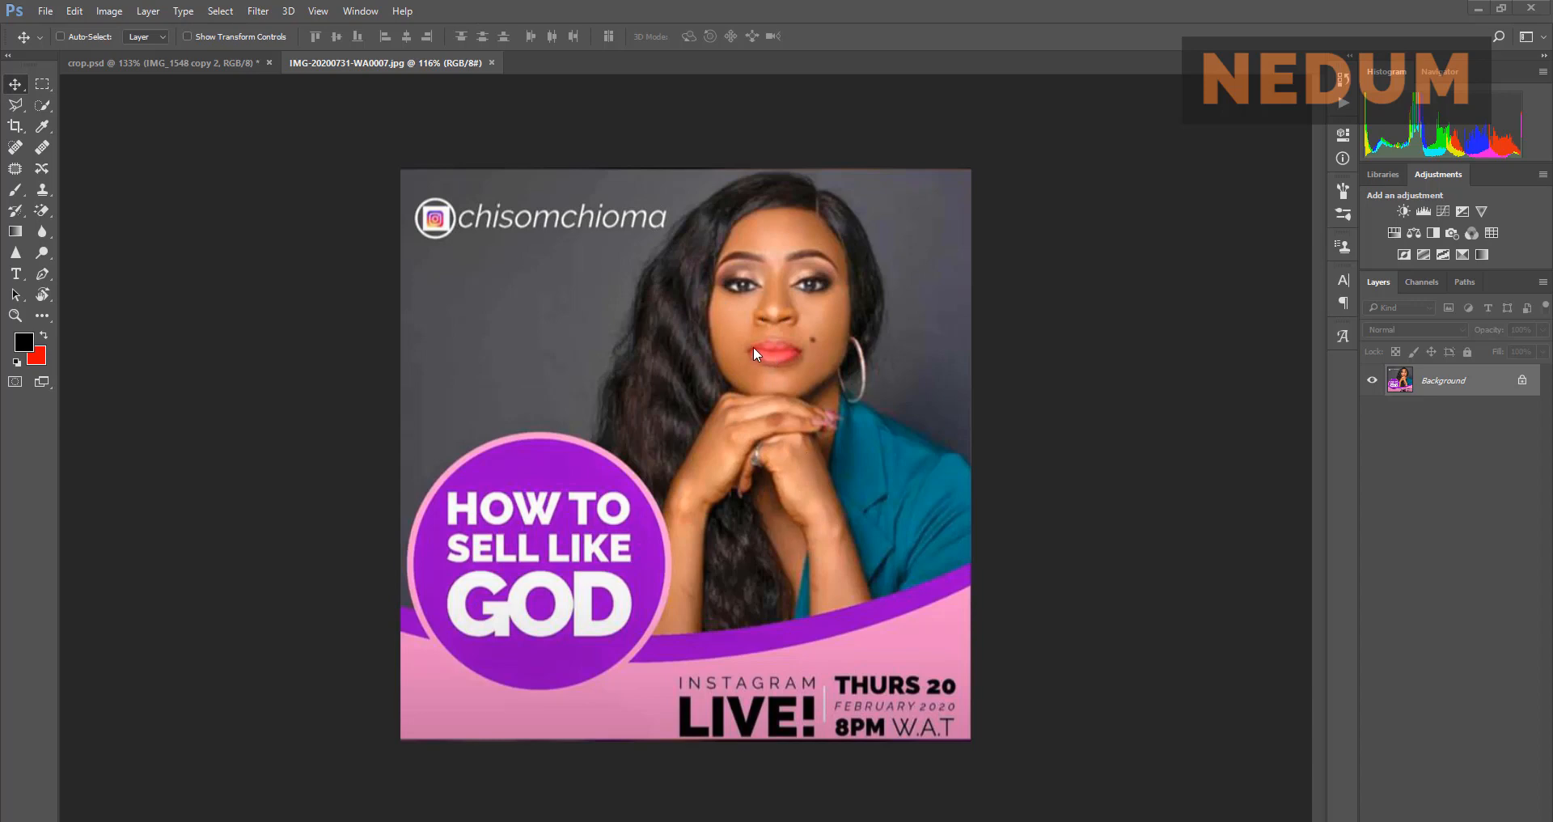
Step: Compare the flyer reference image with the crop.psd portrait, ending on crop.psd
click(163, 65)
click(425, 63)
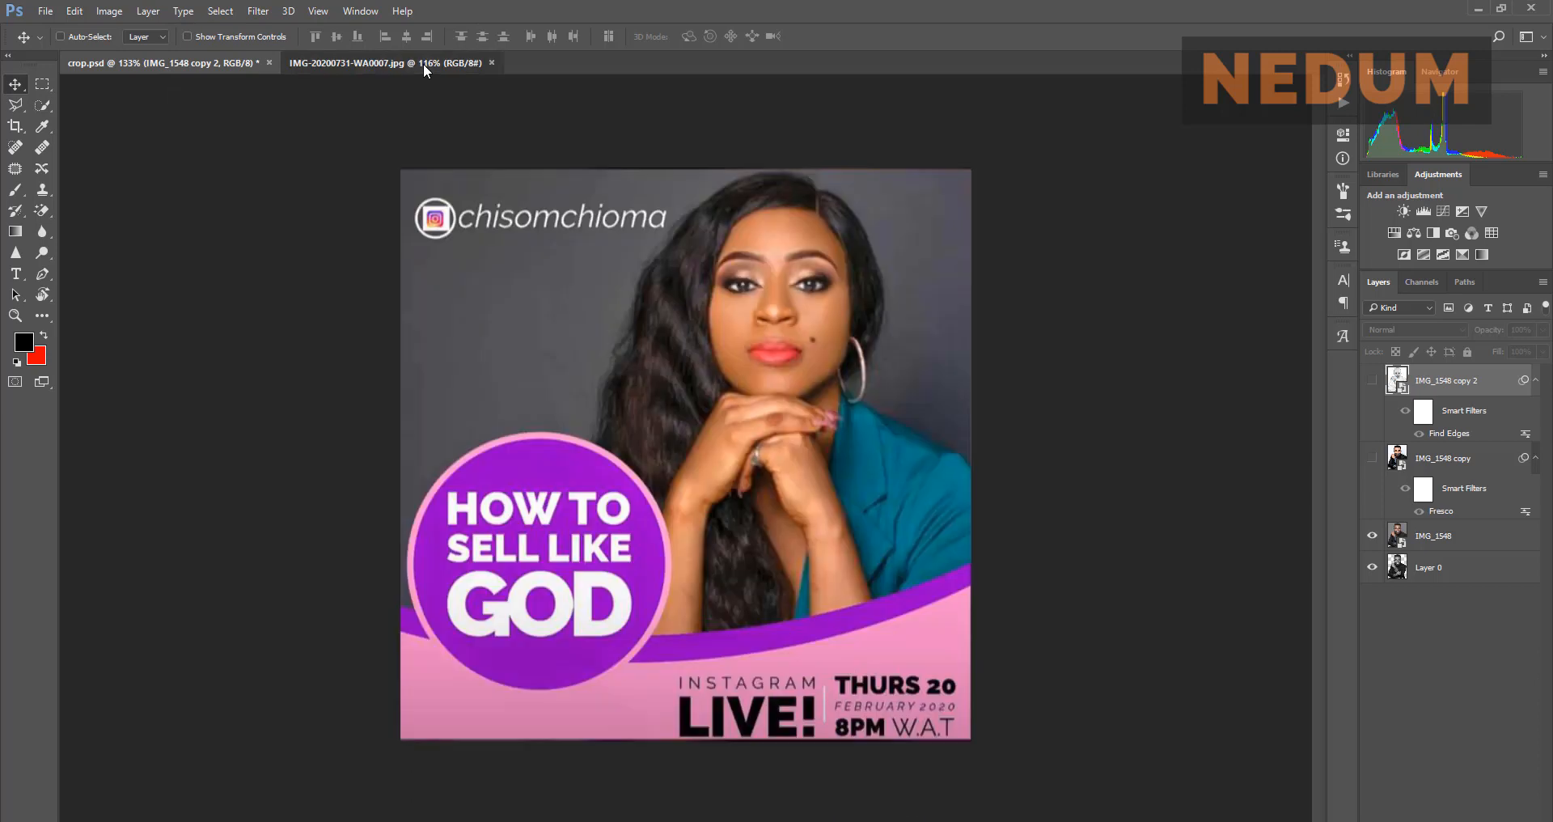
click(231, 62)
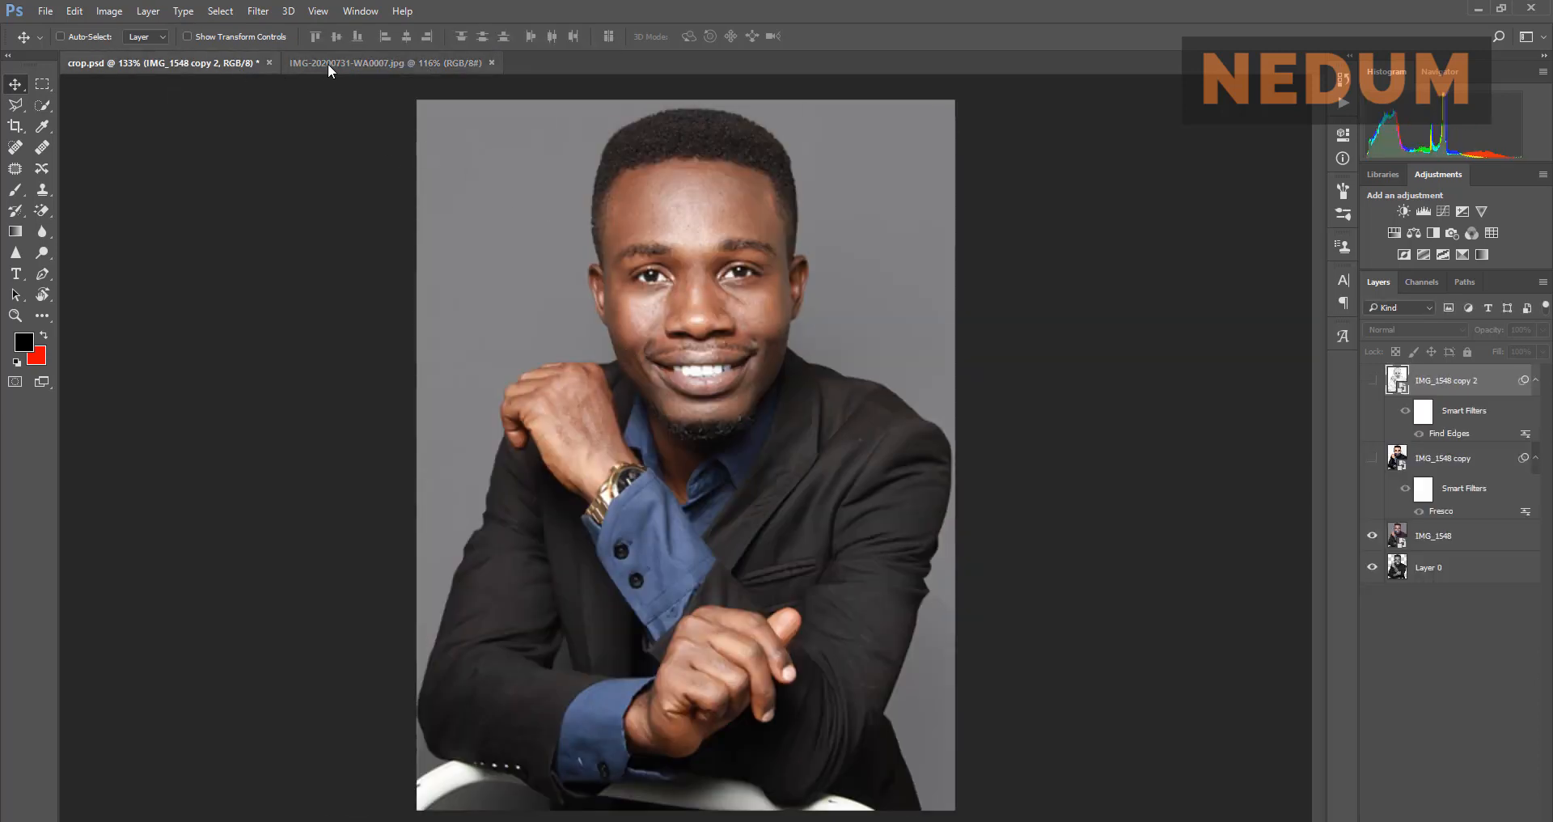
click(328, 63)
click(207, 62)
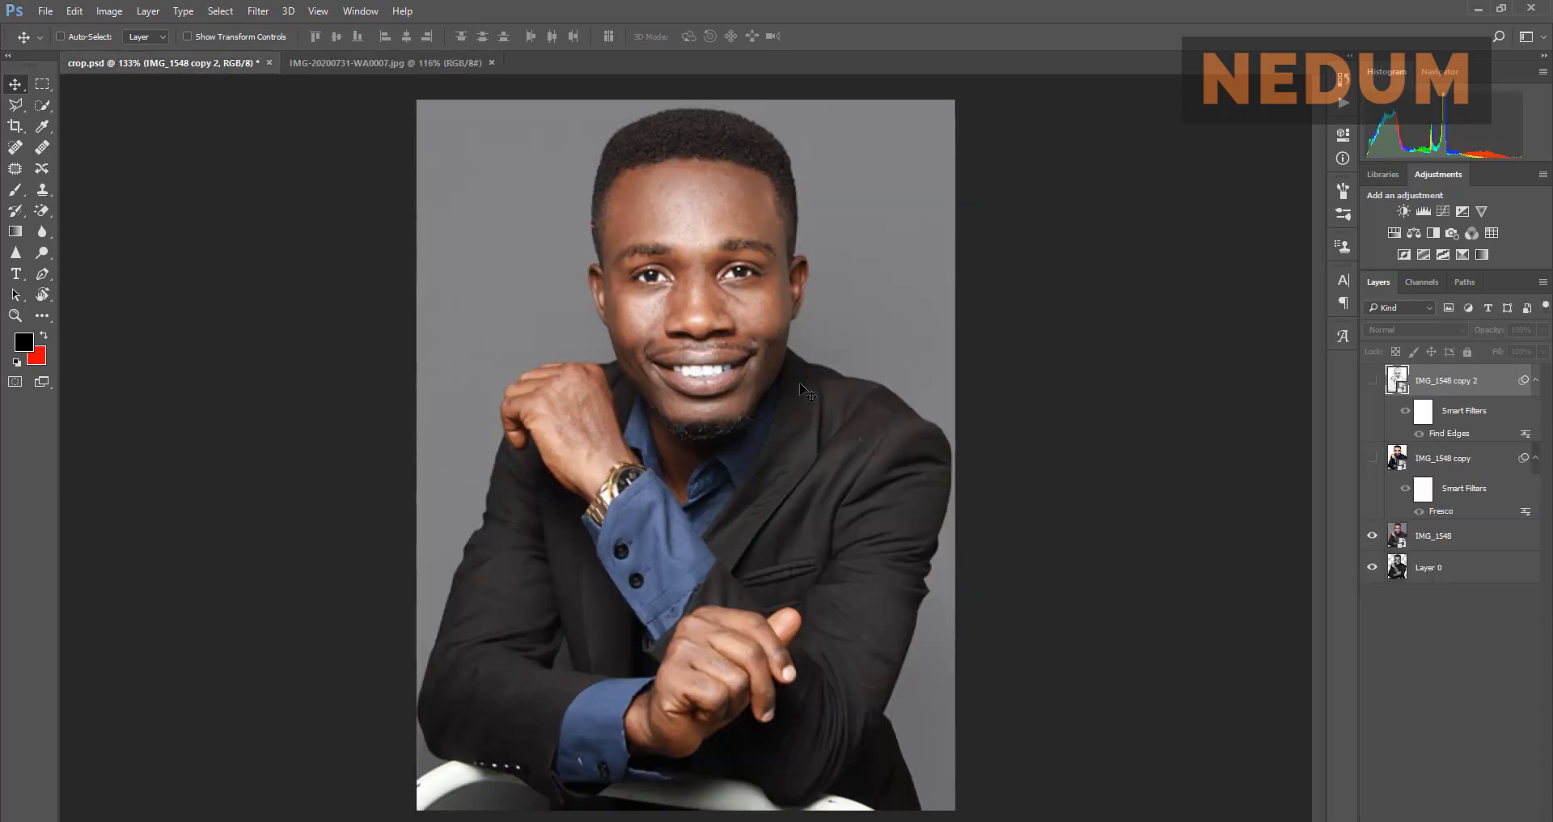
click(403, 65)
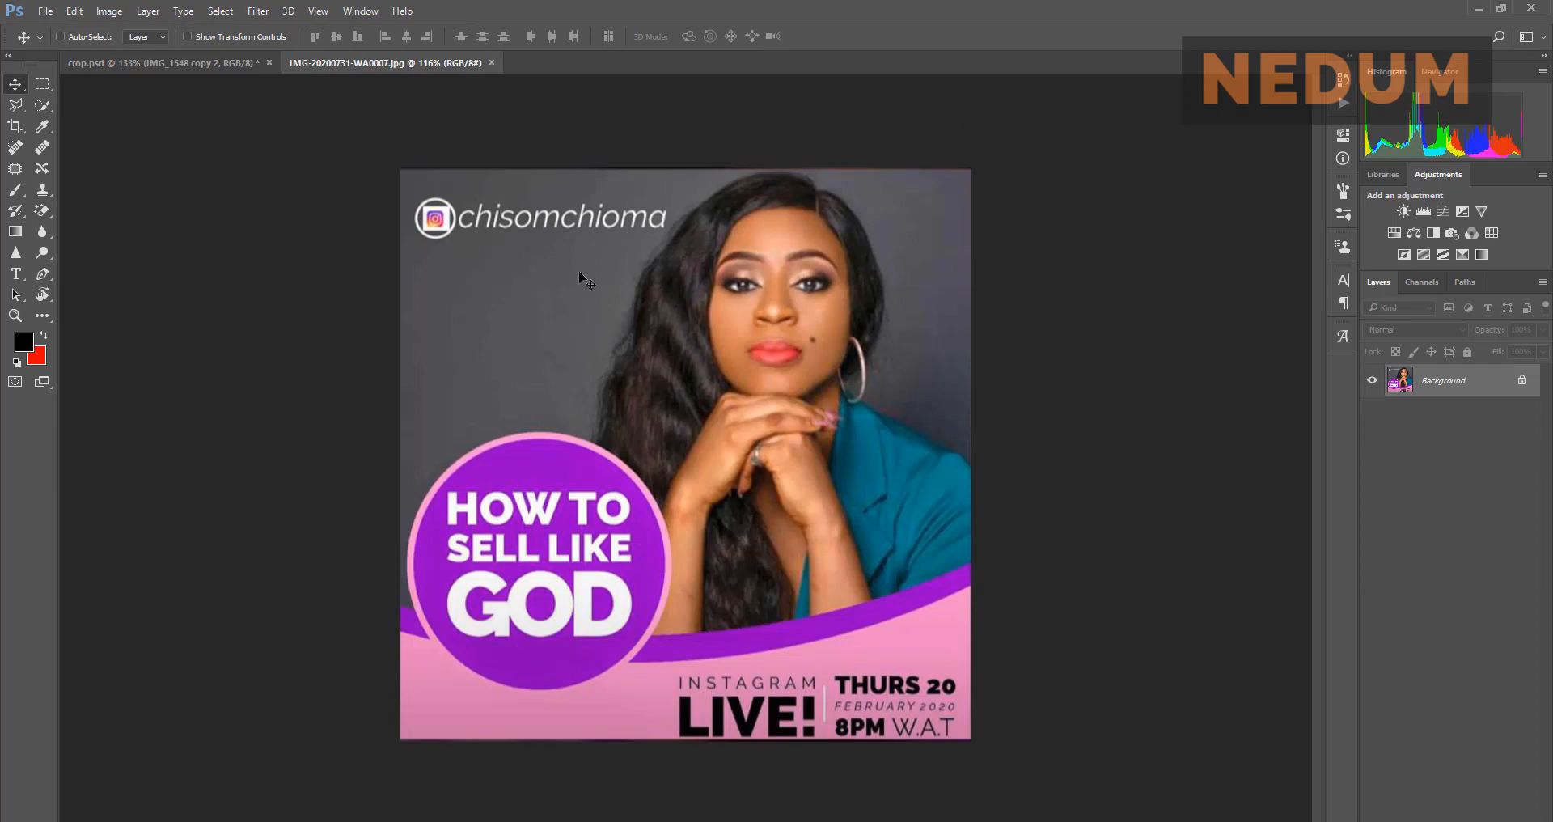
click(199, 61)
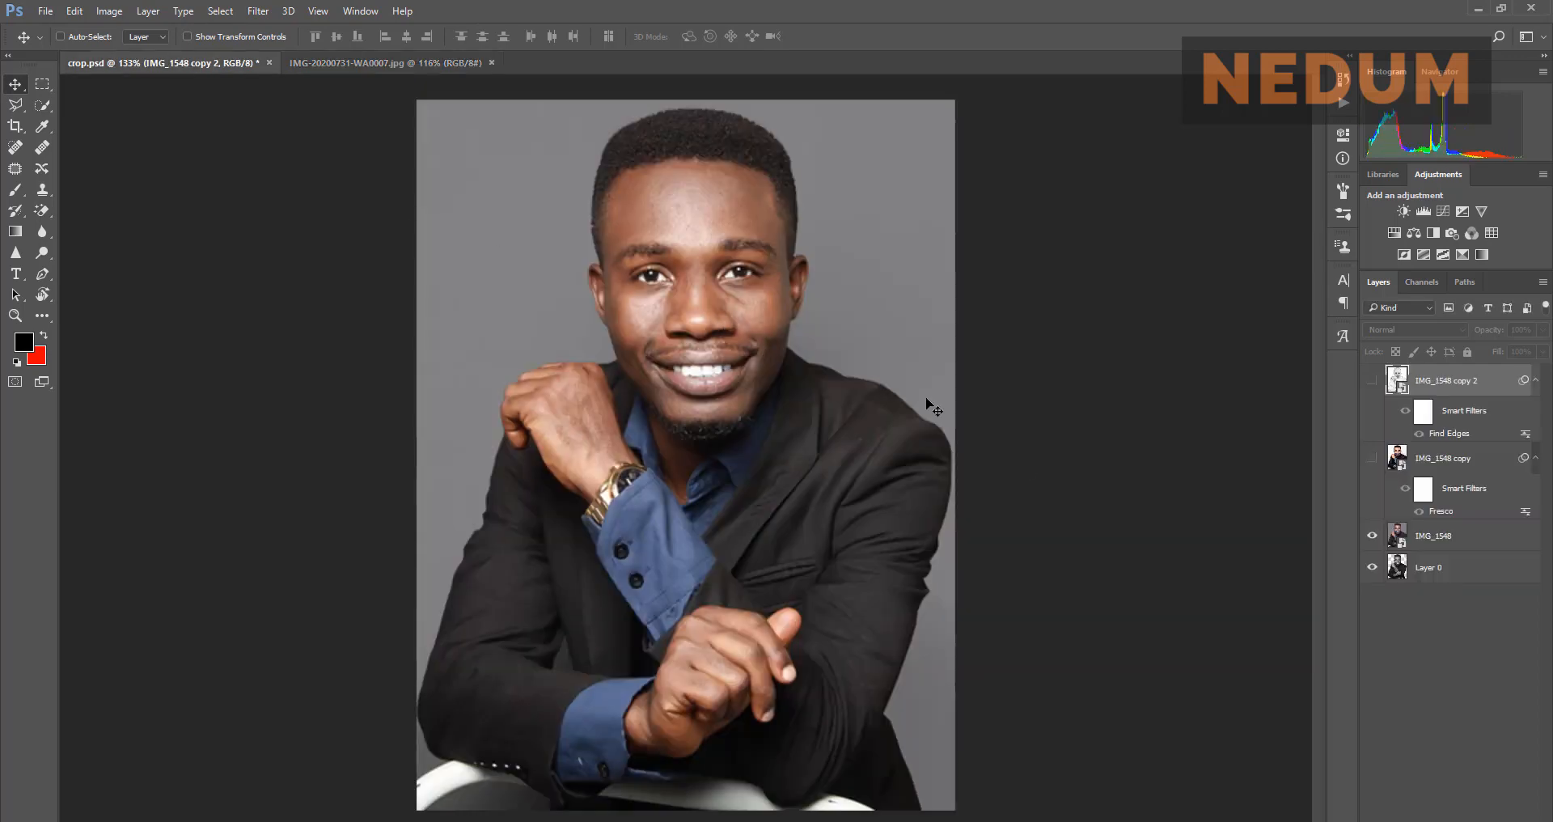
Step: Add a Brightness/Contrast adjustment layer to the portrait with Brightness 15 and Contrast 32
click(1406, 210)
drag(1230, 254, 1246, 259)
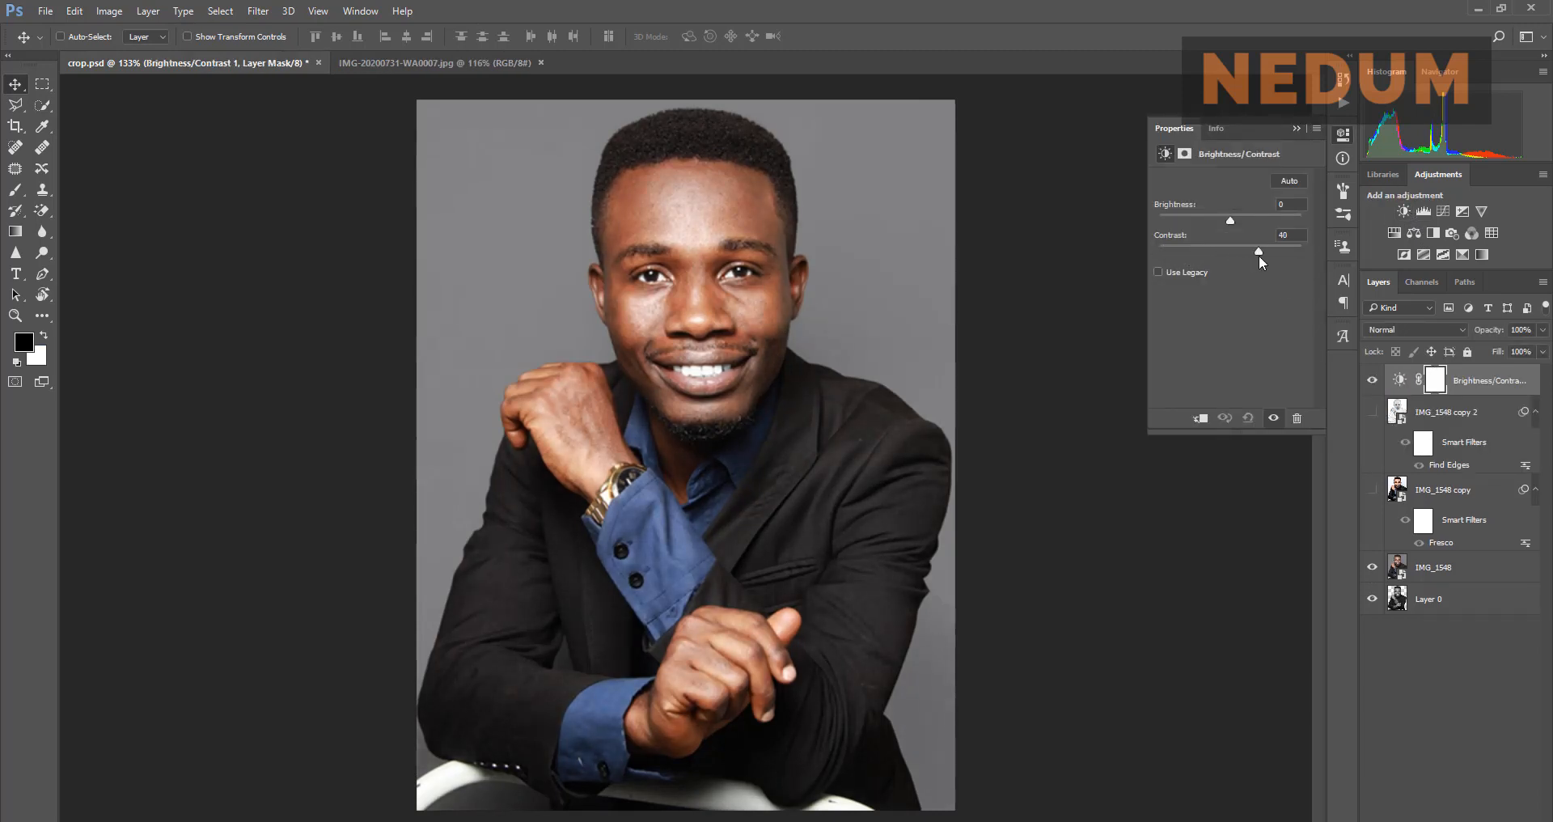
click(426, 65)
click(267, 62)
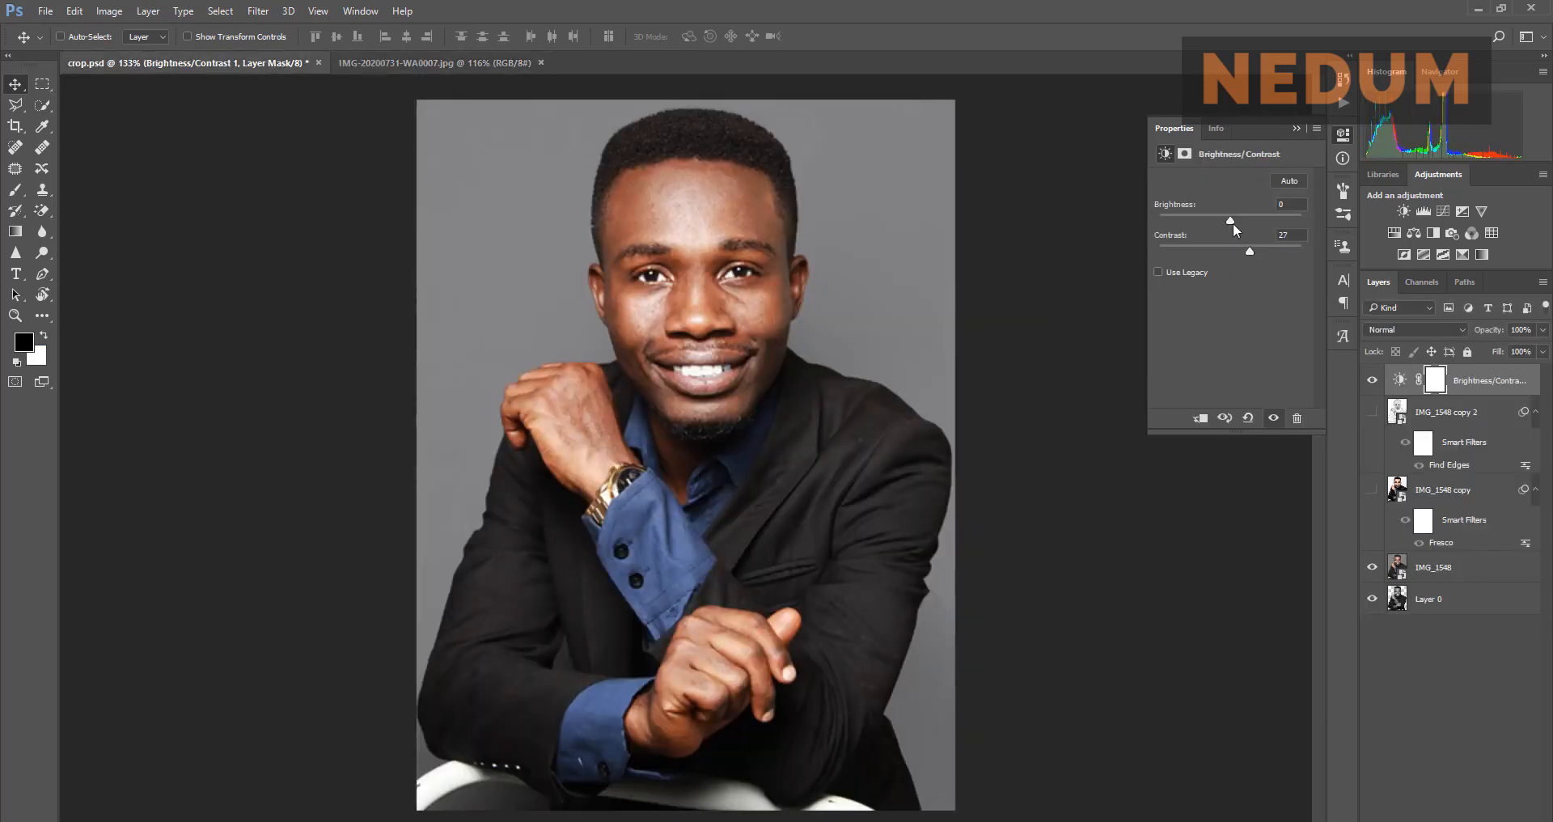
drag(1231, 220, 1238, 220)
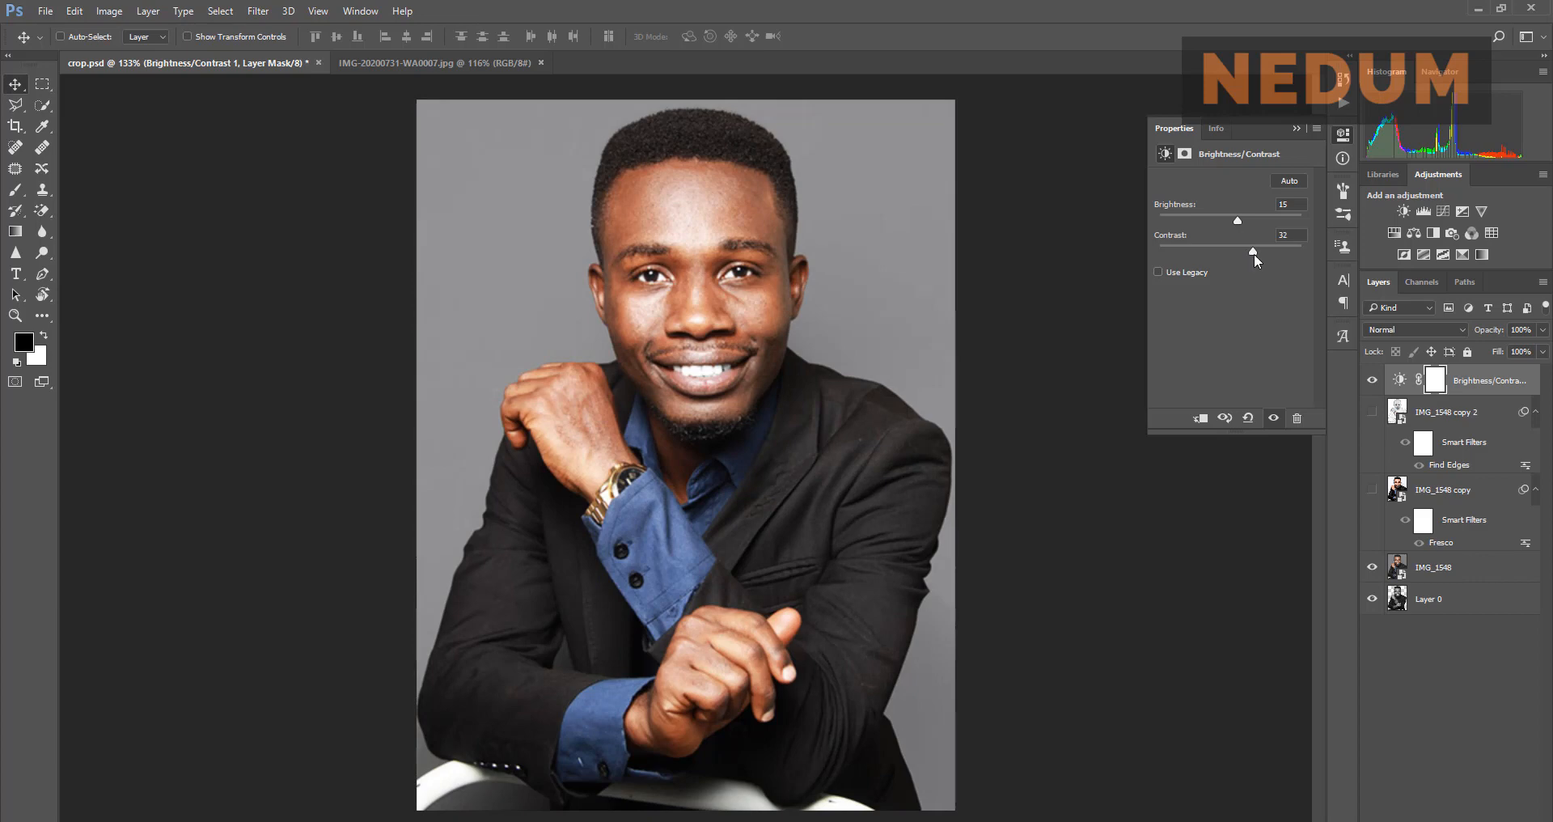
click(1295, 130)
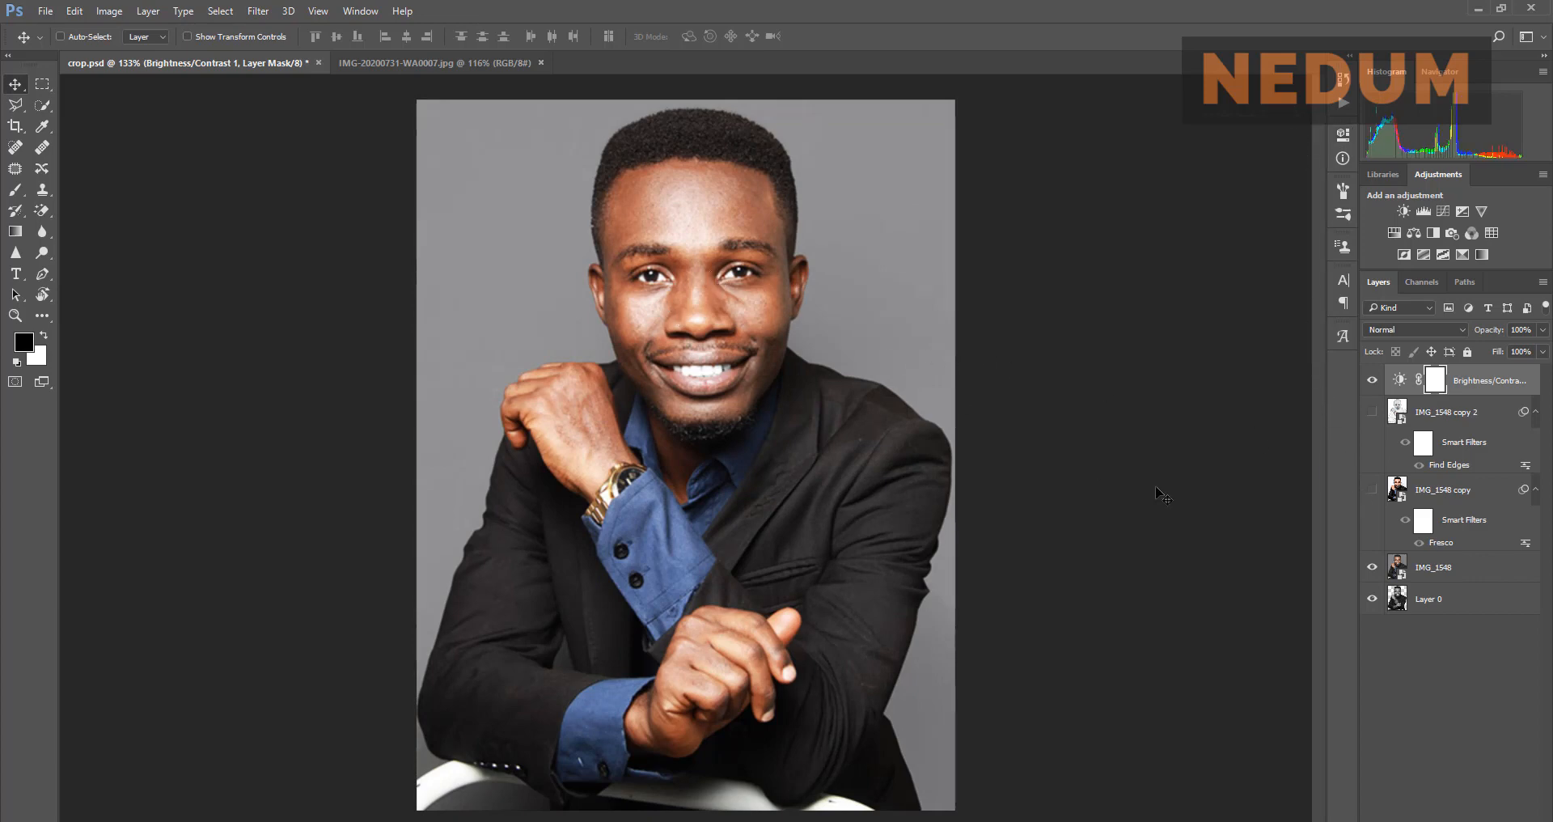
ctrl+click(1397, 599)
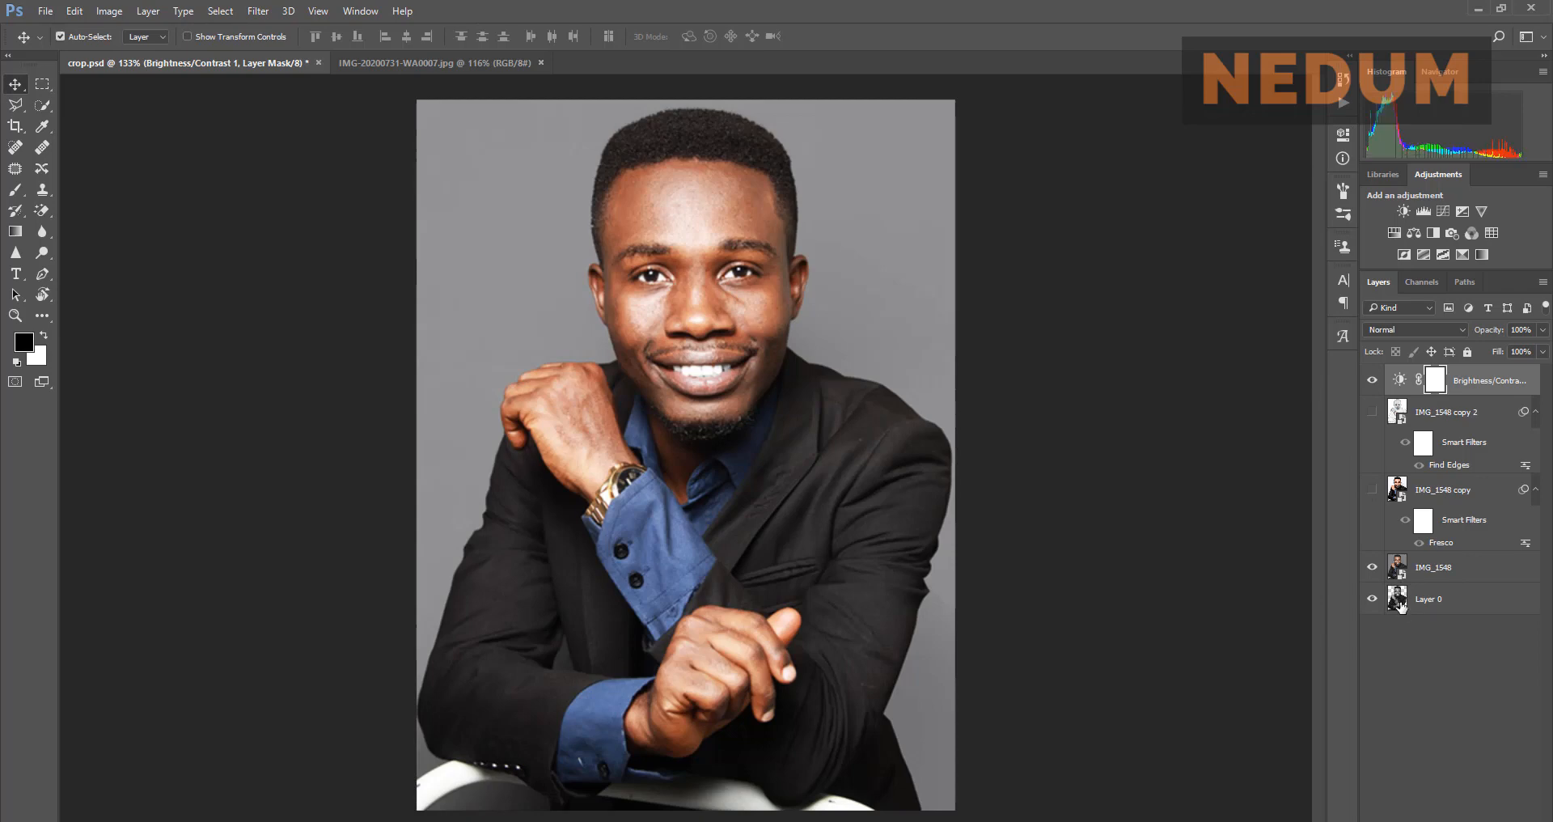
Step: Load Layer 0's outline as a selection and make IMG_1548 the working layer
double_click(1402, 606)
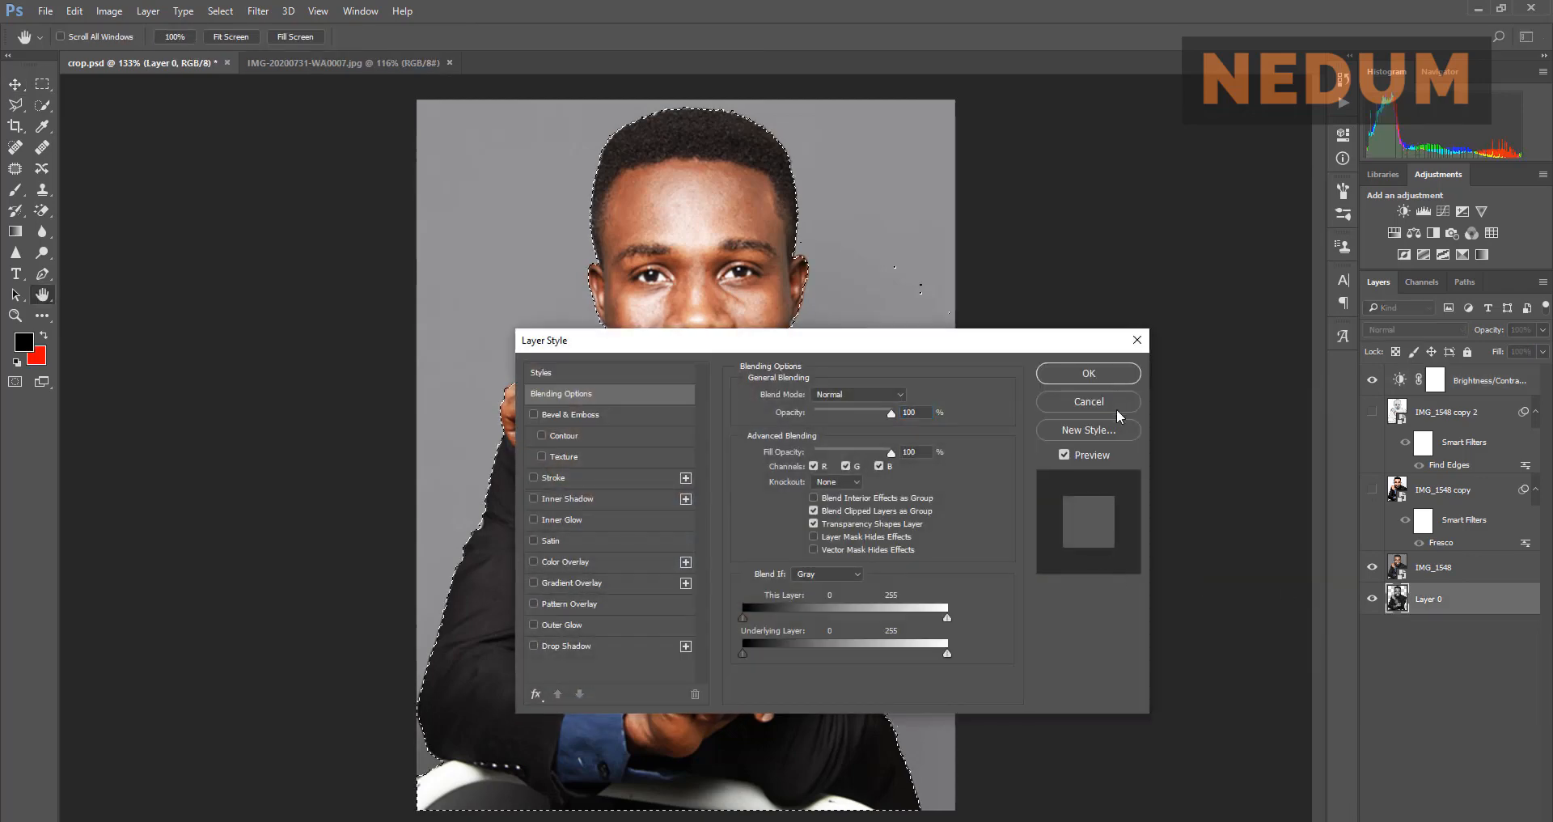
click(1115, 404)
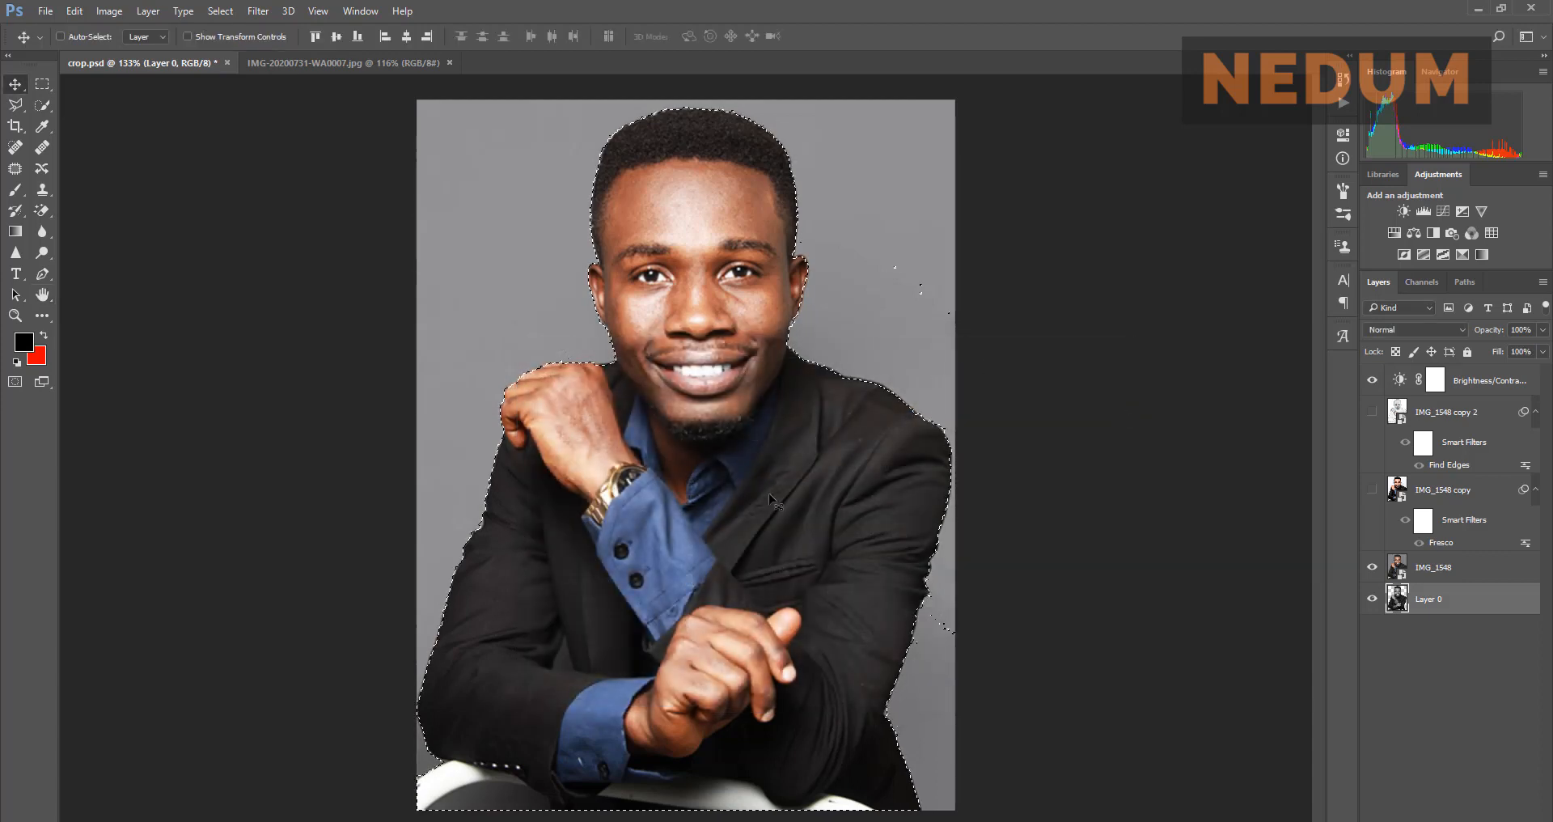
click(1423, 568)
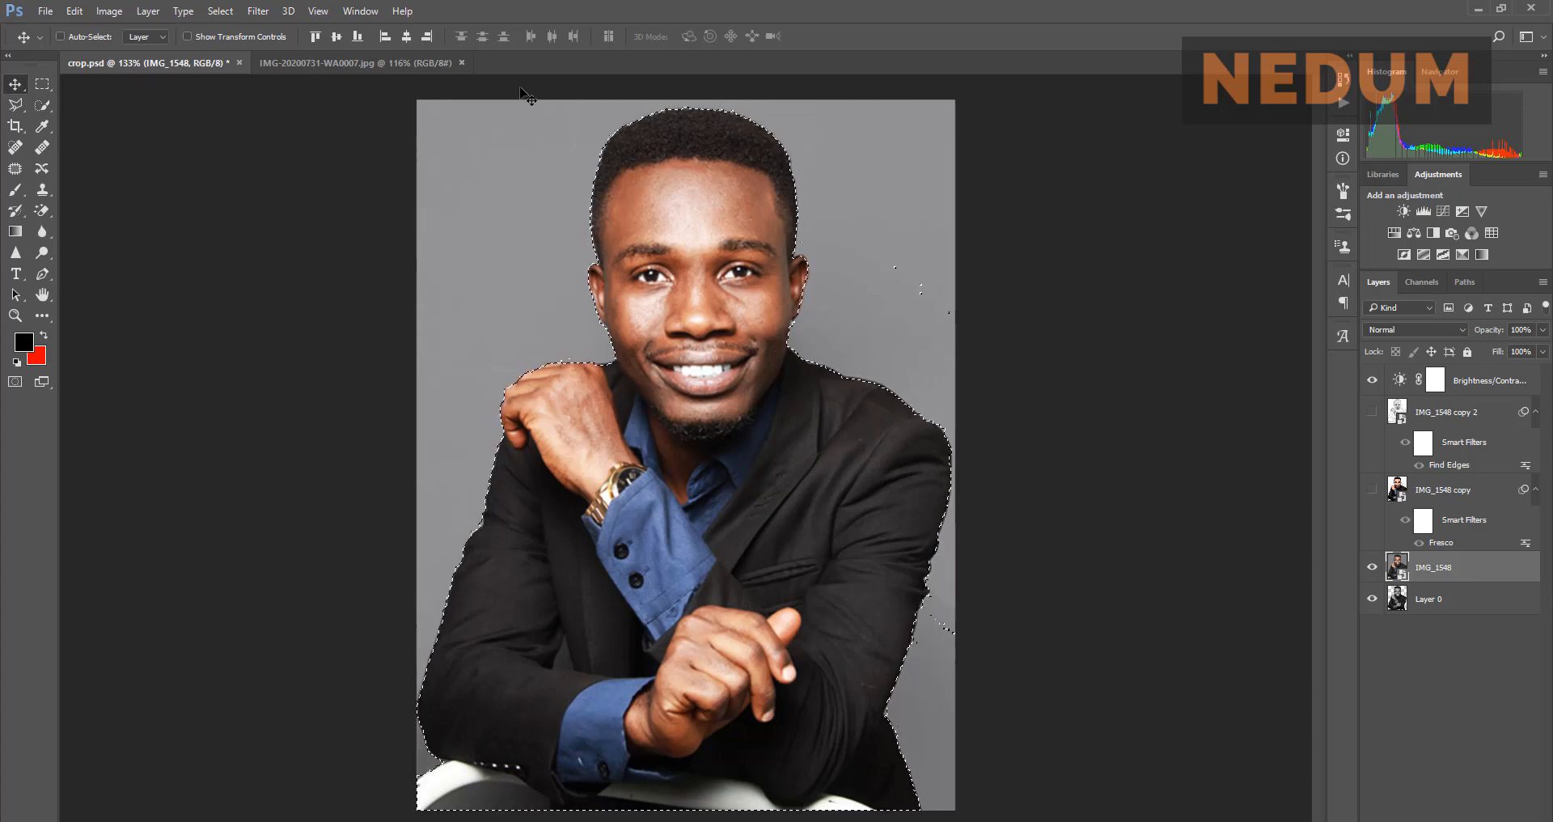
Step: Create a white 1000 × 1000 px, 300 ppi document from the Art & Illustration 1000 pixel grid preset
click(44, 11)
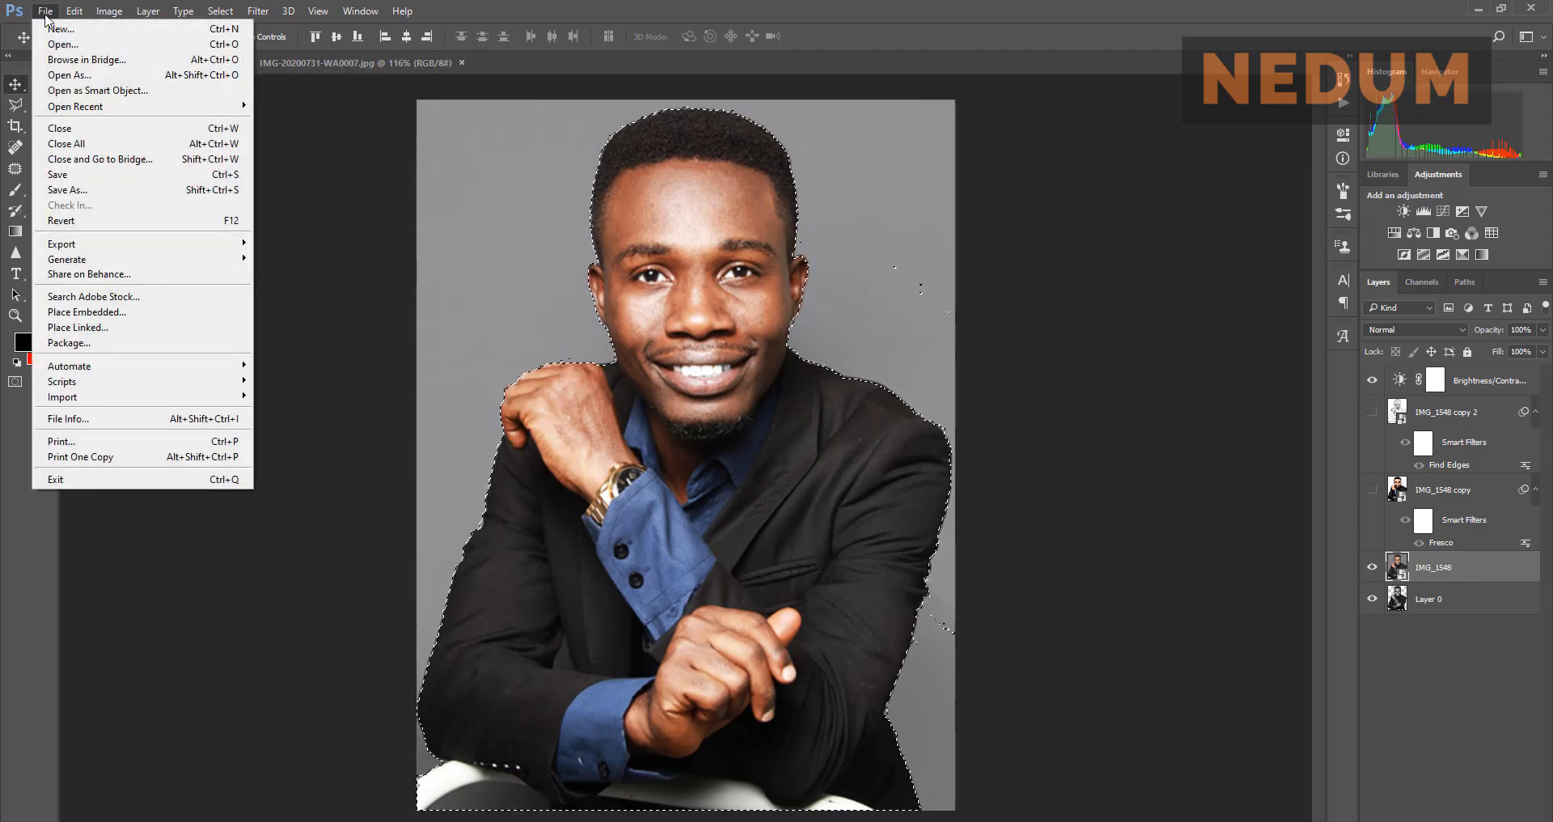
click(58, 28)
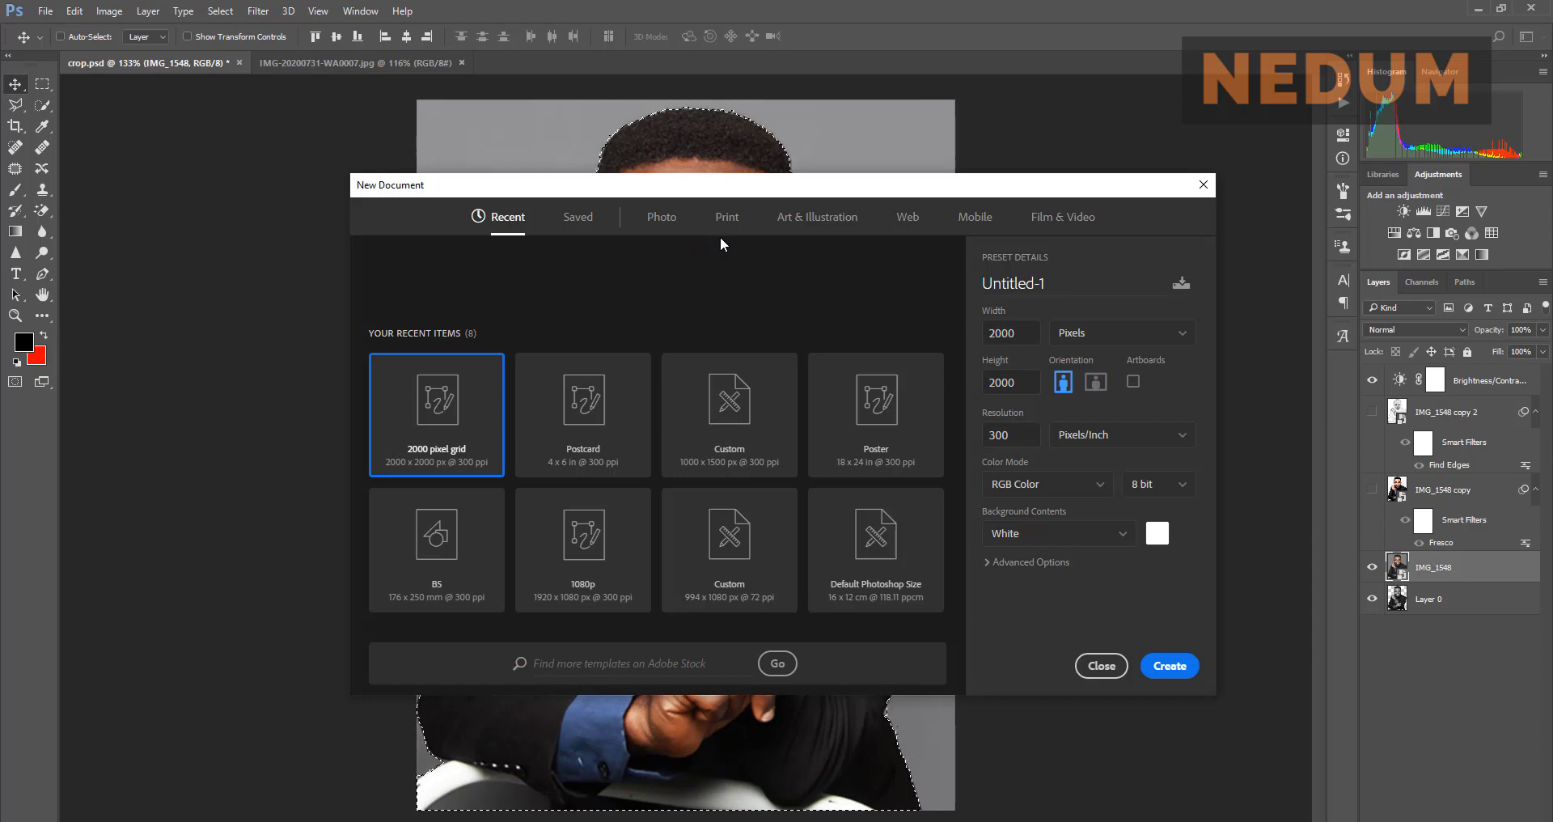
click(816, 219)
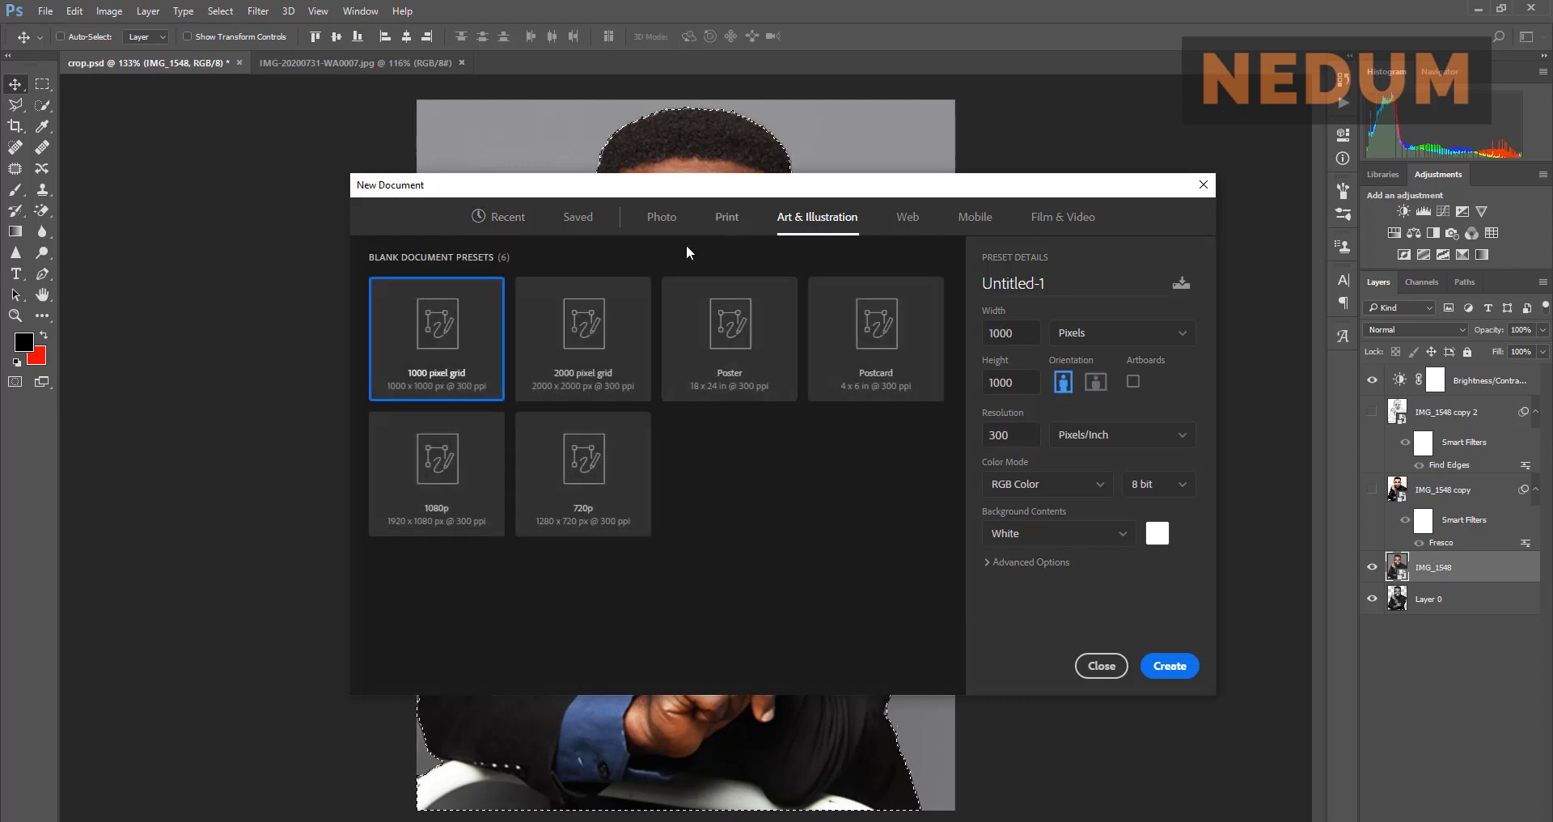
click(572, 356)
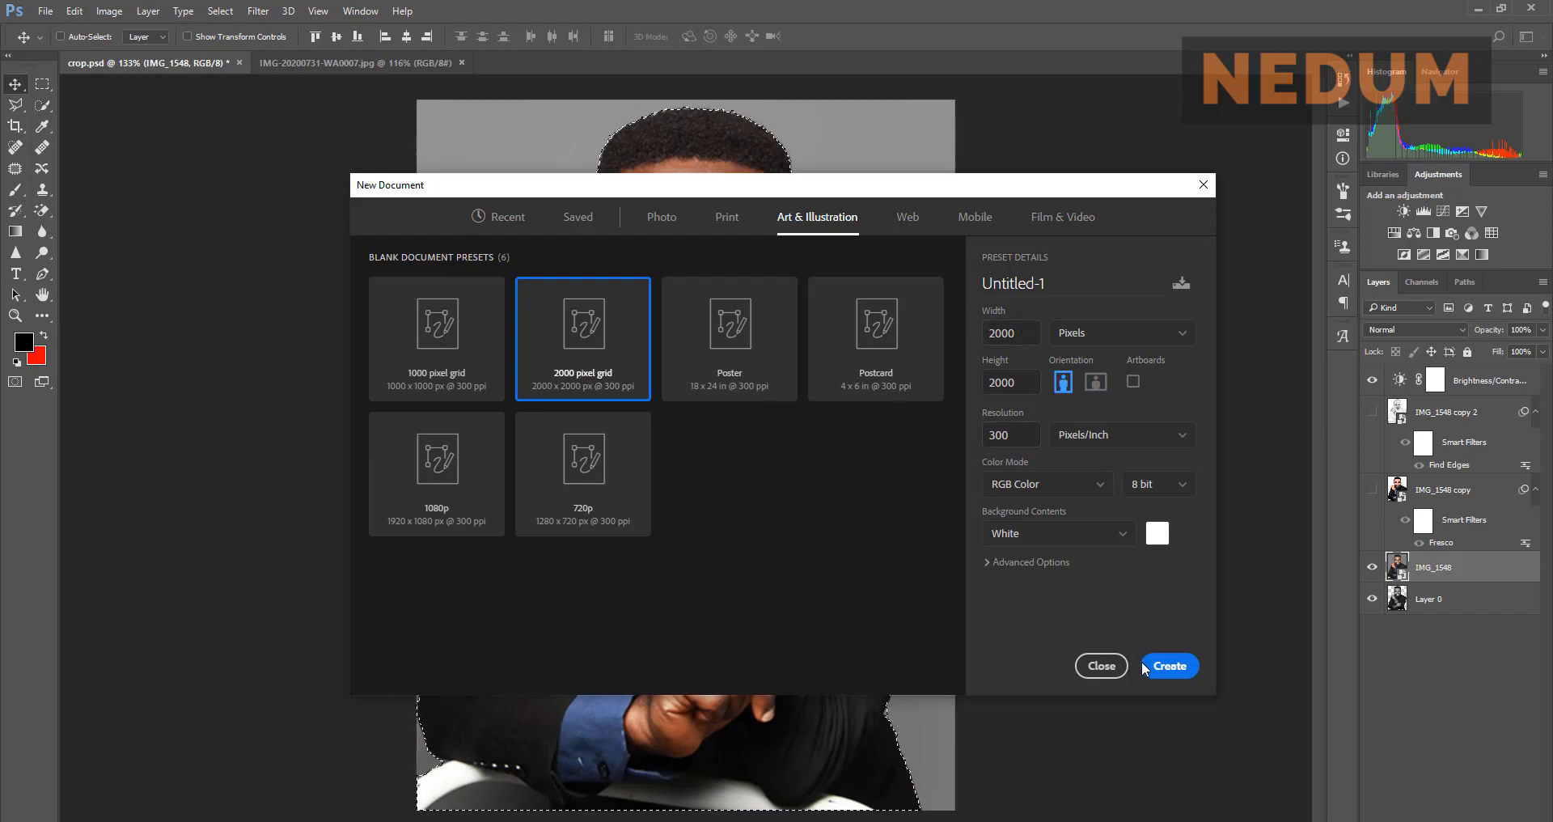
click(1173, 666)
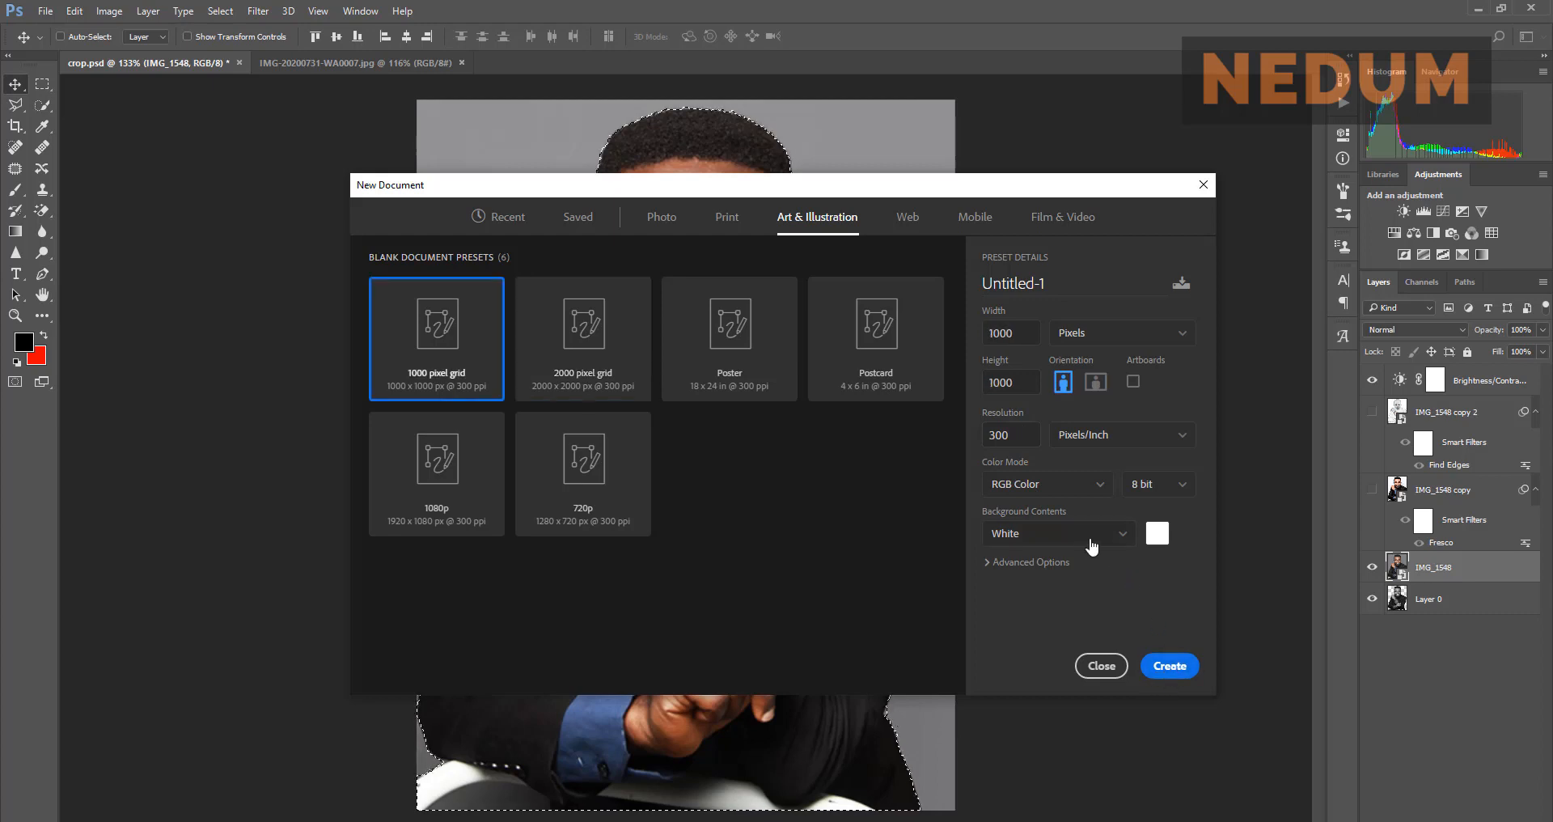
click(1117, 534)
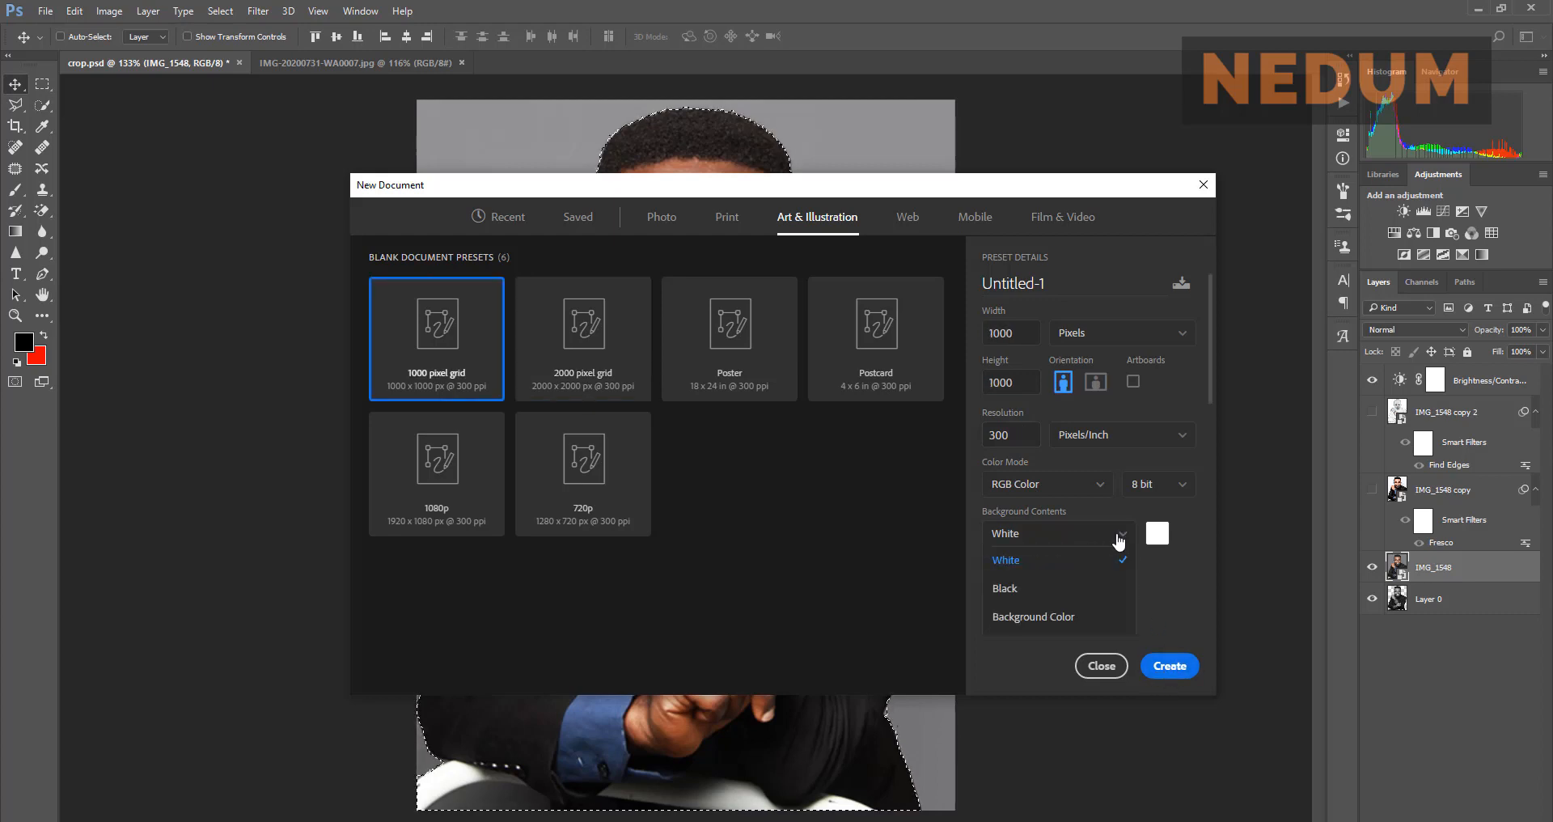
click(1117, 535)
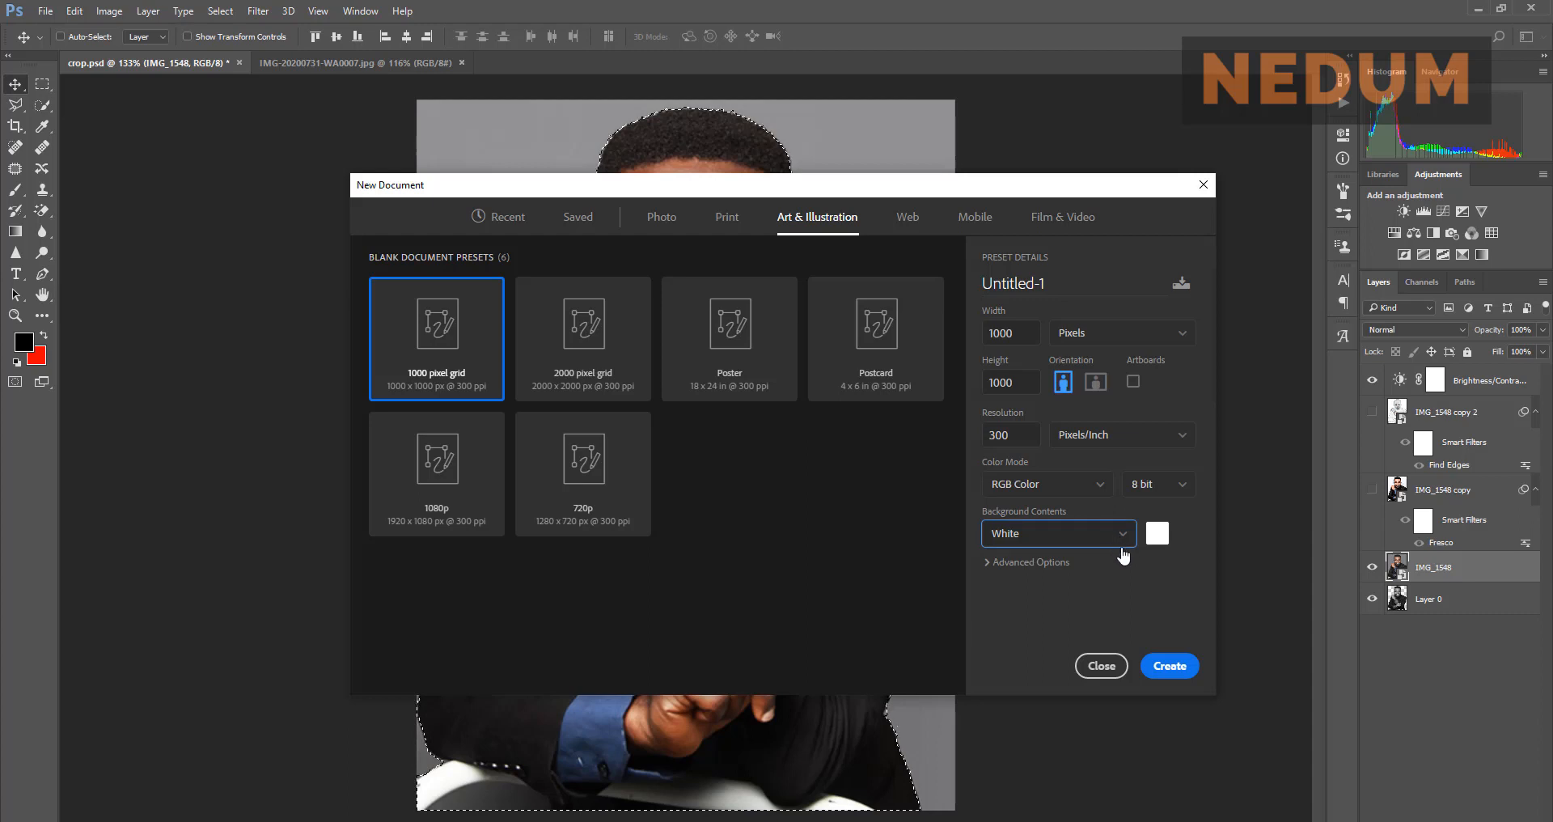
click(1174, 667)
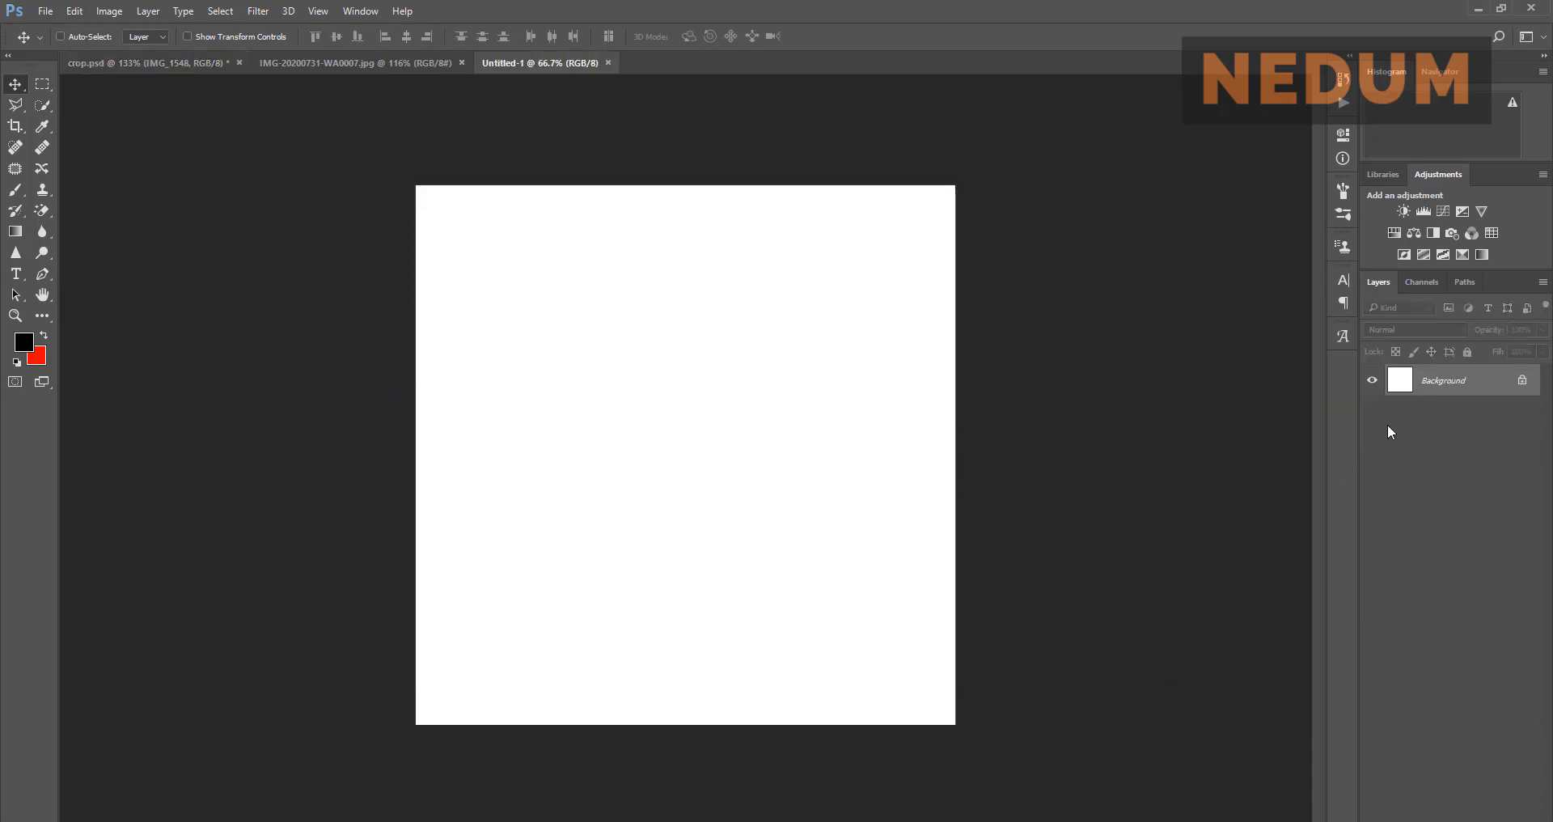
Step: Add a new Layer 1 to Untitled-1 and fill it with dark grey
click(422, 62)
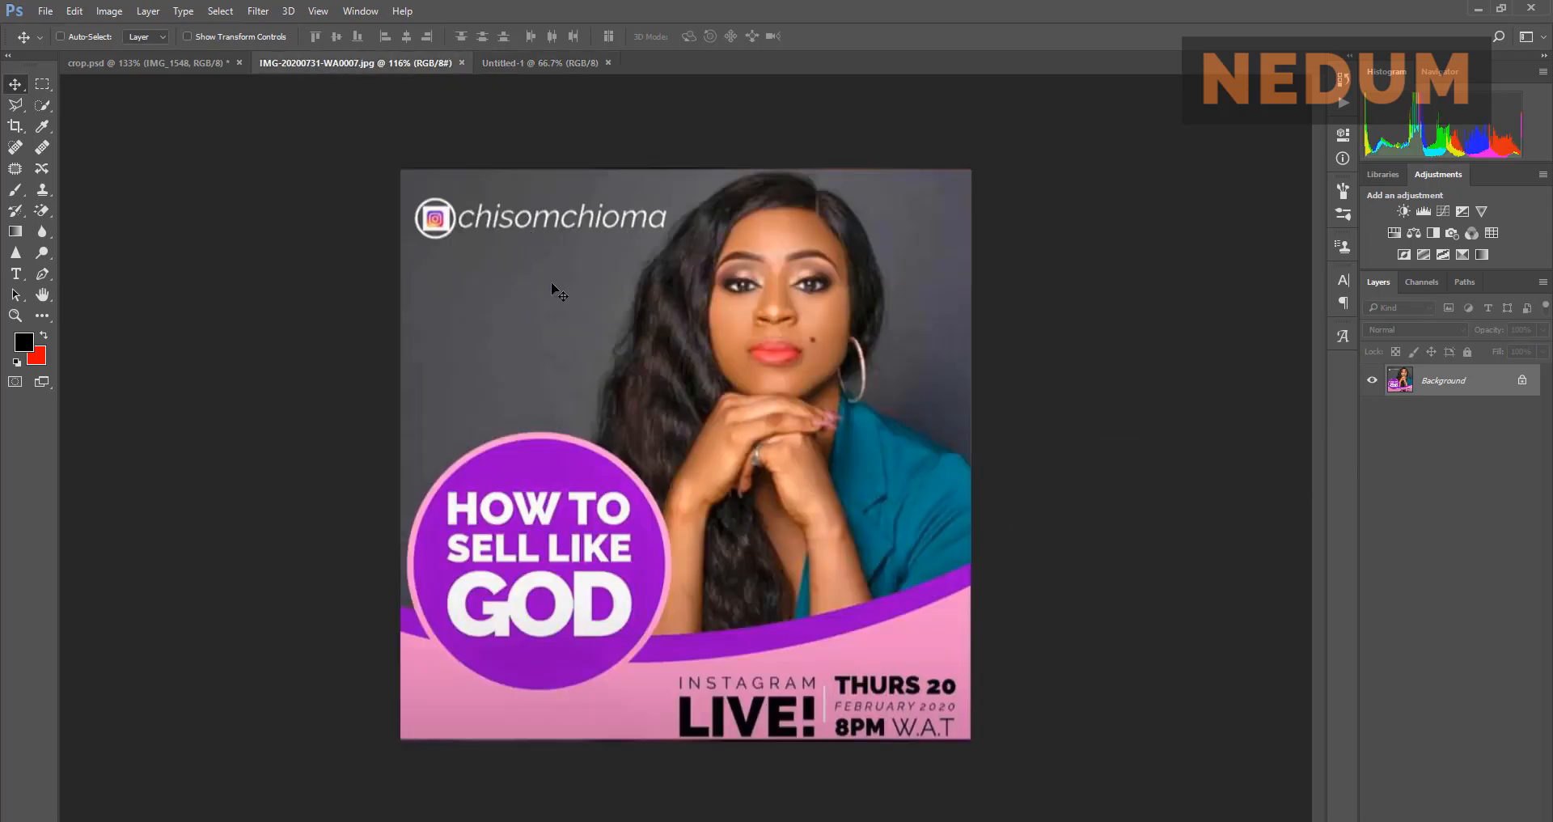
click(496, 61)
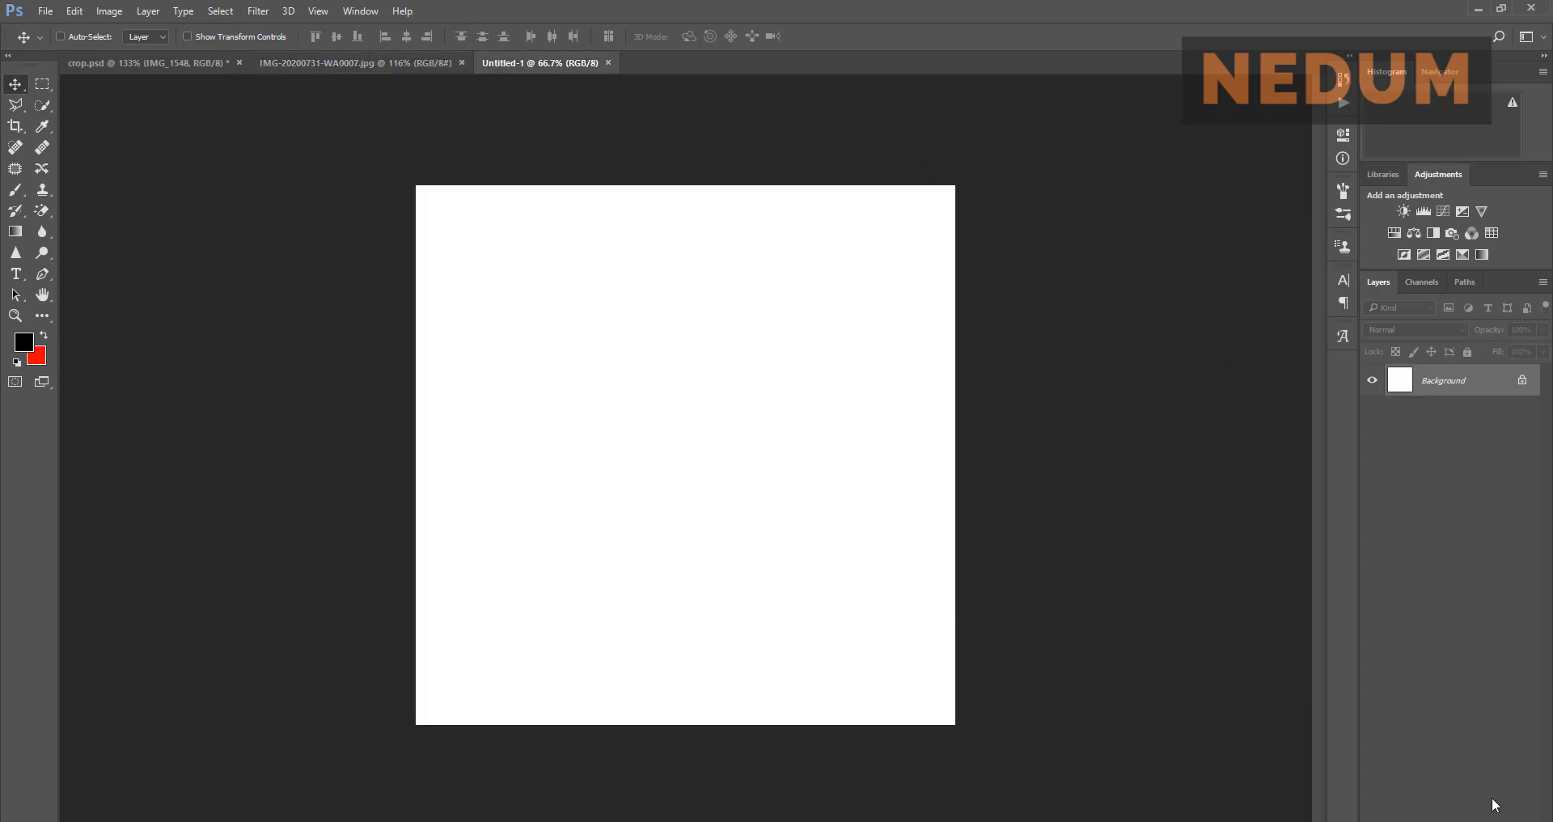
key(ctrl+alt+shift+n)
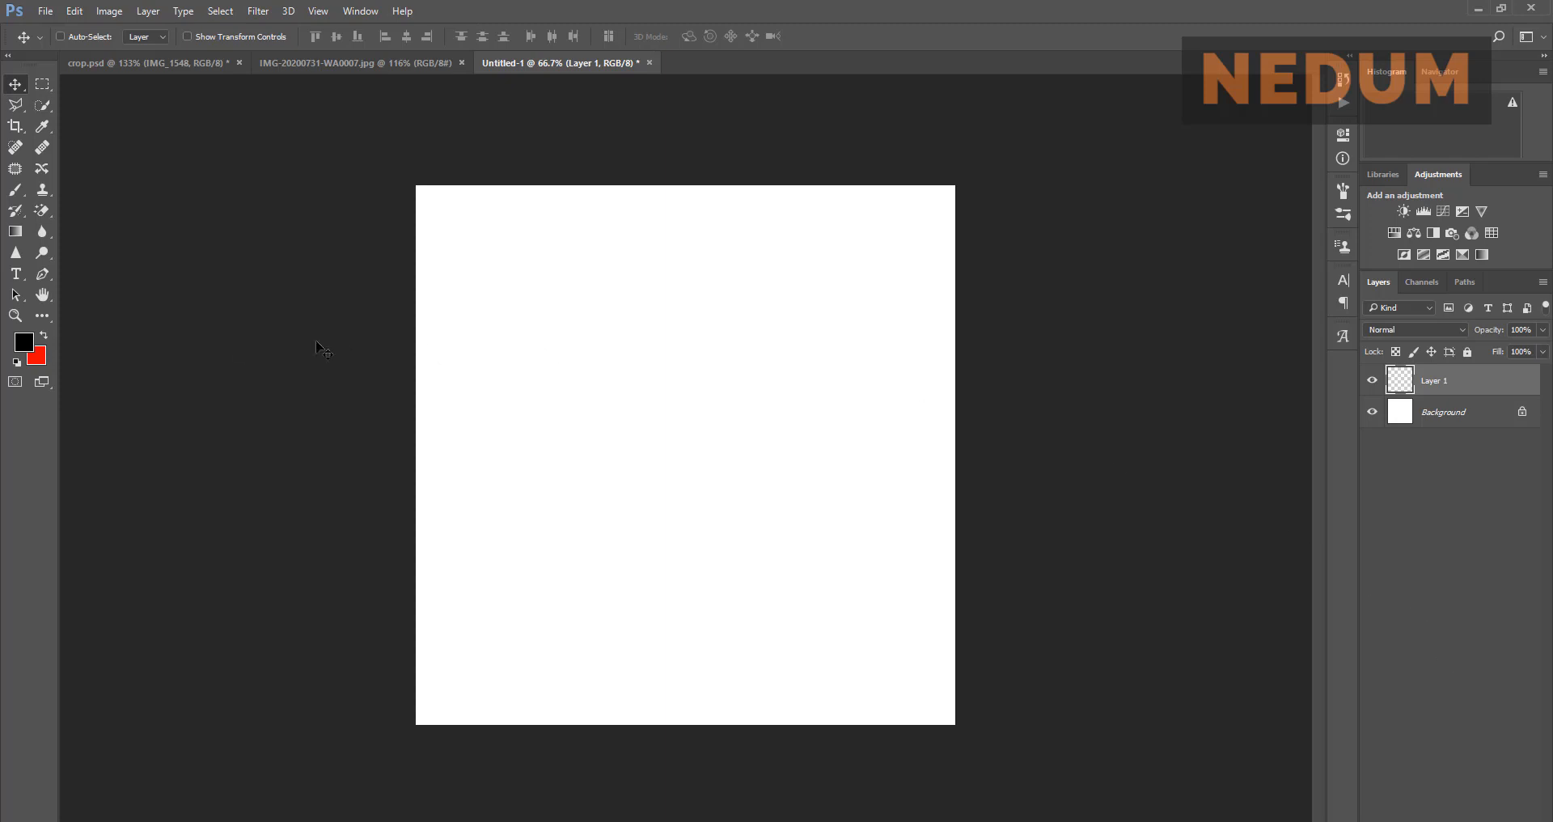
click(26, 347)
mouse_move(896, 490)
mouse_down()
mouse_move(889, 462)
mouse_move(866, 480)
mouse_up()
click(1242, 310)
key(v)
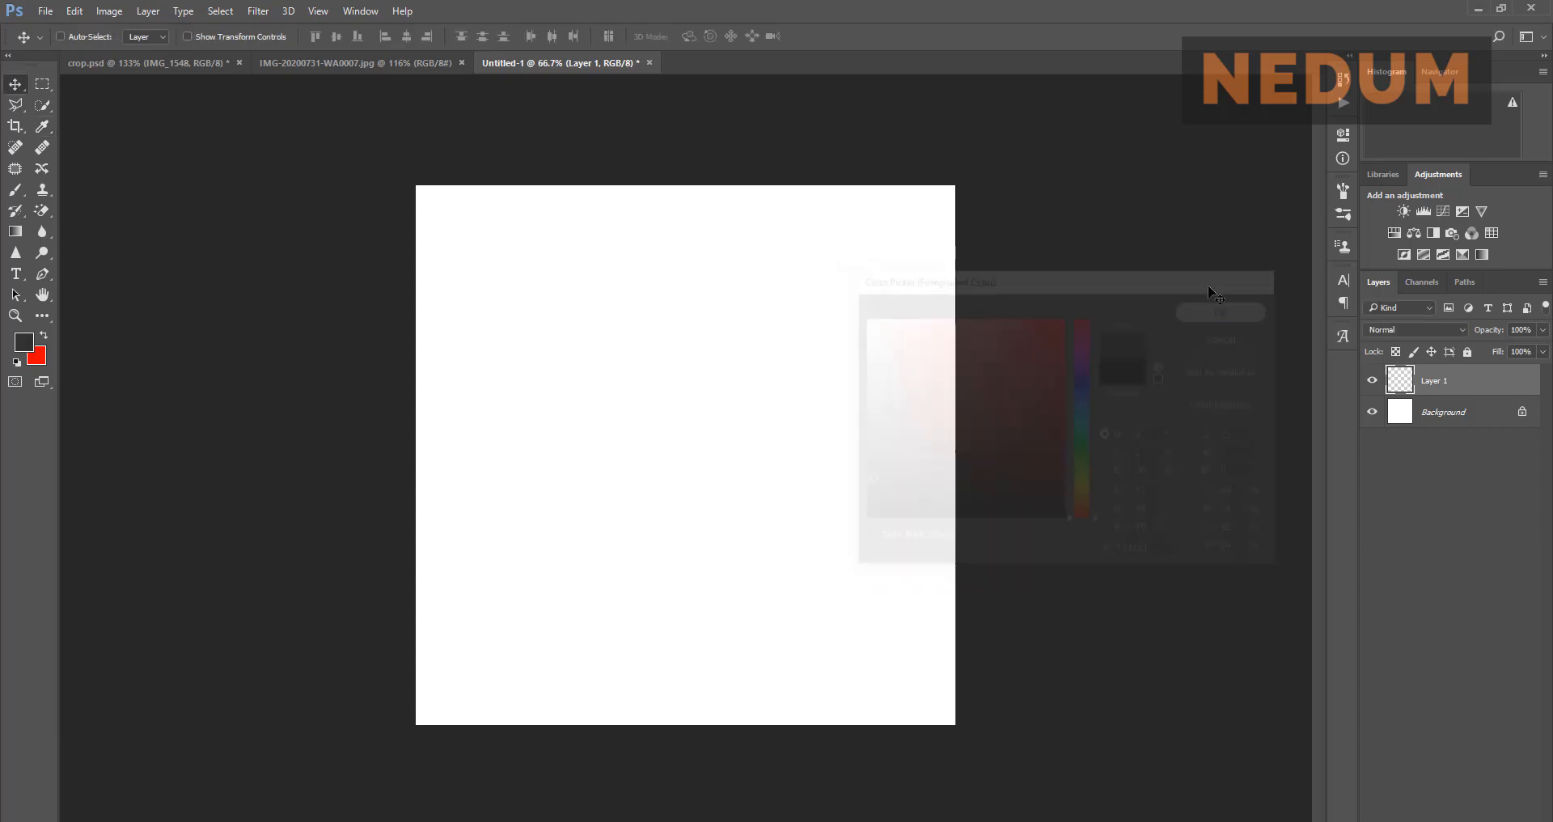
key(alt+BackSpace)
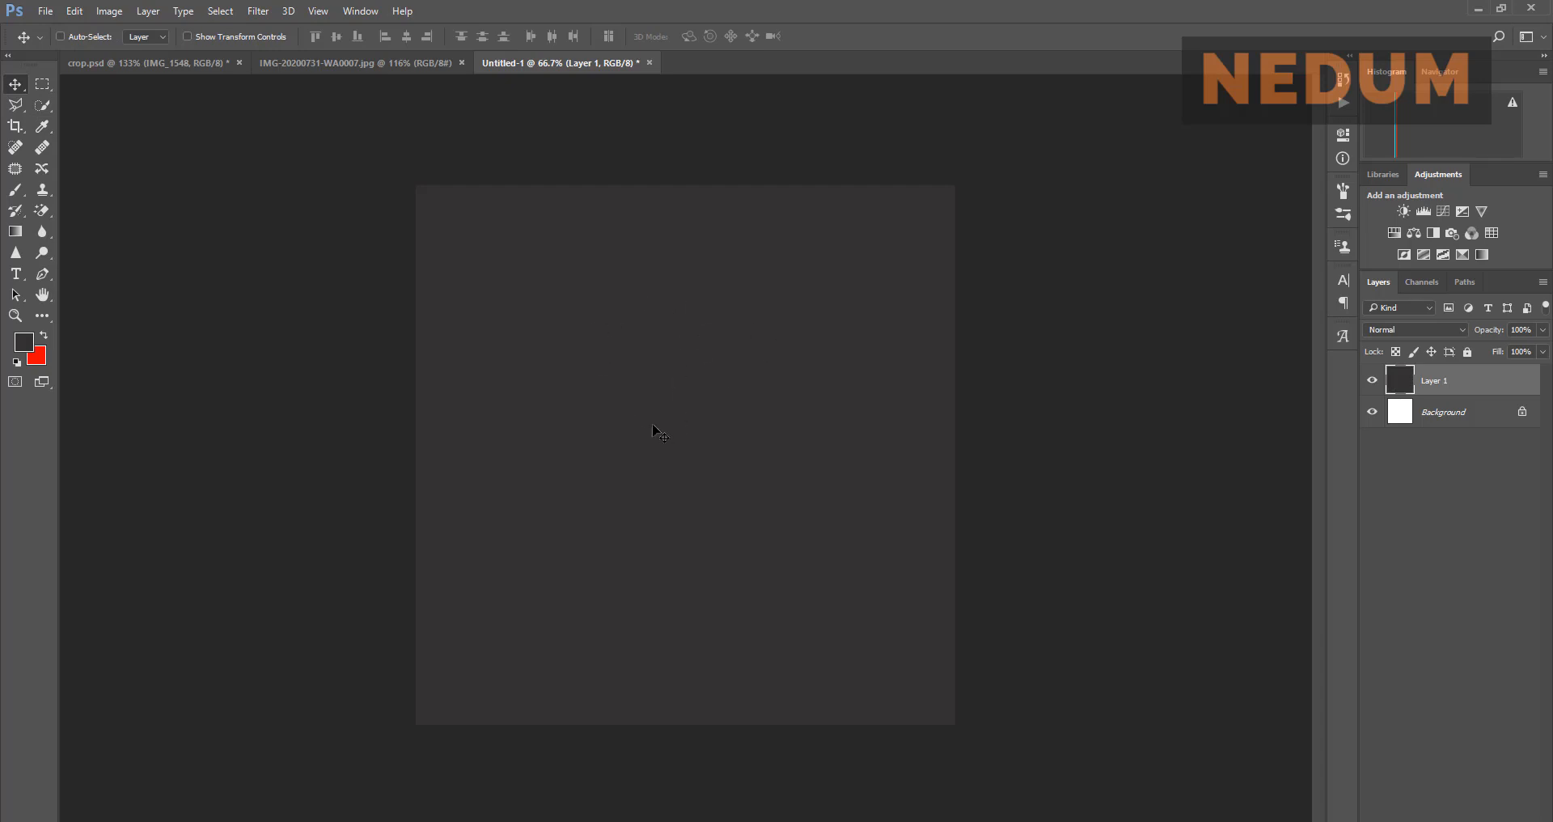
Step: Compare the dark grey canvas with the flyer reference, ending on Untitled-1
click(379, 63)
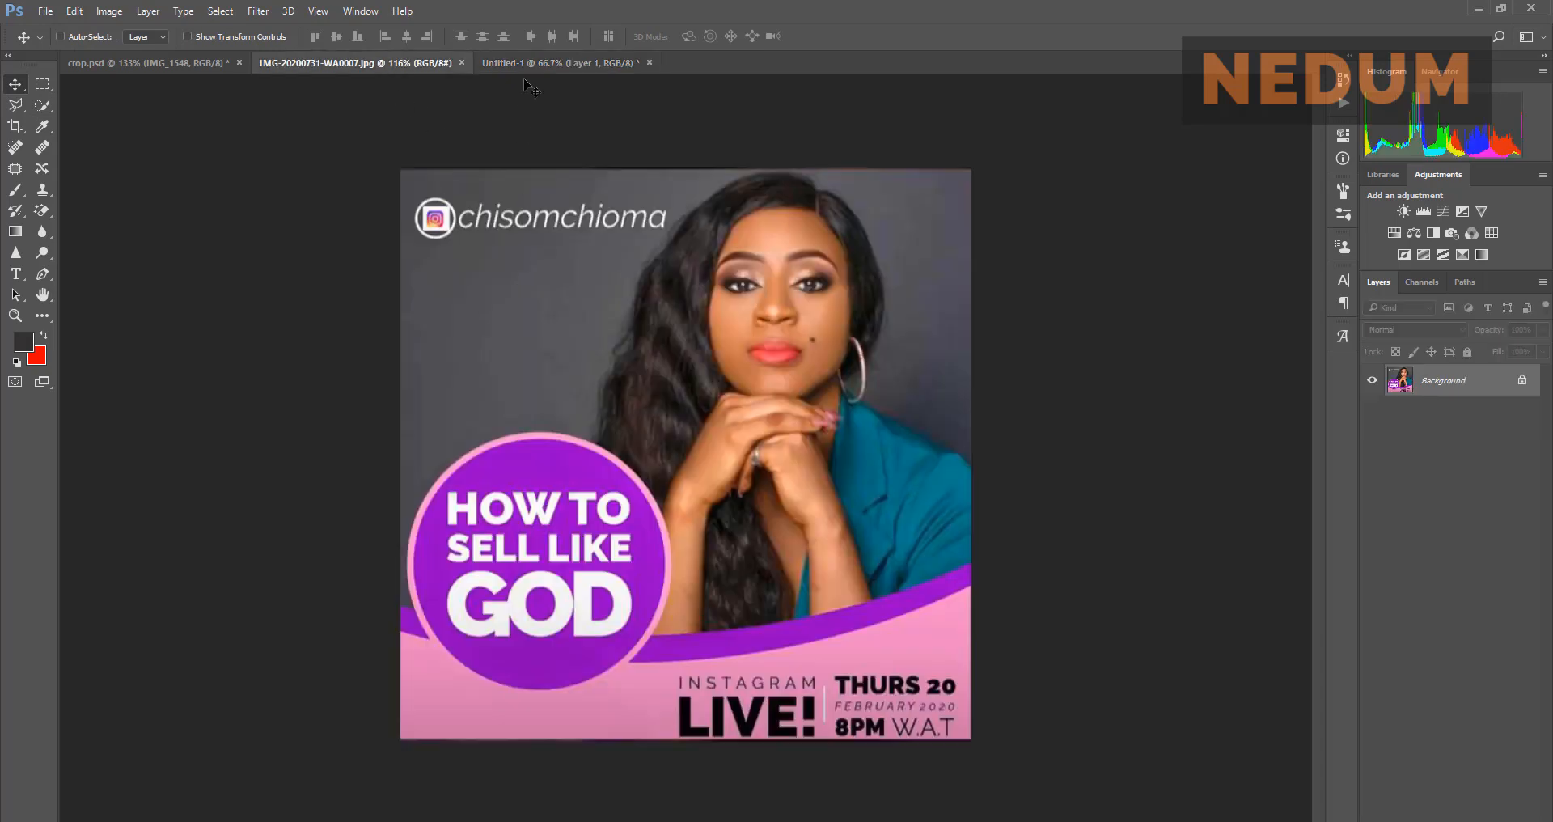
click(541, 62)
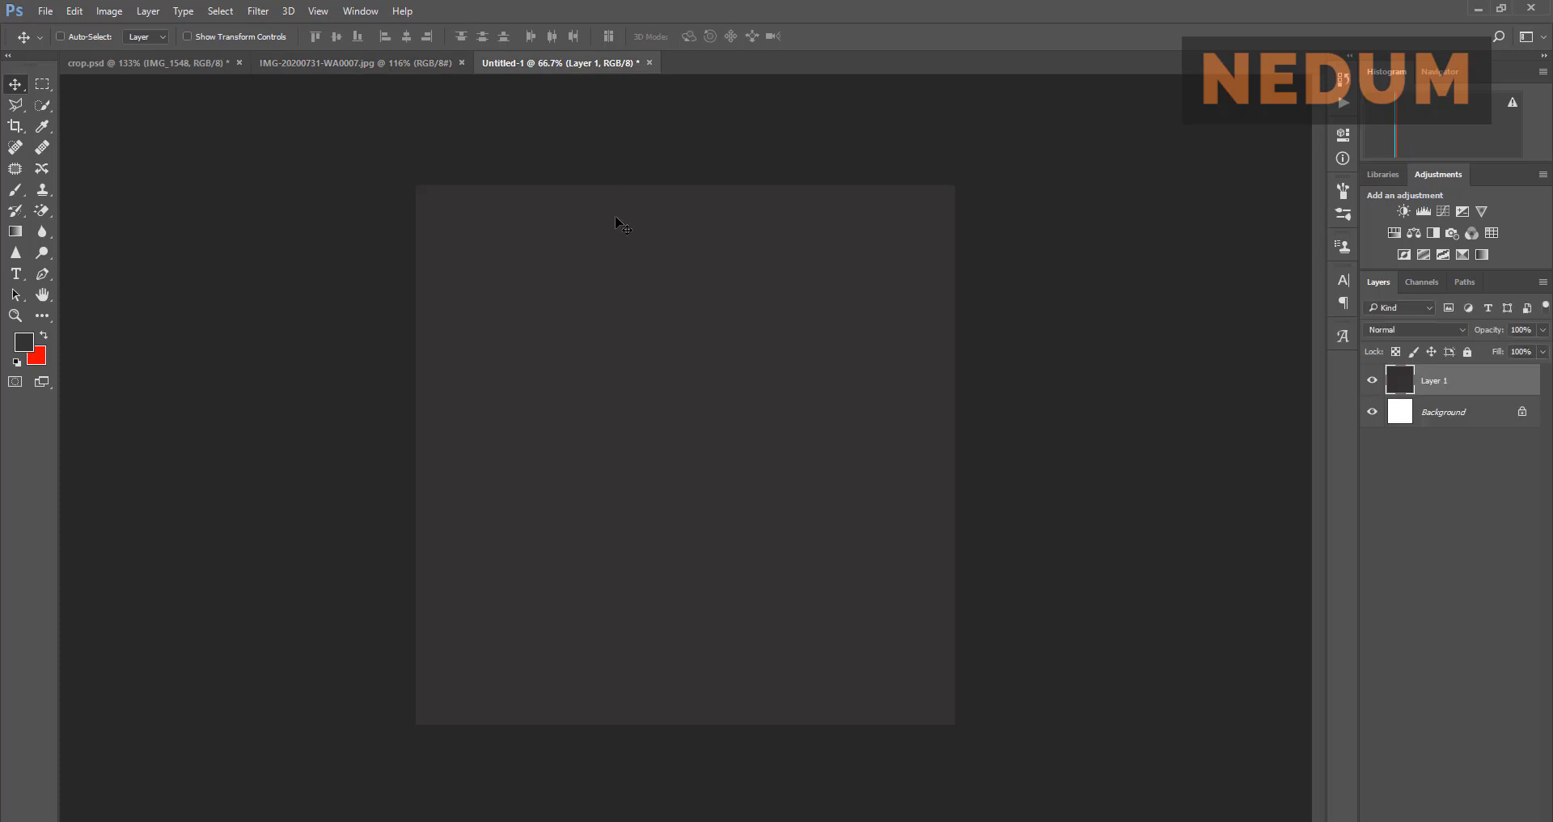
click(406, 65)
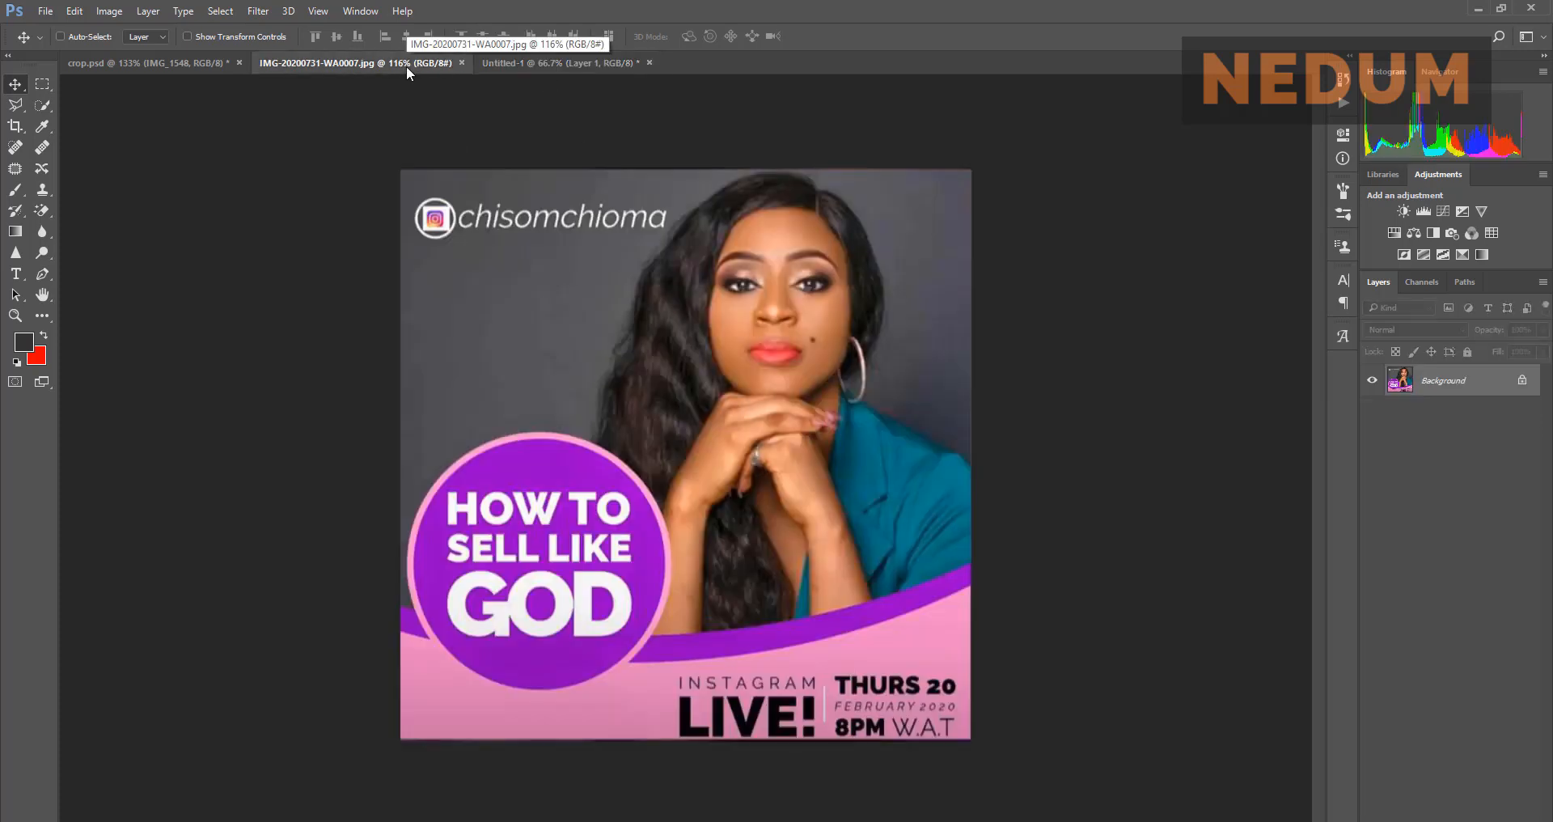
click(540, 63)
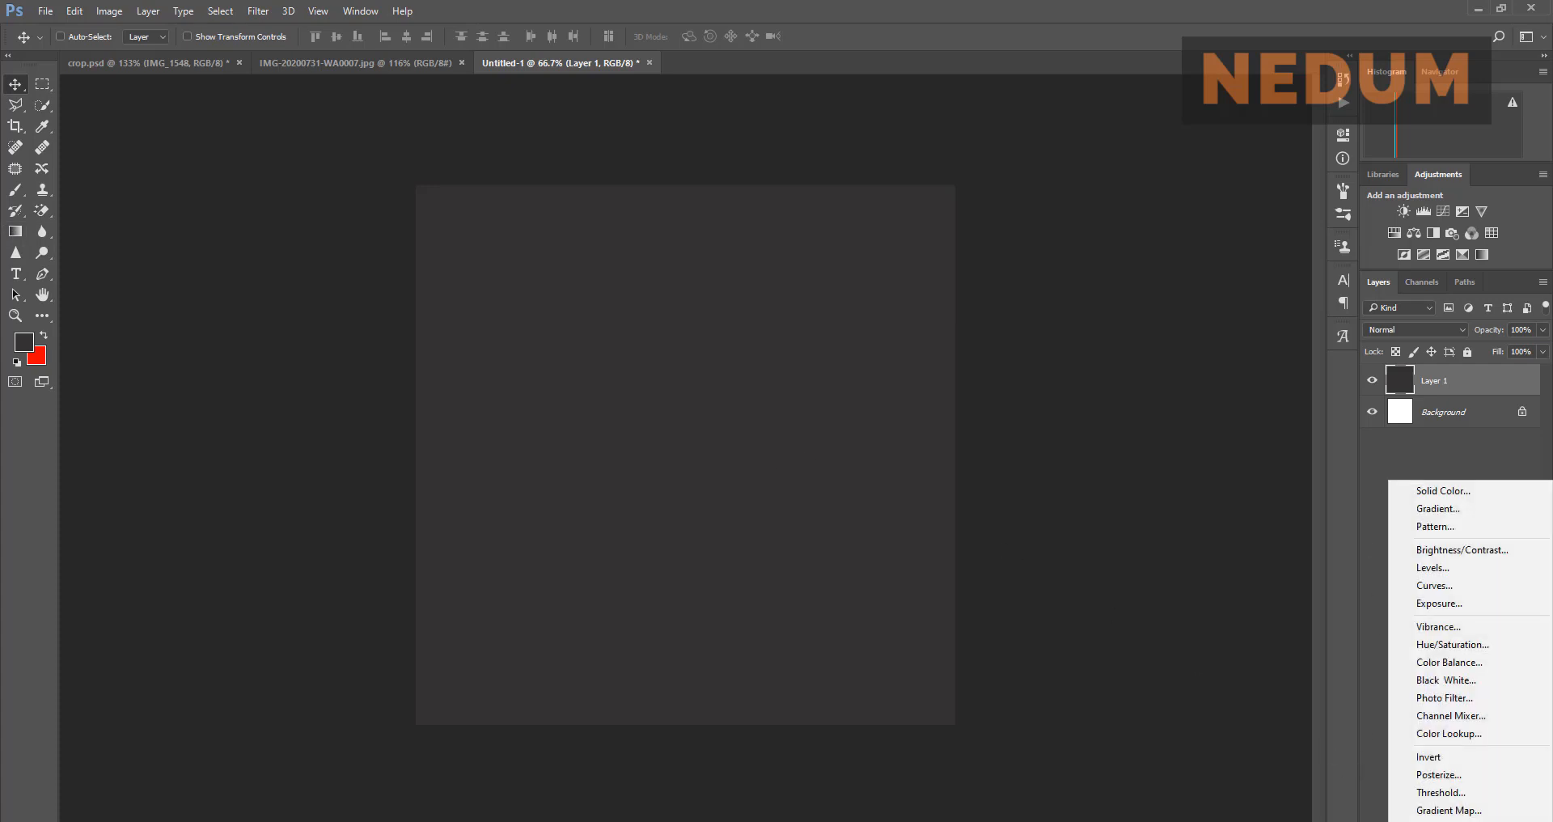
Step: Add a Gradient Fill layer set to Radial style above Layer 1
key(Escape)
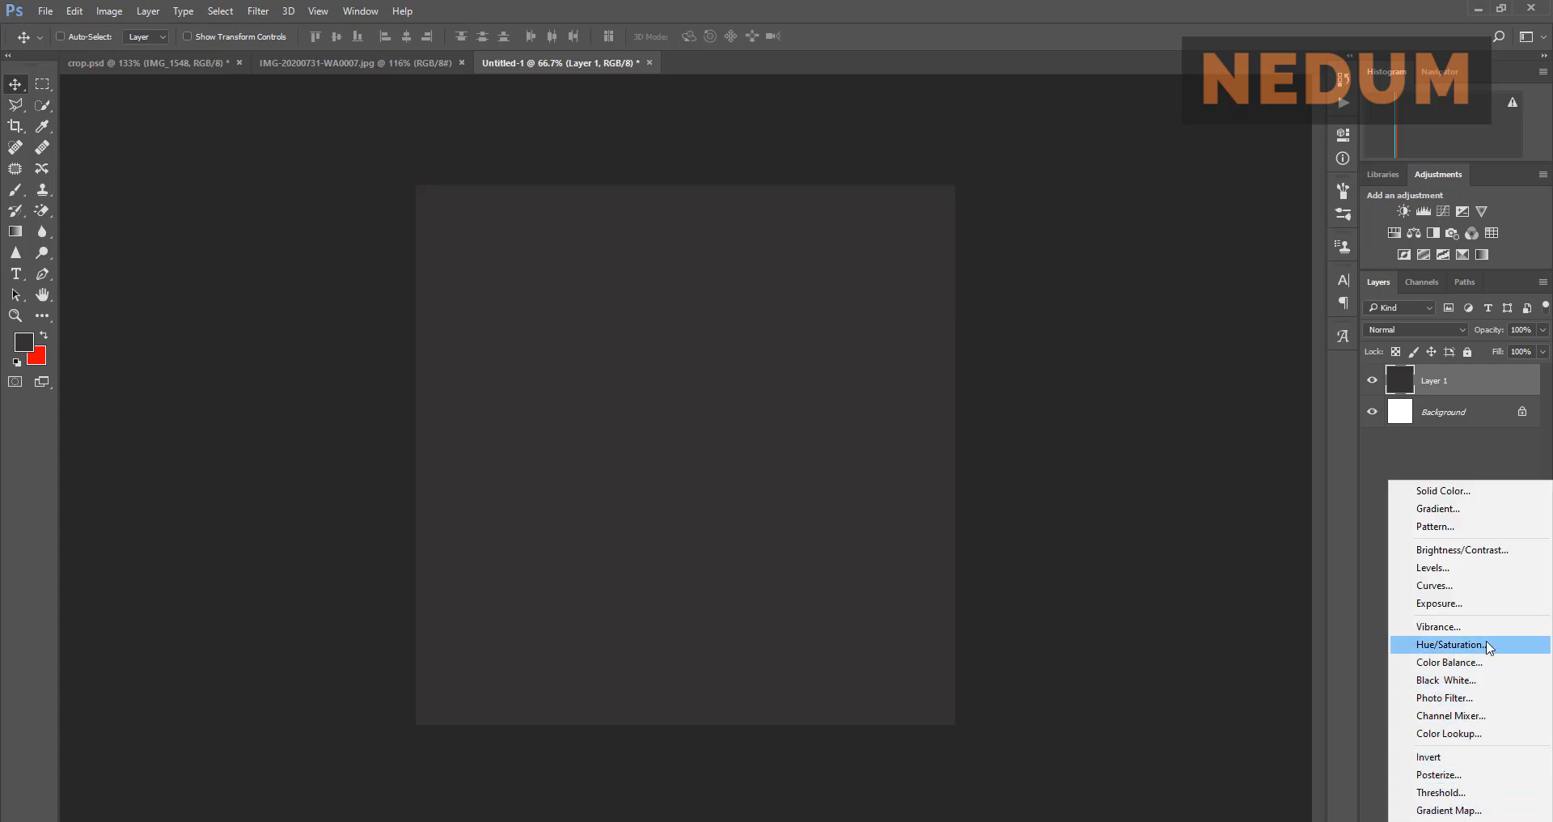
click(1495, 508)
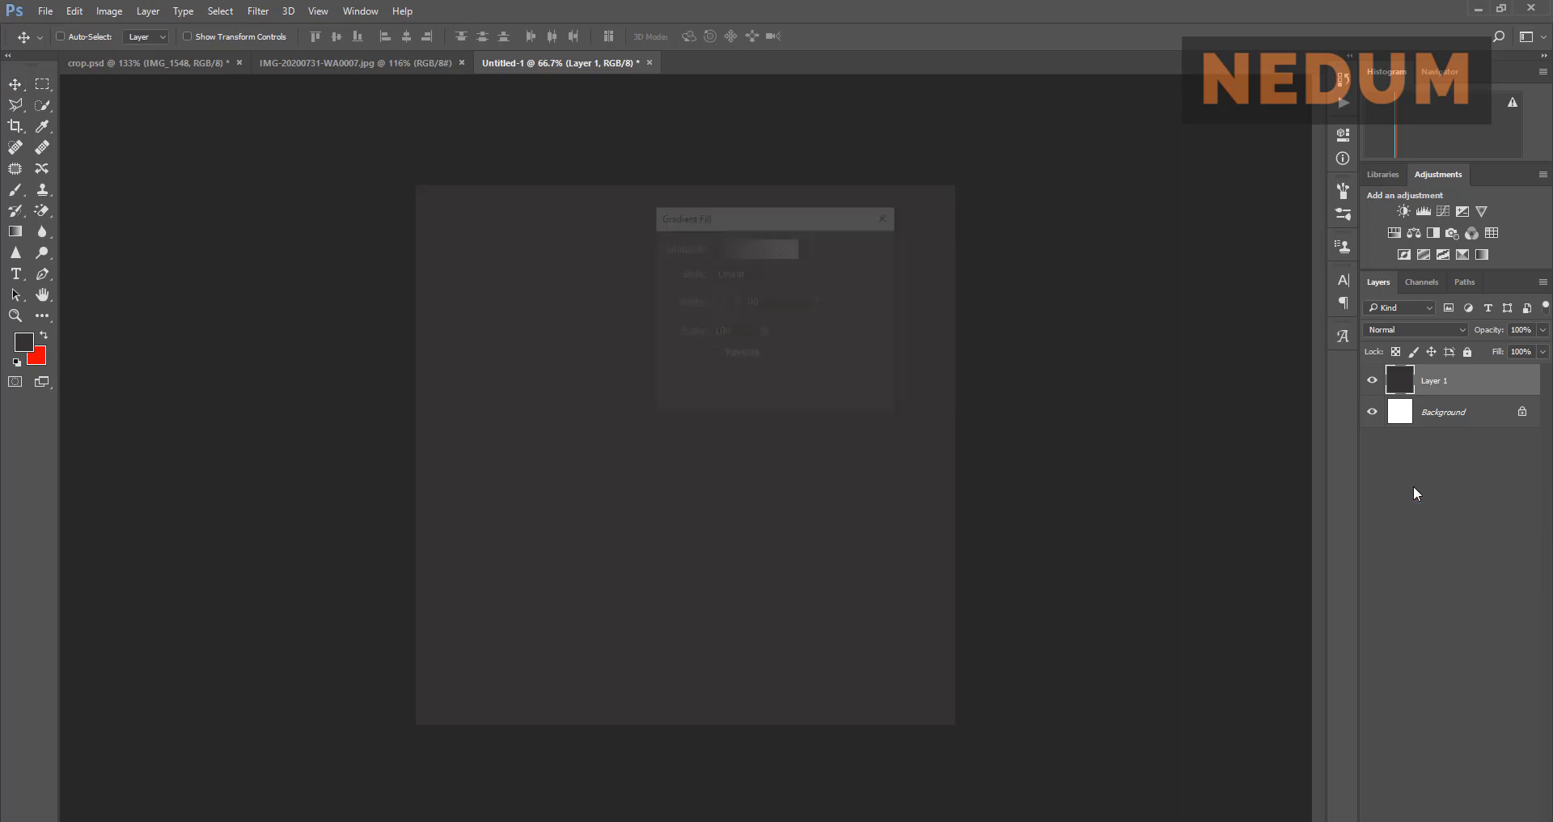
click(798, 248)
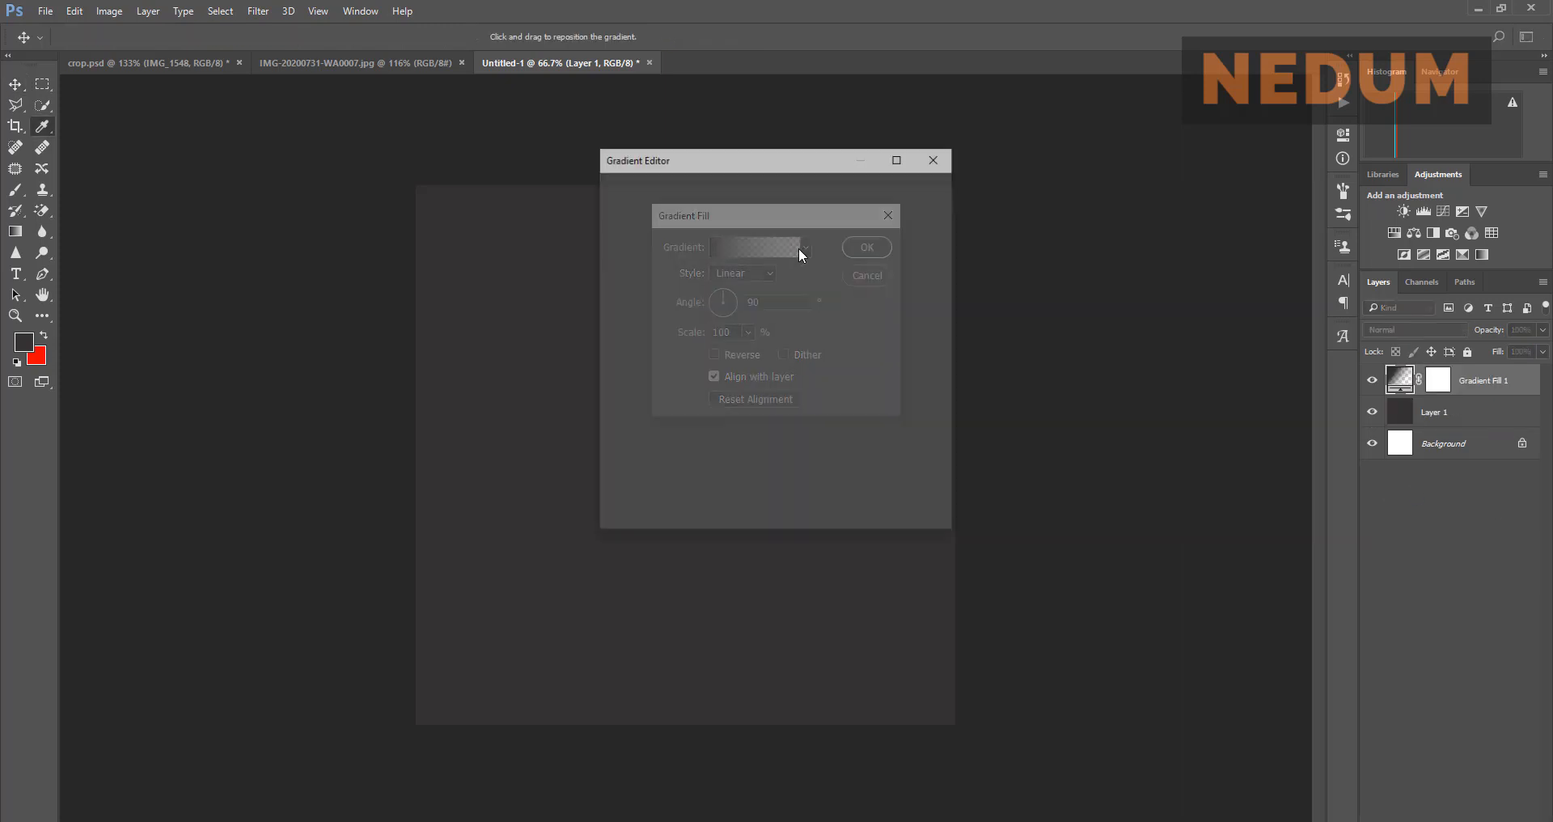
click(910, 224)
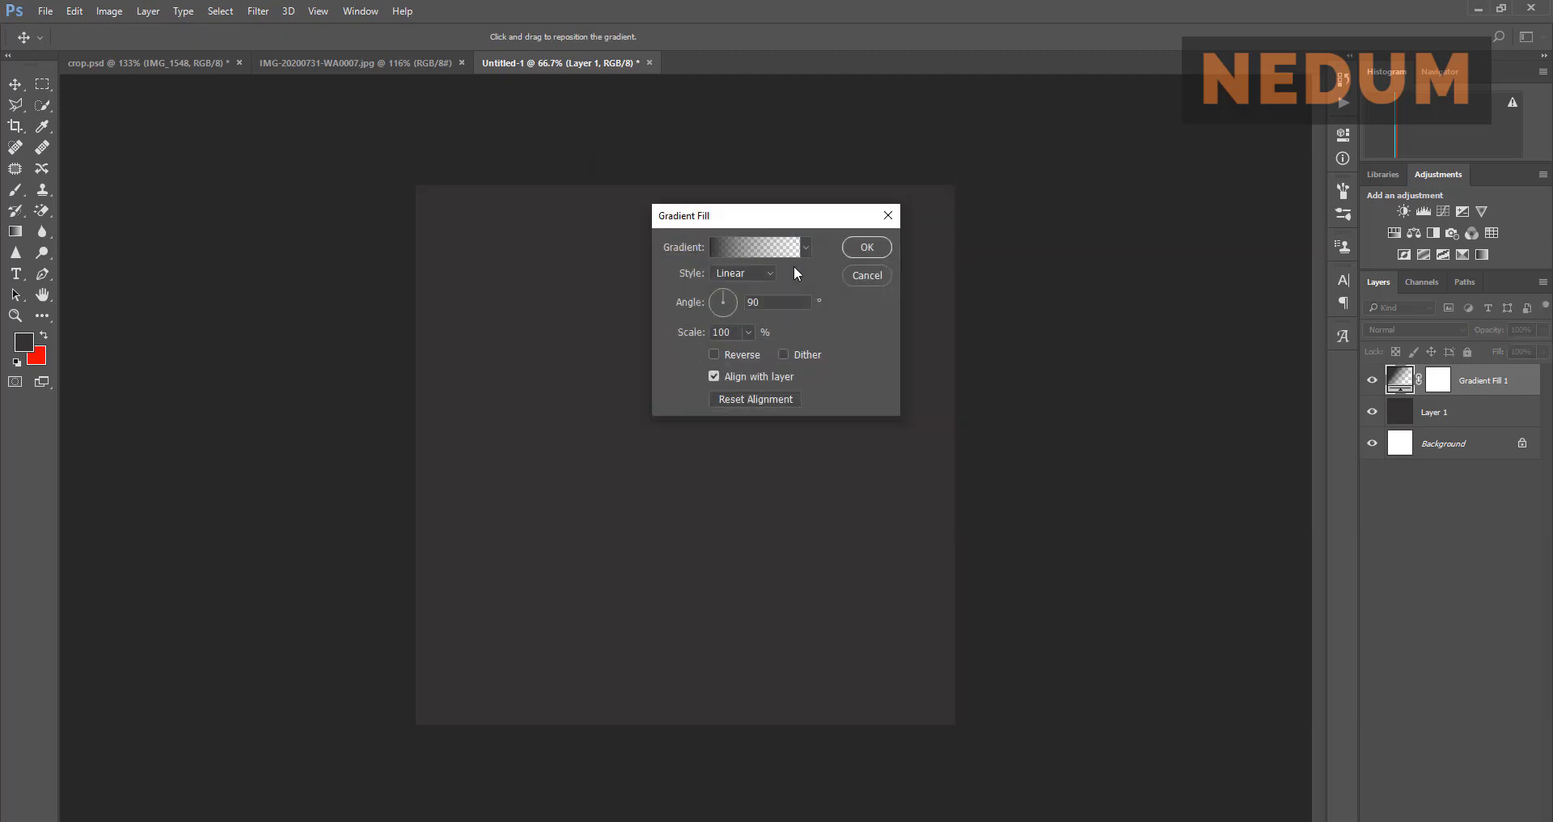
click(754, 274)
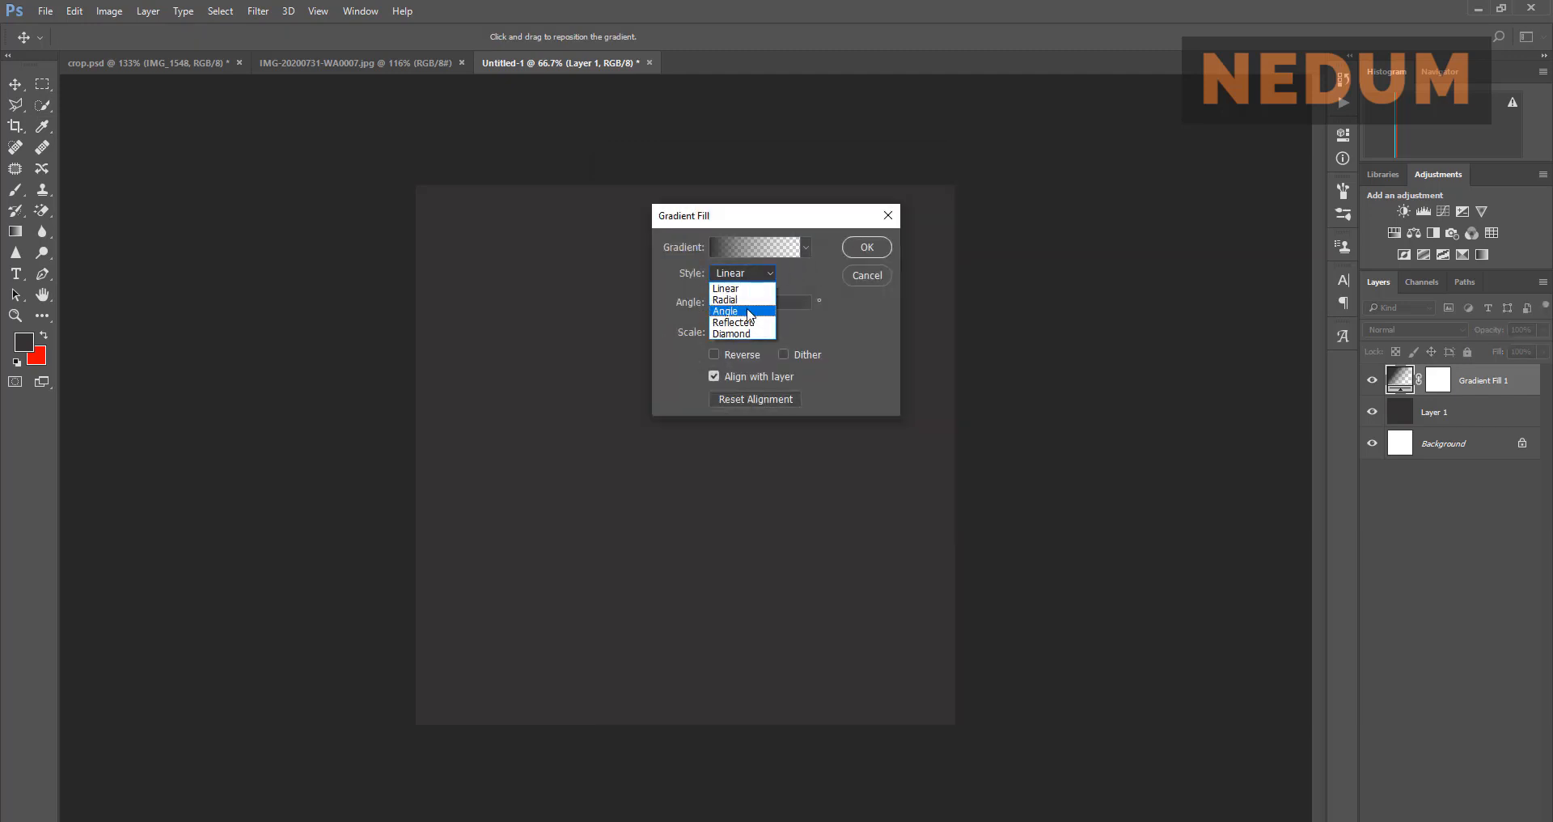
click(753, 300)
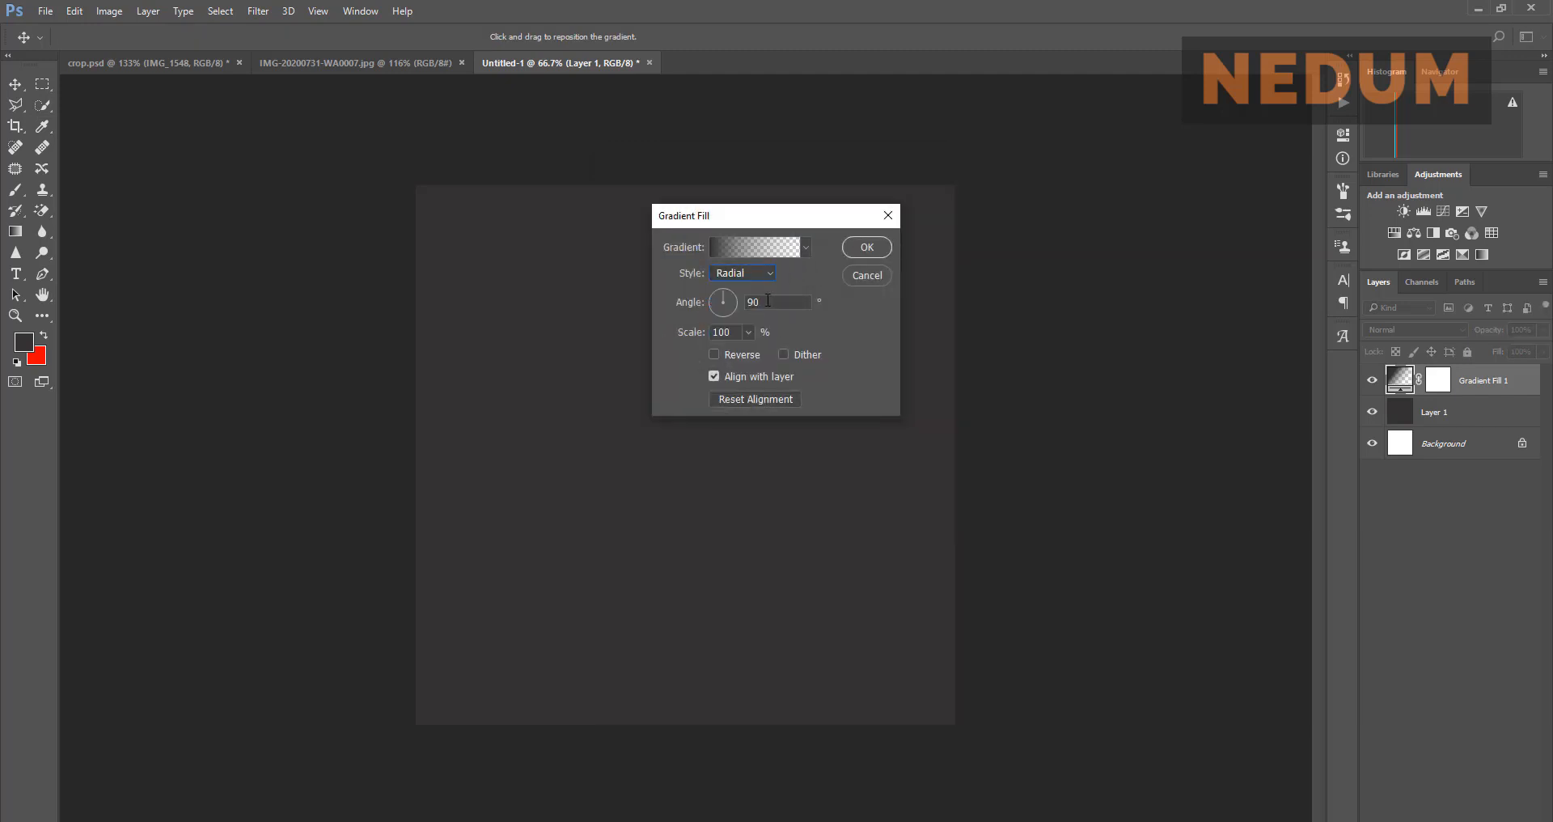
click(809, 244)
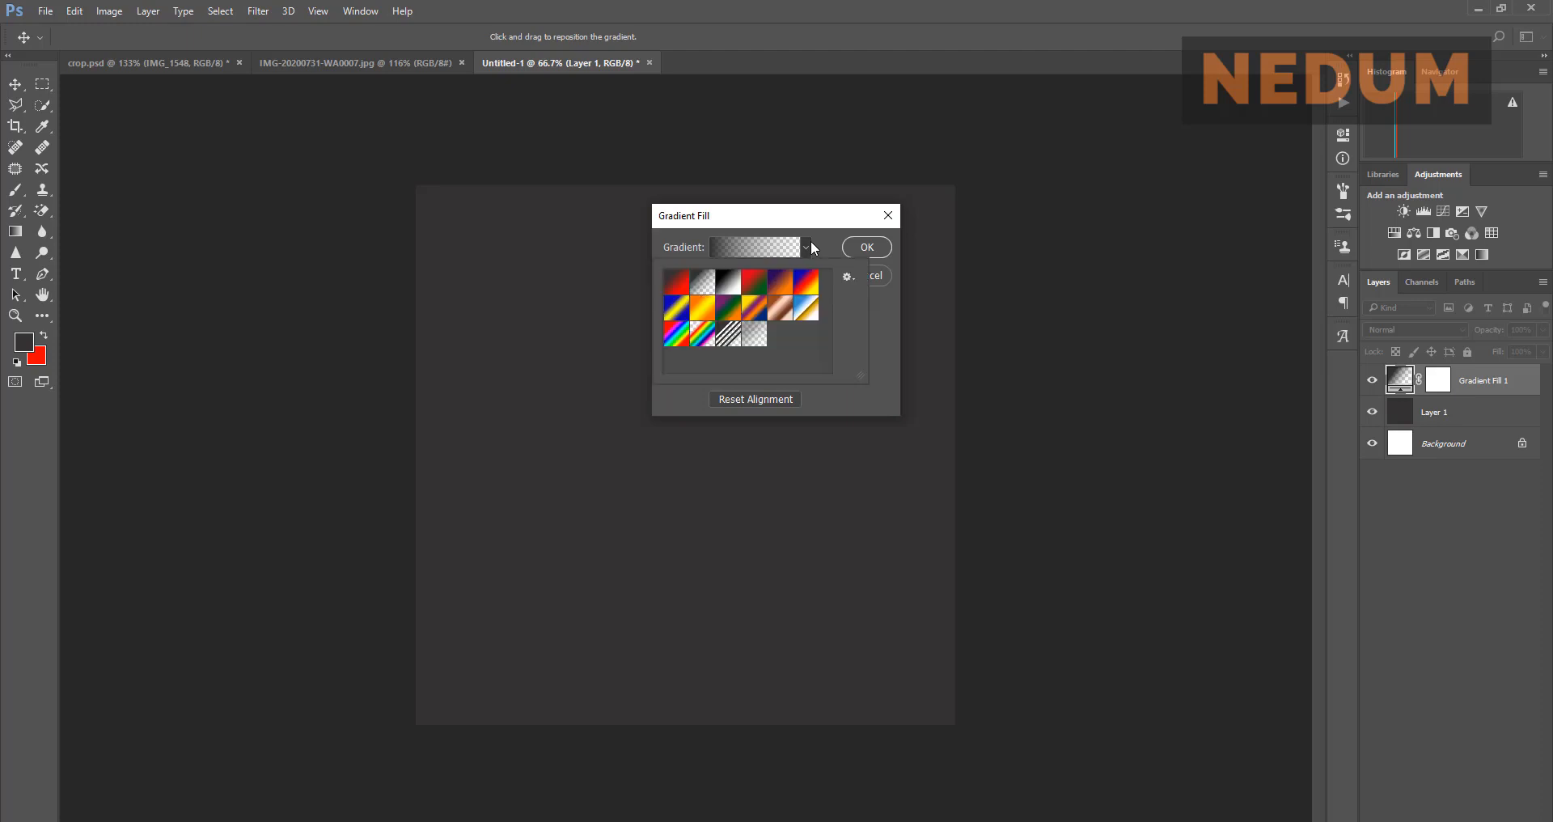
click(810, 245)
click(847, 246)
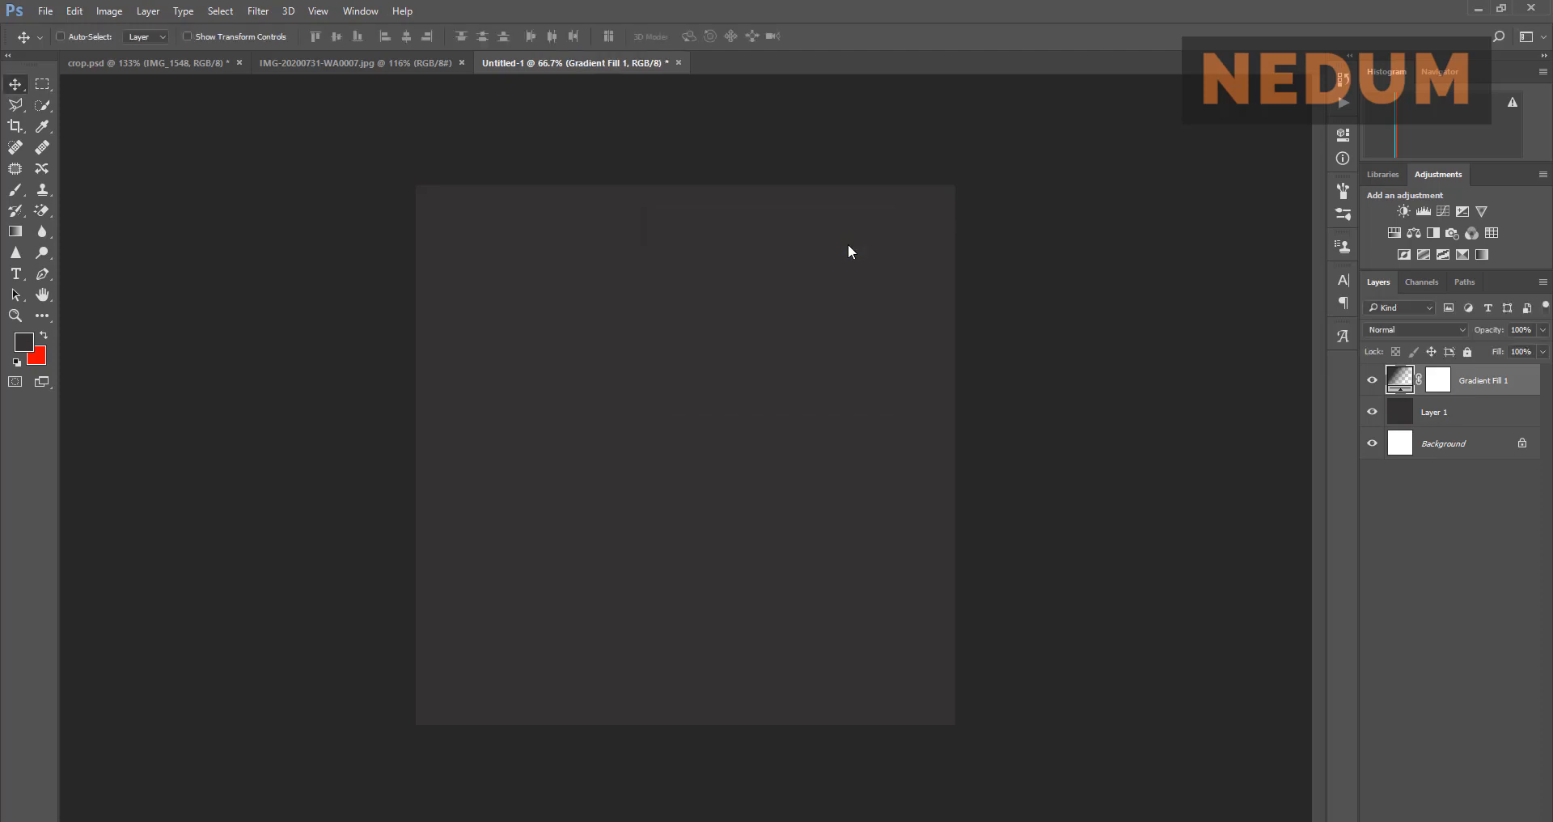
Step: Toggle Layer 1's visibility to check the gradient, then reopen Gradient Fill 1's settings
click(1372, 413)
click(1370, 413)
double_click(1406, 390)
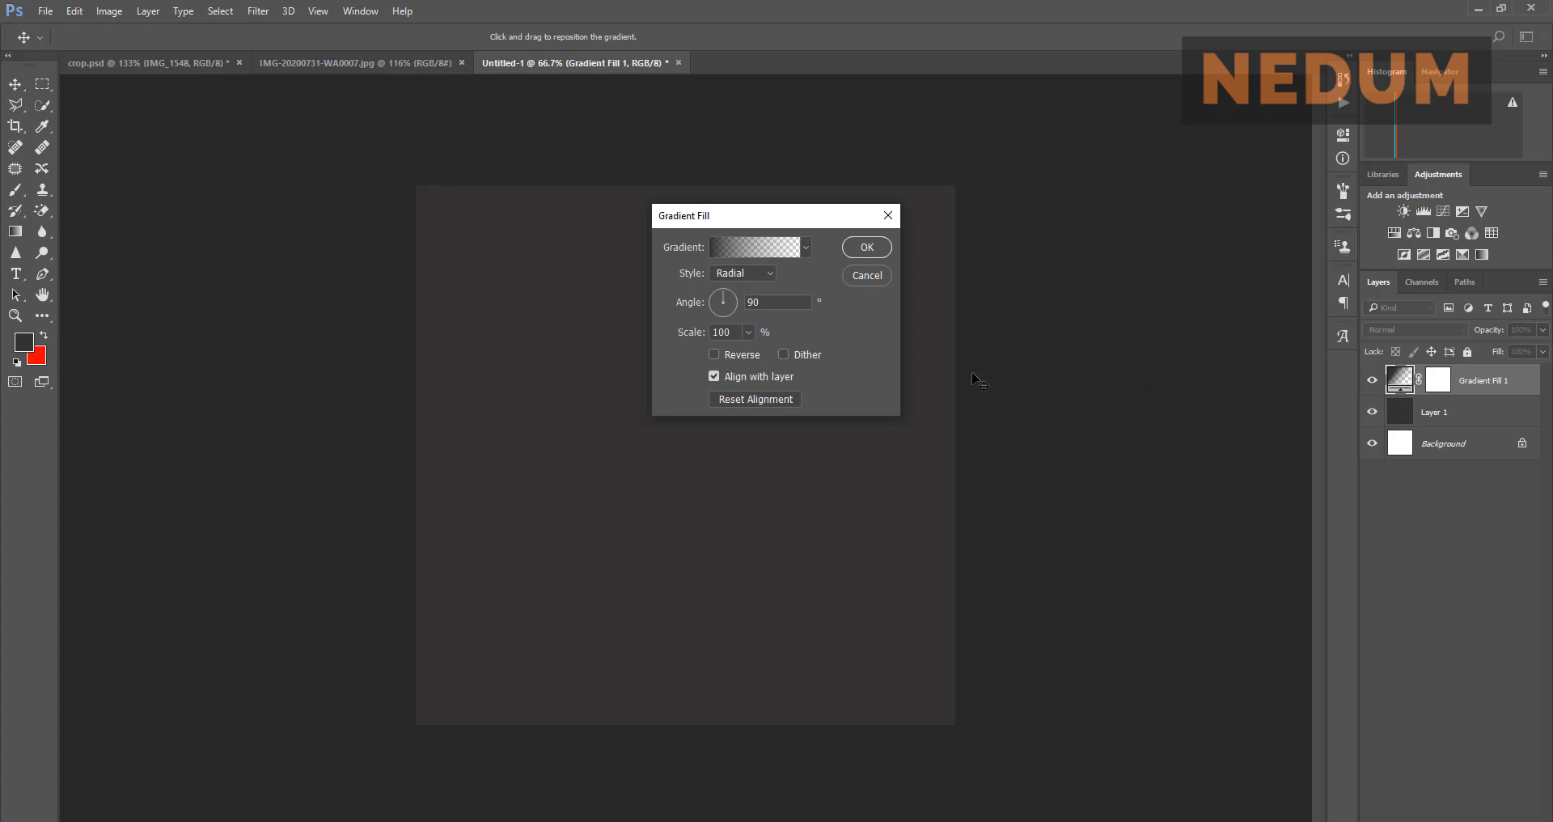
Step: Apply the black-to-white preset to Gradient Fill 1 and reverse it
click(807, 249)
click(806, 250)
click(807, 250)
click(728, 281)
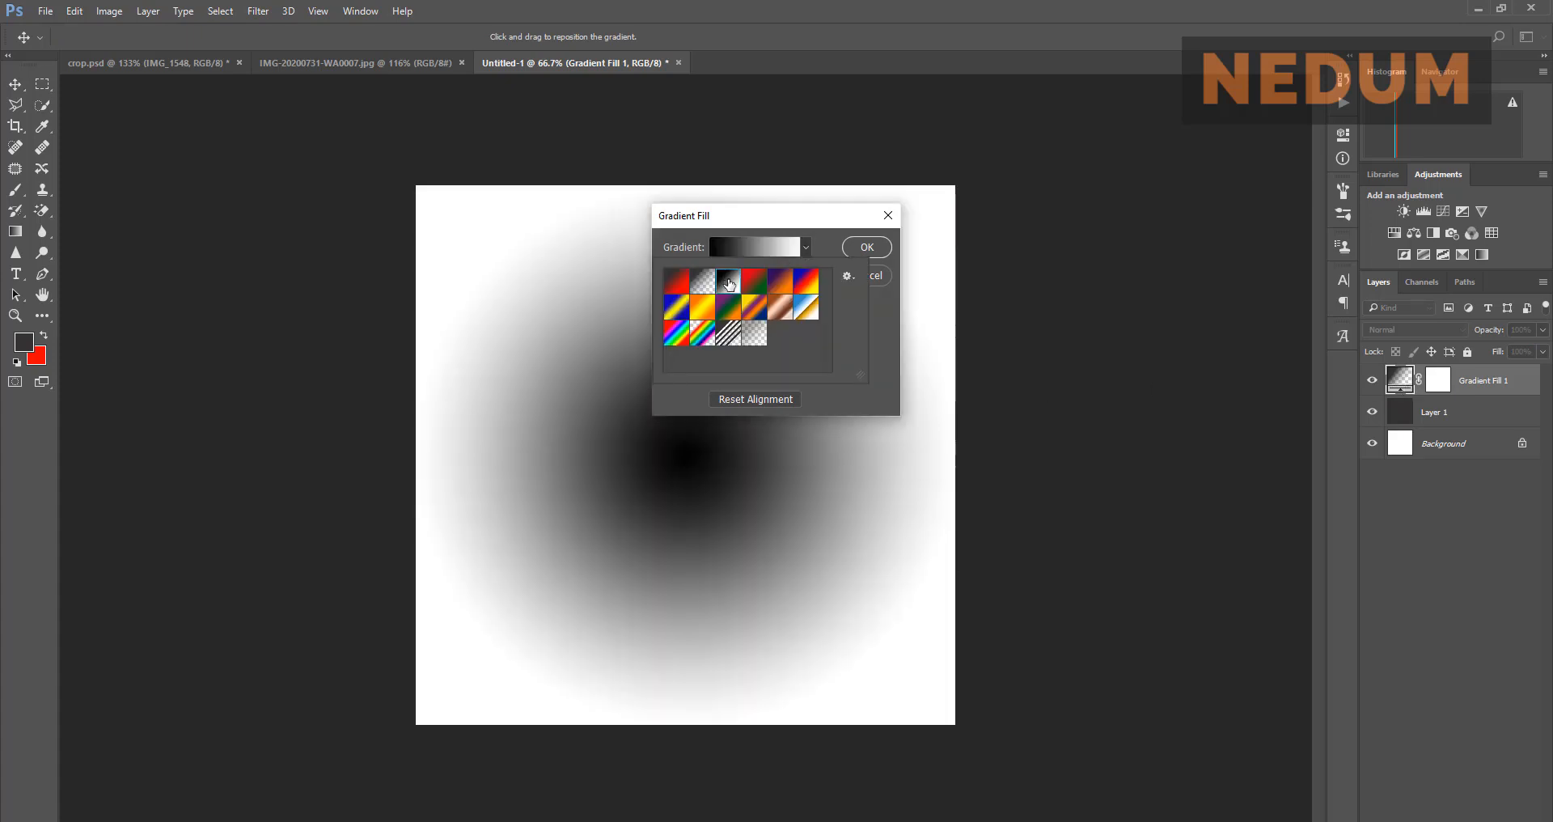
click(823, 248)
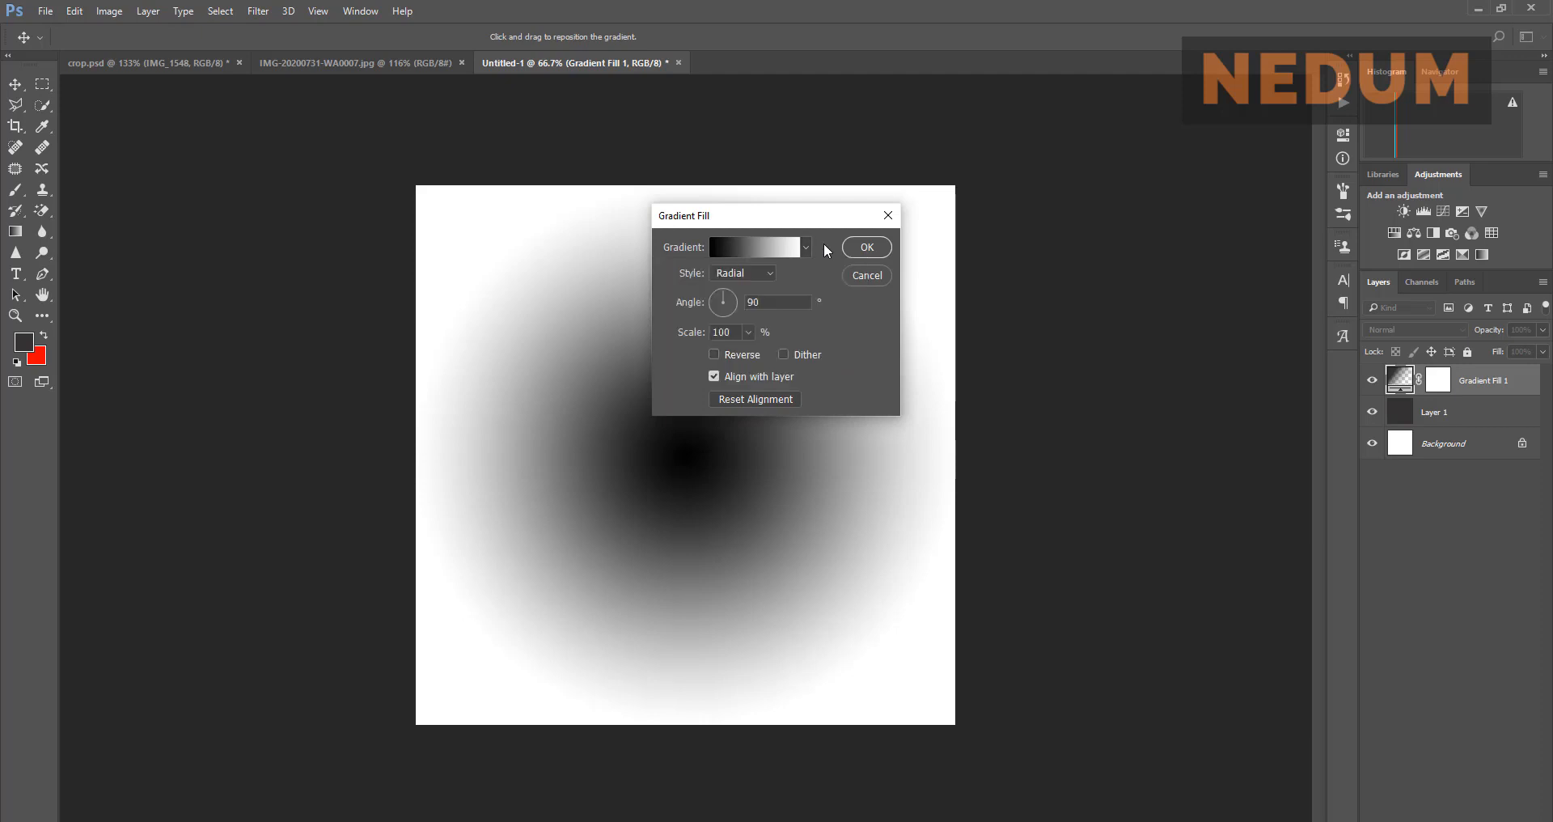
click(746, 352)
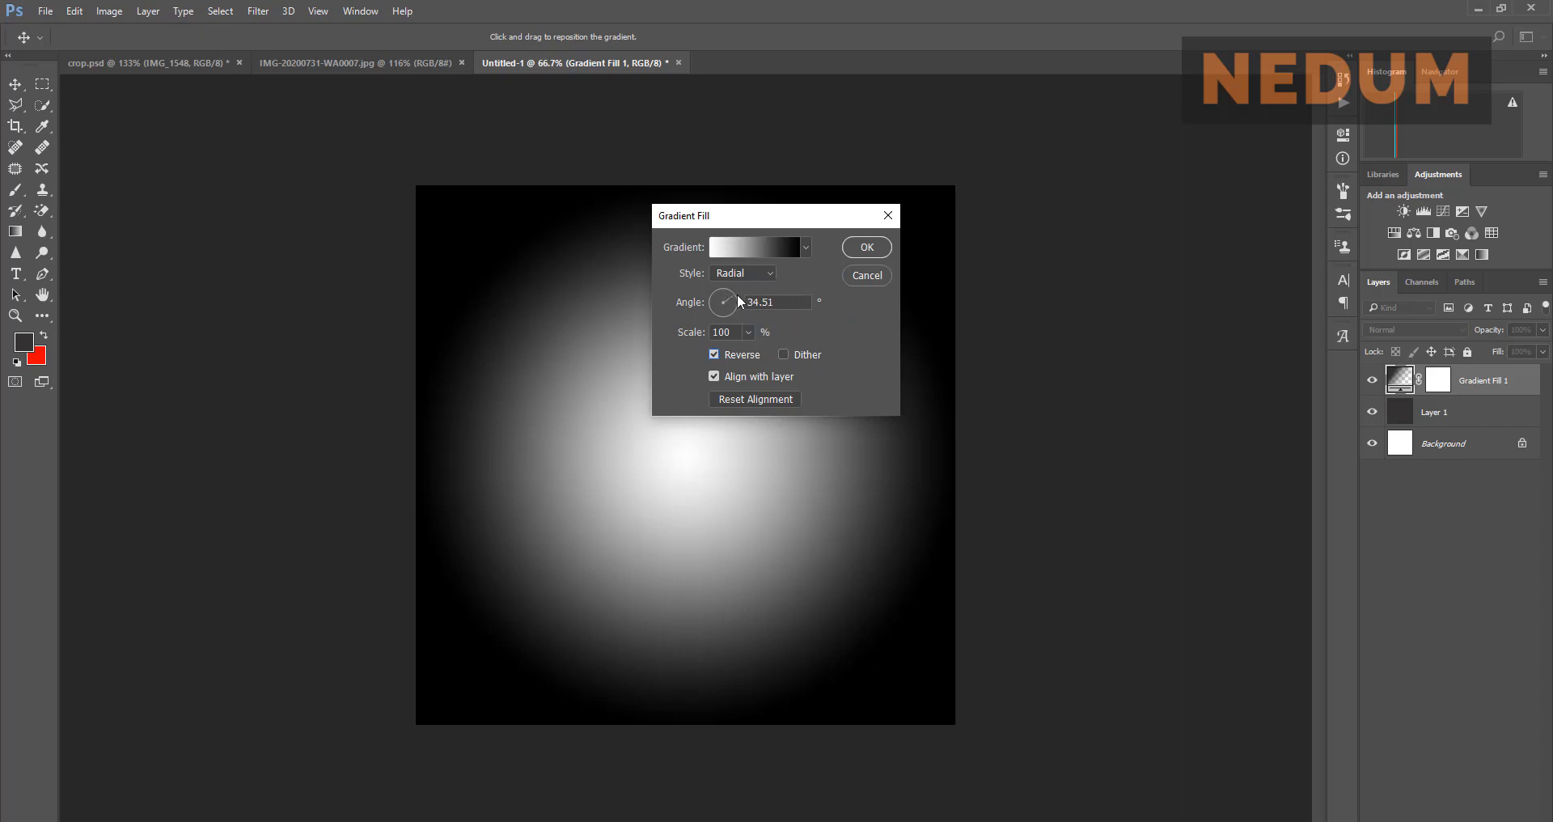
Step: Rotate the gradient angle to about -78°, browse preset options, then cancel the fill changes
drag(736, 294, 705, 285)
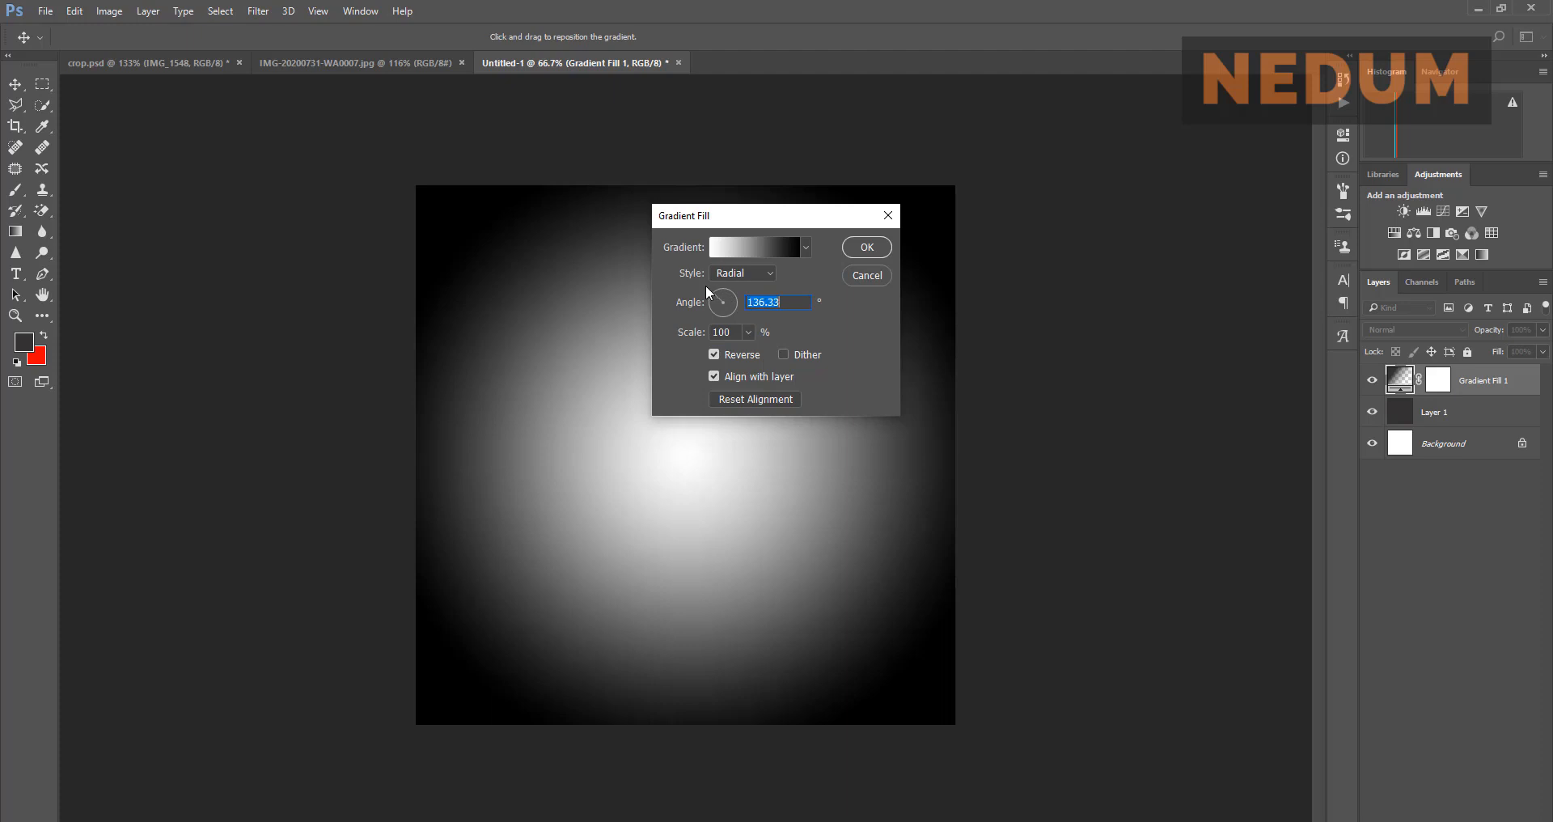
text(0)
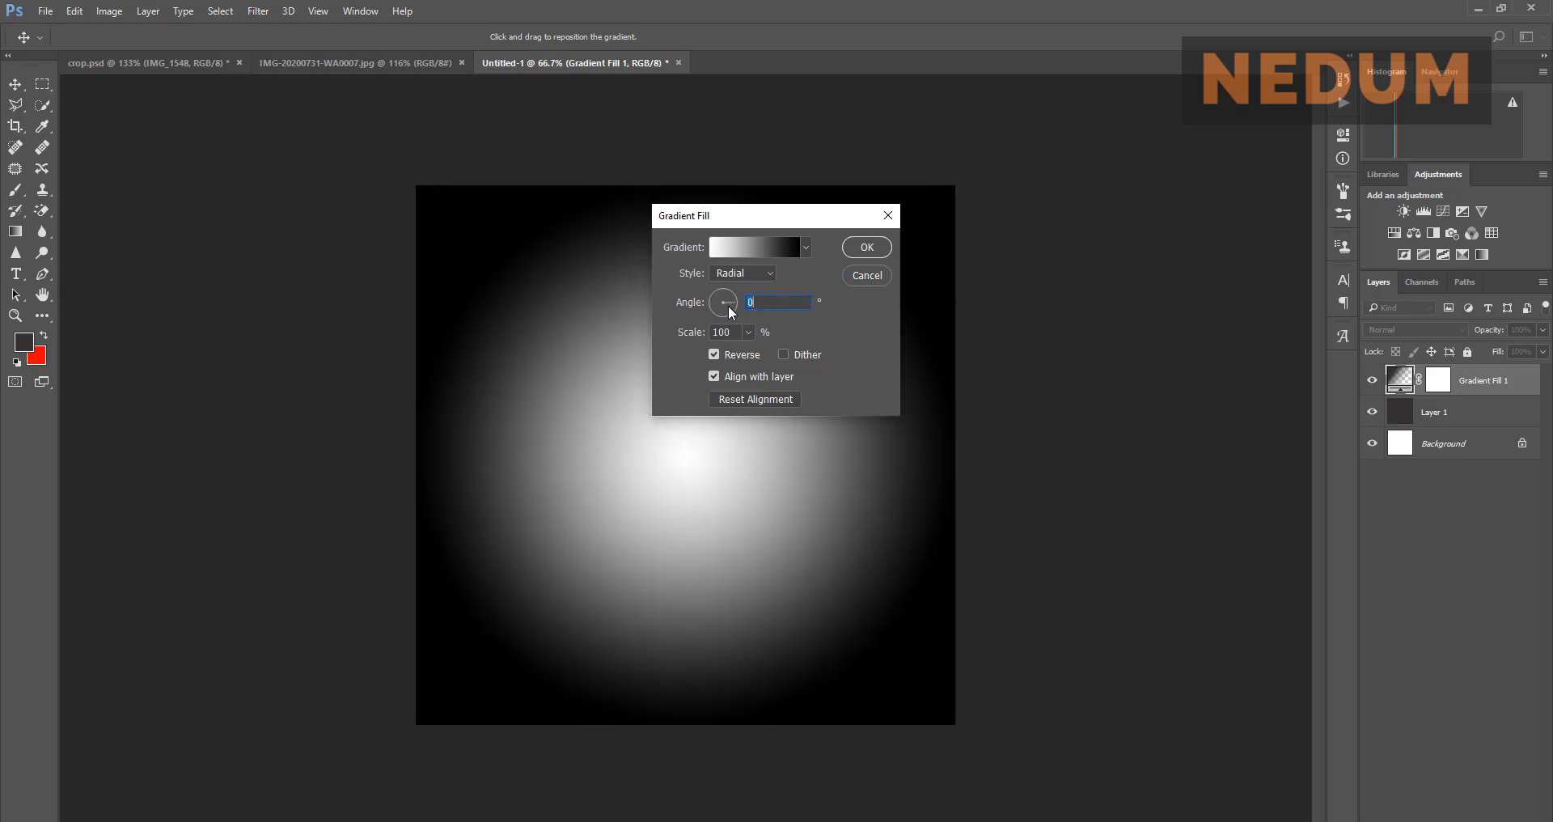
drag(730, 306, 731, 332)
click(805, 249)
click(849, 278)
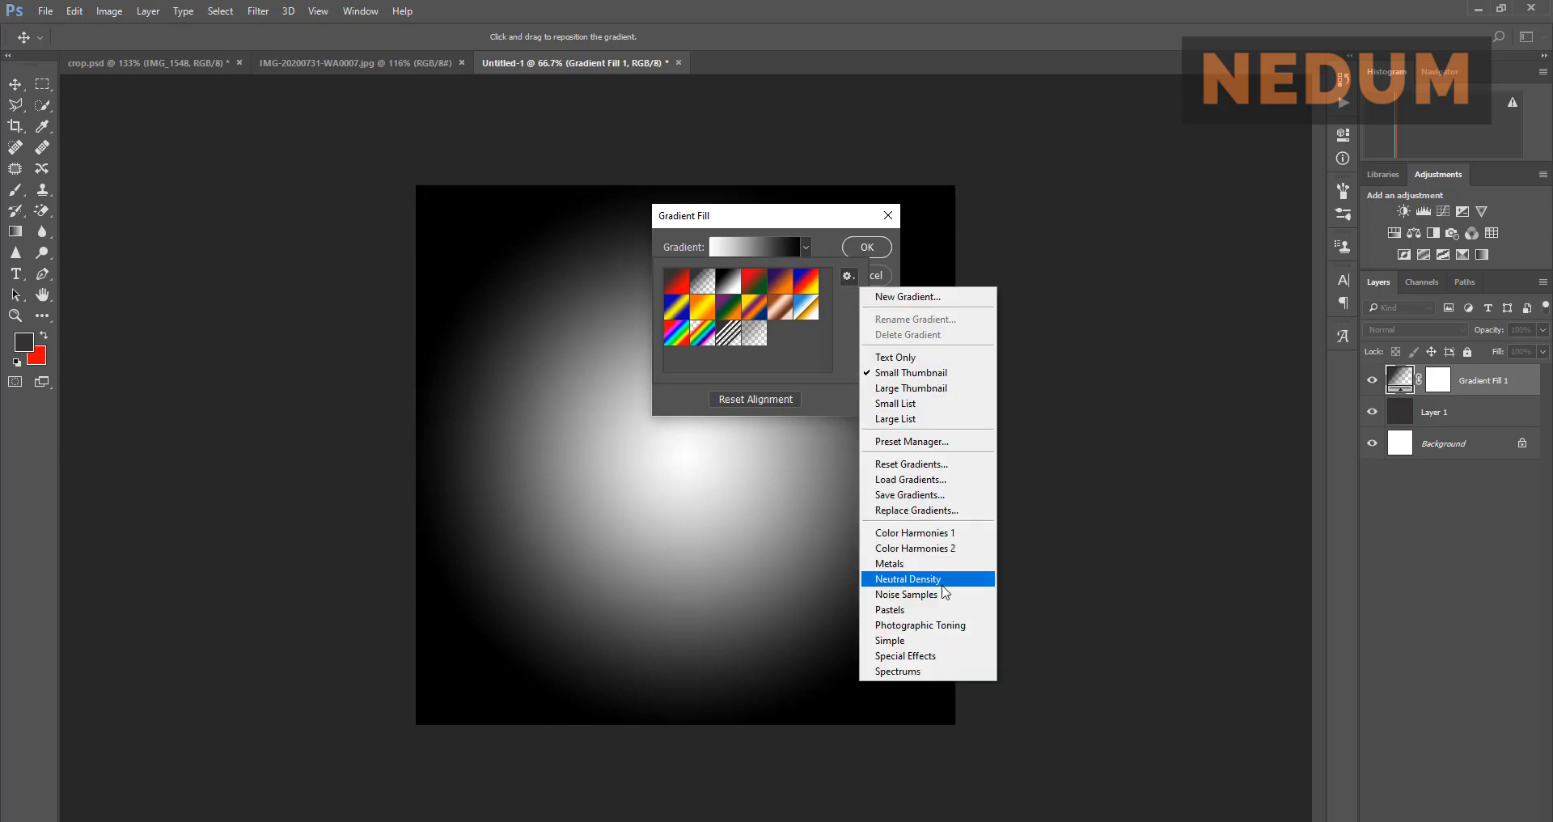
click(841, 302)
click(877, 280)
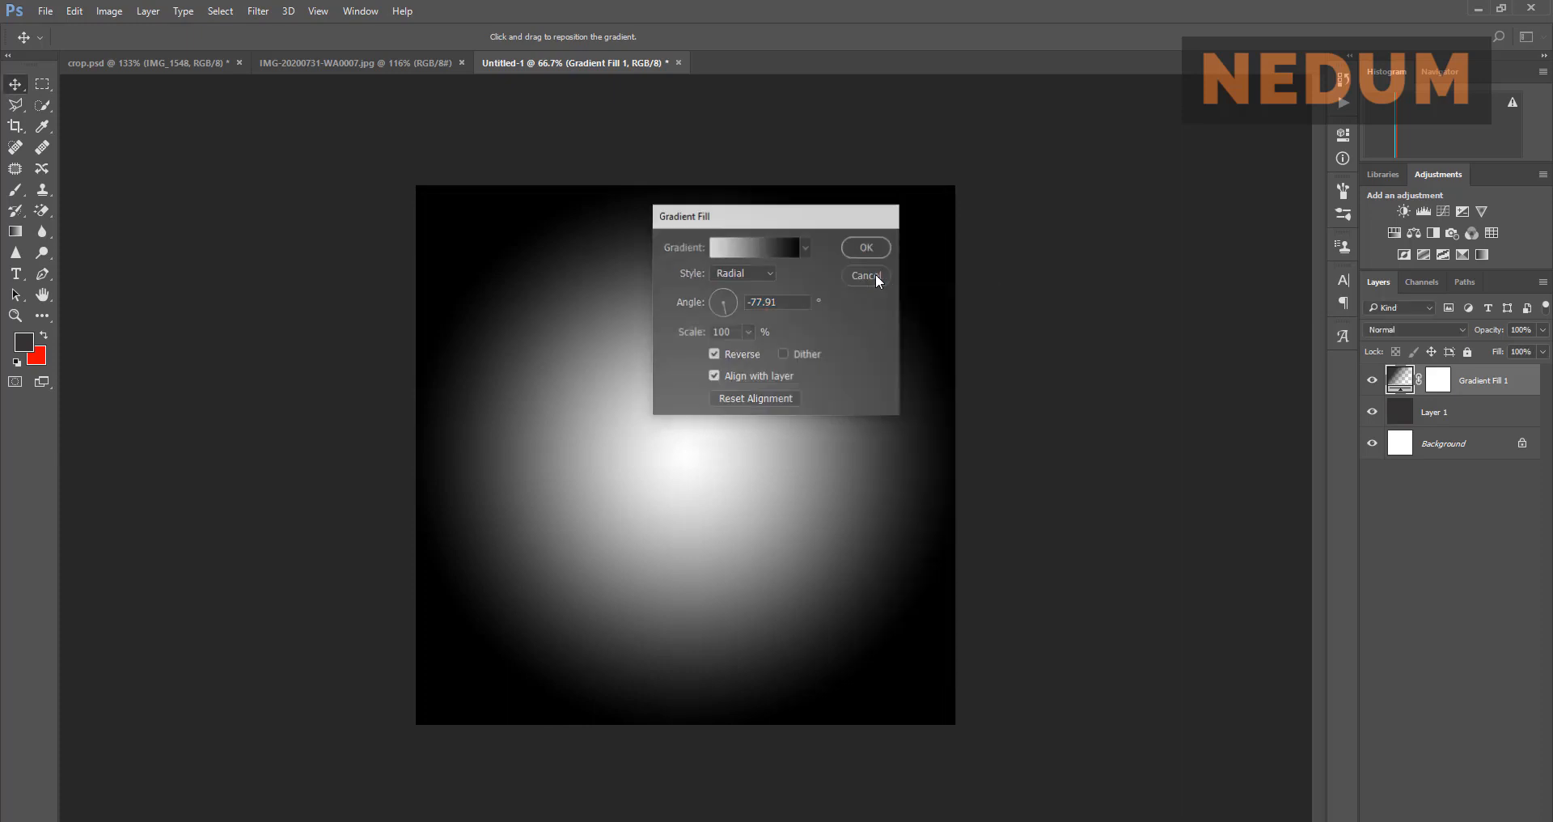
click(880, 277)
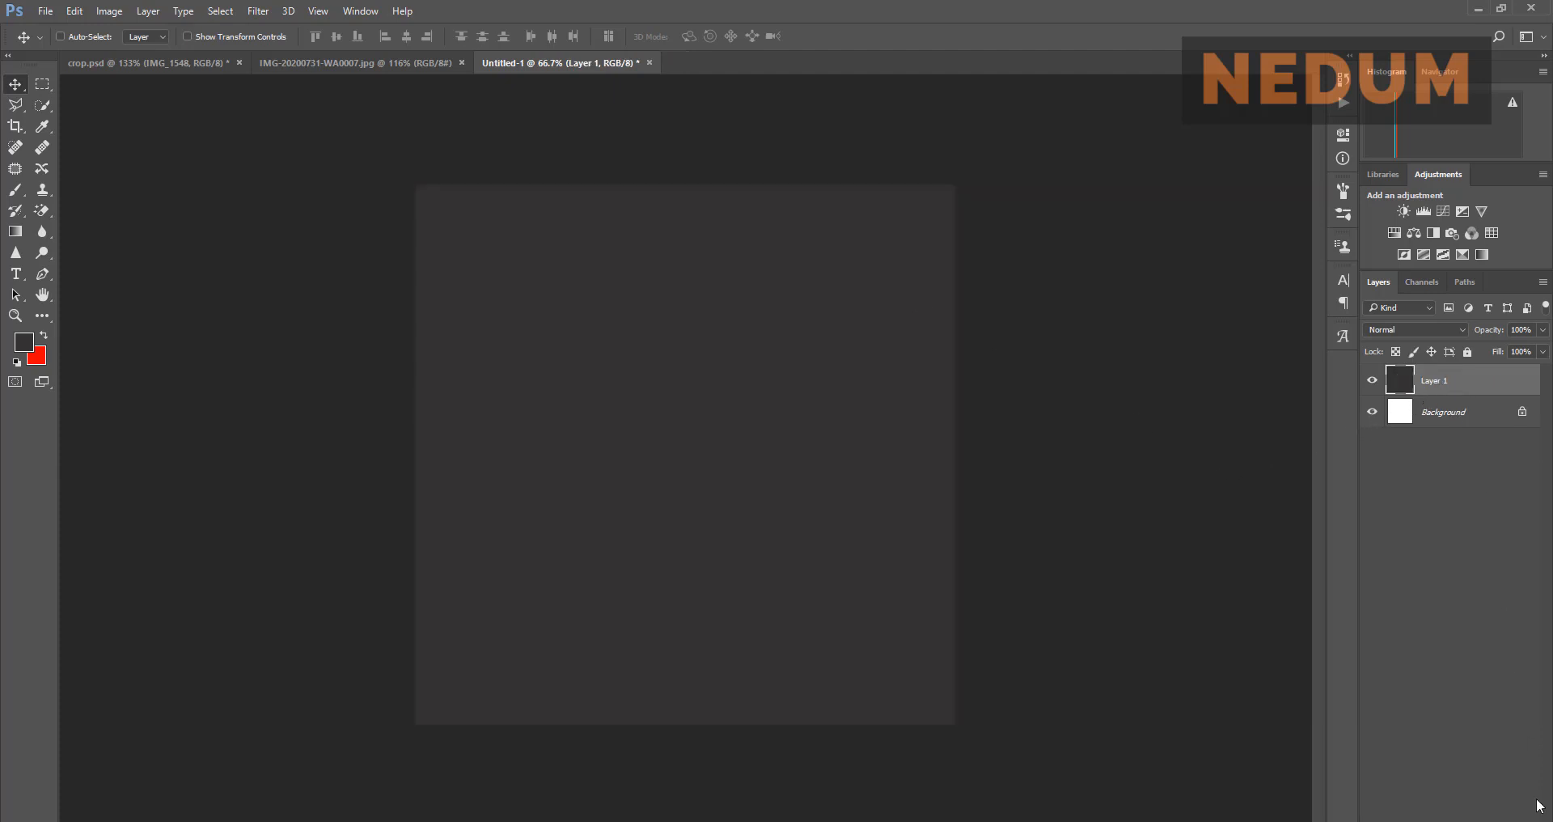
Step: Enable a Gradient Overlay on Layer 1 using the foreground-to-transparent preset
click(1411, 819)
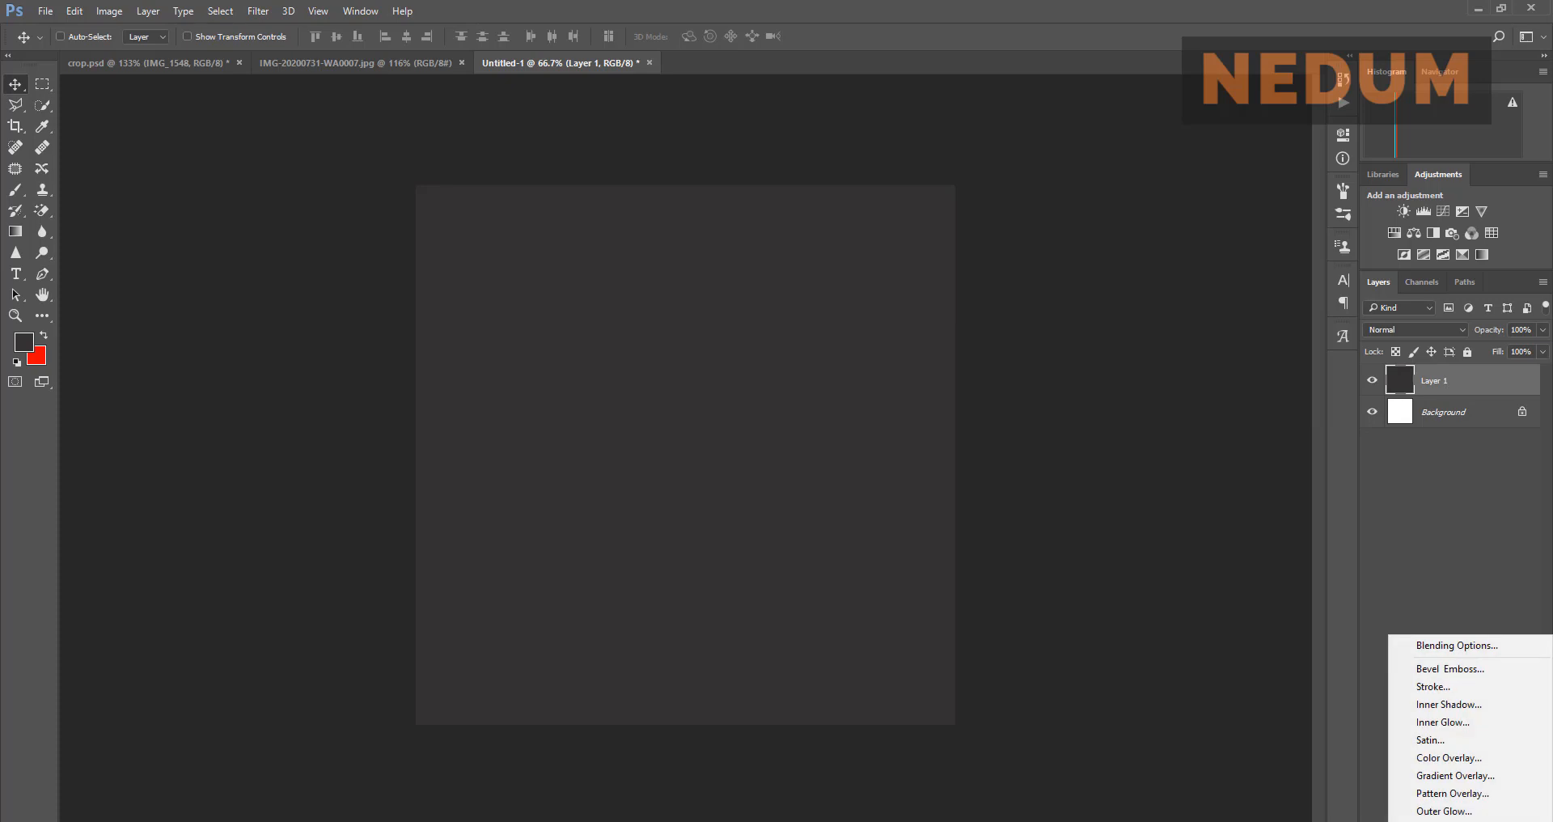
click(1465, 647)
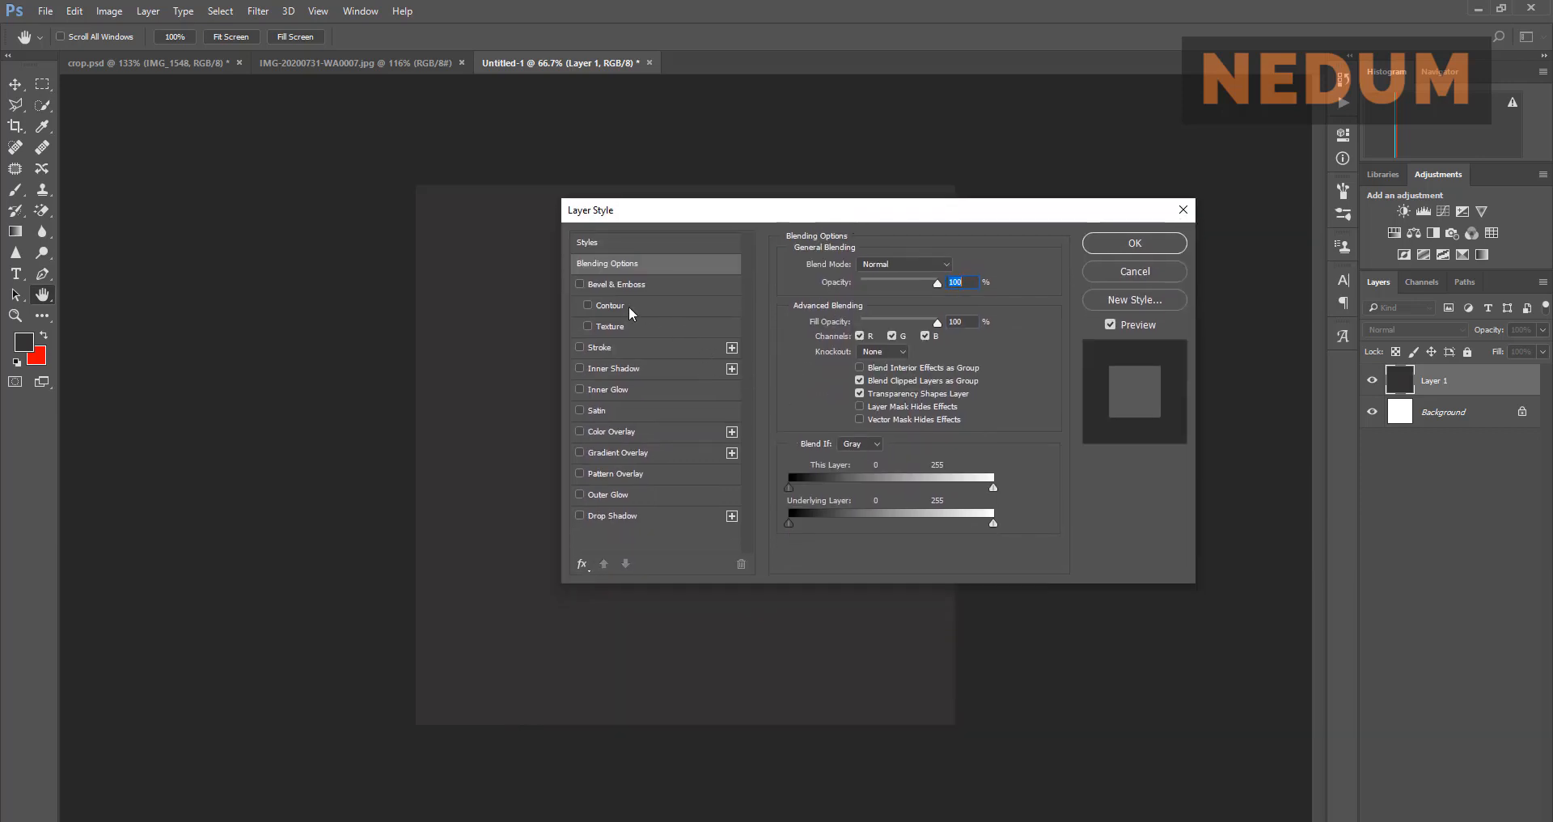
click(580, 453)
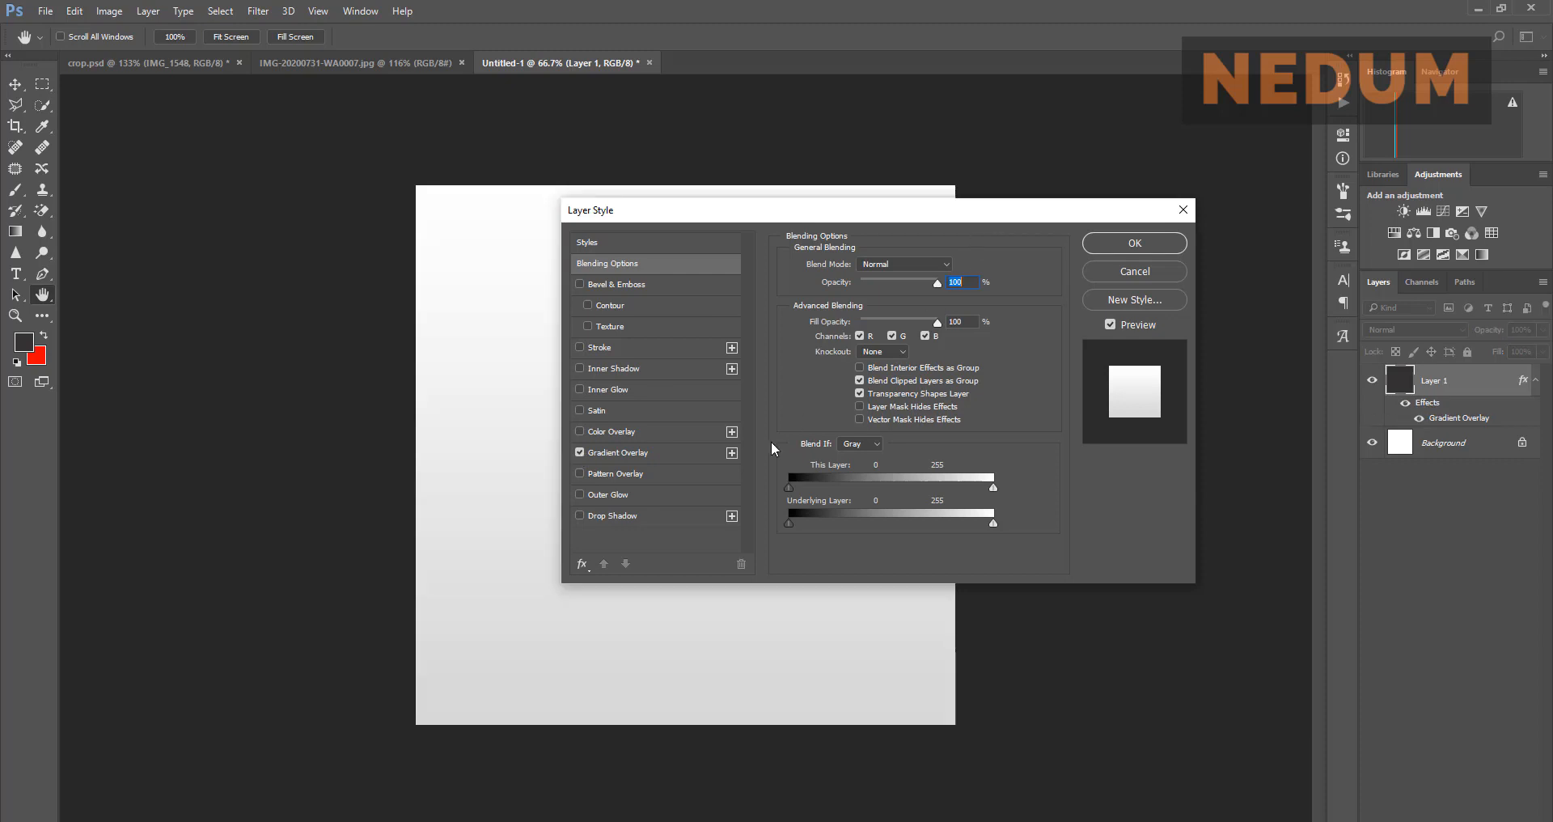
click(648, 456)
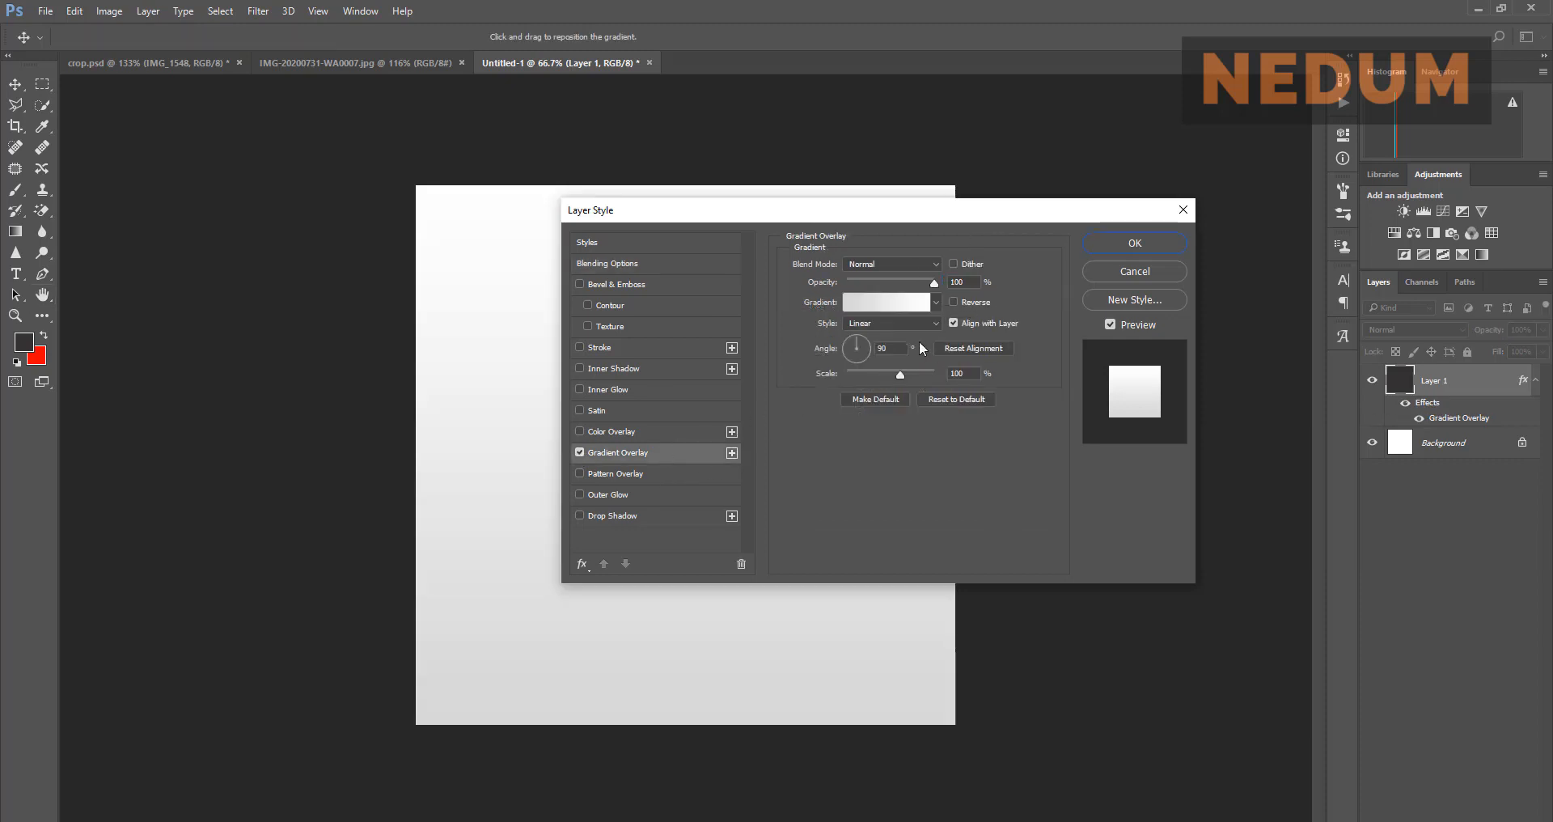
click(935, 302)
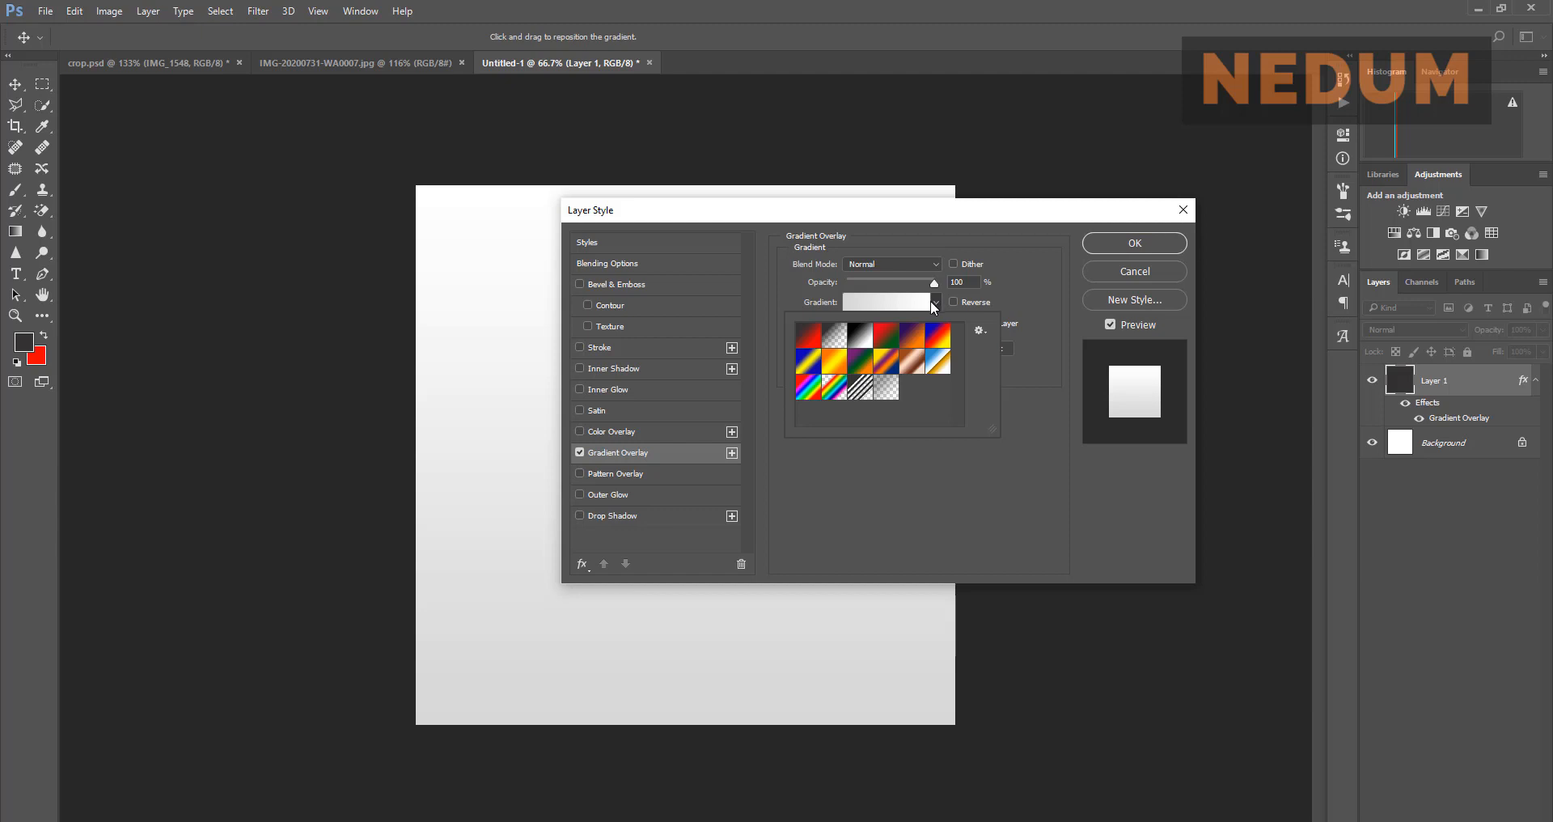
click(834, 335)
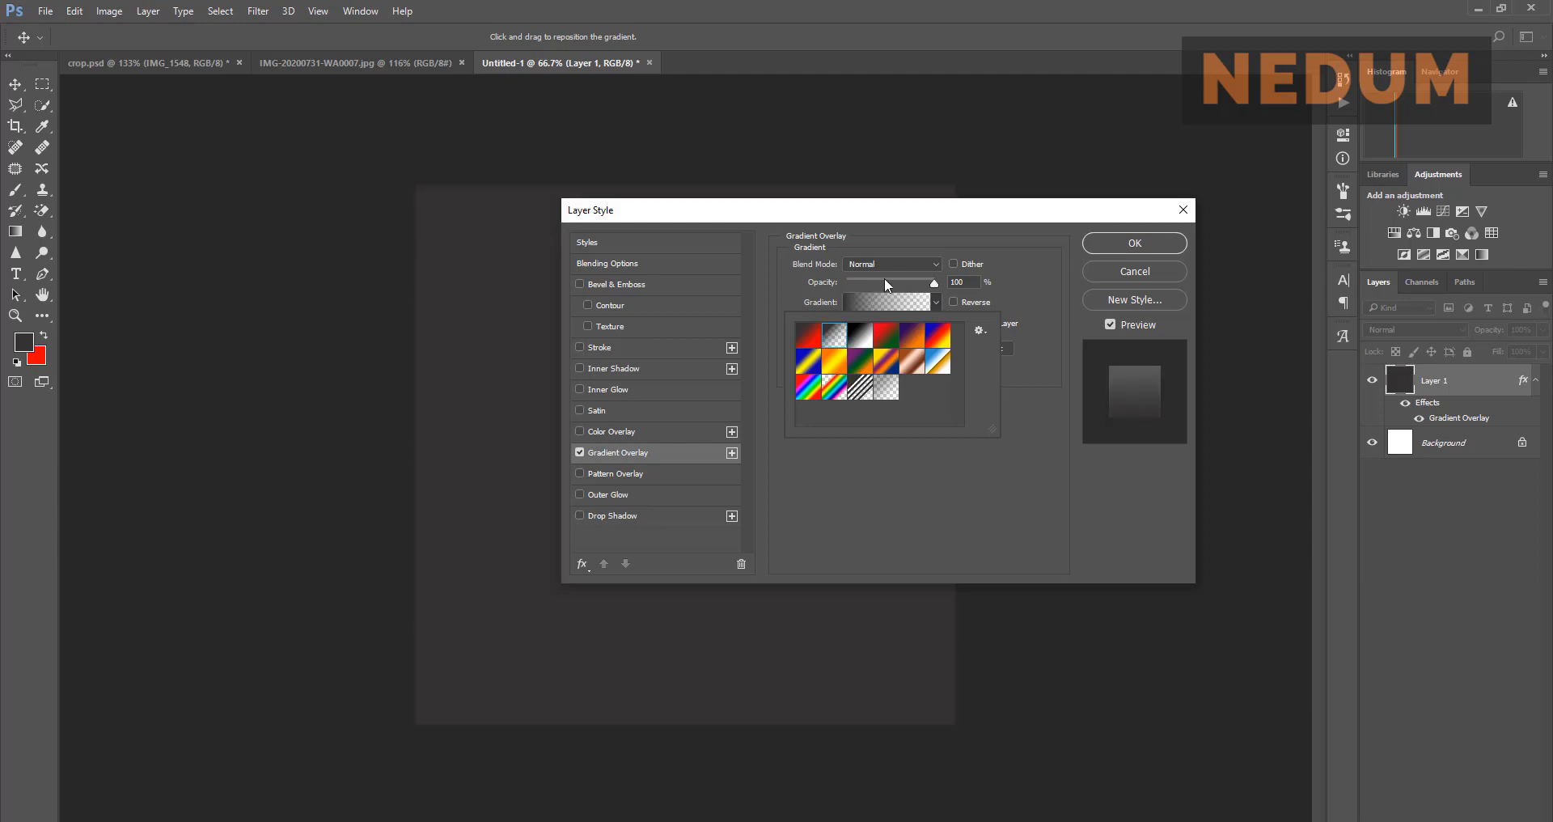
Step: Make the overlay reversed radial at 125% scale, 52% opacity, Normal blend, and apply it
drag(918, 222, 983, 188)
click(998, 289)
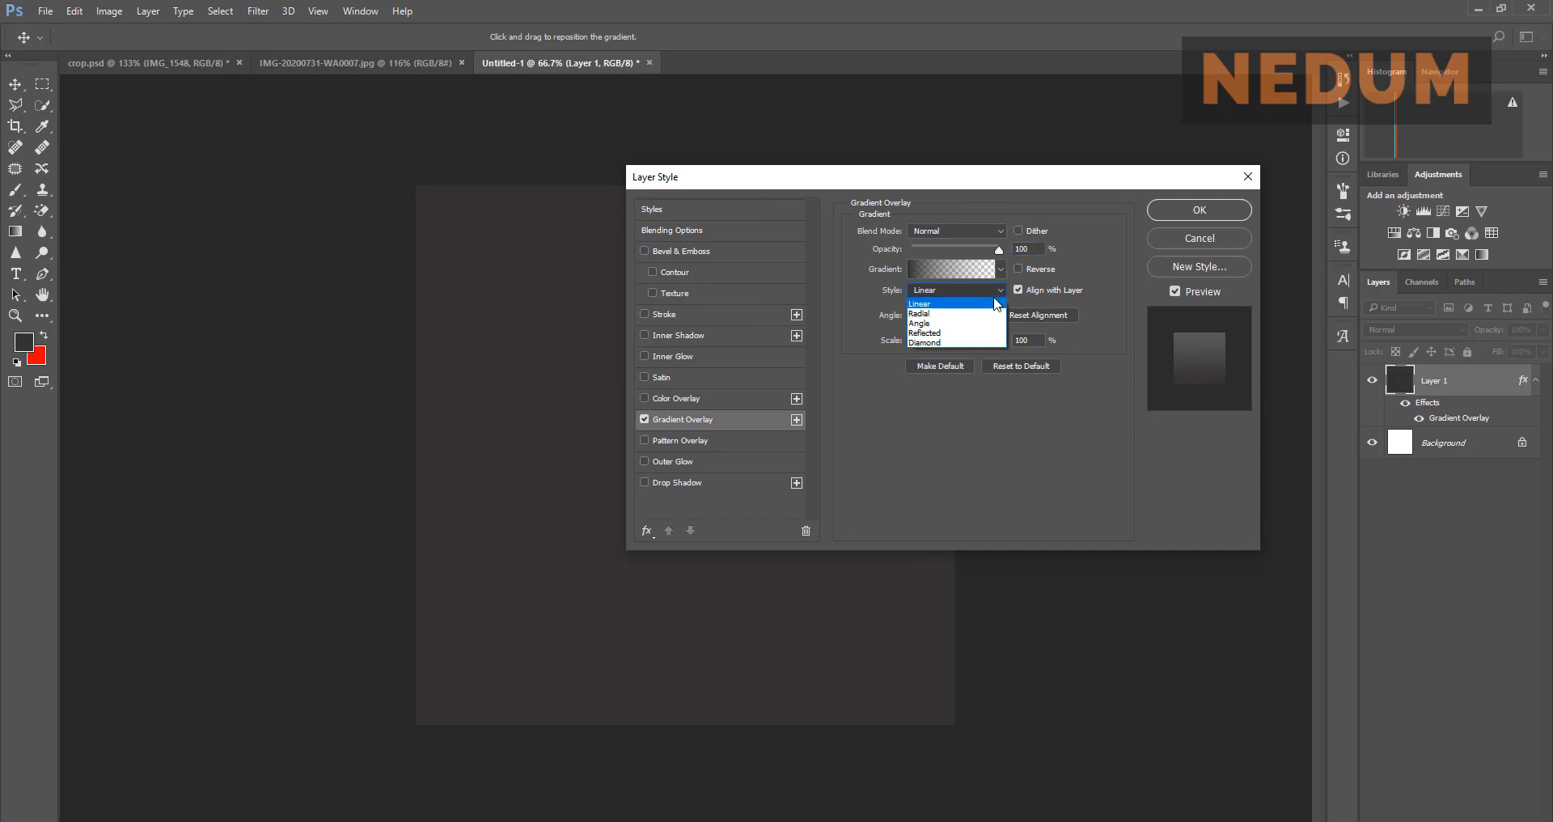
click(975, 314)
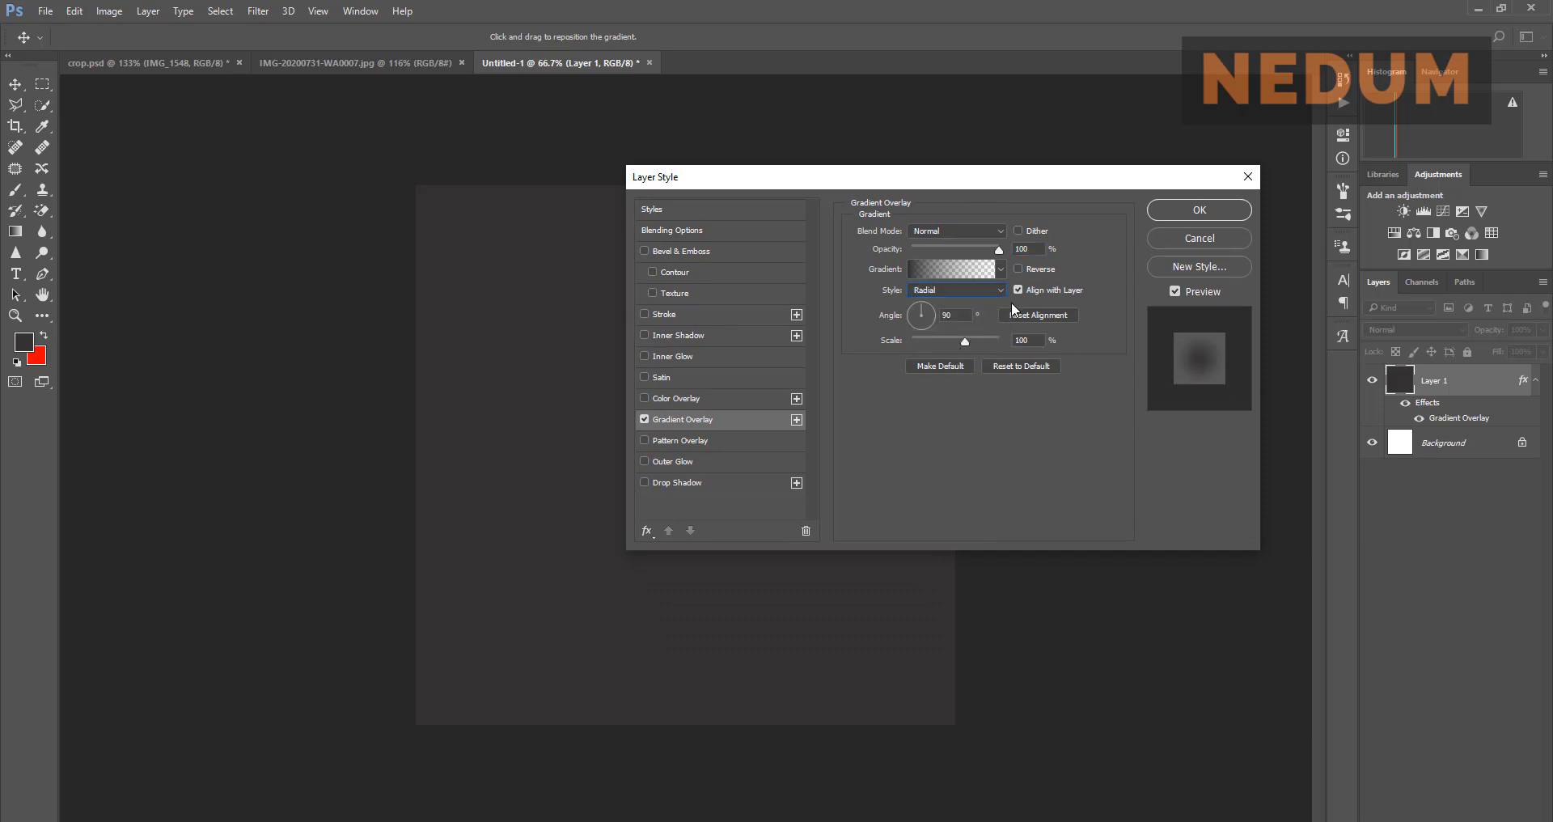
click(1021, 270)
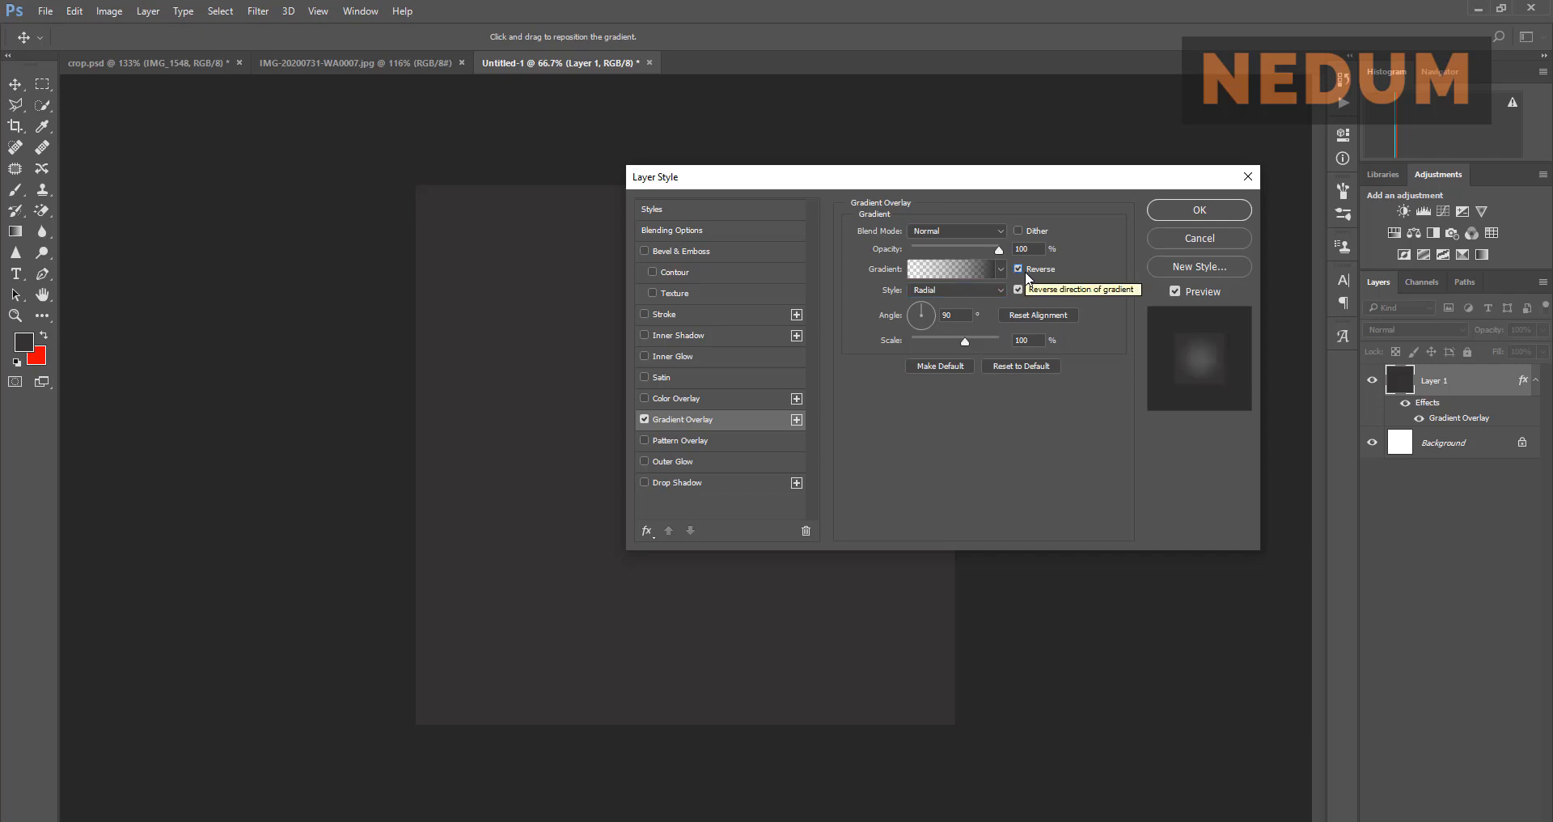
click(967, 338)
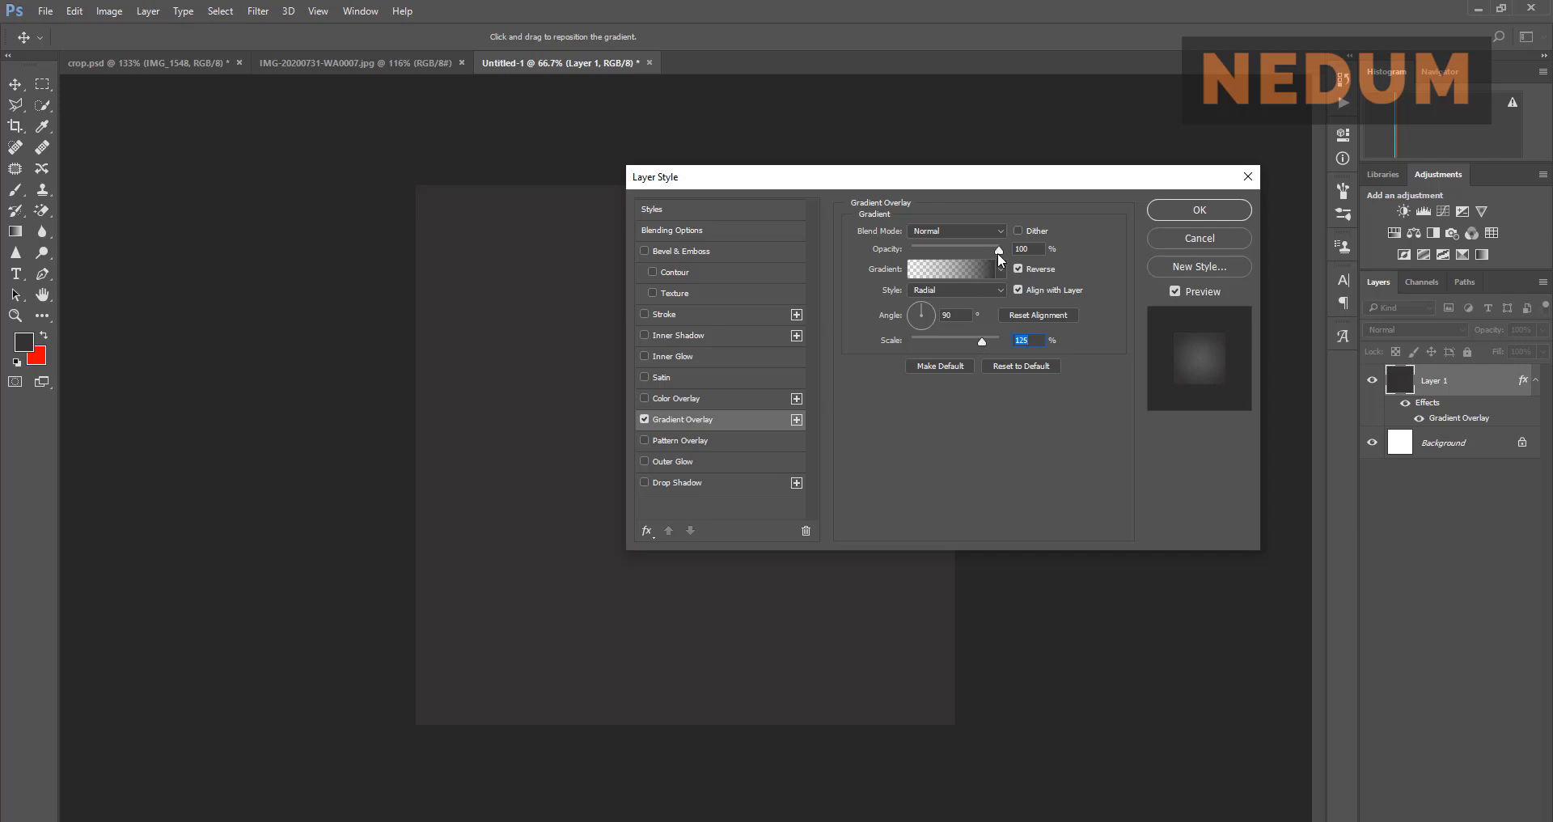
drag(998, 251, 958, 245)
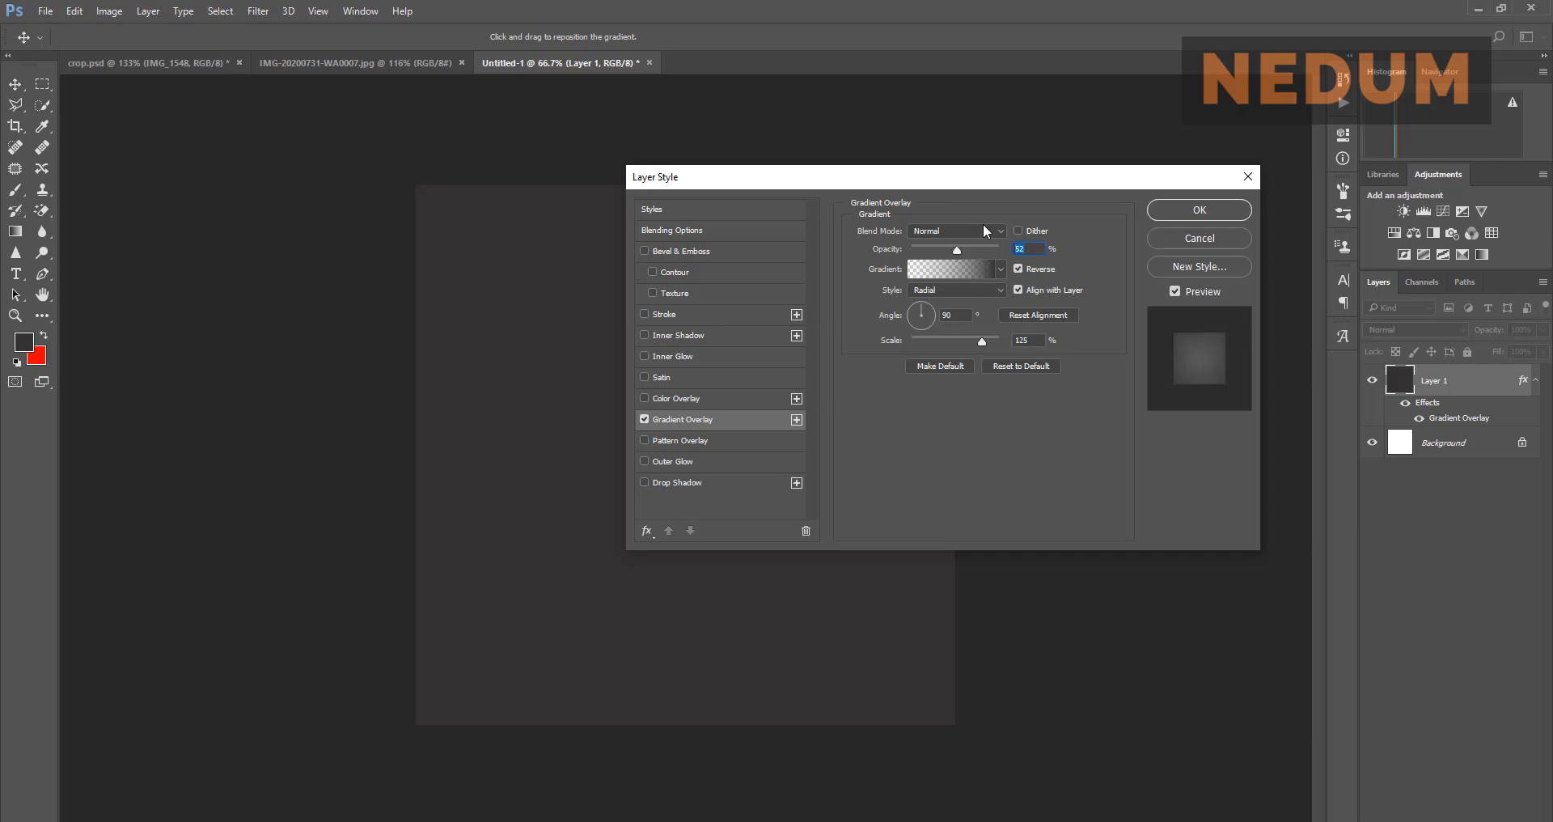
click(983, 223)
click(982, 225)
drag(981, 173, 890, 178)
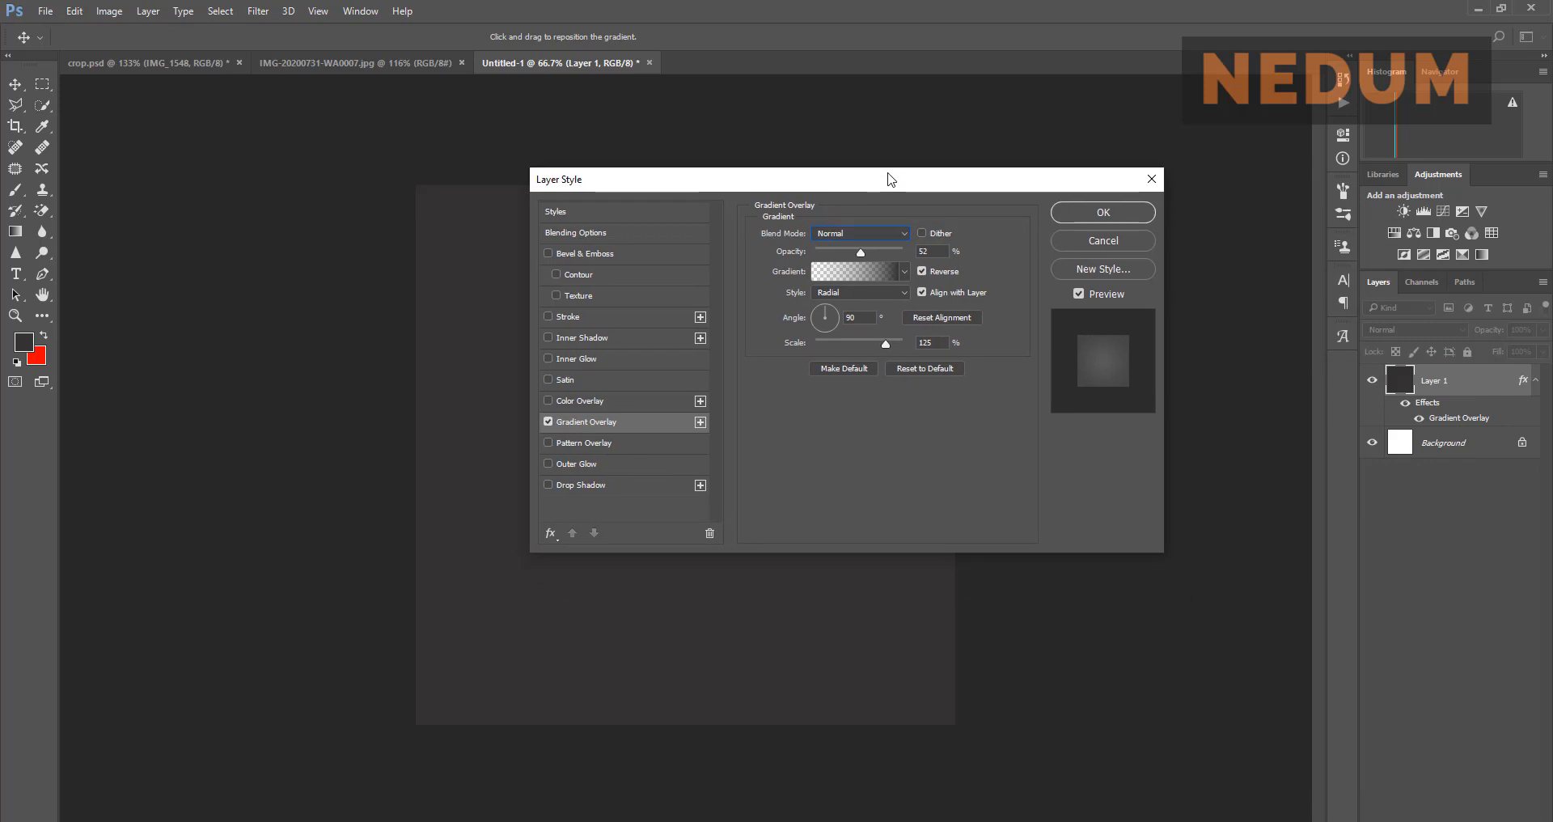
click(1075, 210)
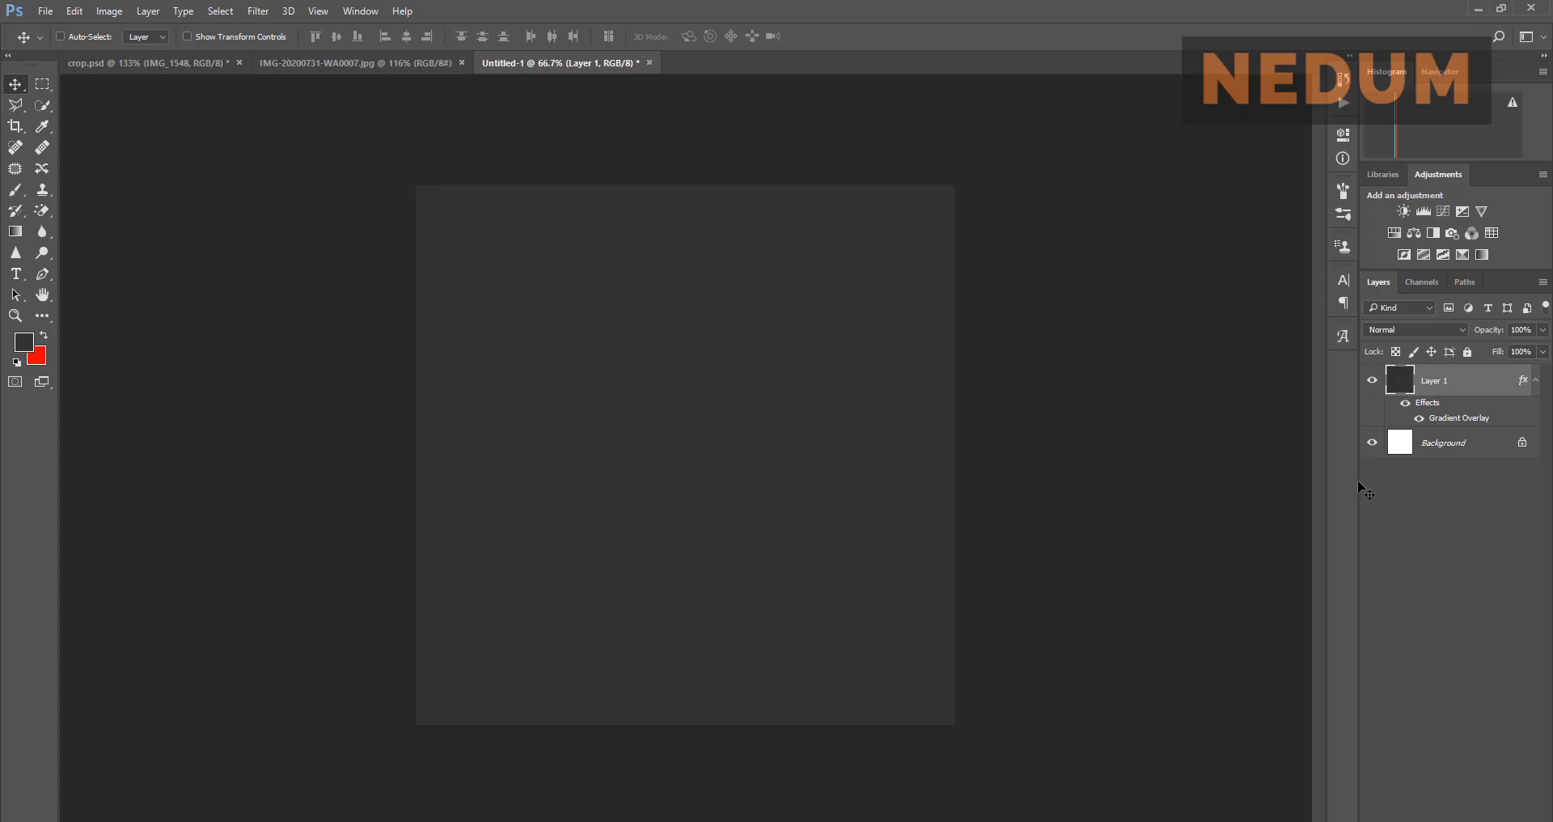
Step: Show the Background layer and switch Layer 1's overlay to the black-to-white preset at 120% scale
click(1370, 445)
double_click(1448, 419)
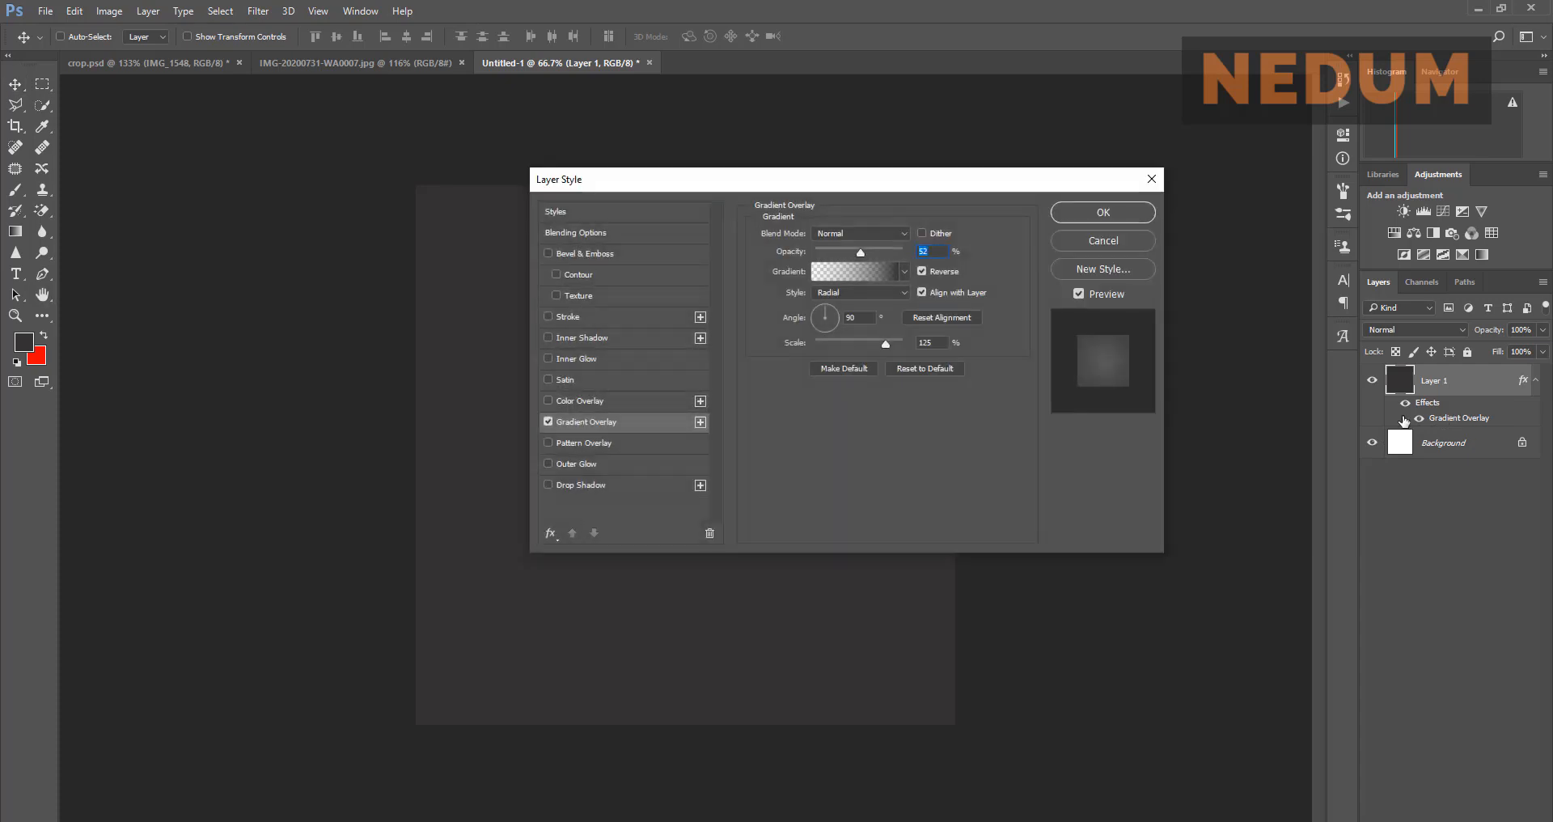
click(905, 271)
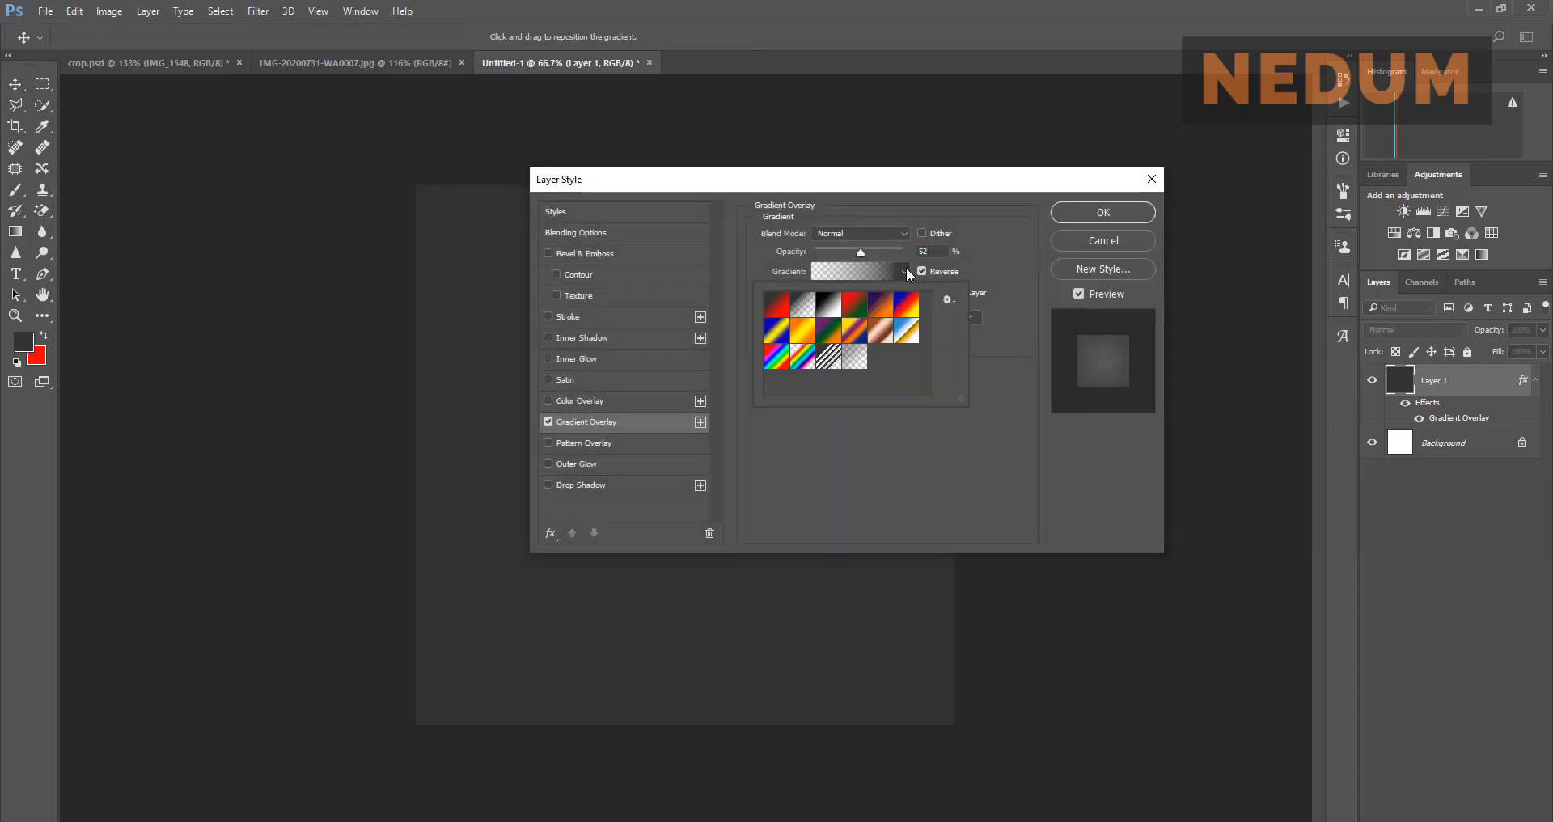
click(833, 308)
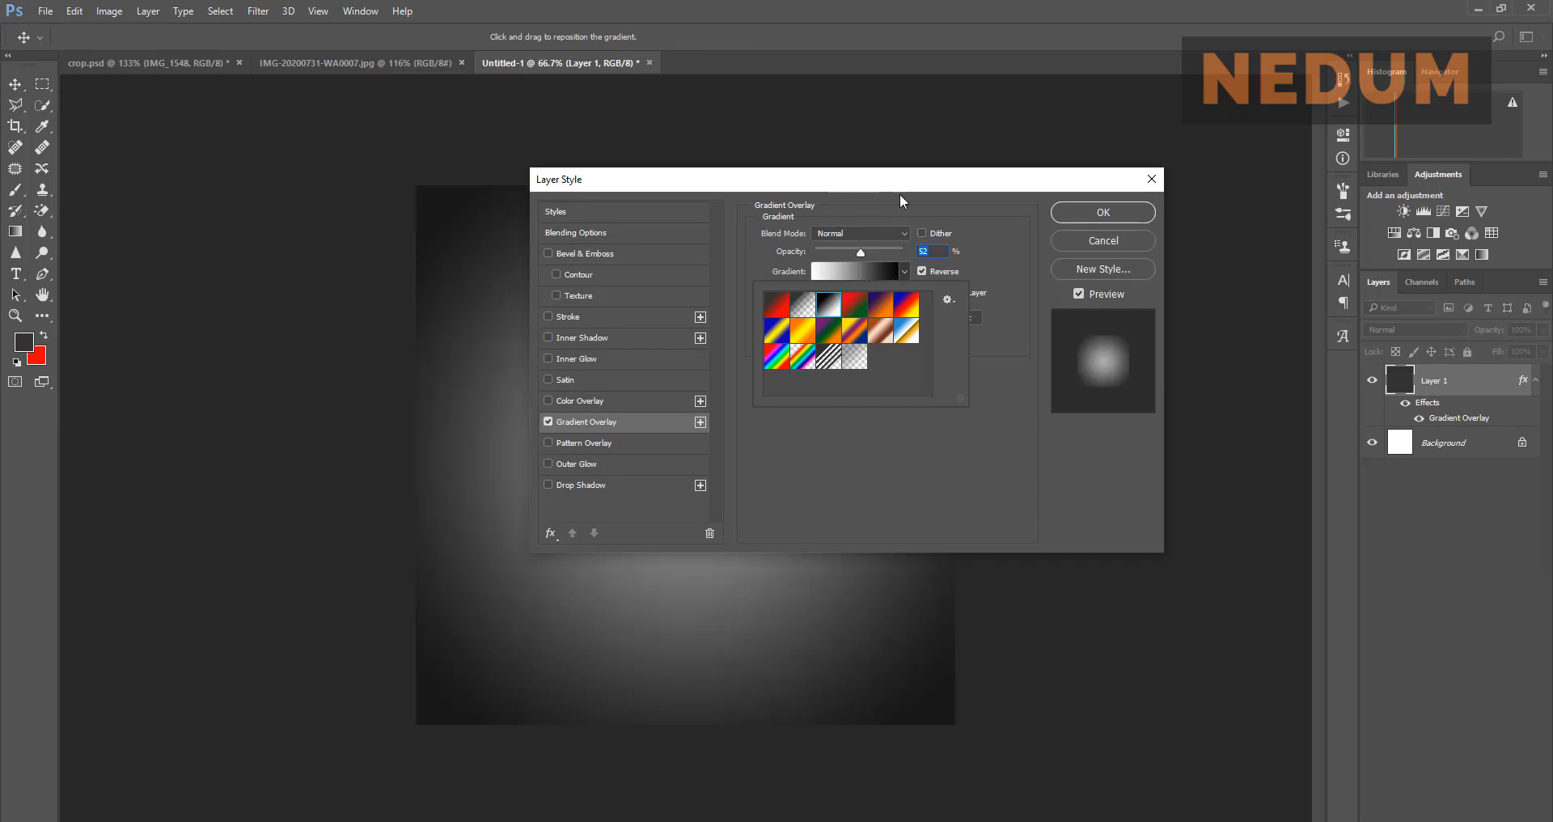
drag(890, 182, 1162, 224)
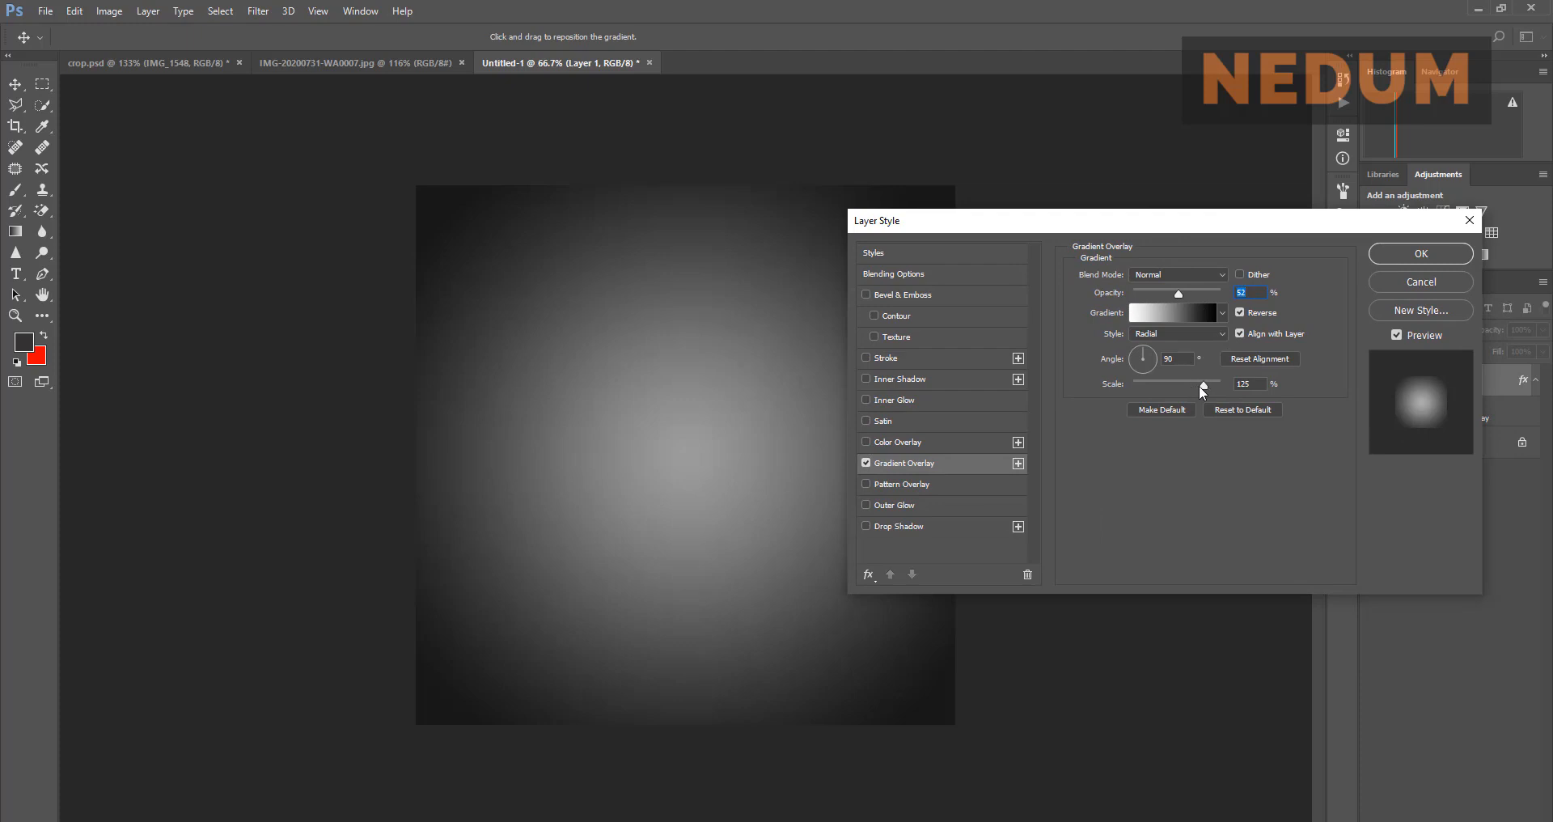
mouse_move(1203, 385)
mouse_down()
mouse_move(1174, 394)
mouse_move(1203, 396)
mouse_up()
Step: Select the Black, White gradient in the Preset Manager and open it in the Gradient Editor
click(1223, 312)
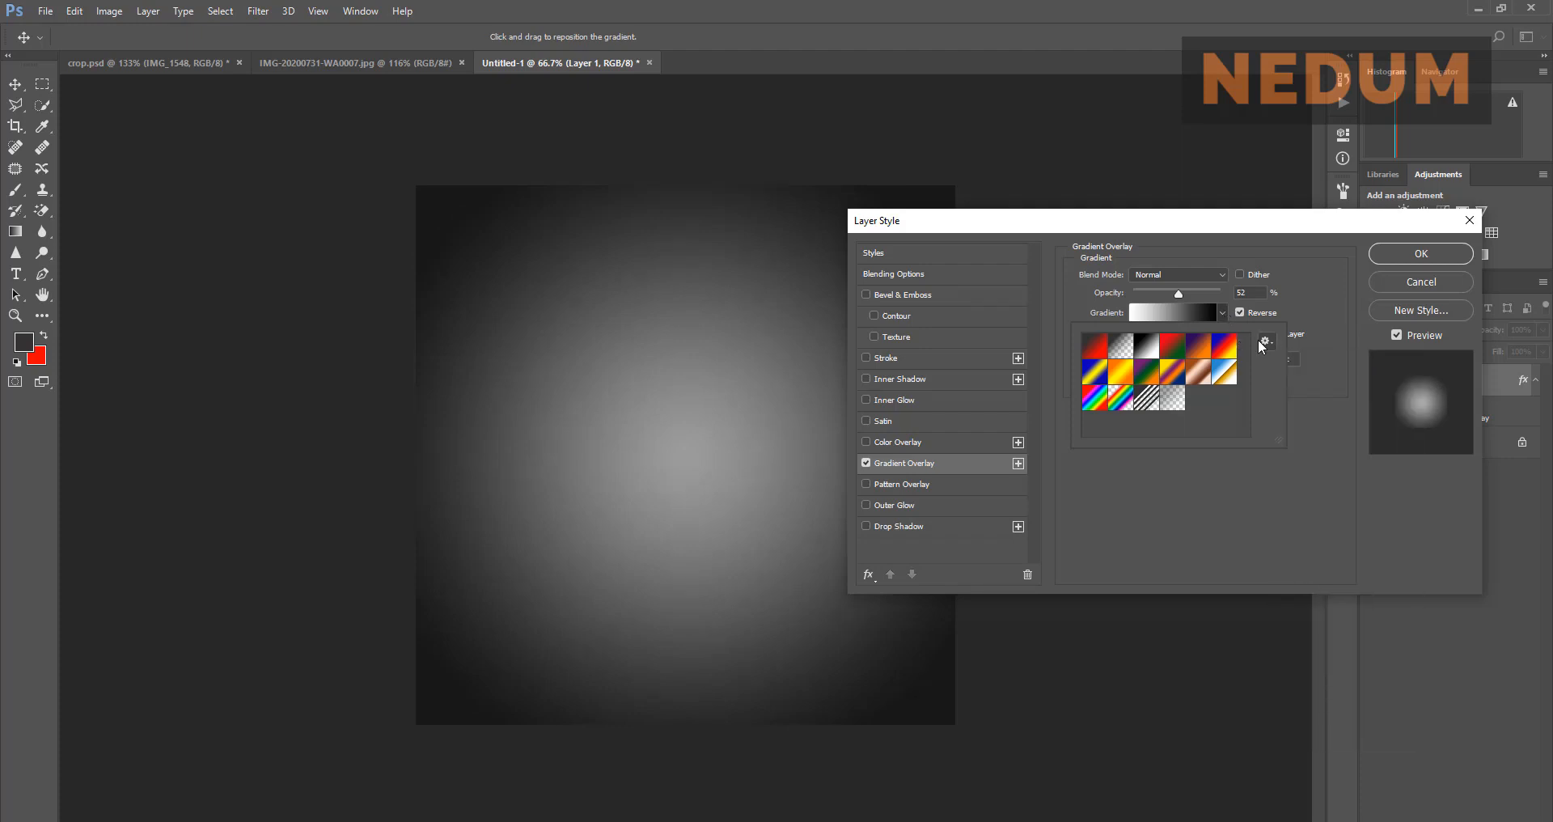
click(1264, 342)
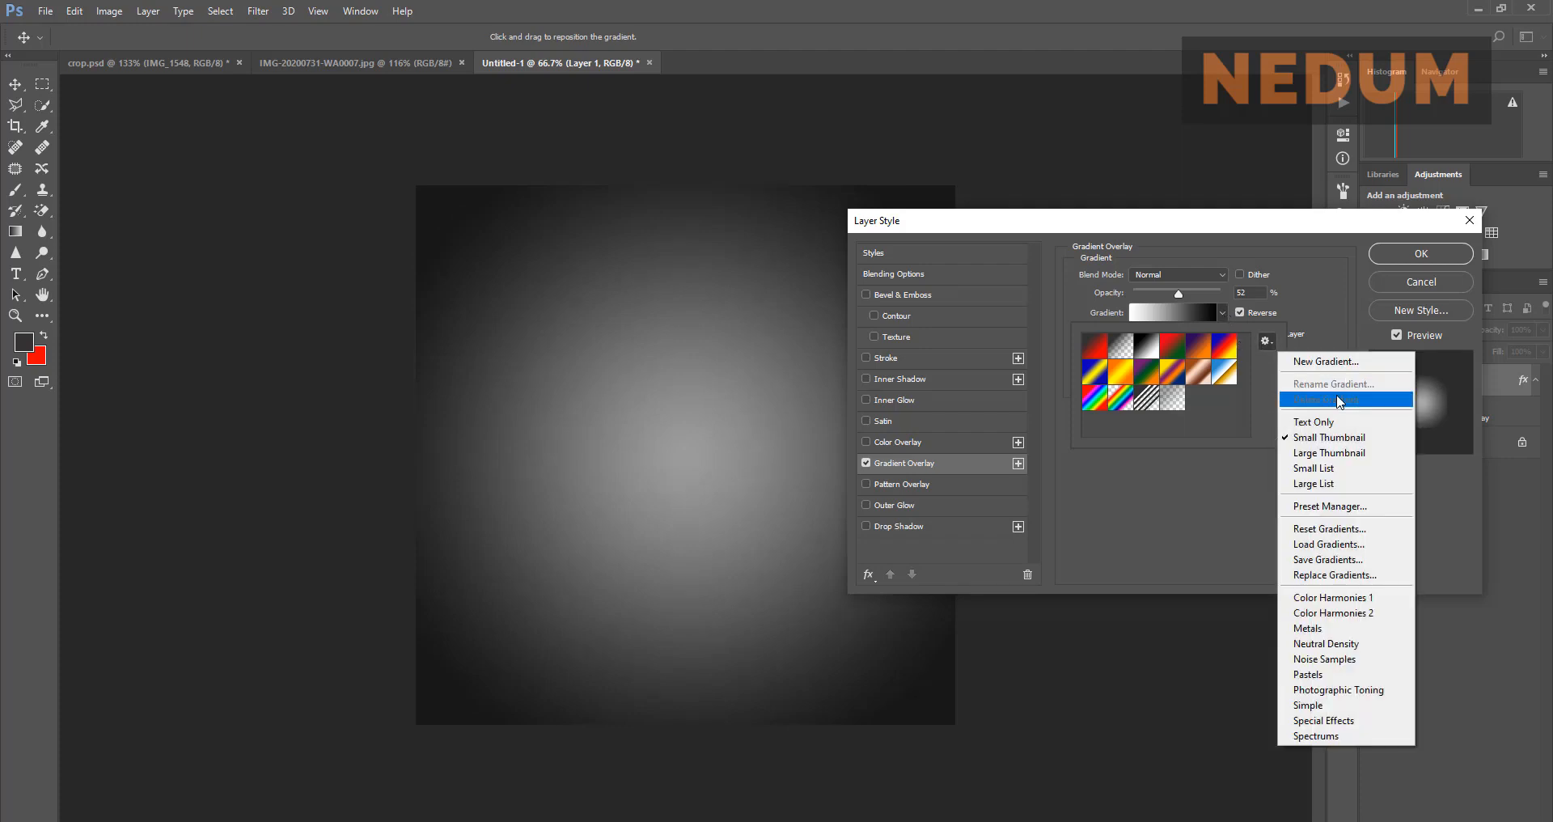
click(1343, 506)
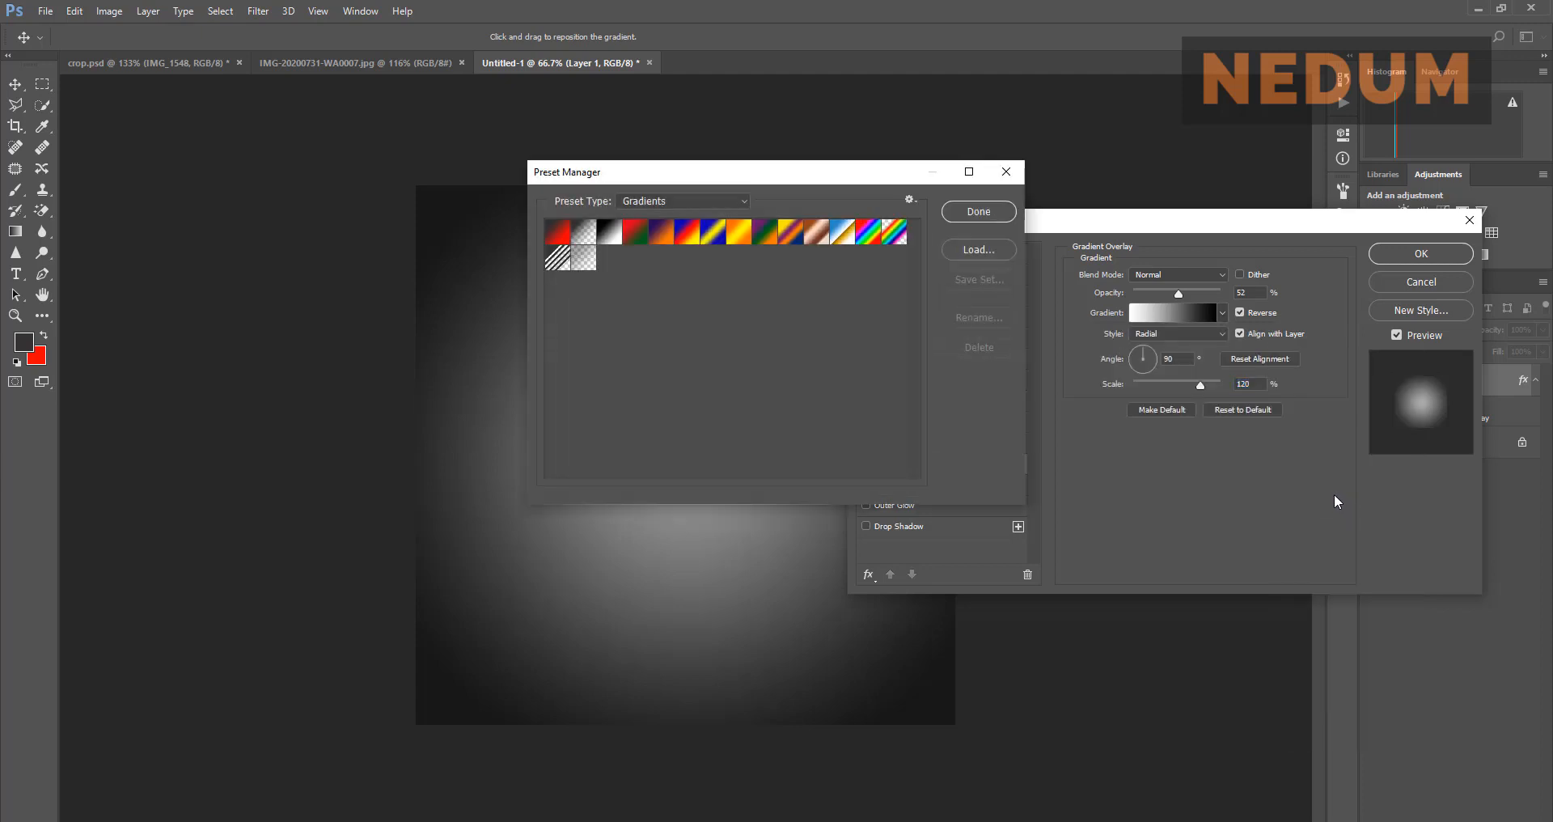
click(609, 233)
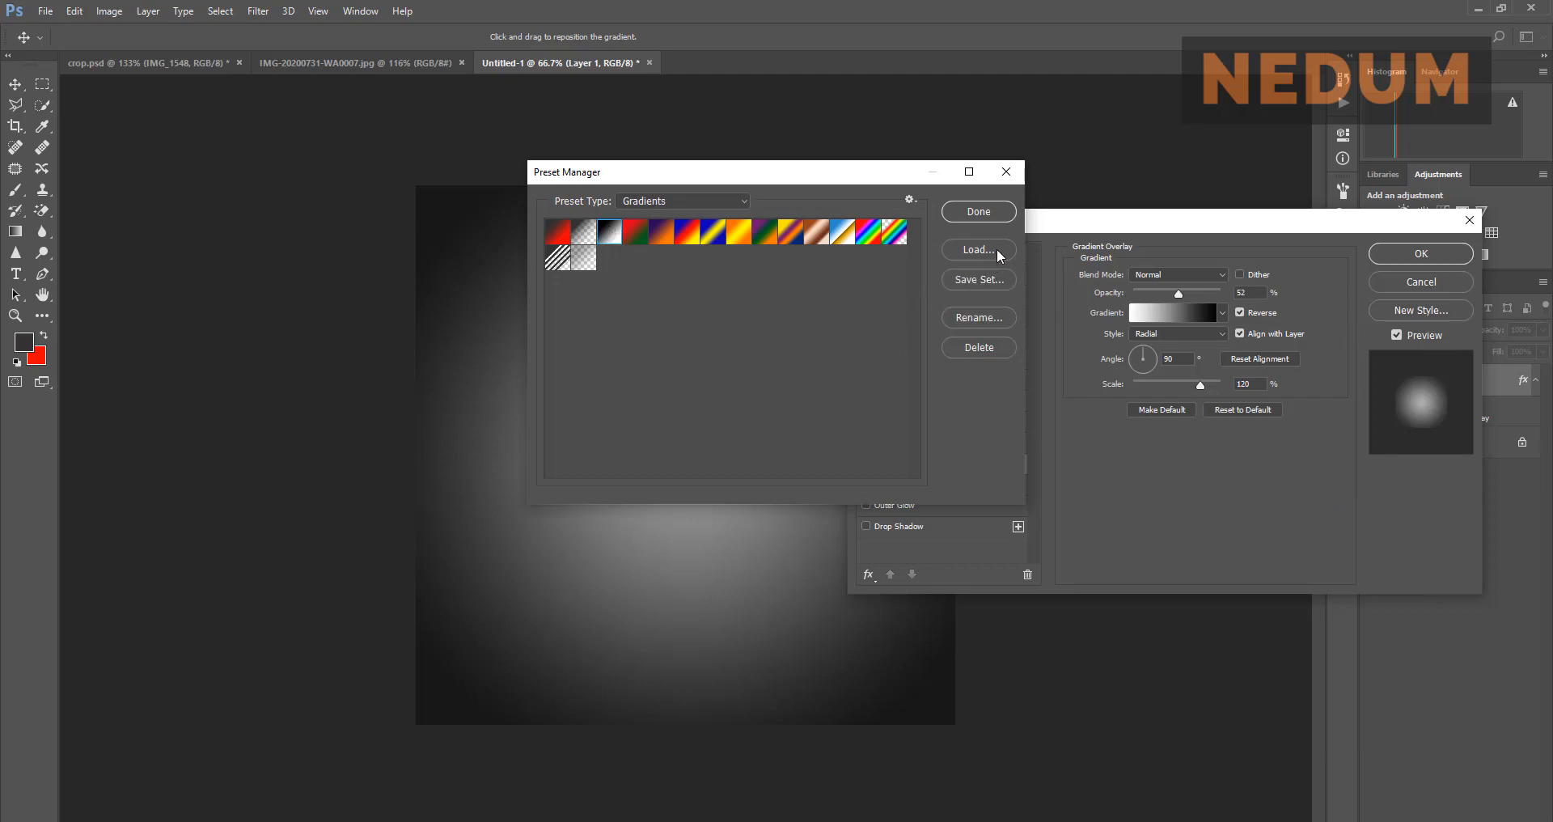
click(1006, 171)
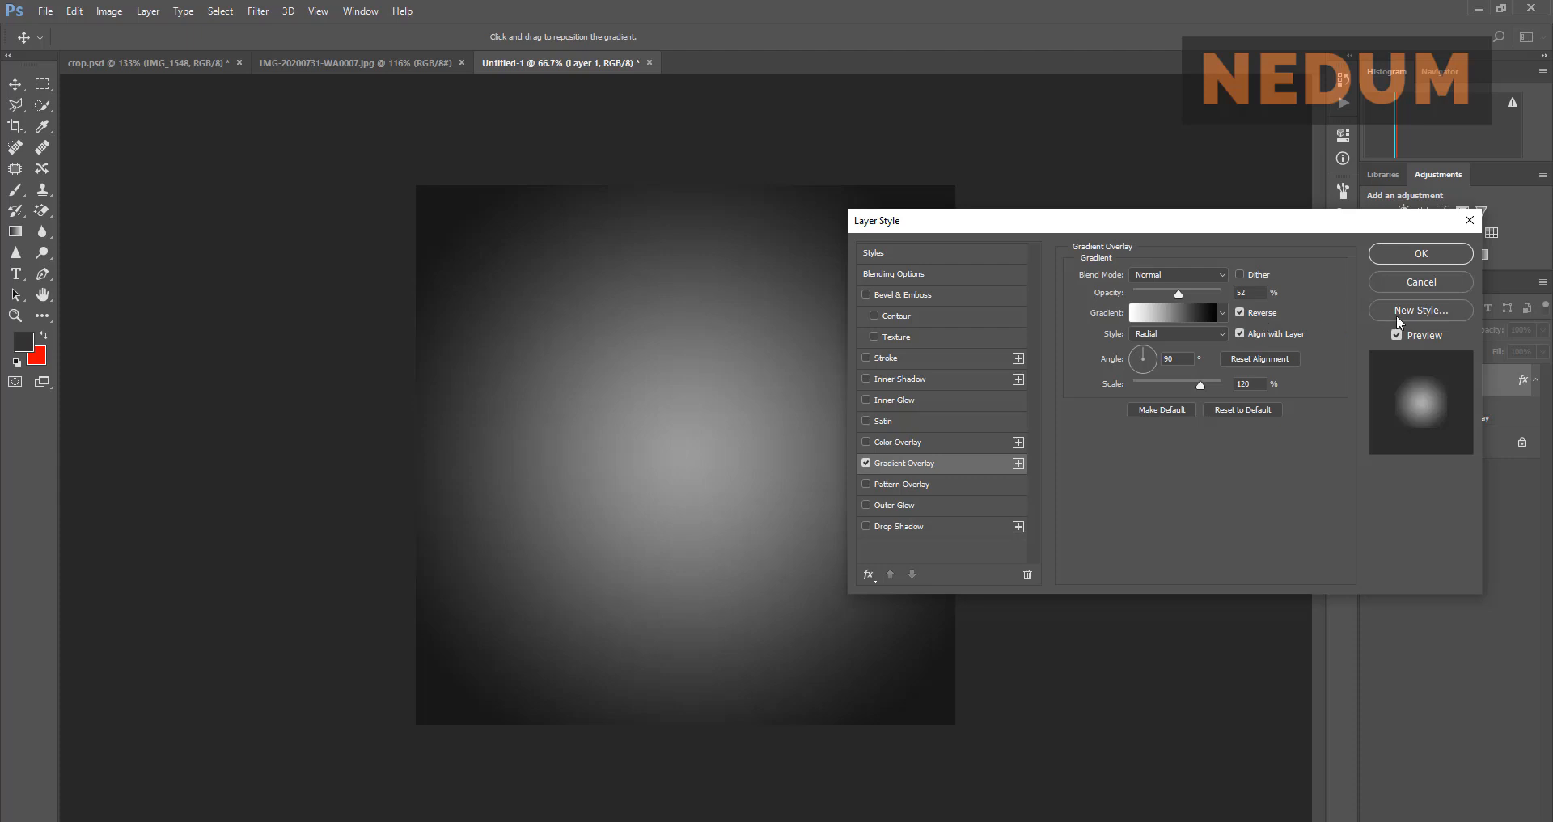
click(1179, 317)
click(1177, 315)
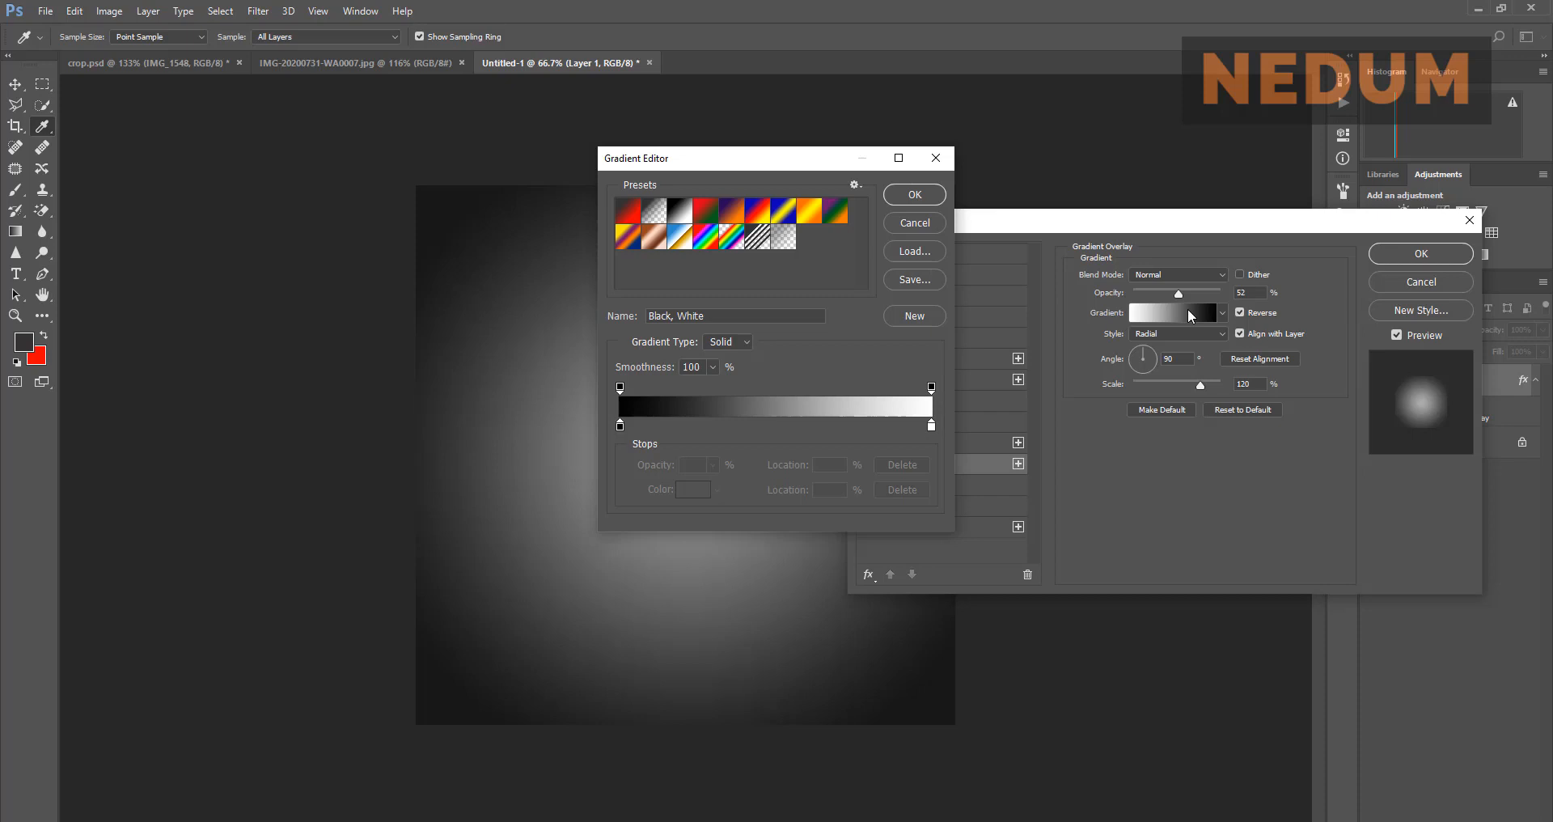
Step: Set the gradient's left colour stop to dark grey #424242
click(620, 425)
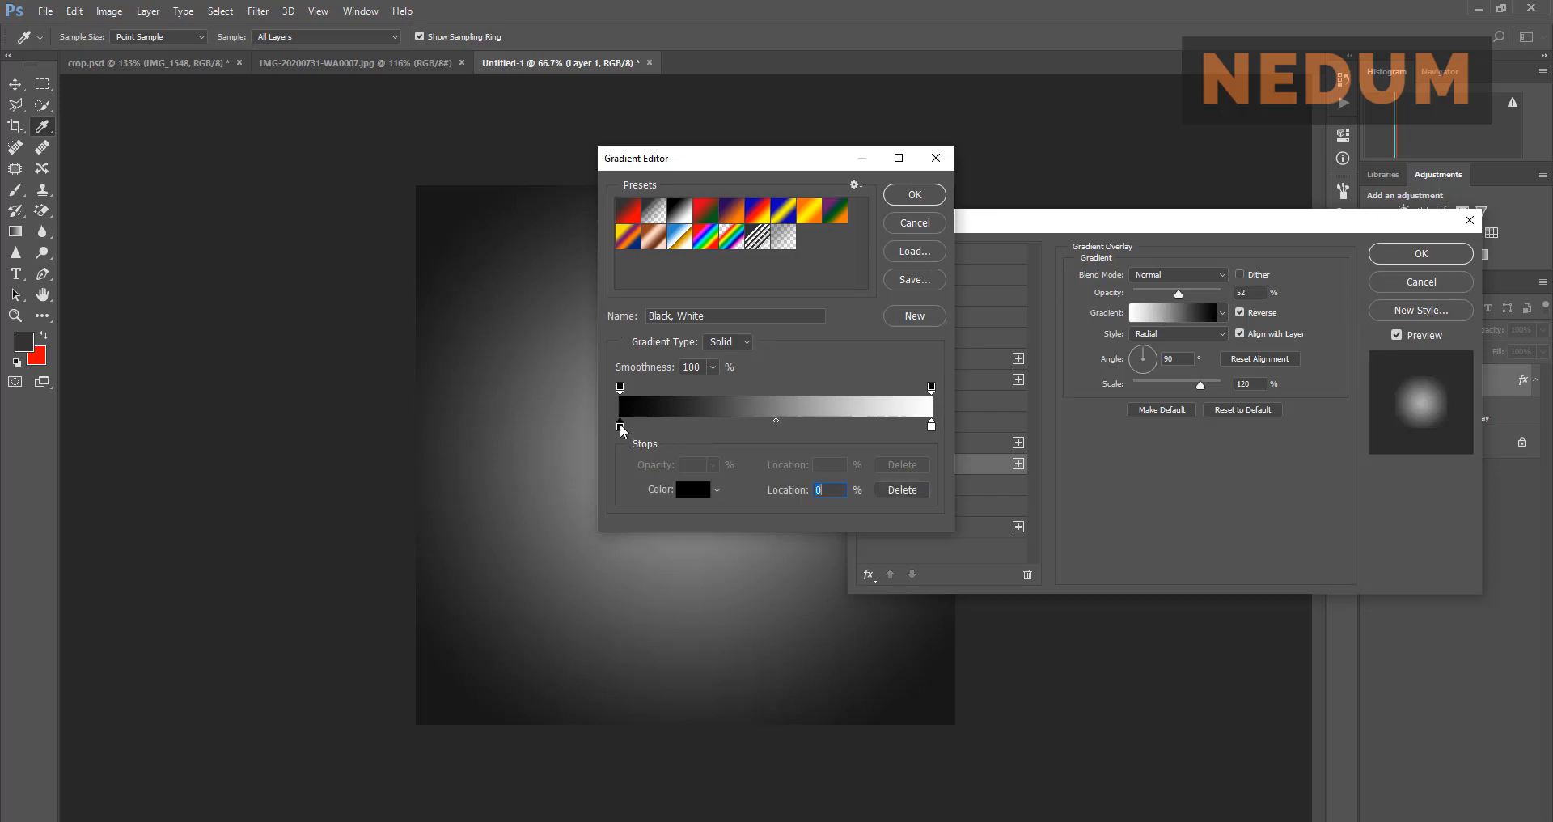
click(689, 489)
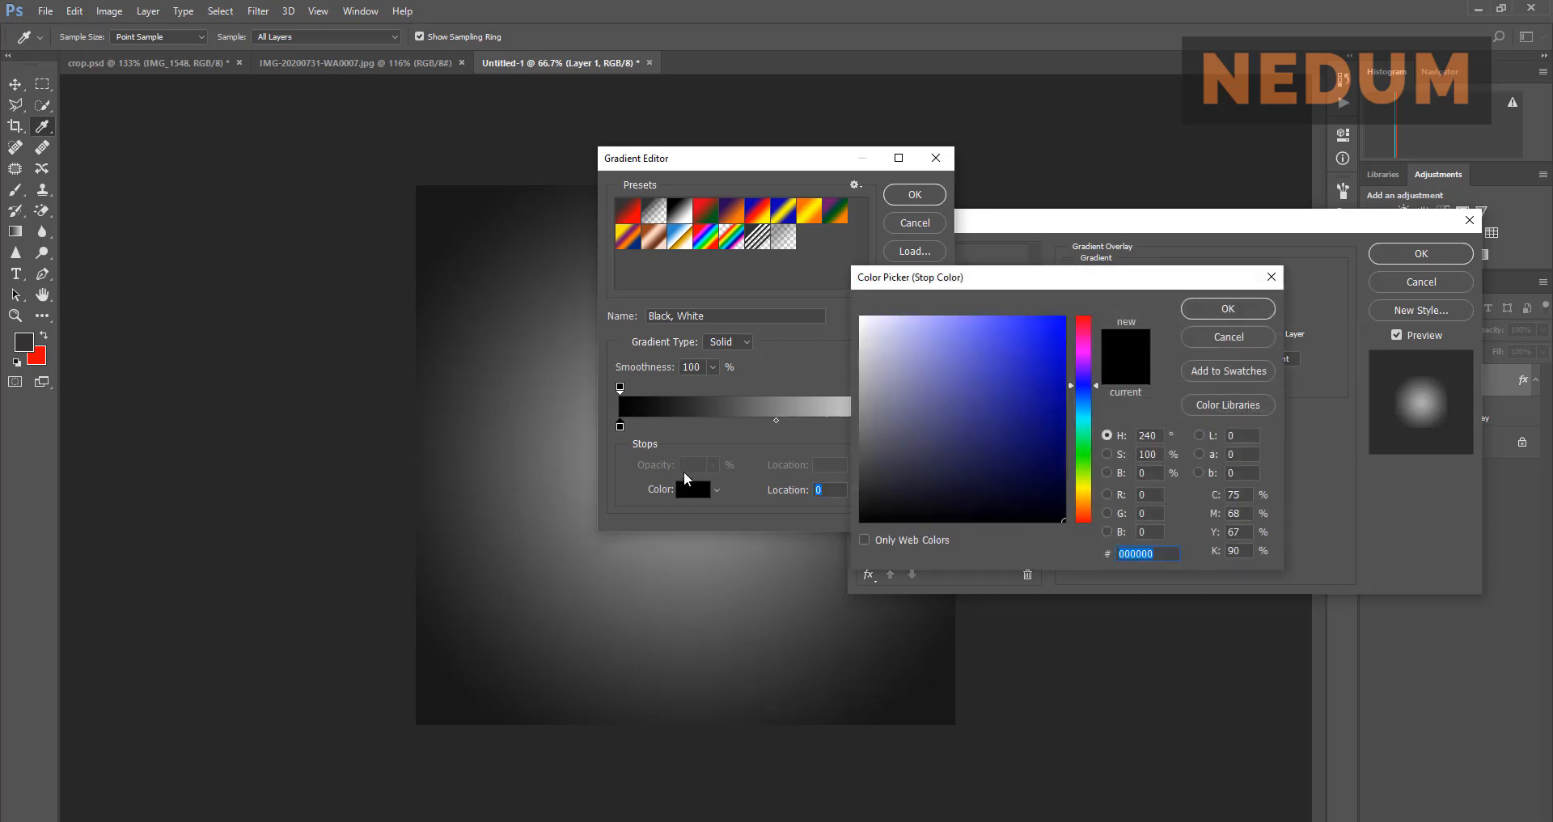
drag(864, 412, 855, 467)
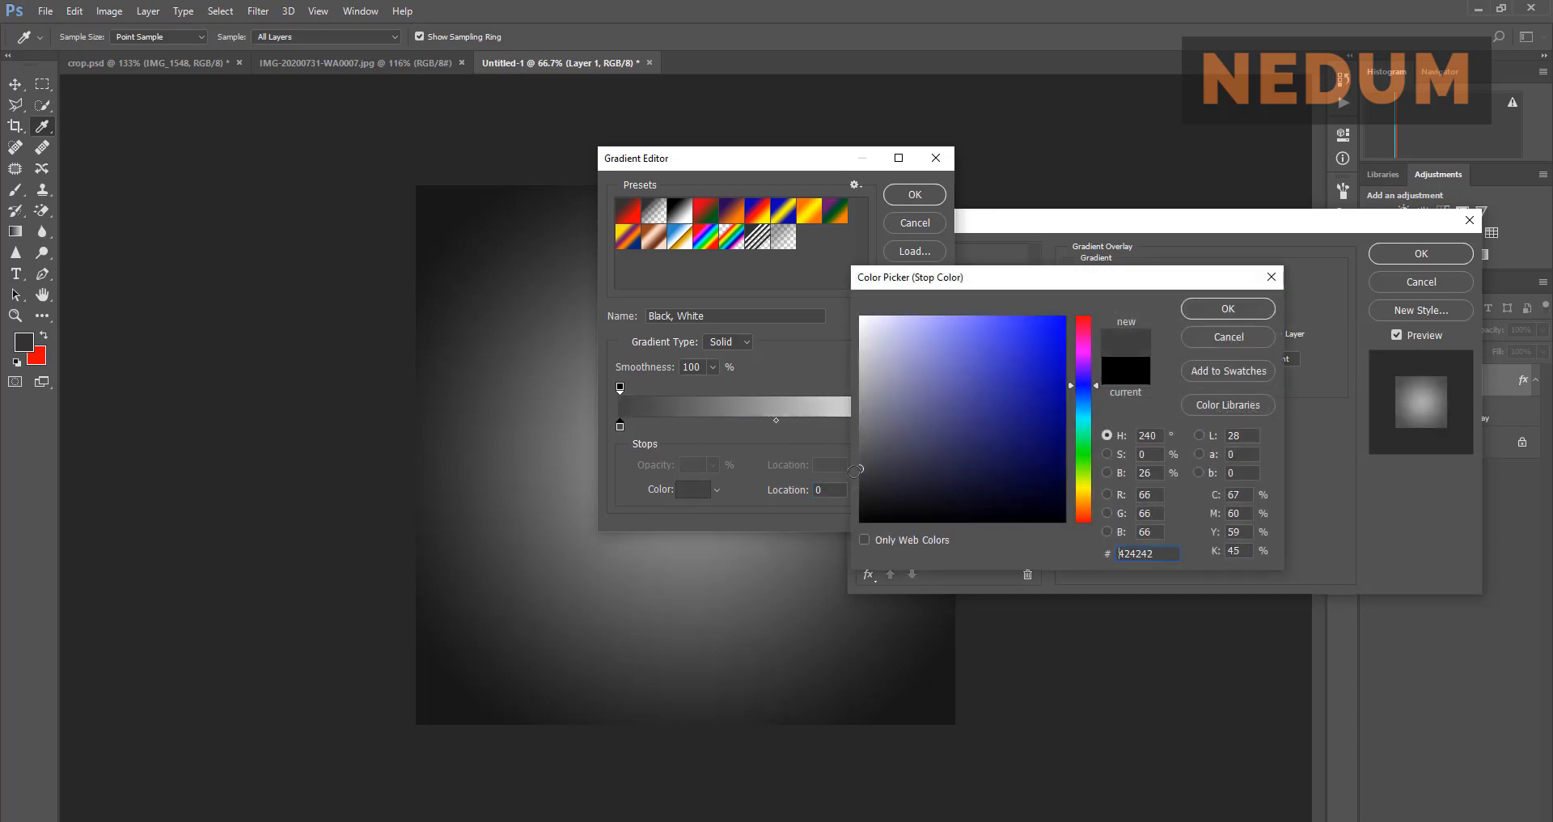
click(1205, 308)
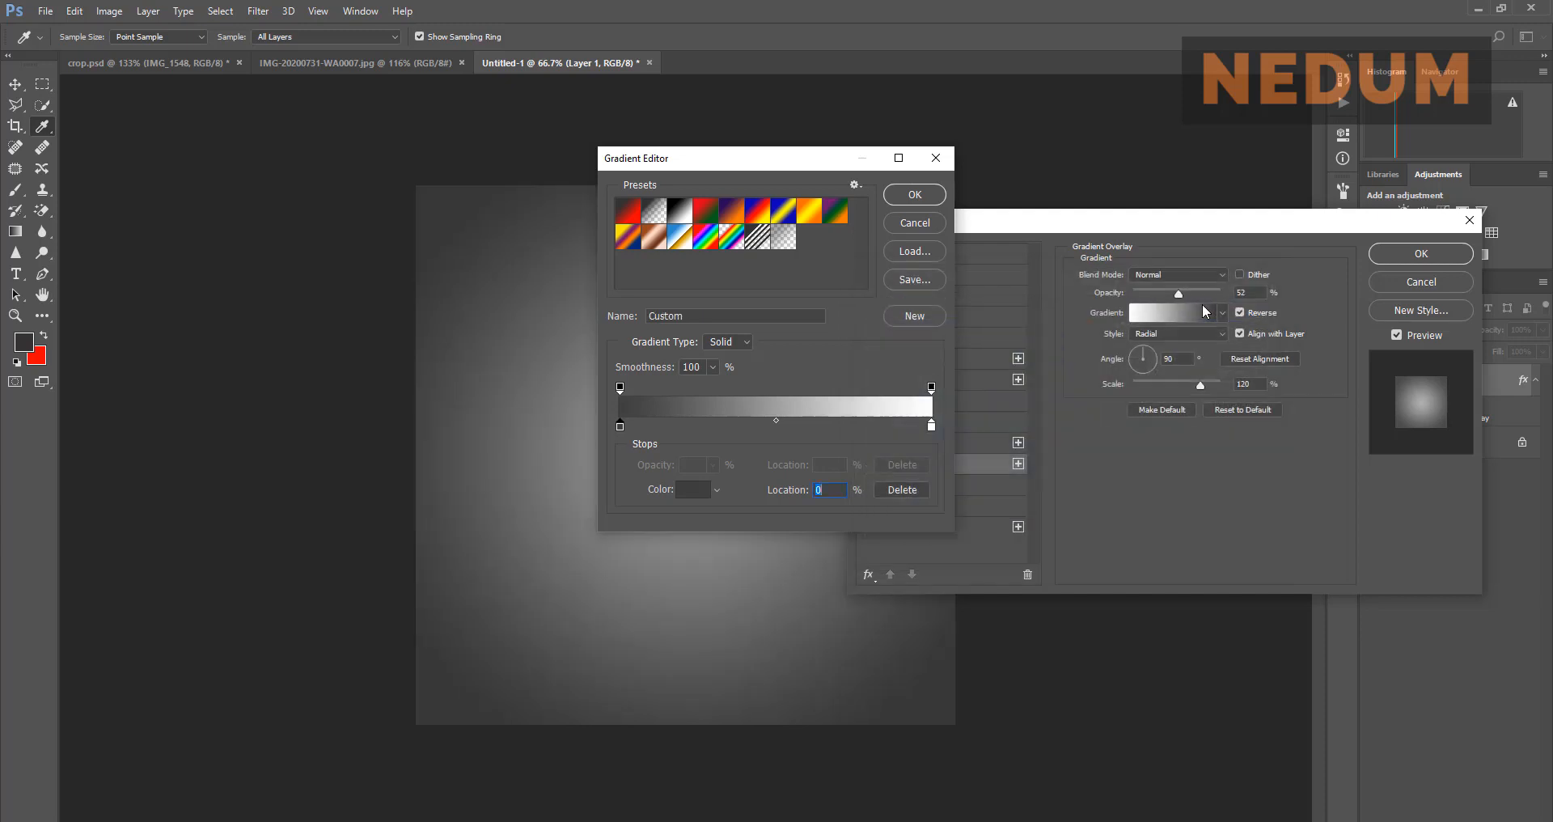
Step: Set the right colour stop to lighter grey #8a8a8a and apply the overlay to Layer 1
click(931, 427)
click(687, 489)
click(861, 437)
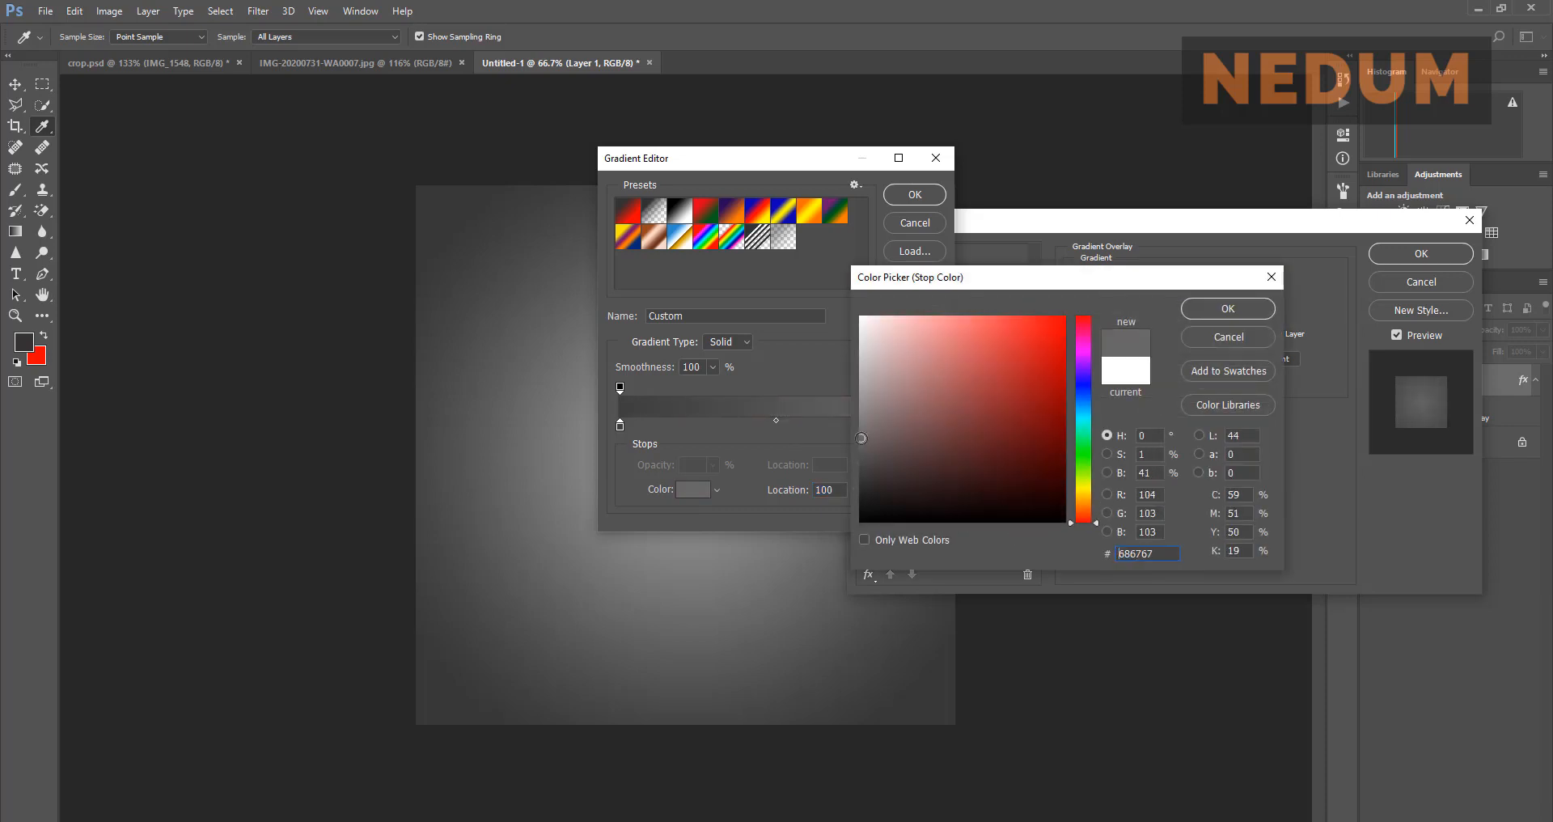
mouse_move(861, 438)
mouse_down()
mouse_move(860, 415)
mouse_move(859, 430)
mouse_up()
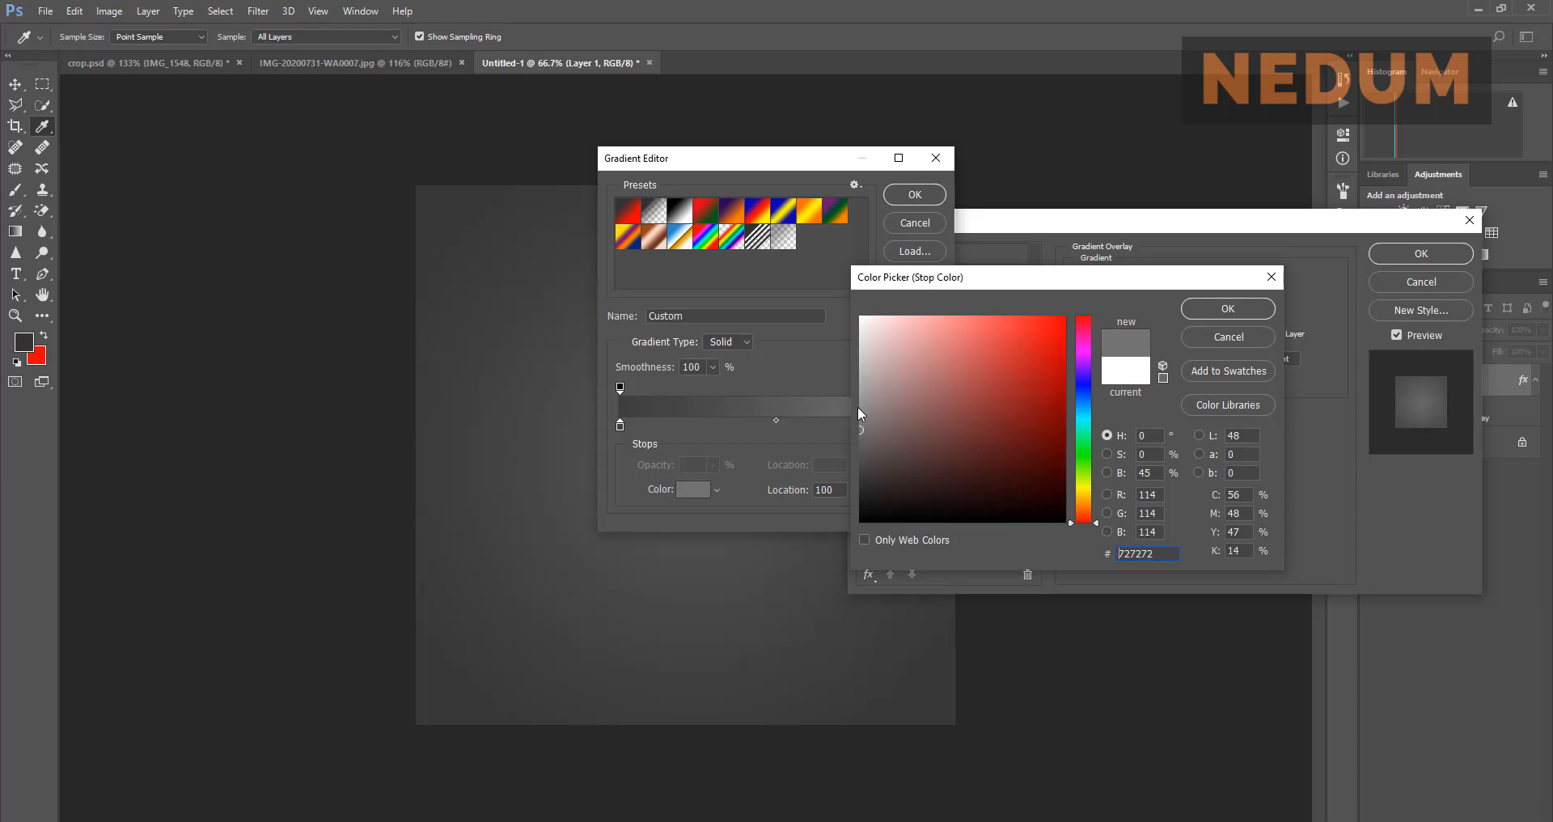
click(859, 410)
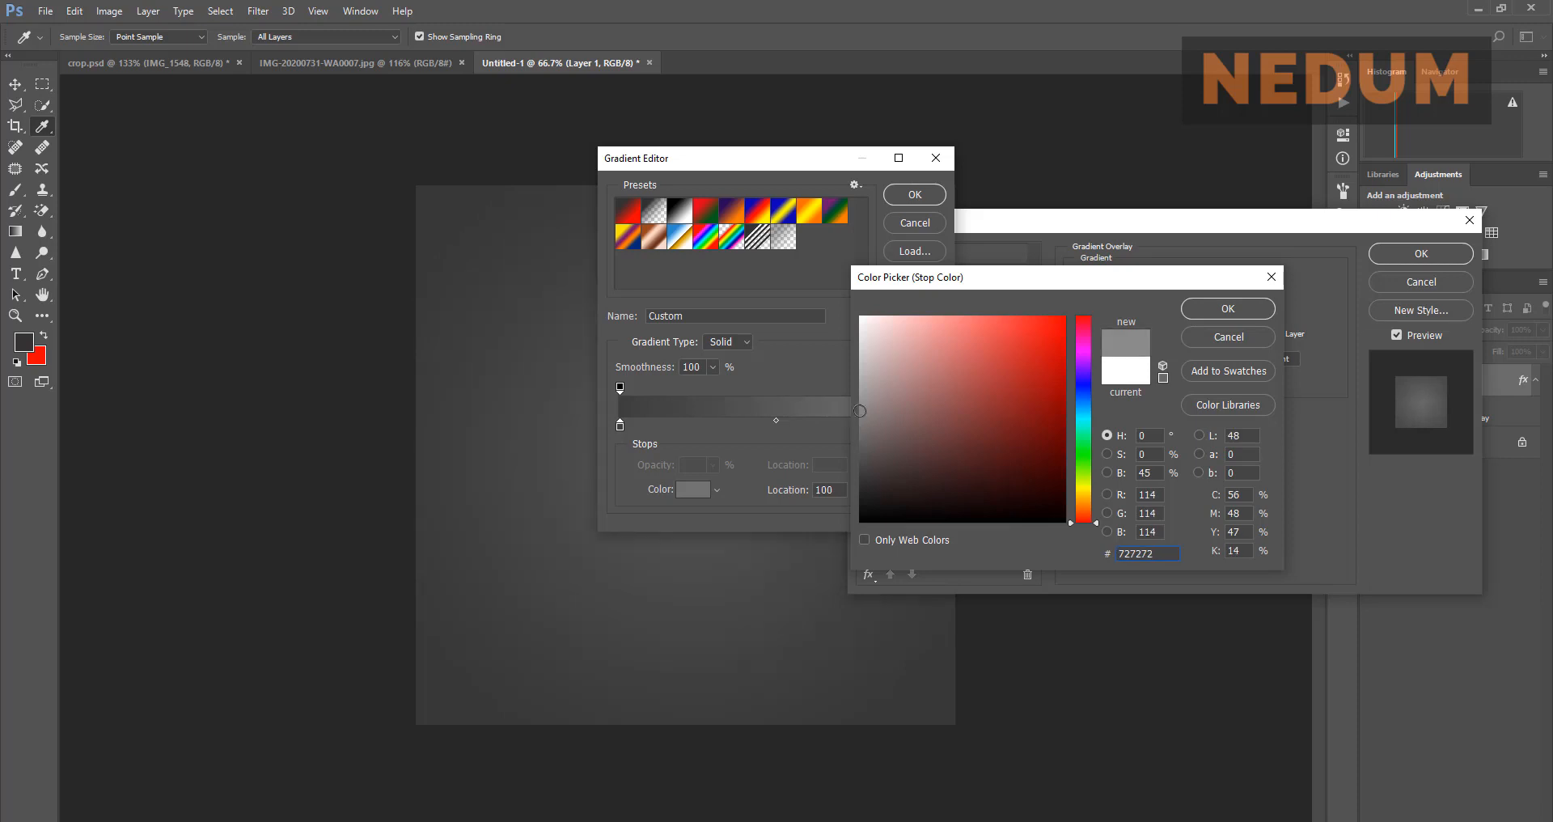
click(1210, 308)
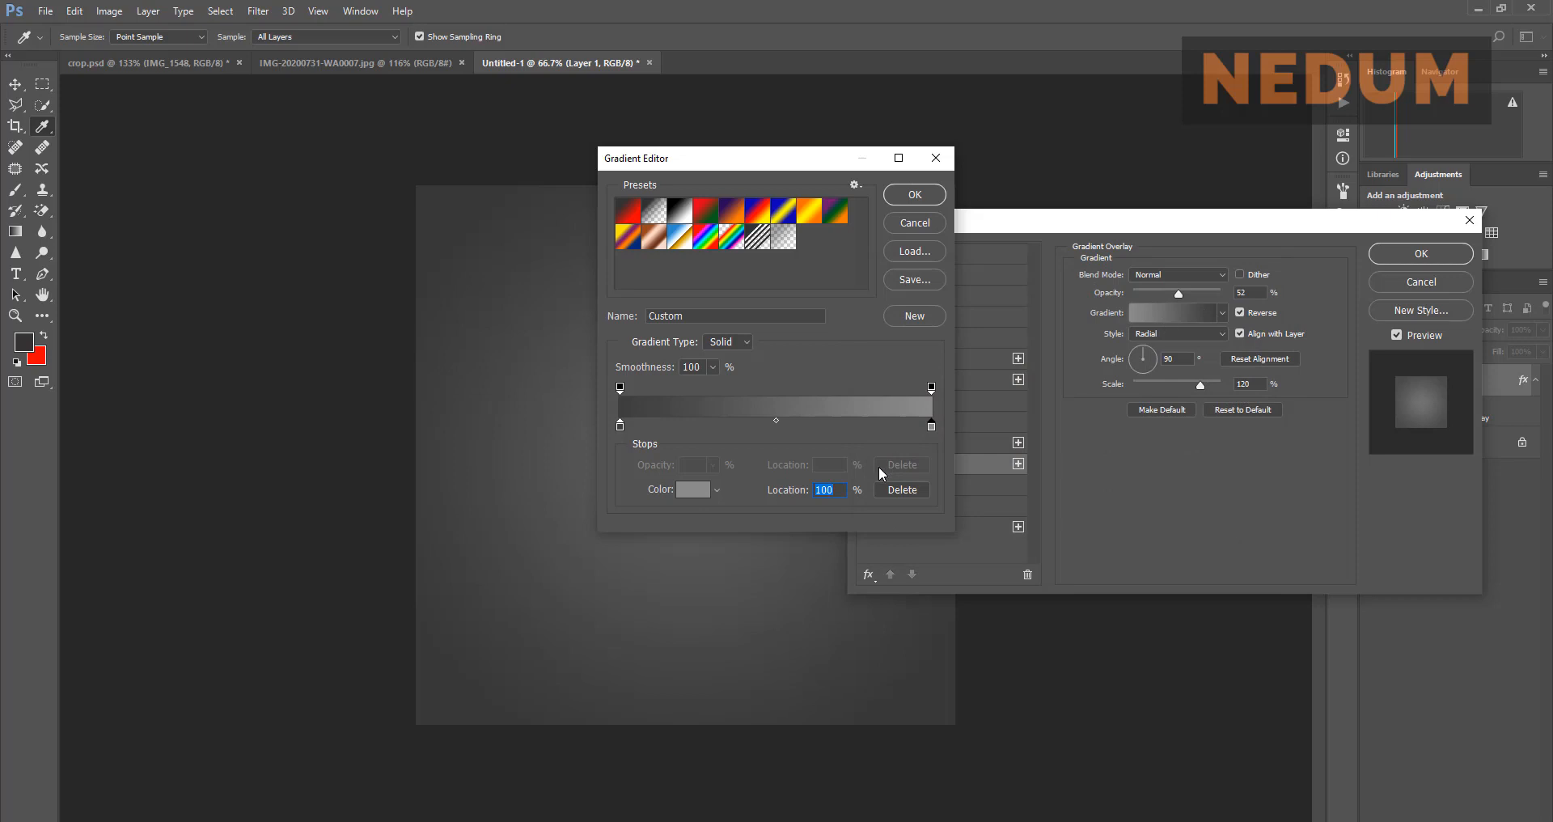
click(913, 198)
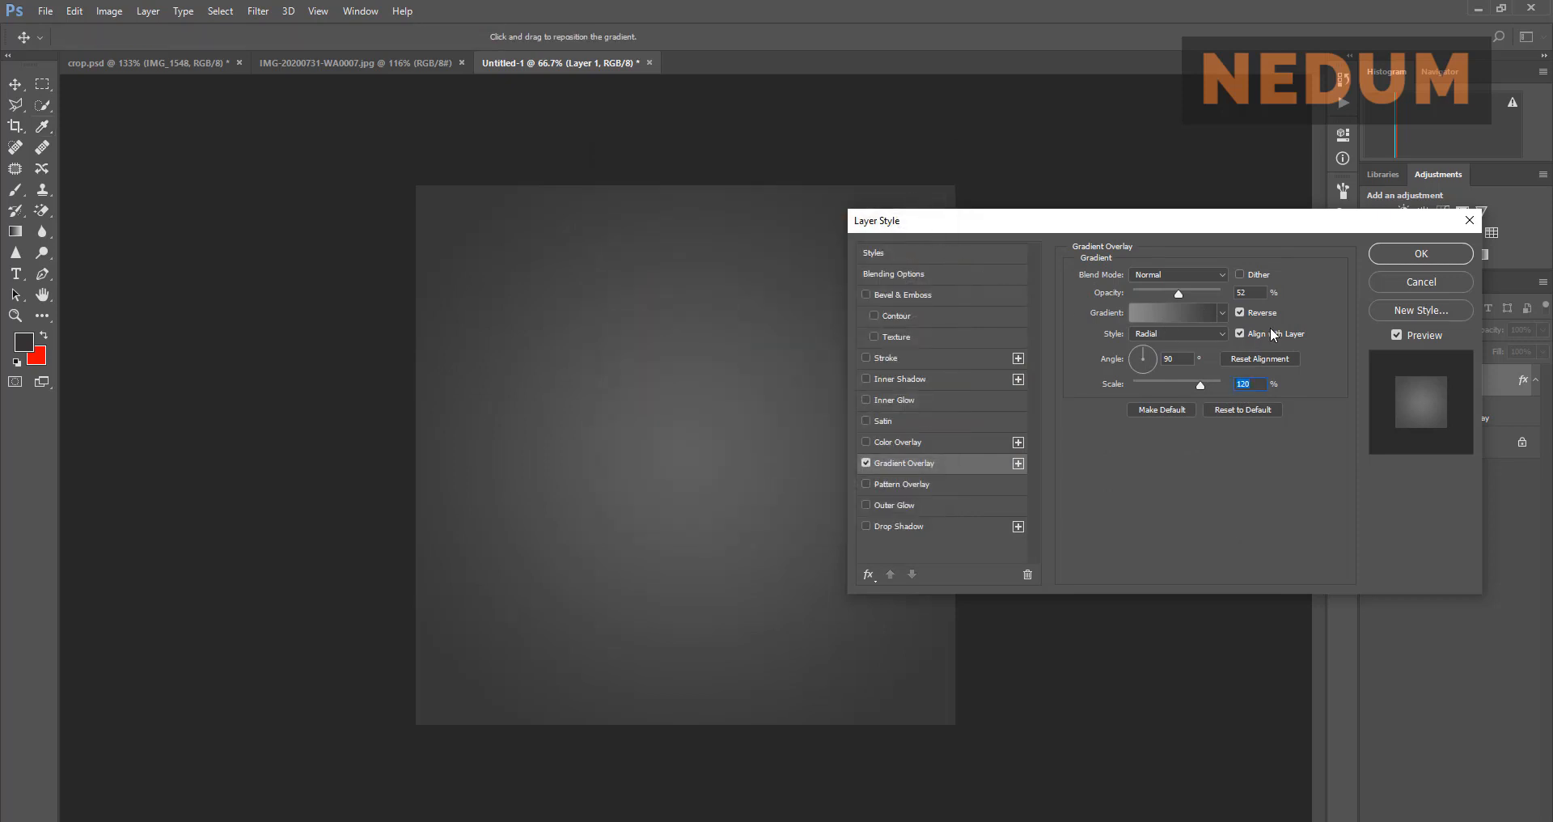
click(1420, 253)
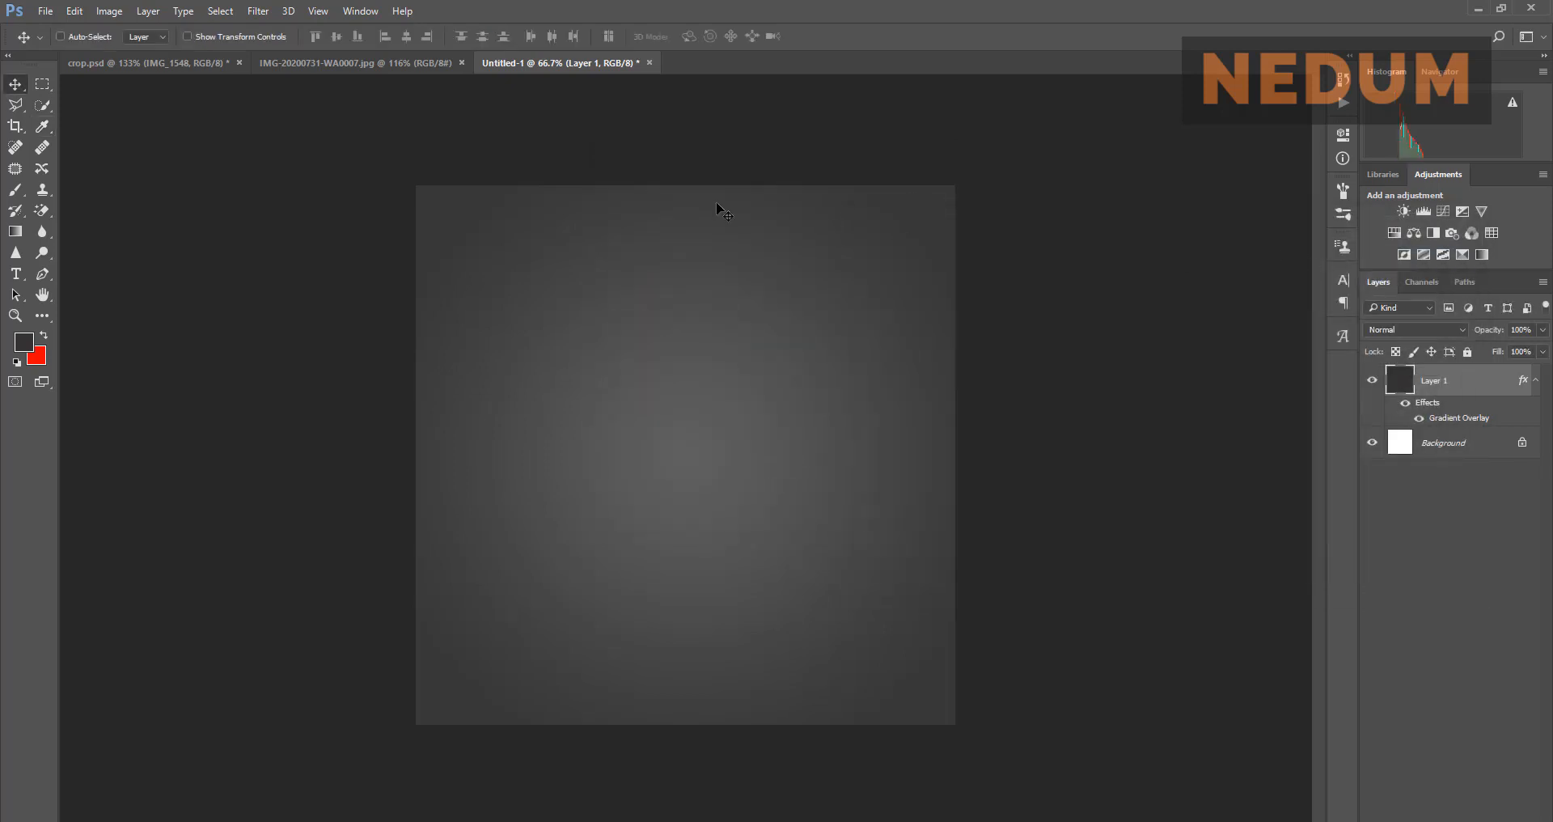
Step: Compare the reference flyer JPG with the grey gradient Untitled-1 document
click(368, 60)
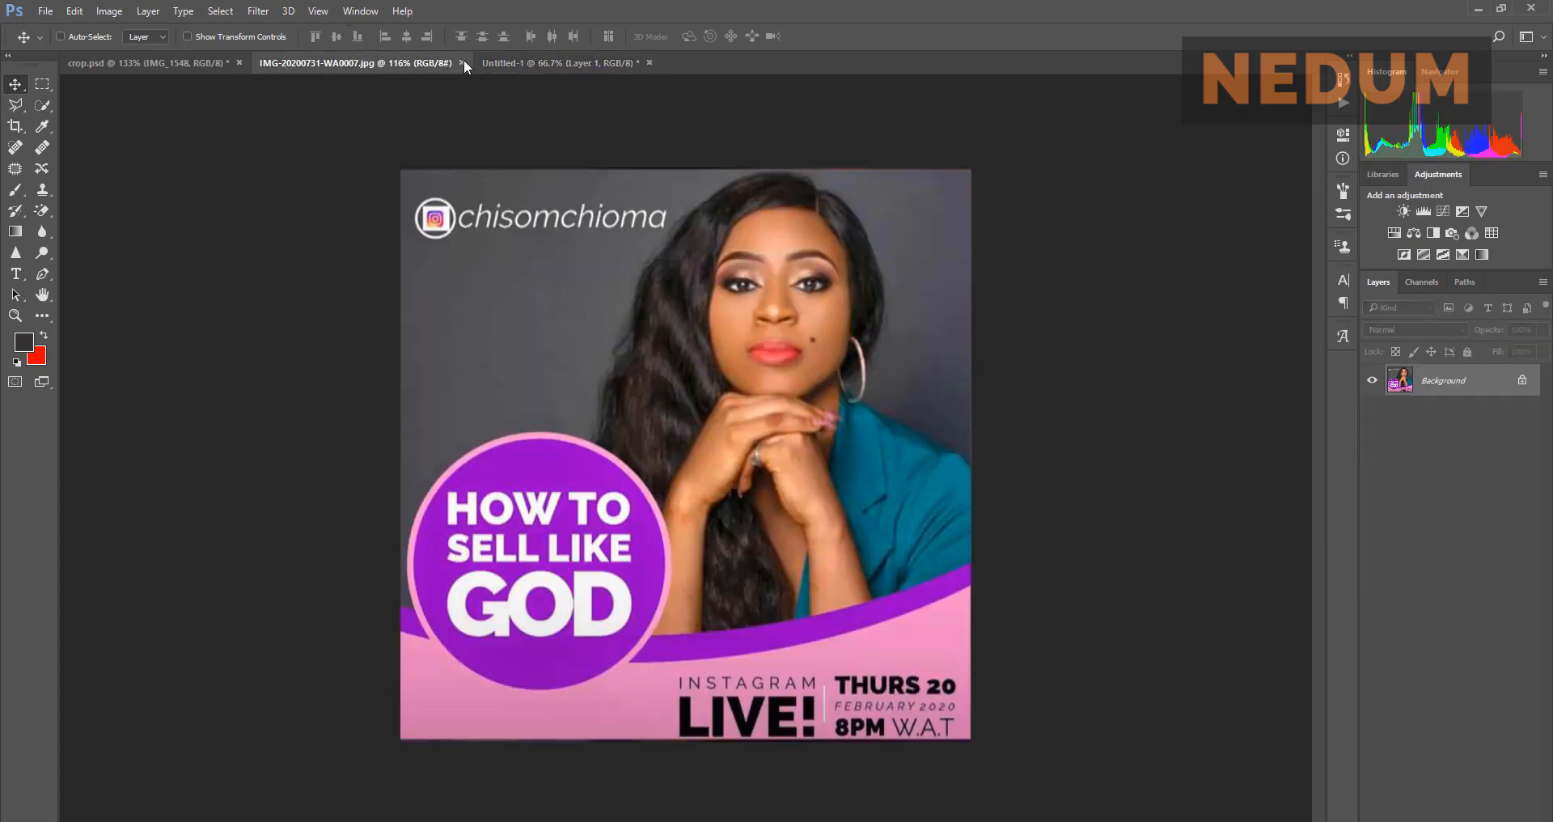
click(560, 63)
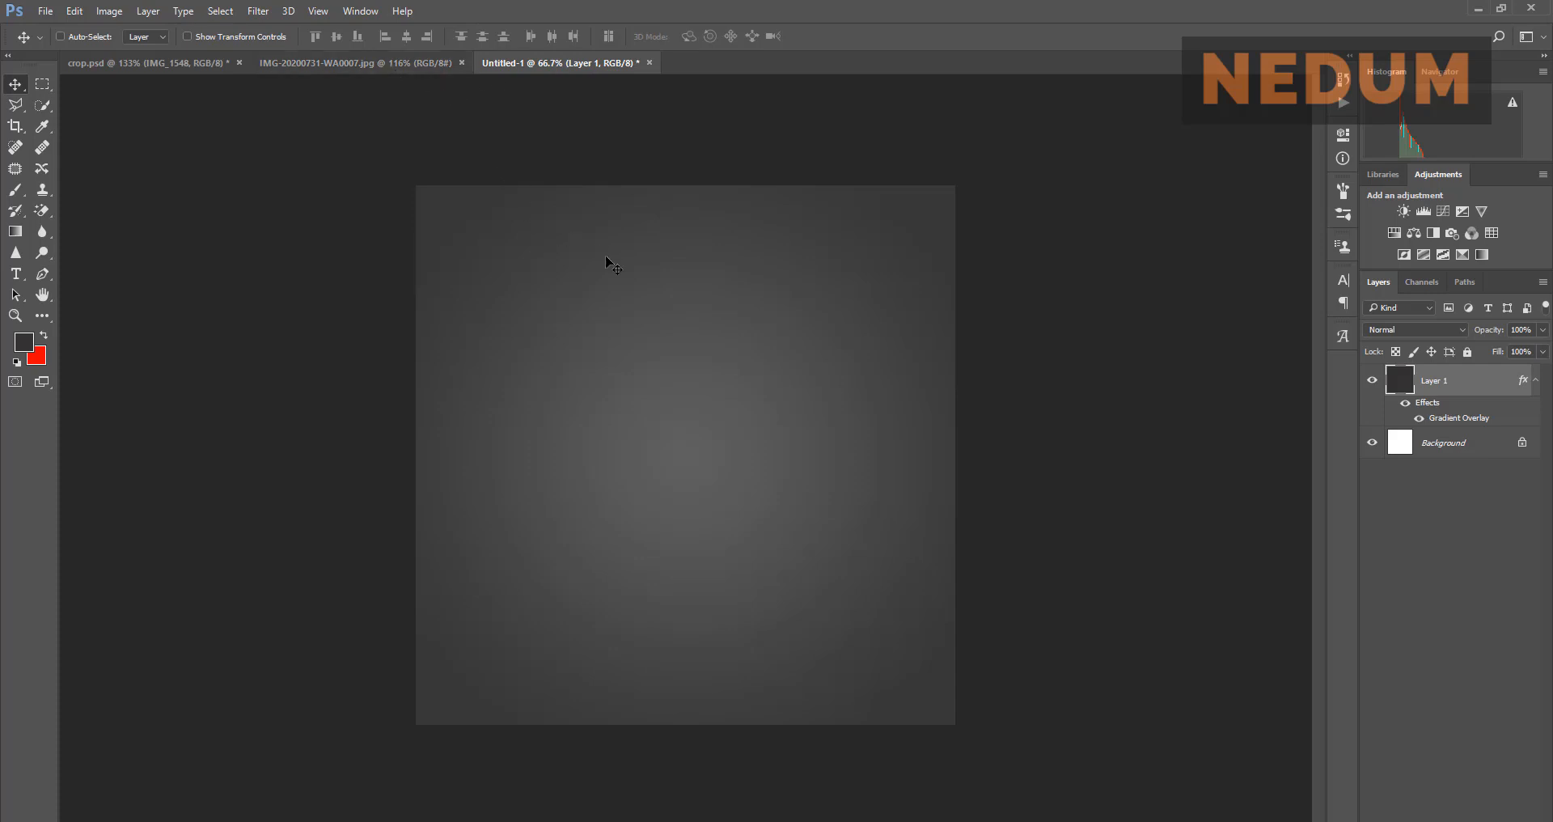
click(327, 61)
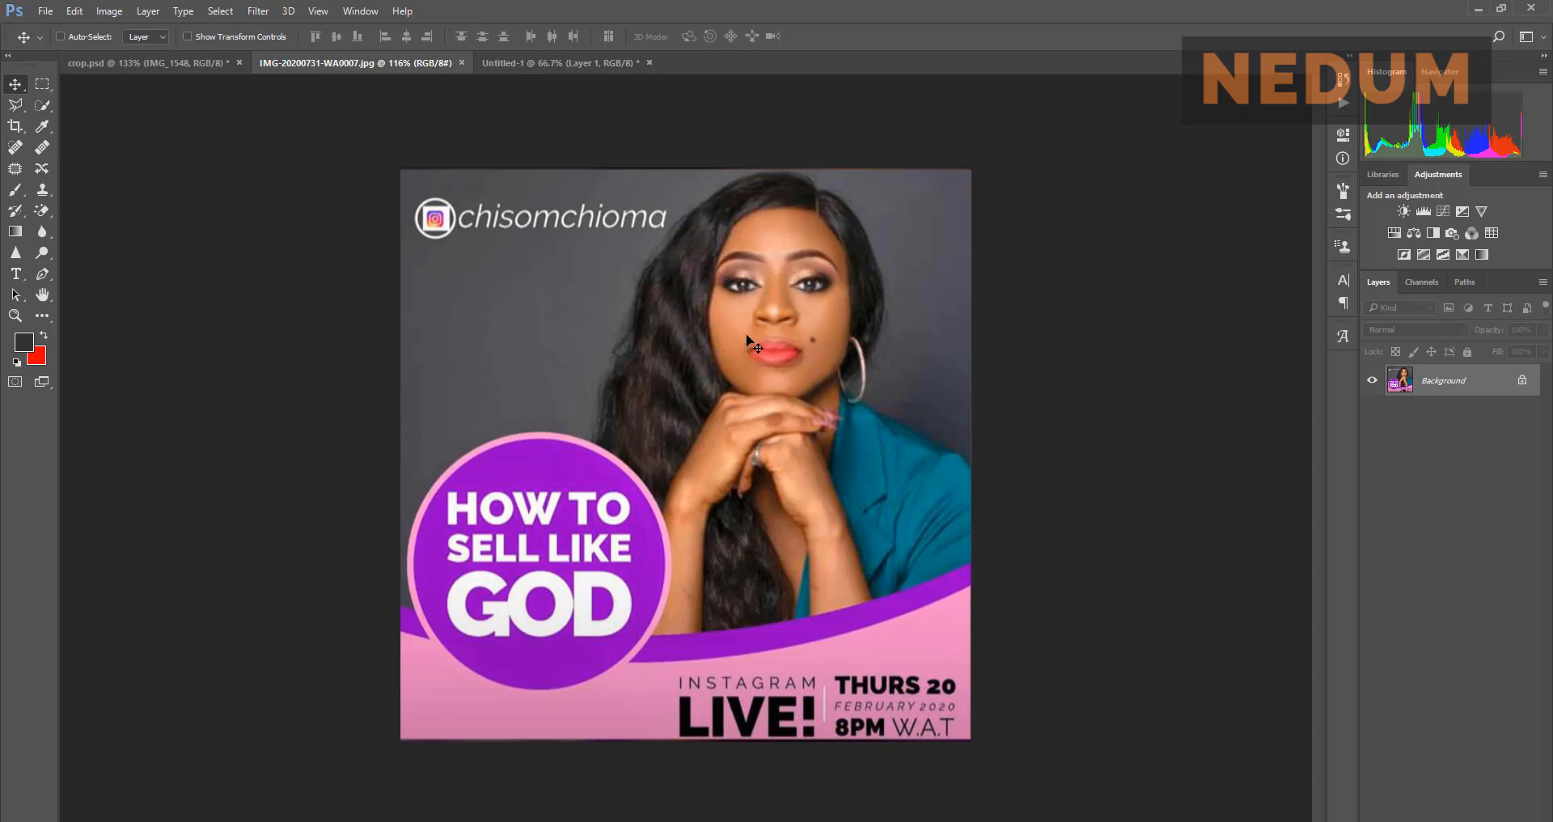
Step: Return to crop.psd with its portrait selection and pick the standard Lasso tool
click(200, 63)
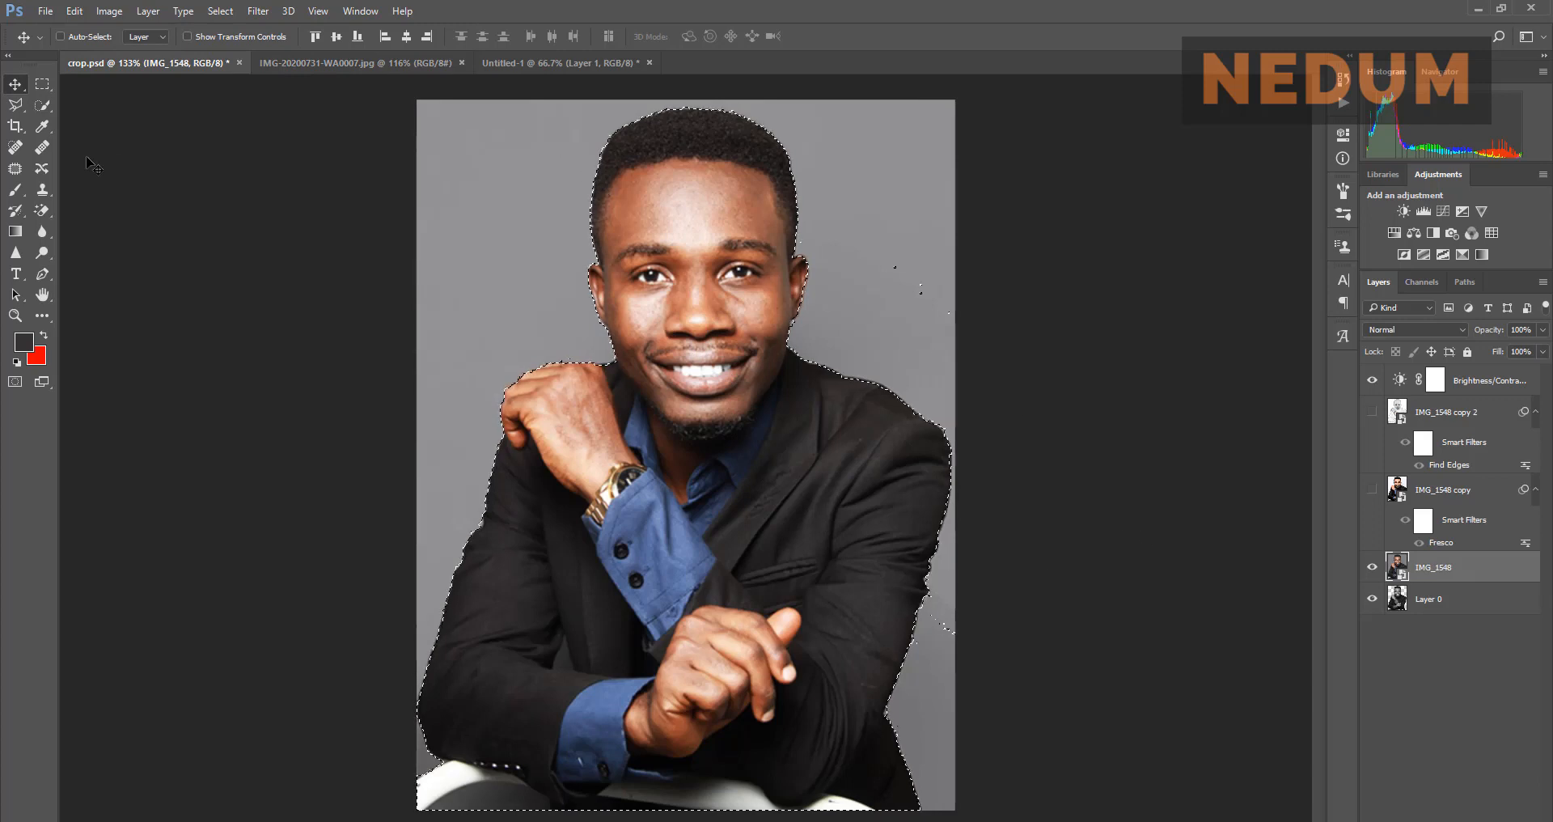
click(17, 105)
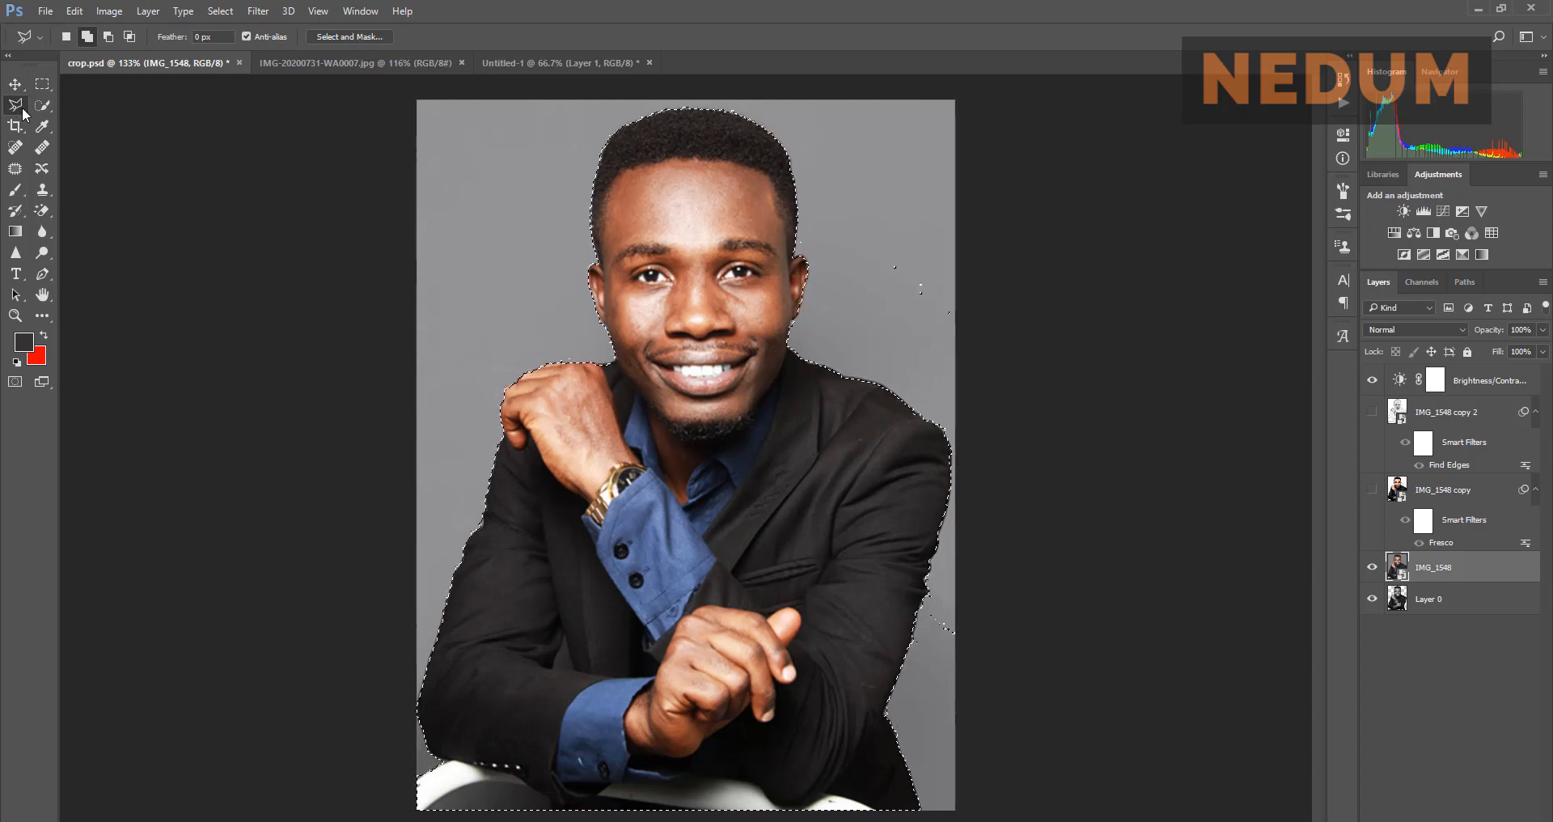
right_click(22, 111)
click(21, 106)
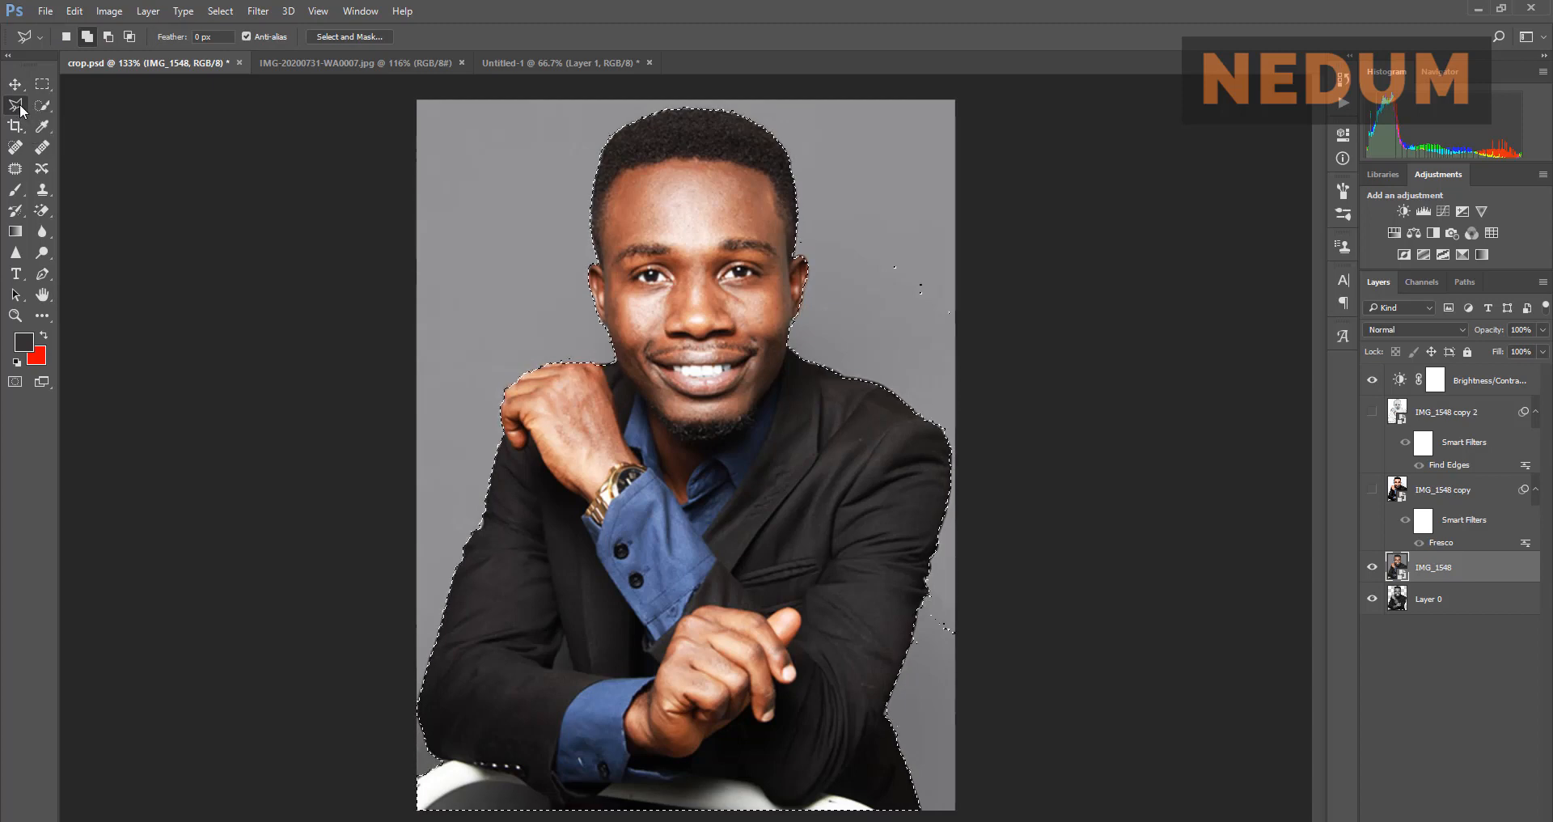
Step: In Select and Mask, add edge smoothing, feather of 2.3 px and contrast of 11%
click(364, 36)
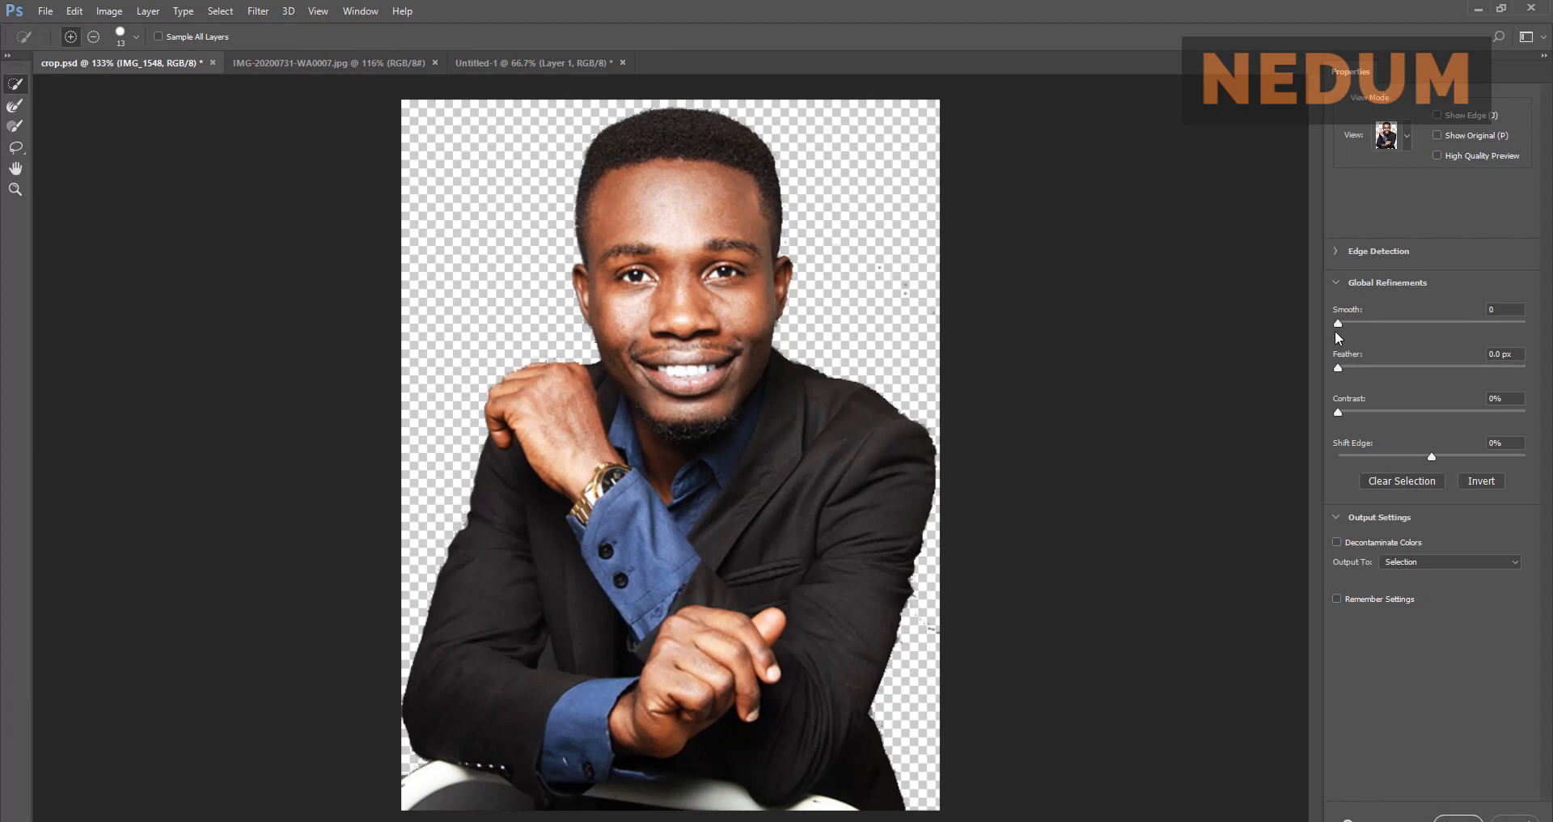
click(1368, 324)
drag(1369, 323, 1403, 324)
click(1354, 367)
drag(1353, 367, 1362, 368)
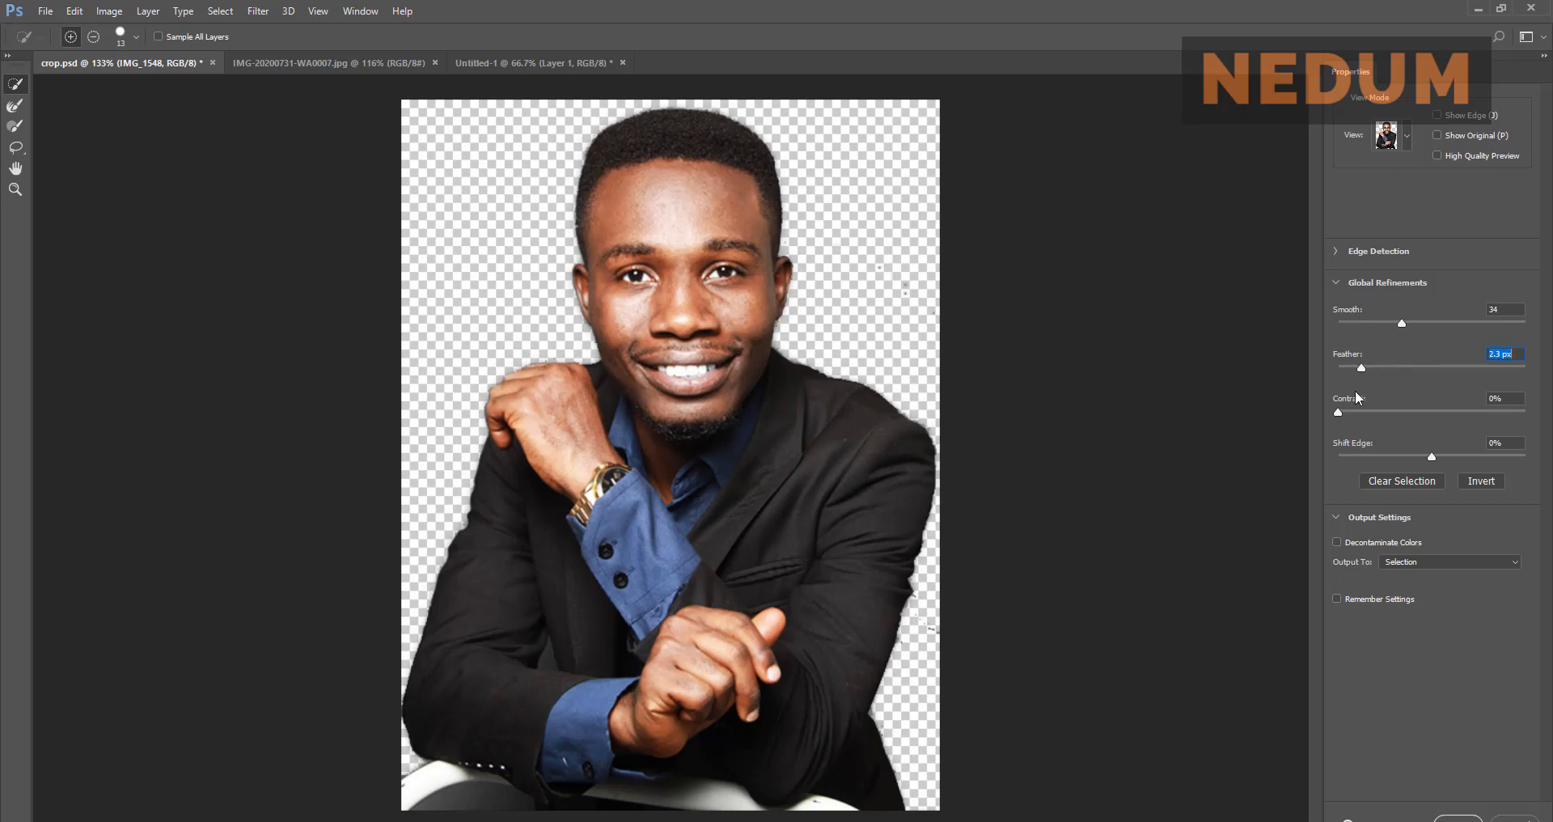
click(1360, 411)
Step: Set edge detection radius 3 px and smooth 32, then output to a new layer with layer mask
click(1337, 252)
click(1349, 294)
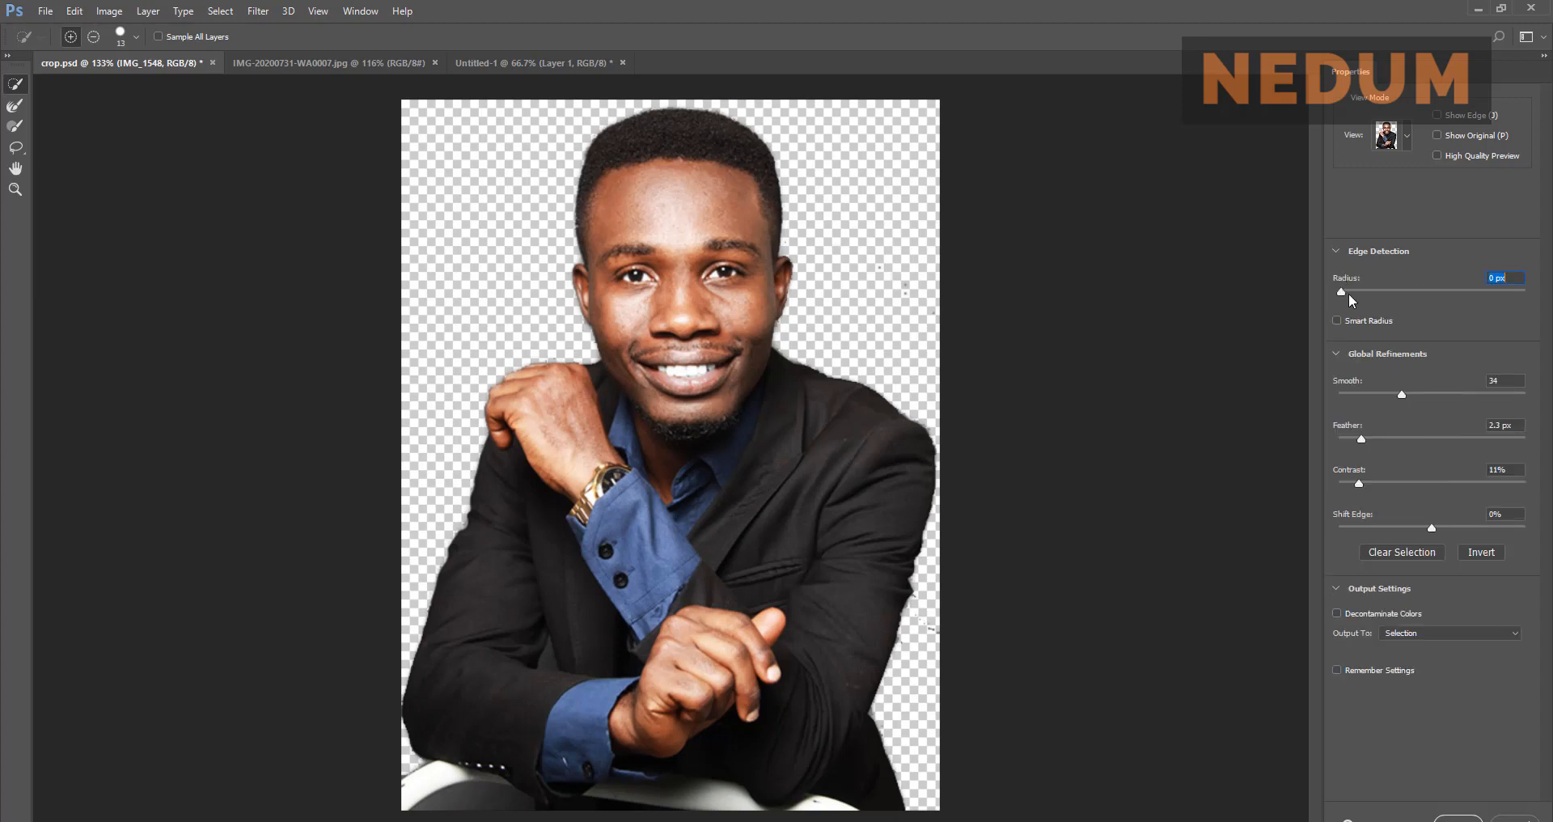
drag(1349, 297, 1353, 296)
mouse_move(1363, 299)
mouse_down()
mouse_move(1432, 299)
mouse_move(1371, 299)
mouse_up()
drag(1403, 396, 1400, 400)
click(1476, 634)
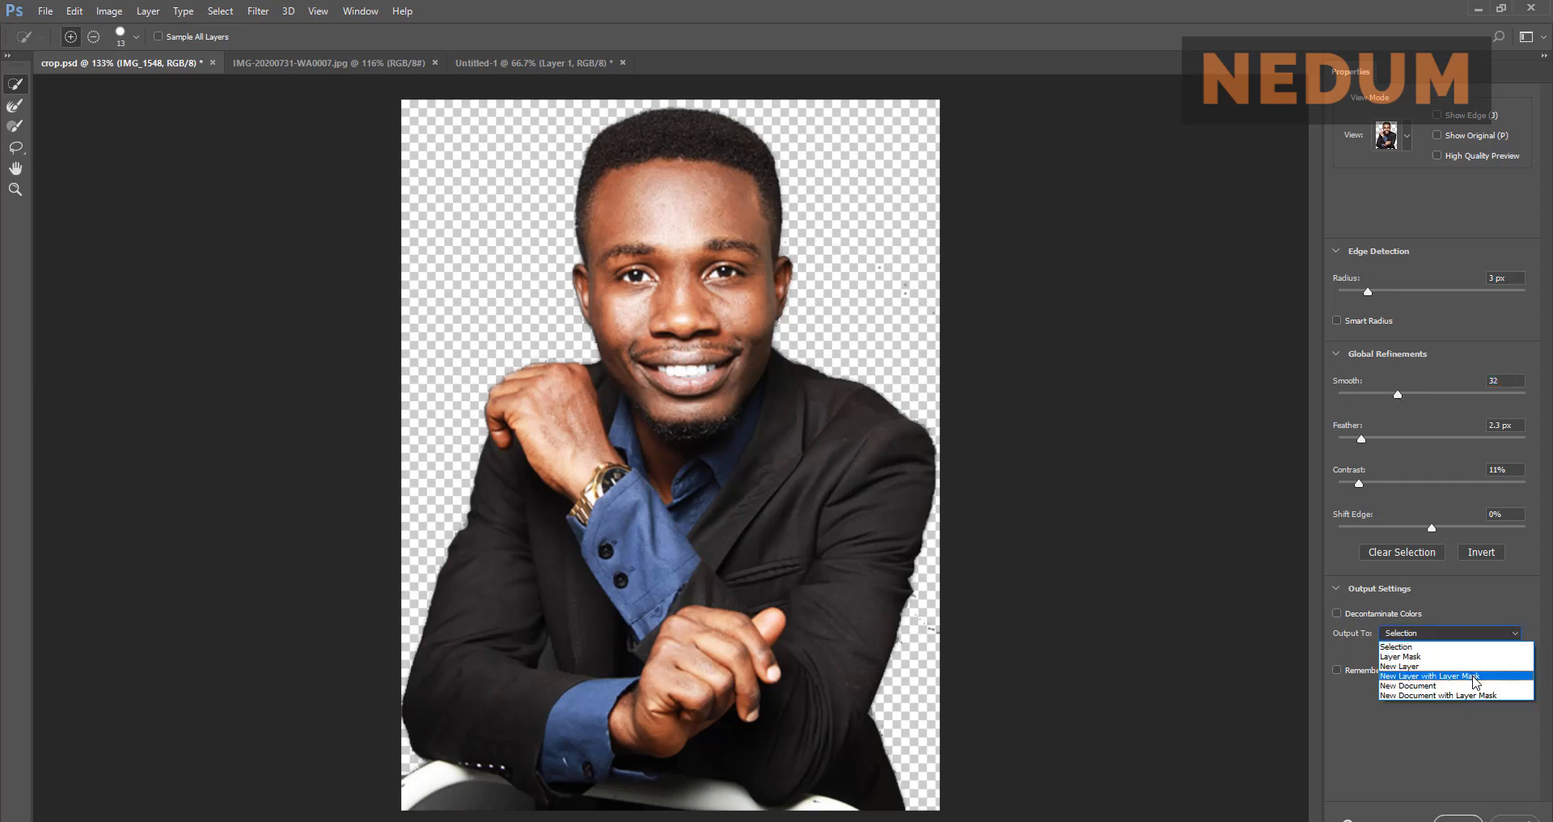
click(1476, 677)
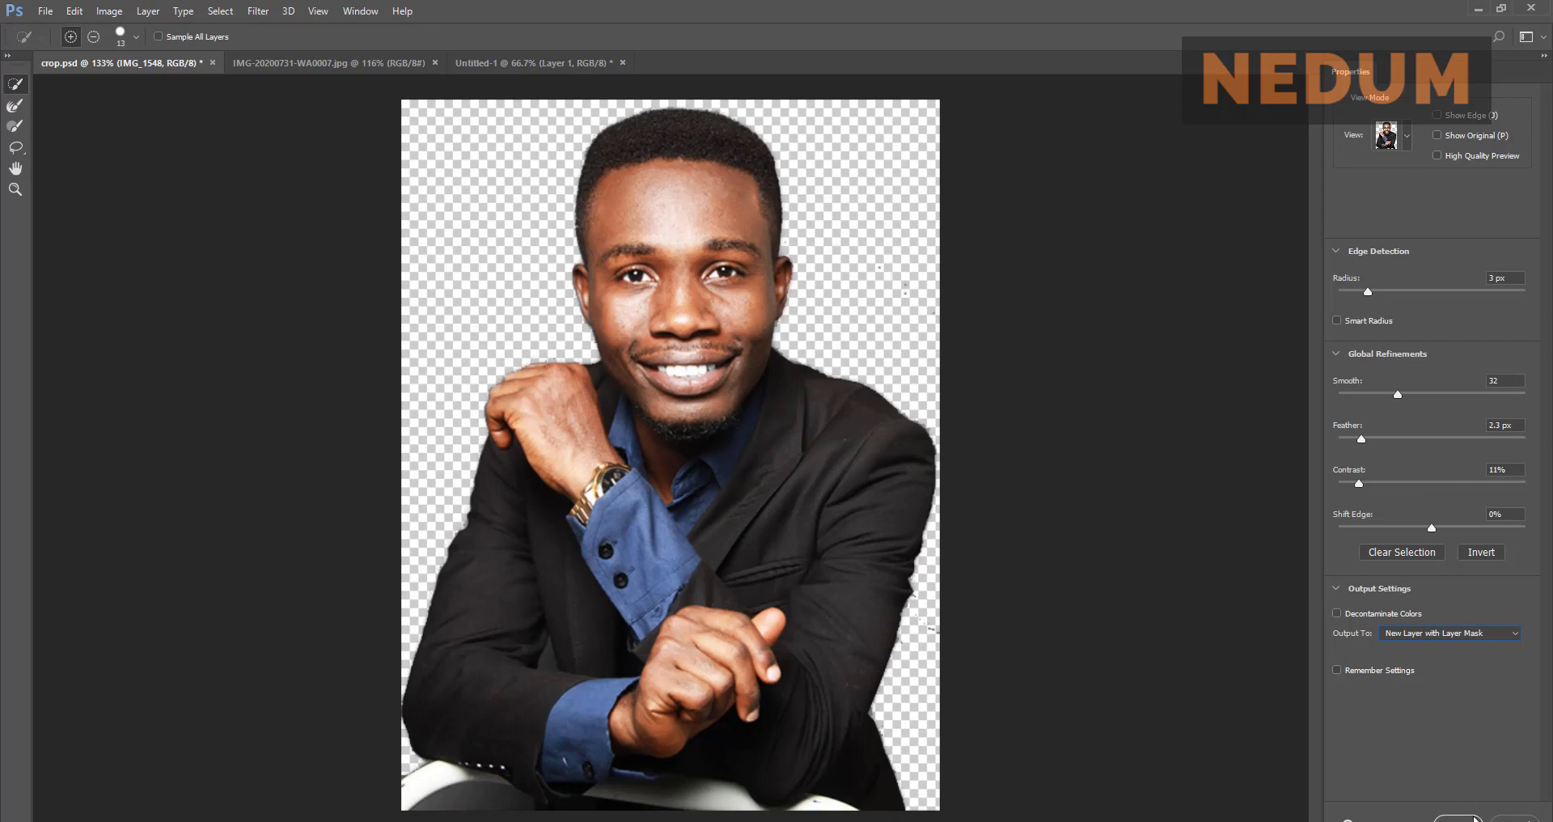
click(1458, 819)
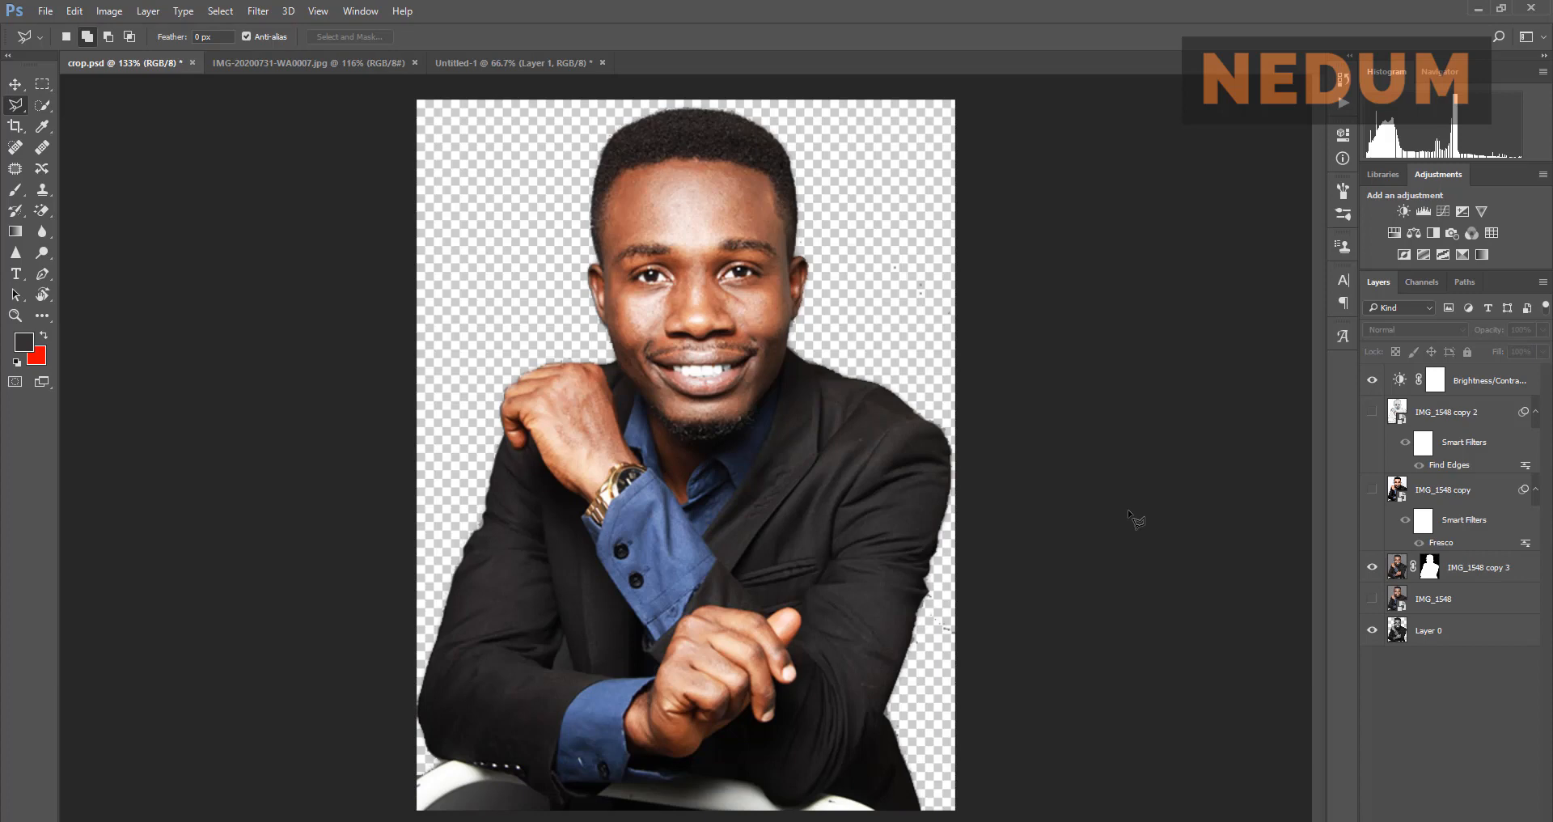
Step: Hide IMG_1548 and group IMG_1548 copy 3 with Brightness/Contrast into Group 1
click(1373, 599)
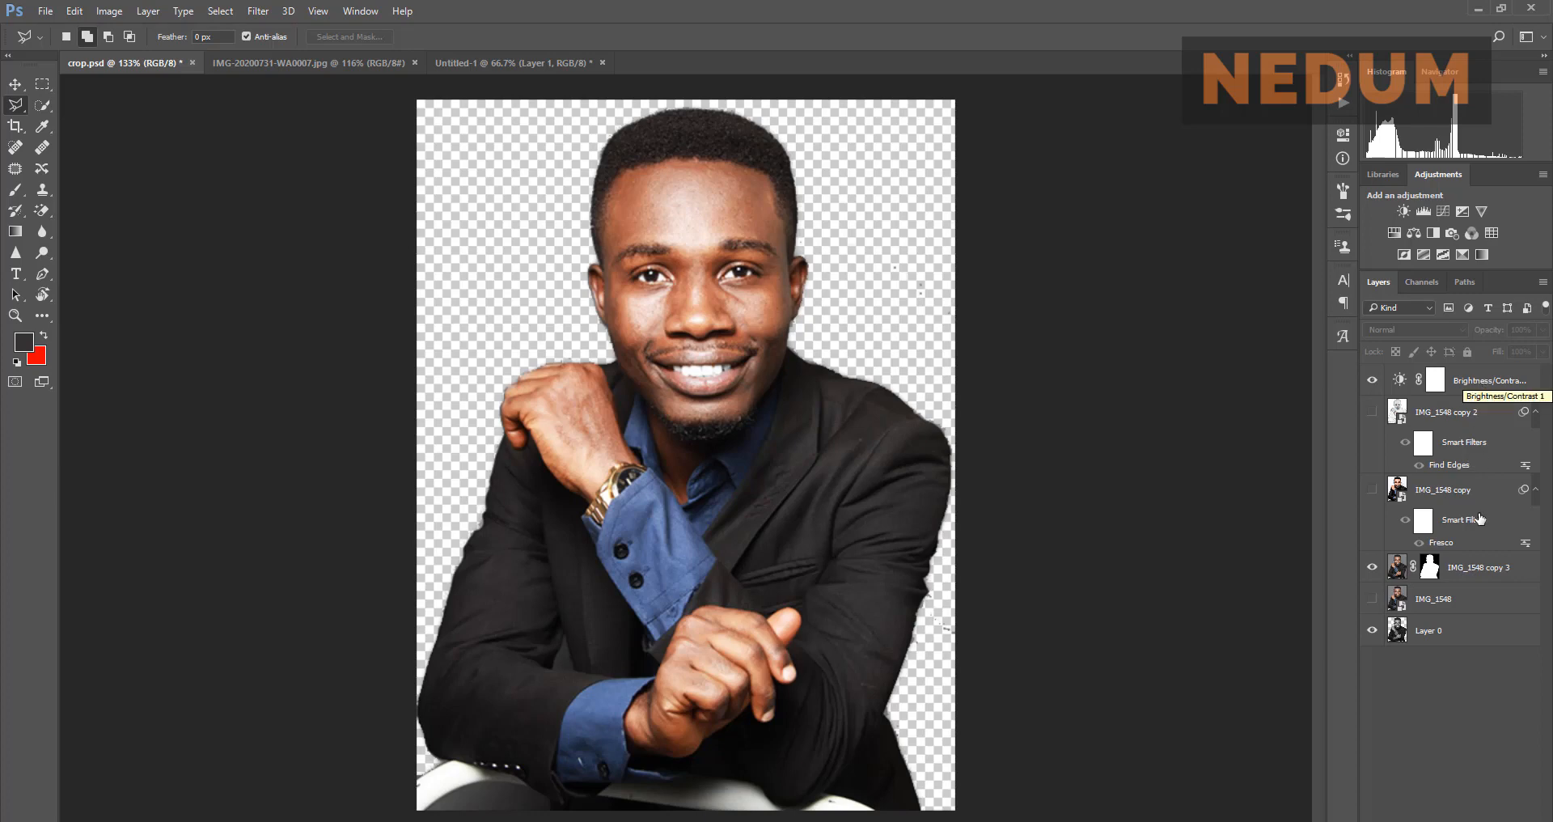
drag(1479, 566, 1474, 401)
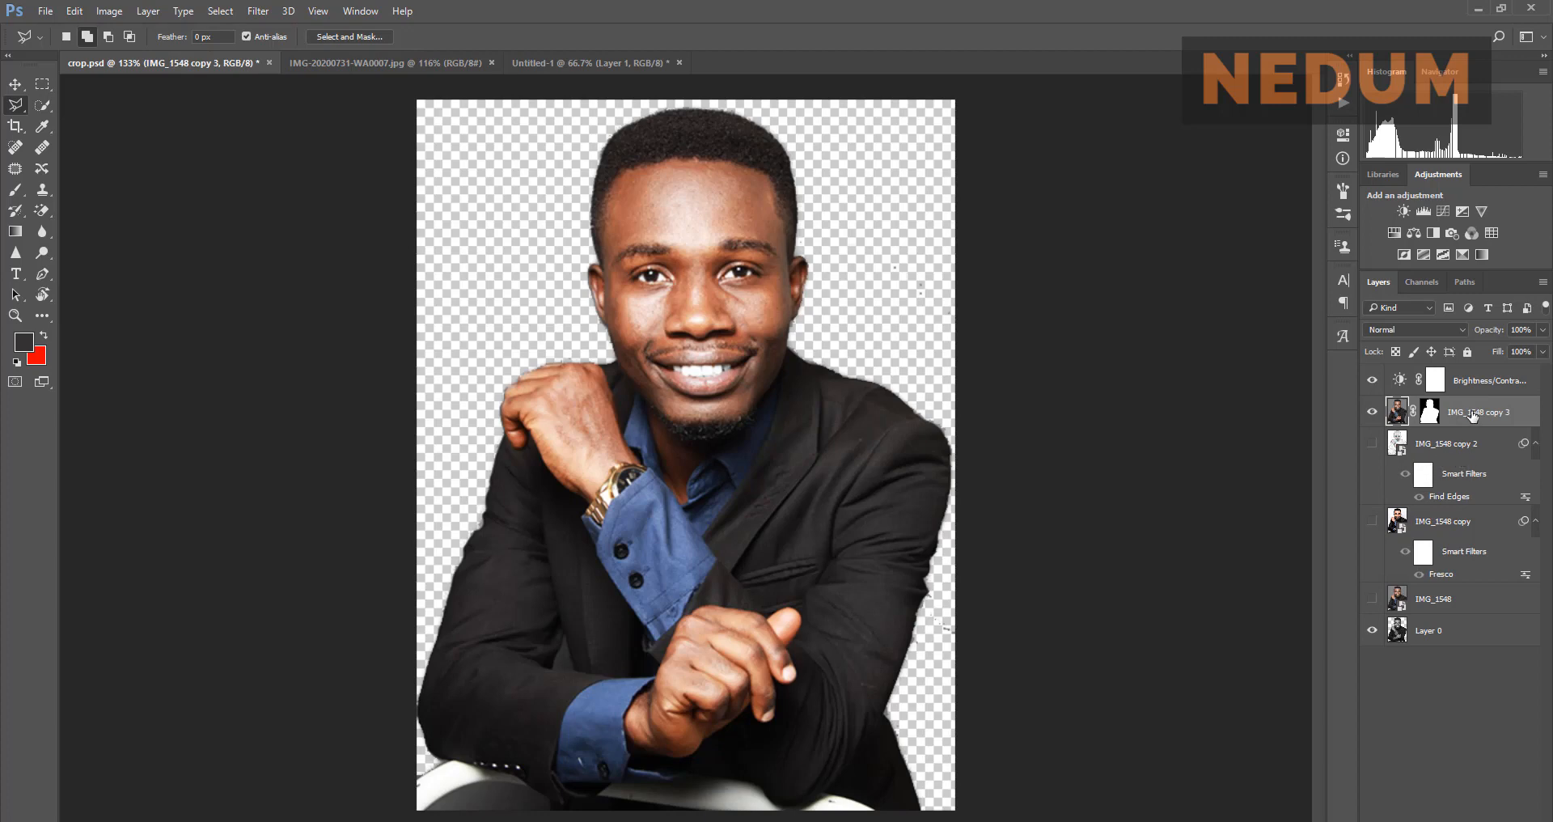
click(1477, 382)
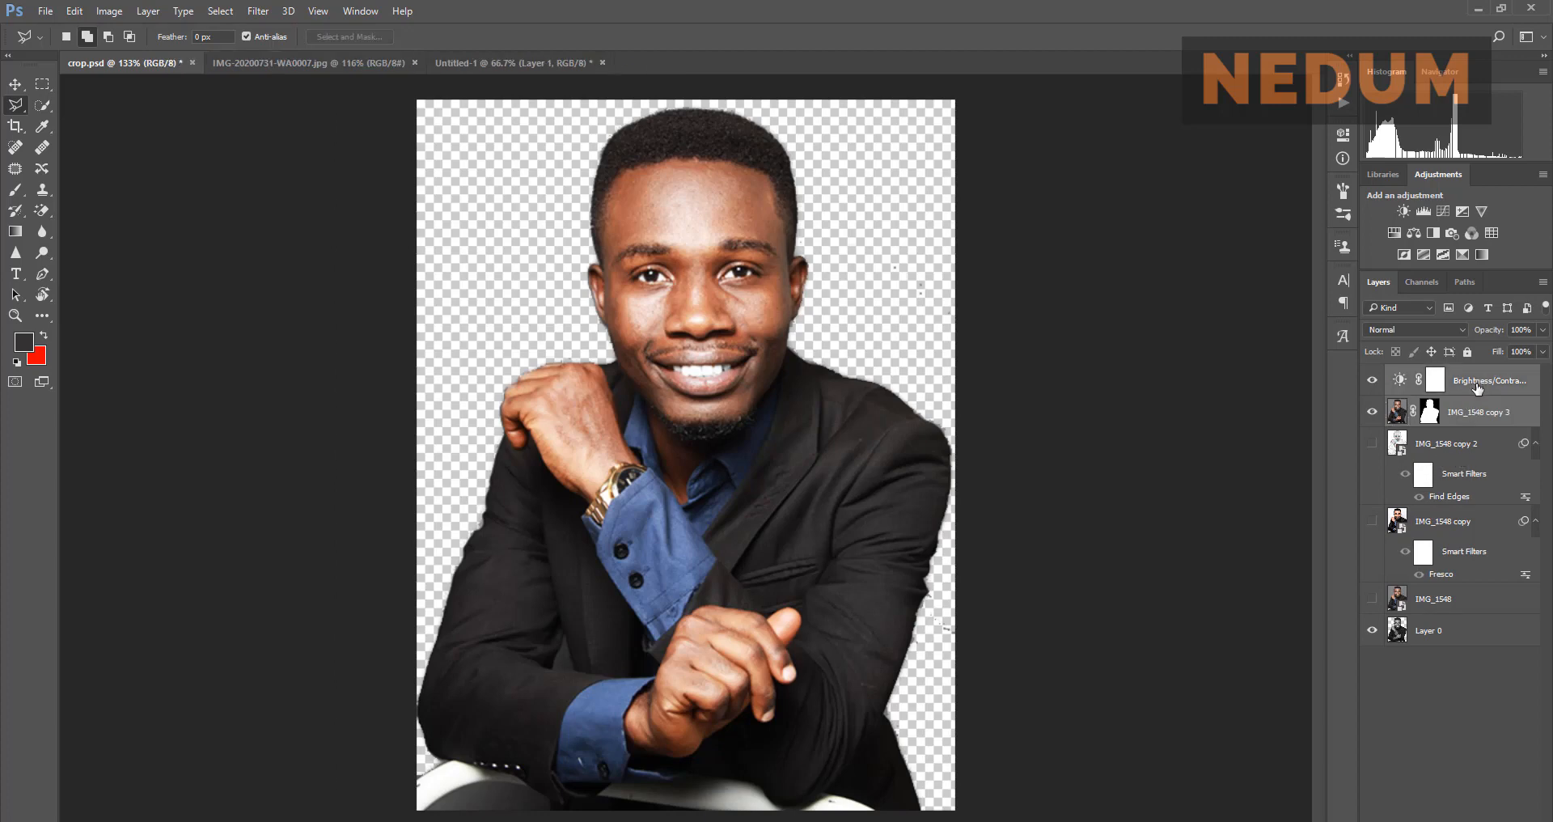
key(ctrl+g)
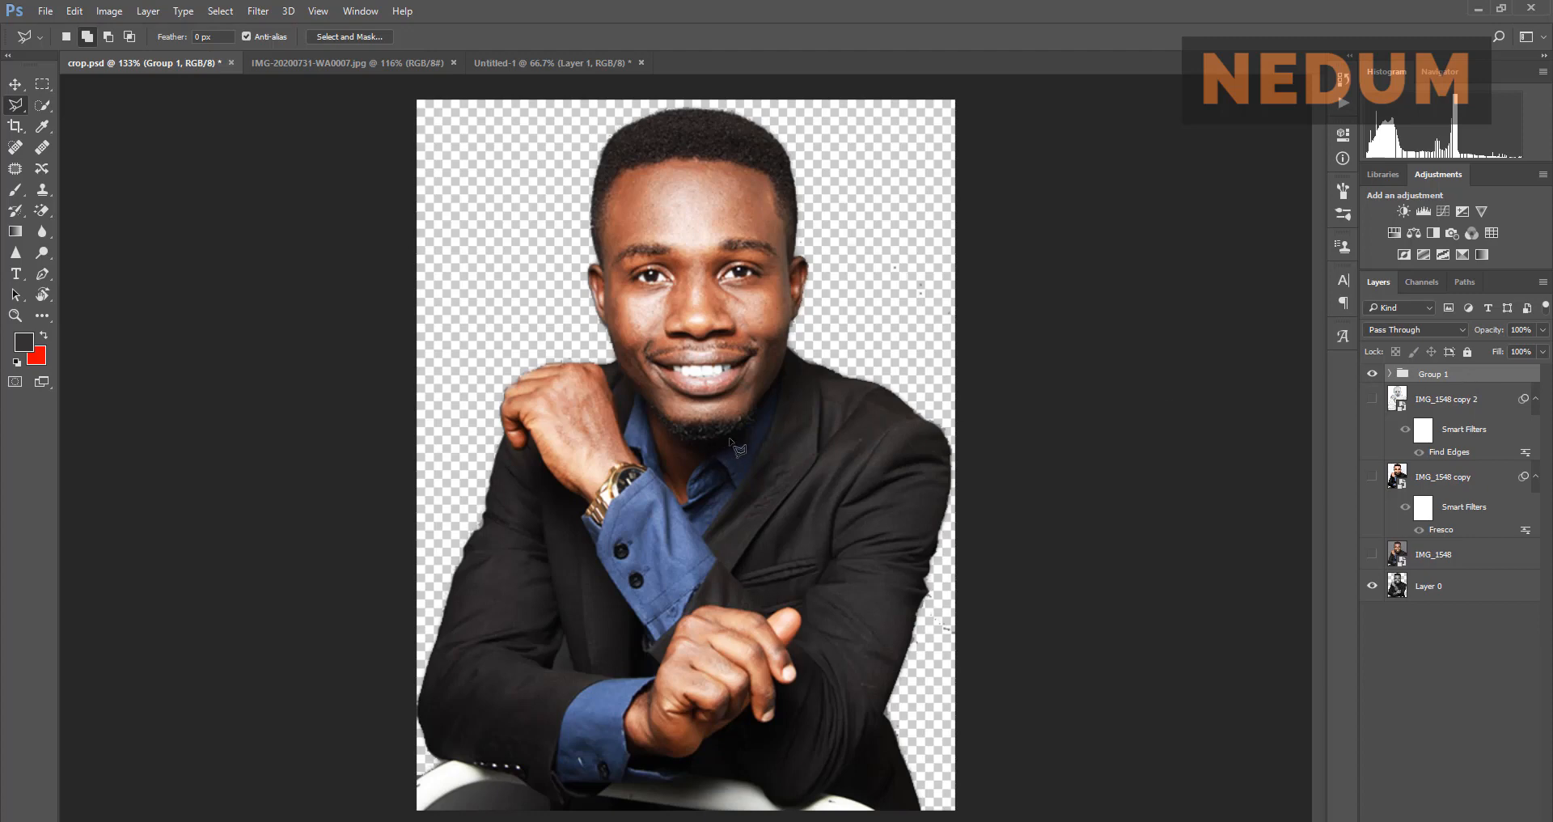
click(16, 84)
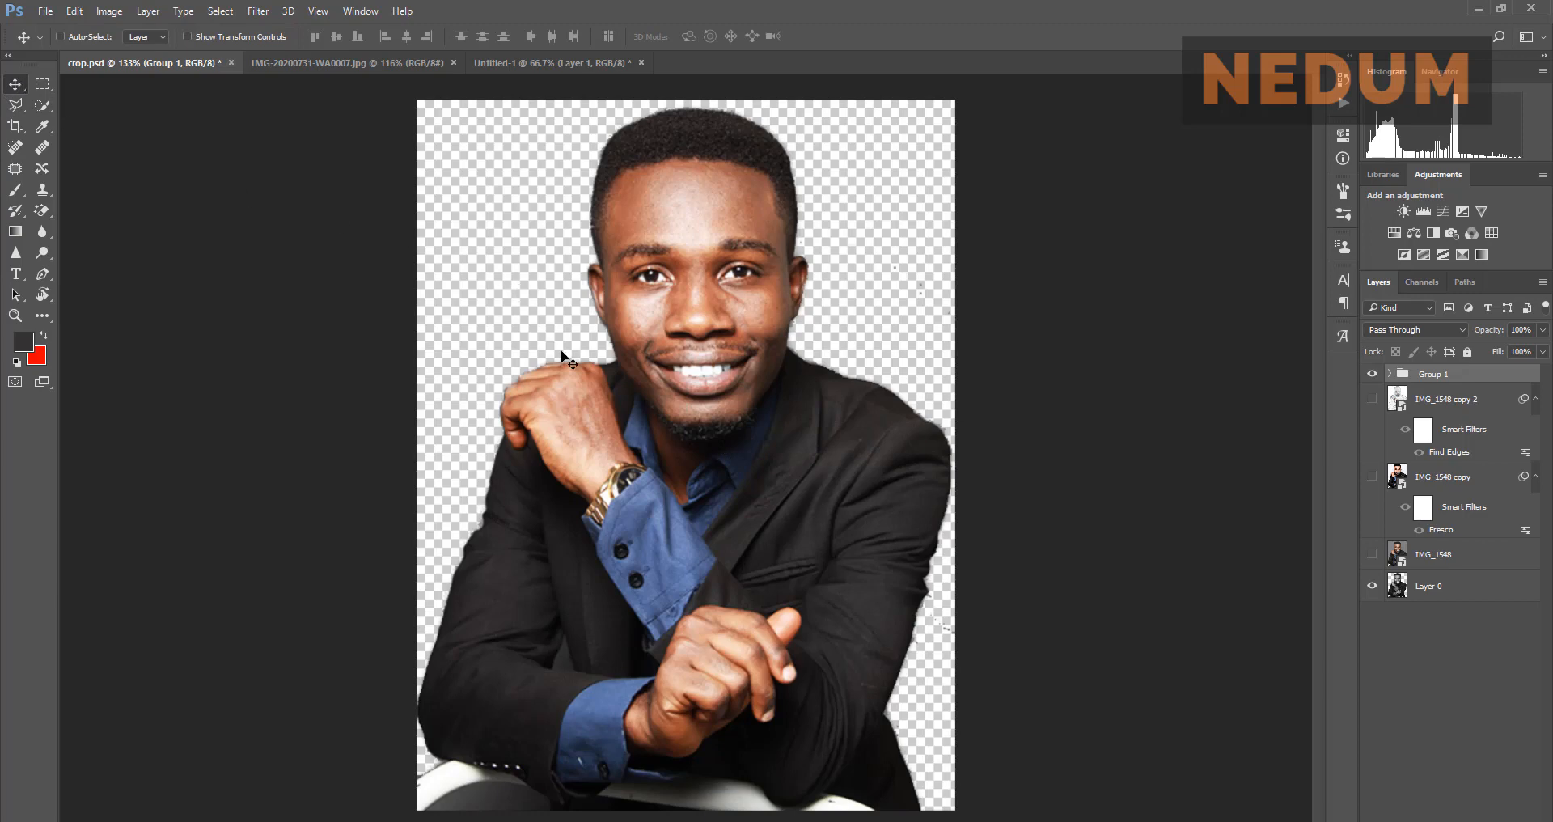
Step: Drag Group 1 into Untitled-1 and position the portrait right of centre, matching the reference flyer
mouse_move(722, 508)
mouse_down()
mouse_move(579, 332)
mouse_move(444, 212)
mouse_move(421, 133)
mouse_move(495, 71)
mouse_move(509, 69)
mouse_move(702, 489)
mouse_up()
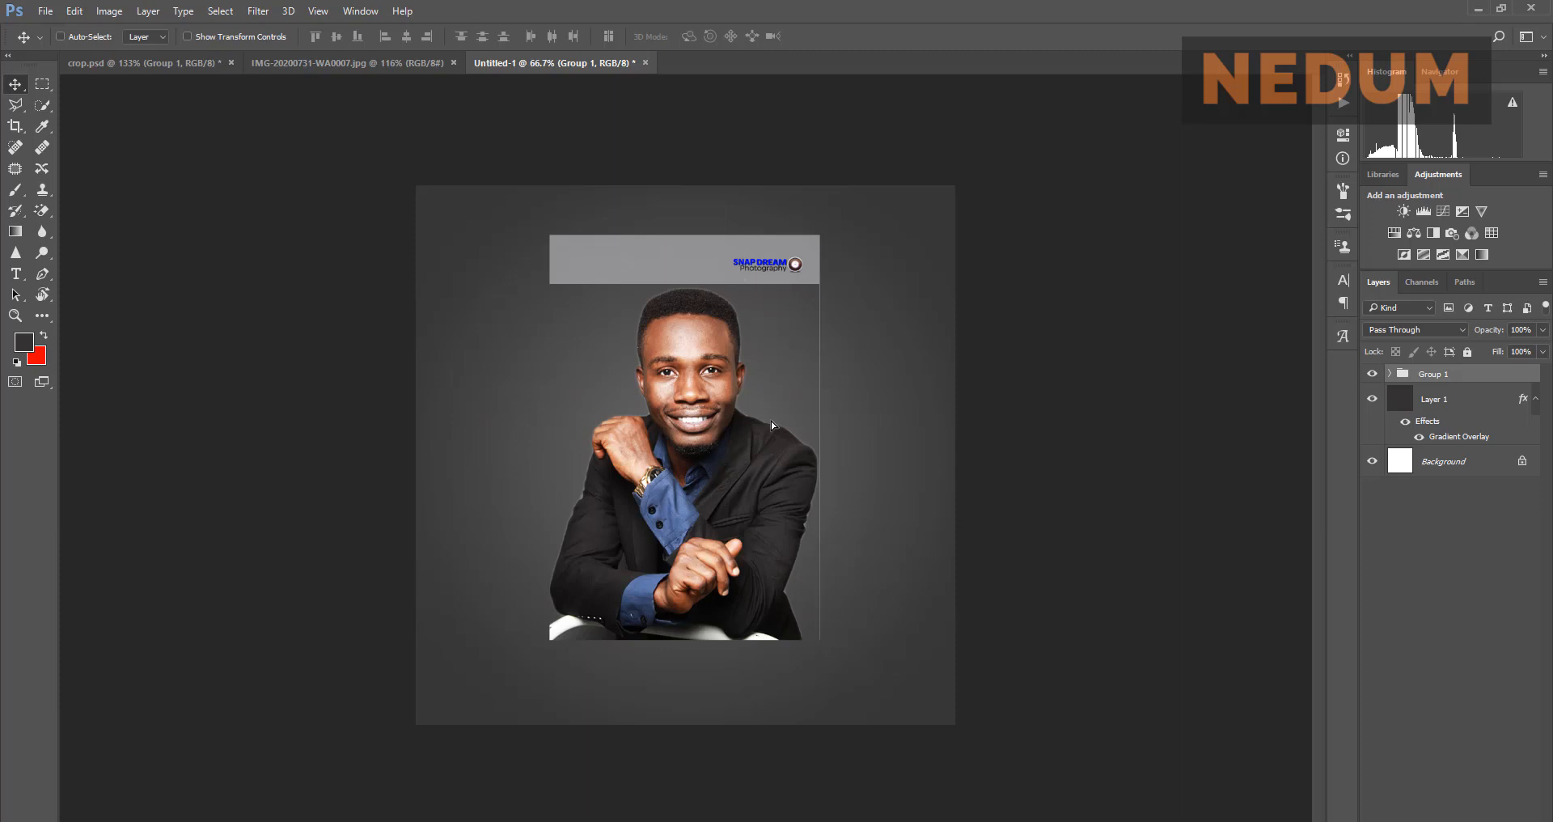
drag(732, 474, 752, 516)
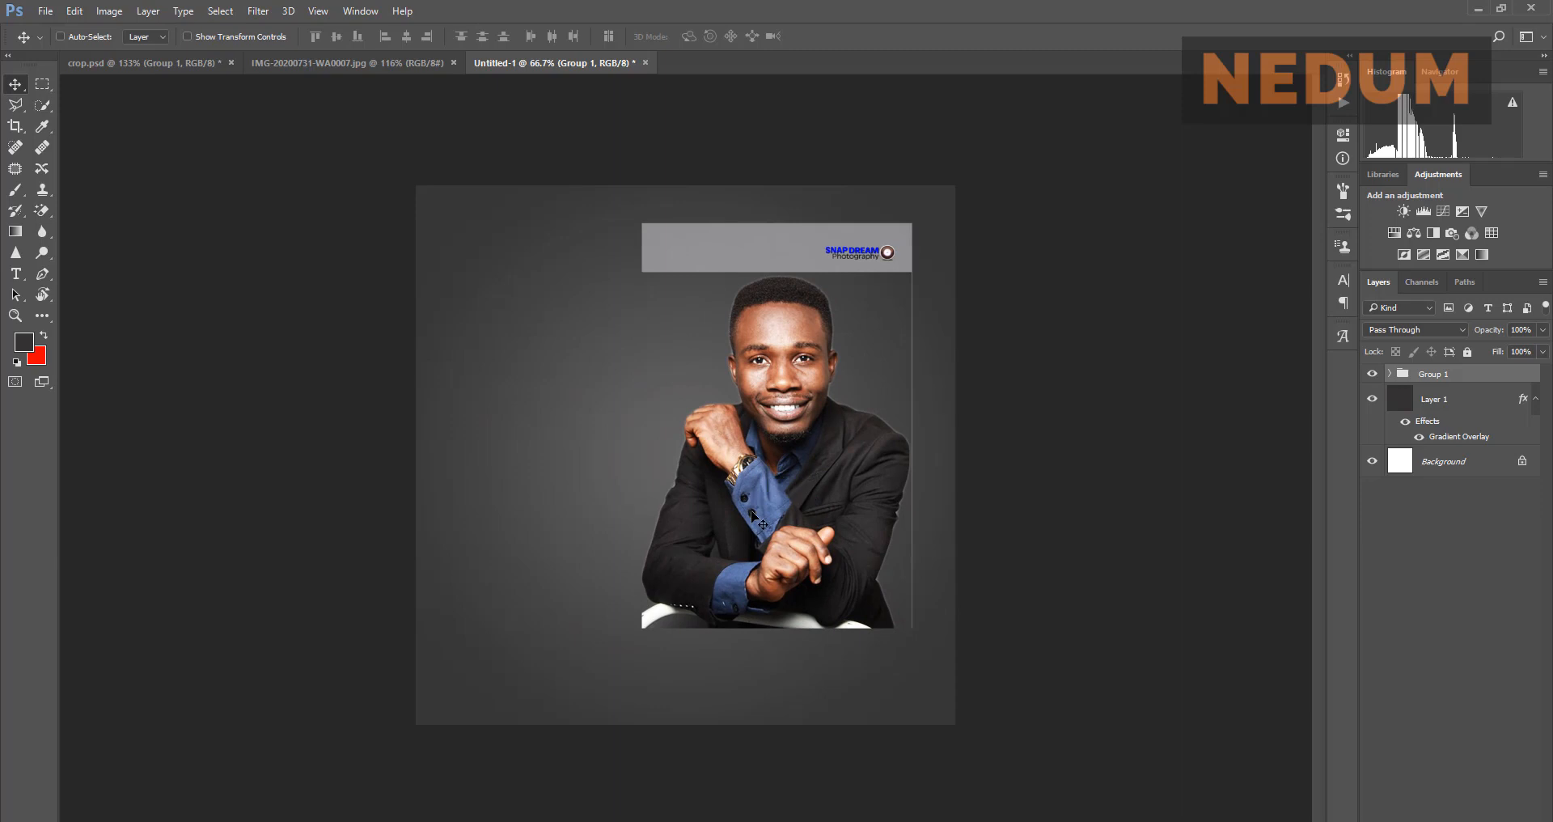
click(306, 60)
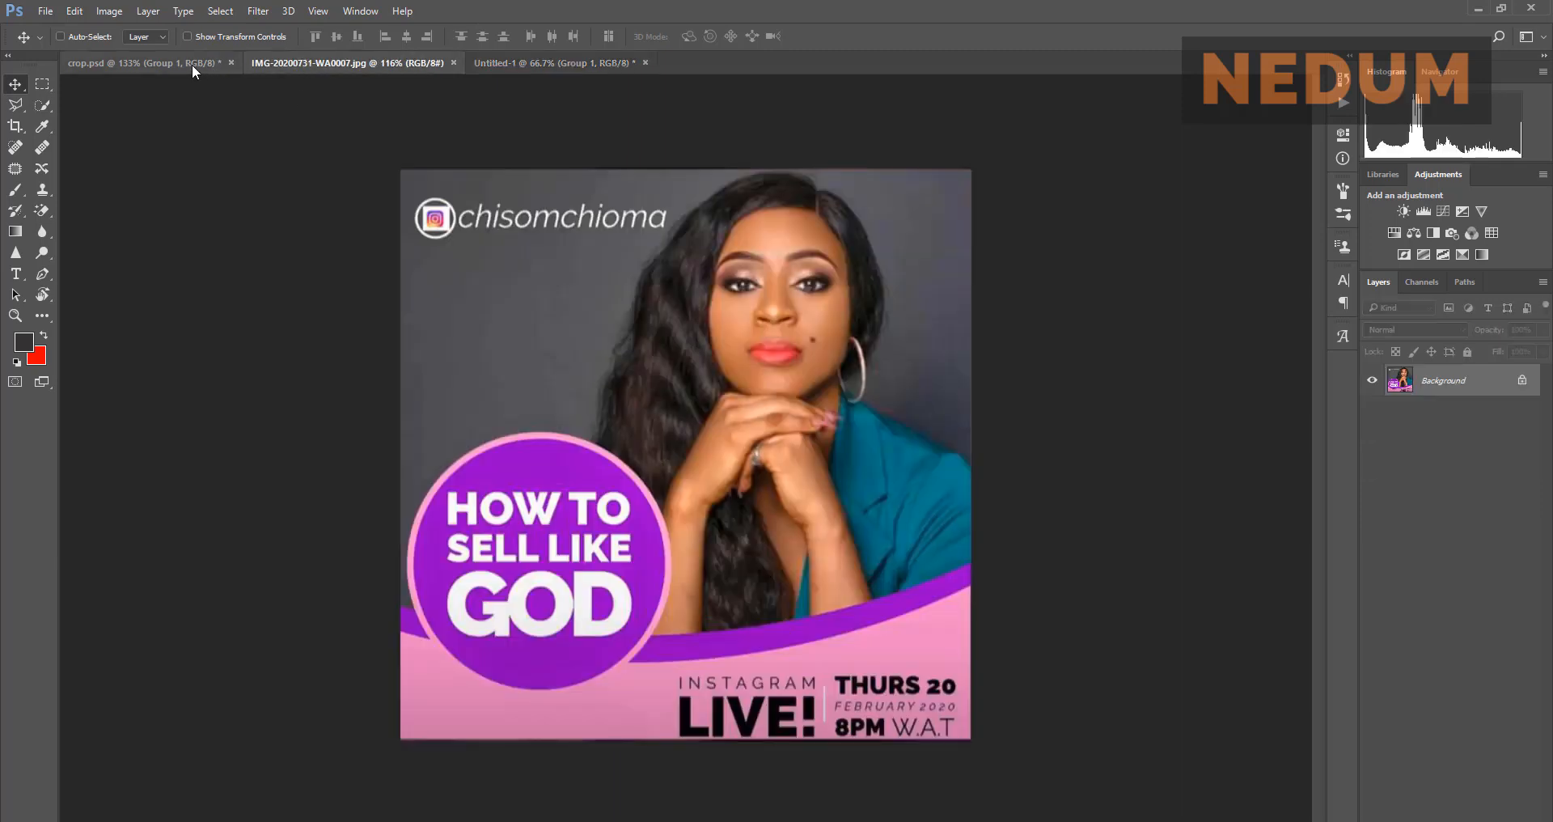
click(192, 65)
click(288, 60)
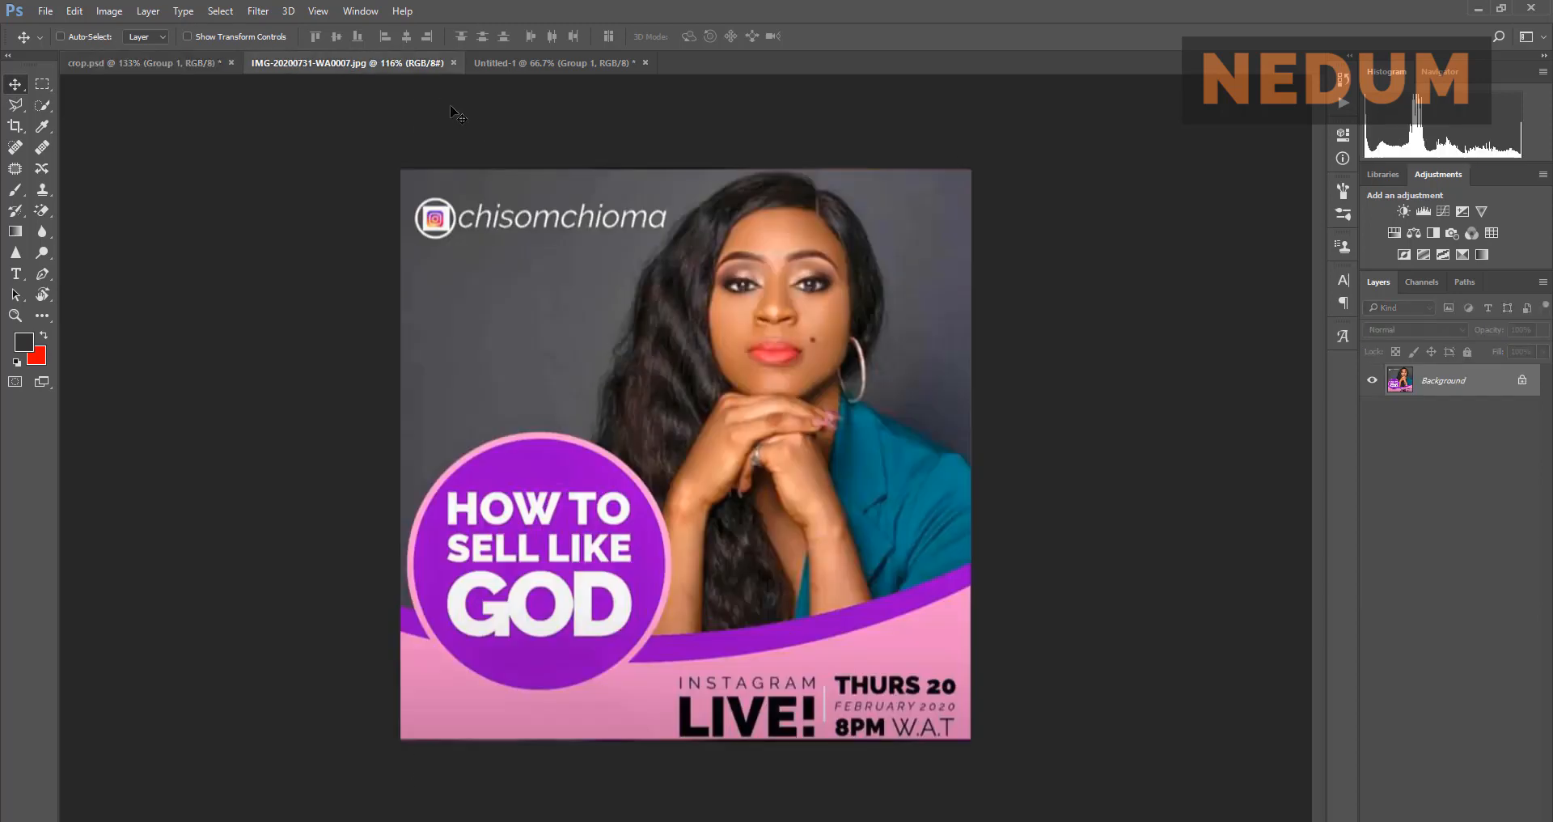
click(526, 62)
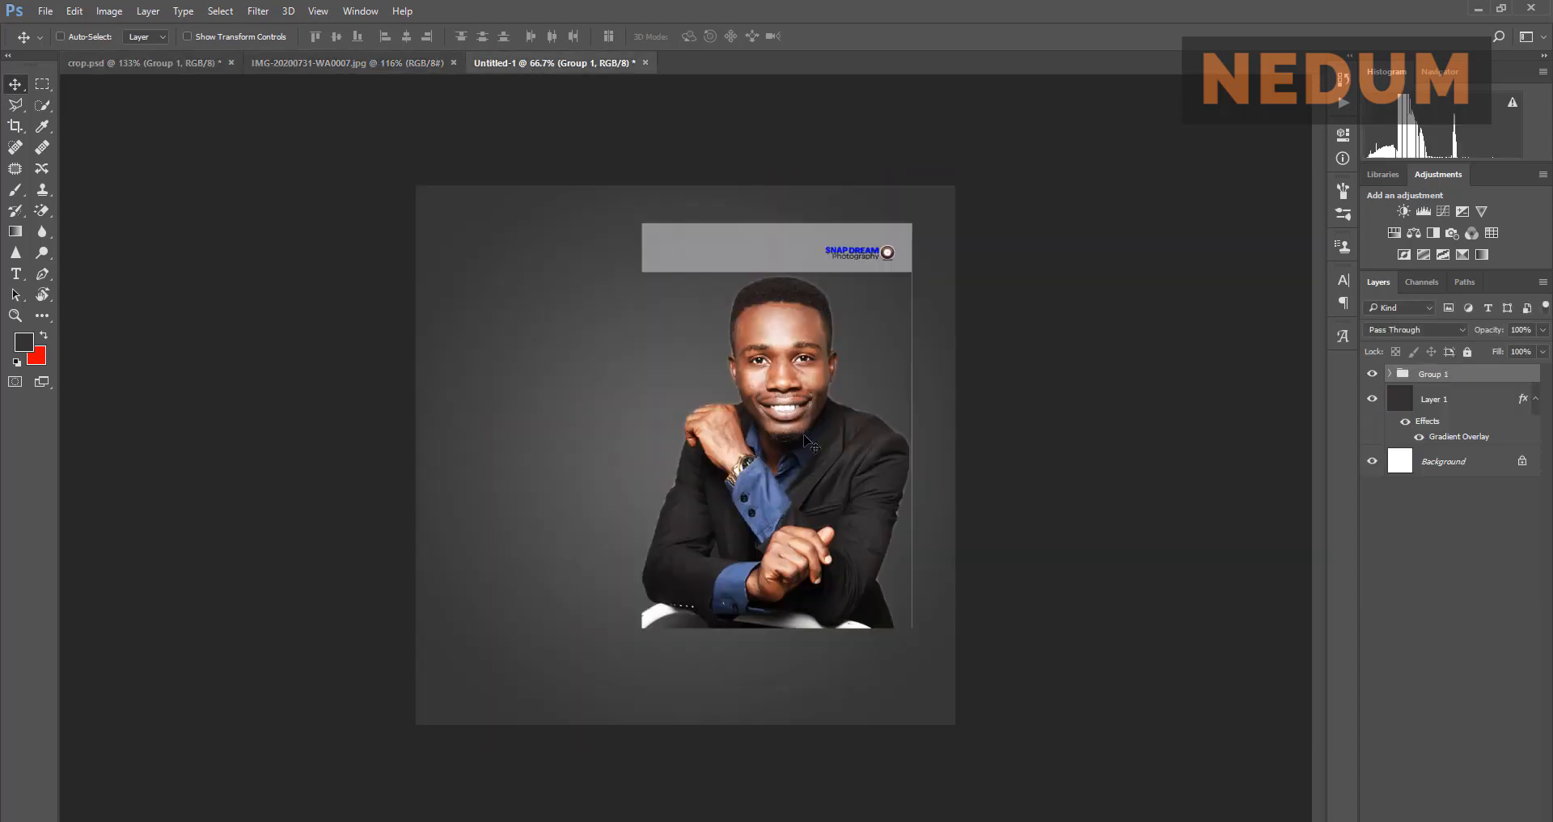
mouse_move(803, 434)
mouse_down()
mouse_move(790, 431)
mouse_move(798, 416)
mouse_up()
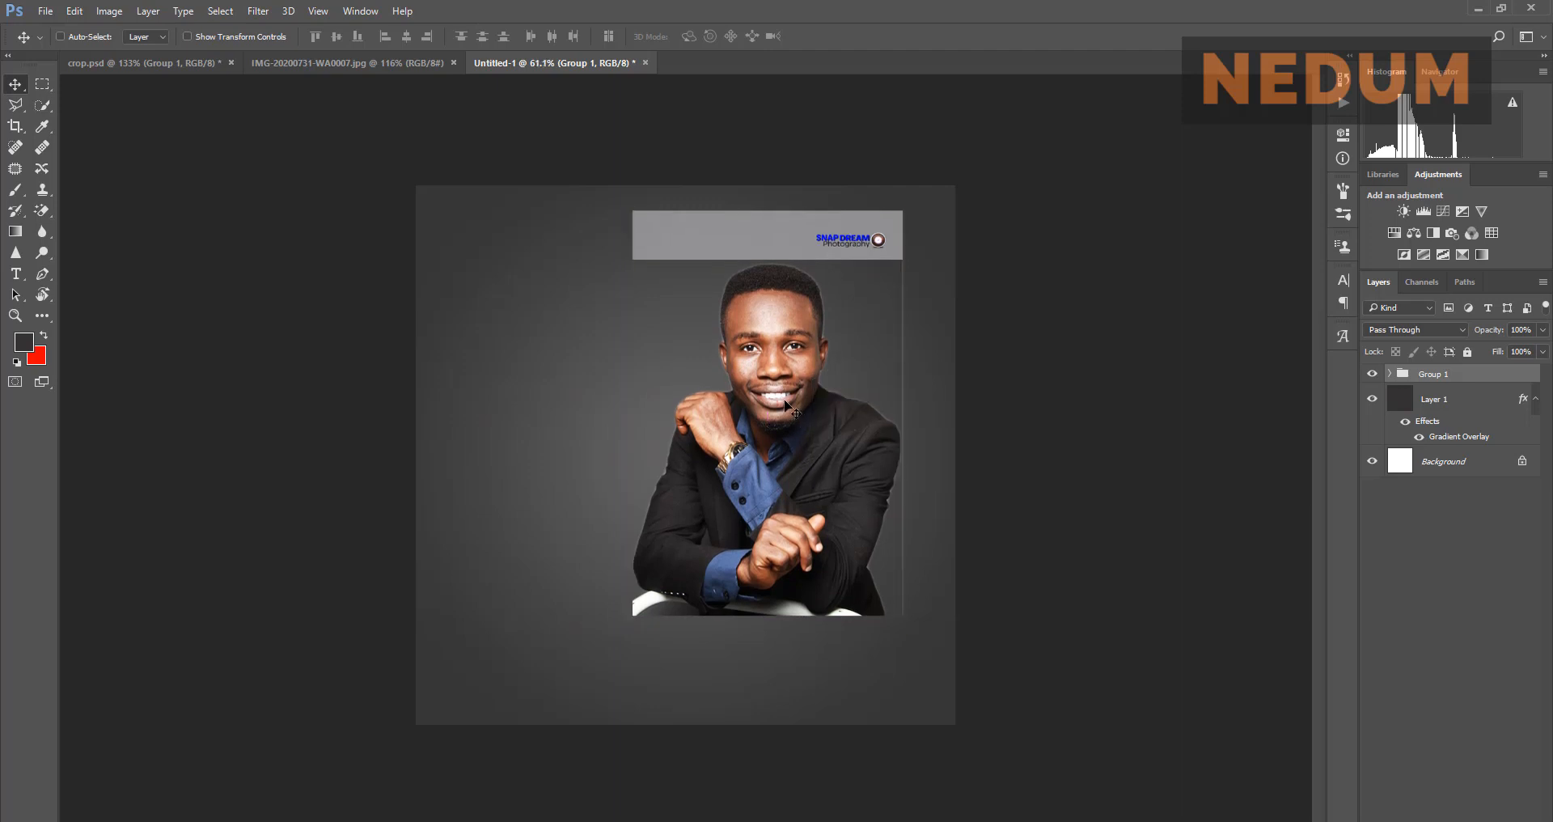
scroll(813, 364, up, 2)
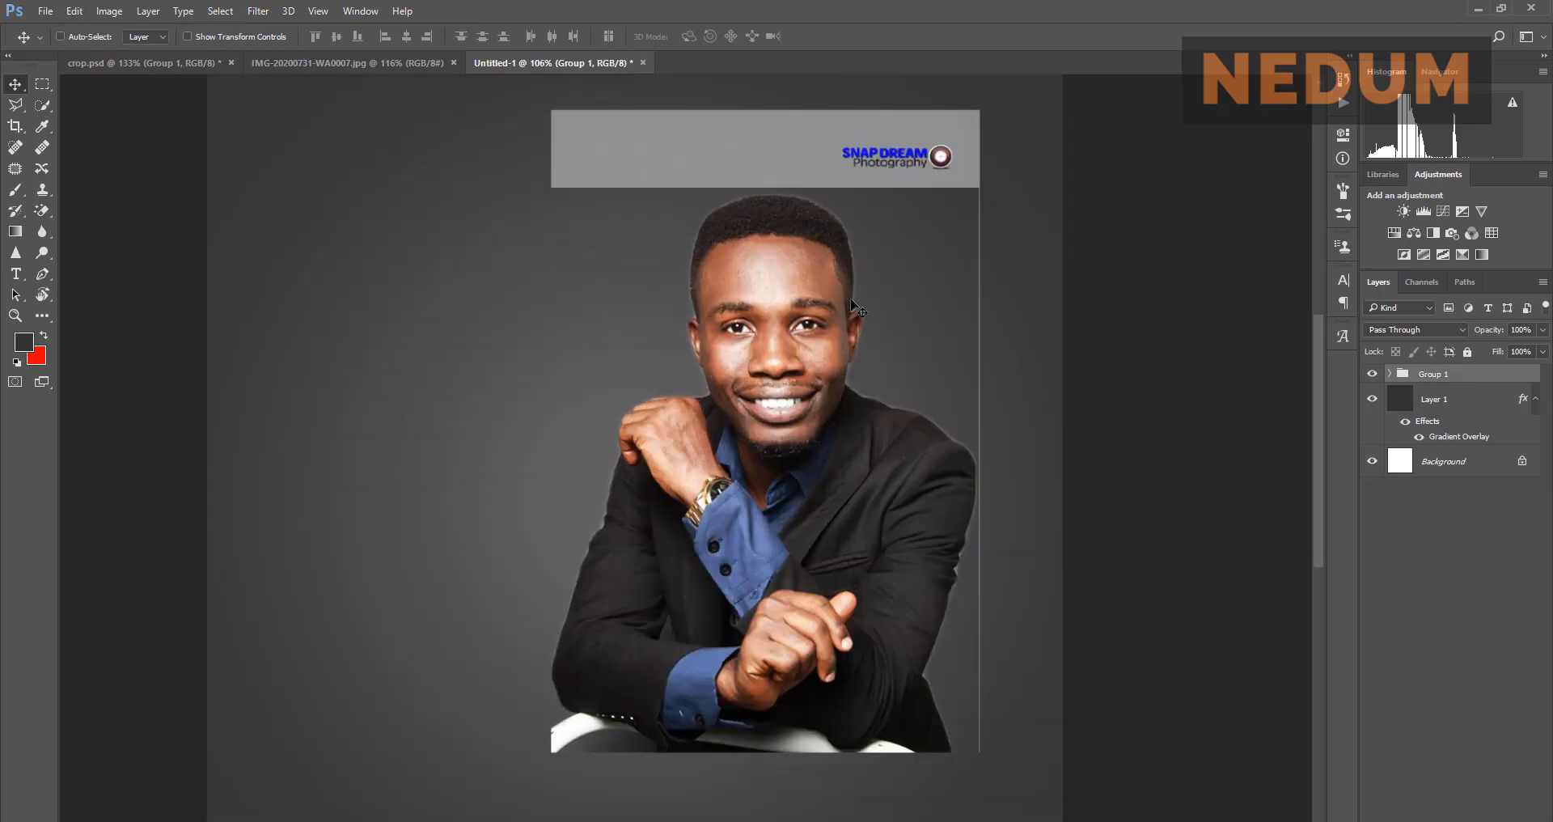
key(ctrl)
key(ctrl+t)
scroll(757, 400, down, 2)
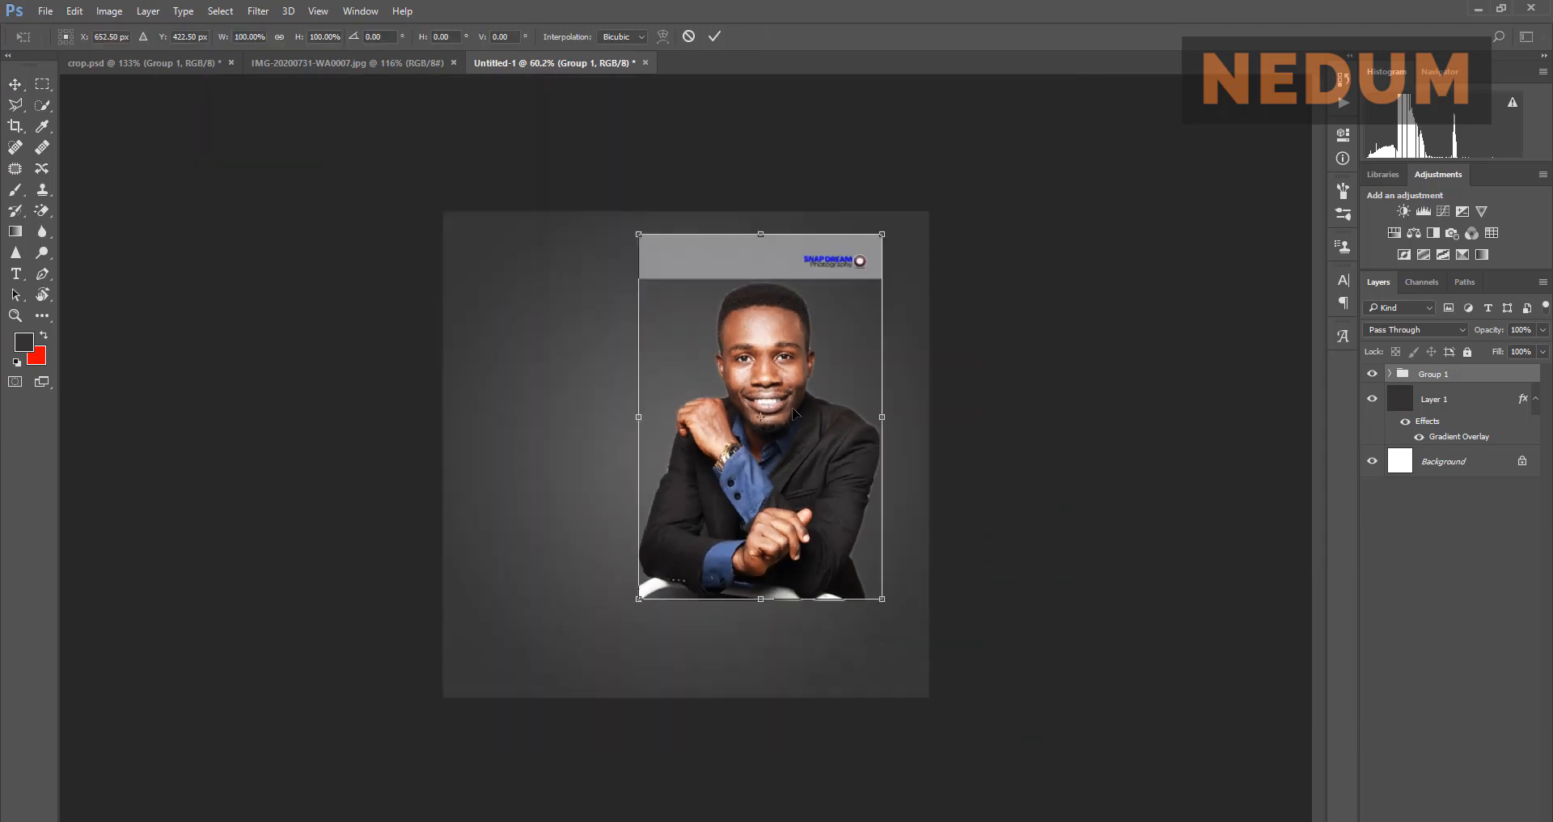
drag(882, 236, 976, 179)
drag(849, 366, 848, 403)
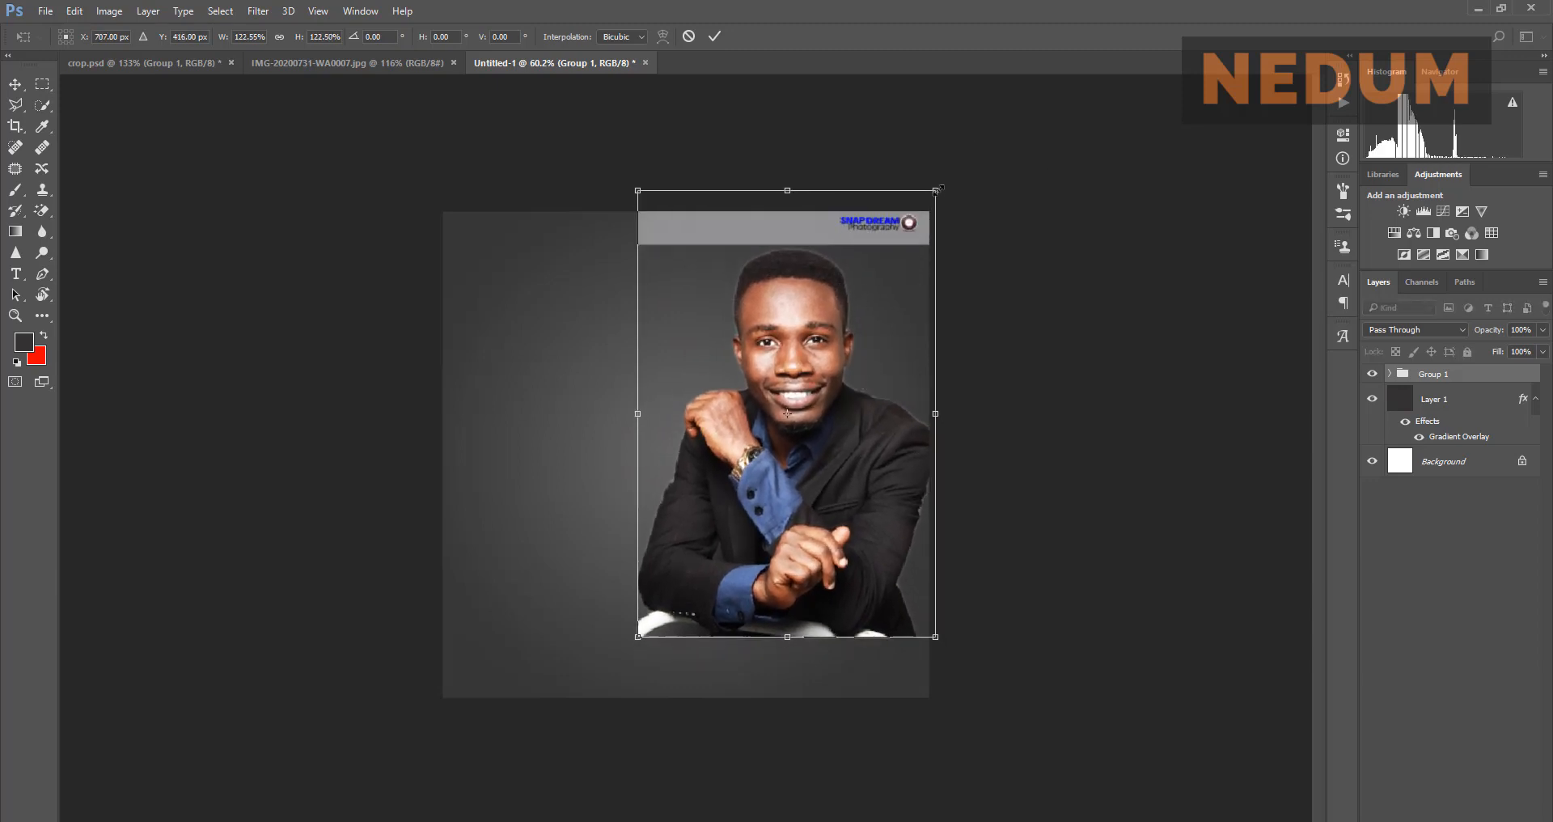
drag(939, 189, 963, 148)
mouse_move(866, 415)
mouse_down()
mouse_move(842, 441)
mouse_move(843, 415)
mouse_up()
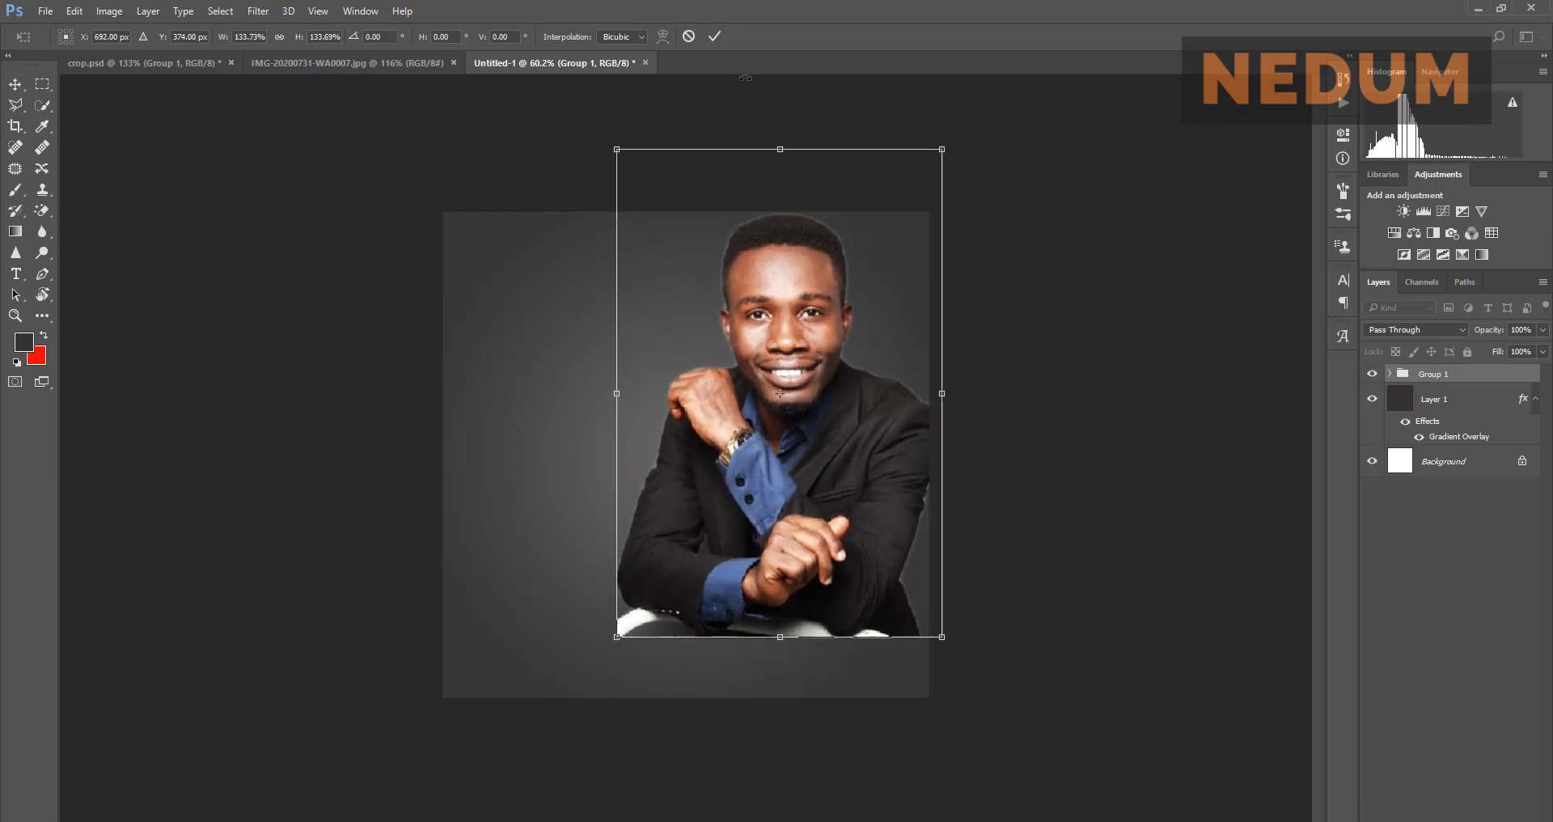
click(716, 35)
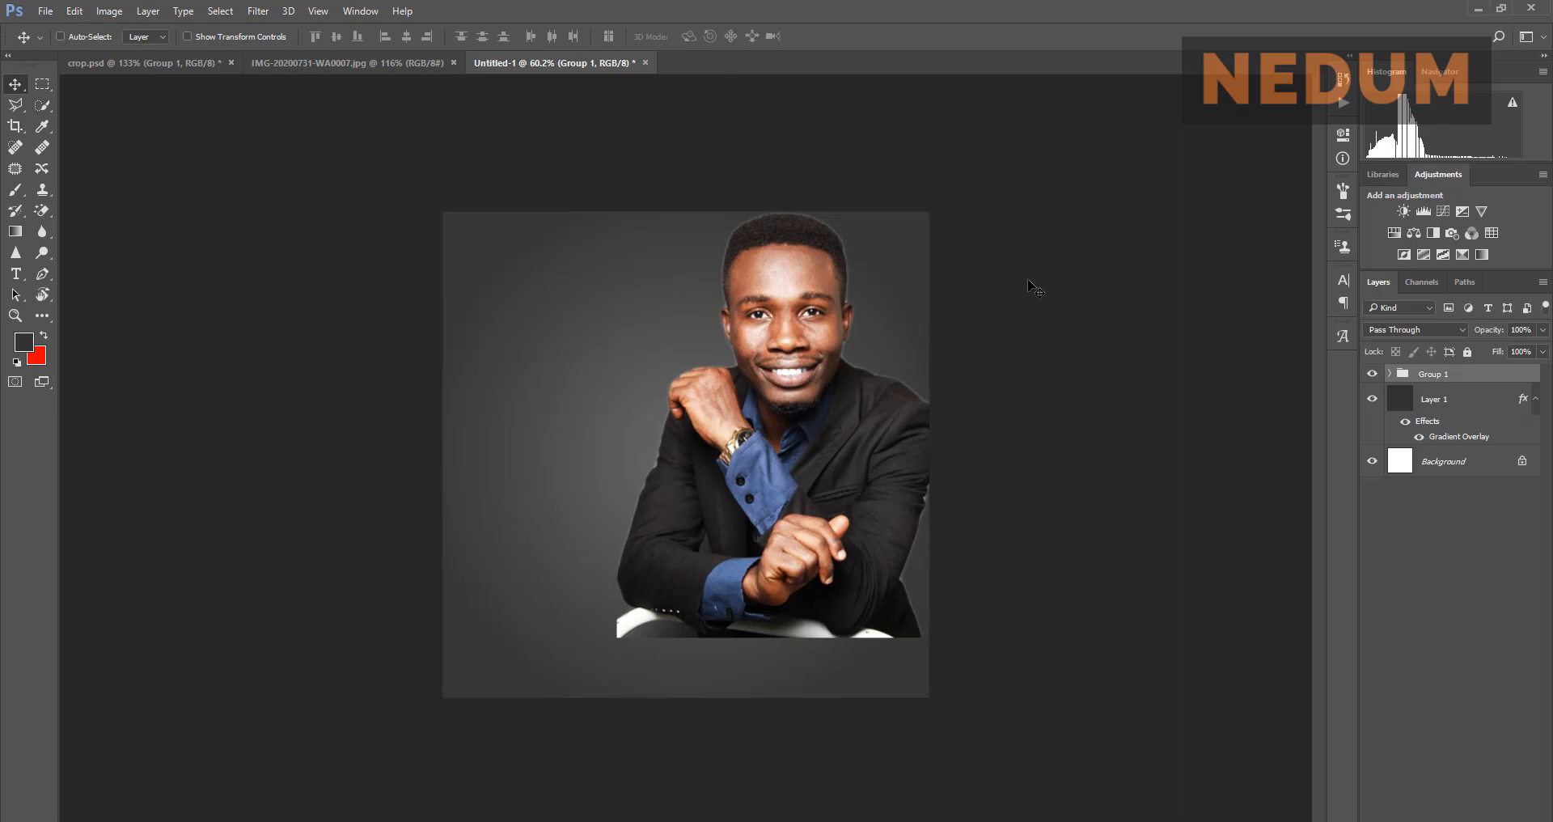
click(365, 64)
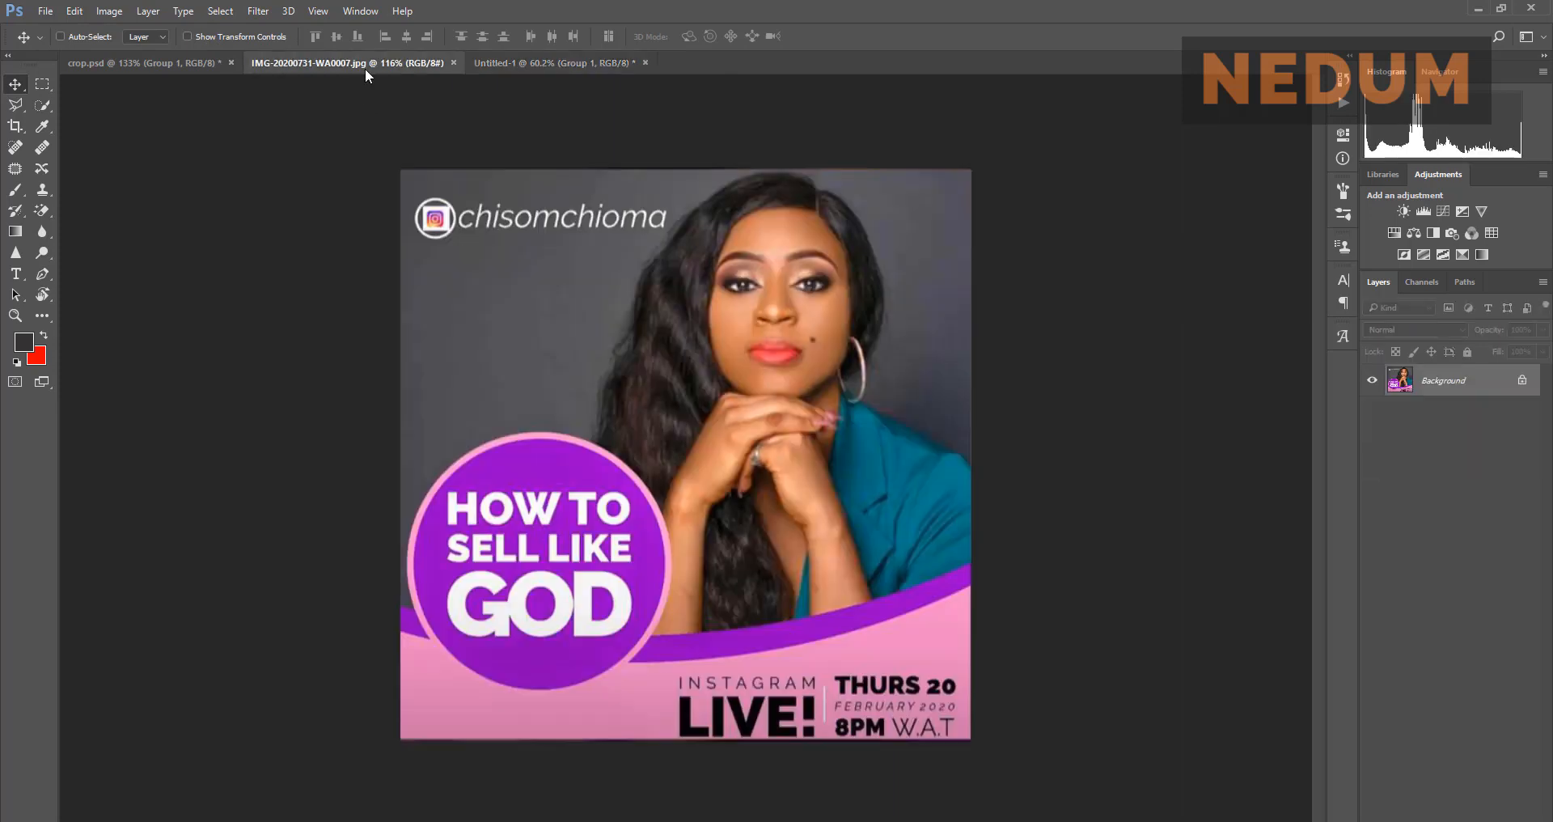
click(587, 61)
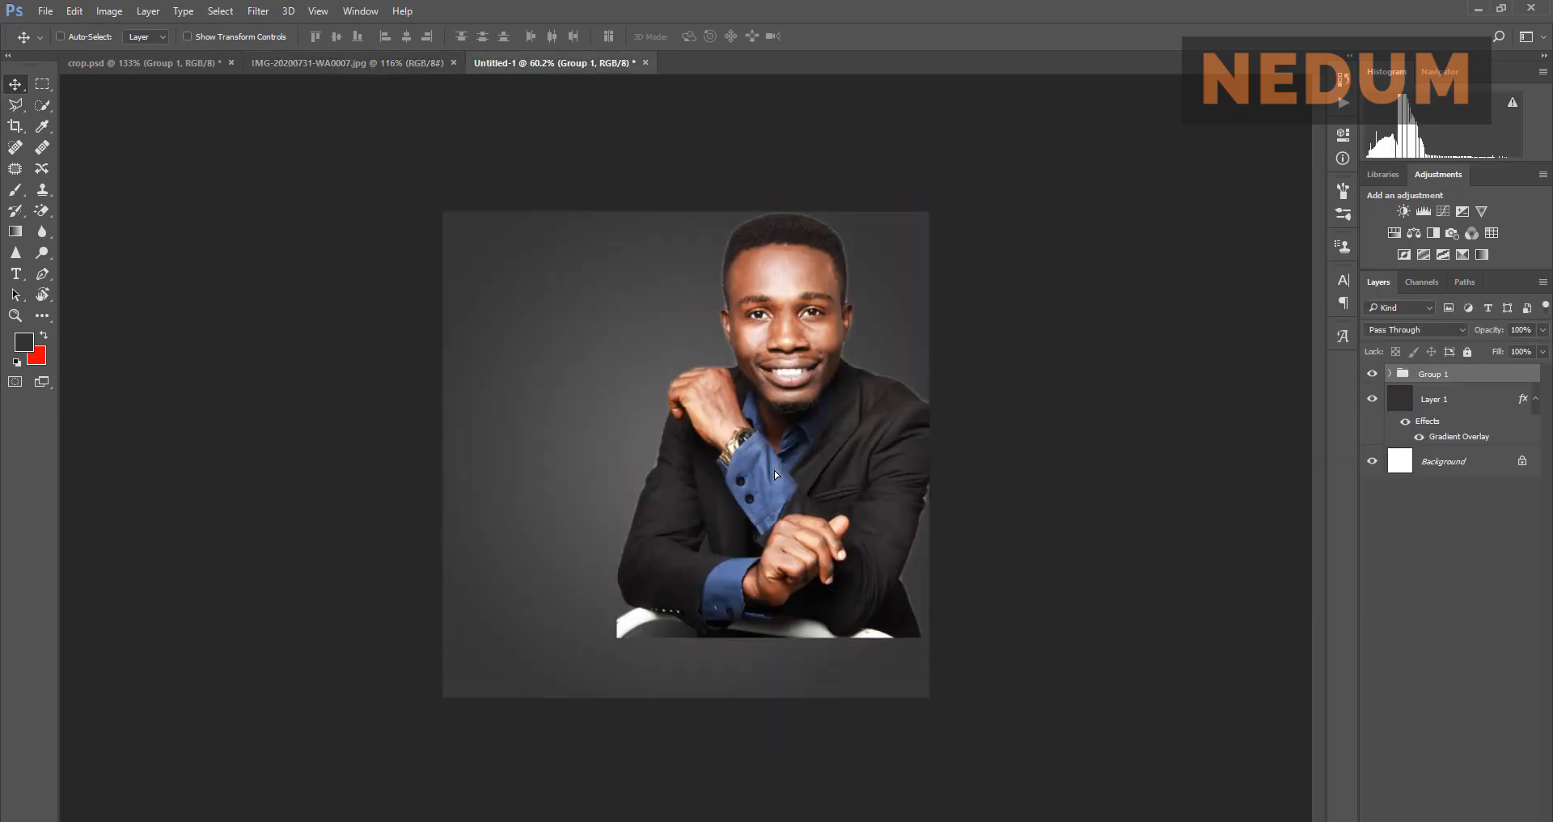
drag(774, 469, 772, 471)
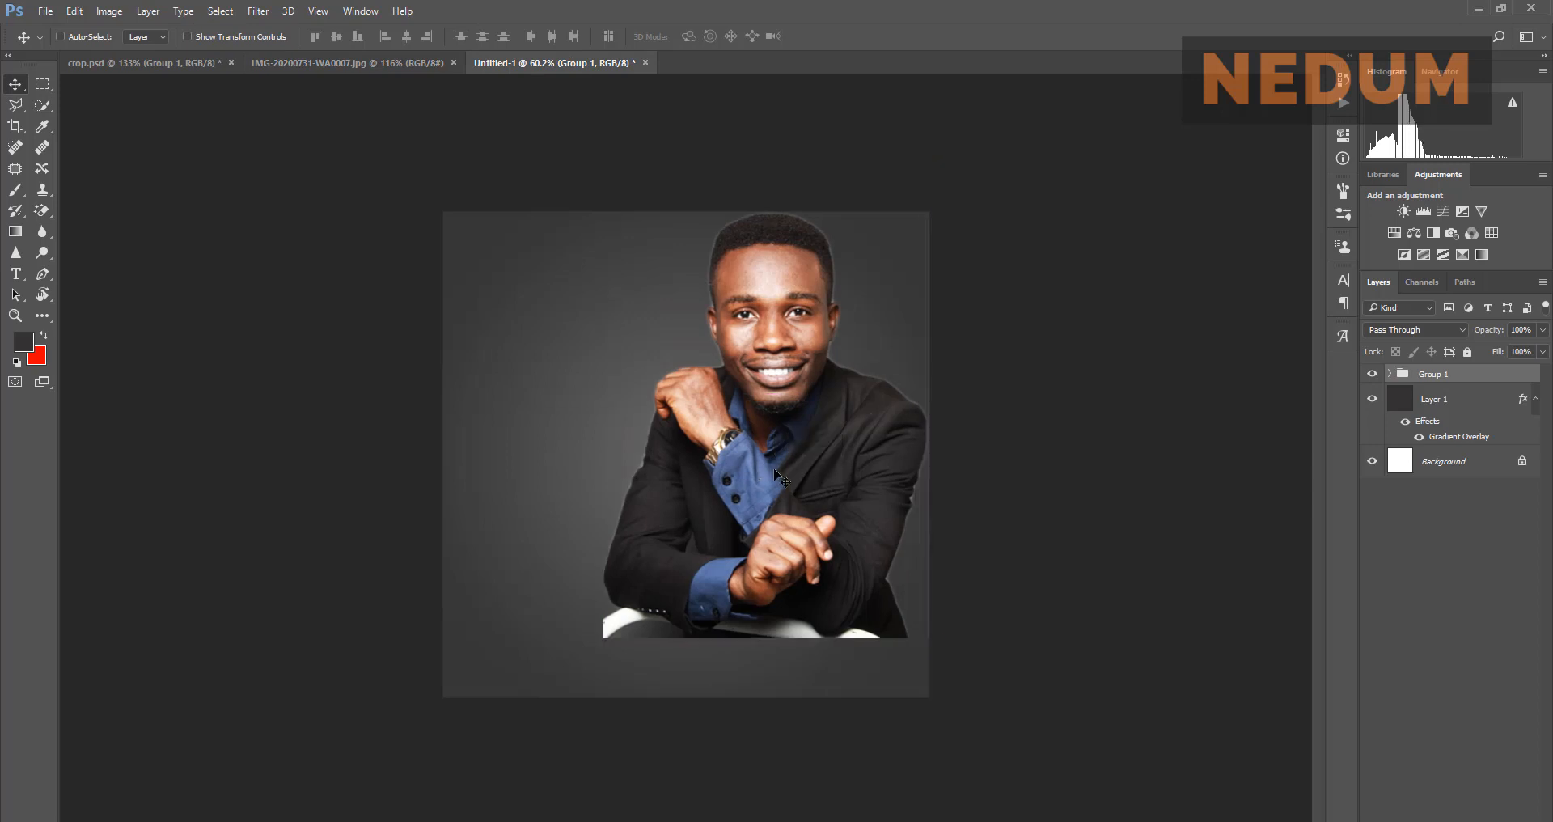
click(414, 64)
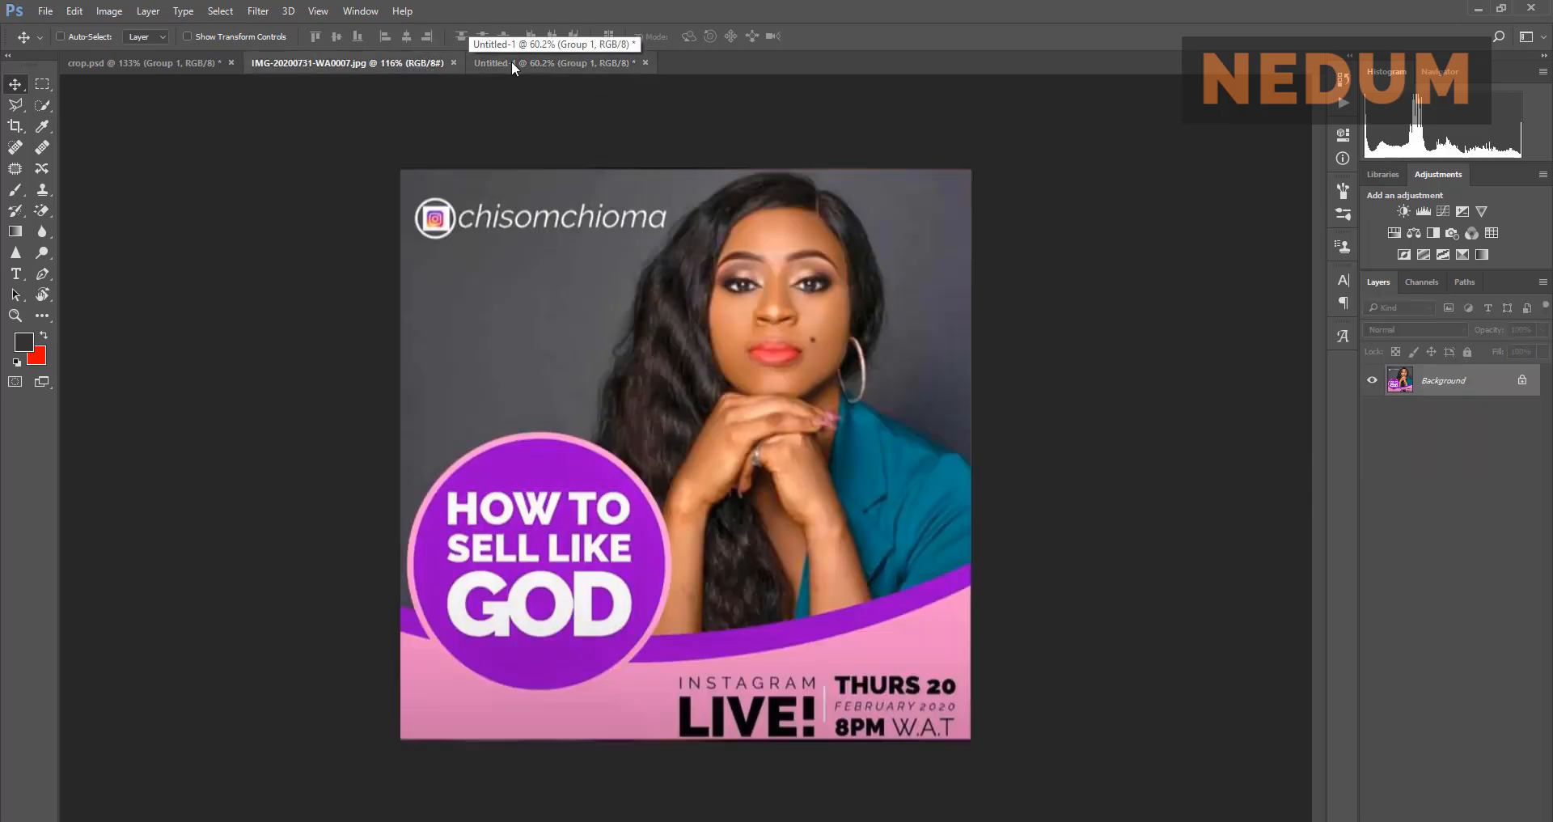
click(512, 62)
click(388, 63)
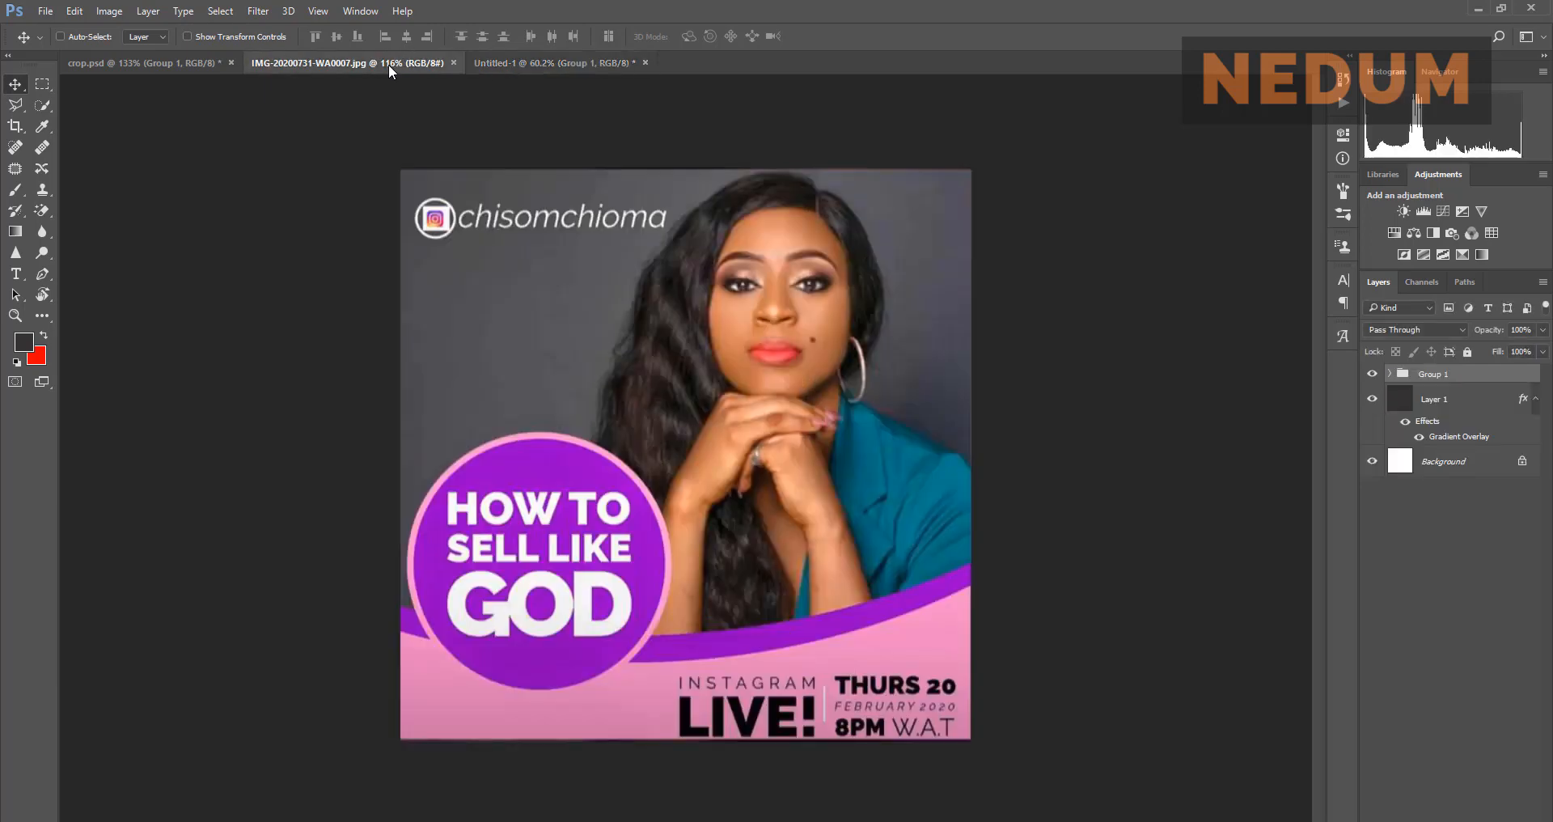
click(538, 63)
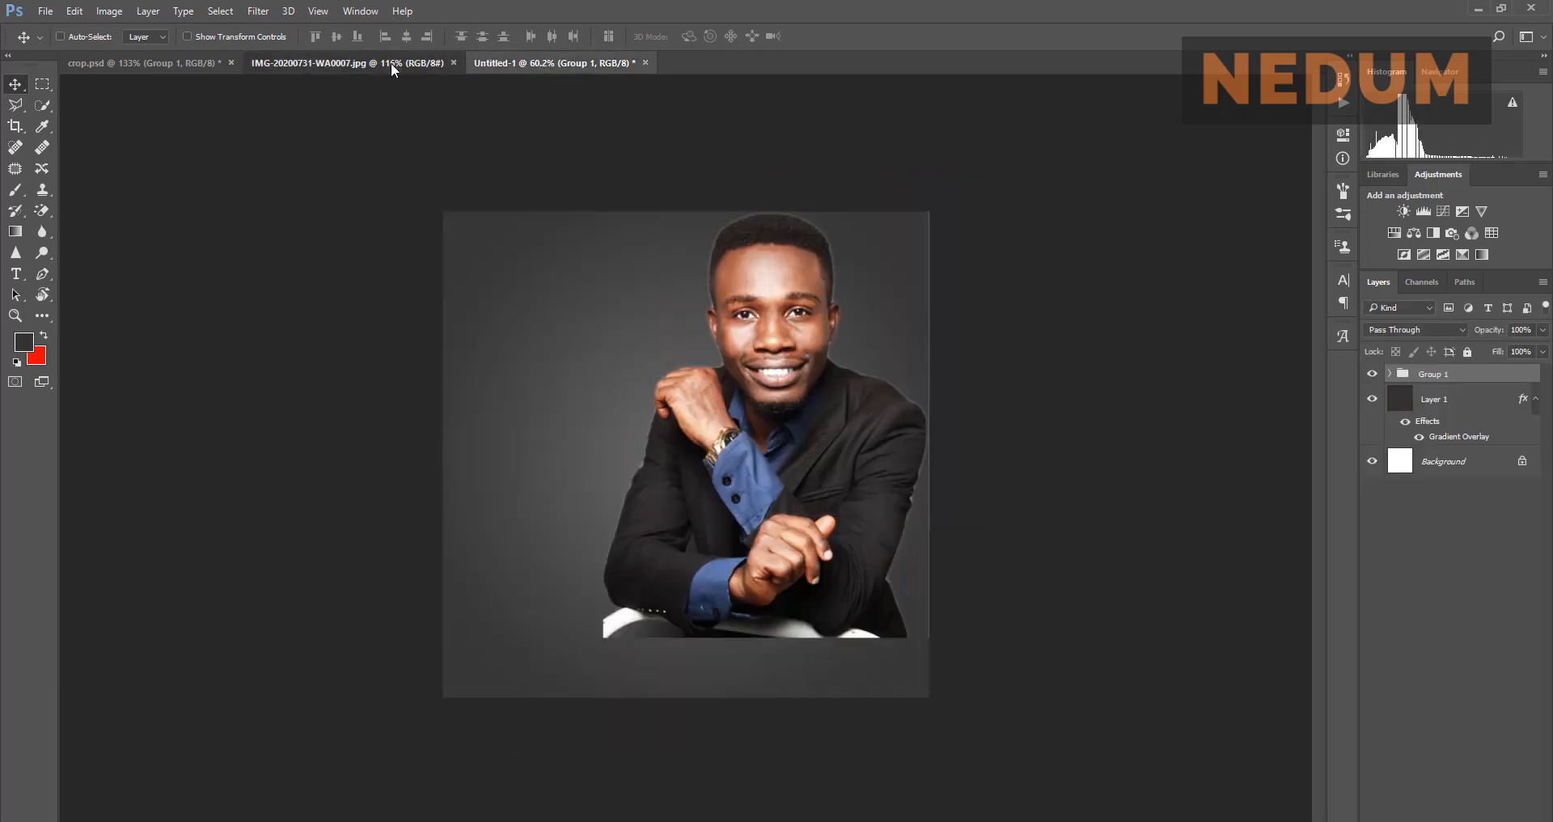
click(391, 64)
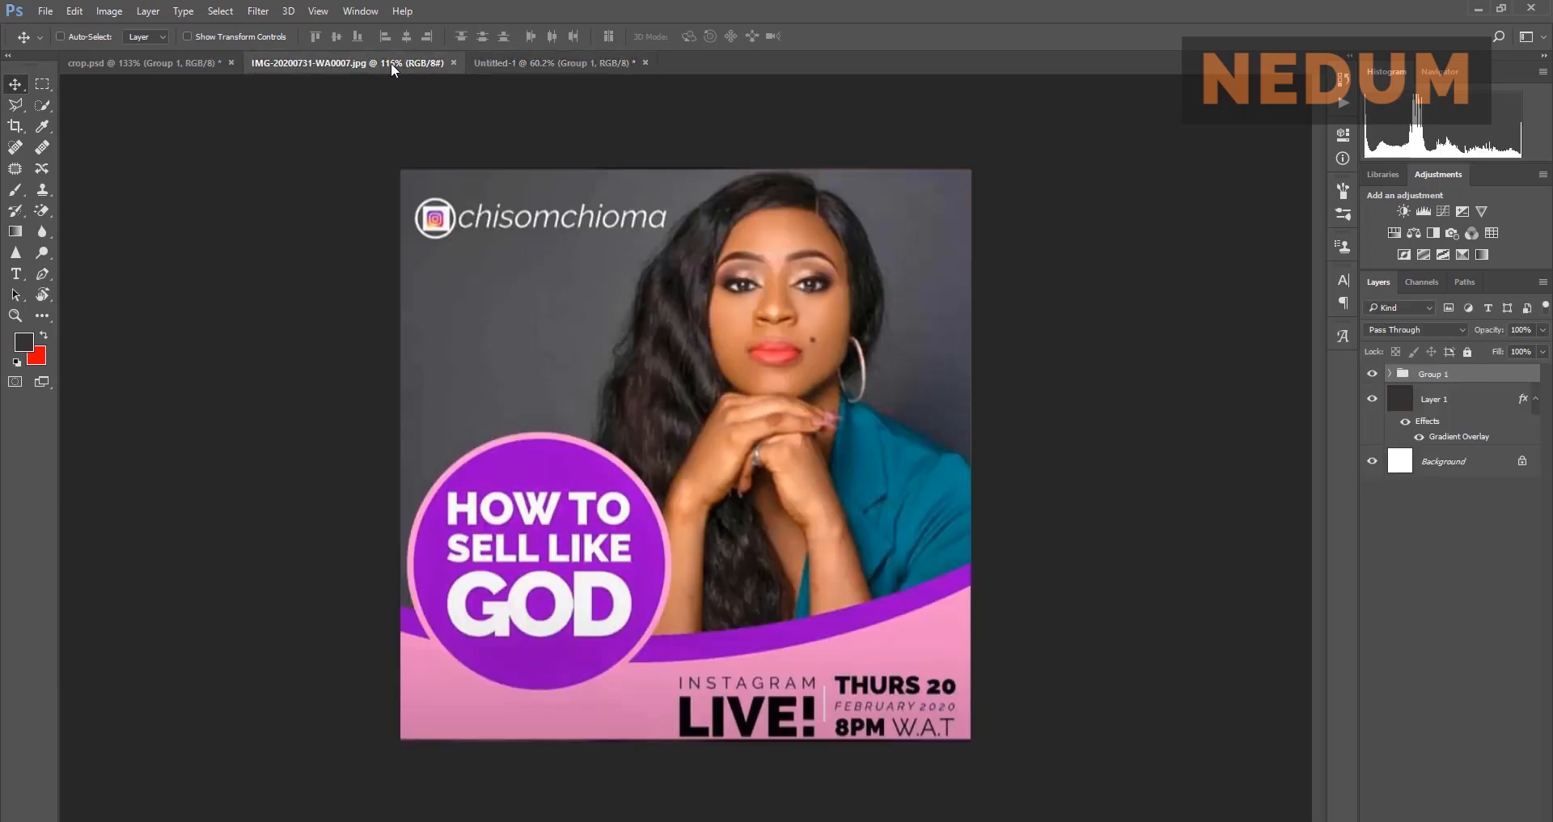
click(566, 63)
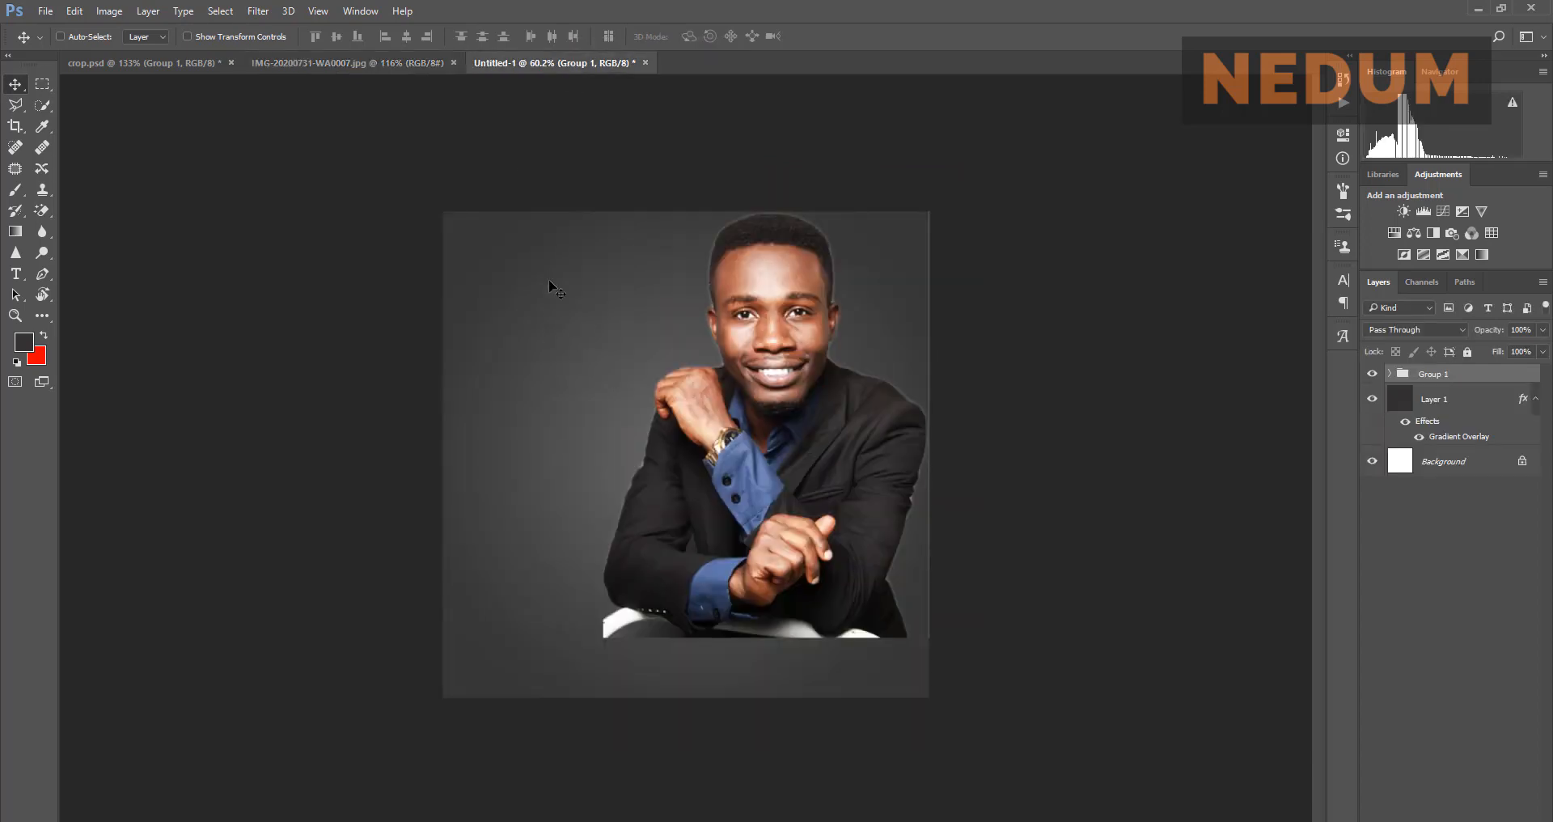
click(399, 62)
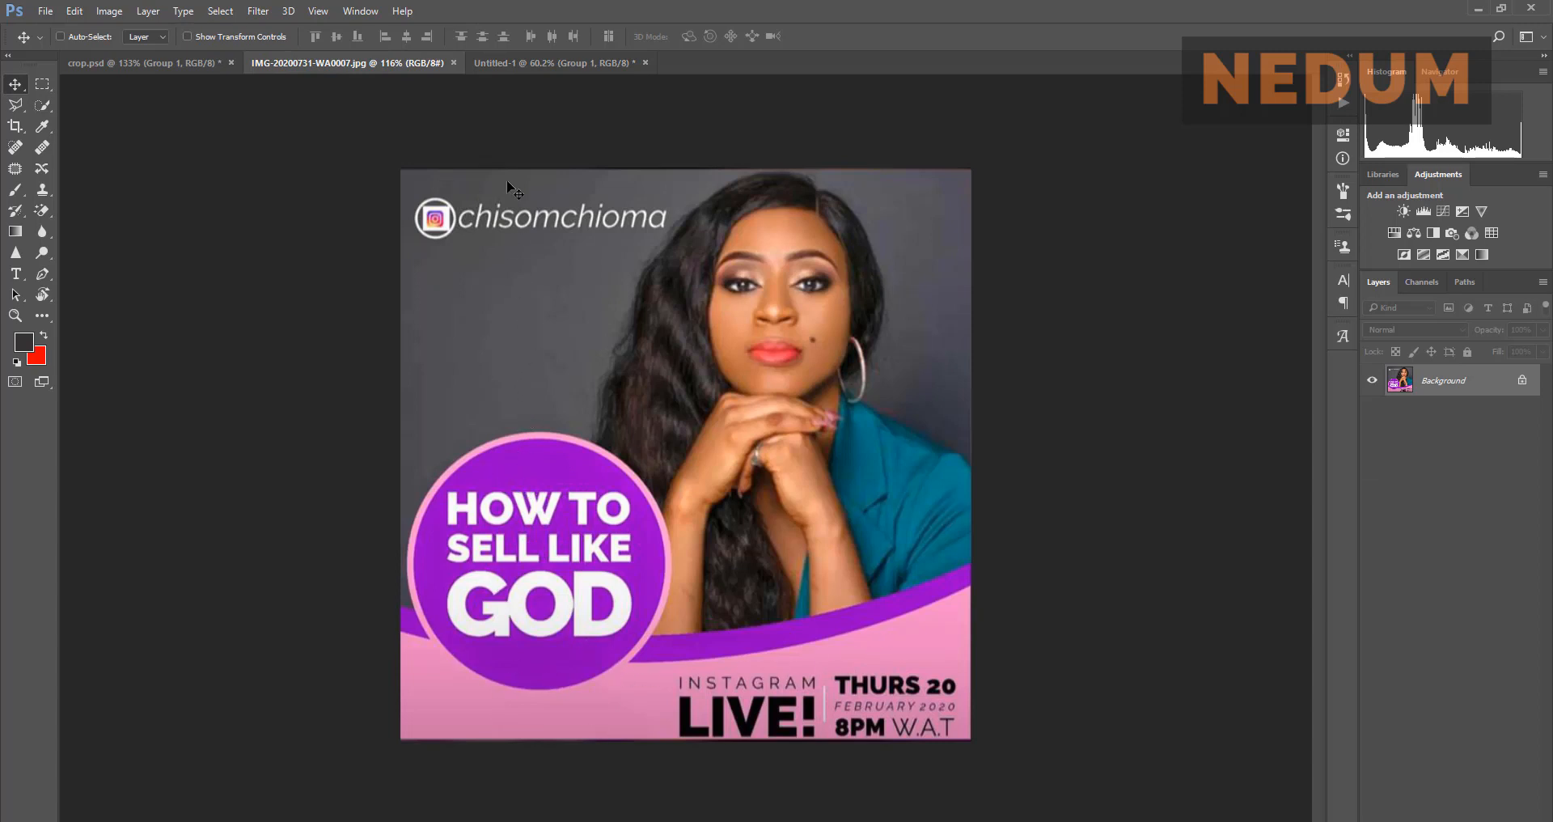
click(524, 63)
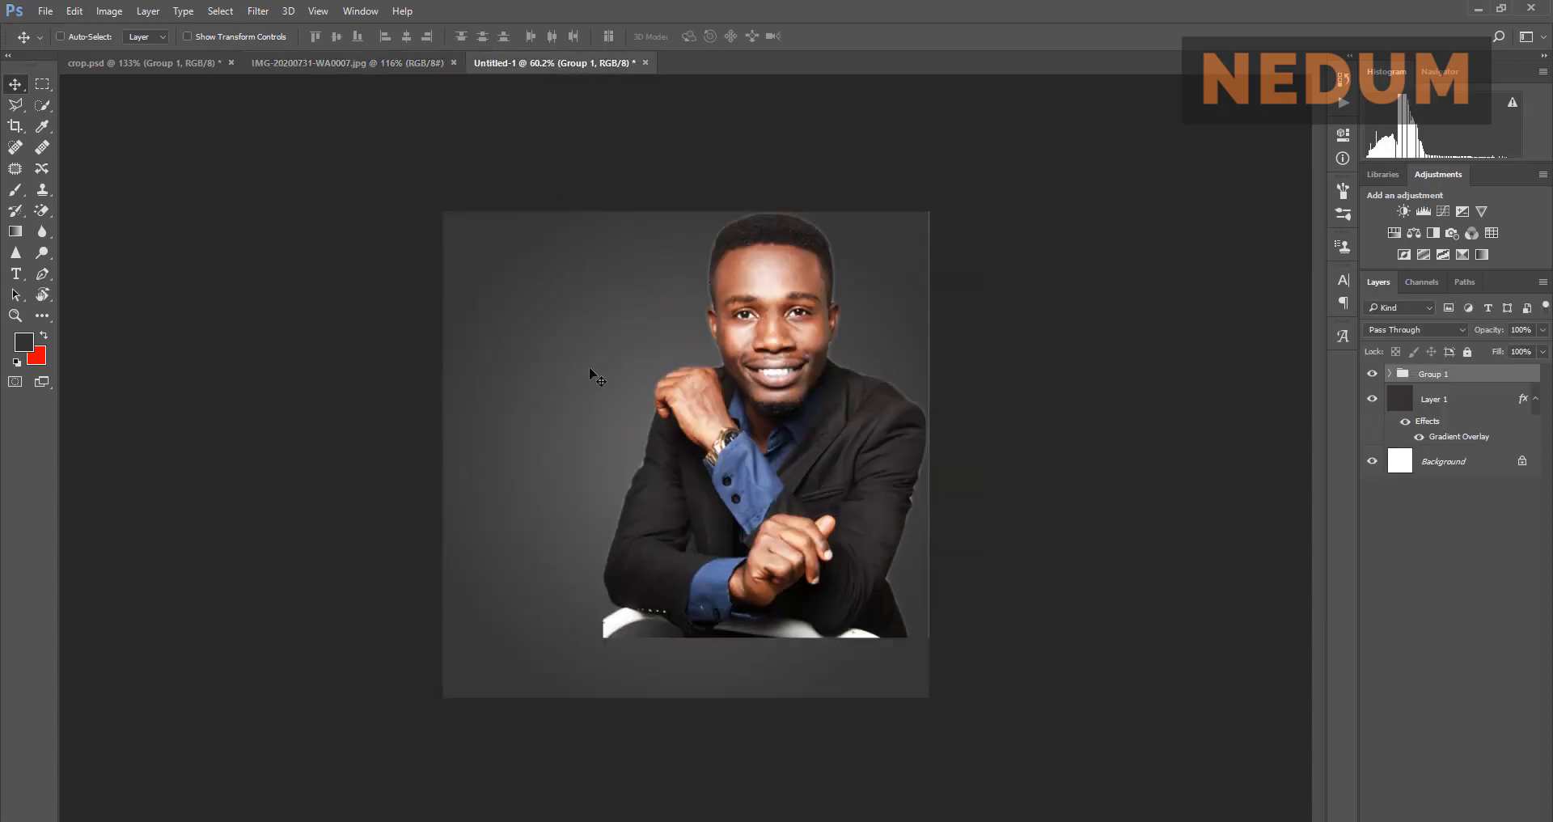
scroll(590, 369, up, 3)
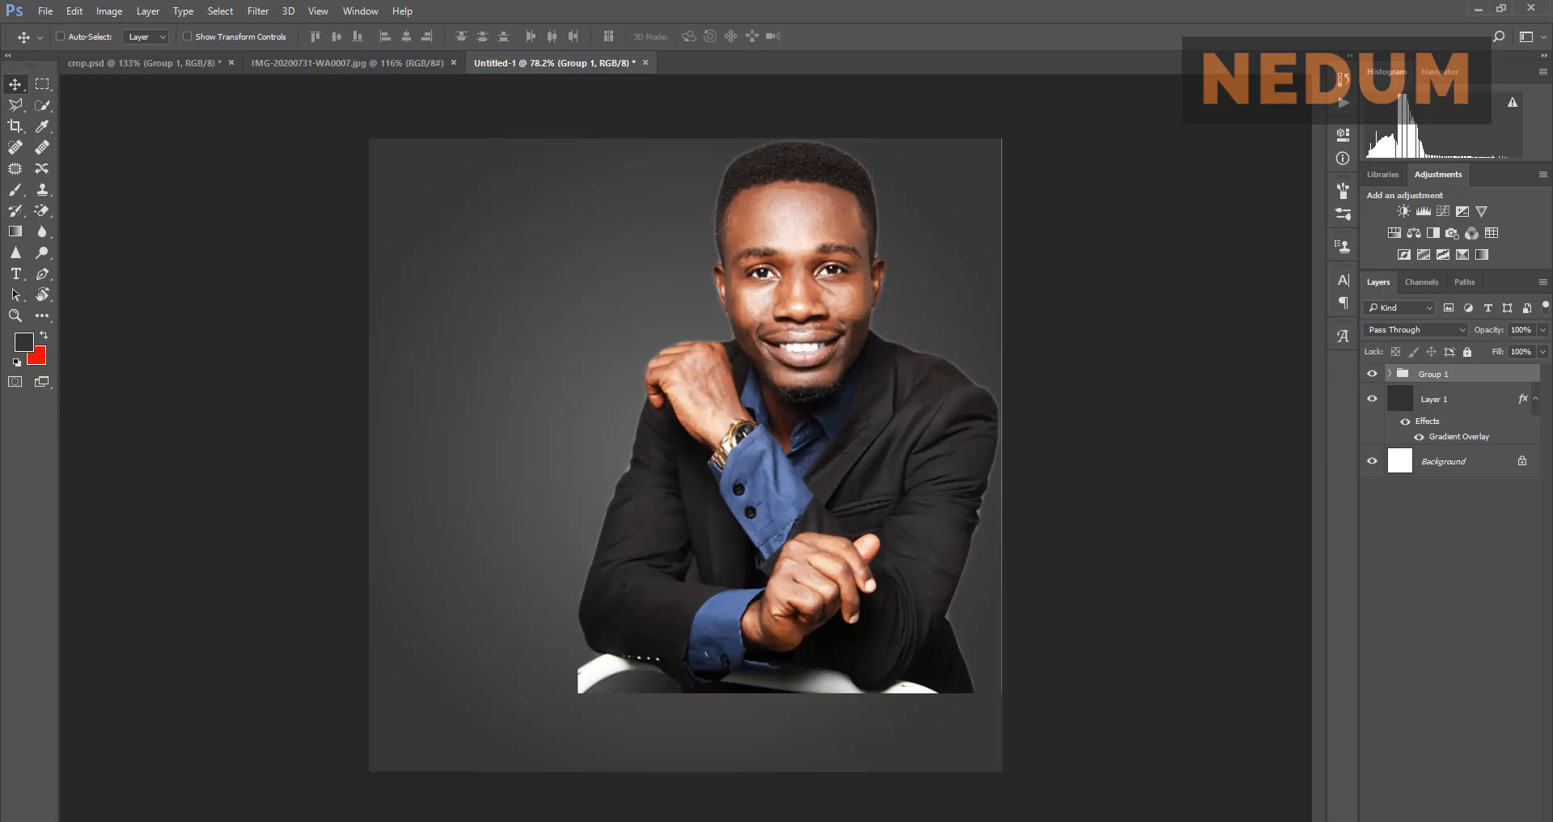
Step: Add a new empty Layer 2 and choose the Pen tool
key(ctrl+shift+alt+n)
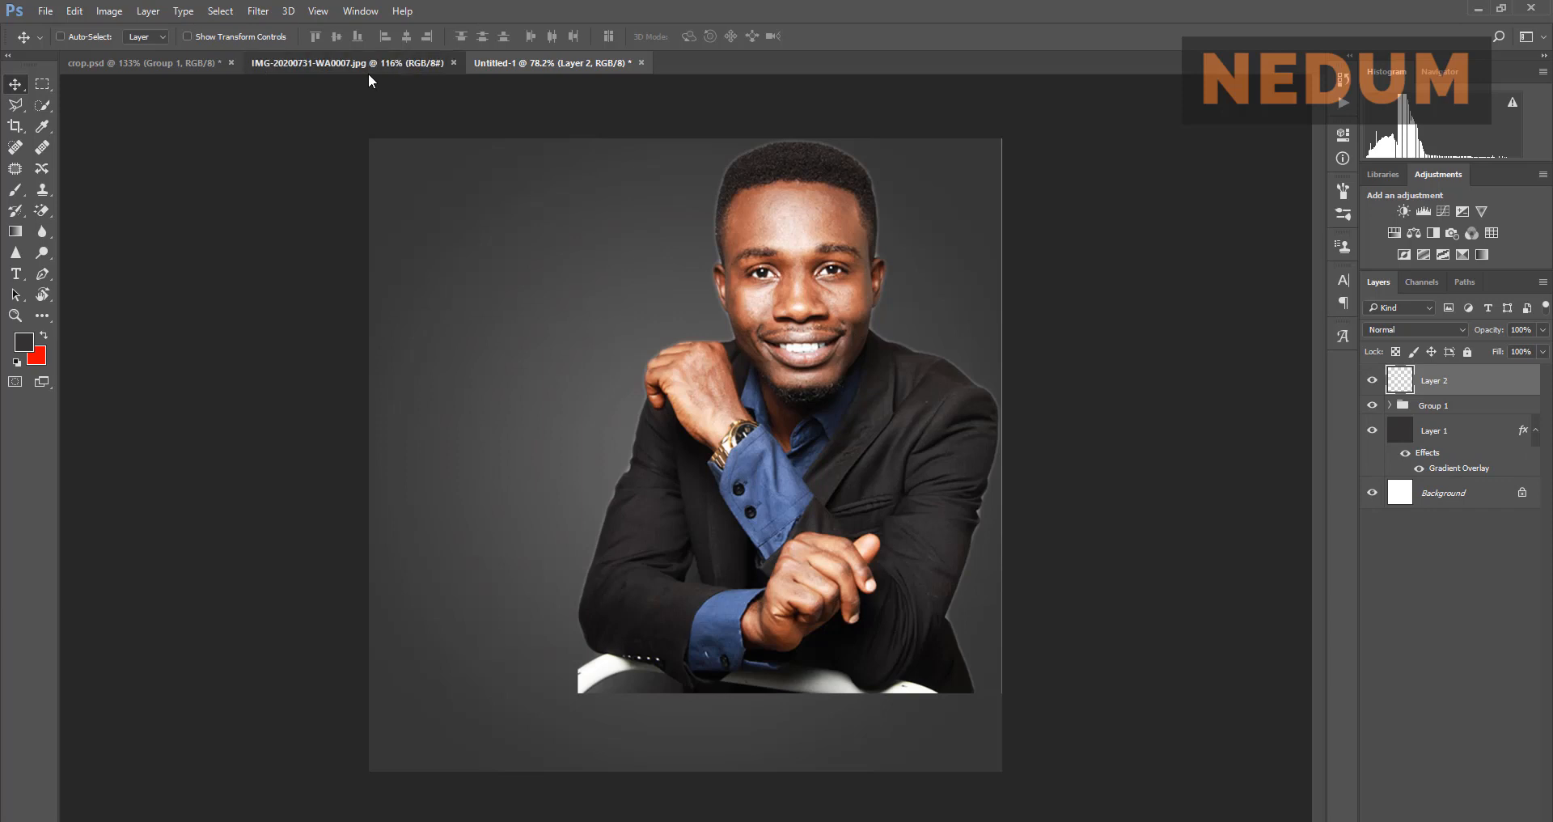
click(369, 71)
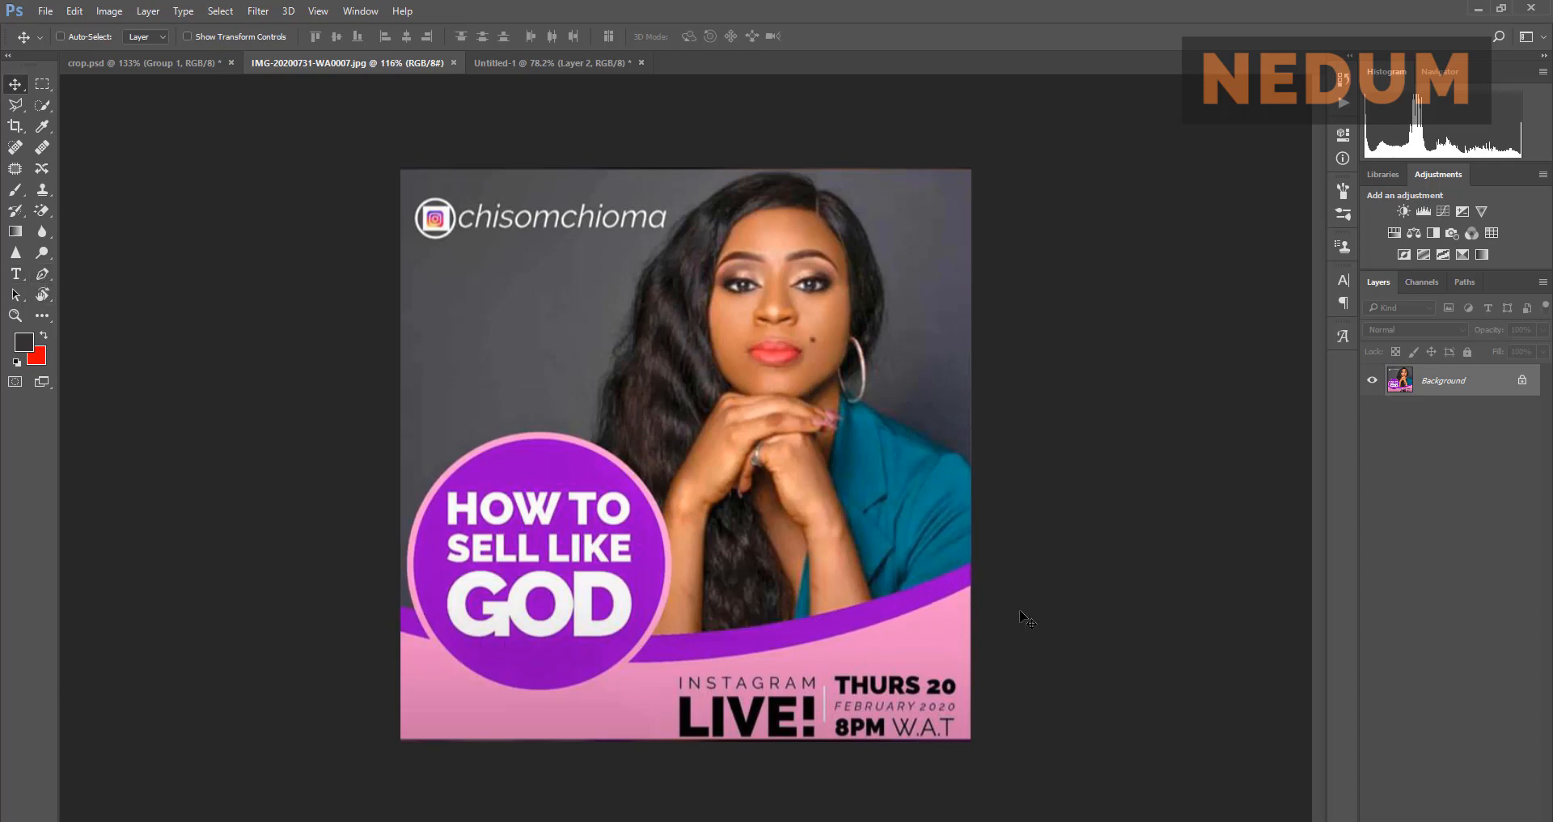
click(52, 275)
click(537, 62)
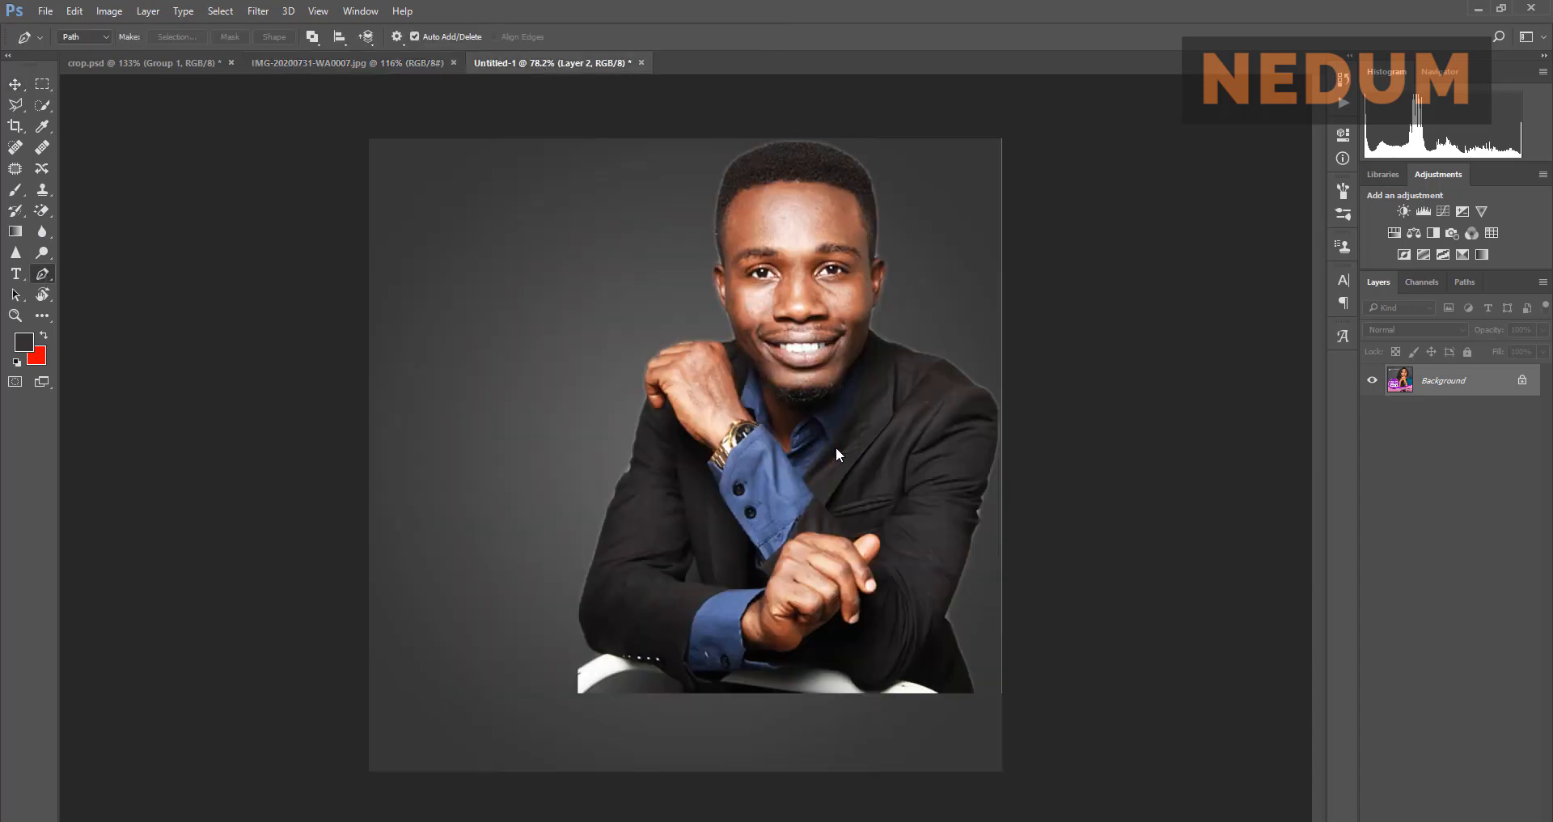
Step: Draw a closed curved Work Path sweeping across the bottom of the canvas, like the reference band
click(1003, 554)
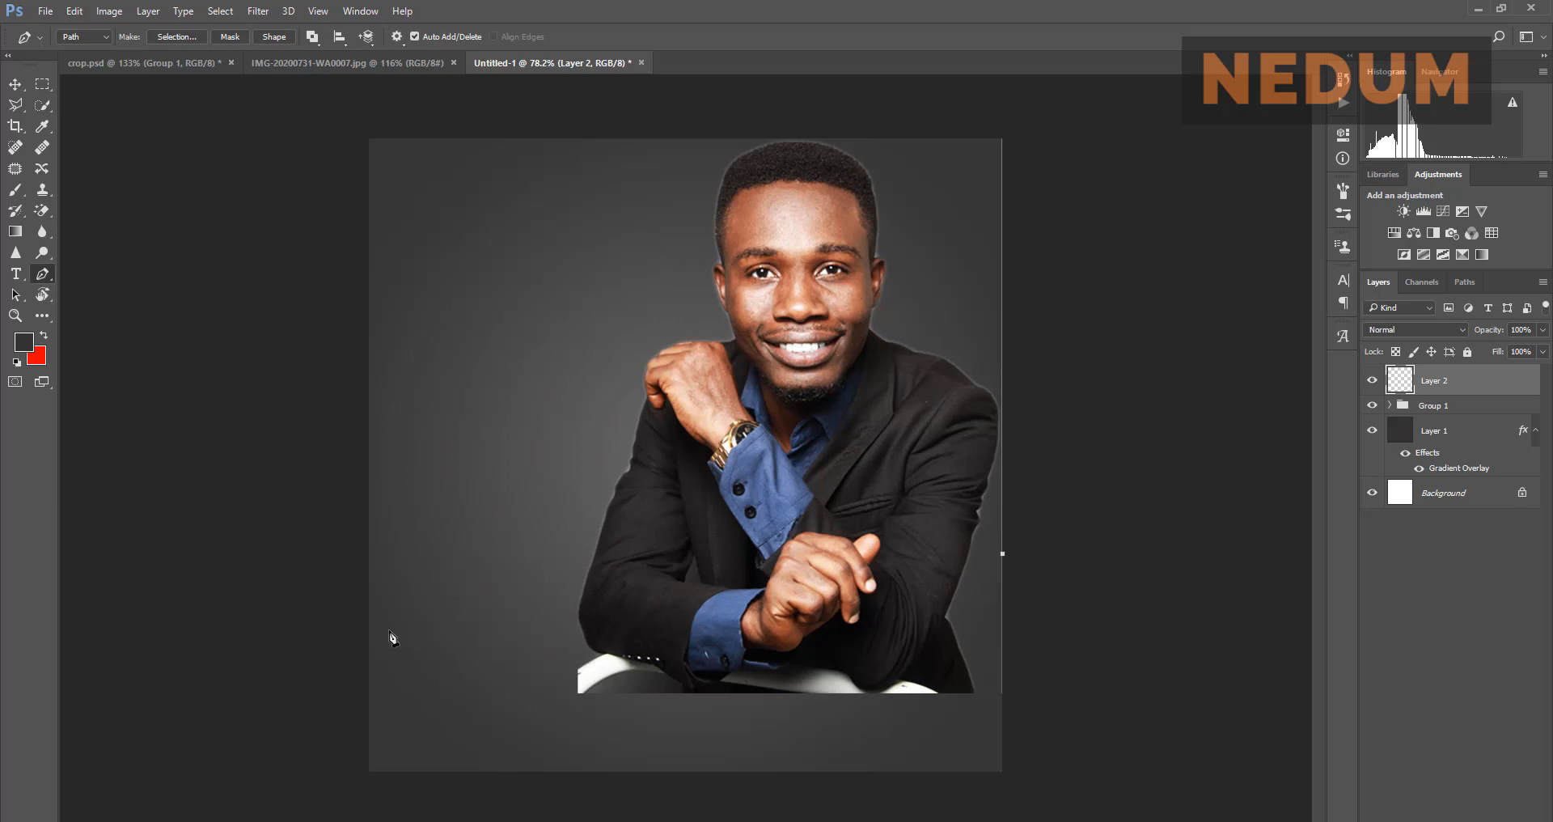
drag(370, 620, 80, 509)
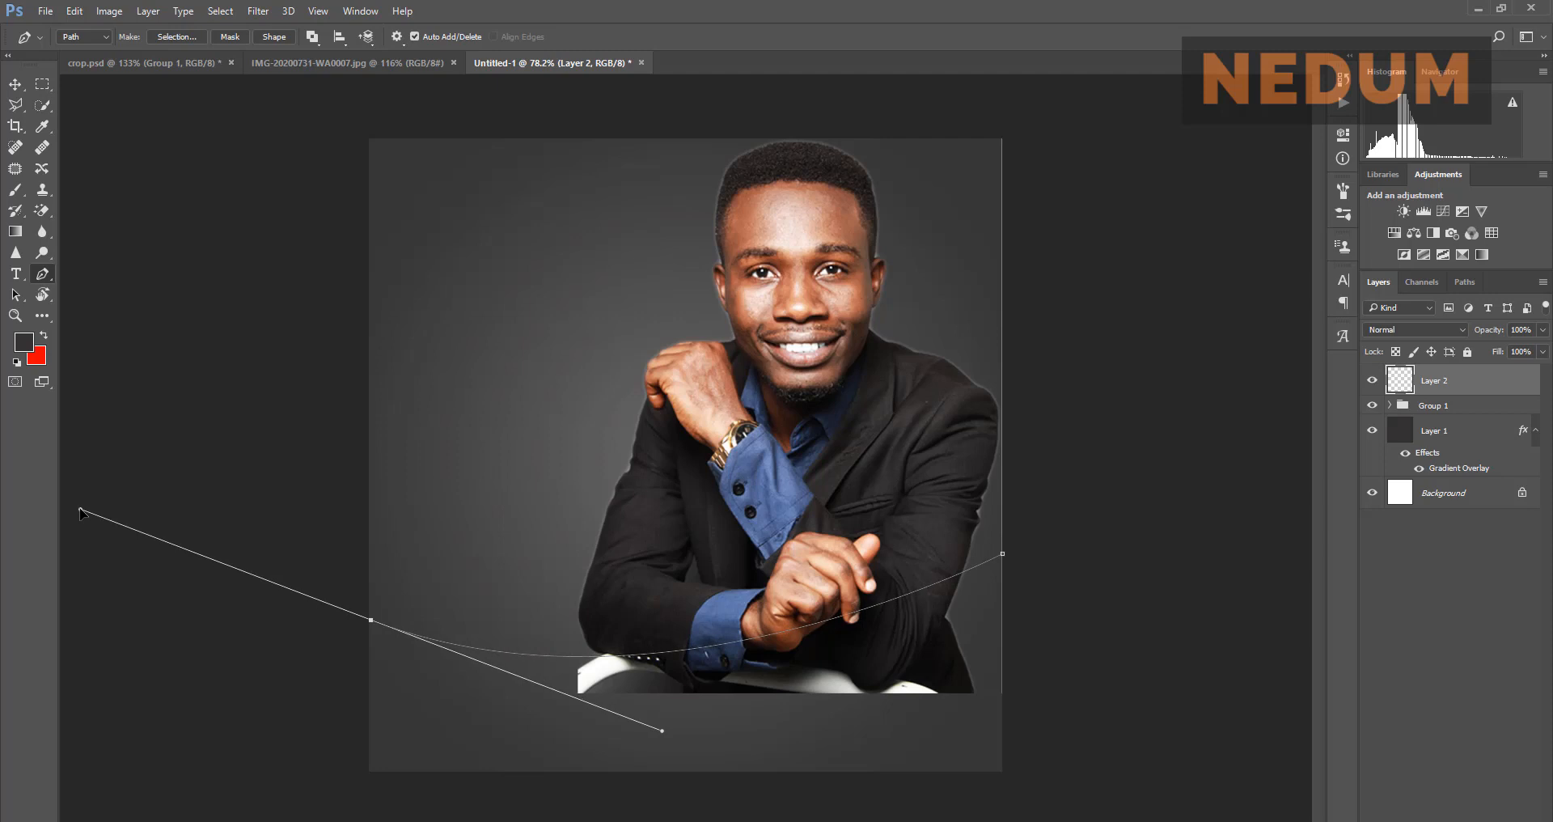
click(353, 65)
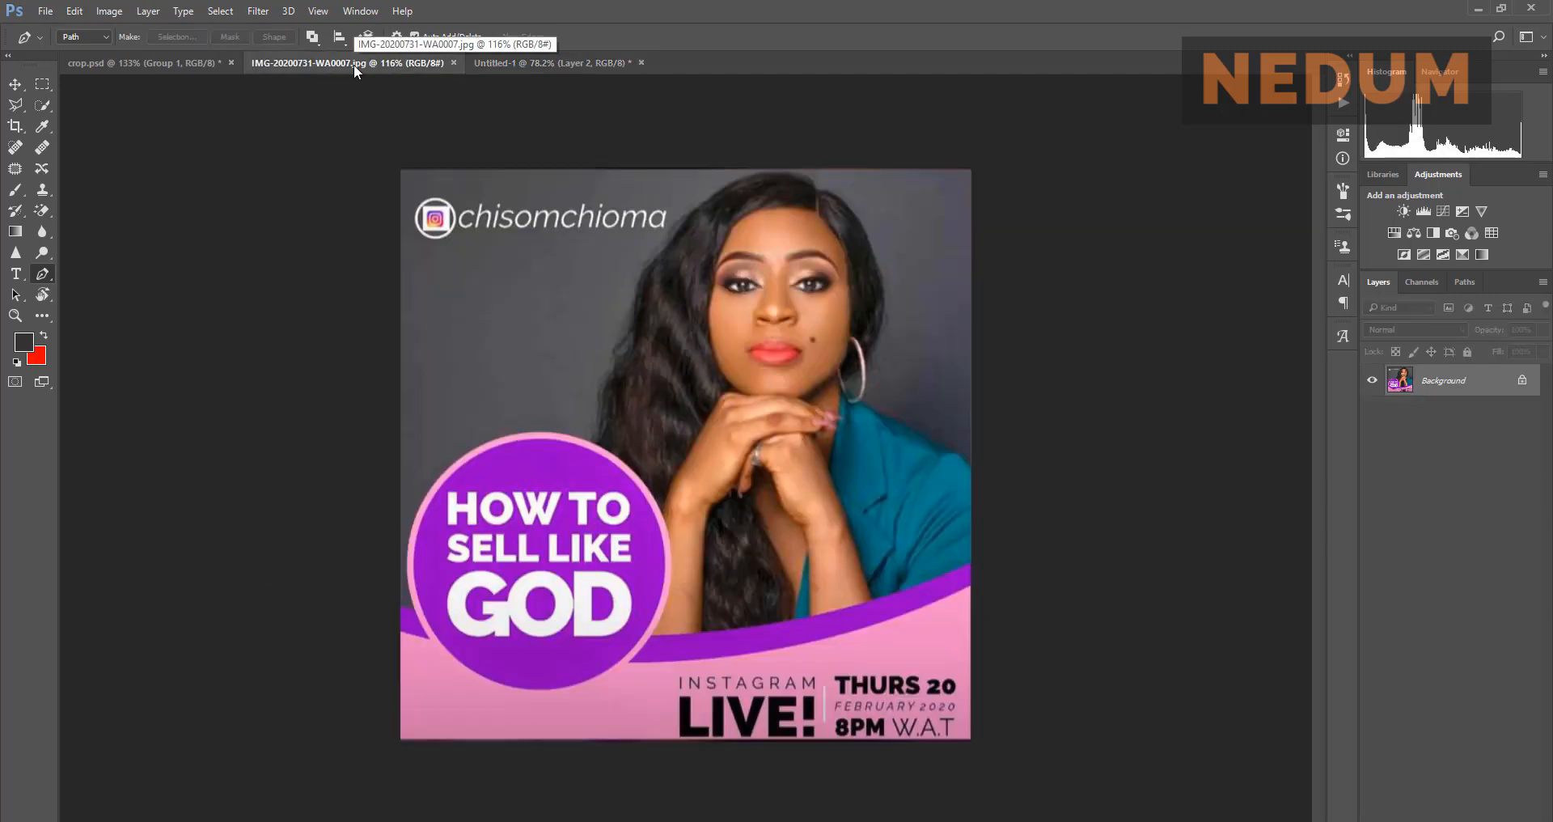
click(521, 62)
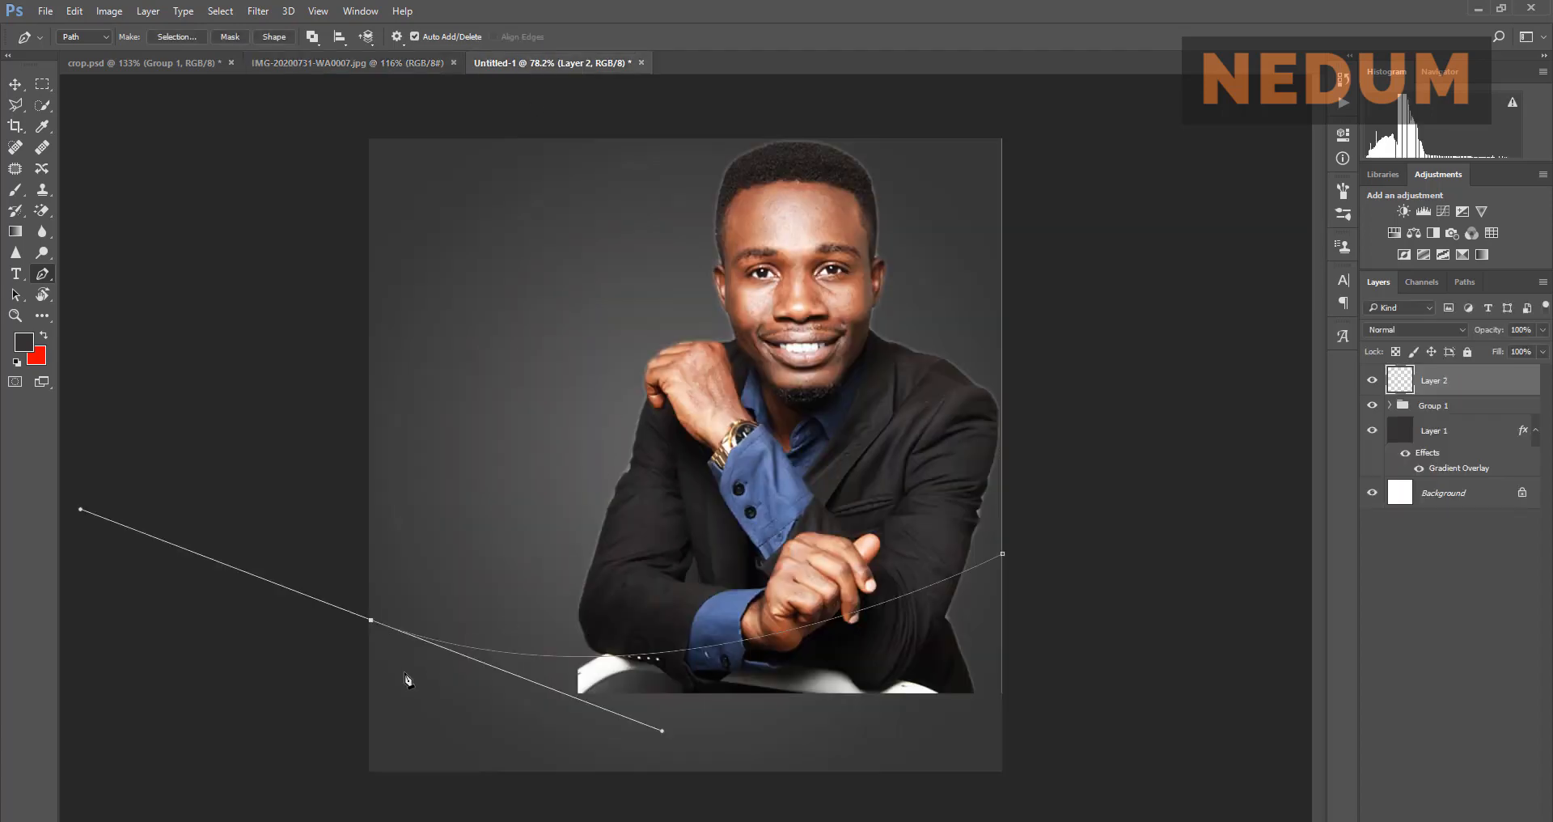
click(368, 773)
drag(81, 509, 367, 618)
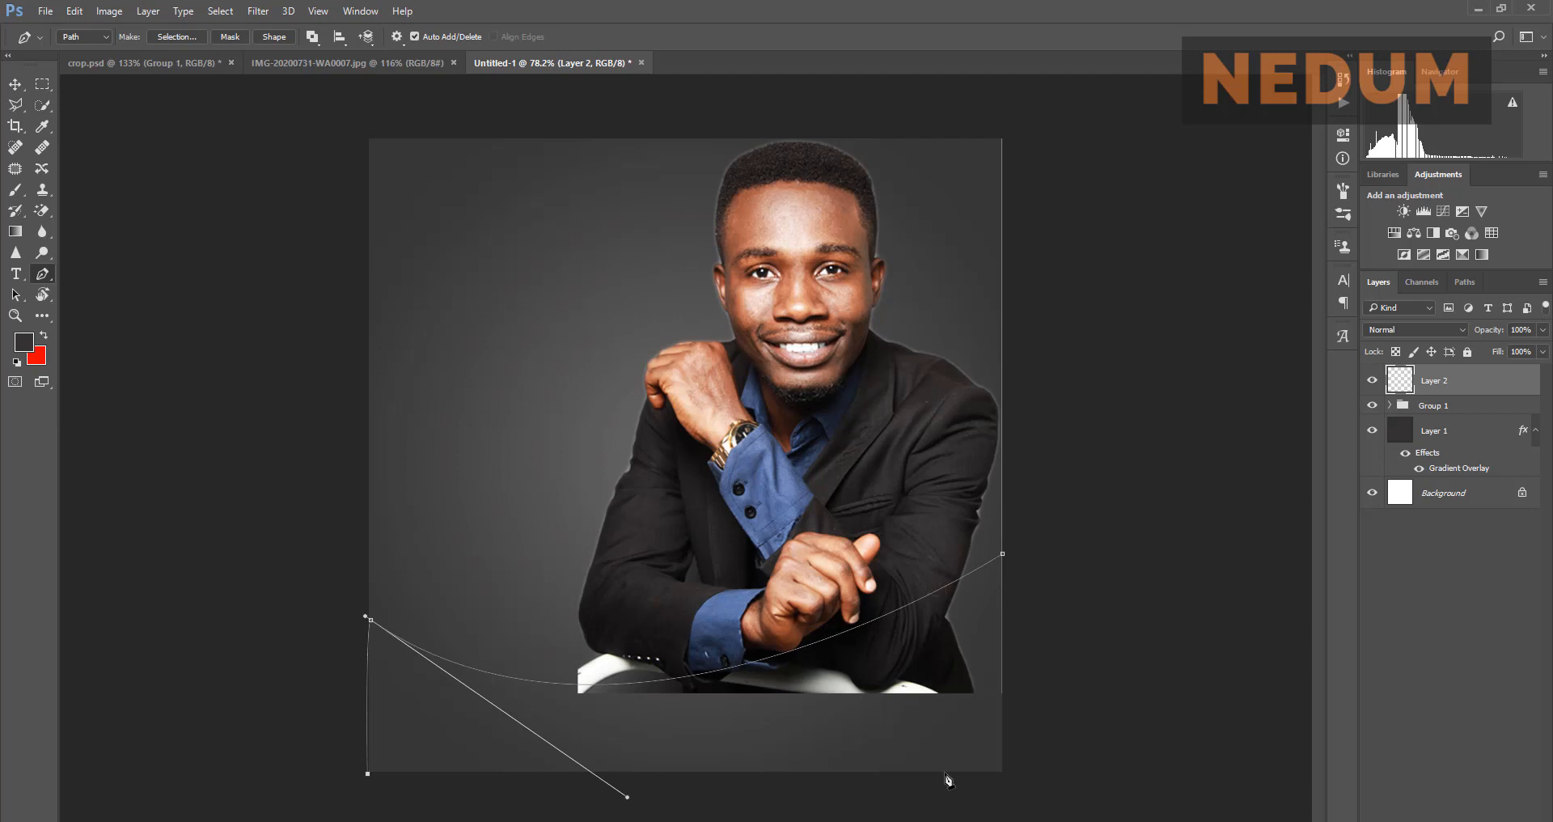
click(1002, 776)
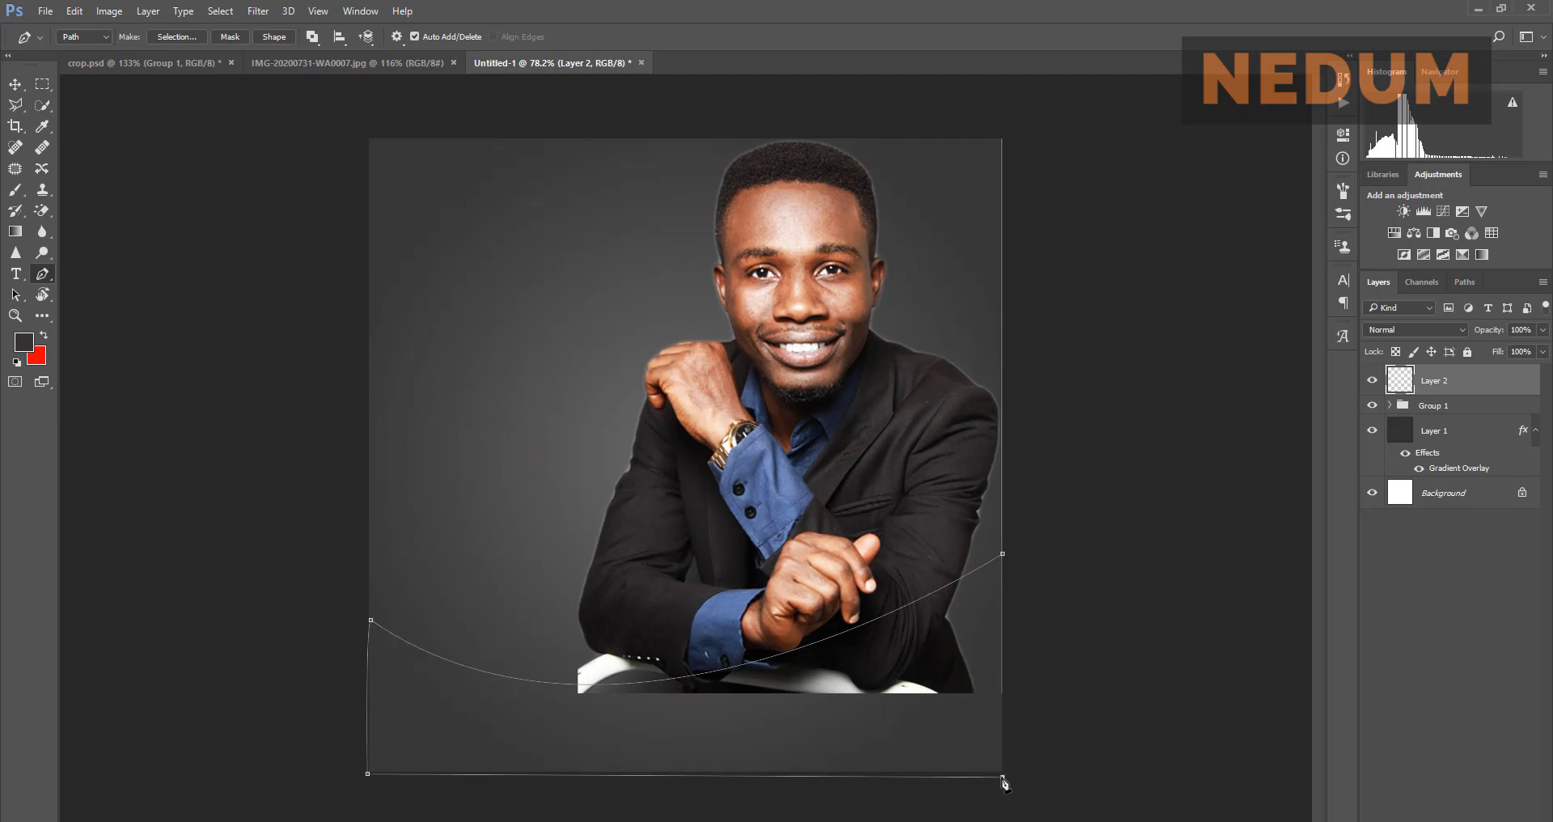
click(1003, 555)
click(280, 66)
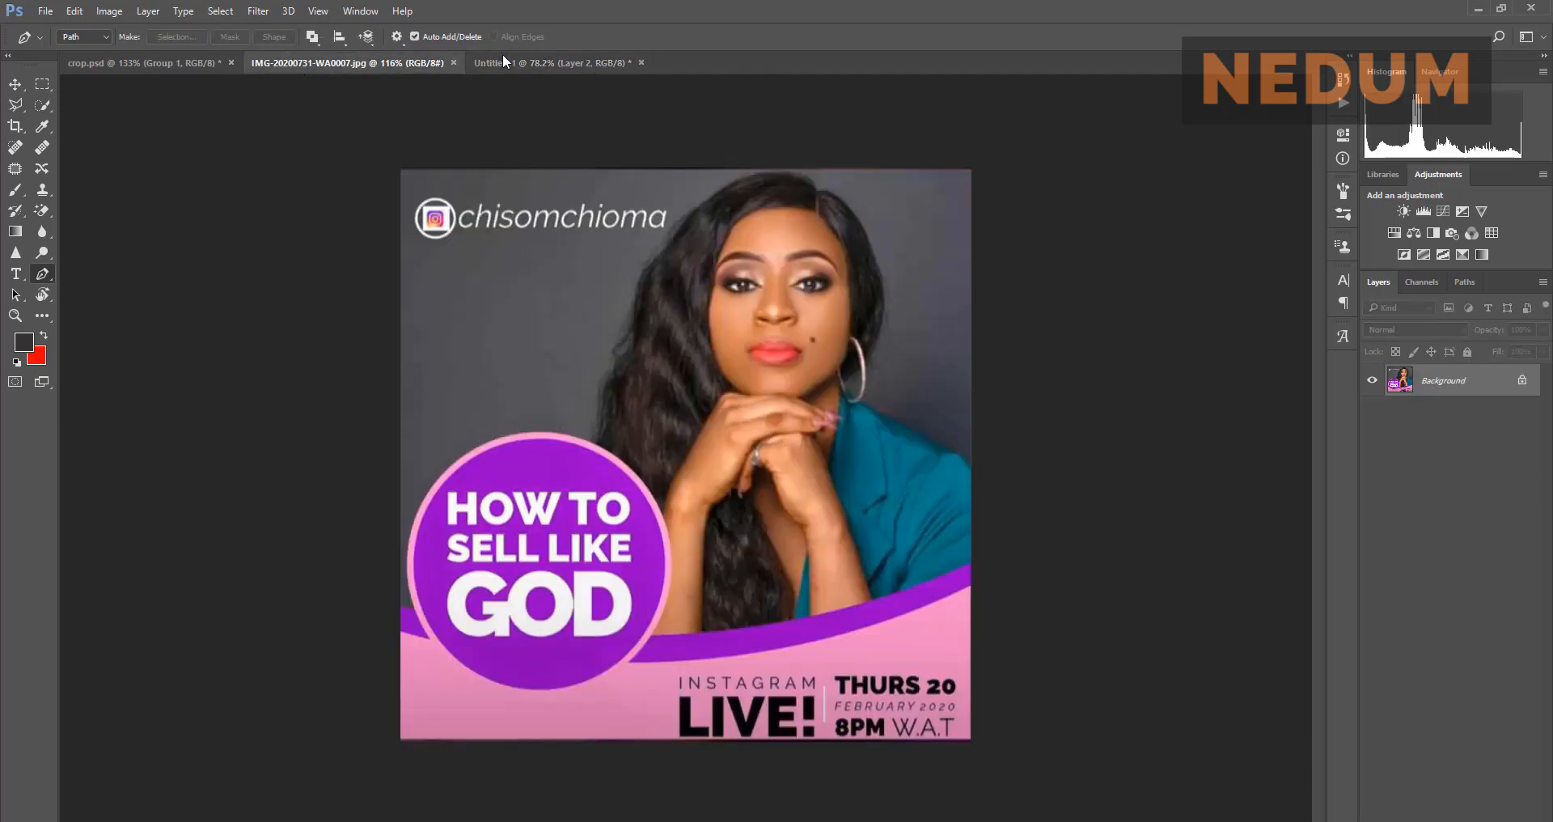
click(534, 62)
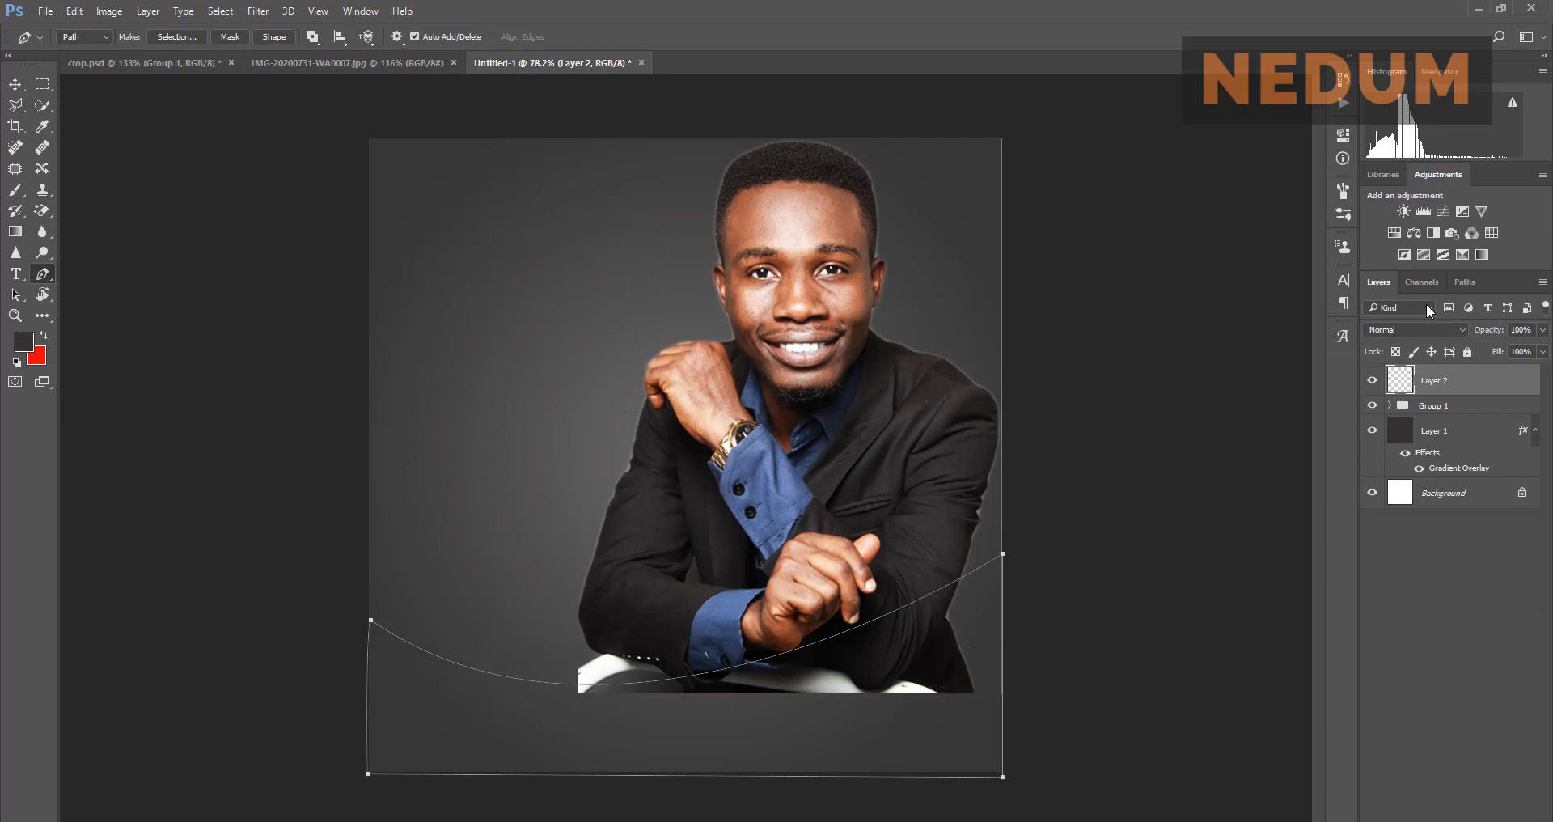
click(1465, 282)
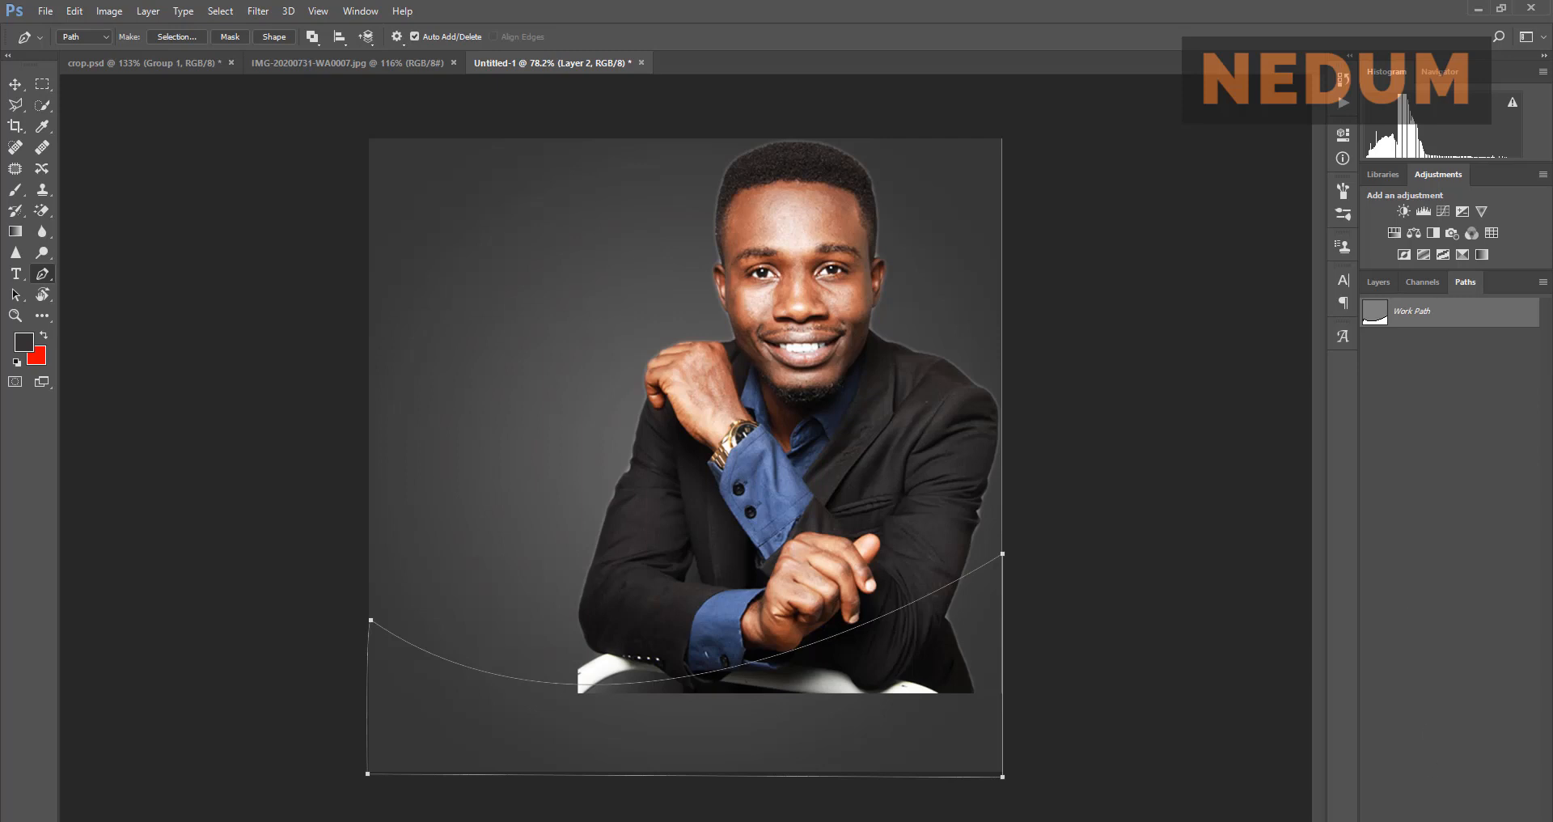
Step: Load the Work Path as a selection and fill it with pink sampled from the reference flyer
key(ctrl+Return)
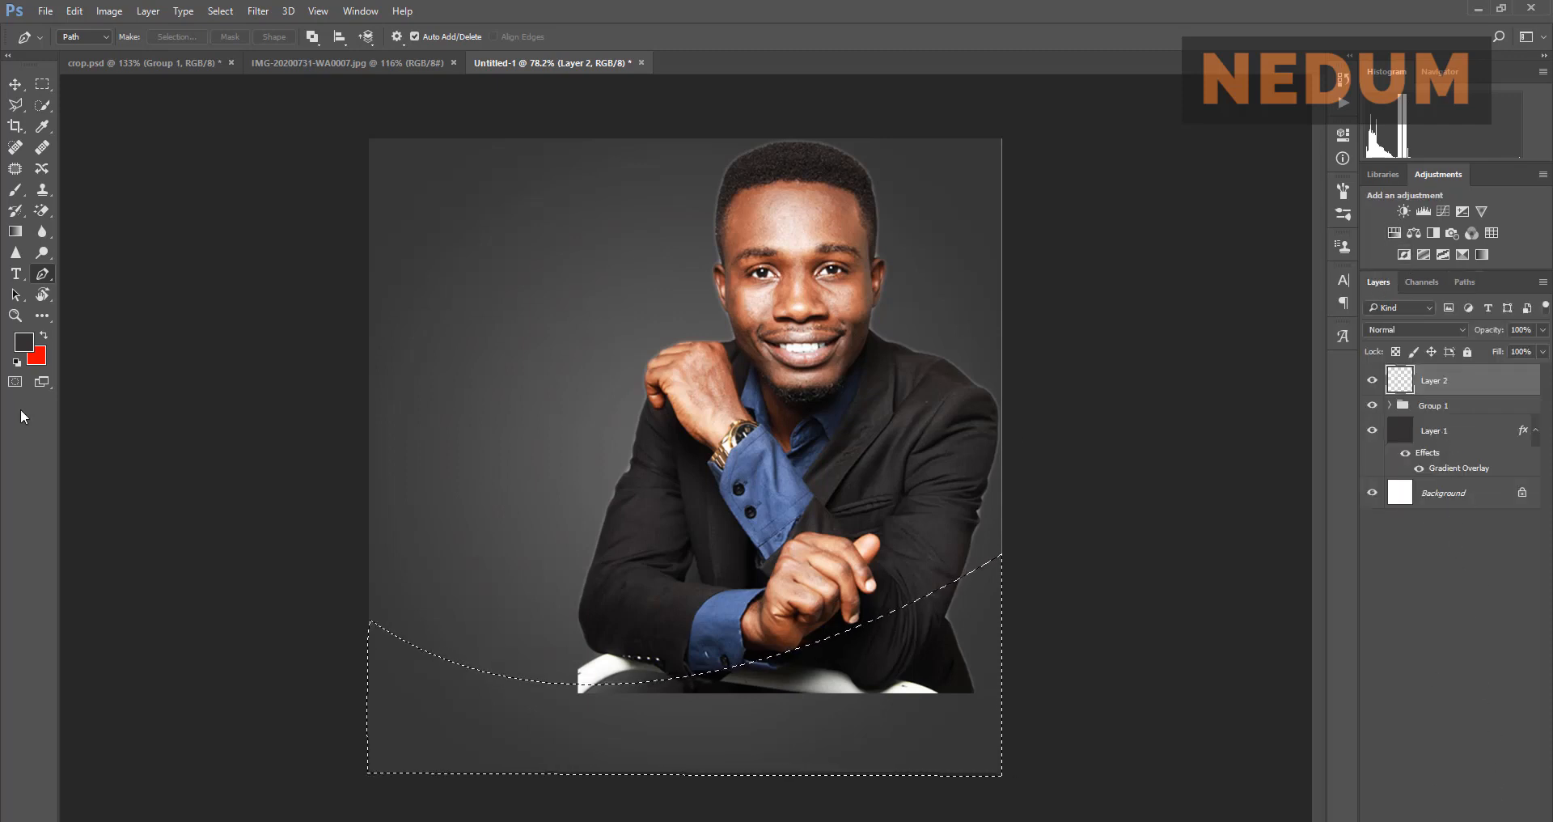
click(410, 65)
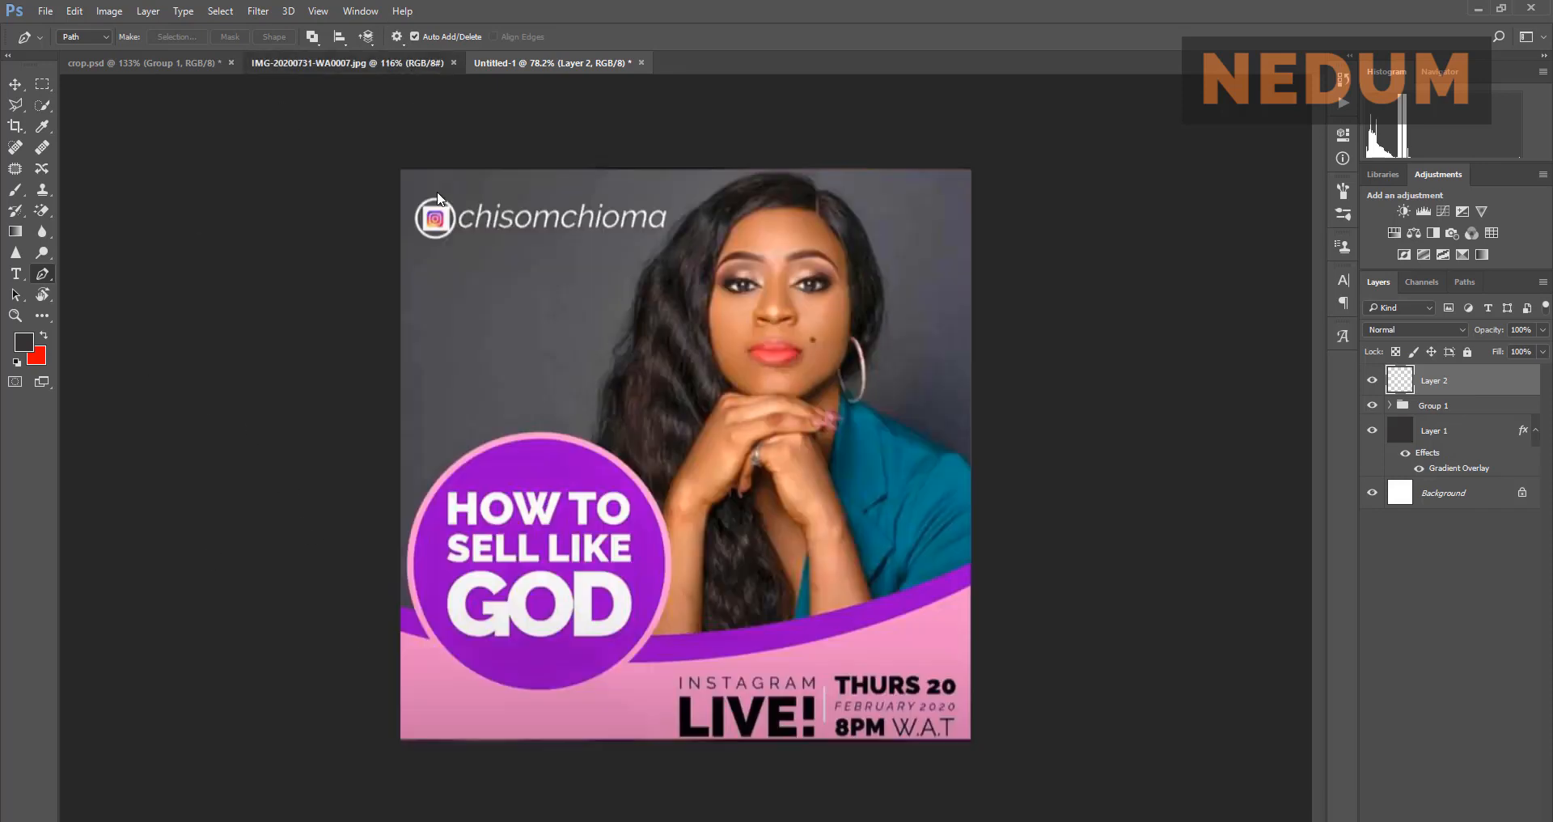
click(24, 342)
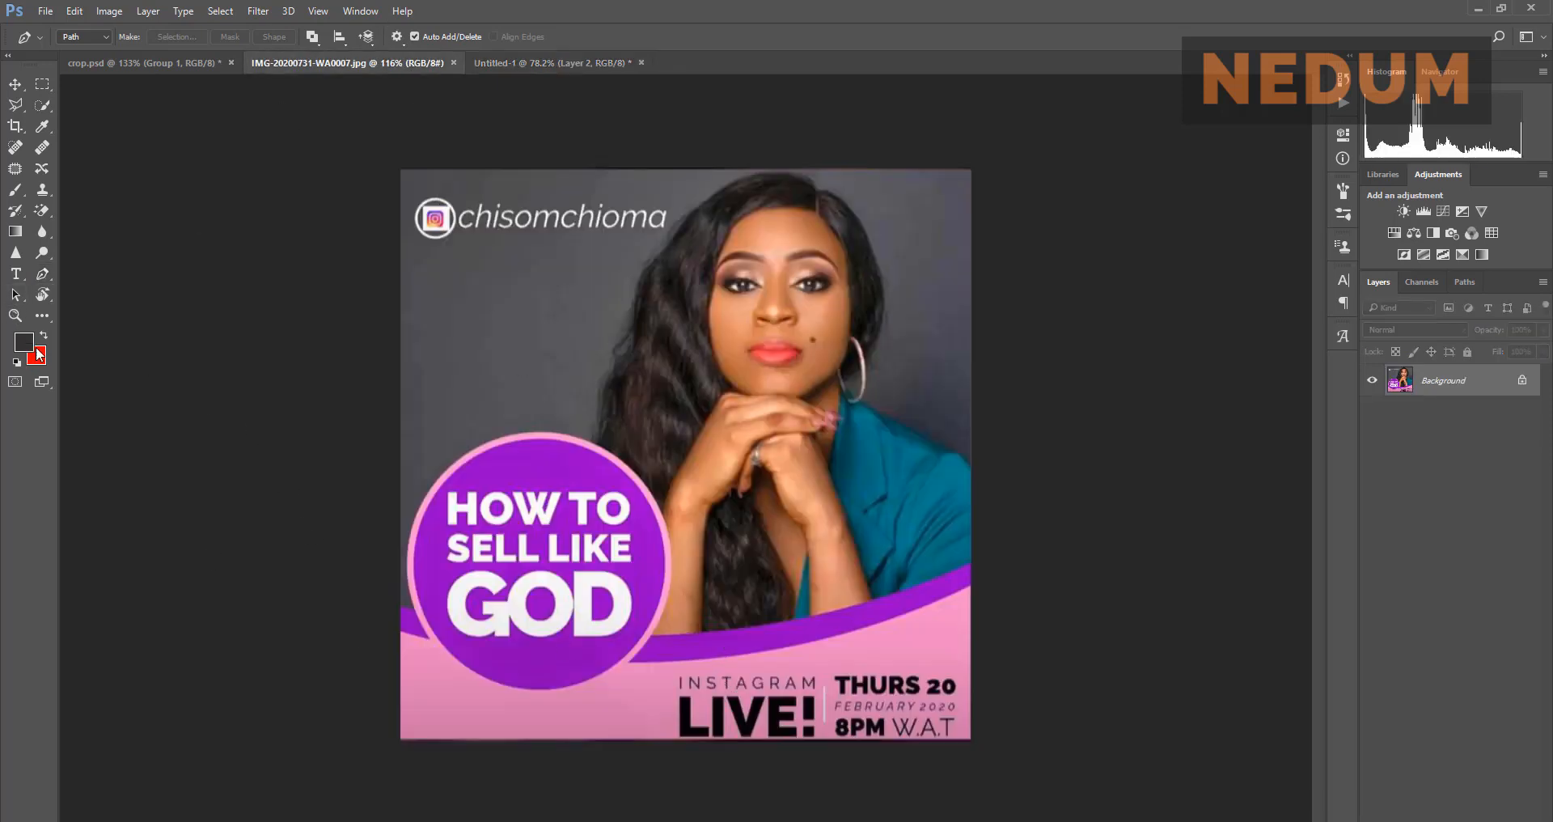
click(618, 708)
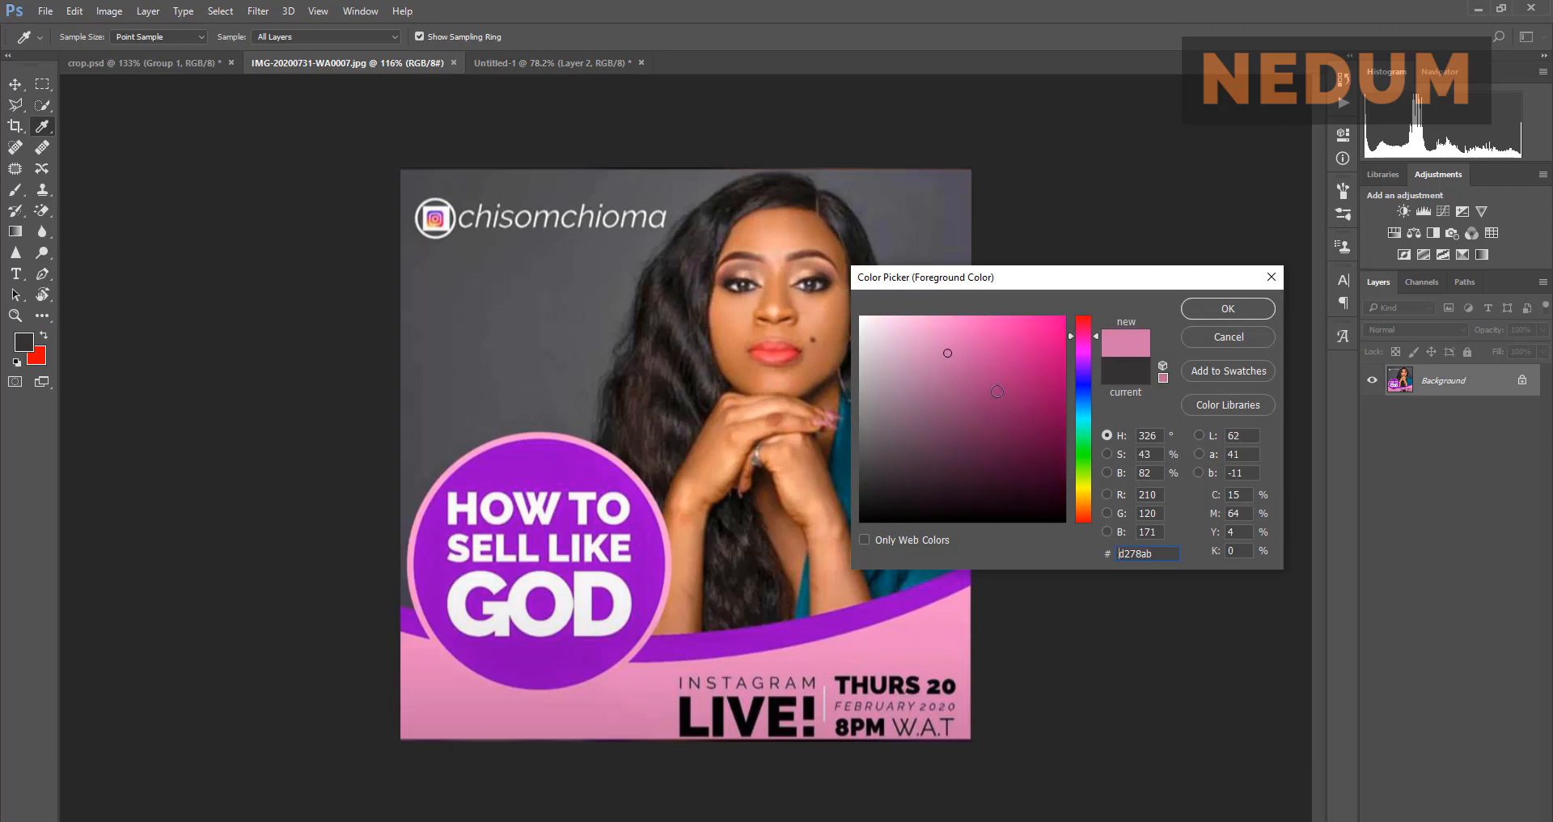
click(1192, 312)
key(p)
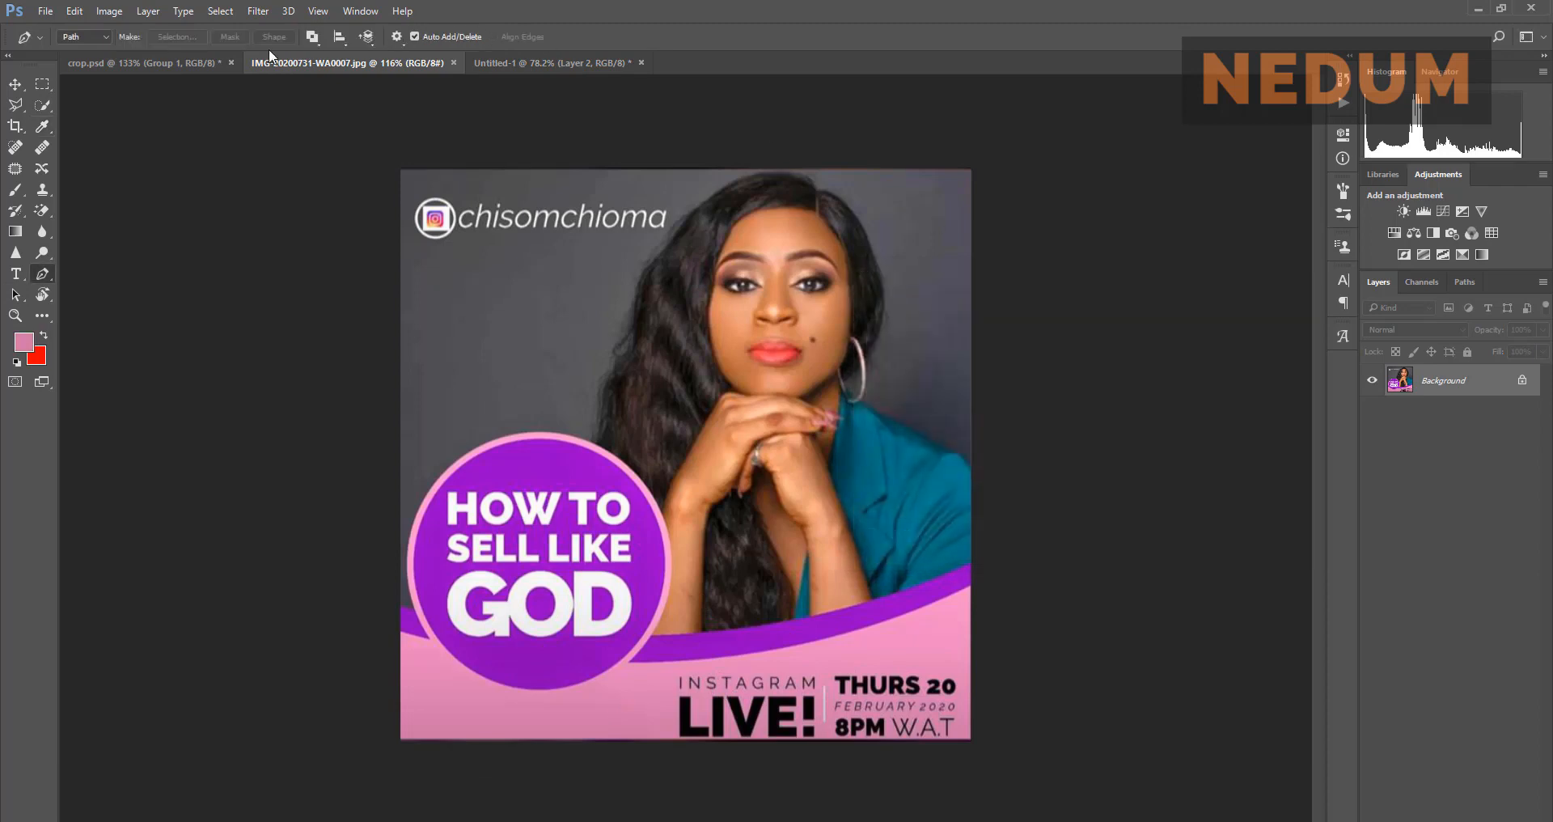
click(521, 69)
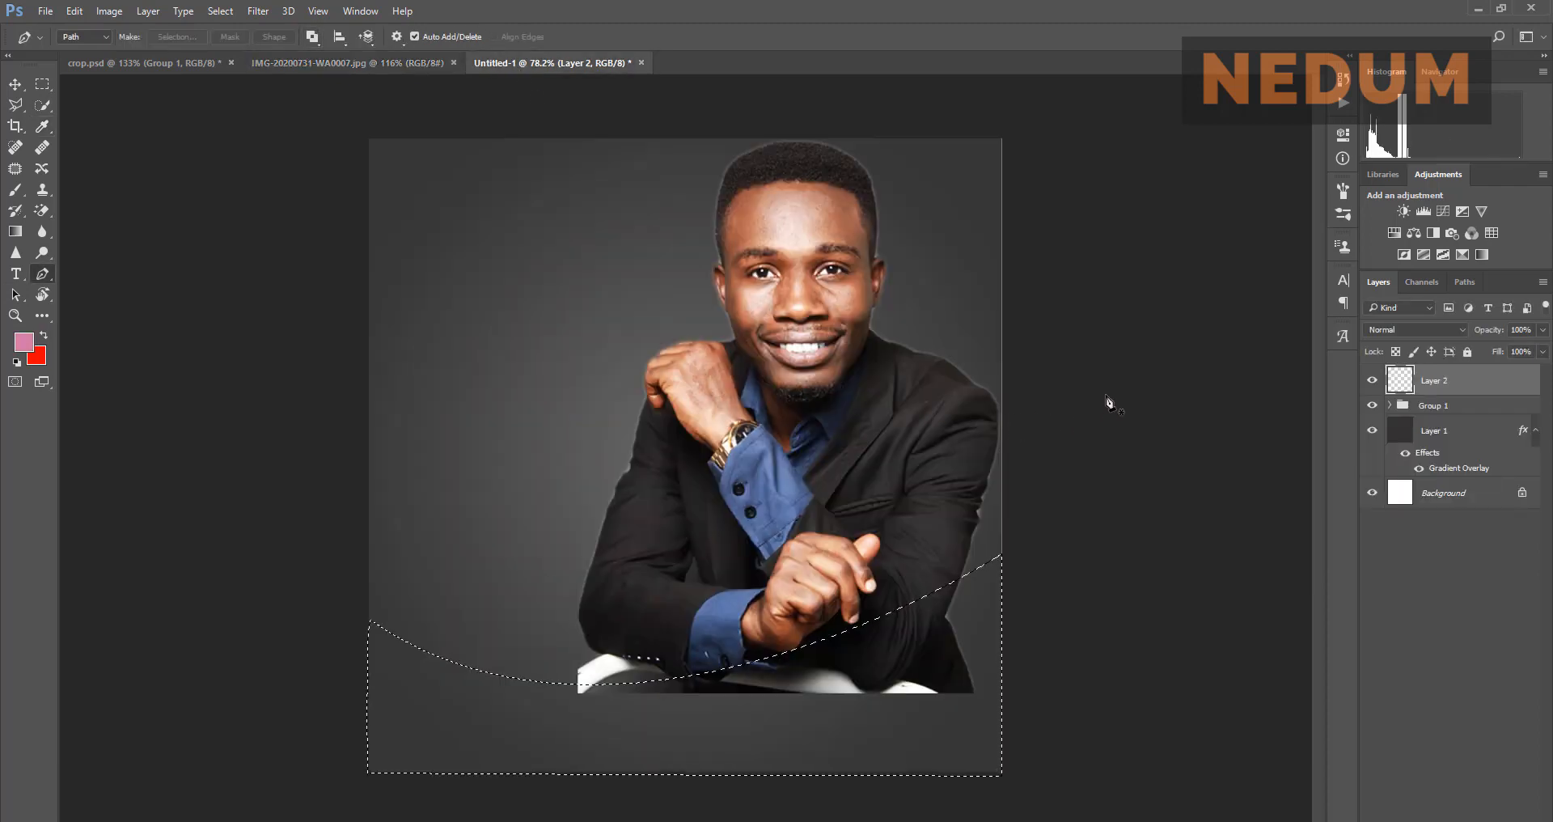
key(alt+BackSpace)
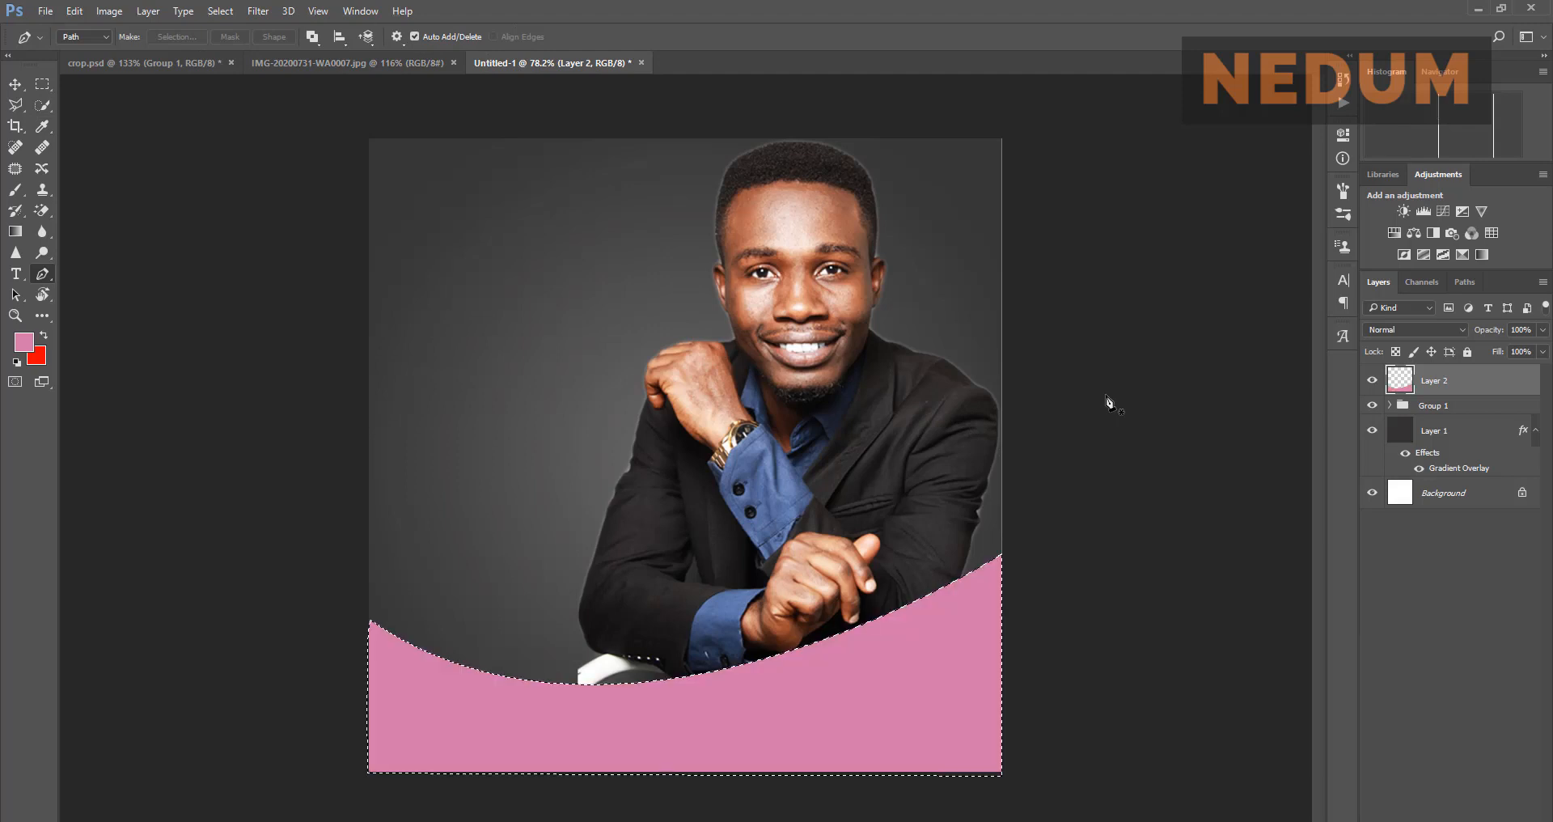
Step: Deselect and duplicate the pink Layer 2
click(20, 85)
key(ctrl+d)
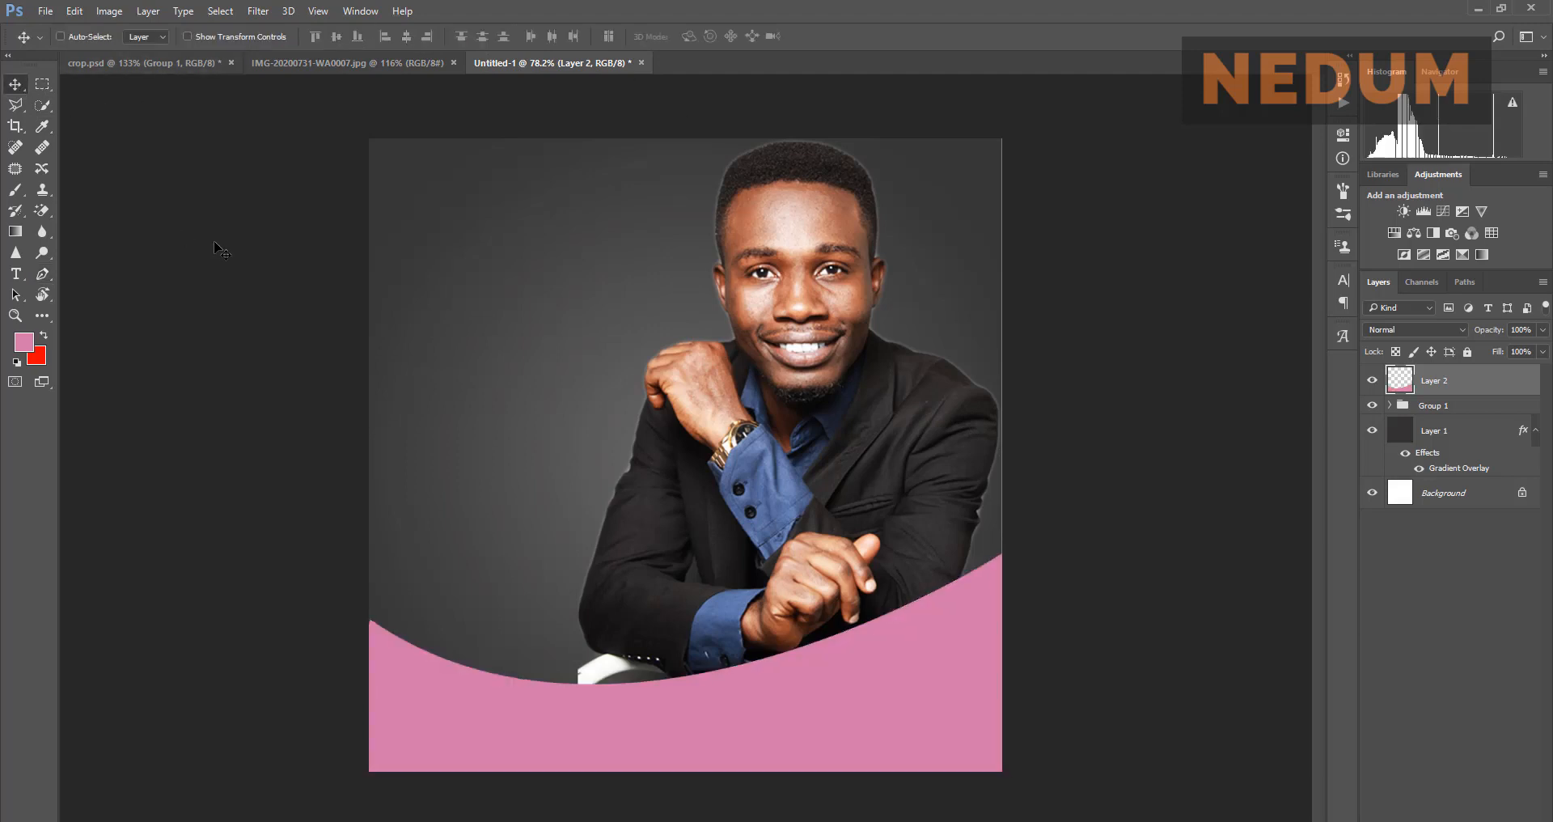
click(286, 69)
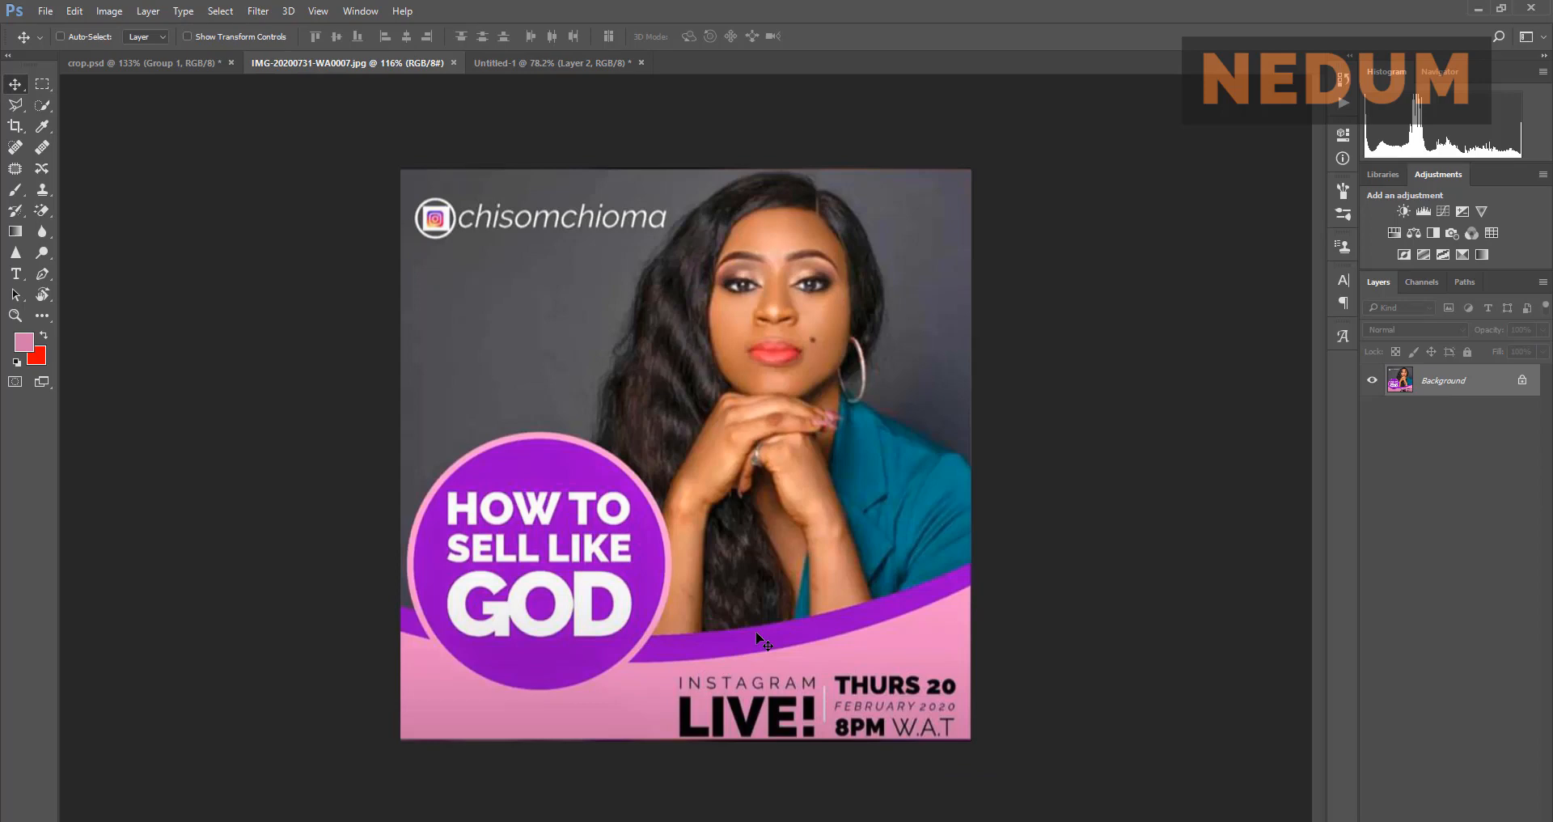
click(520, 62)
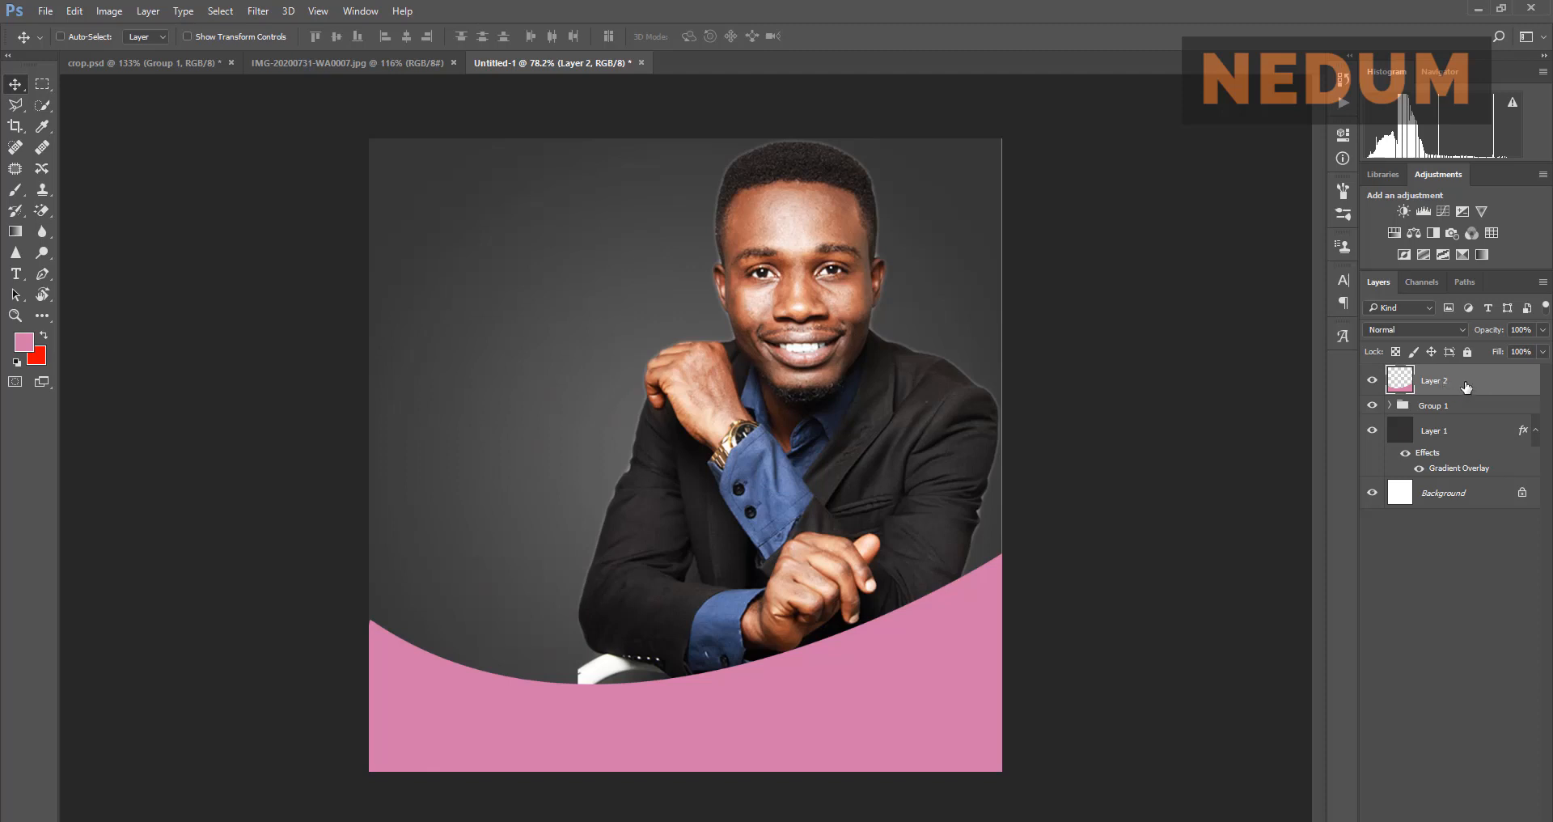
drag(1467, 387, 1467, 819)
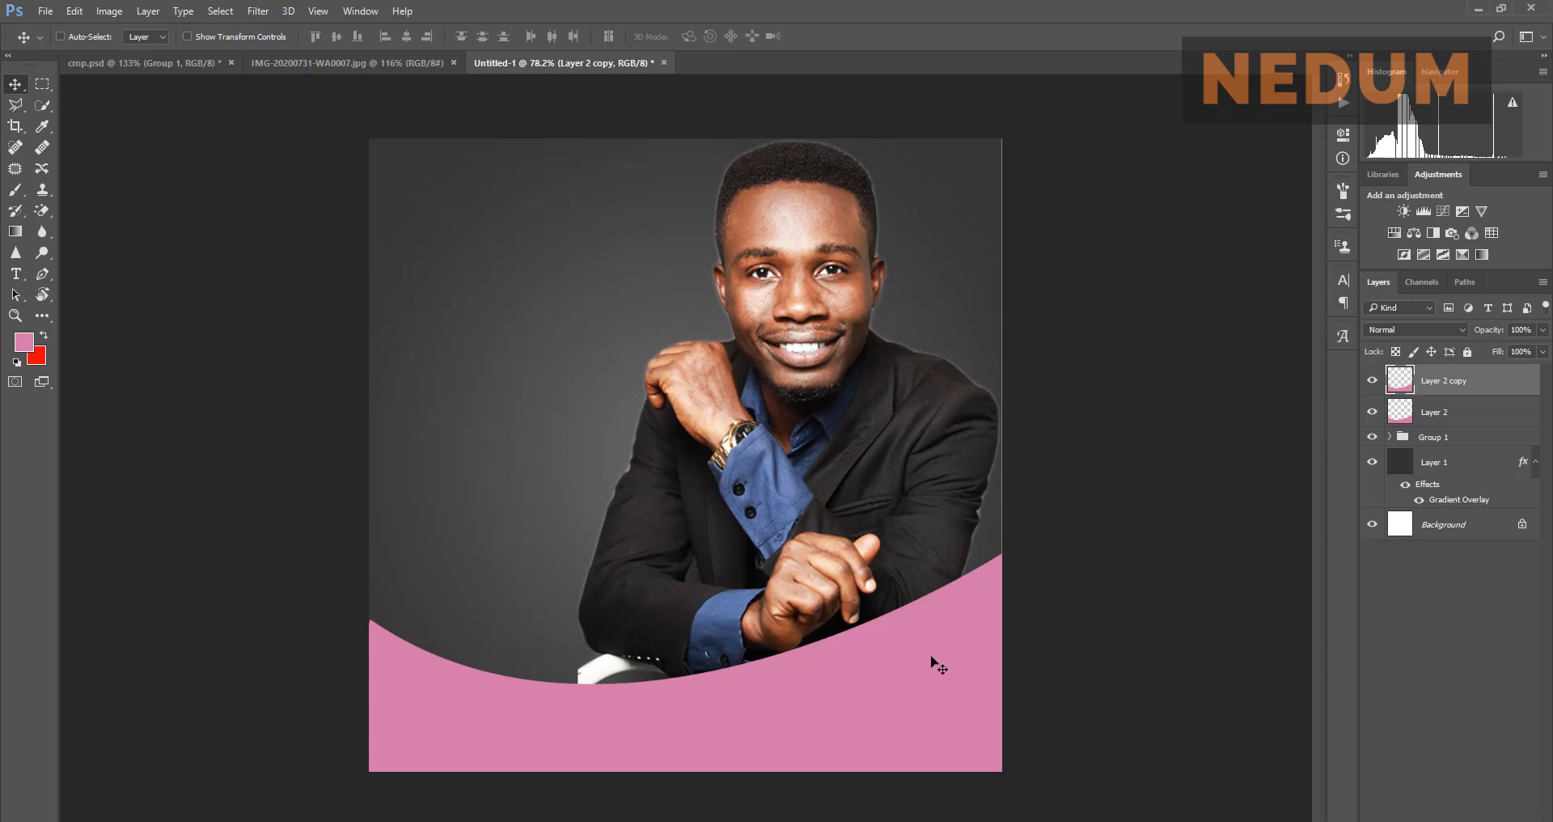
Step: Select the original pink layer, shift it up slightly, and load its shape as a selection
key(alt+bracketleft)
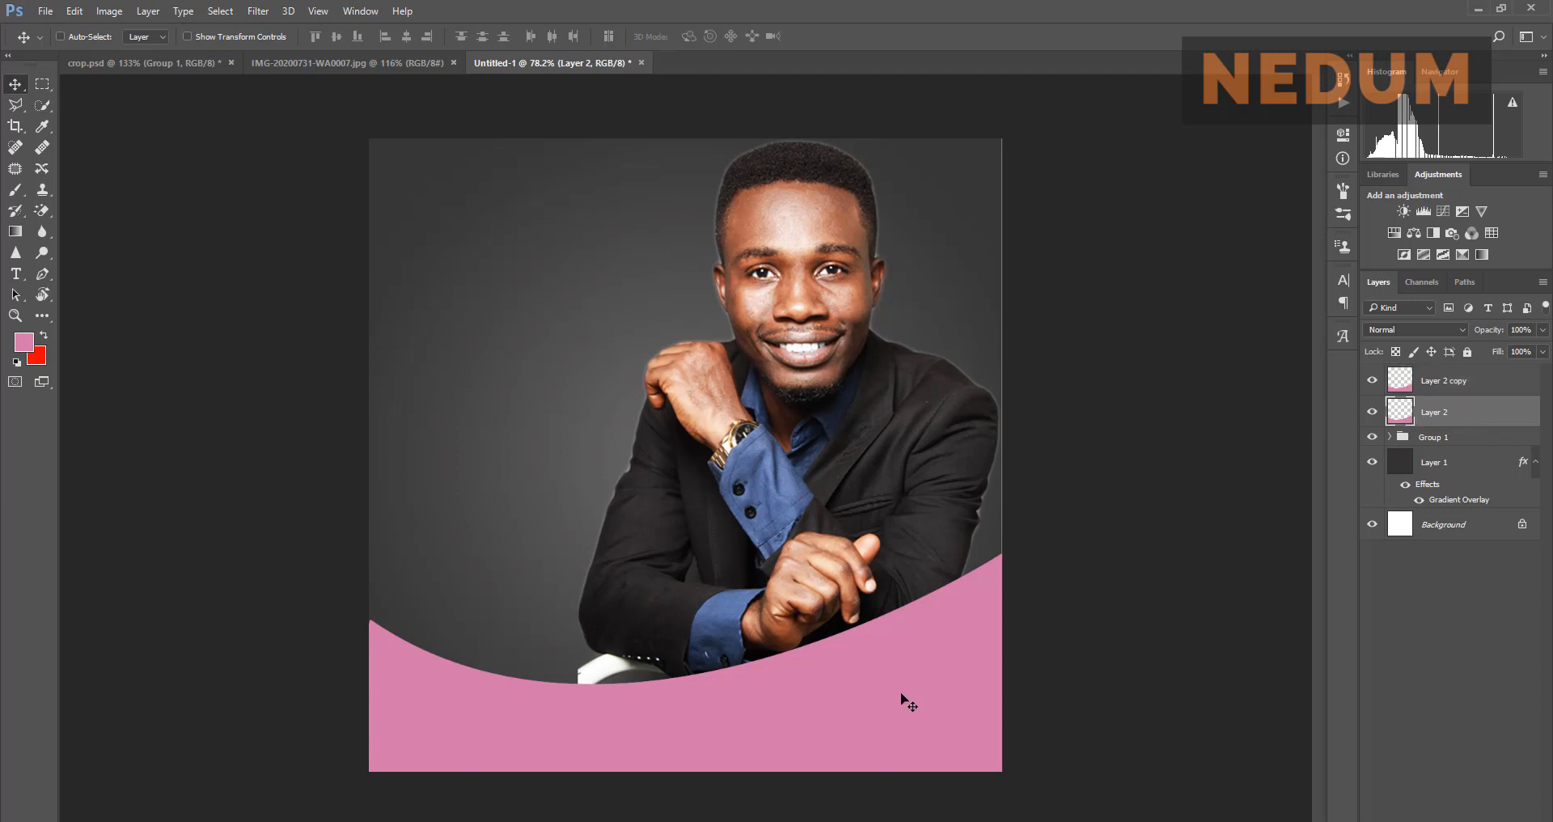
drag(905, 697, 896, 668)
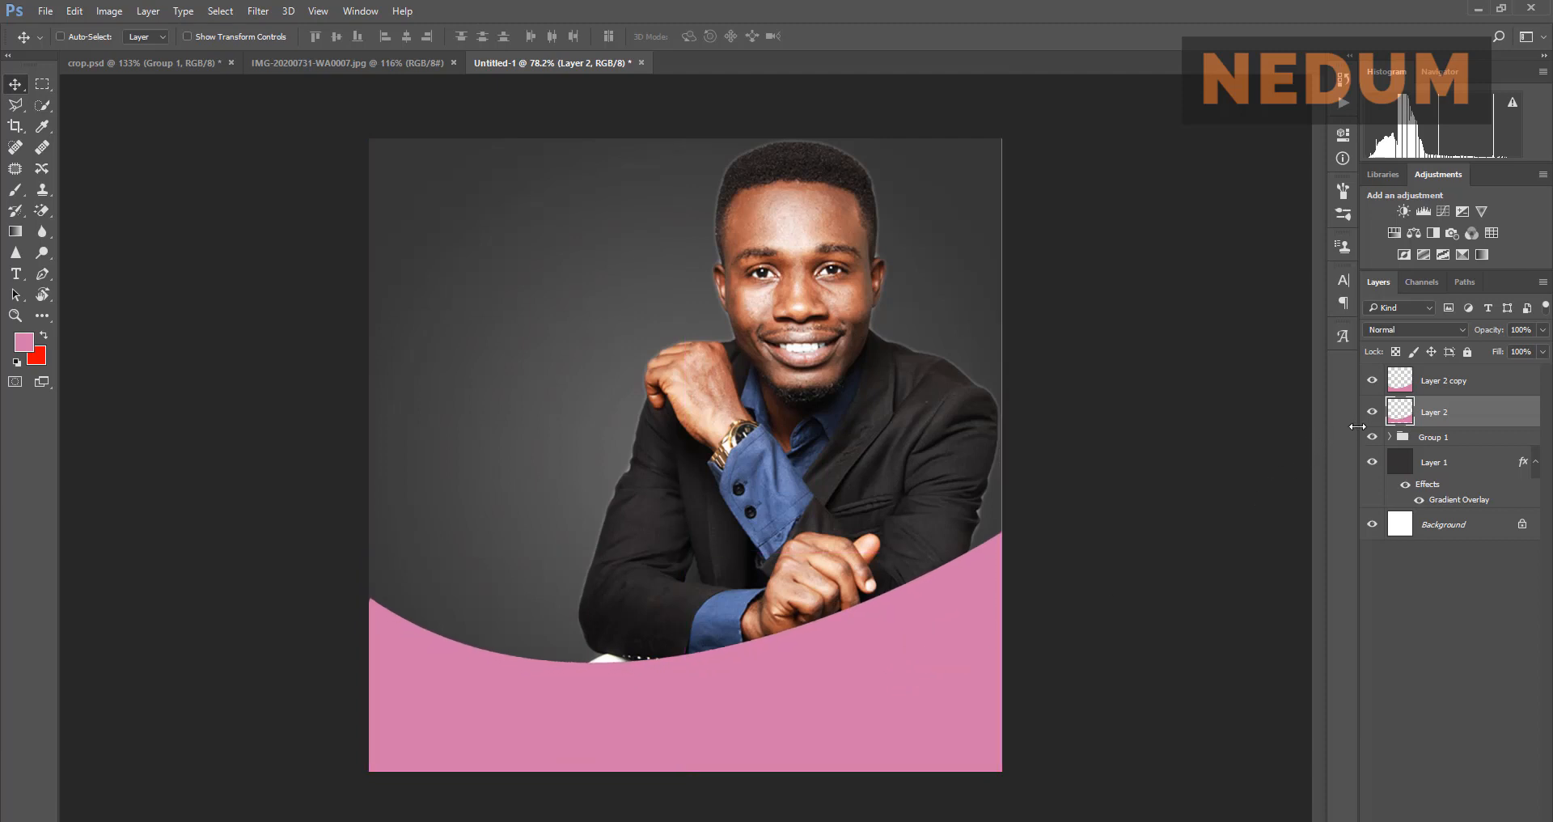
ctrl+click(1400, 415)
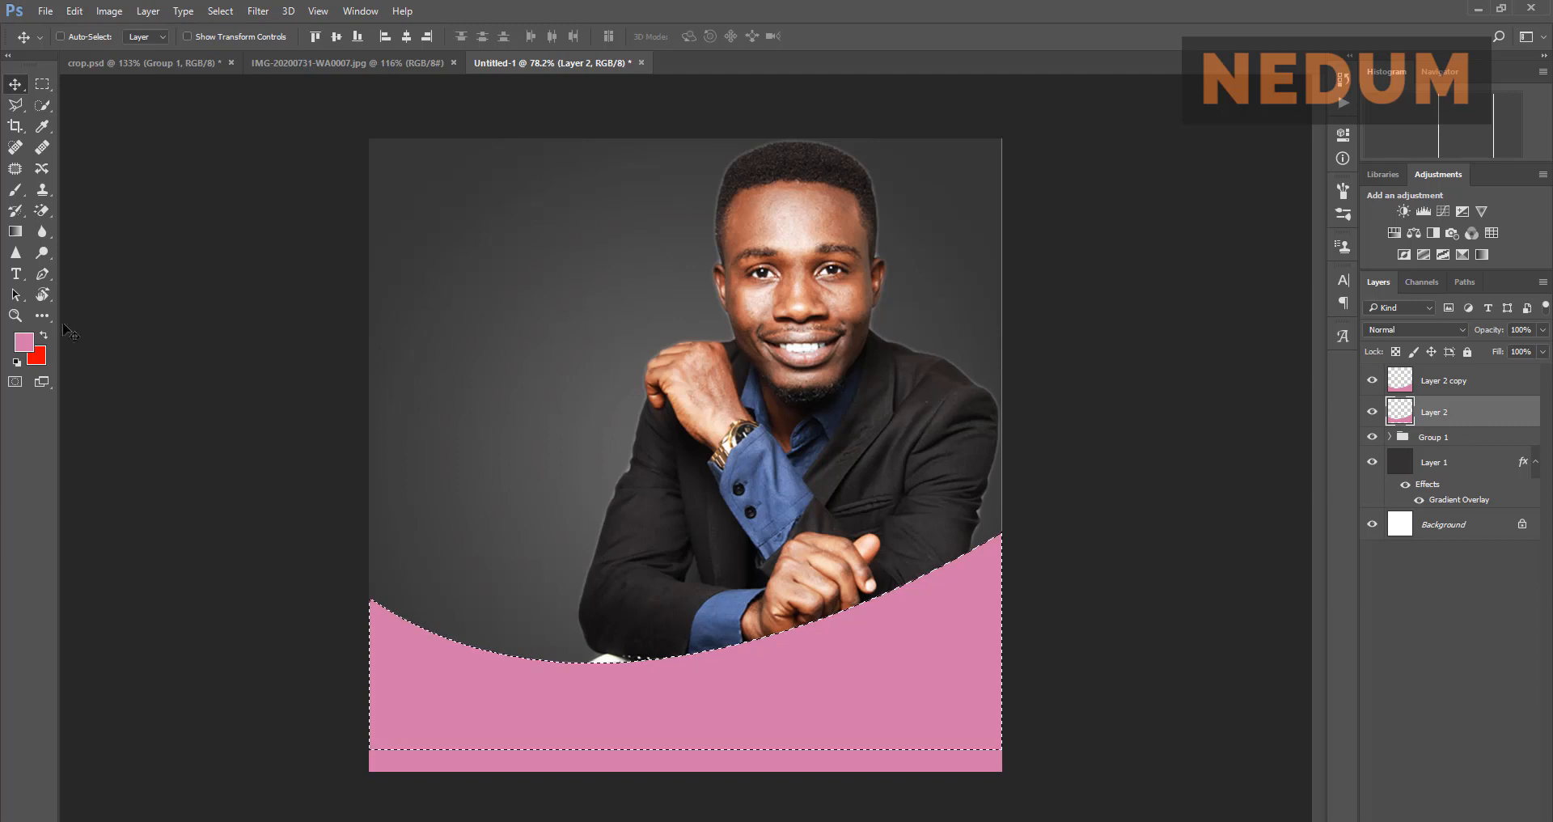
Step: Sample the flyer's purple #8e01bf as foreground and fill the selection with it
click(314, 63)
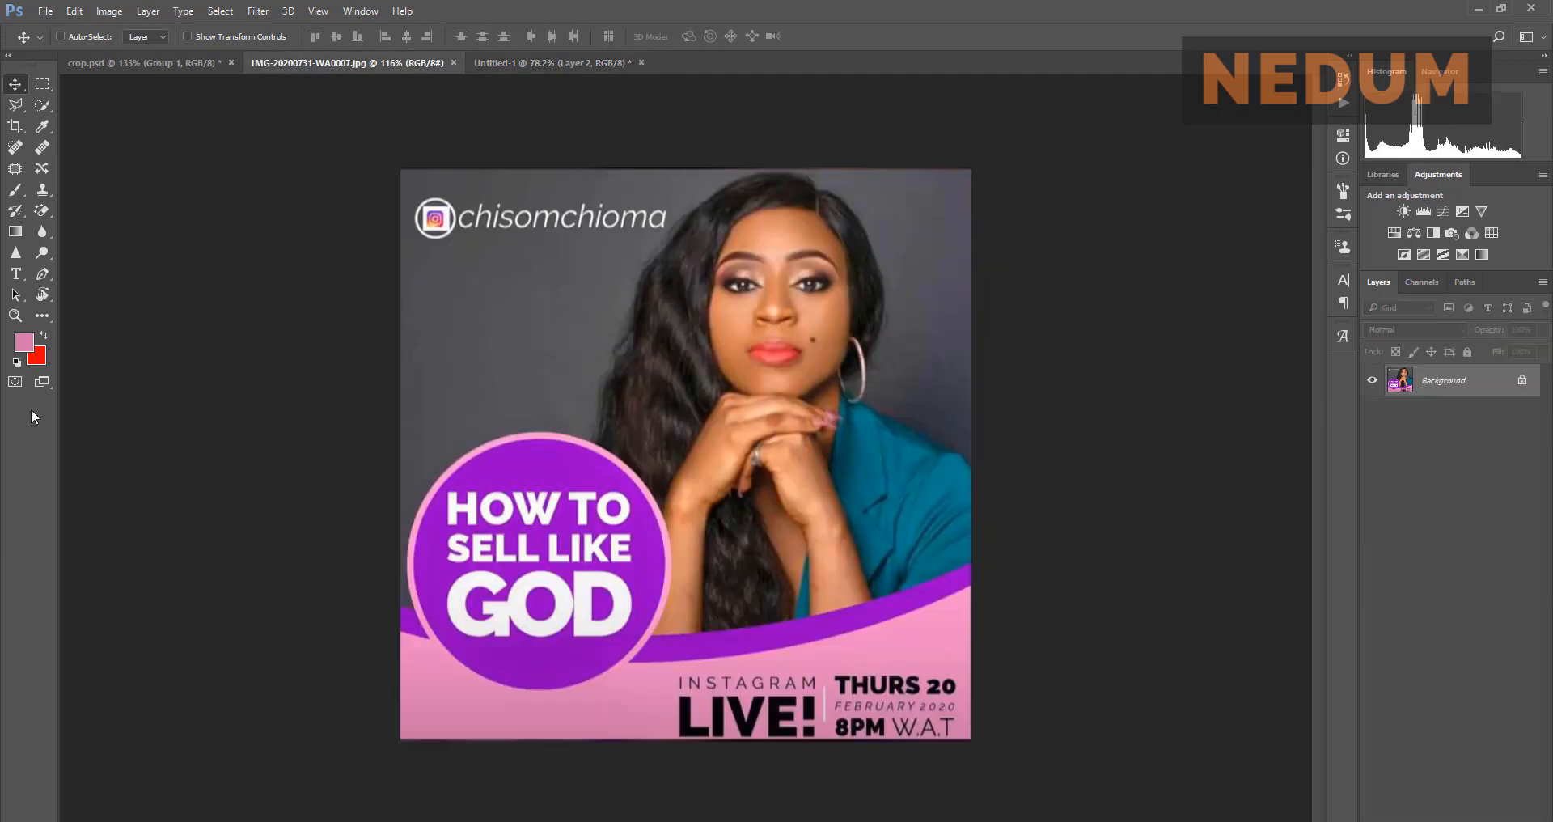
click(45, 336)
click(24, 350)
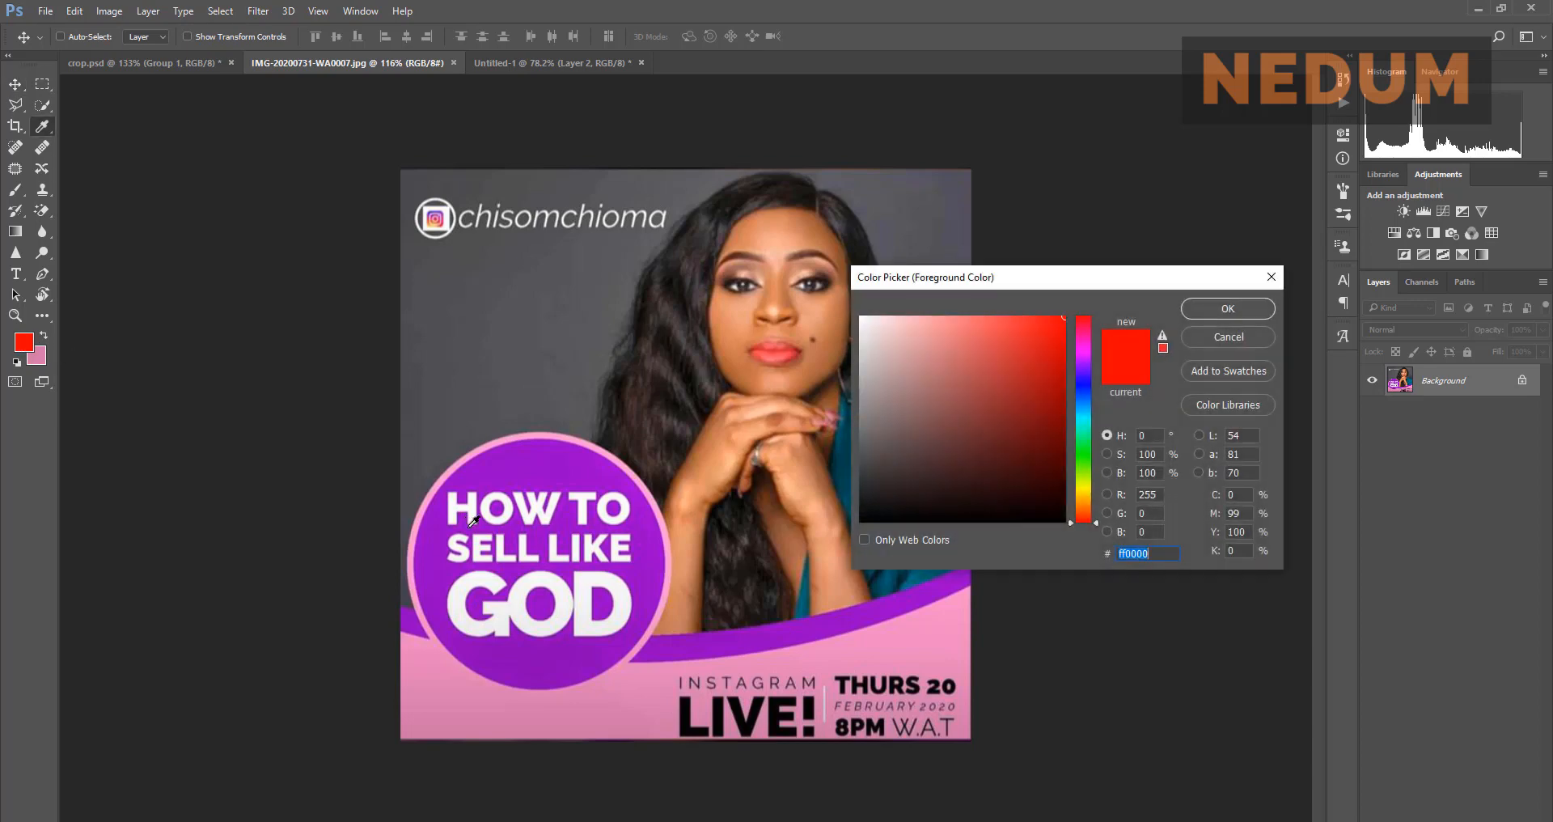
click(746, 630)
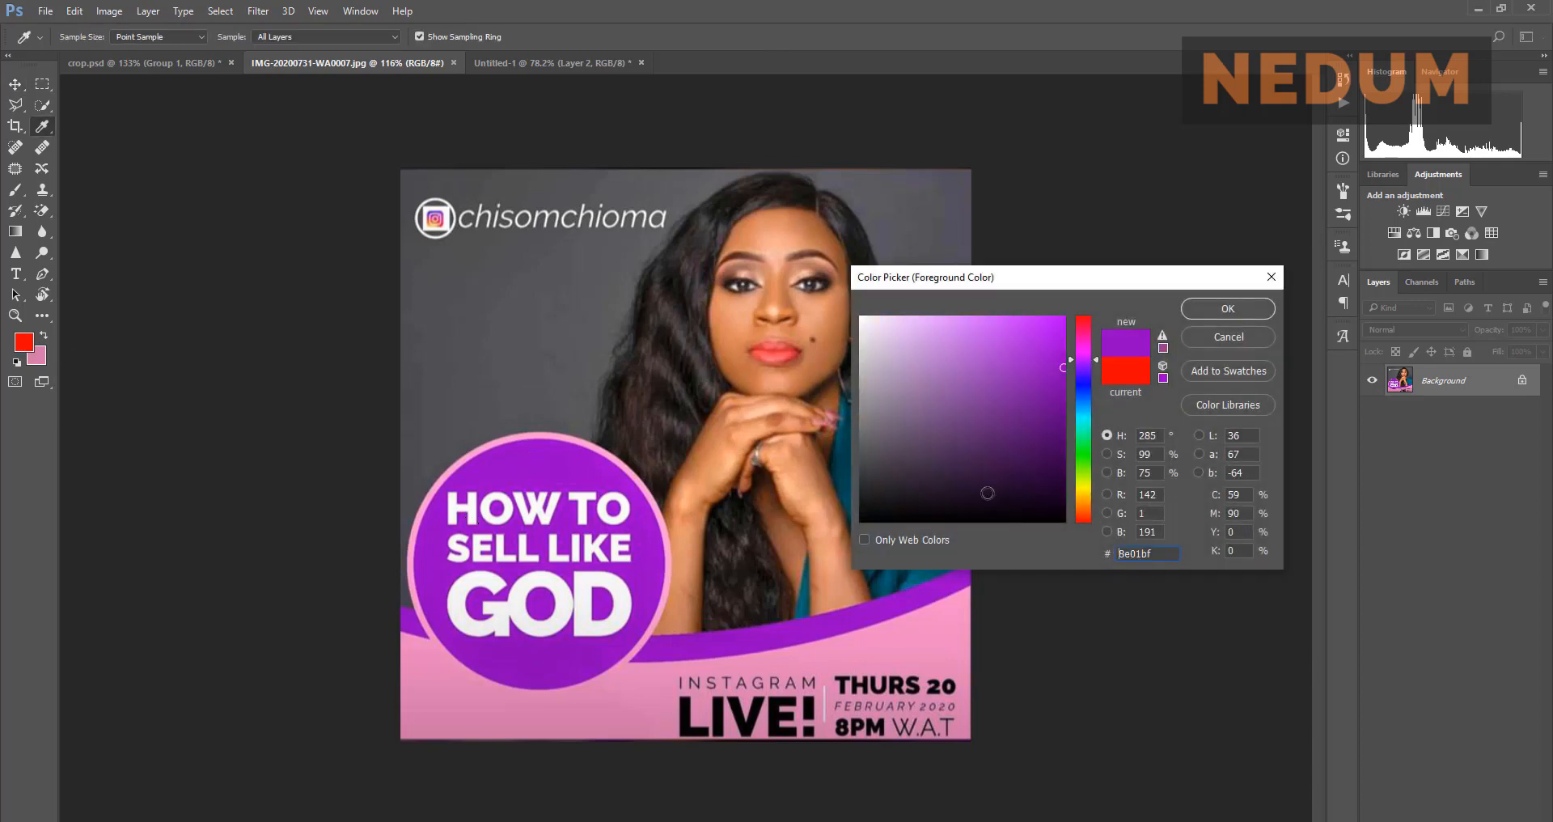
click(1182, 311)
key(v)
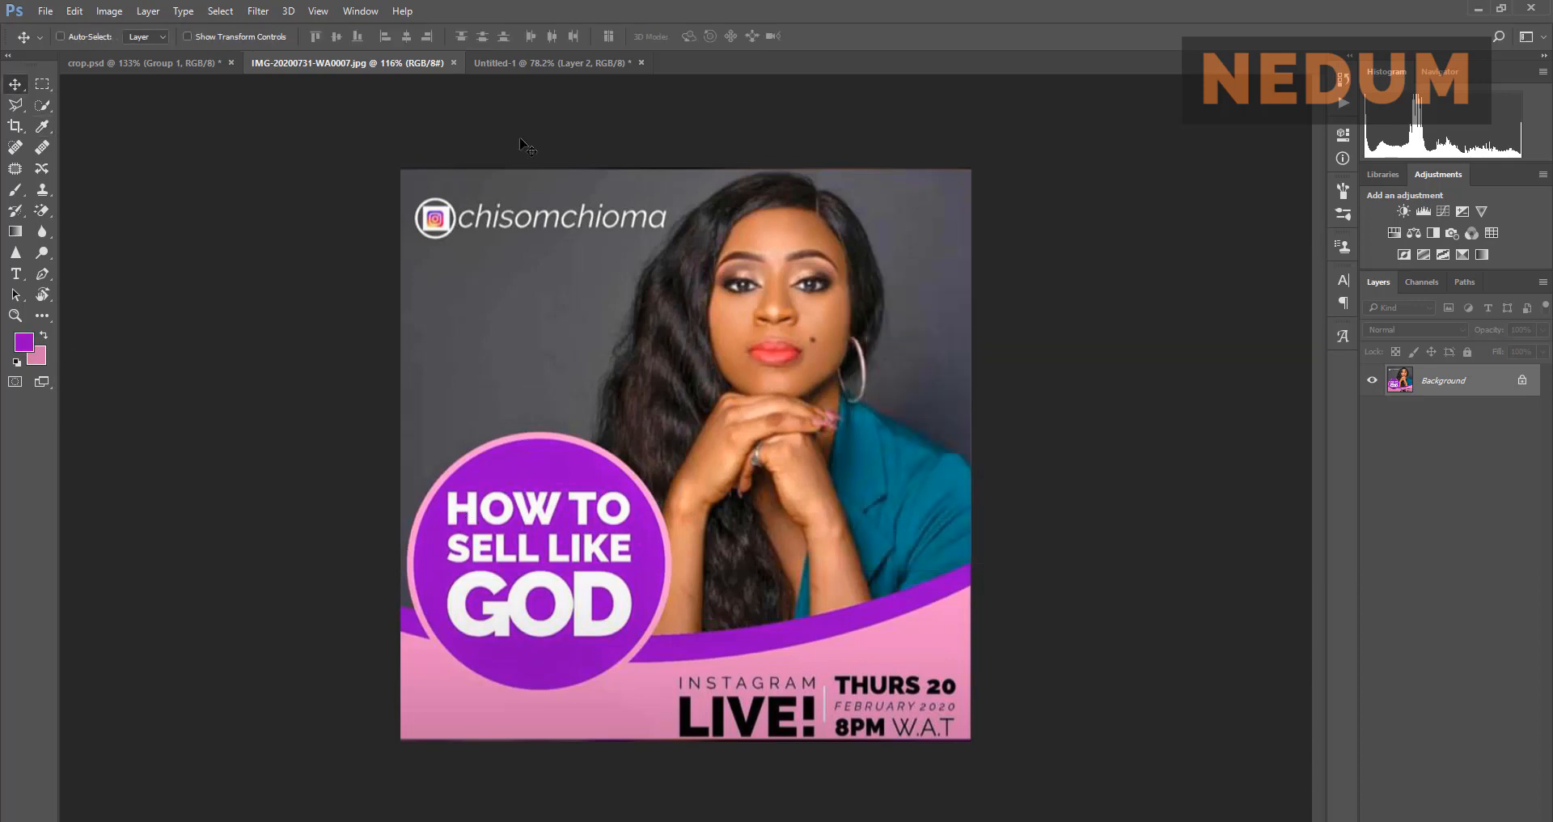
click(507, 64)
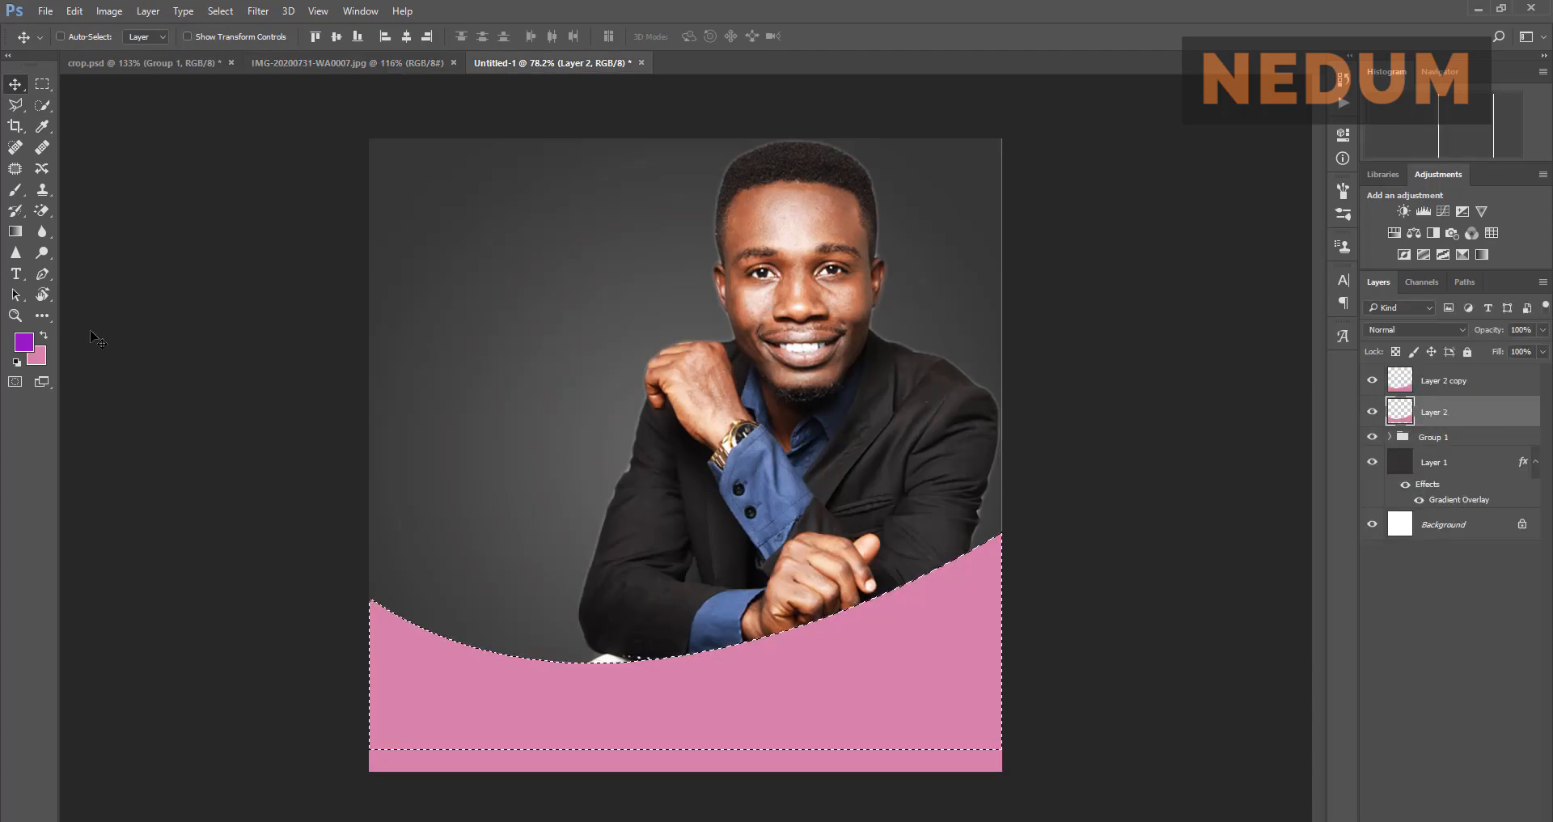
key(alt+BackSpace)
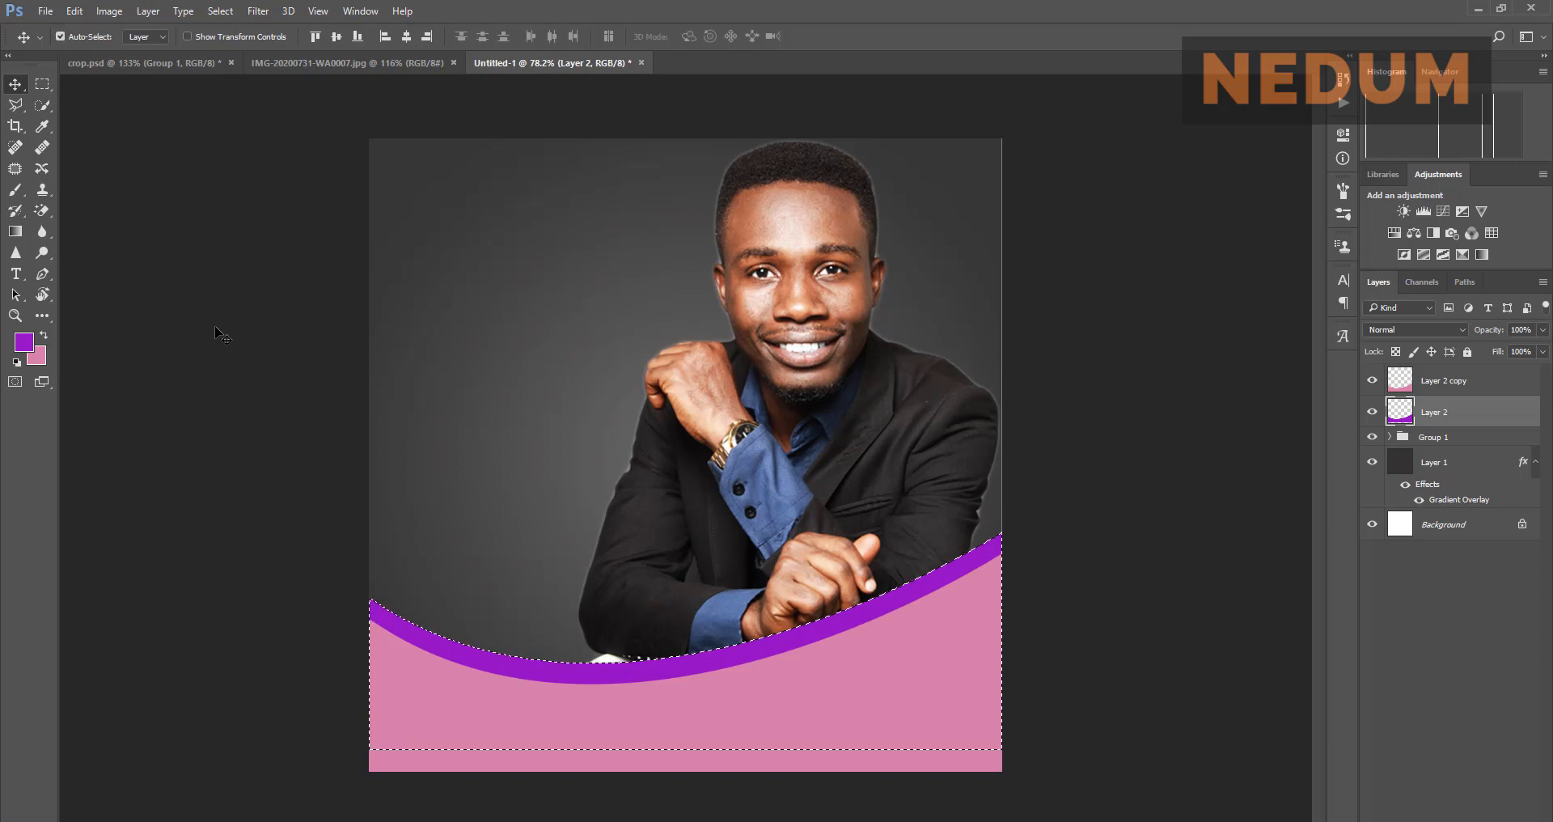
key(ctrl+d)
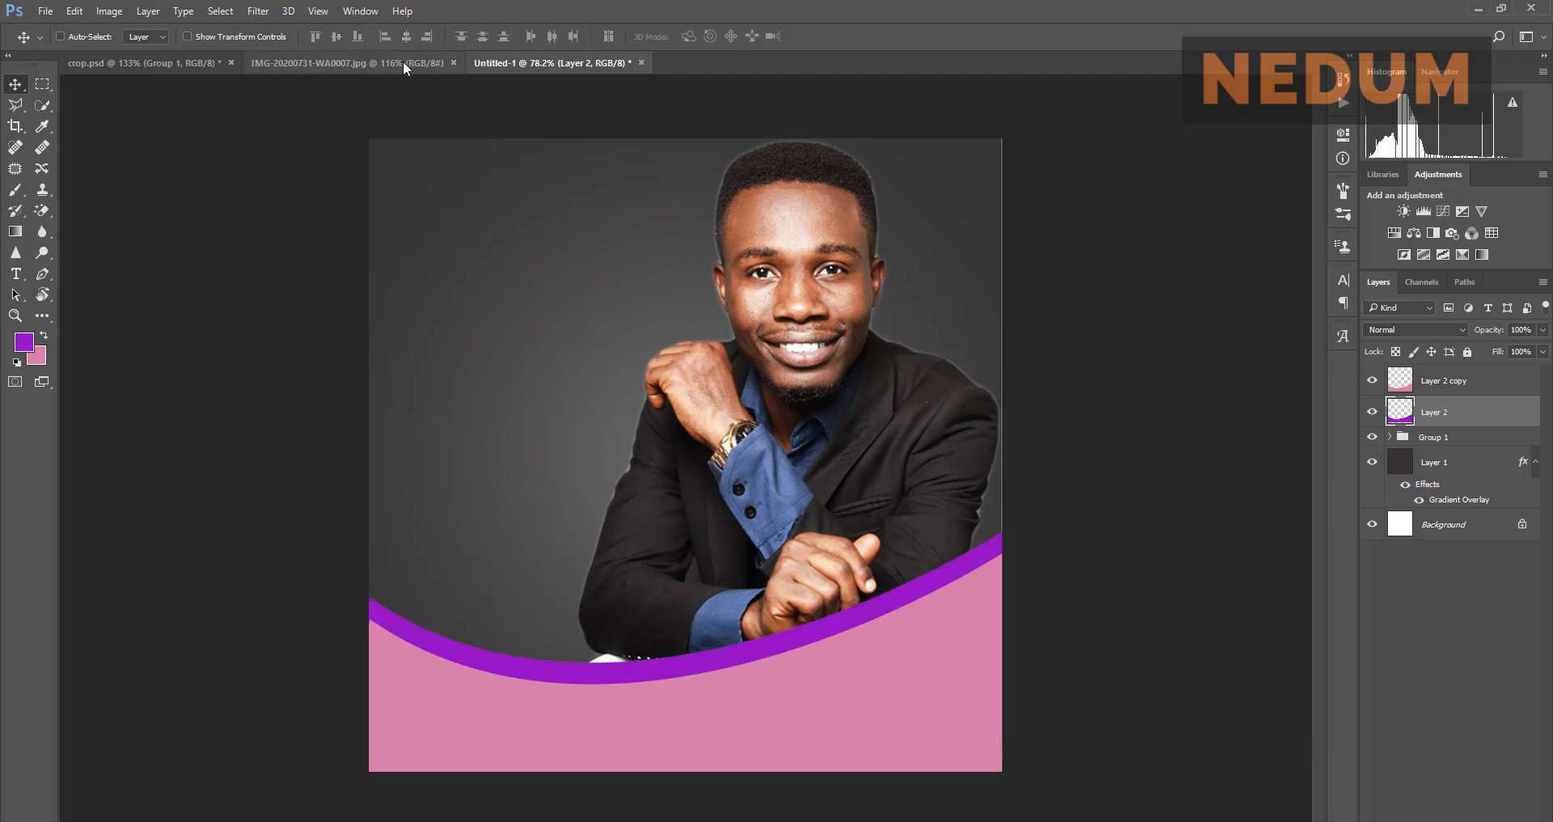
Step: Raise the purple band about 10 px, comparing it with the reference flyer
click(403, 64)
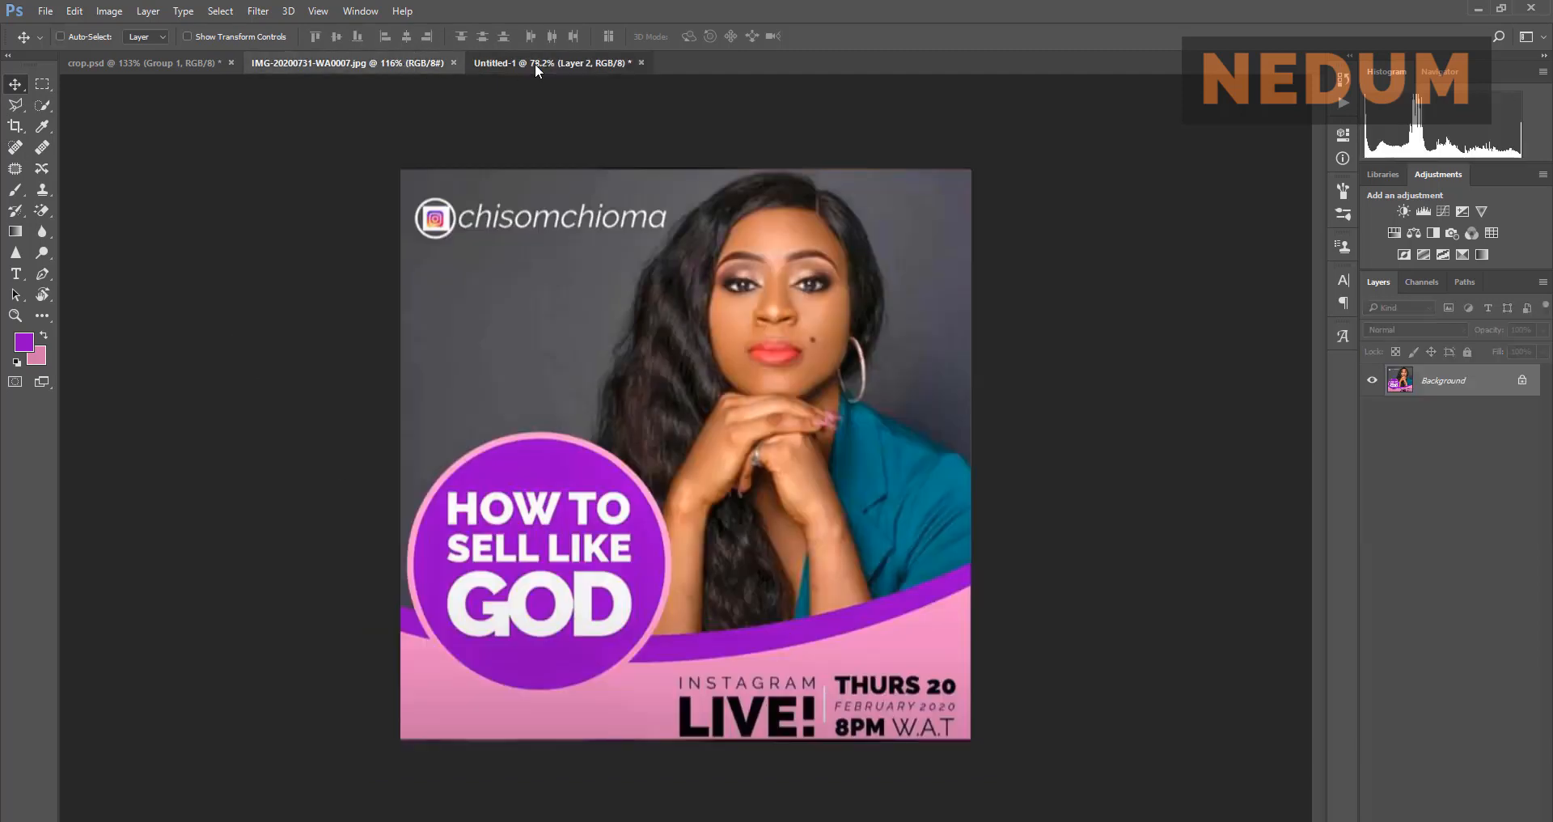
click(535, 64)
drag(717, 656, 718, 647)
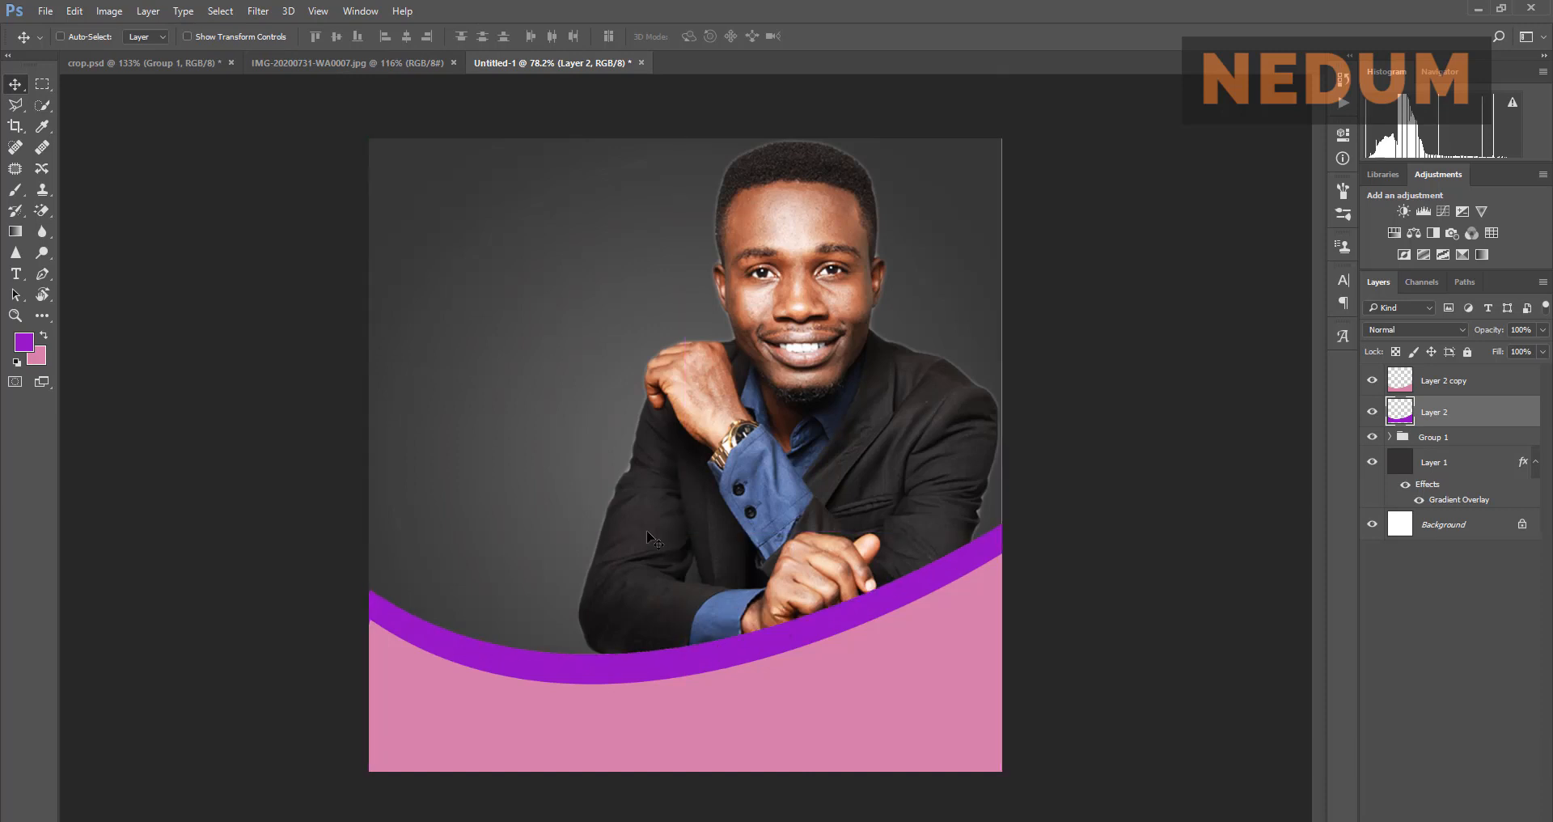
click(380, 67)
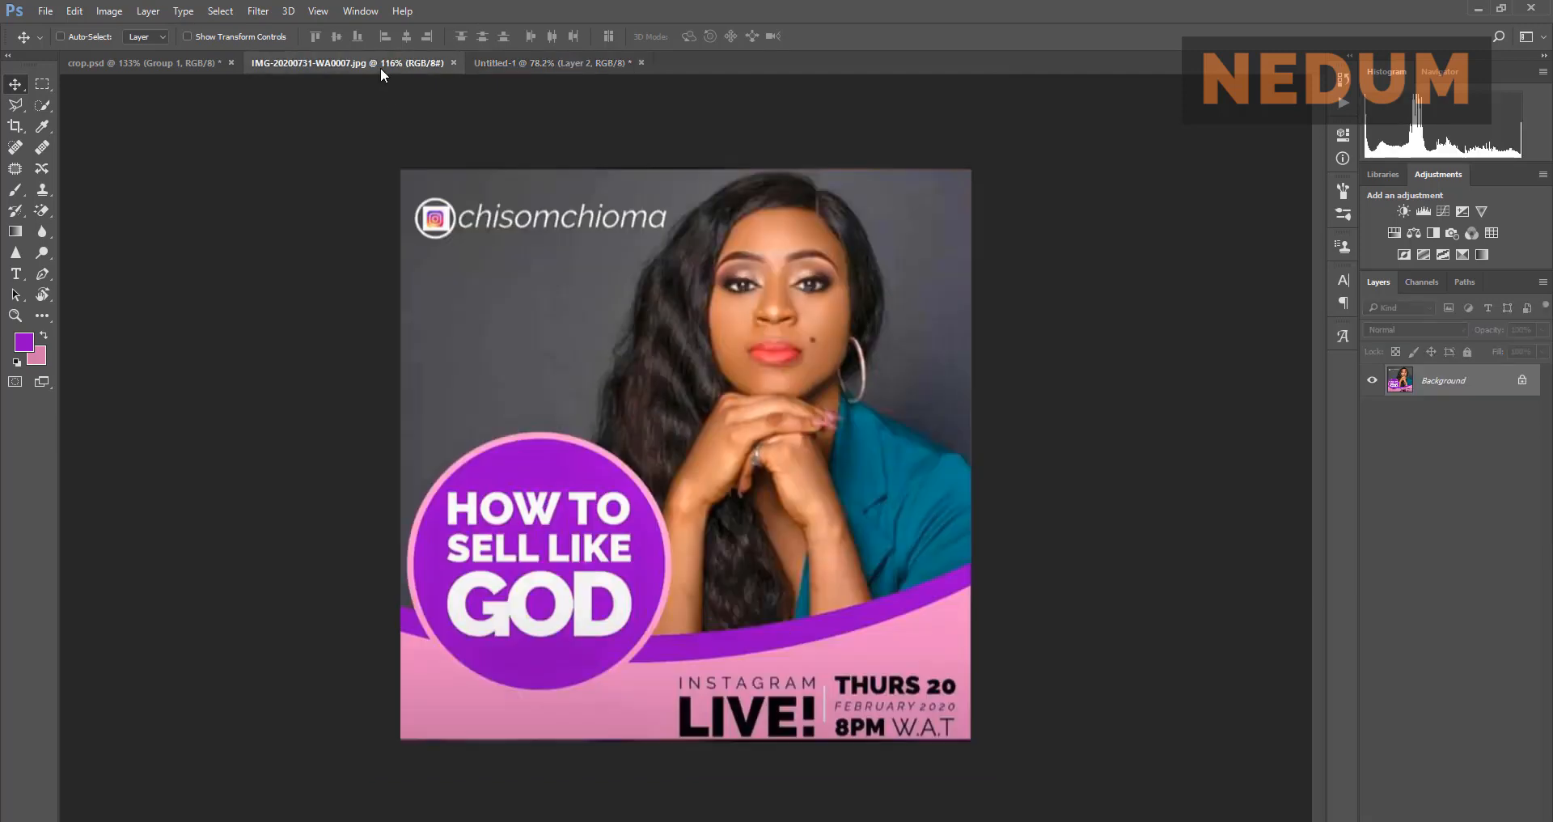
click(570, 58)
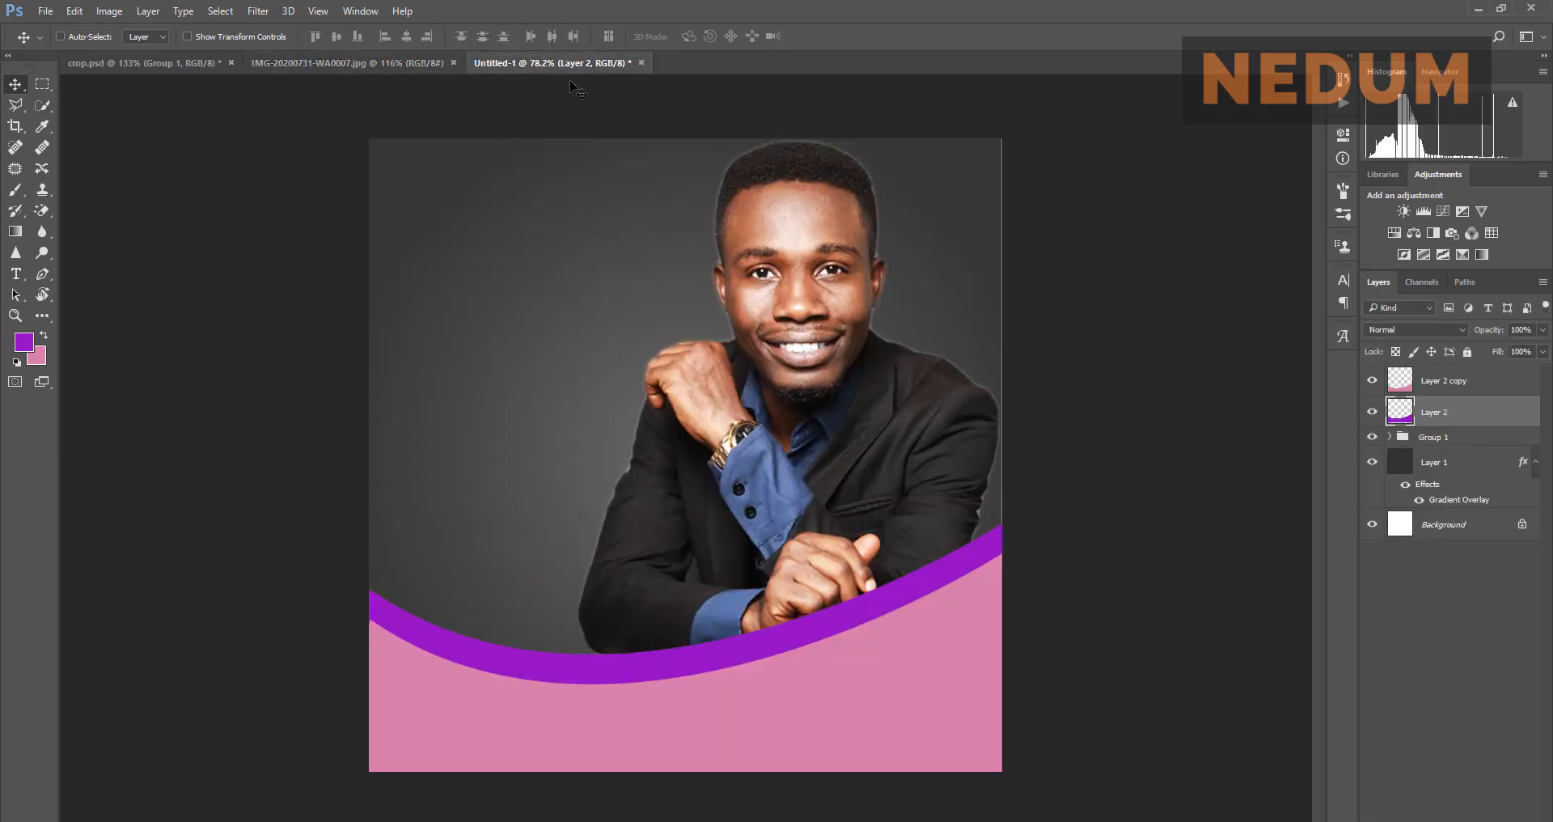
scroll(638, 708, up, 2)
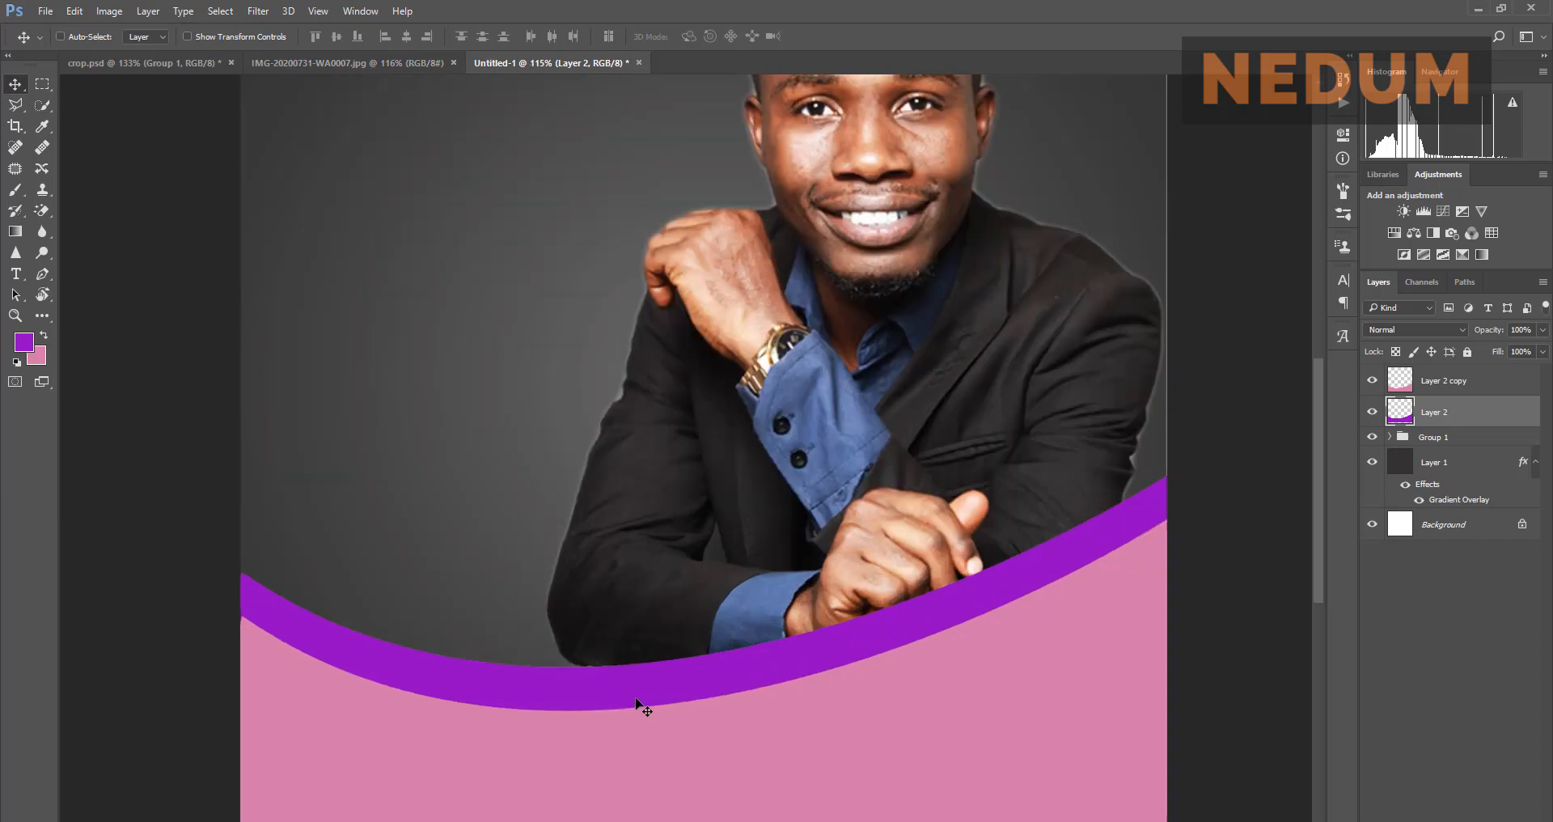
scroll(662, 532, down, 1)
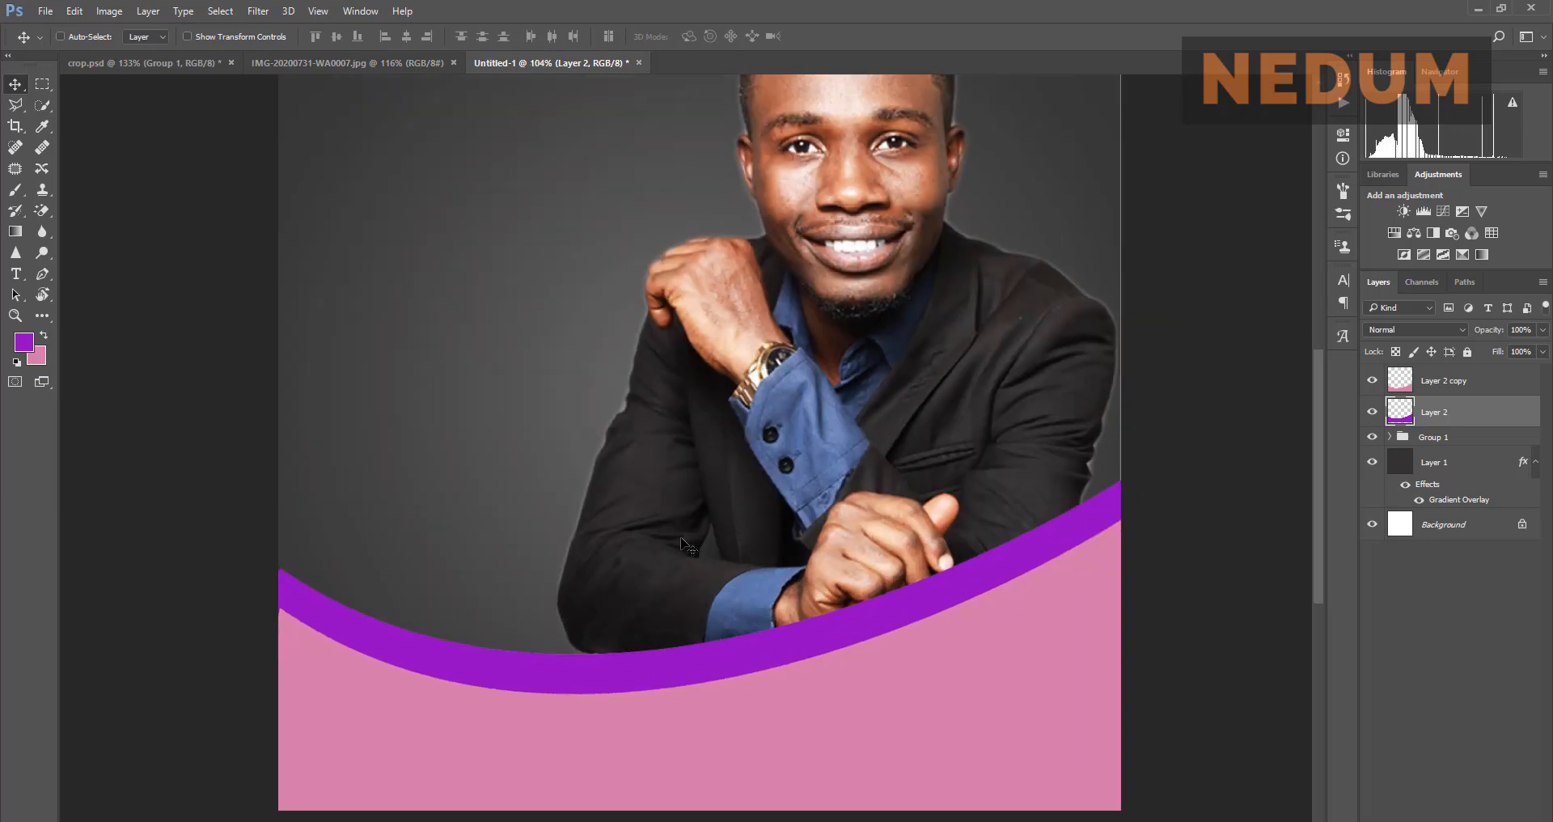
scroll(687, 546, down, 1)
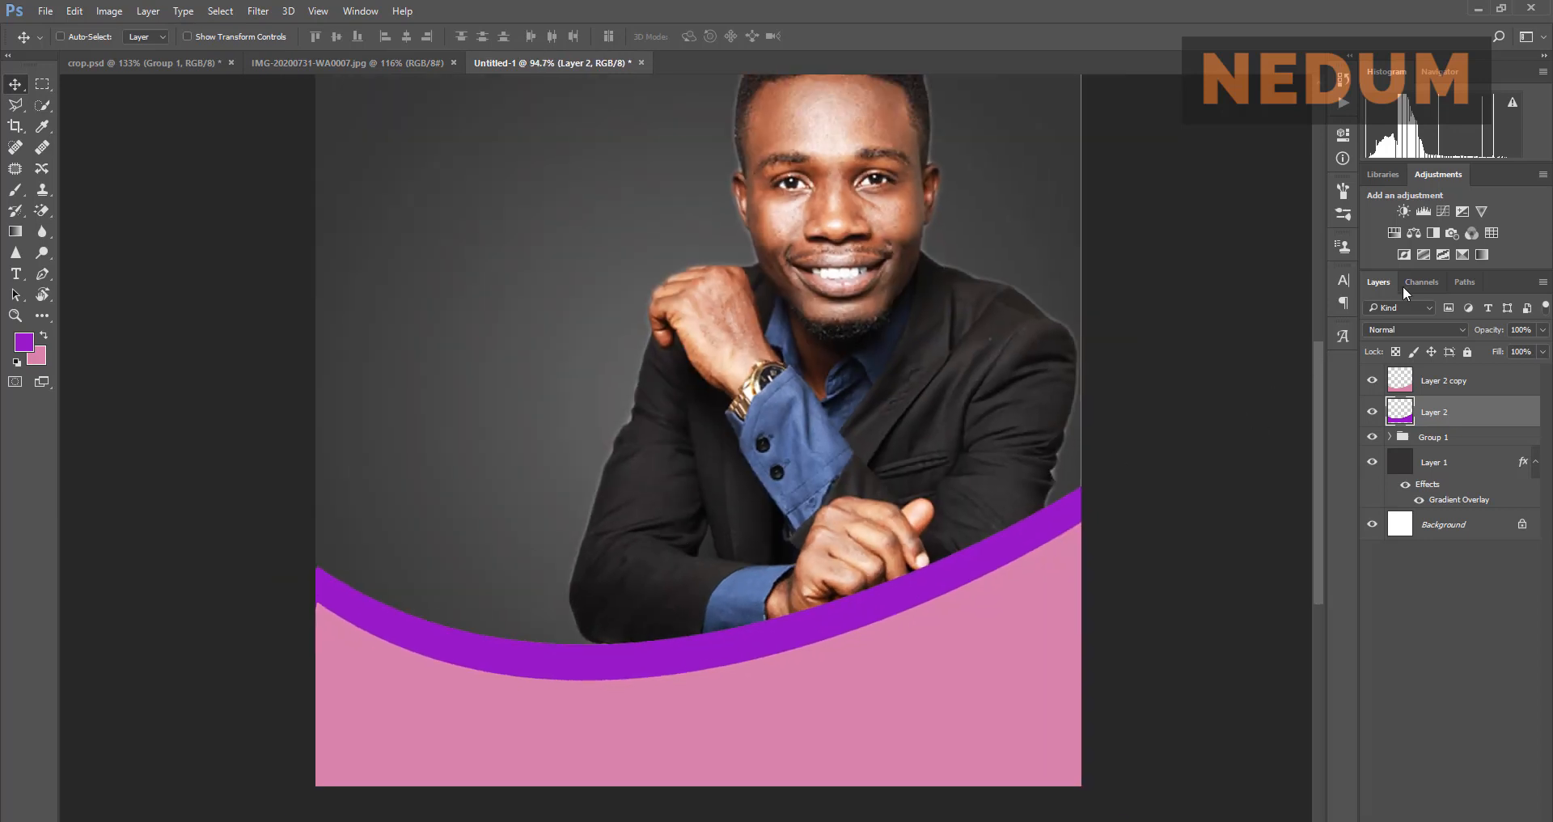
Step: Show the Work Path and try placing Pen anchors on the purple curve
click(1465, 282)
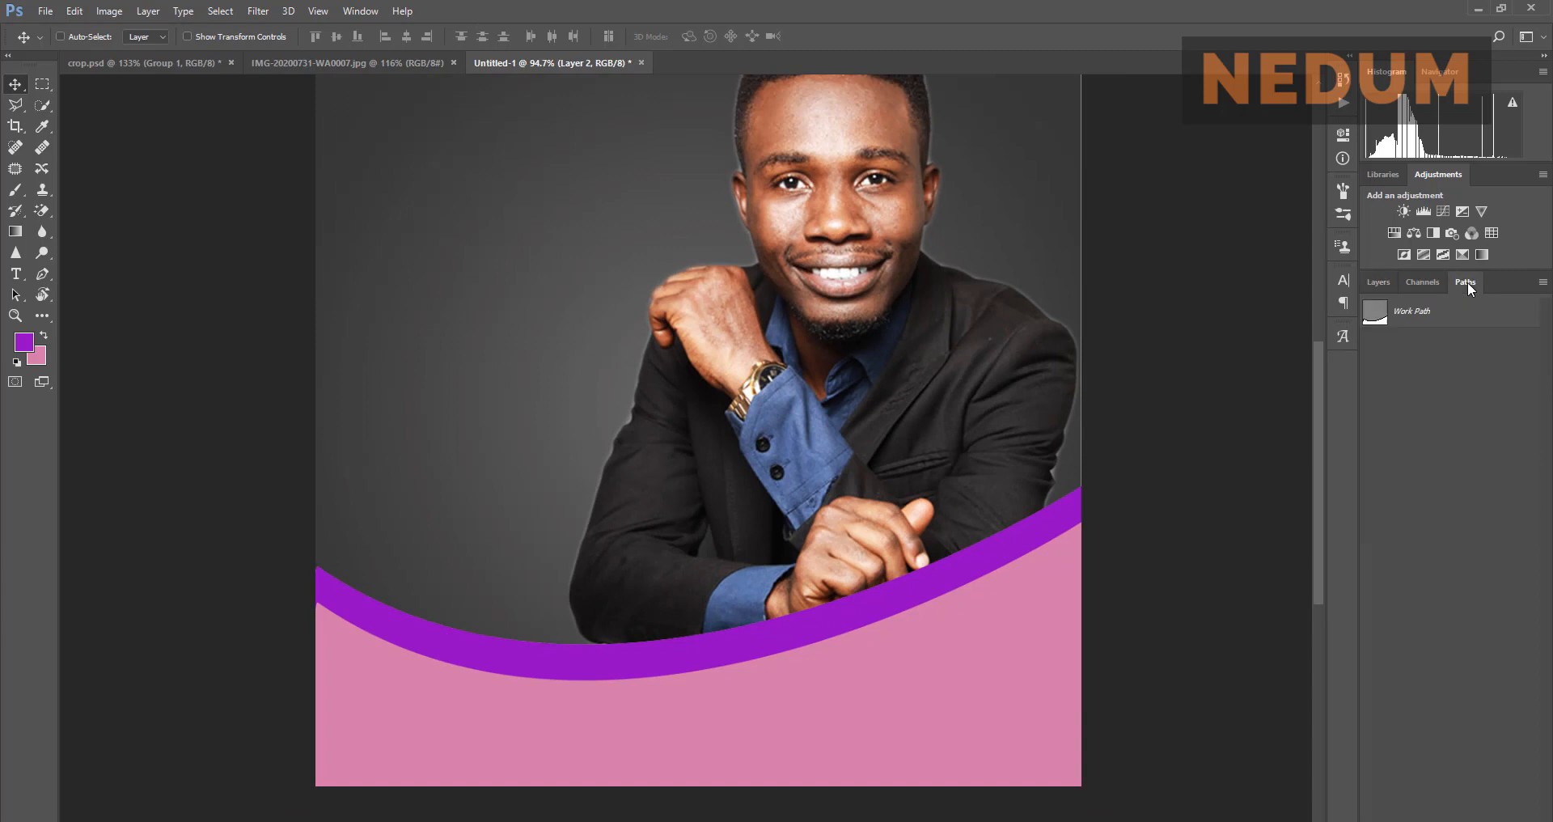
click(1385, 316)
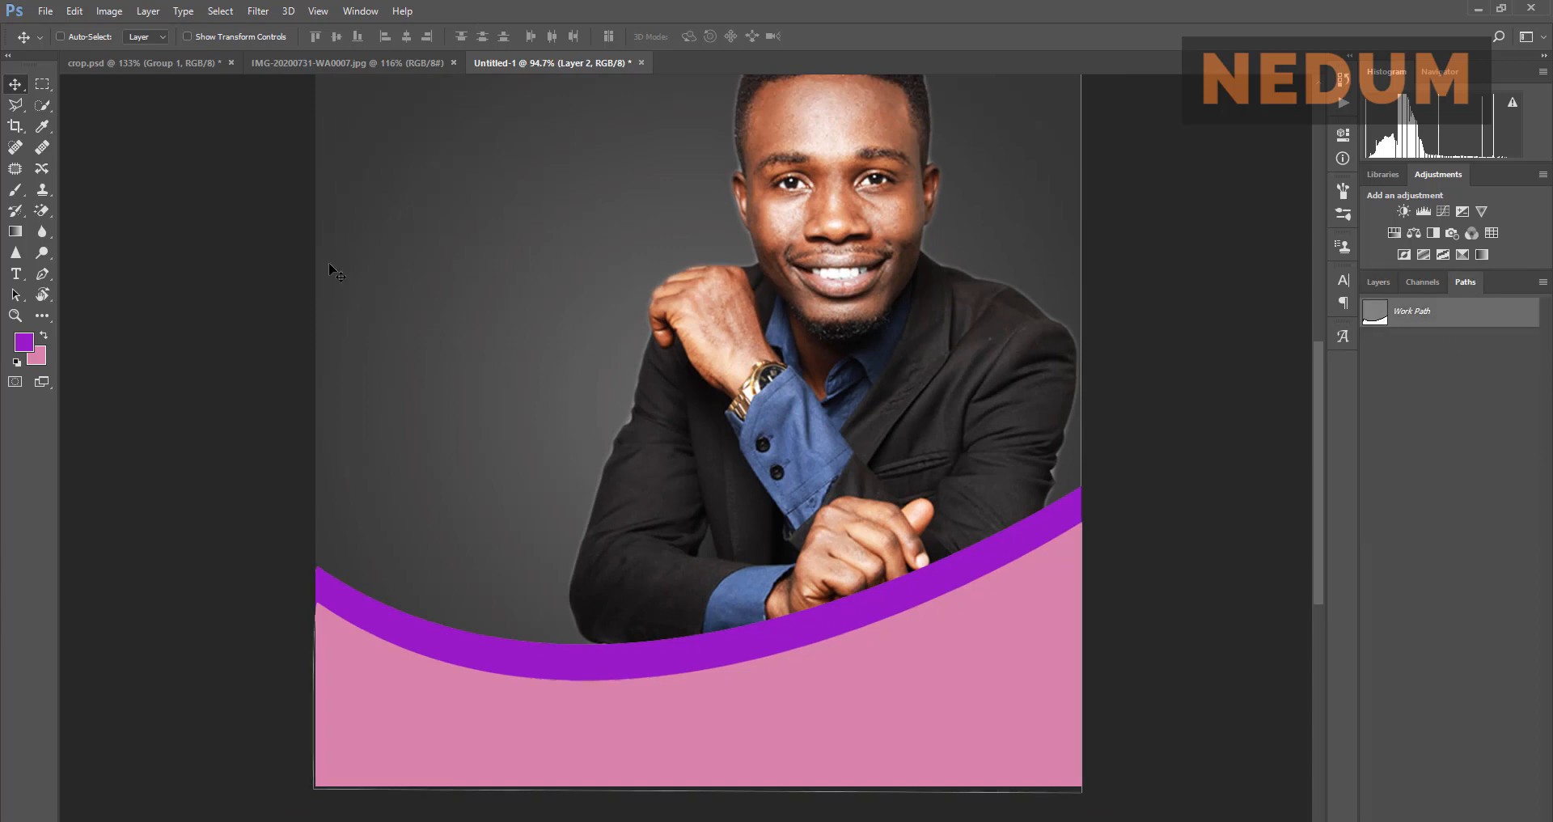
click(42, 275)
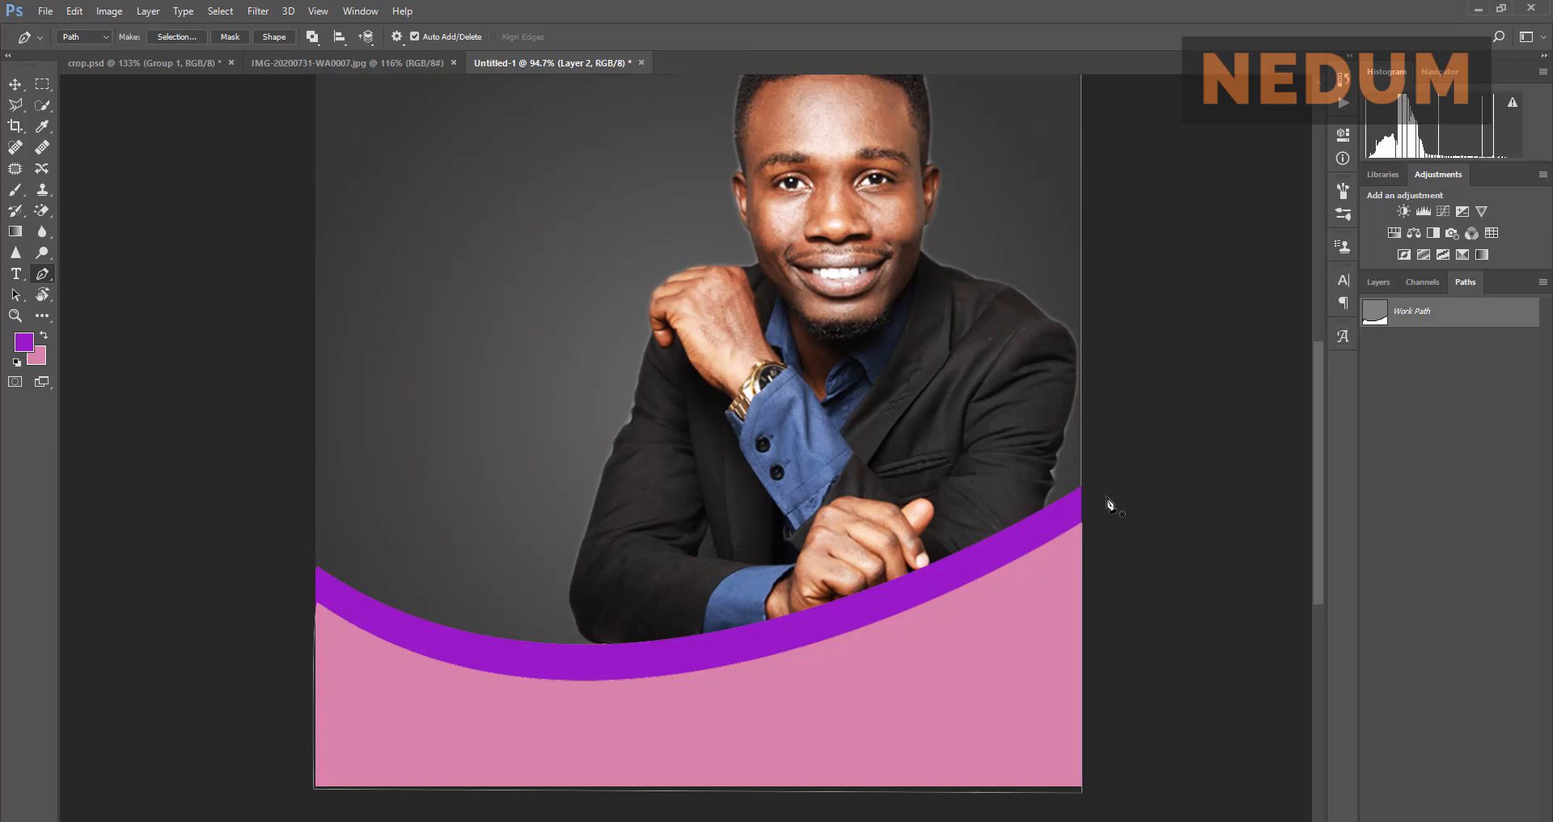
click(940, 588)
click(940, 589)
scroll(1302, 424, down, 1)
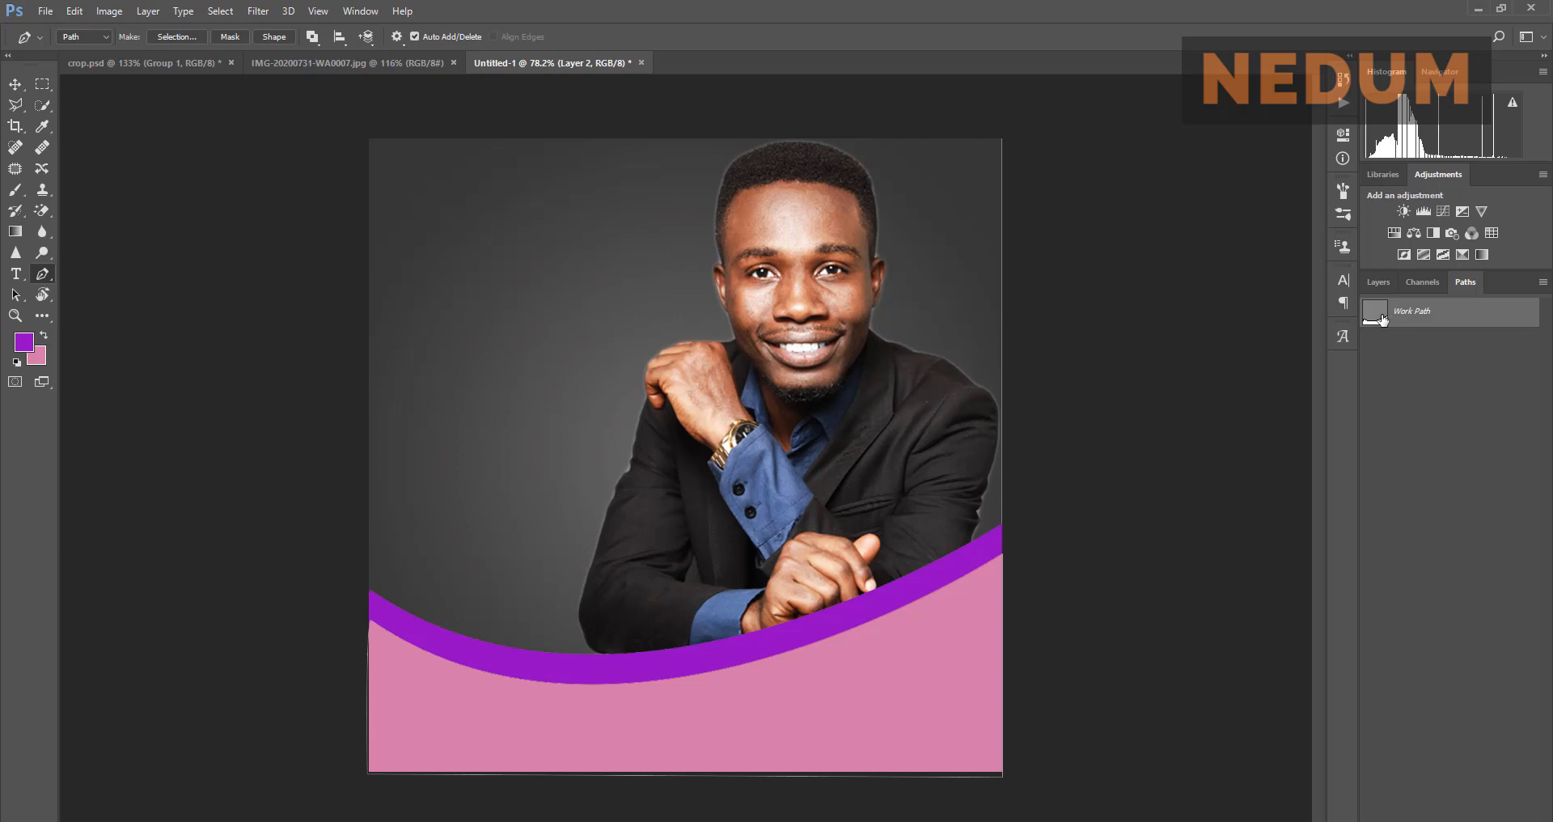
Step: Reselect Layer 2 in the Layers panel with the Move tool and view the reference flyer
click(1375, 285)
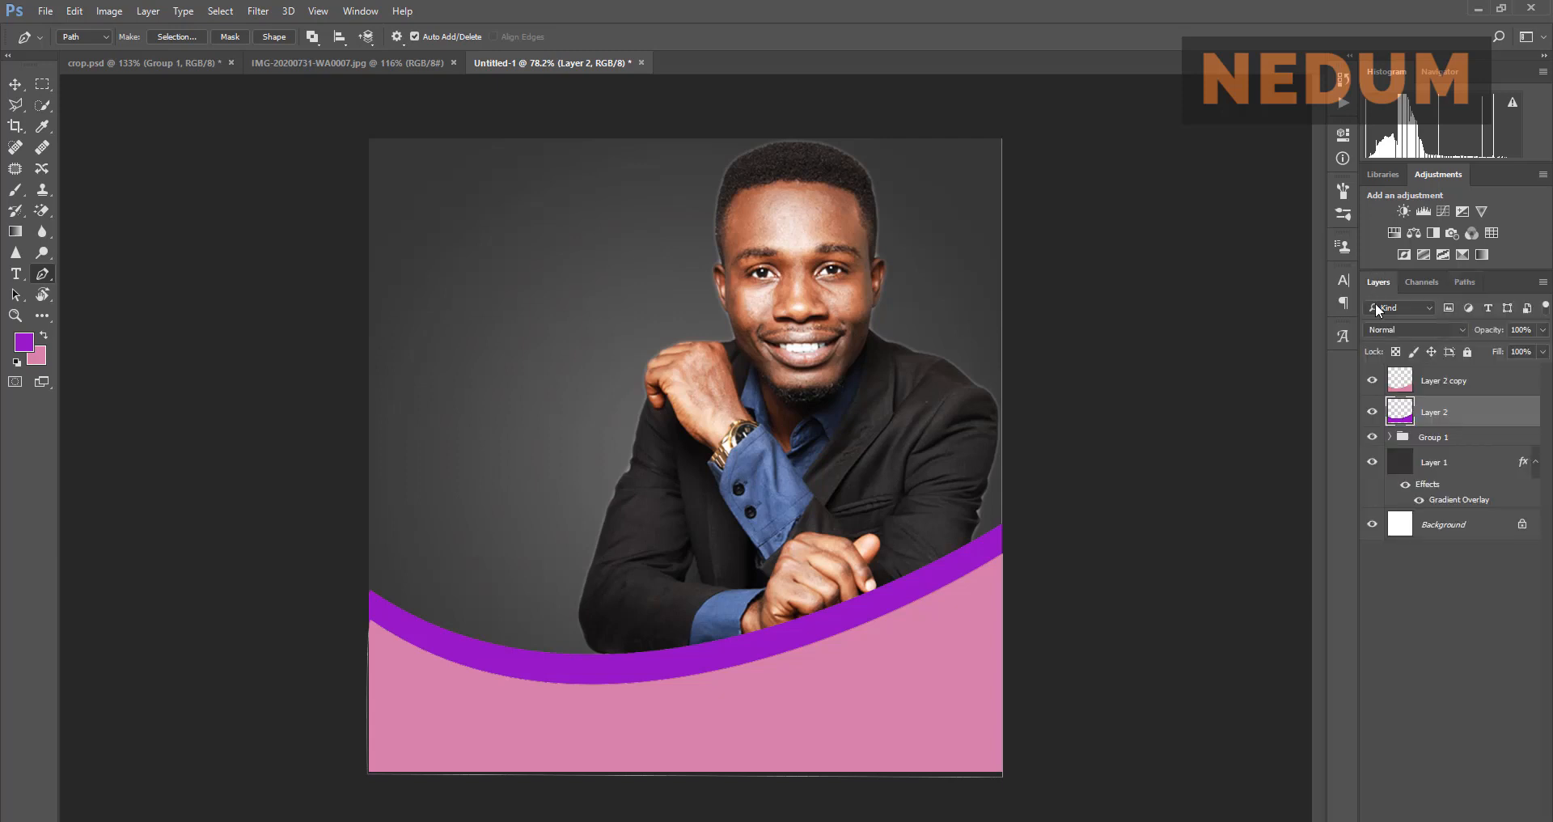
click(1437, 392)
click(1435, 412)
click(14, 84)
scroll(862, 382, down, 2)
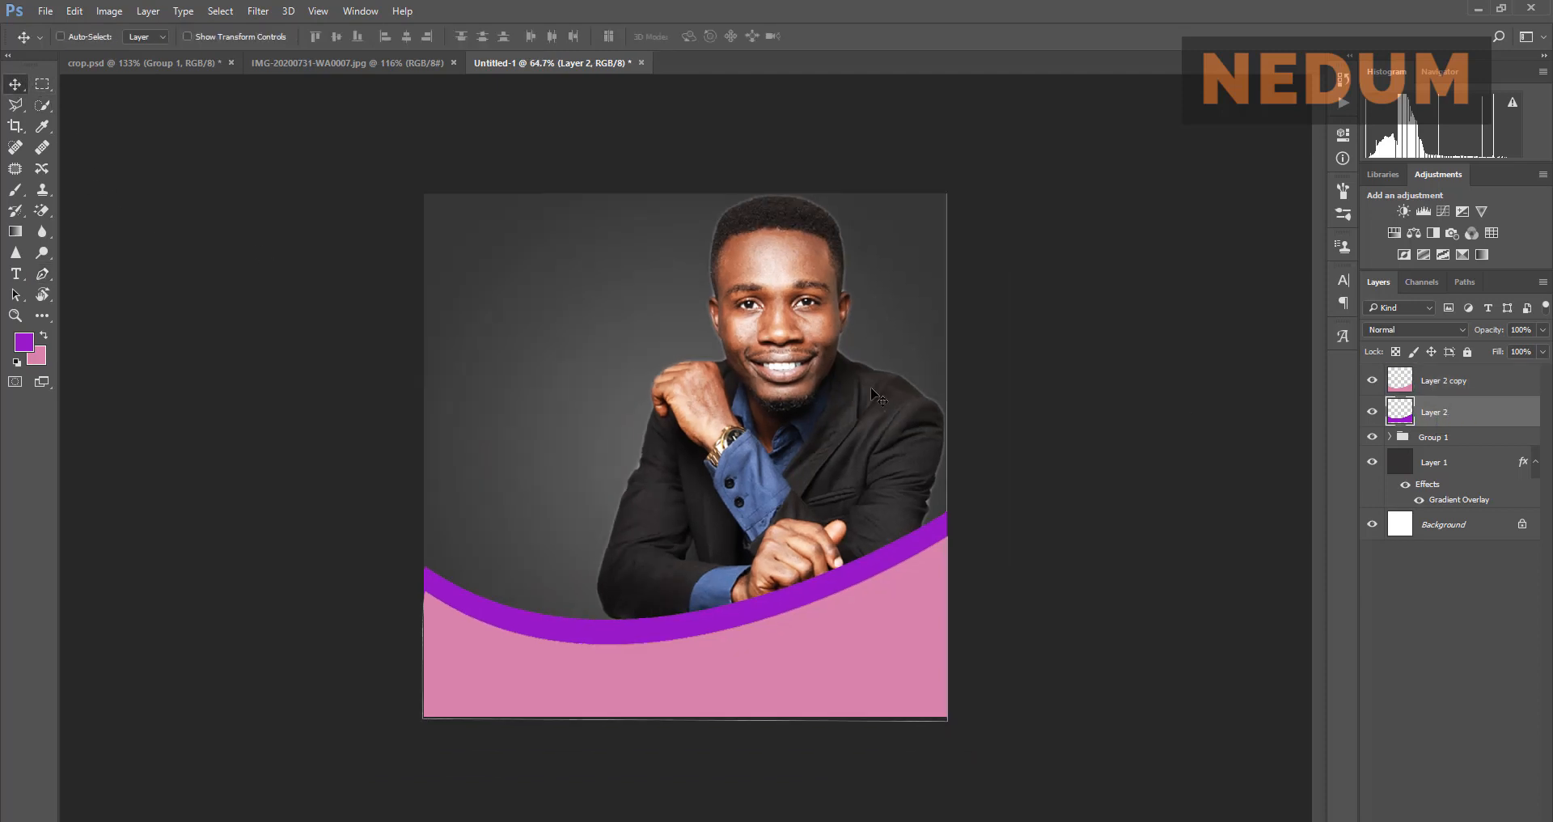
scroll(671, 346, up, 3)
click(338, 63)
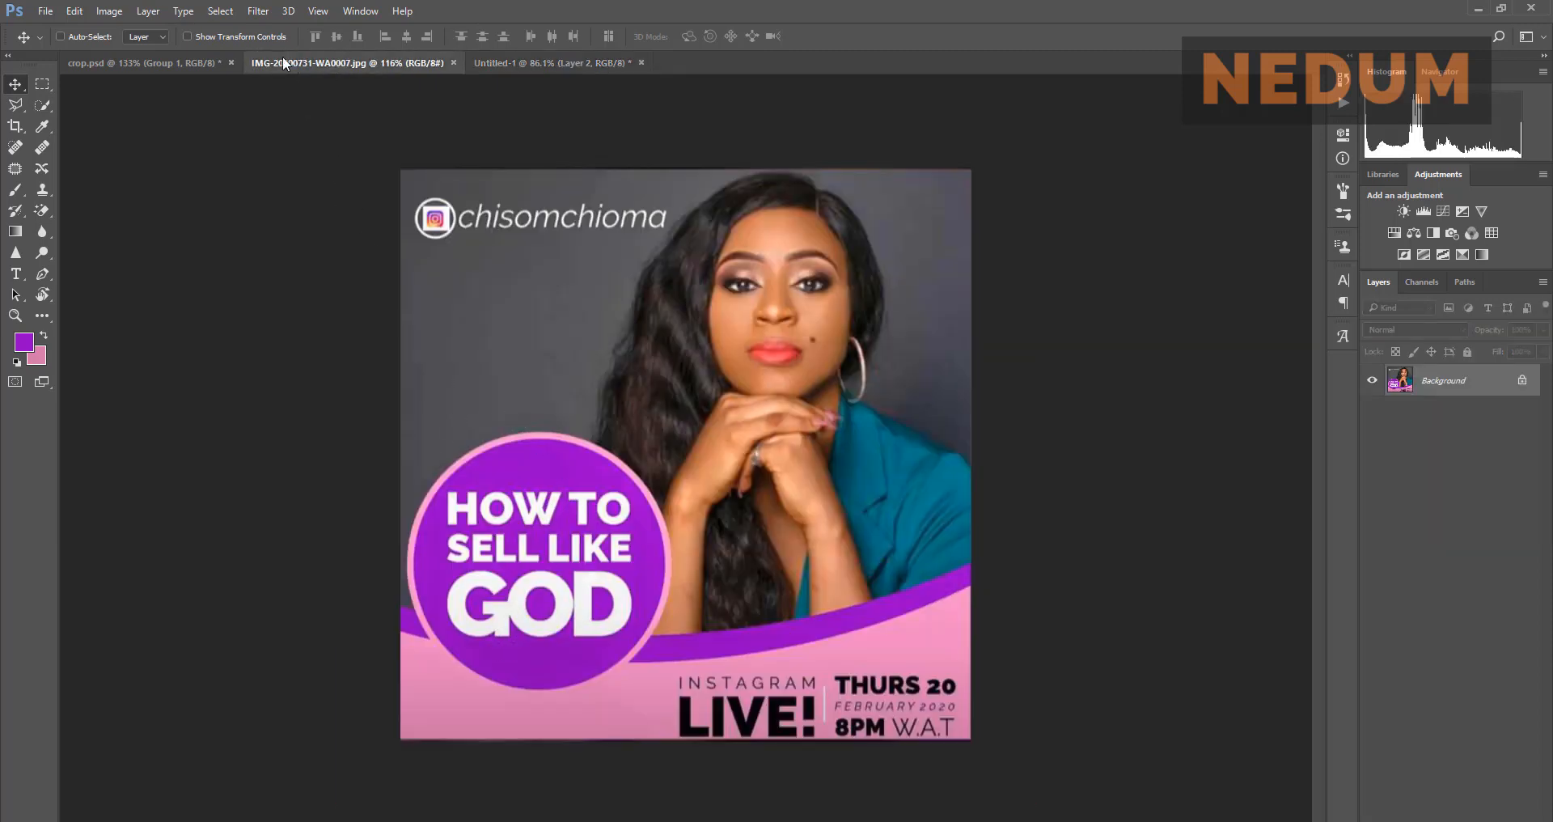
Step: Choose the Ellipse Tool and draw a 361 × 361 px purple circle left of the man
click(529, 64)
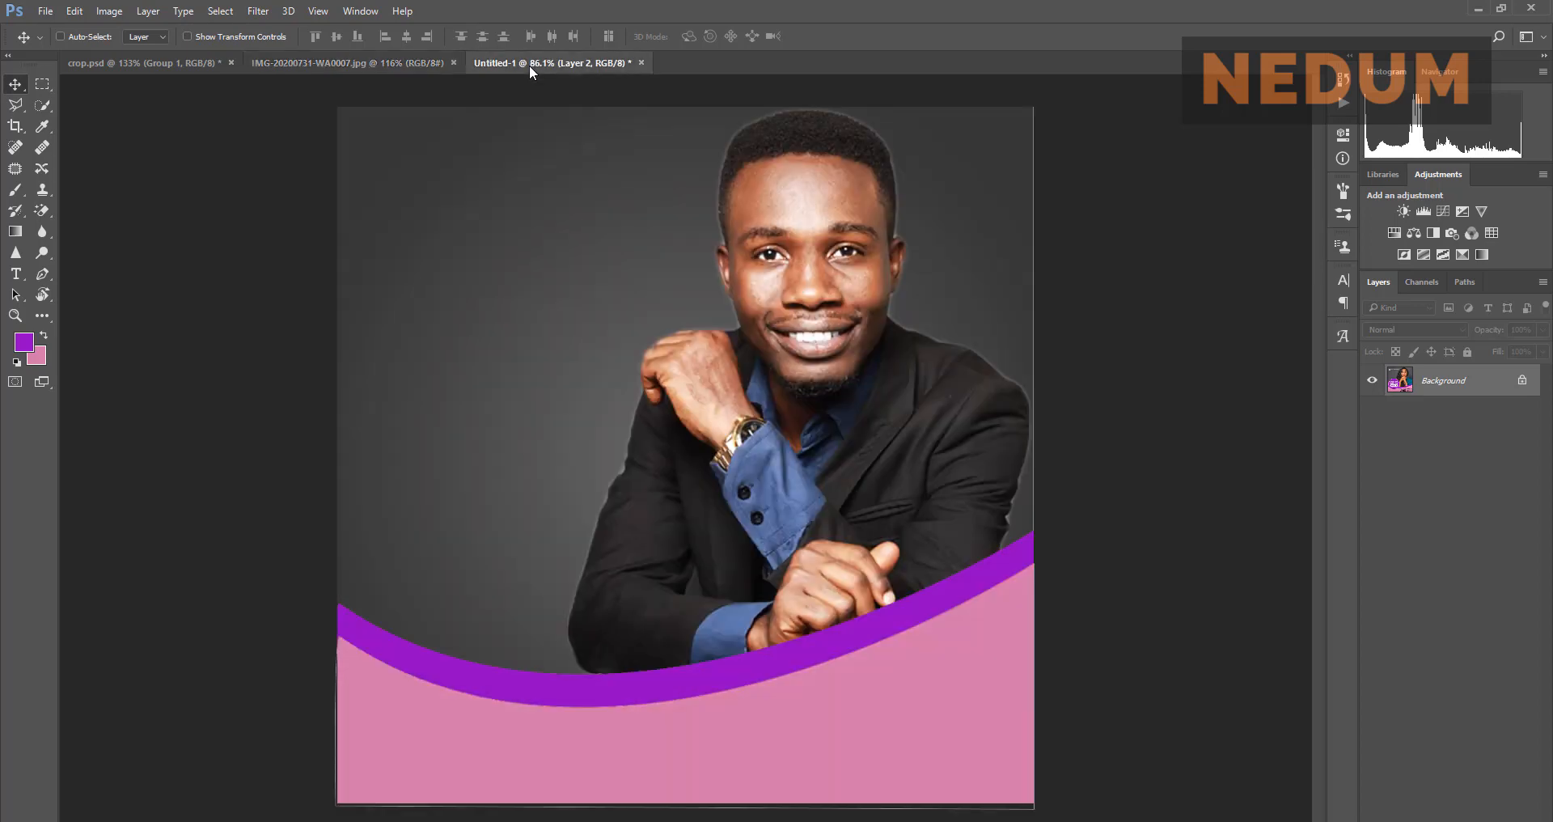
click(390, 60)
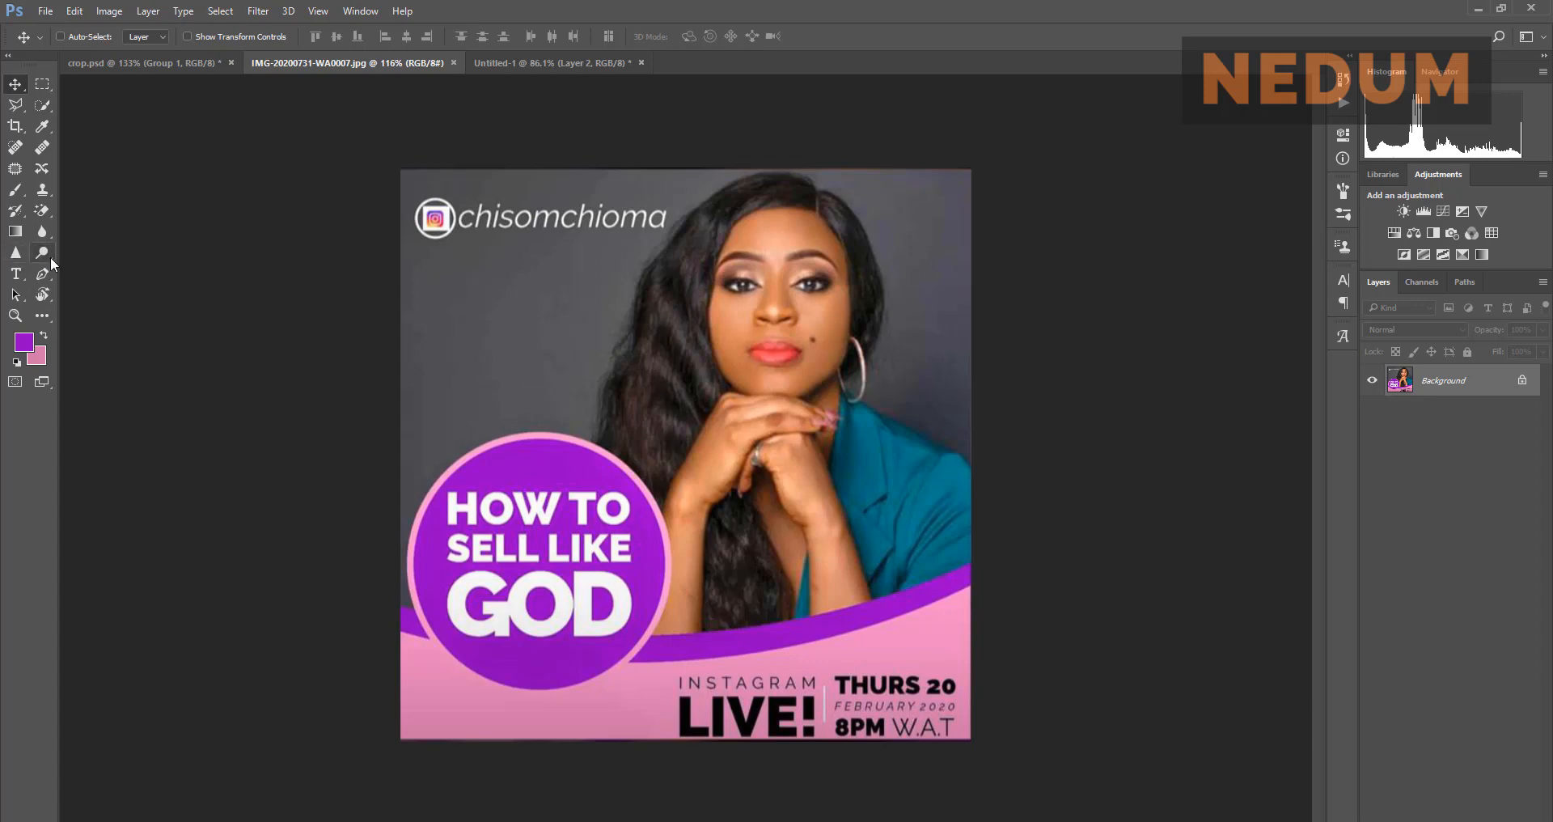
click(45, 313)
click(45, 312)
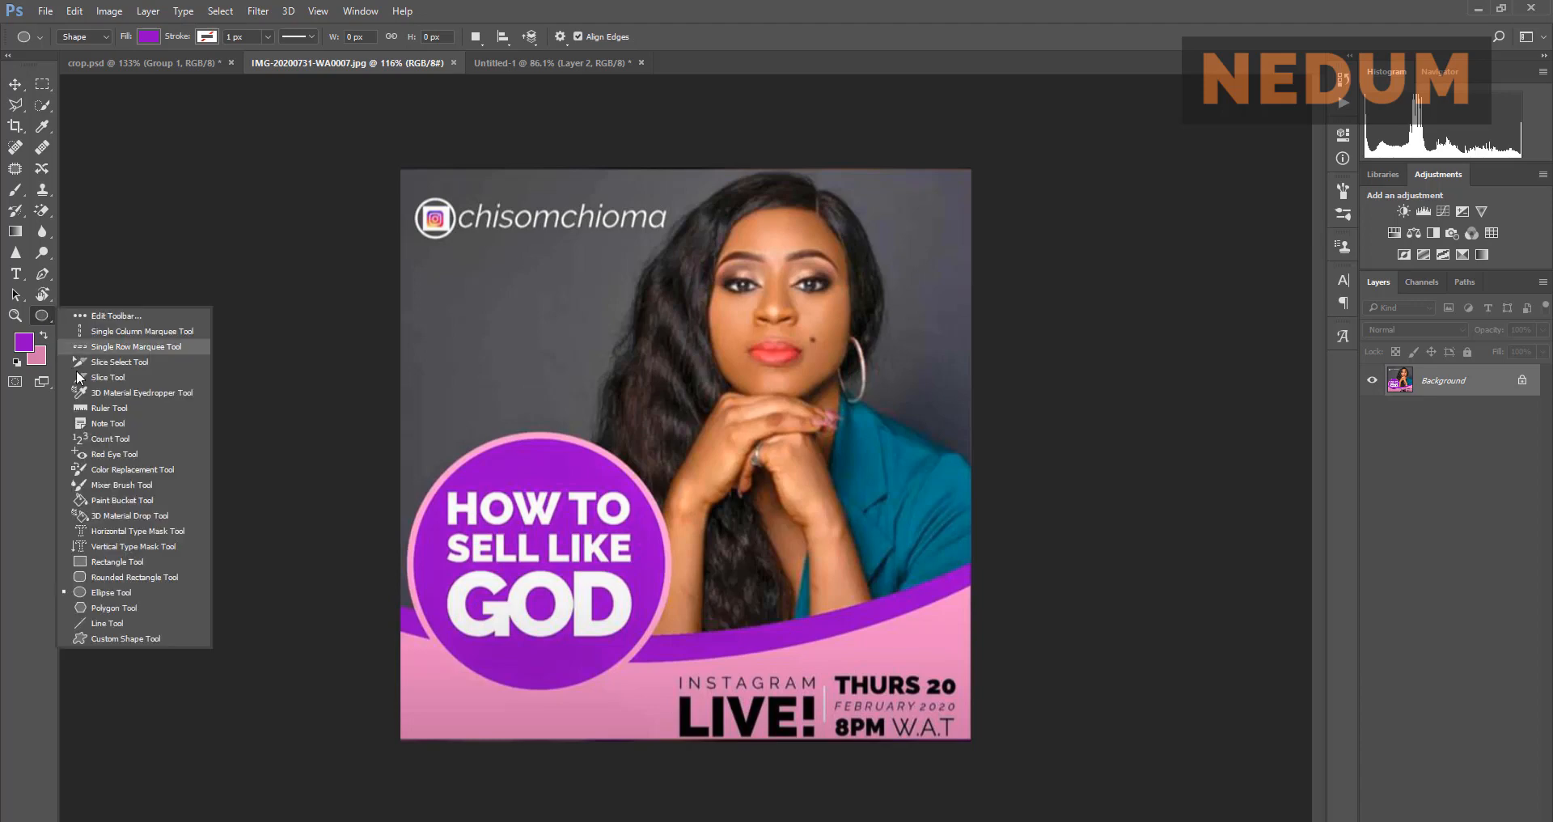
click(133, 590)
click(512, 62)
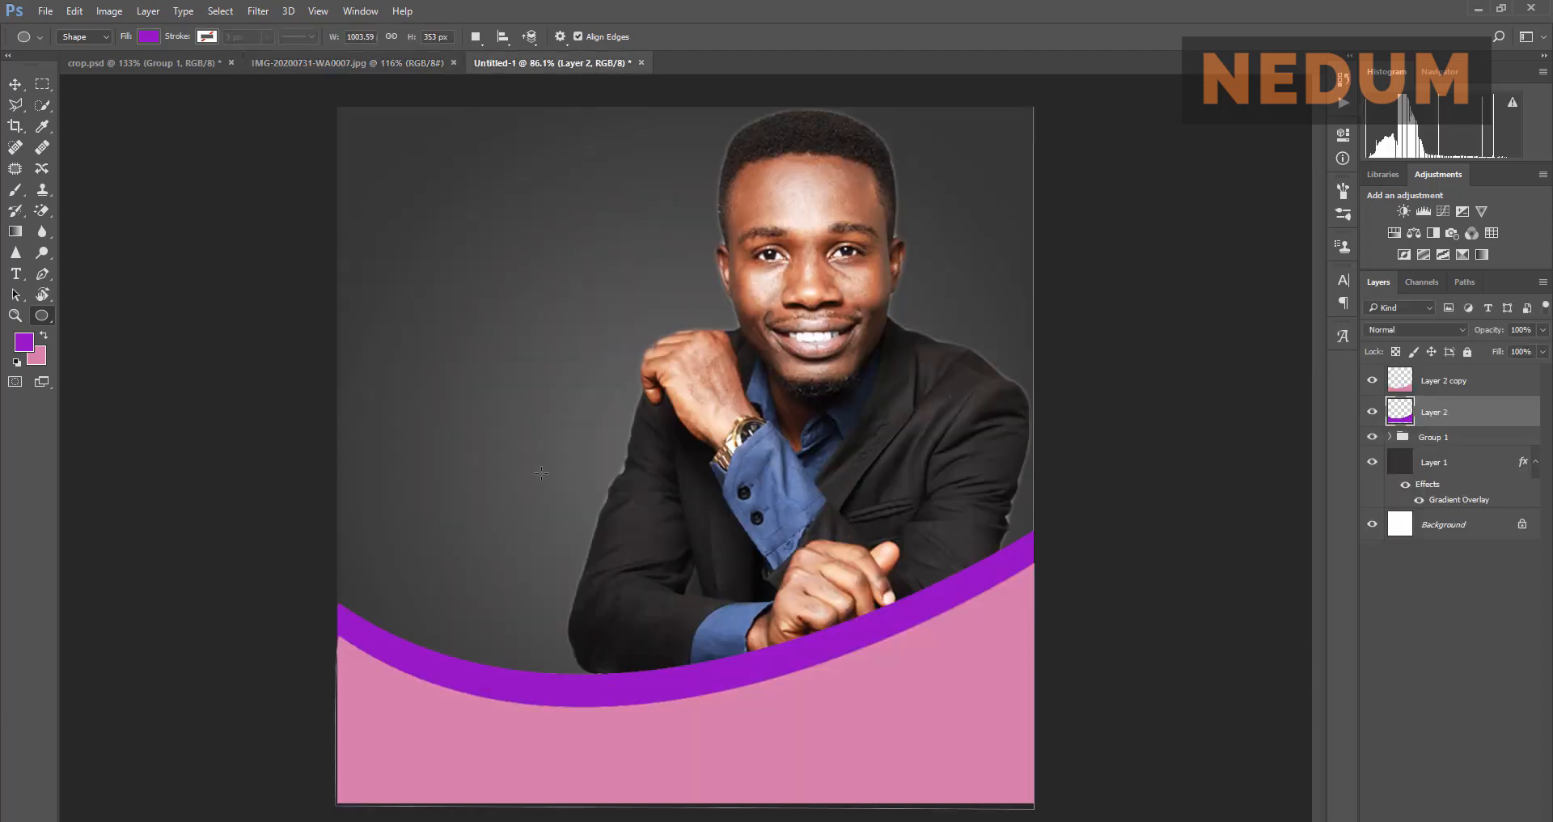
drag(484, 589, 1077, 337)
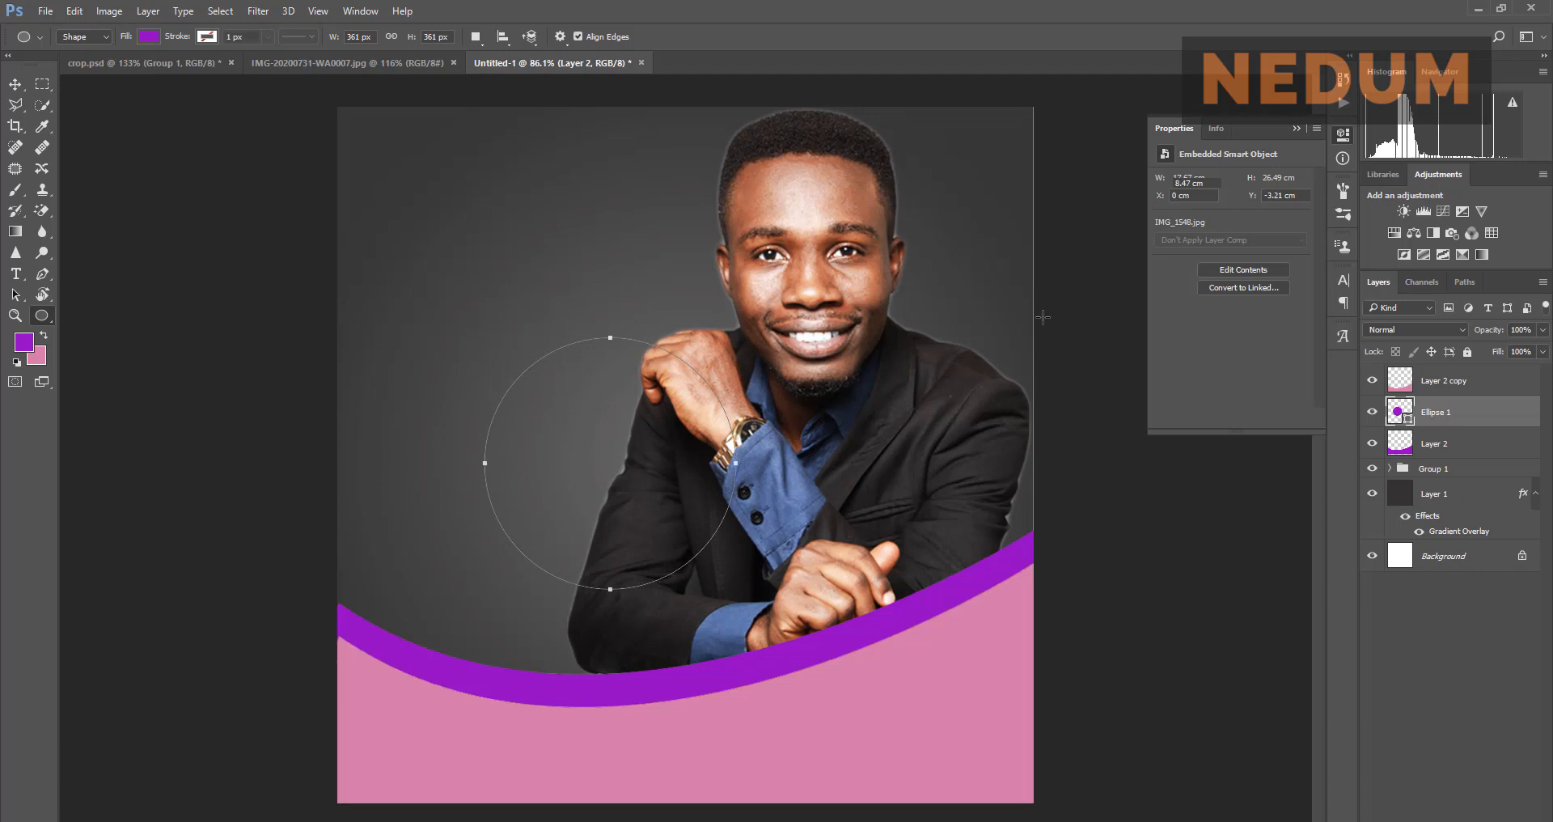
Step: Move the purple circle down and left toward the band, checking against the reference poster
click(372, 63)
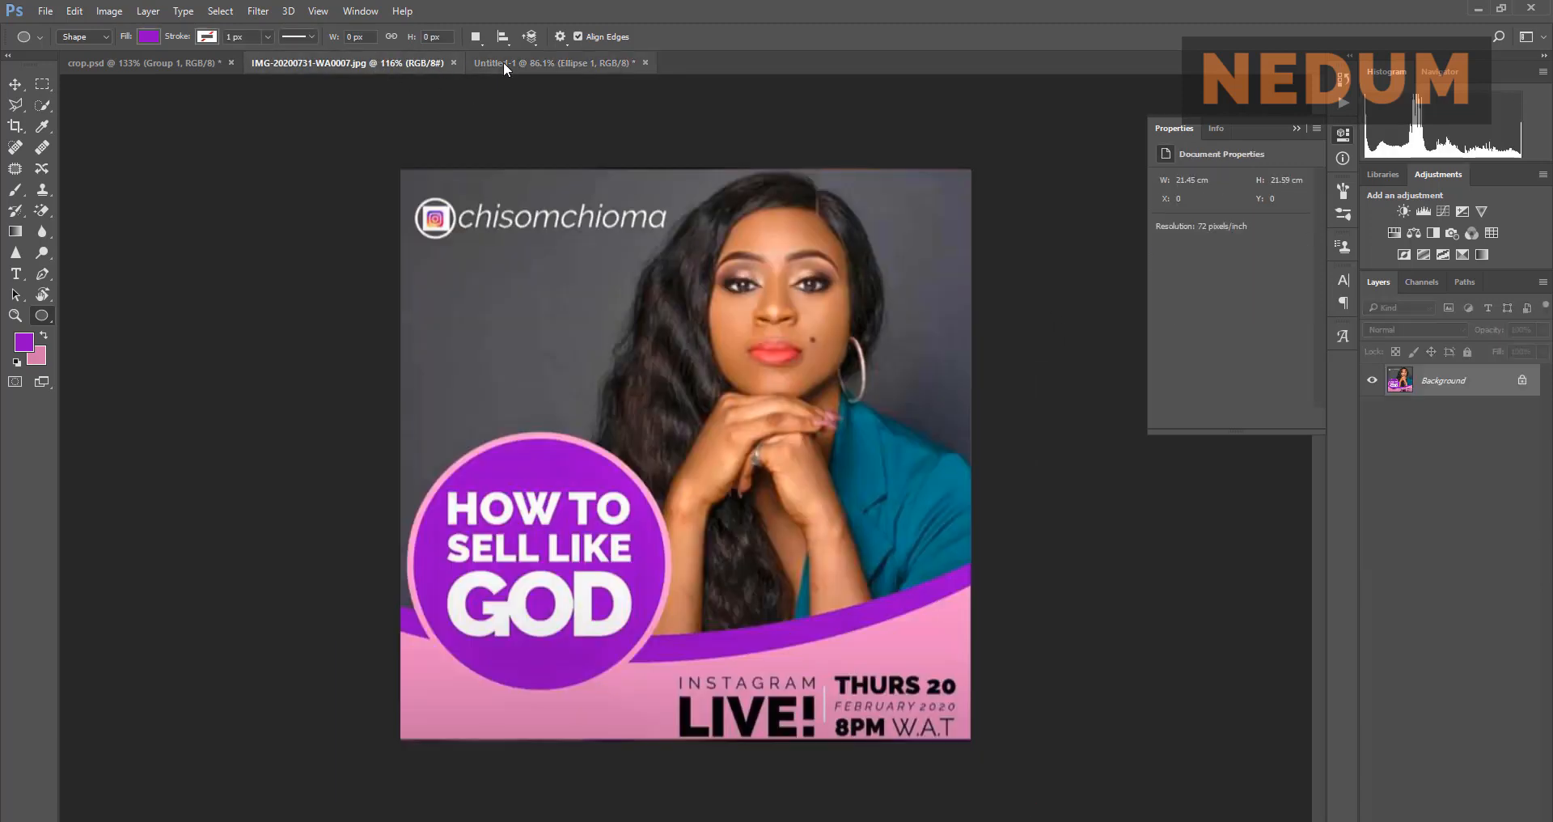
click(503, 64)
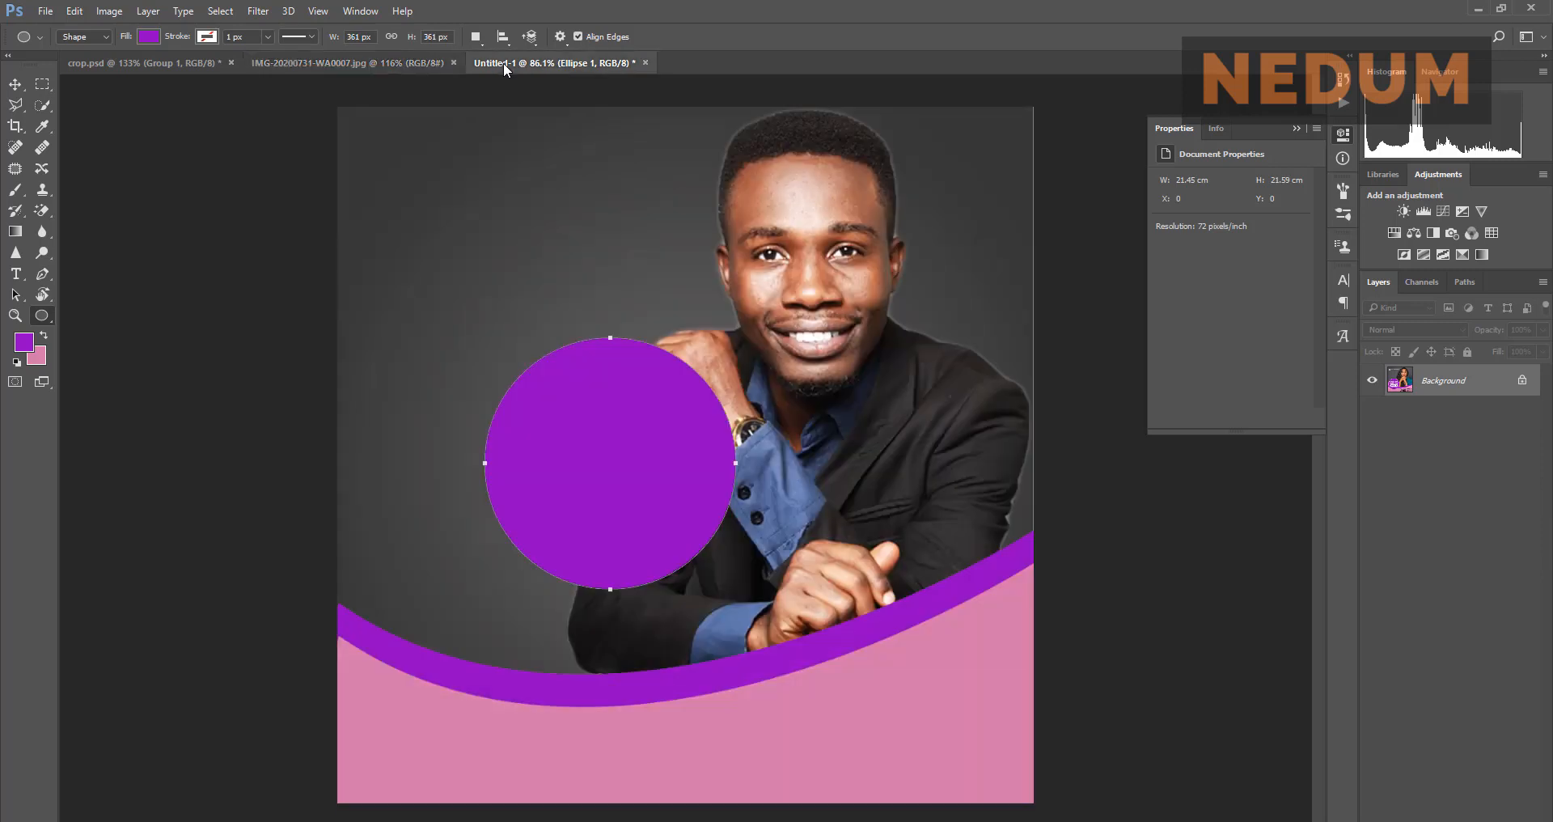
click(1297, 128)
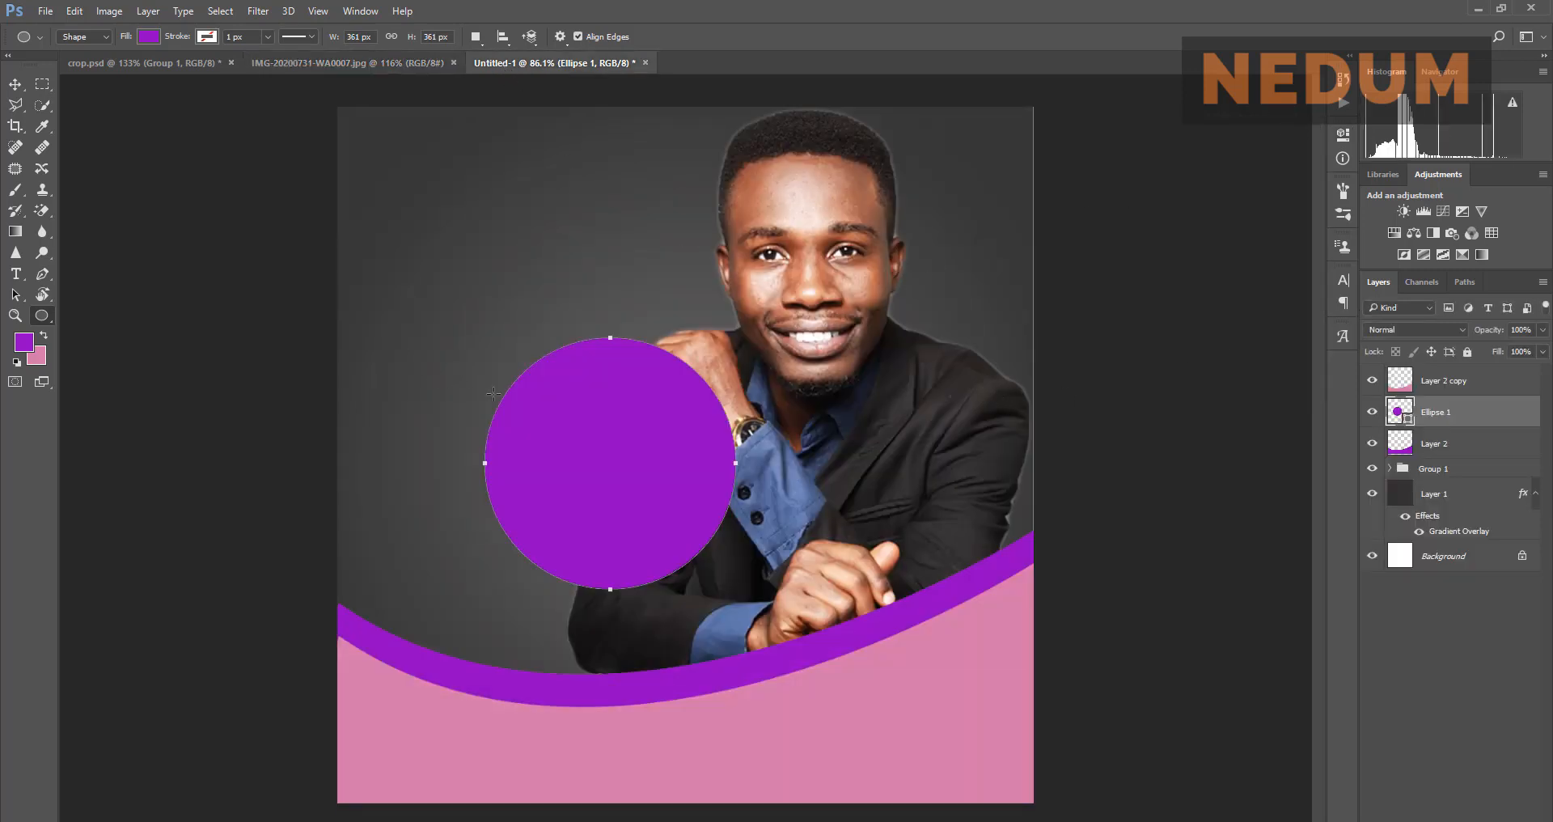
key(v)
drag(633, 434, 513, 518)
click(331, 58)
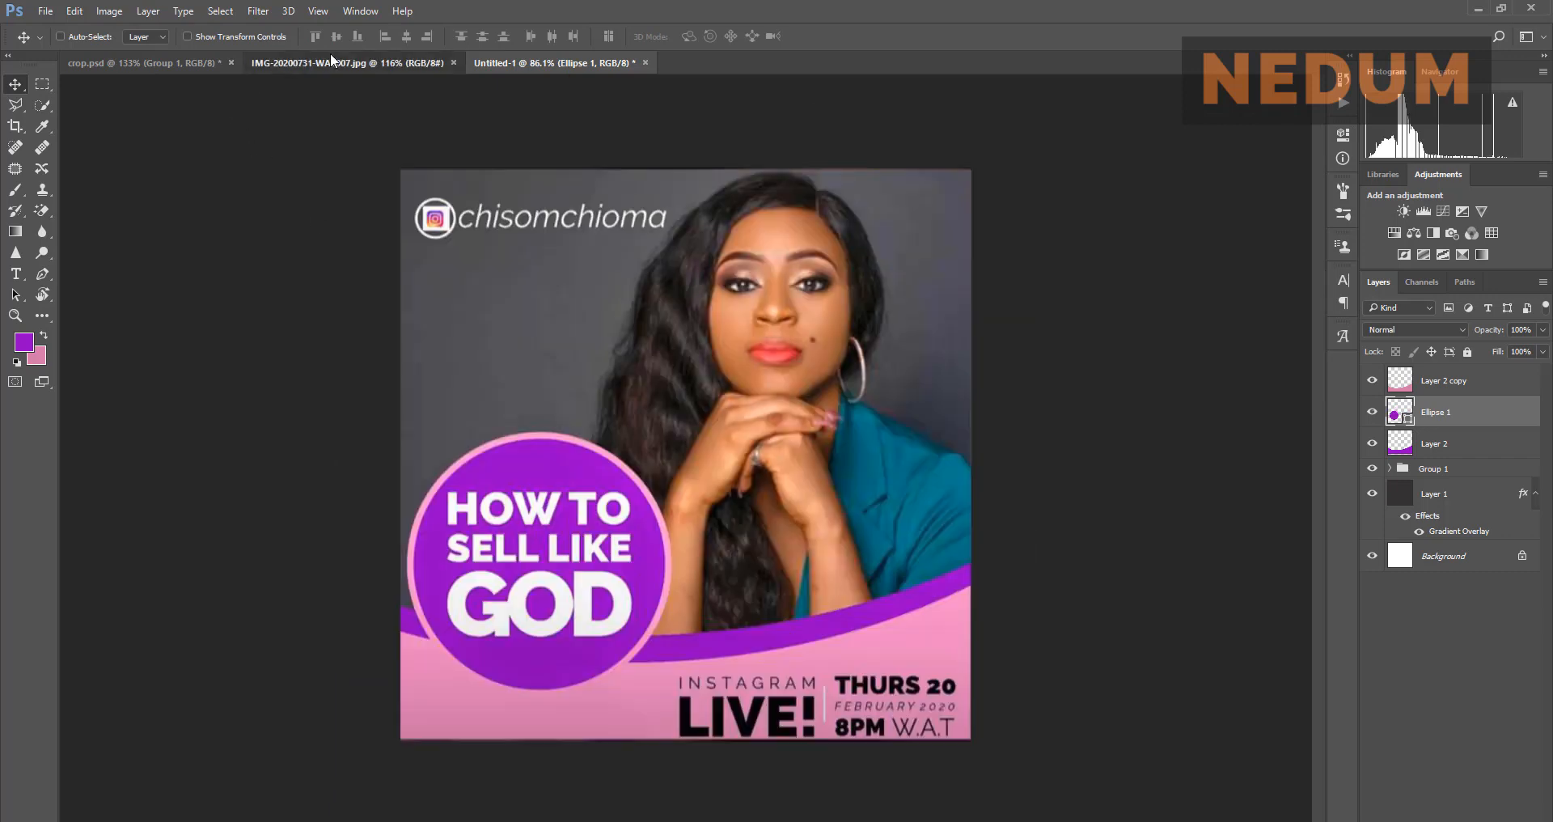
click(533, 62)
drag(493, 574, 471, 581)
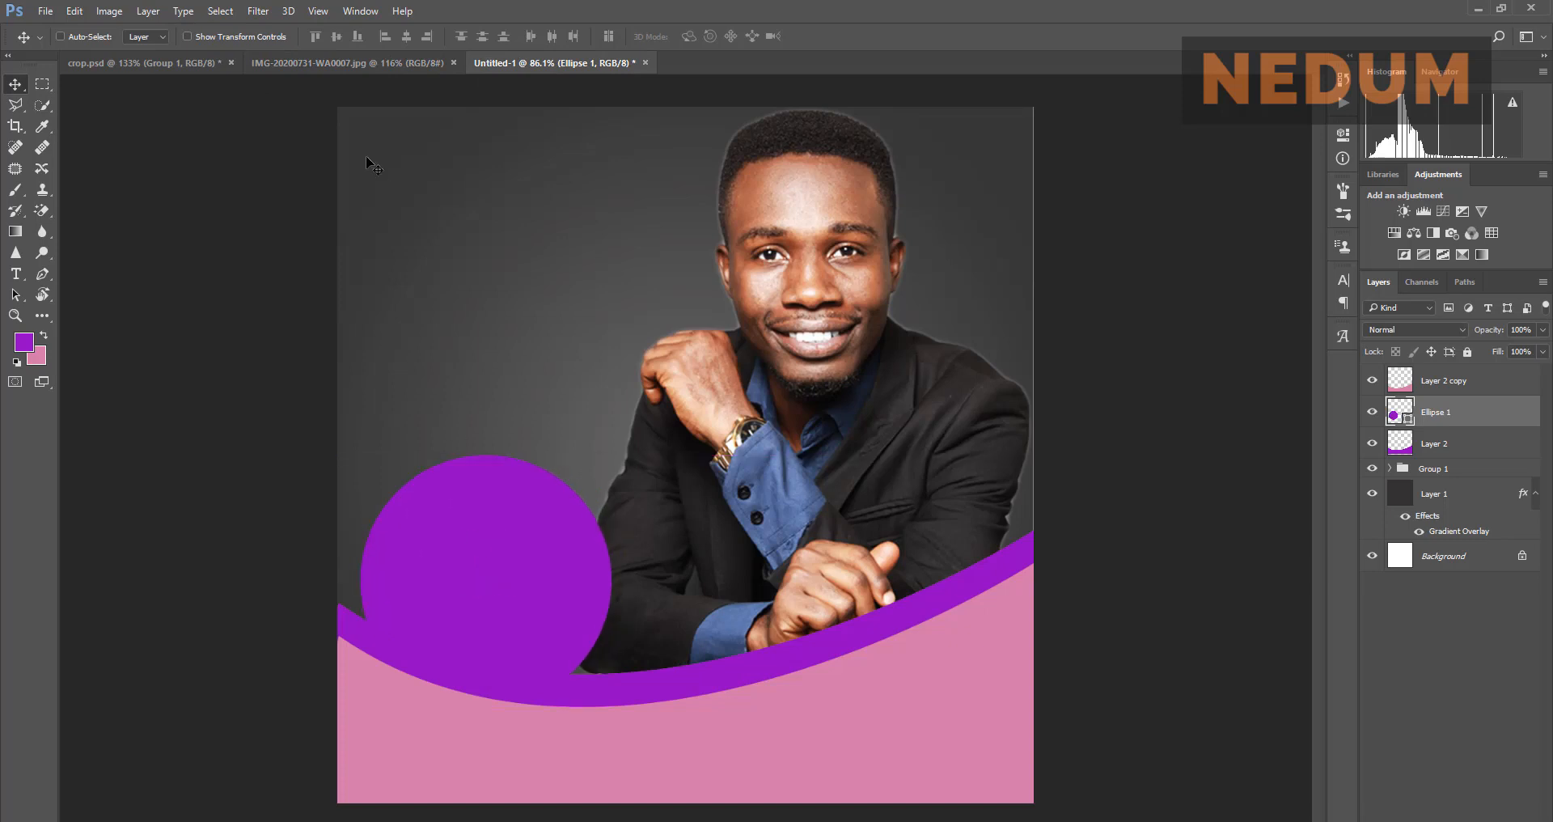
click(353, 65)
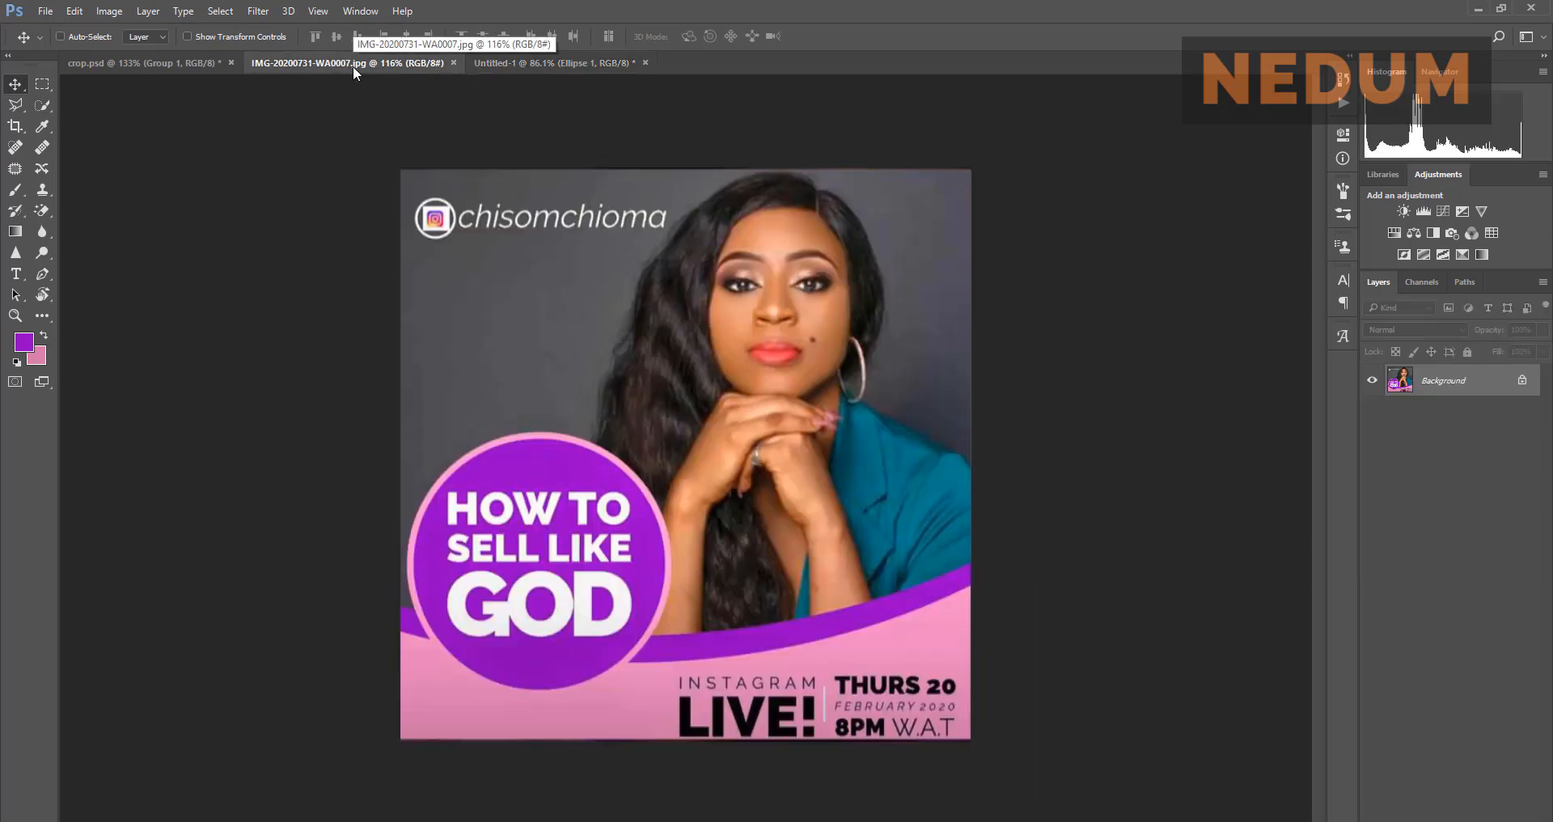
click(535, 62)
drag(539, 526, 540, 535)
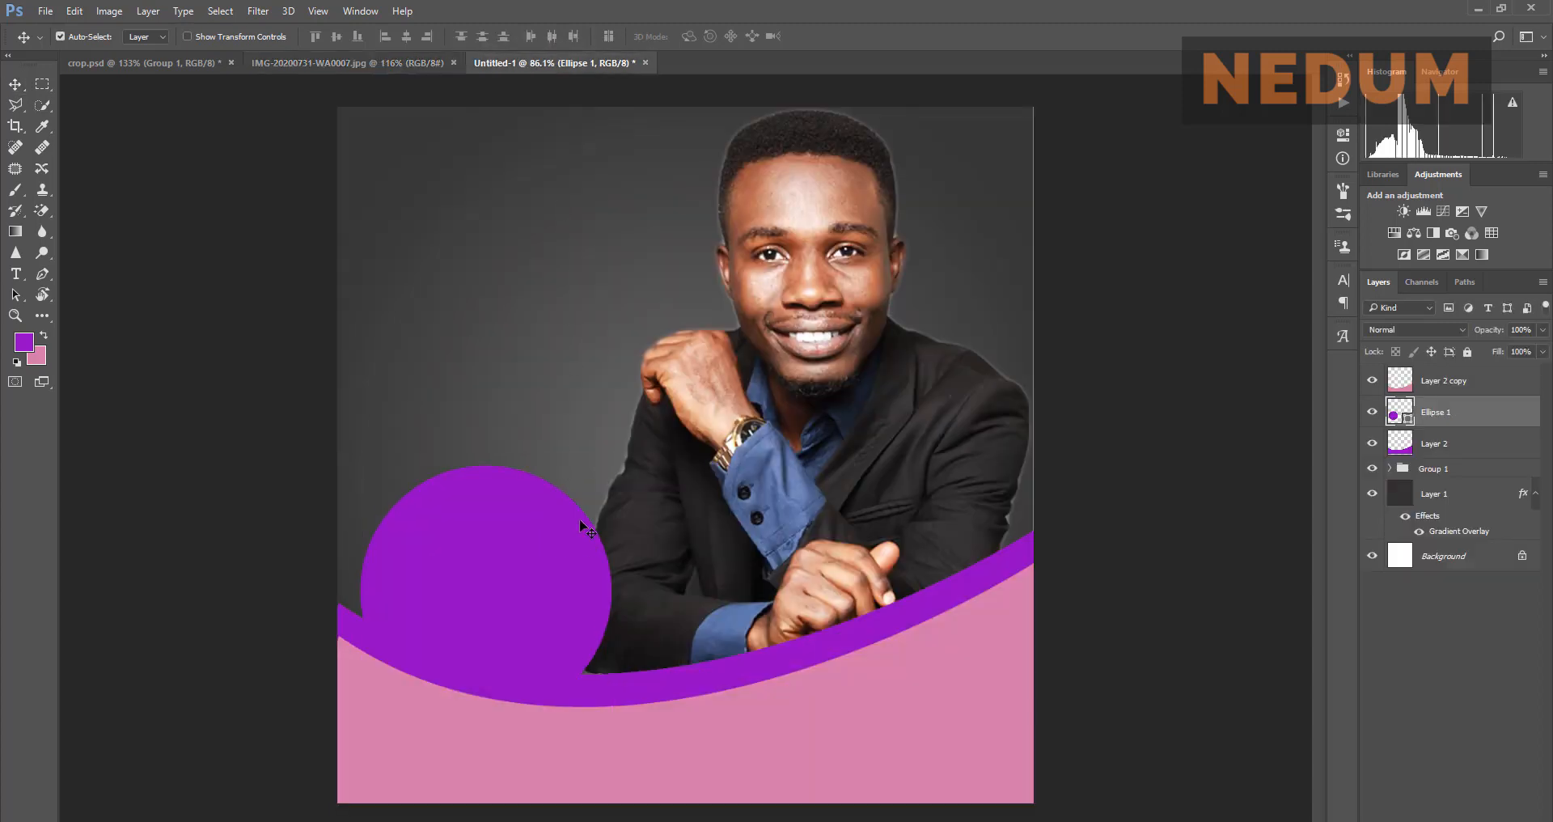
Step: Scale the circle to about 114%, move Ellipse 1 to the top, and place it over the band's left end
key(ctrl+t)
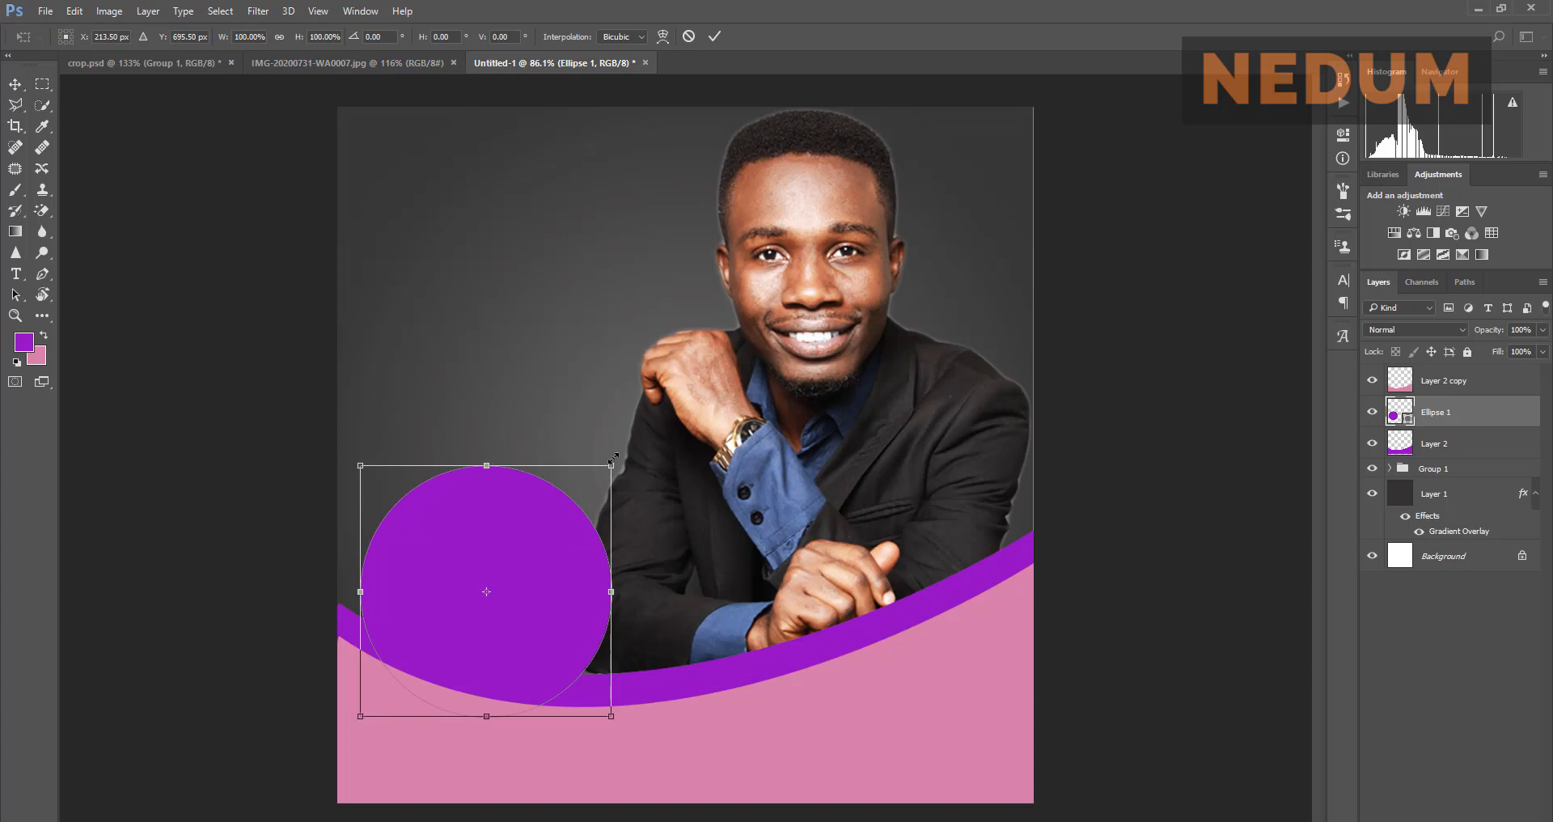
drag(612, 465, 660, 441)
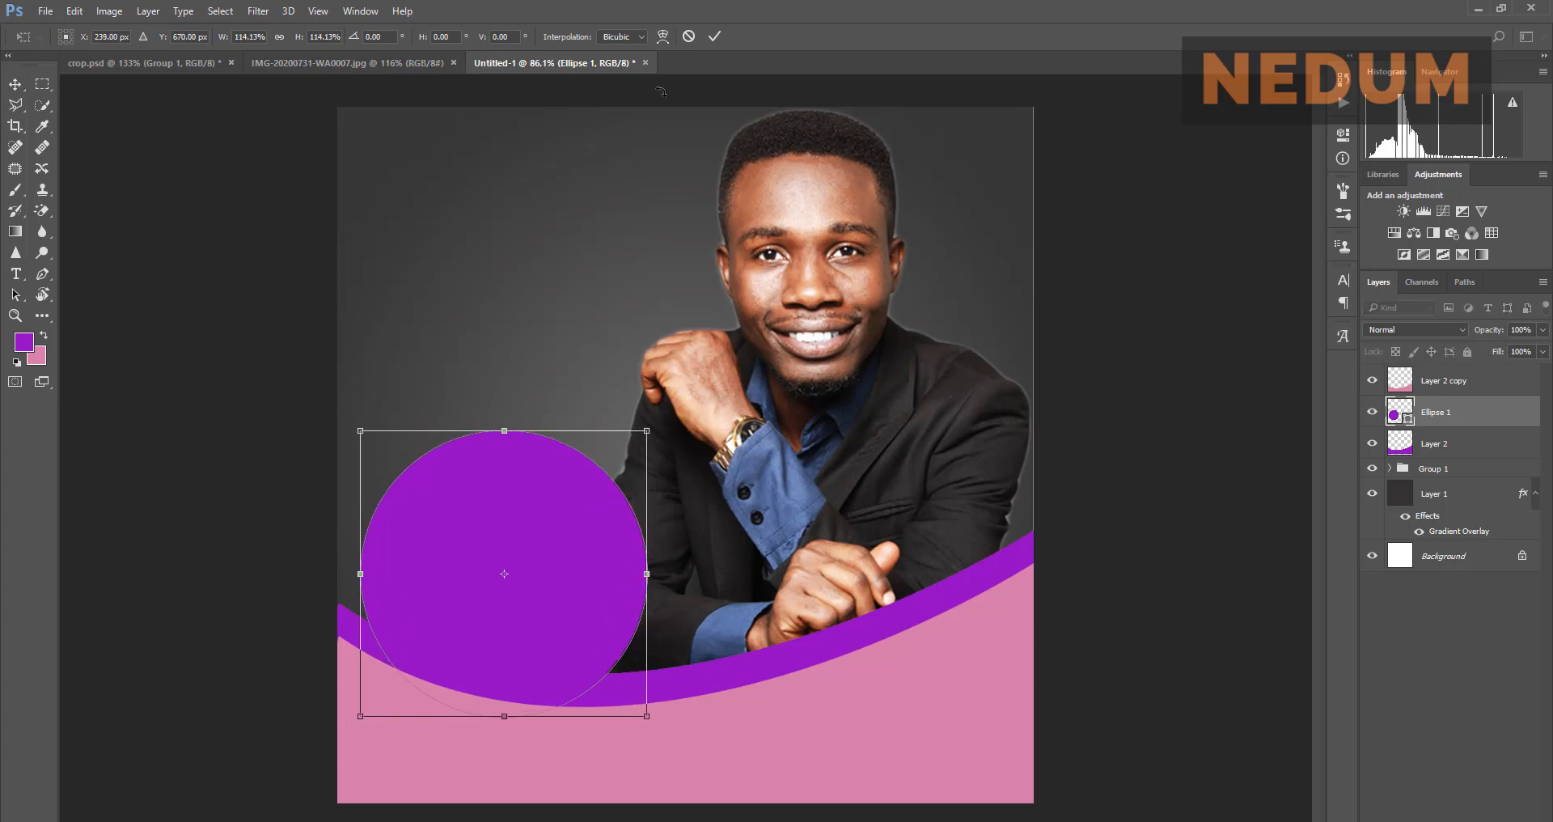
click(714, 37)
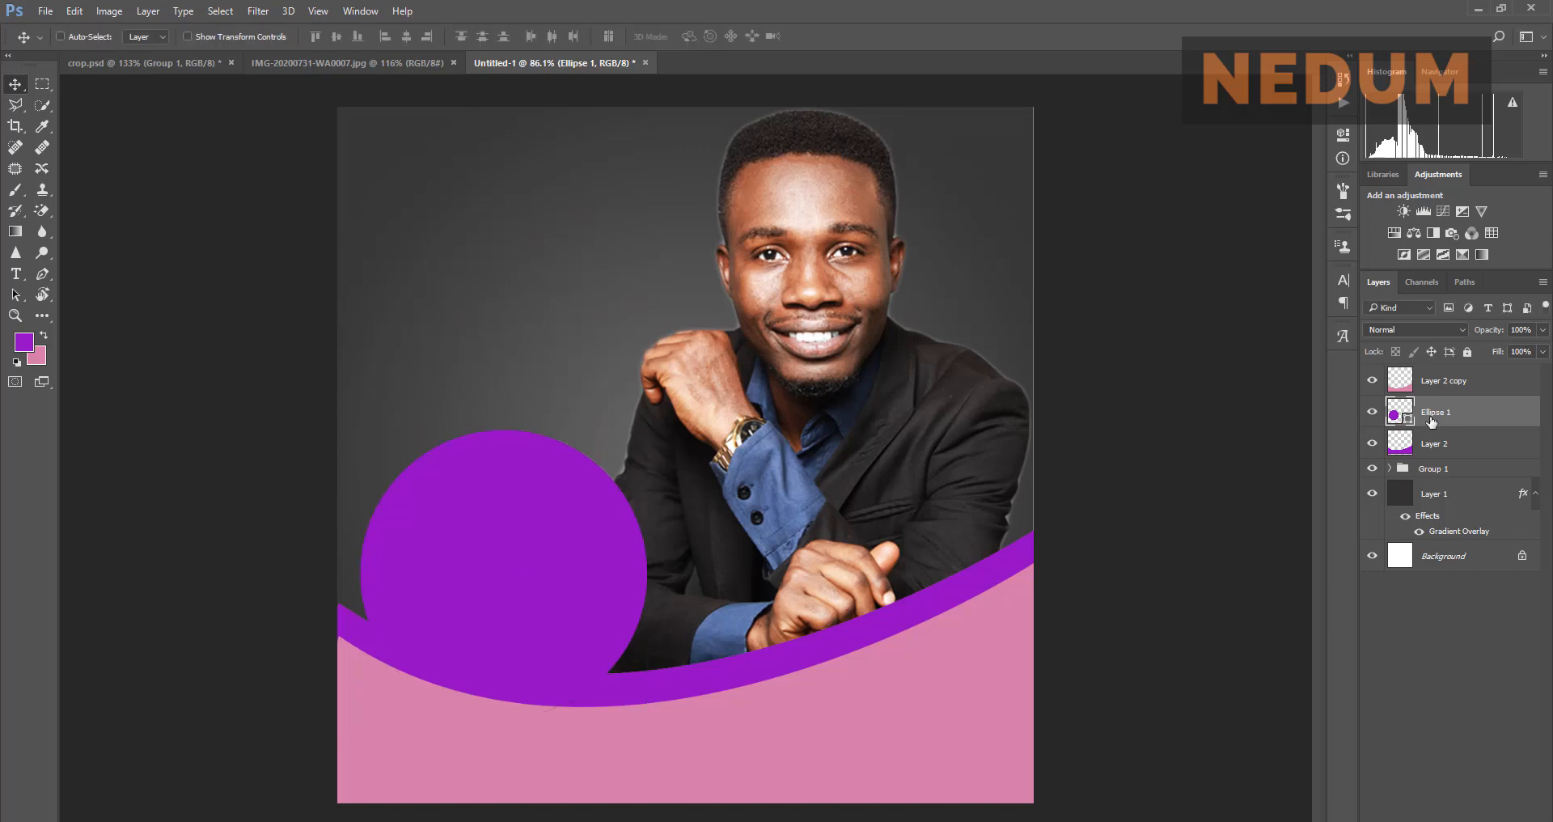
drag(1461, 415, 1452, 368)
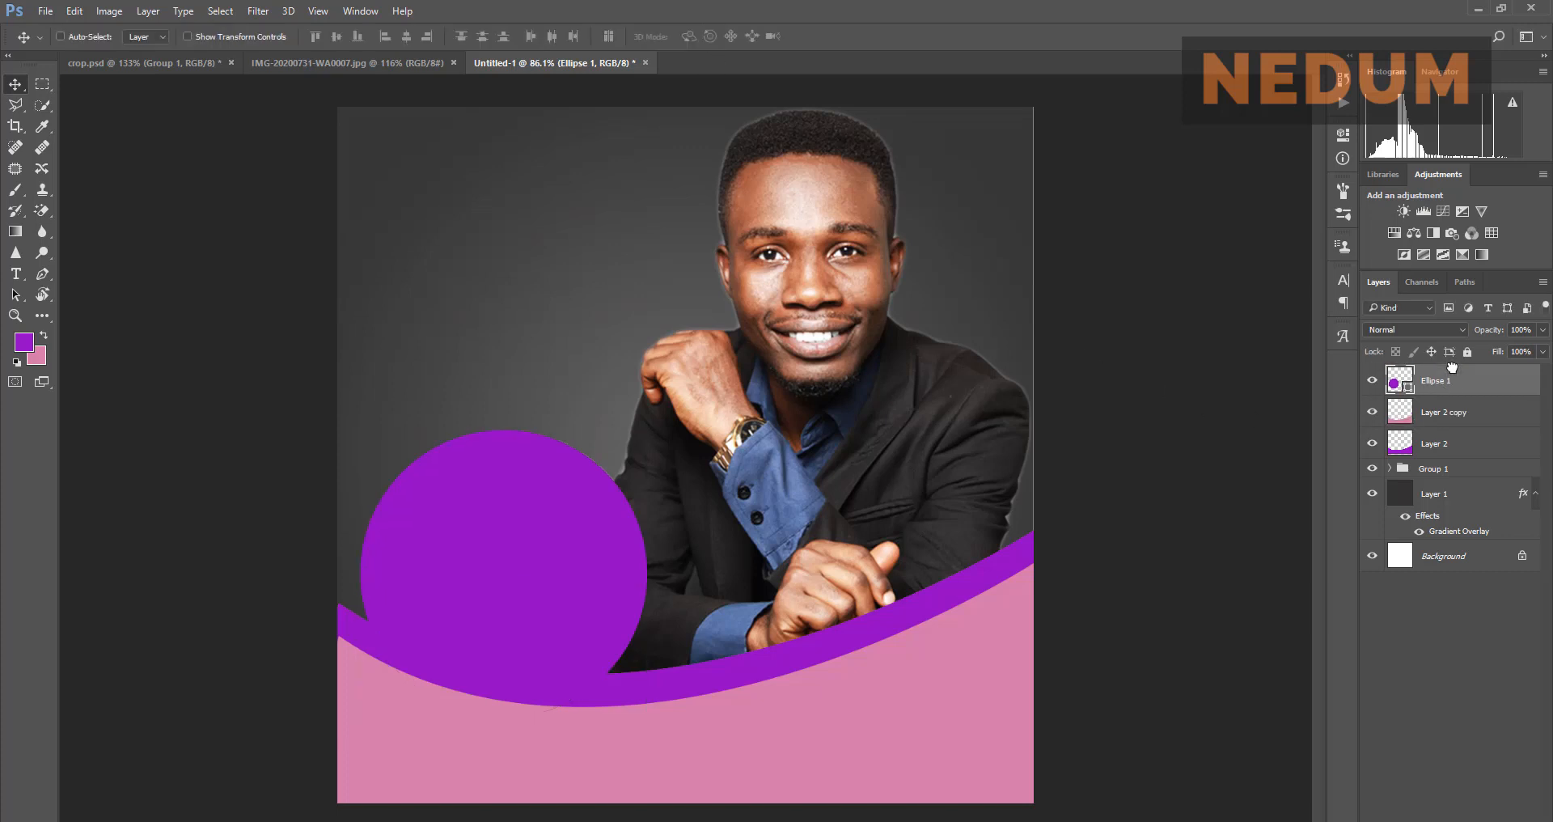
drag(552, 592, 542, 594)
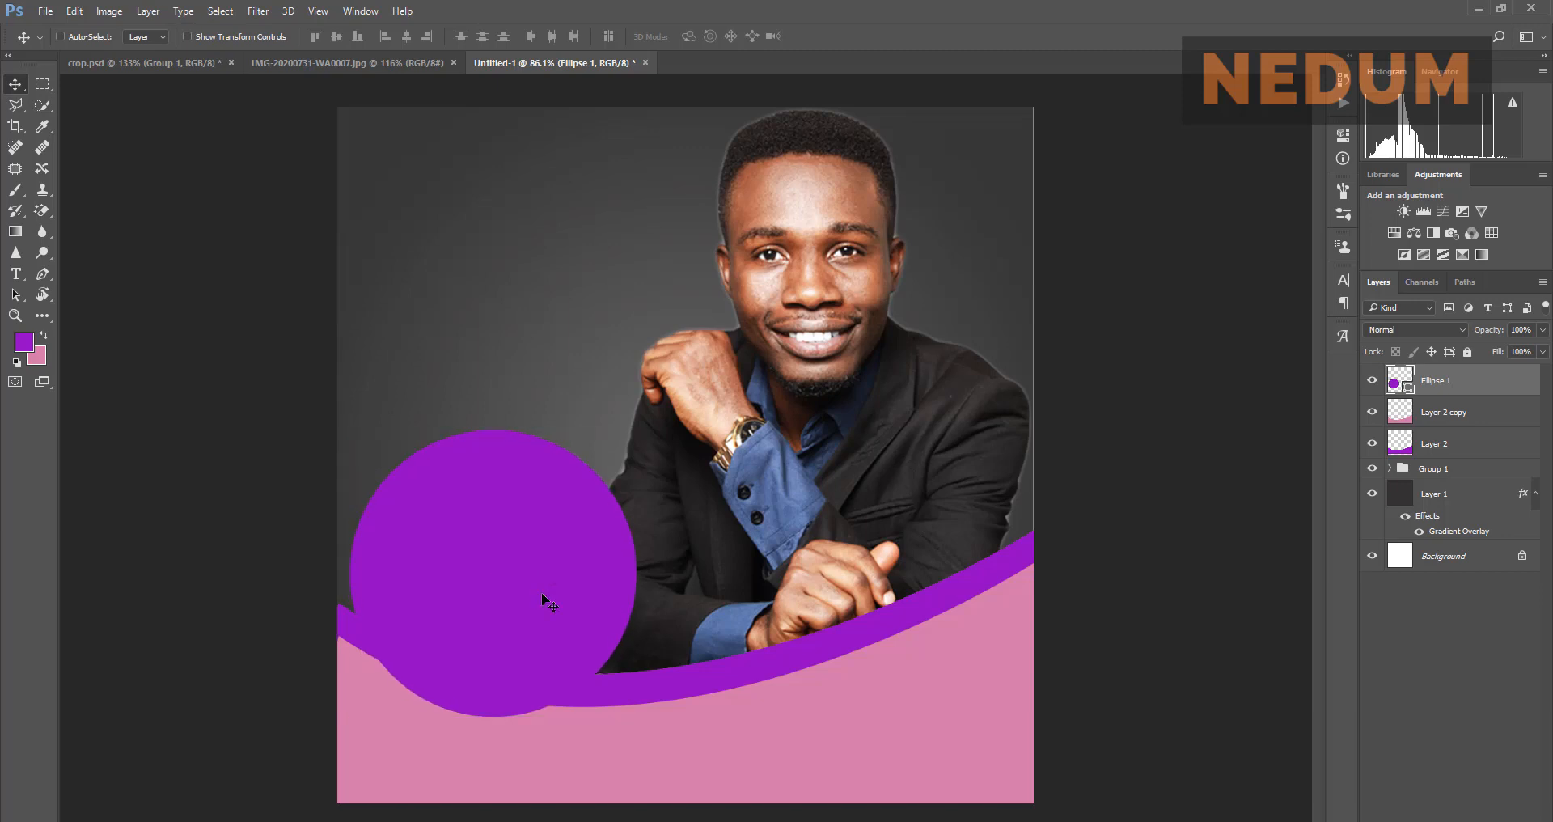
Step: Compare the flyer with the reference poster, then duplicate the purple Ellipse 1 circle onto a new layer
click(397, 59)
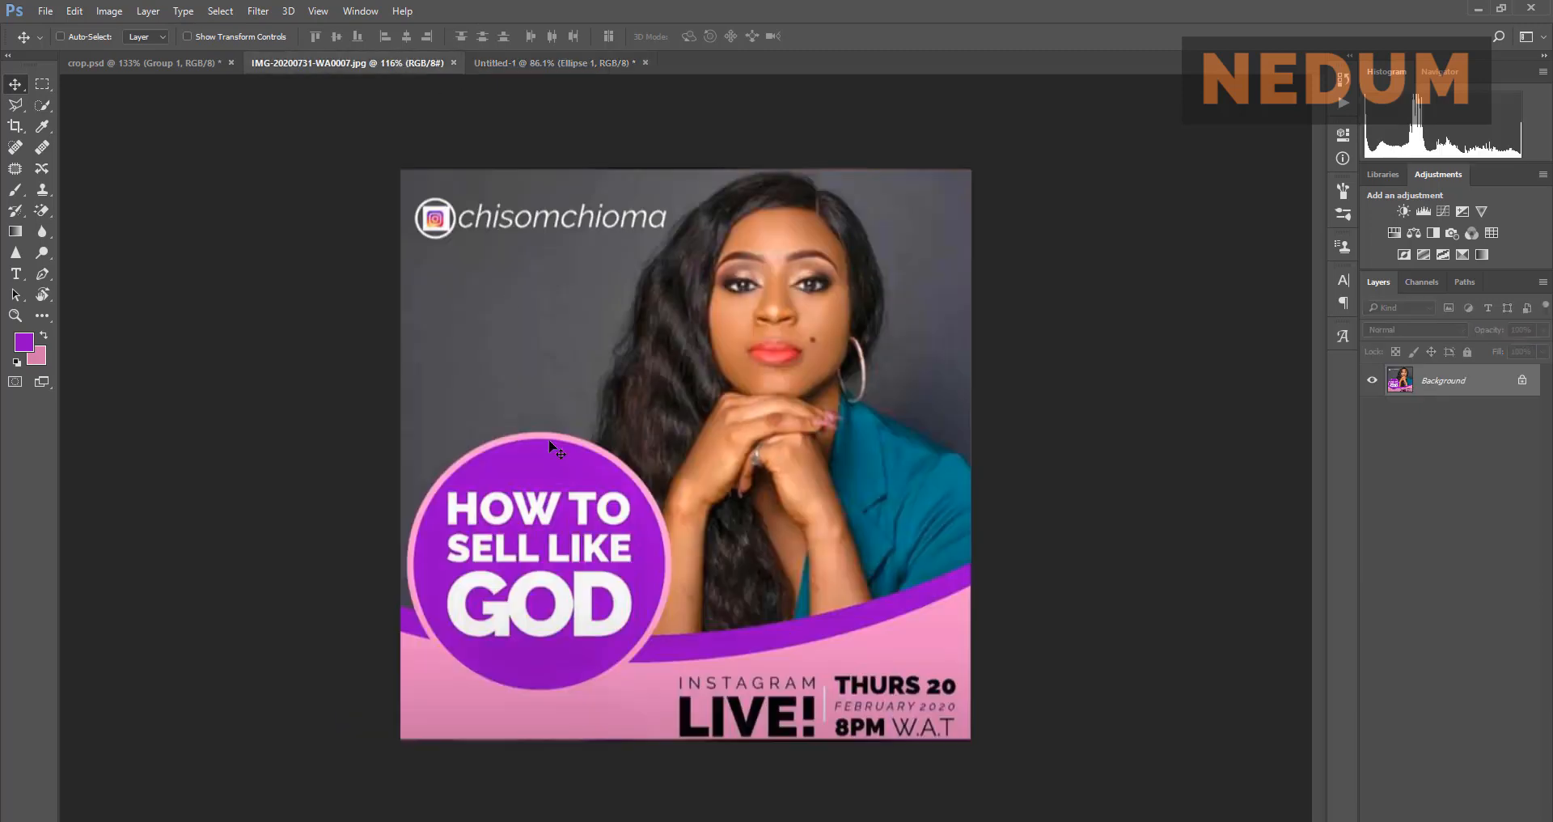
click(526, 60)
click(413, 65)
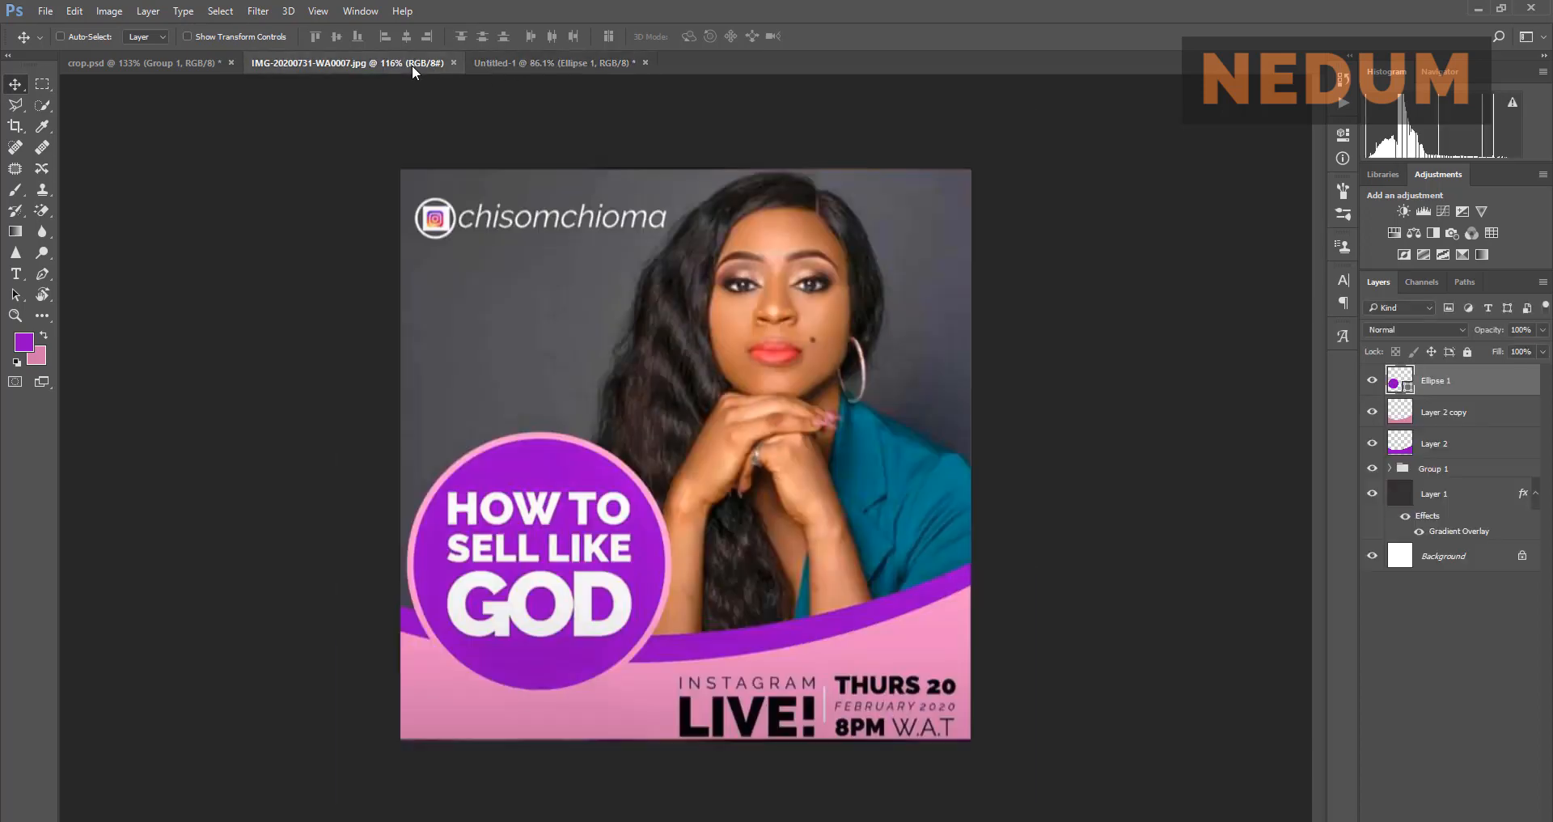
click(513, 65)
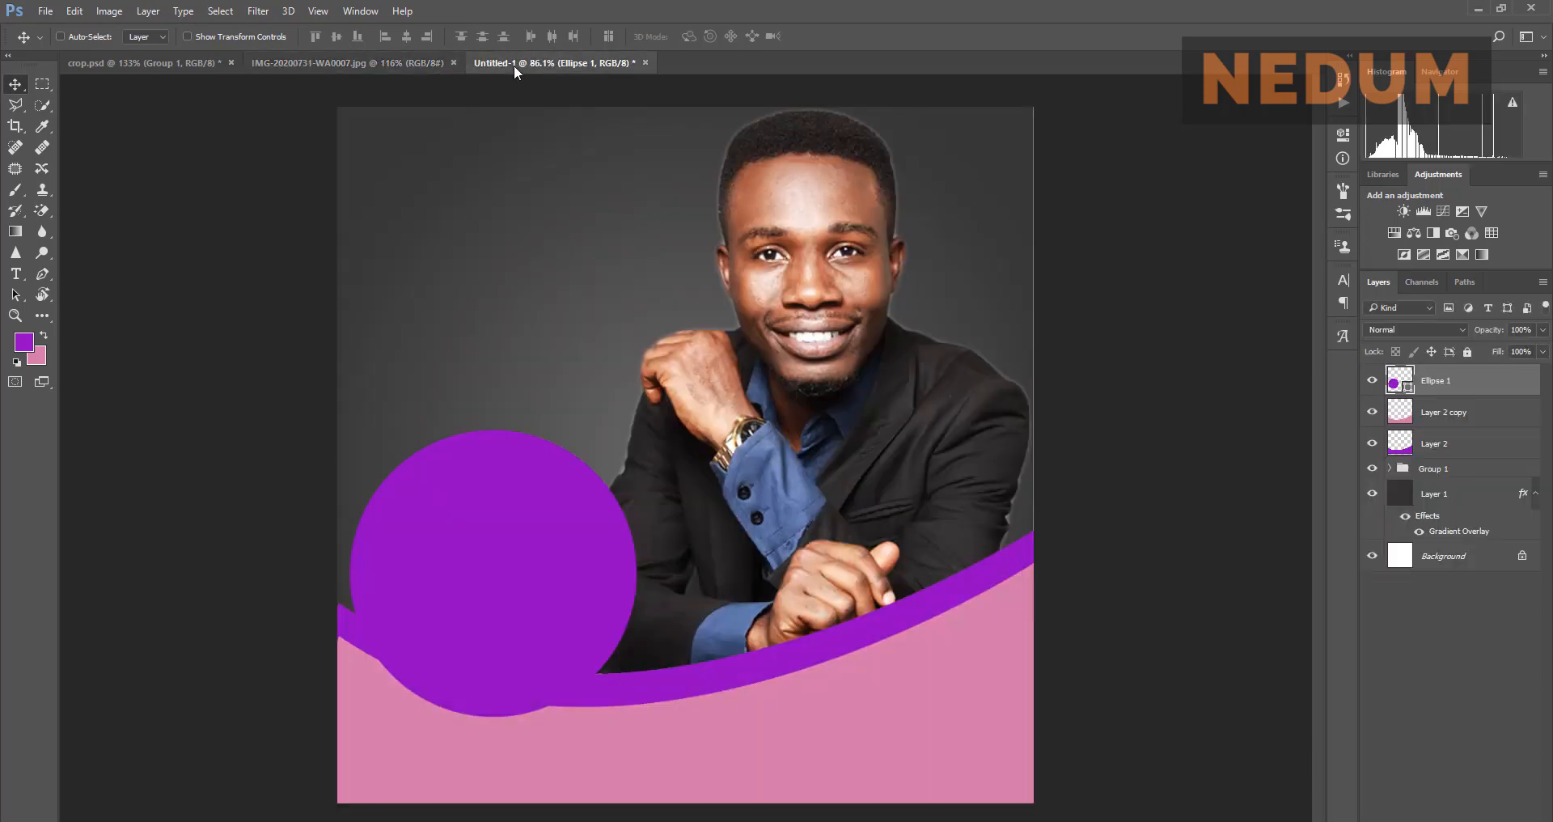
click(409, 63)
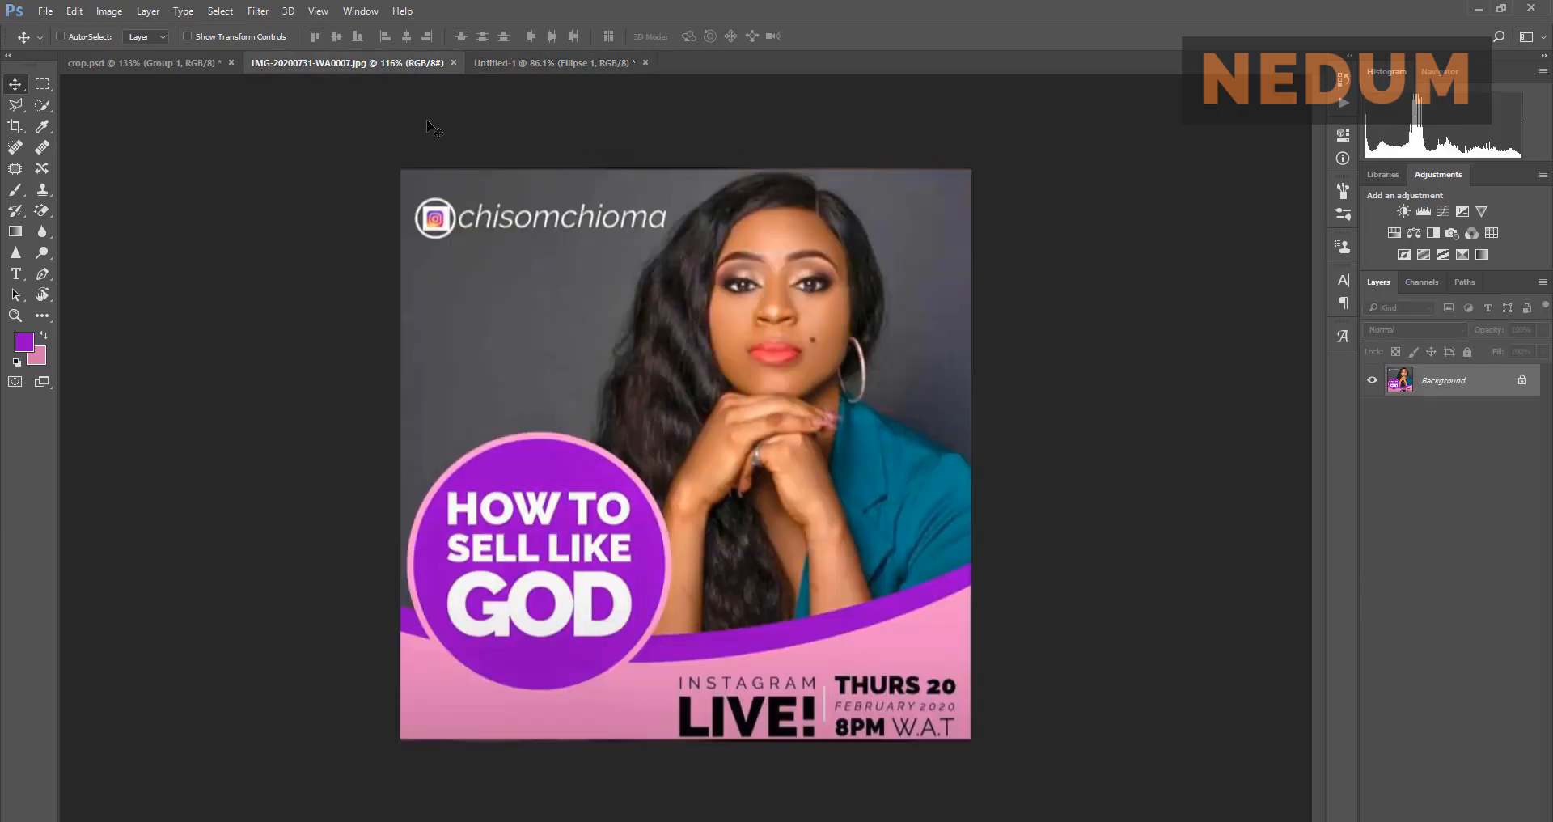
click(524, 65)
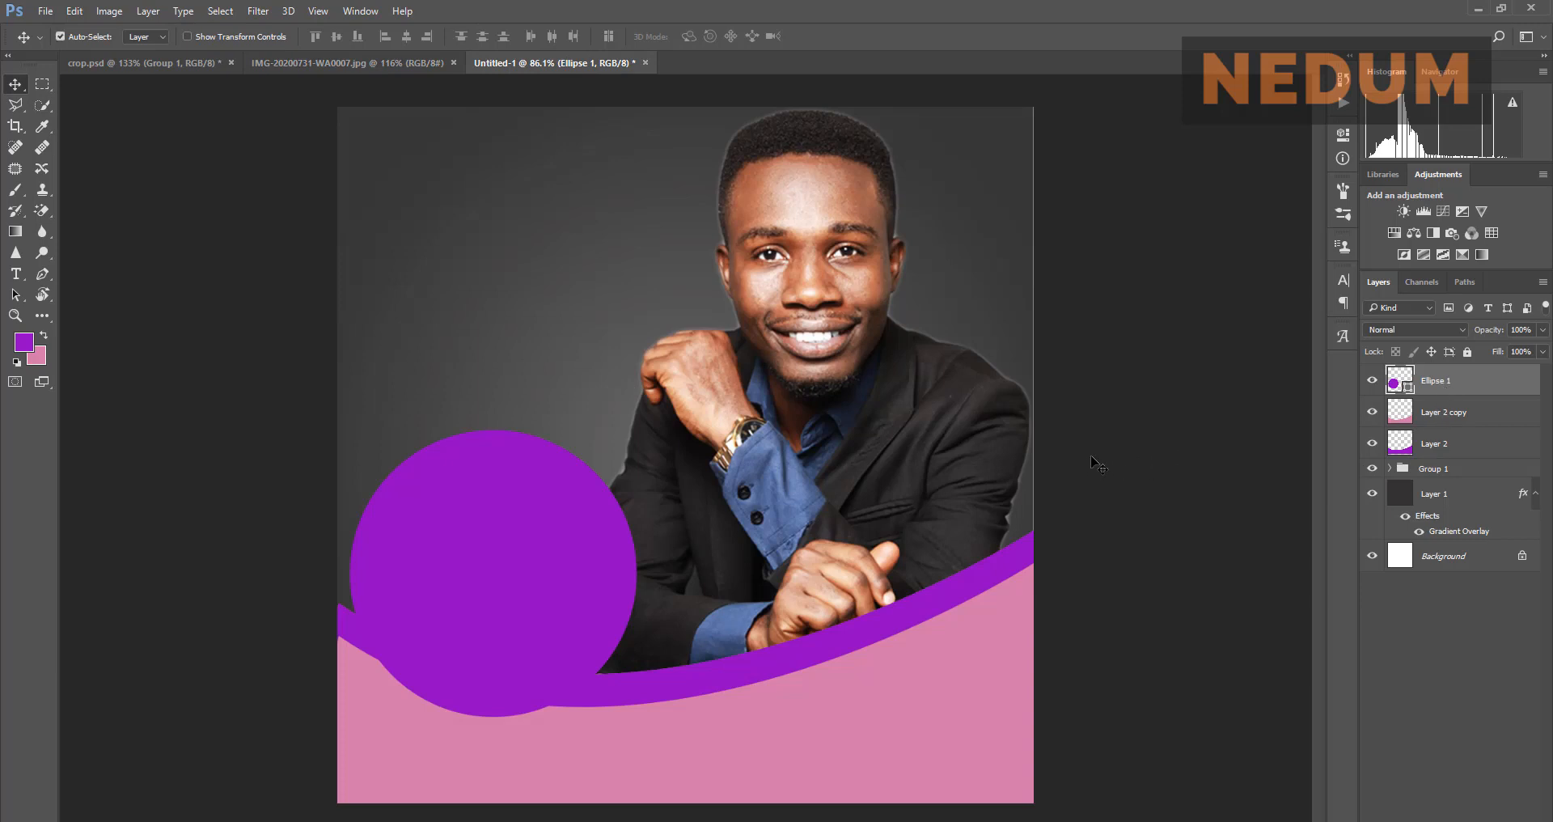
key(ctrl+j)
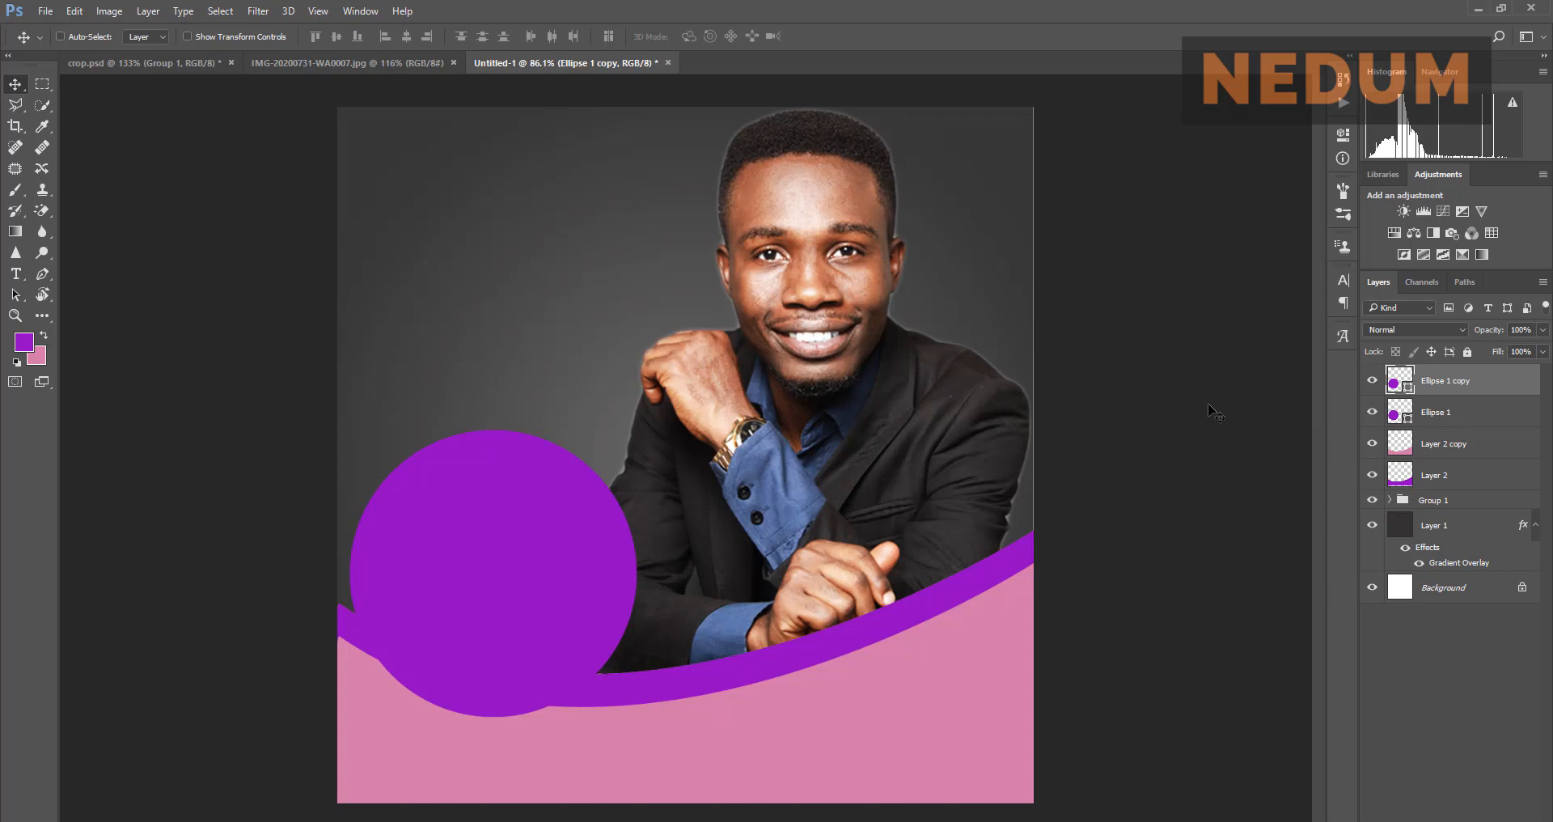
Step: Fill the Ellipse 1 copy circle with pink #d278ab sampled from the lower band
ctrl+click(1402, 387)
click(44, 335)
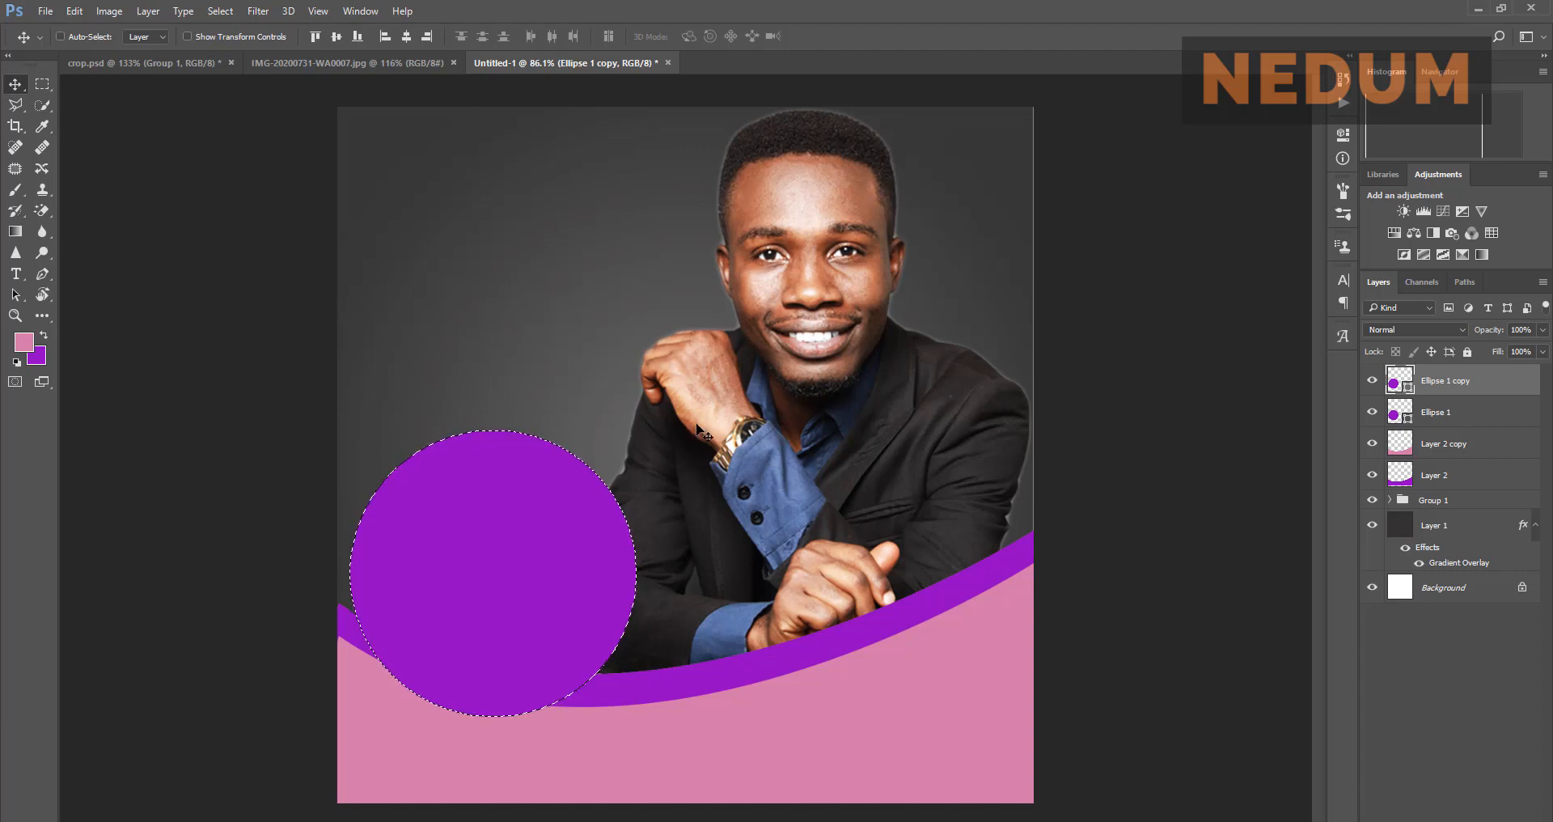
key(ctrl+d)
double_click(1394, 384)
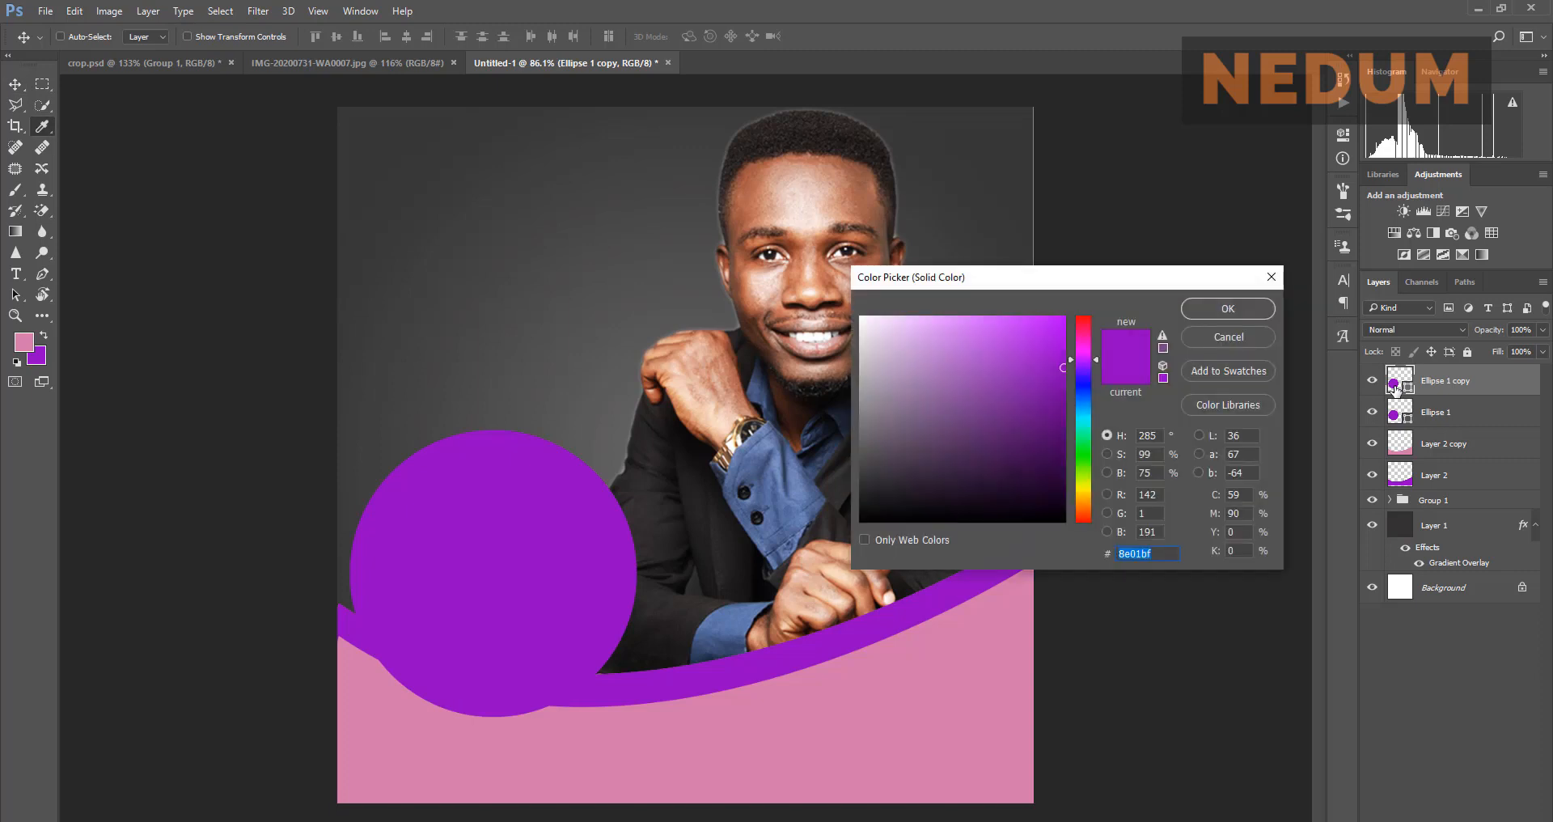
click(23, 349)
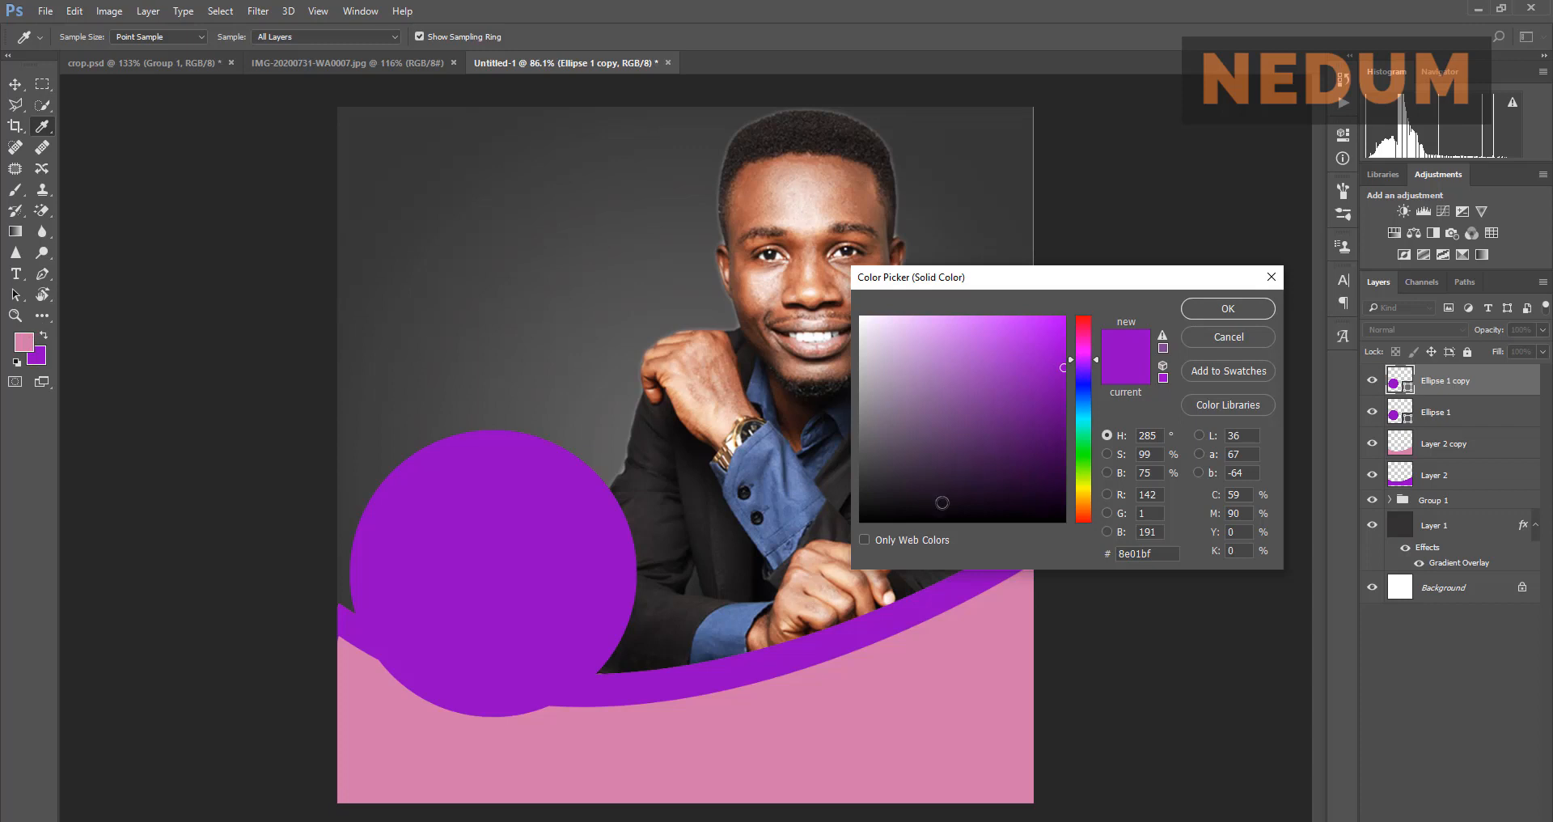
click(957, 425)
mouse_move(956, 421)
mouse_down()
mouse_move(905, 345)
mouse_move(883, 341)
mouse_move(940, 361)
mouse_move(927, 397)
mouse_move(924, 378)
mouse_up()
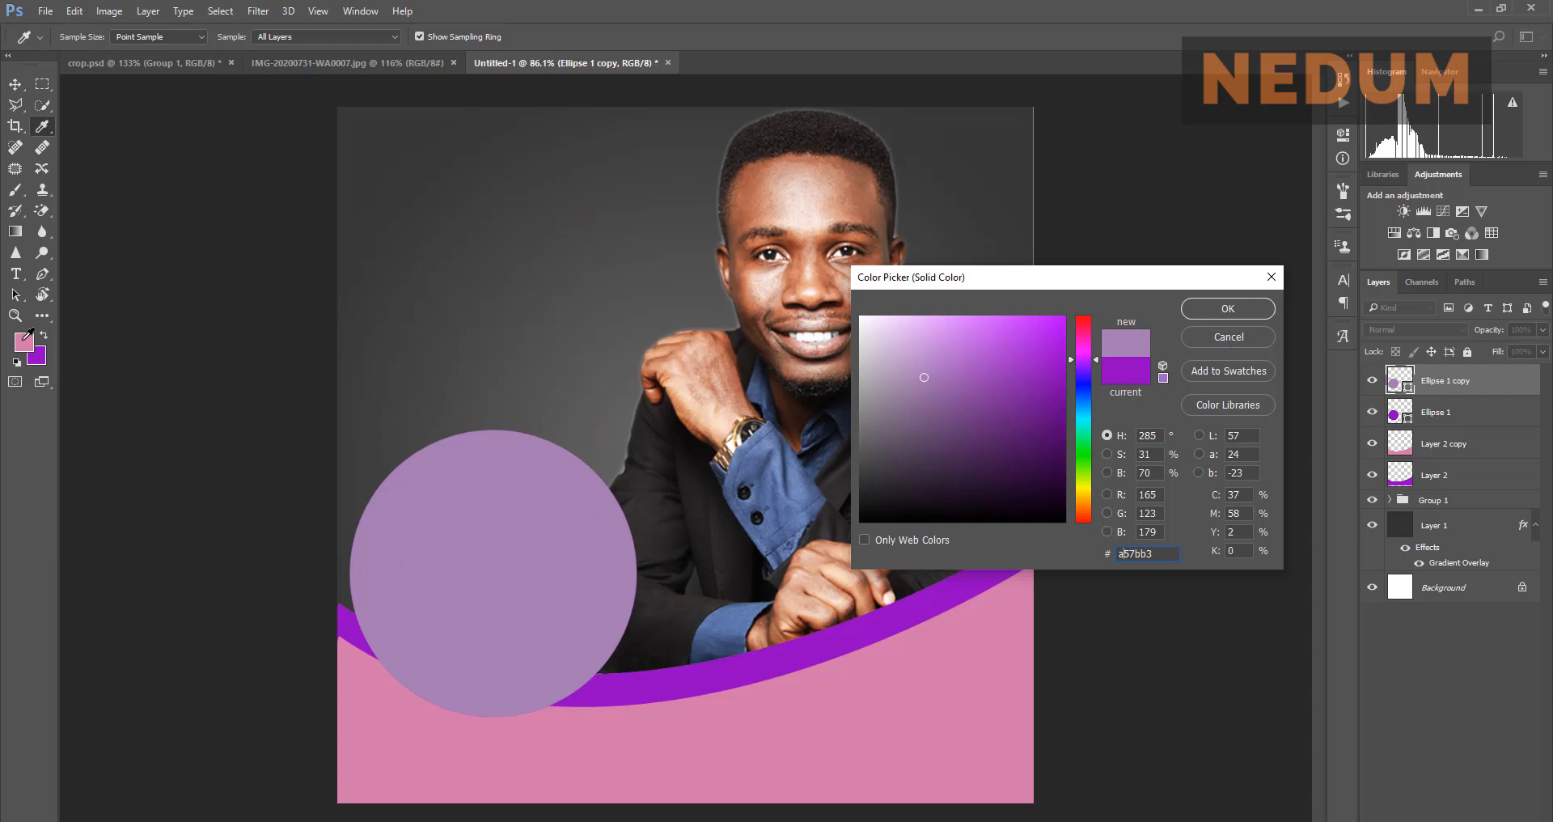
click(668, 730)
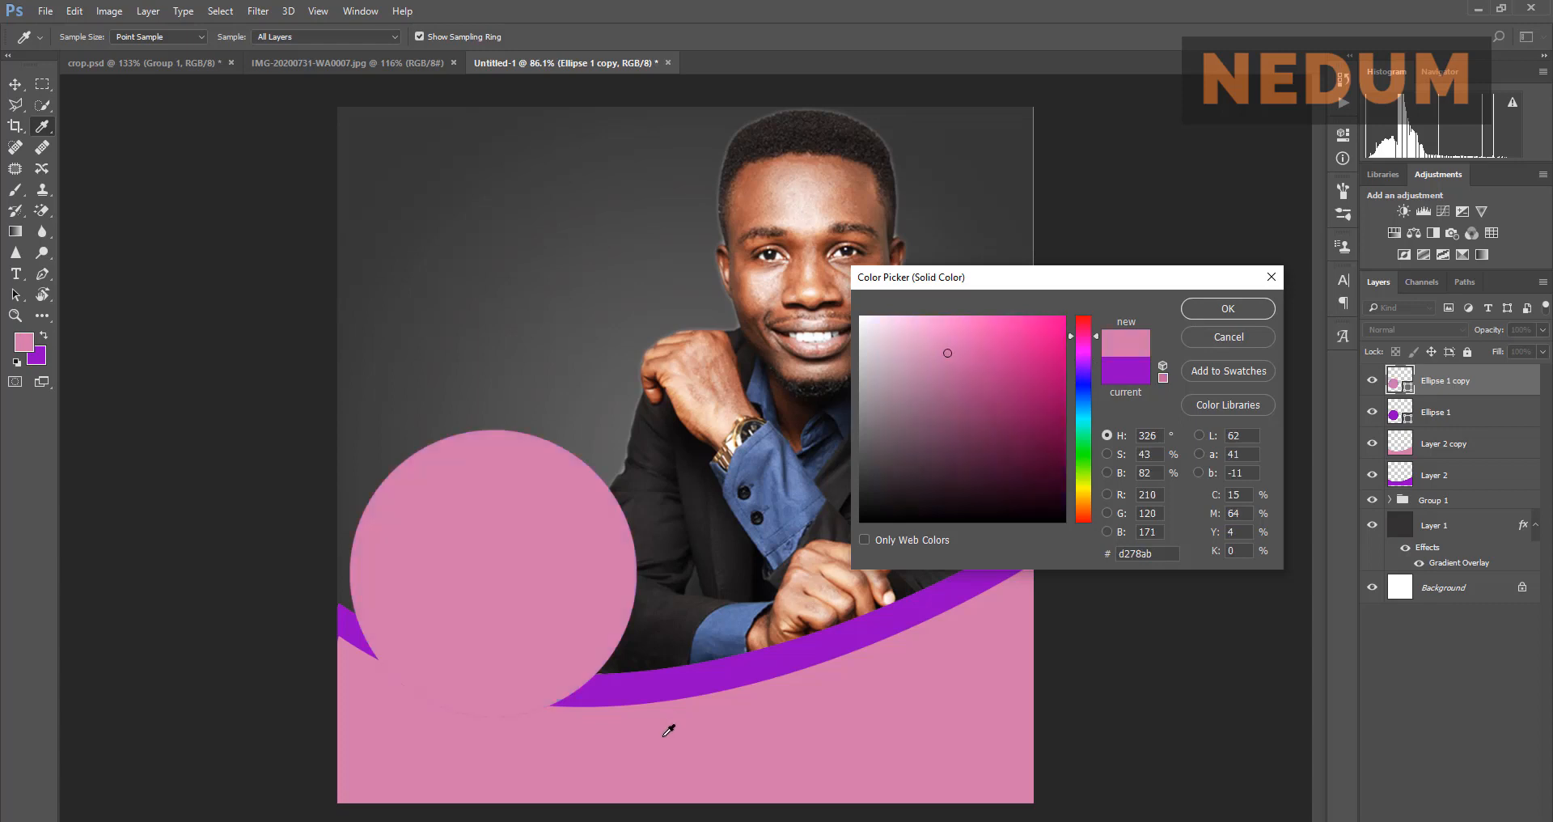
click(1229, 308)
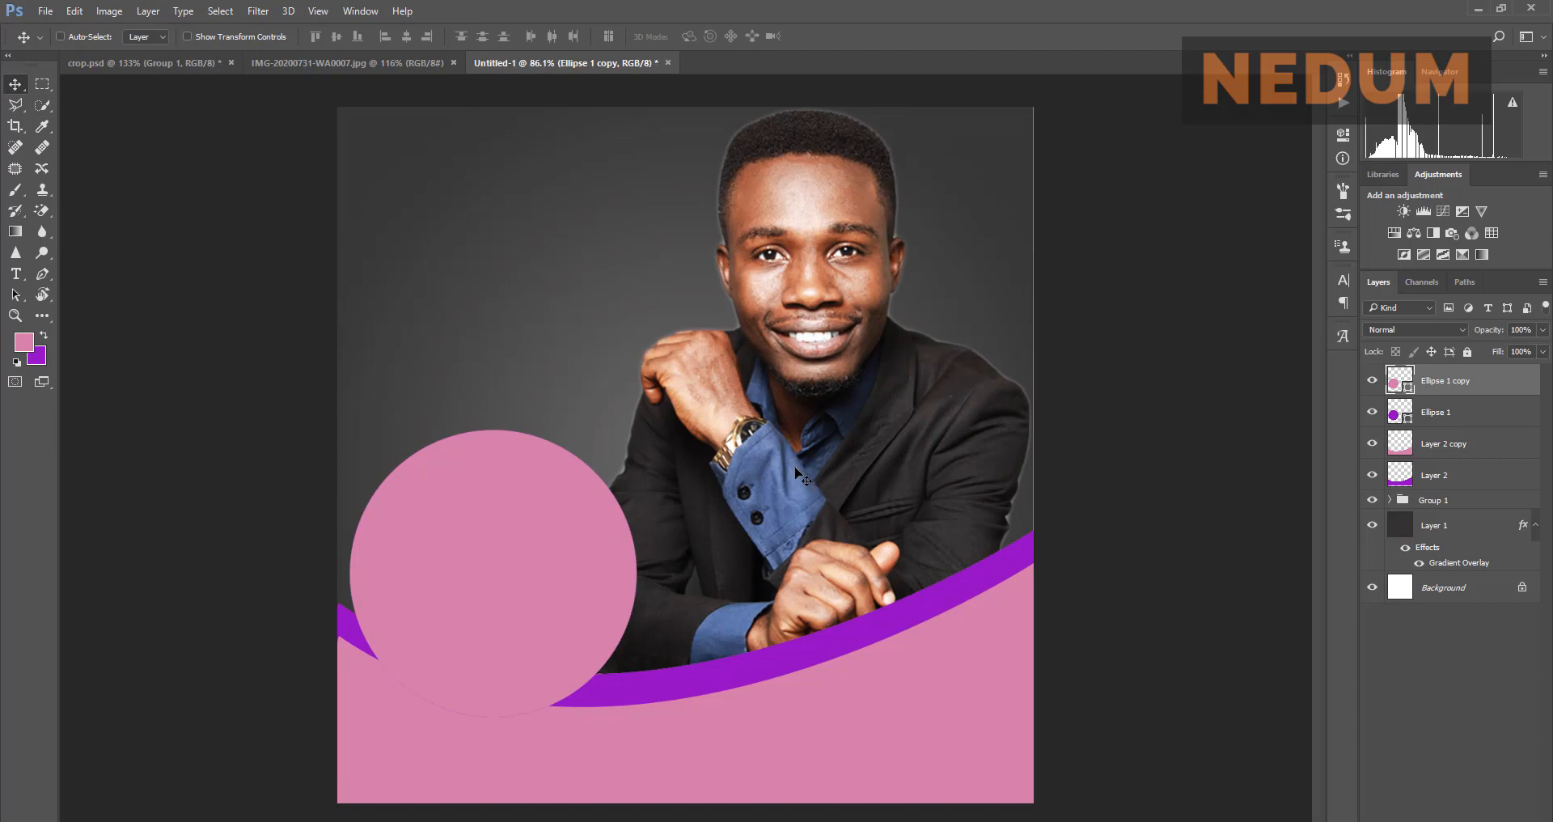
Step: Enlarge the pink circle to about 106% and centre it behind the purple circle as a ring
key(ctrl+t)
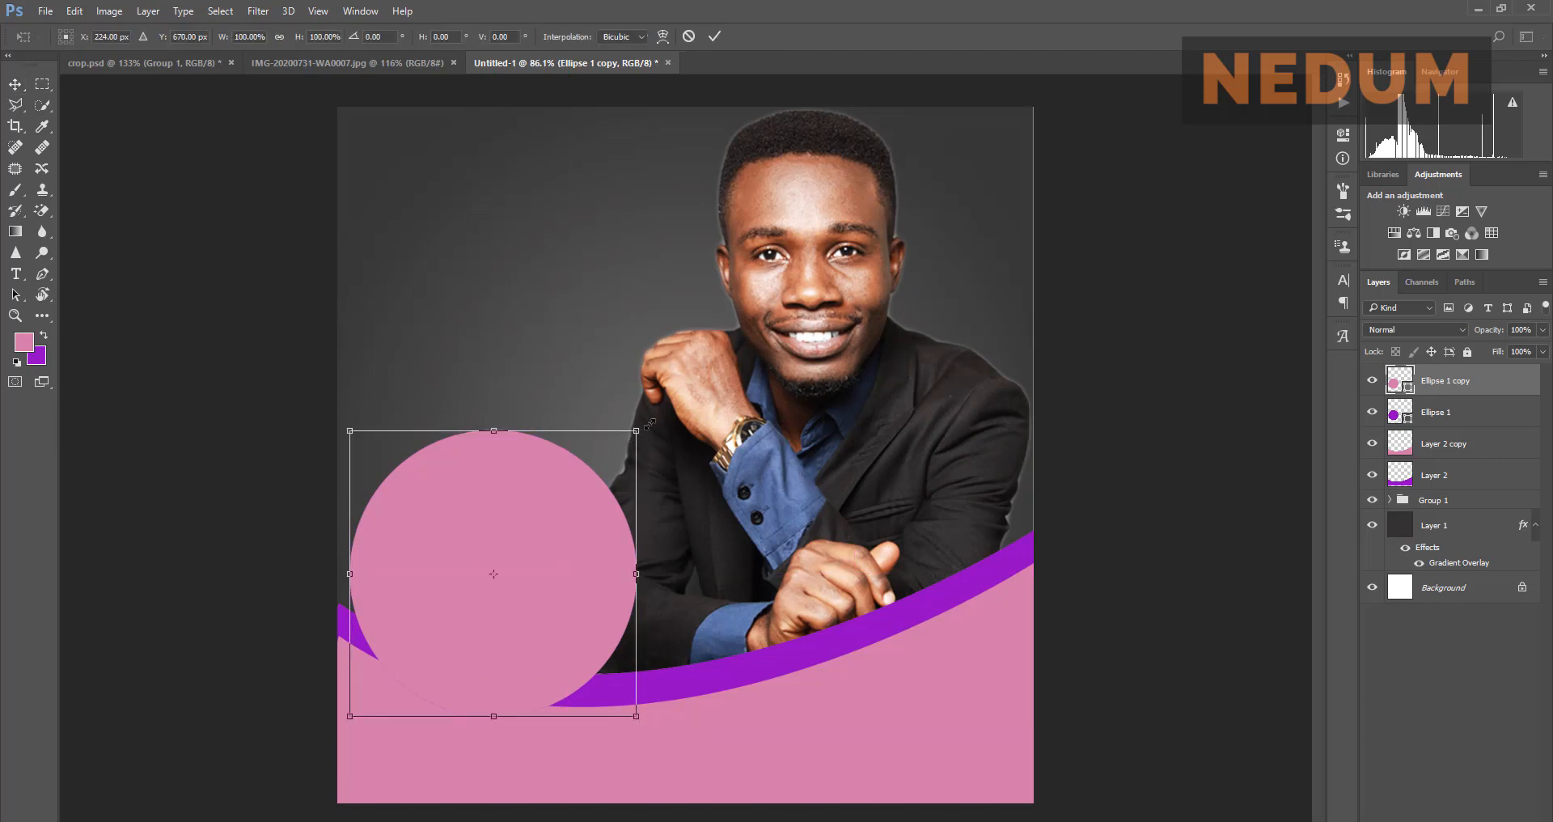
drag(639, 427, 665, 419)
click(715, 36)
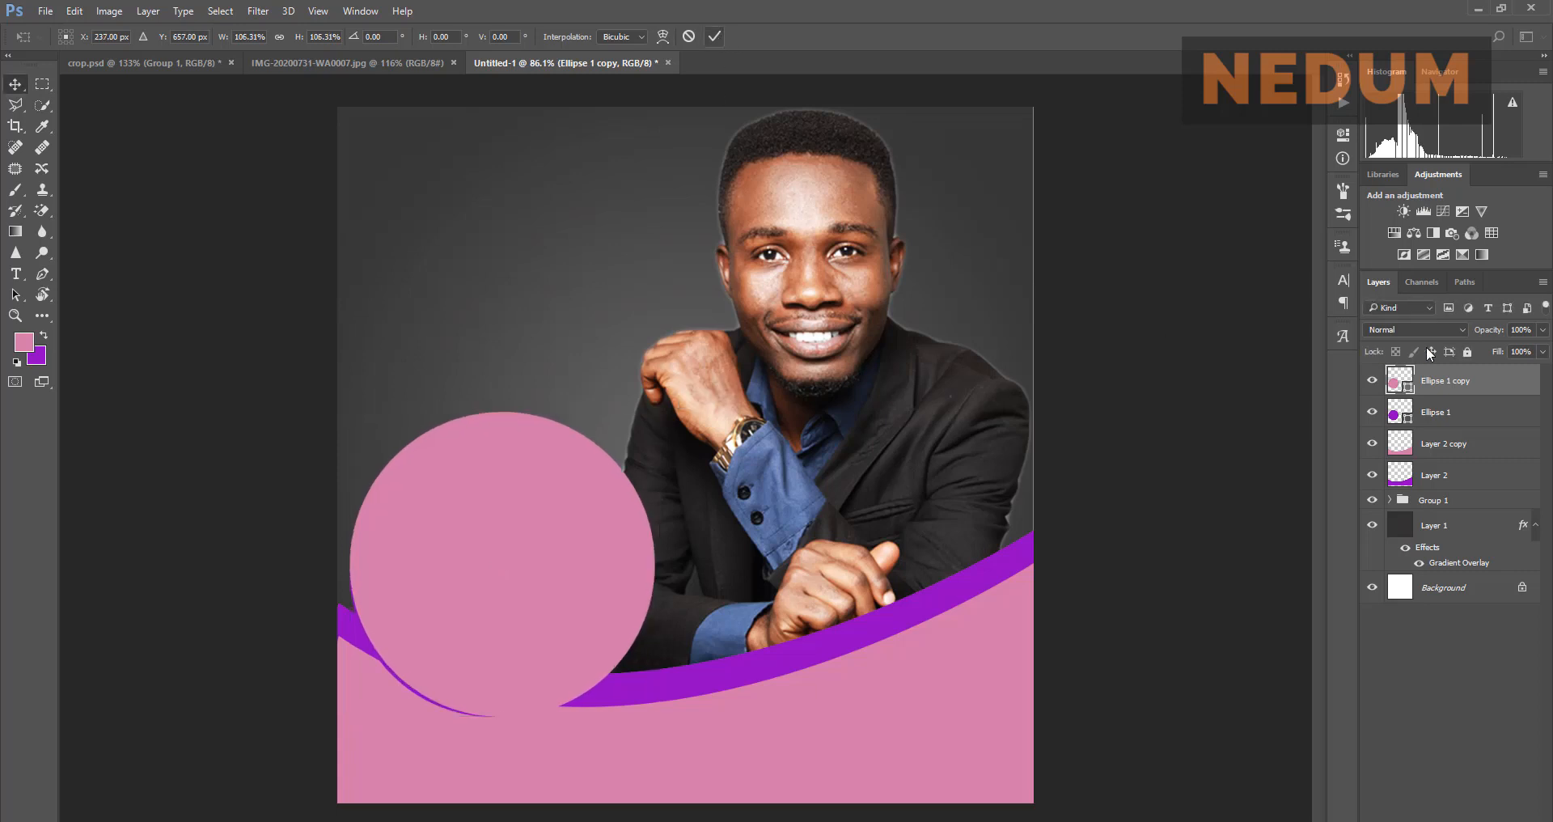
drag(1449, 428, 1445, 433)
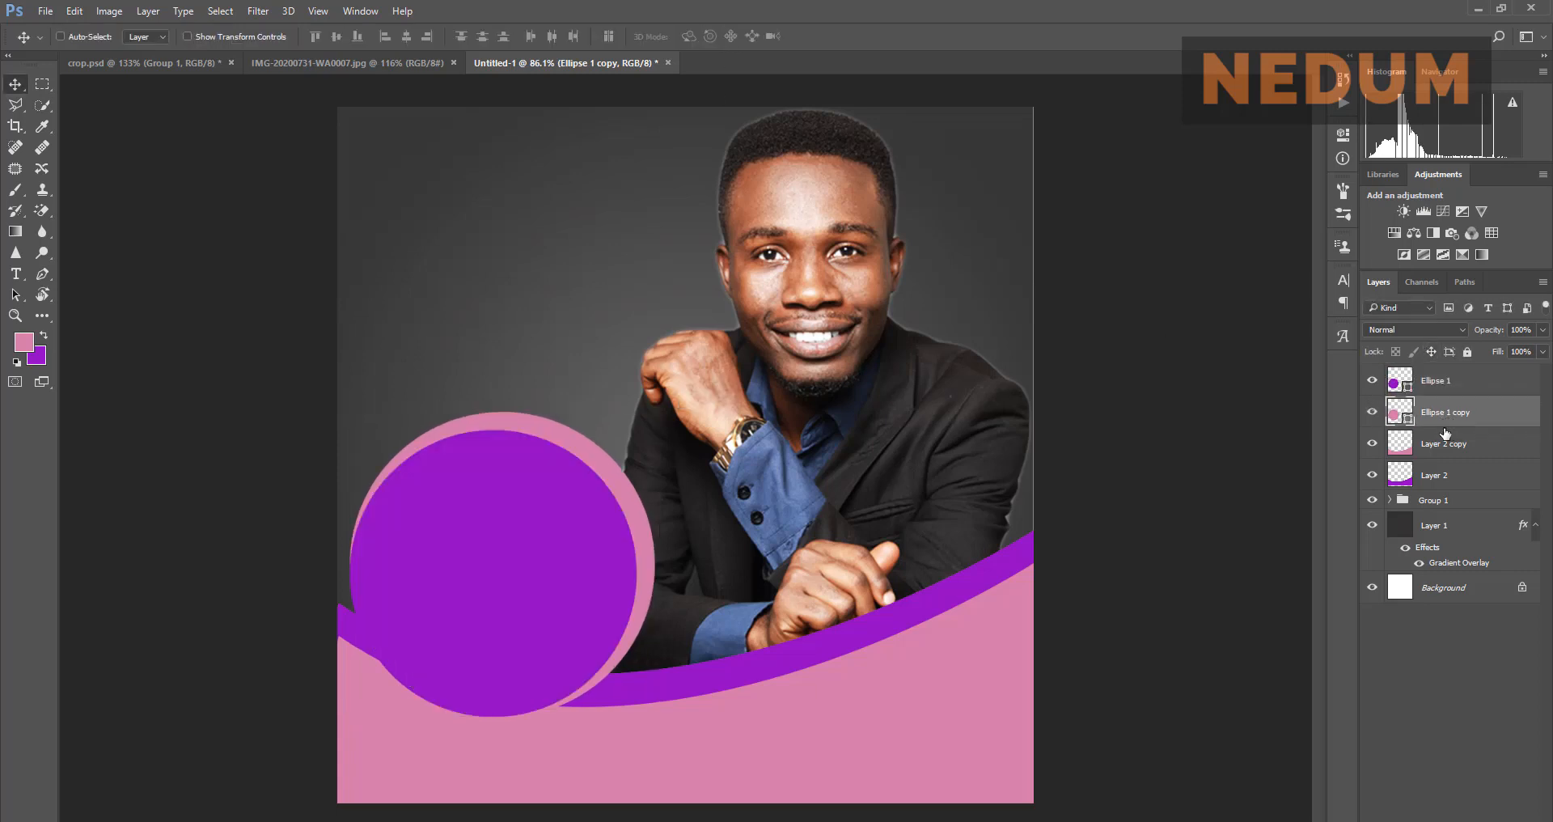
drag(614, 512, 616, 517)
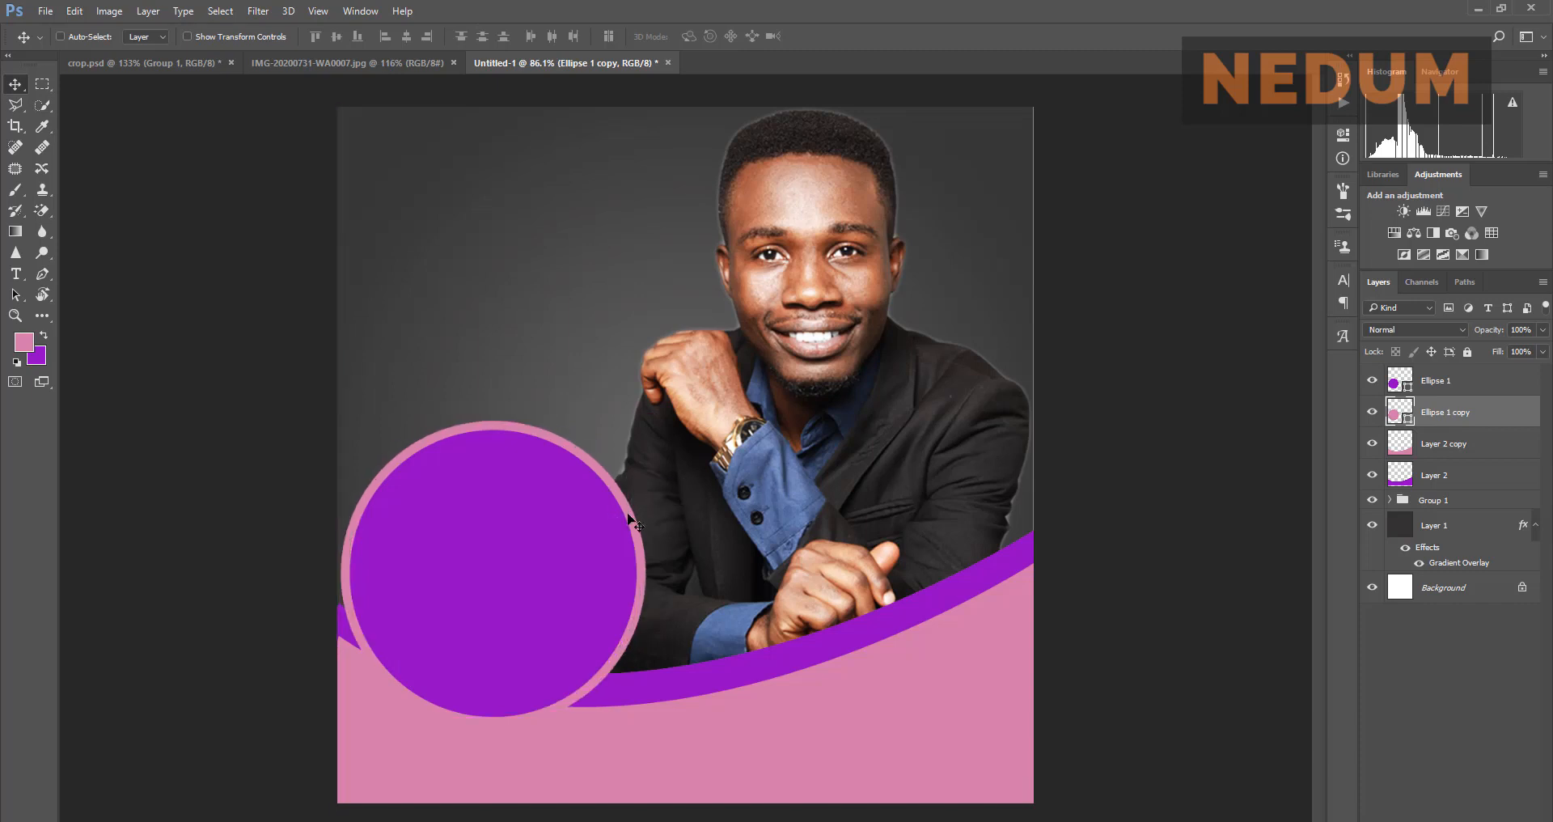
Step: Compare the flyer with the reference poster, ending on the reference document
click(330, 68)
click(537, 63)
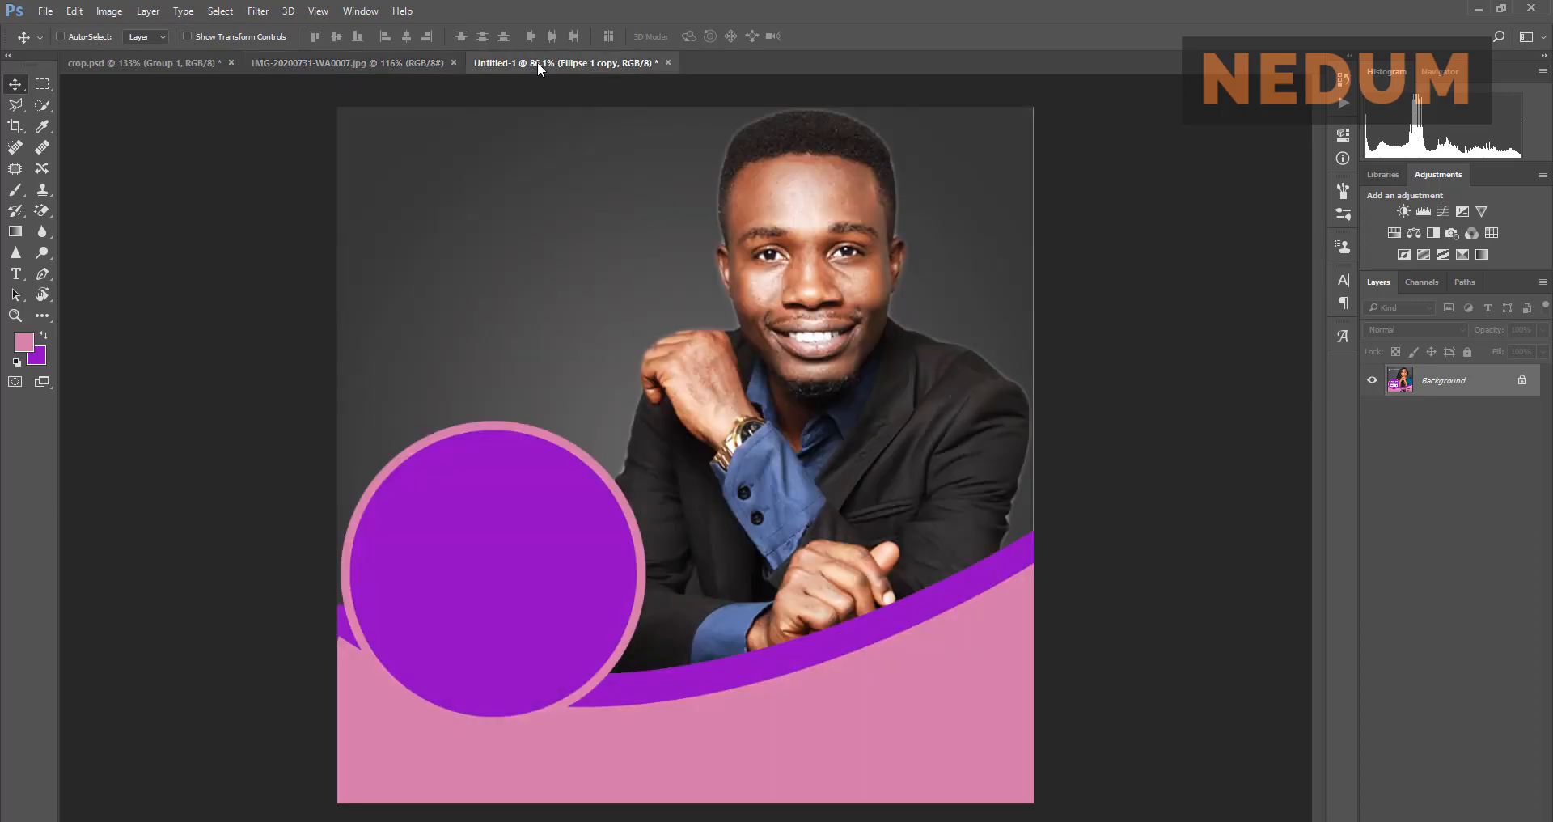
click(275, 62)
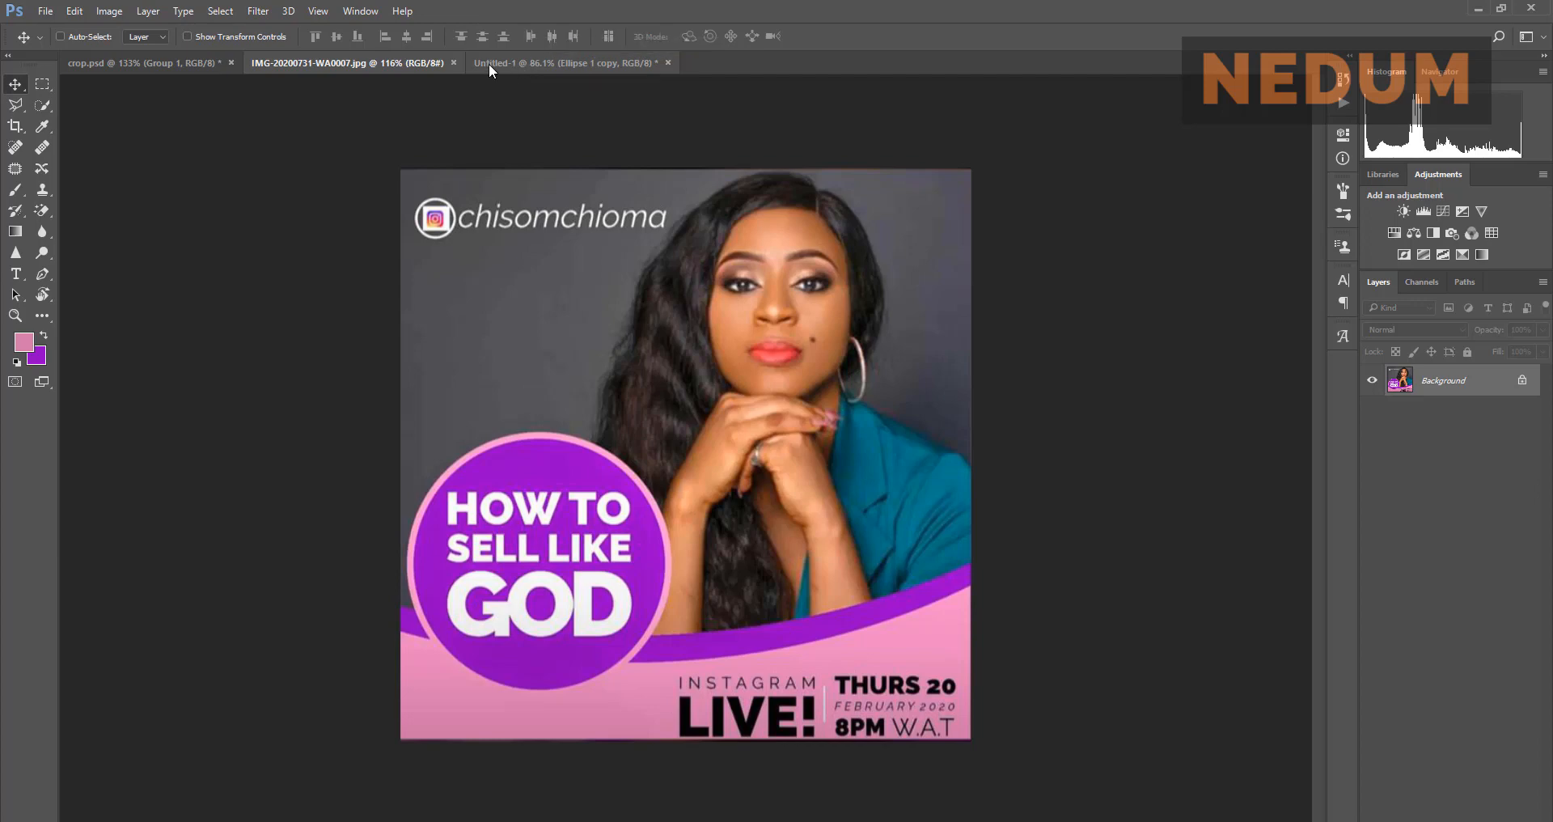
Step: Add a pink Raleway Heavy text layer 'HOW TO SELL LIKE GOD' and drag it down onto the chest
click(512, 63)
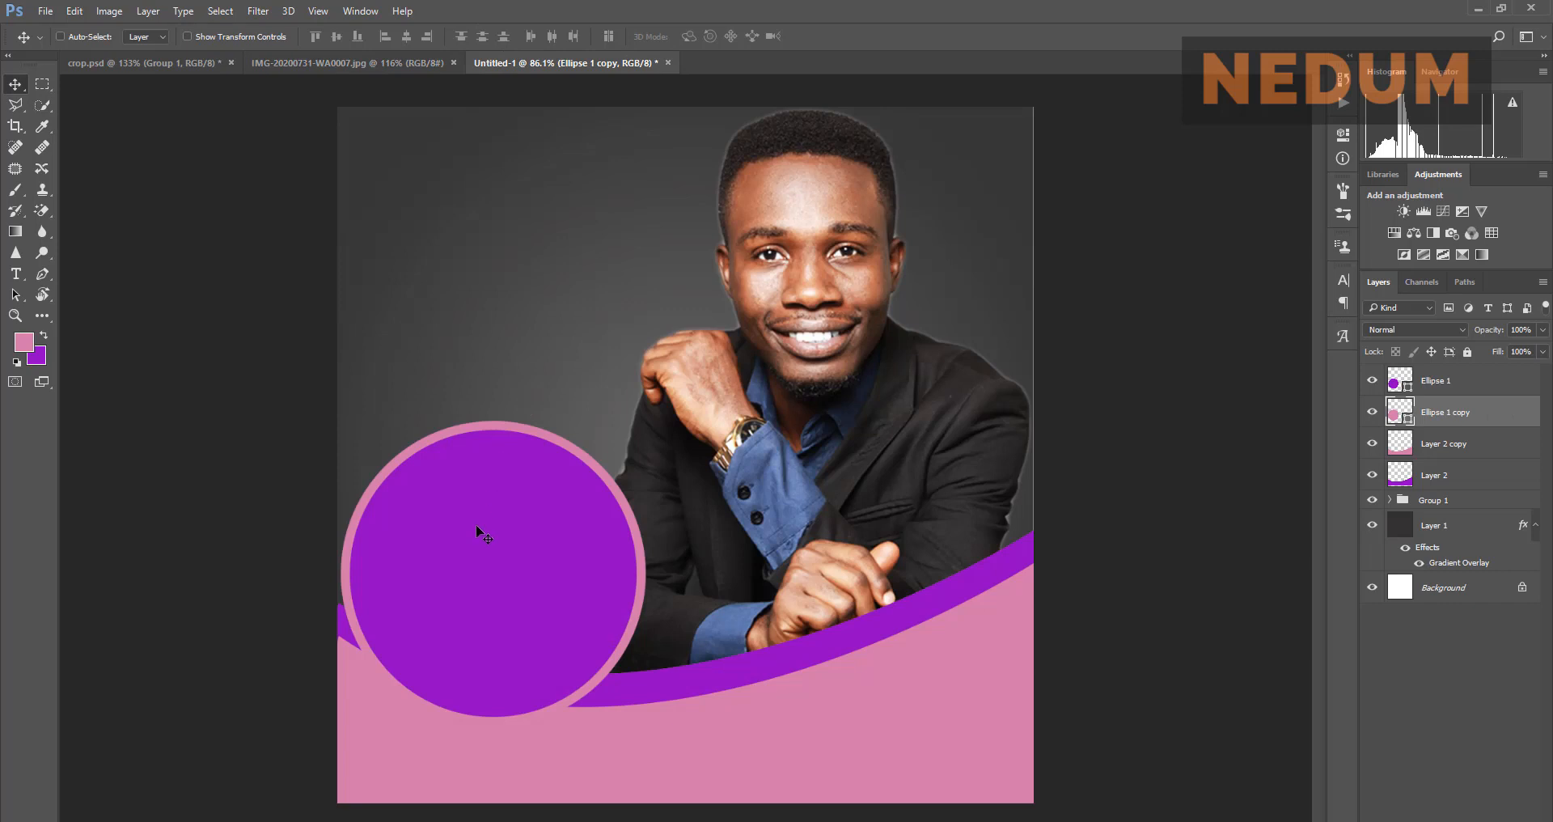
key(t)
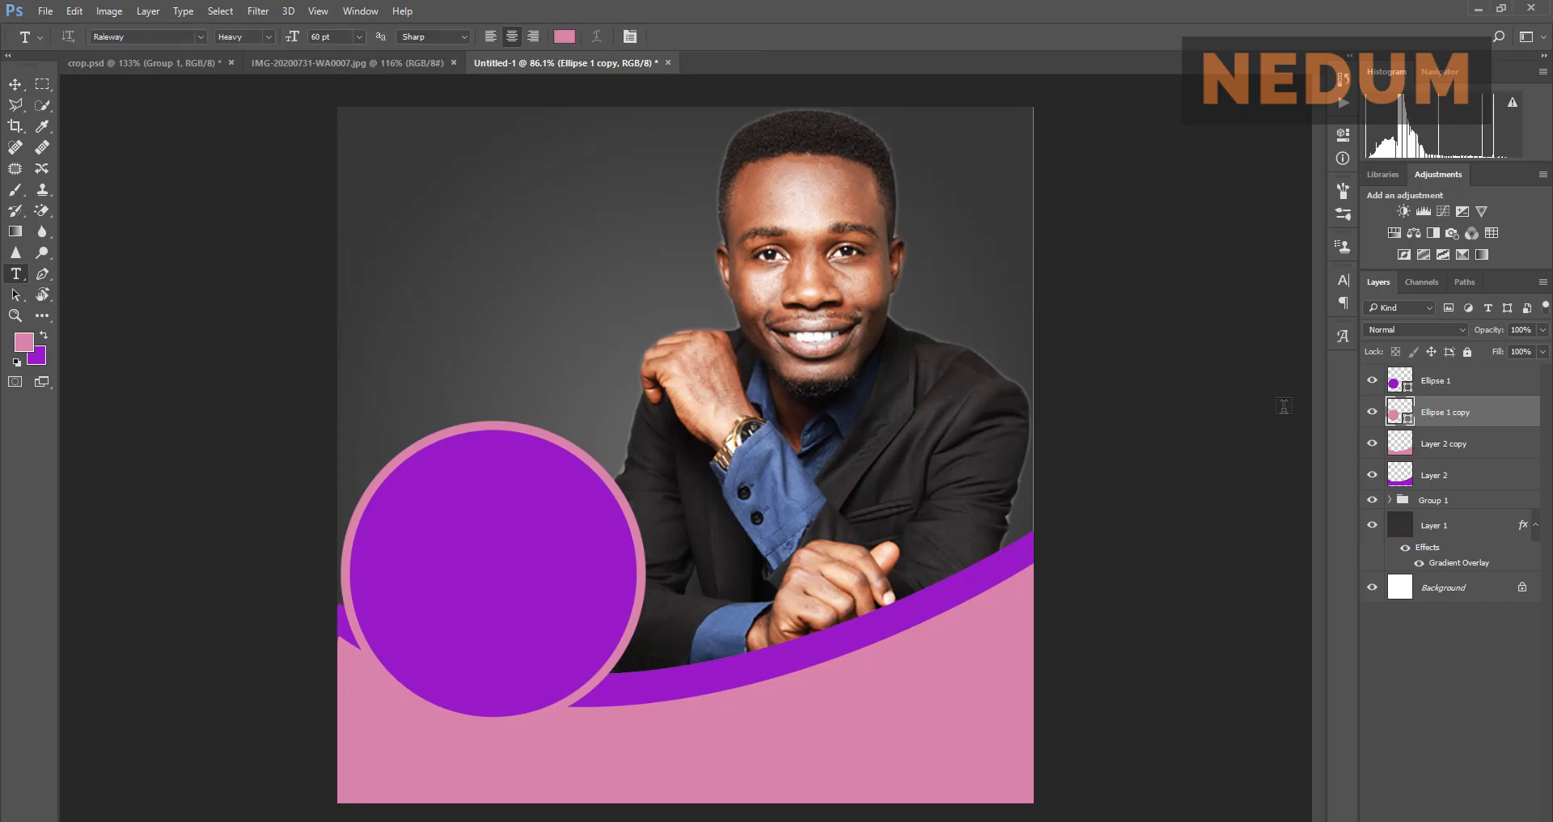
click(1460, 386)
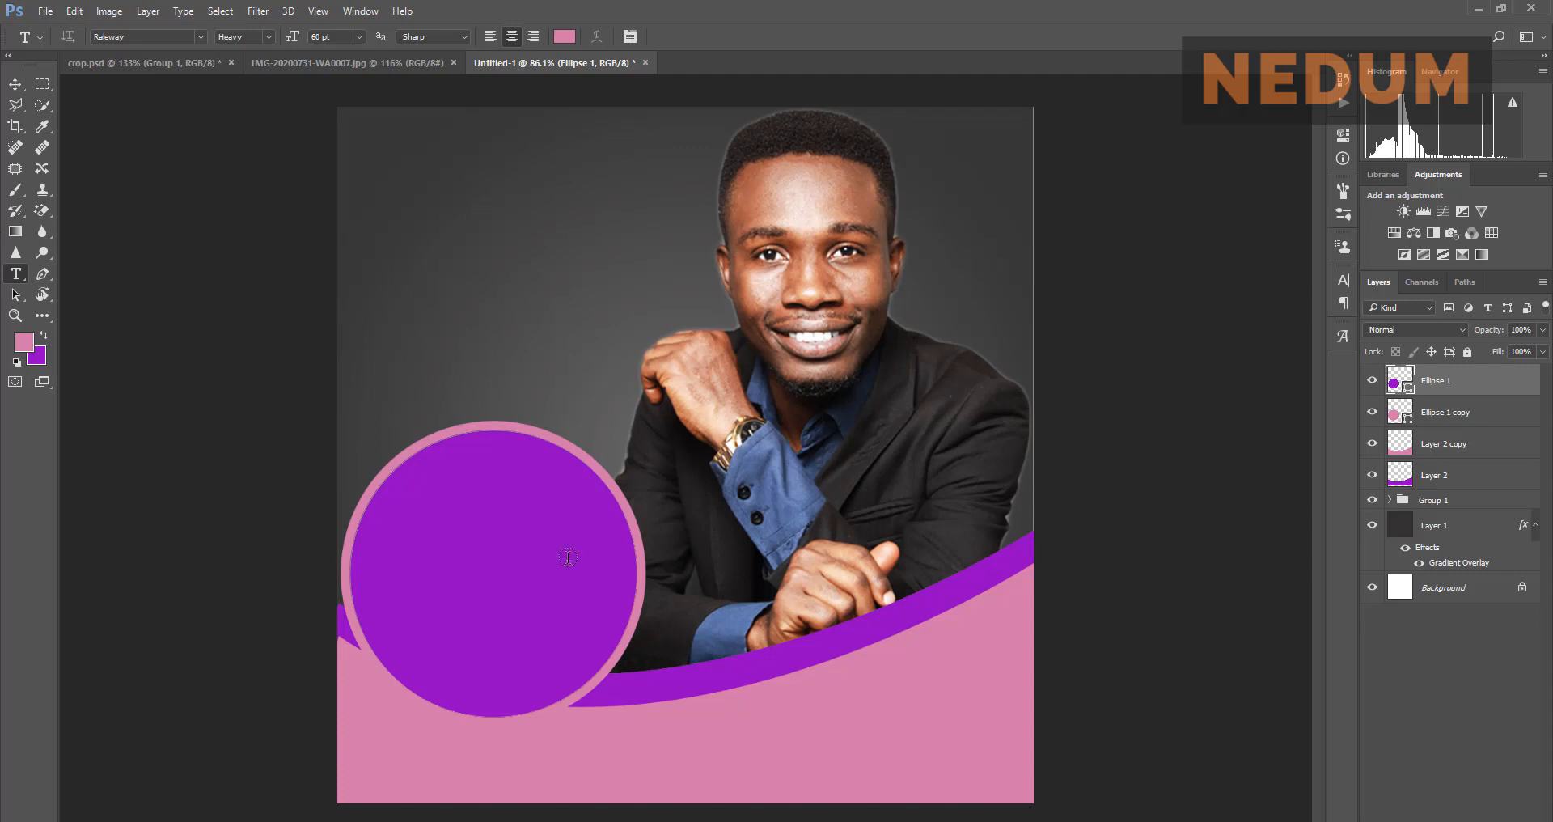
click(462, 526)
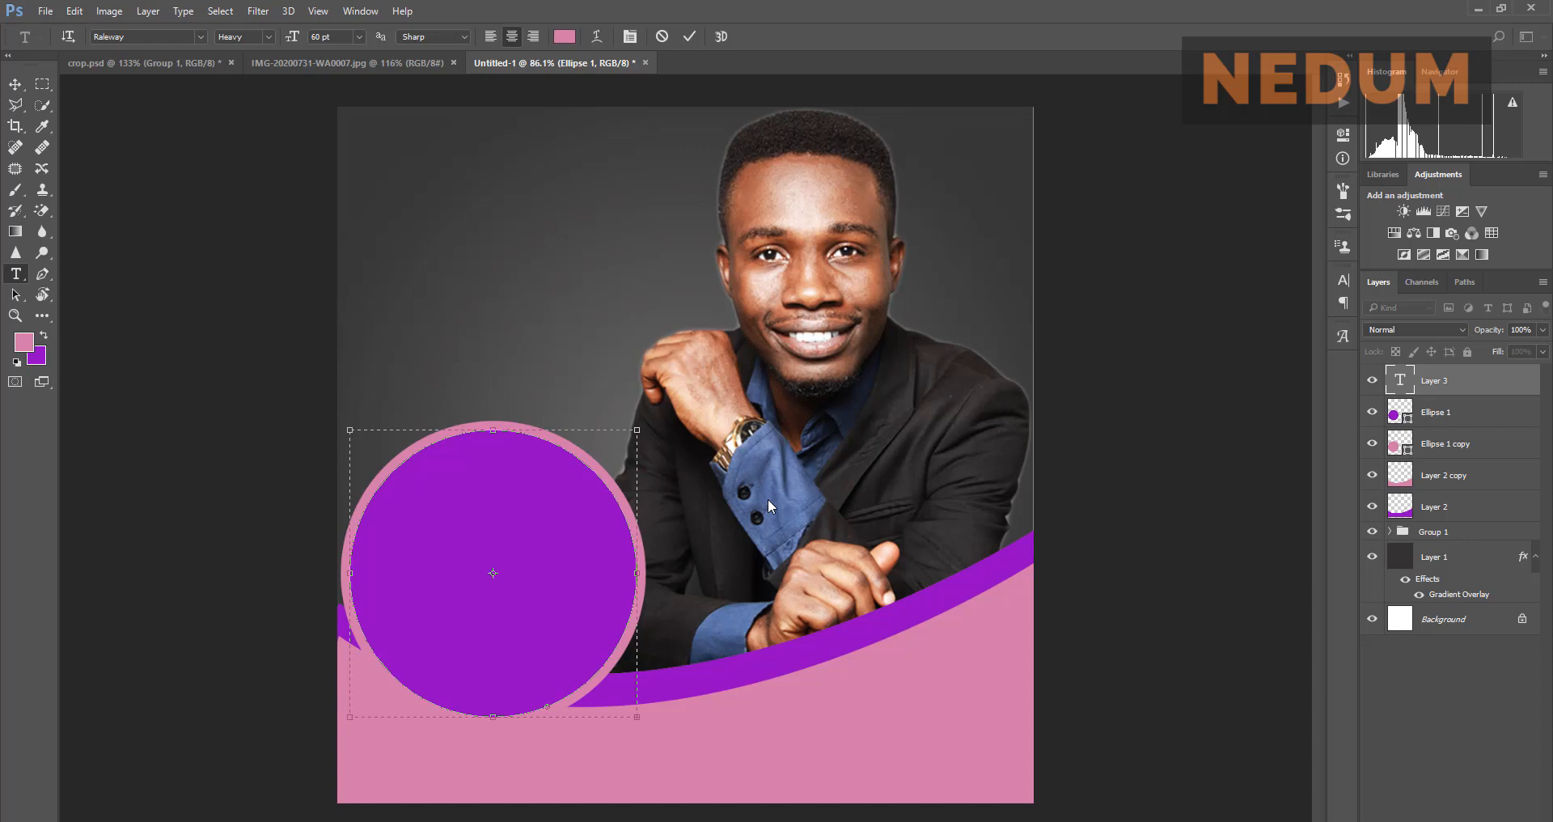
key(Escape)
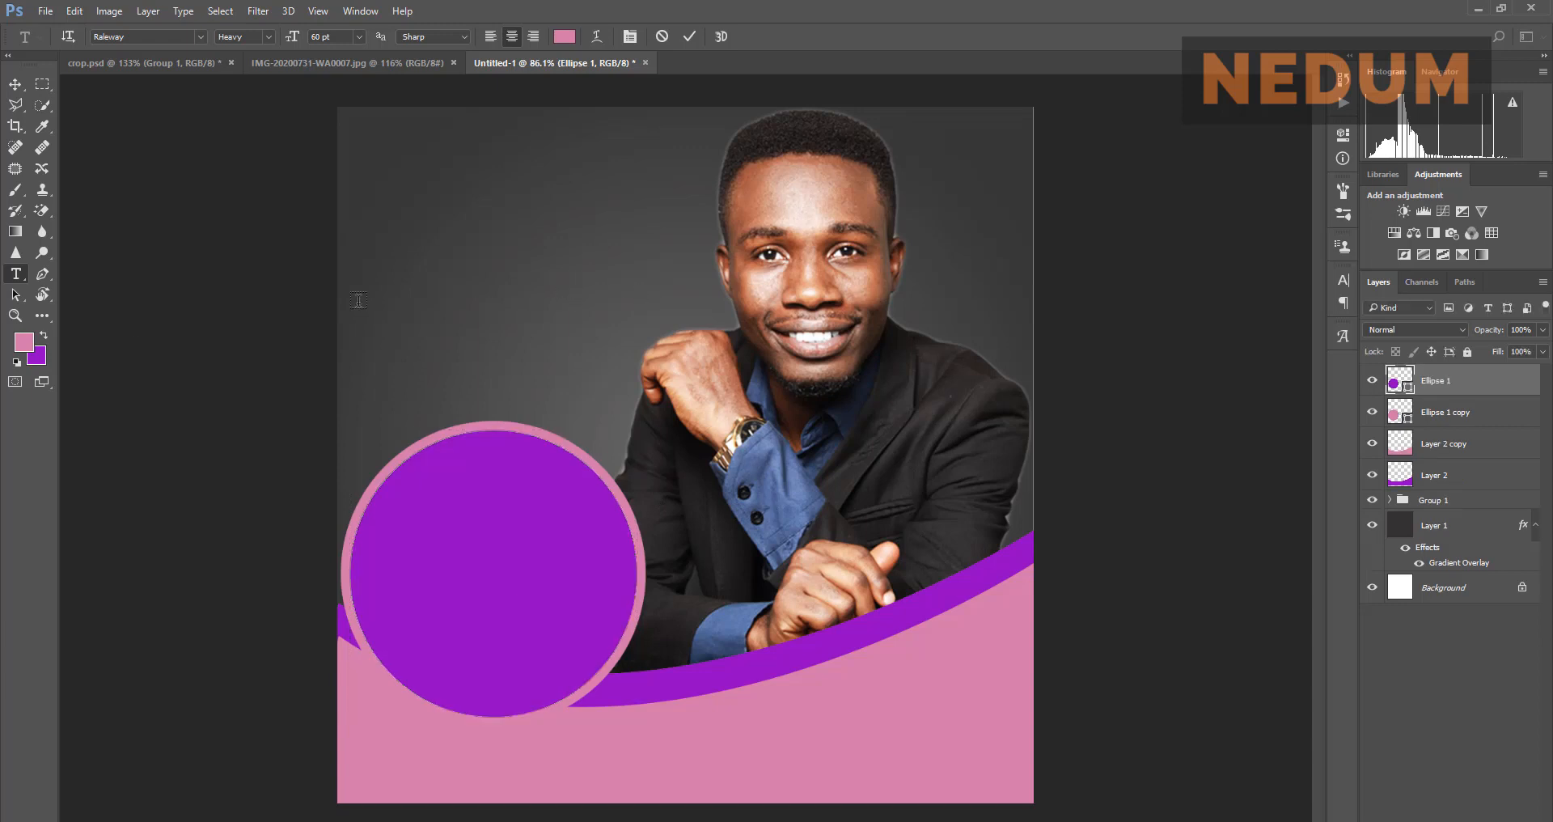
click(496, 285)
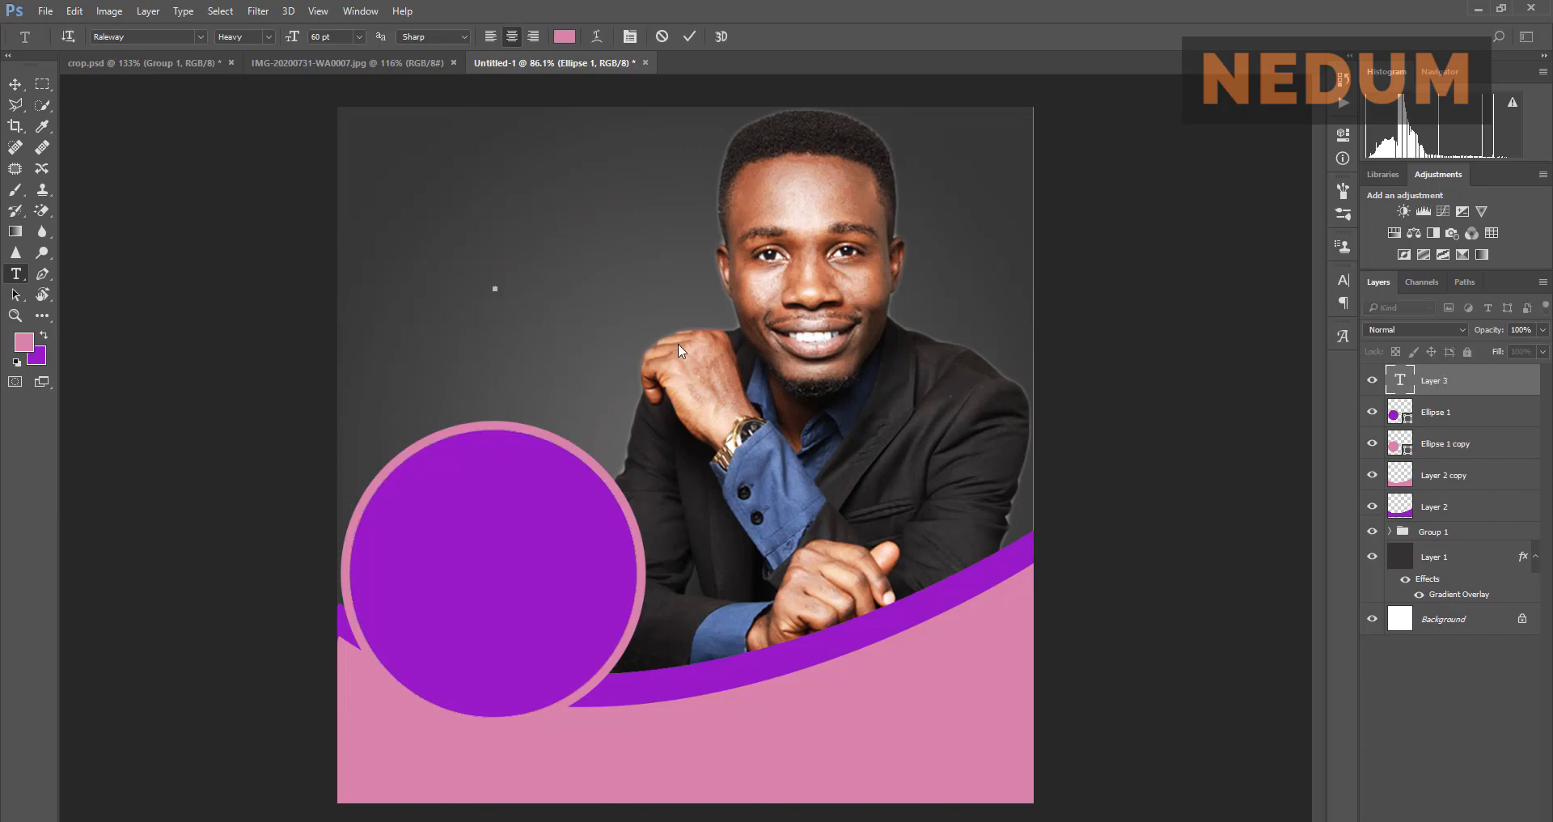
text(HOWTOSW)
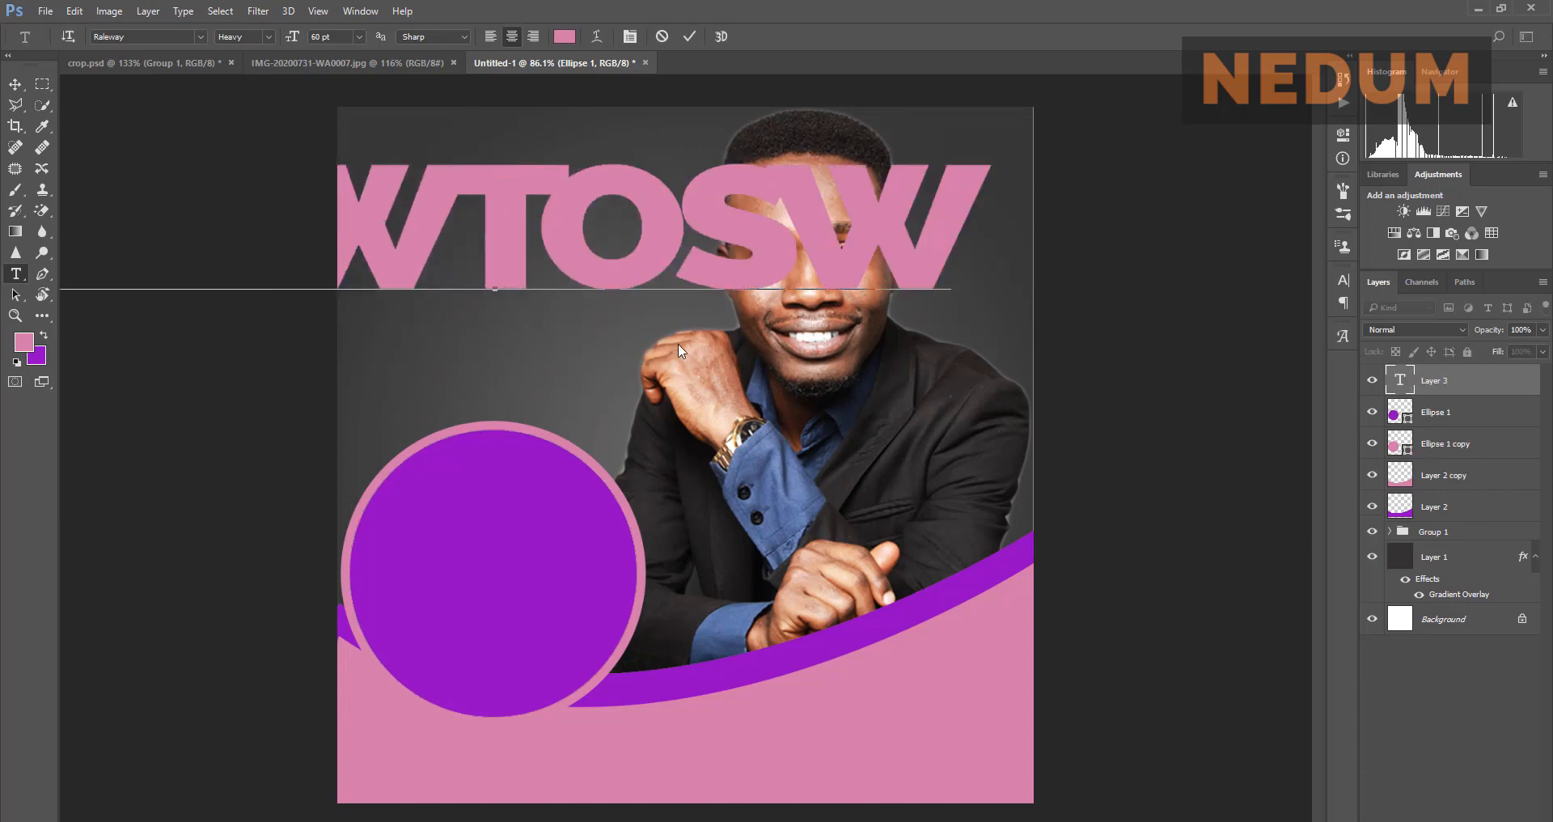
key(BackSpace)
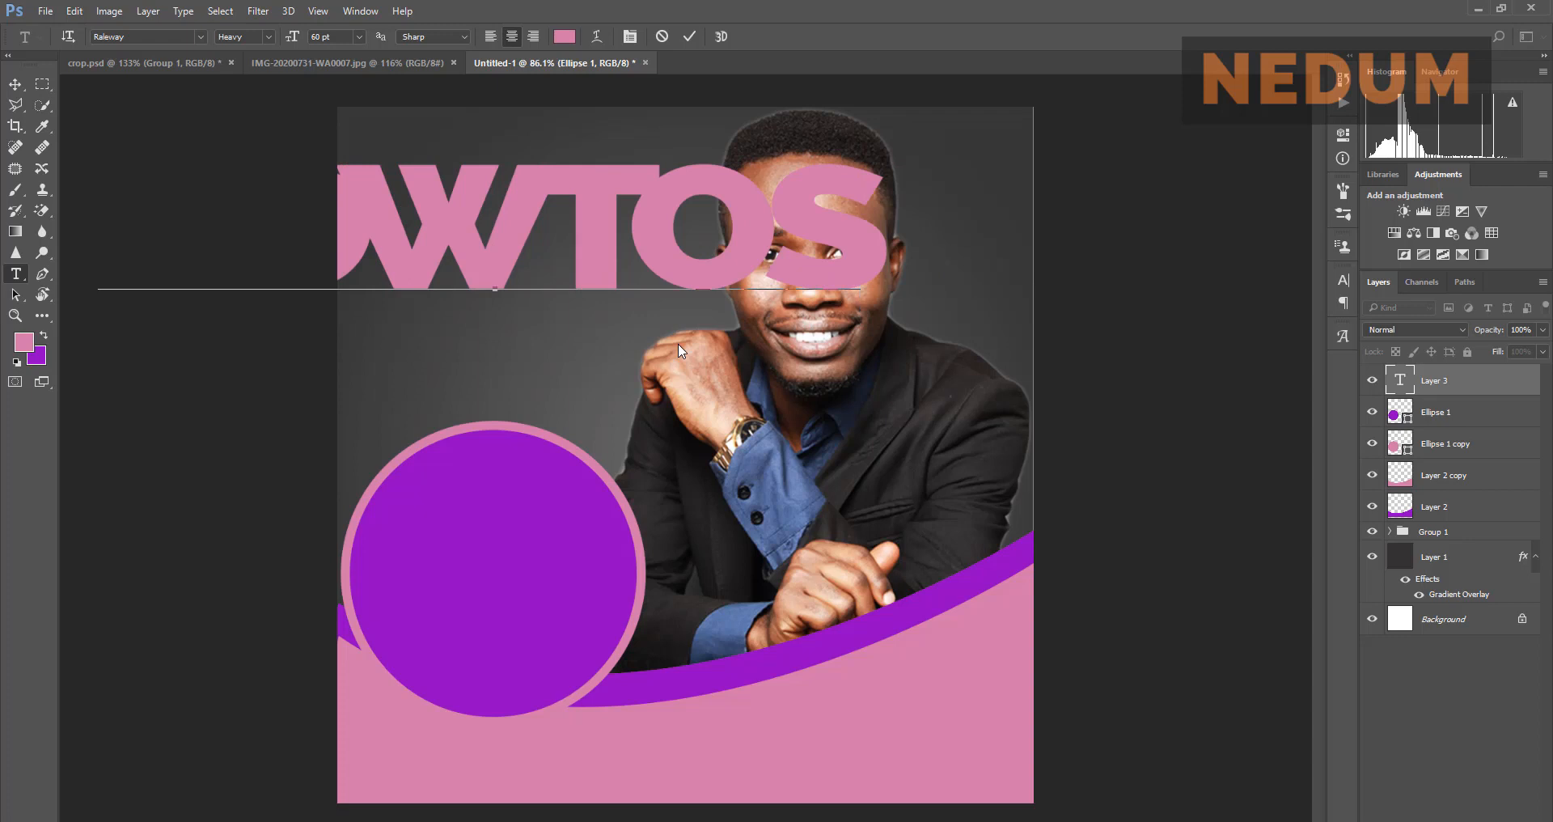
text(ELL LIKE C)
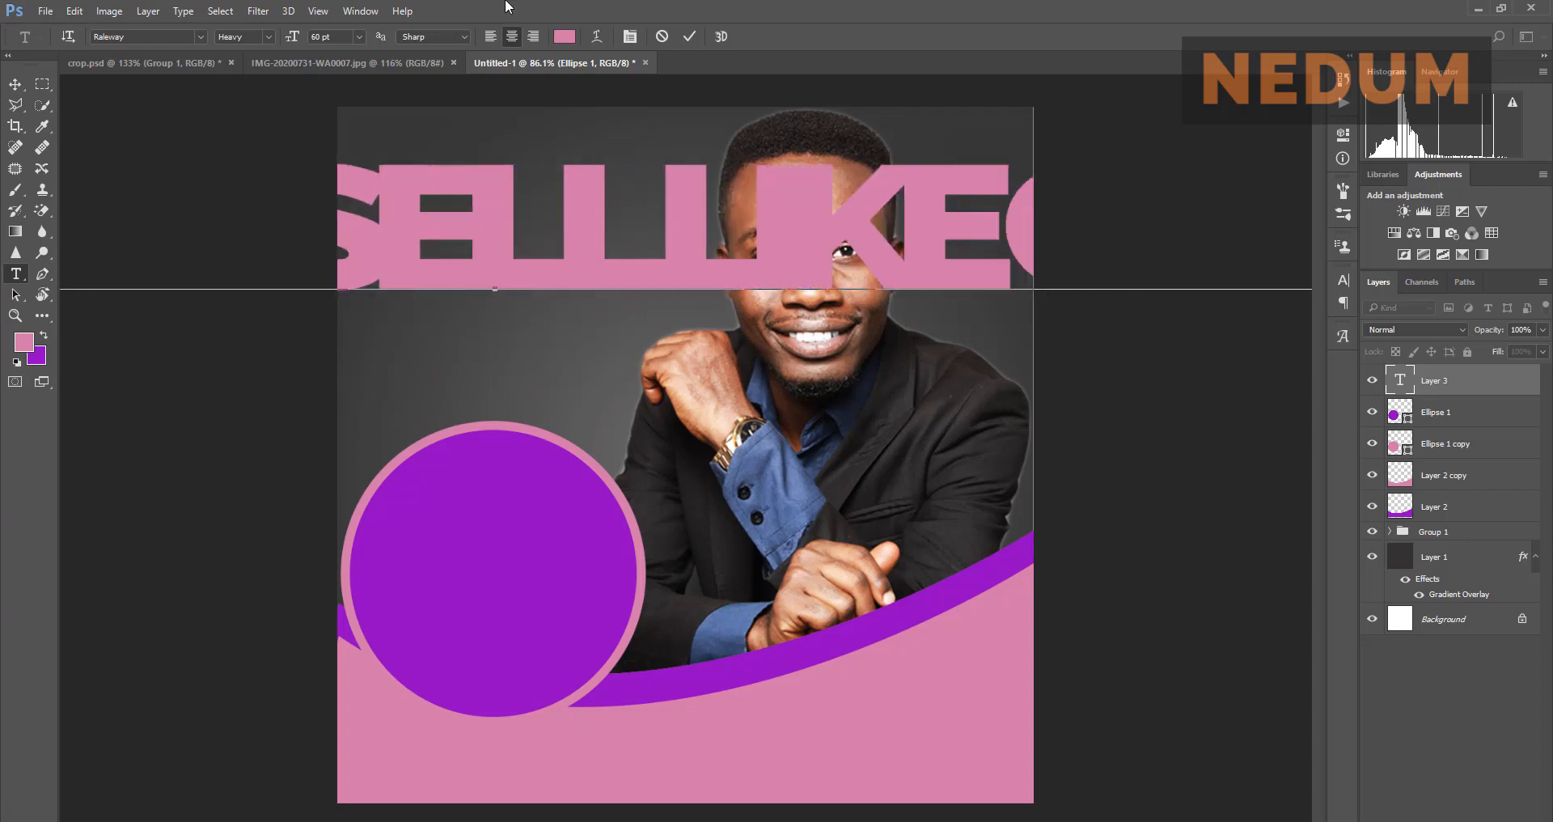
click(689, 36)
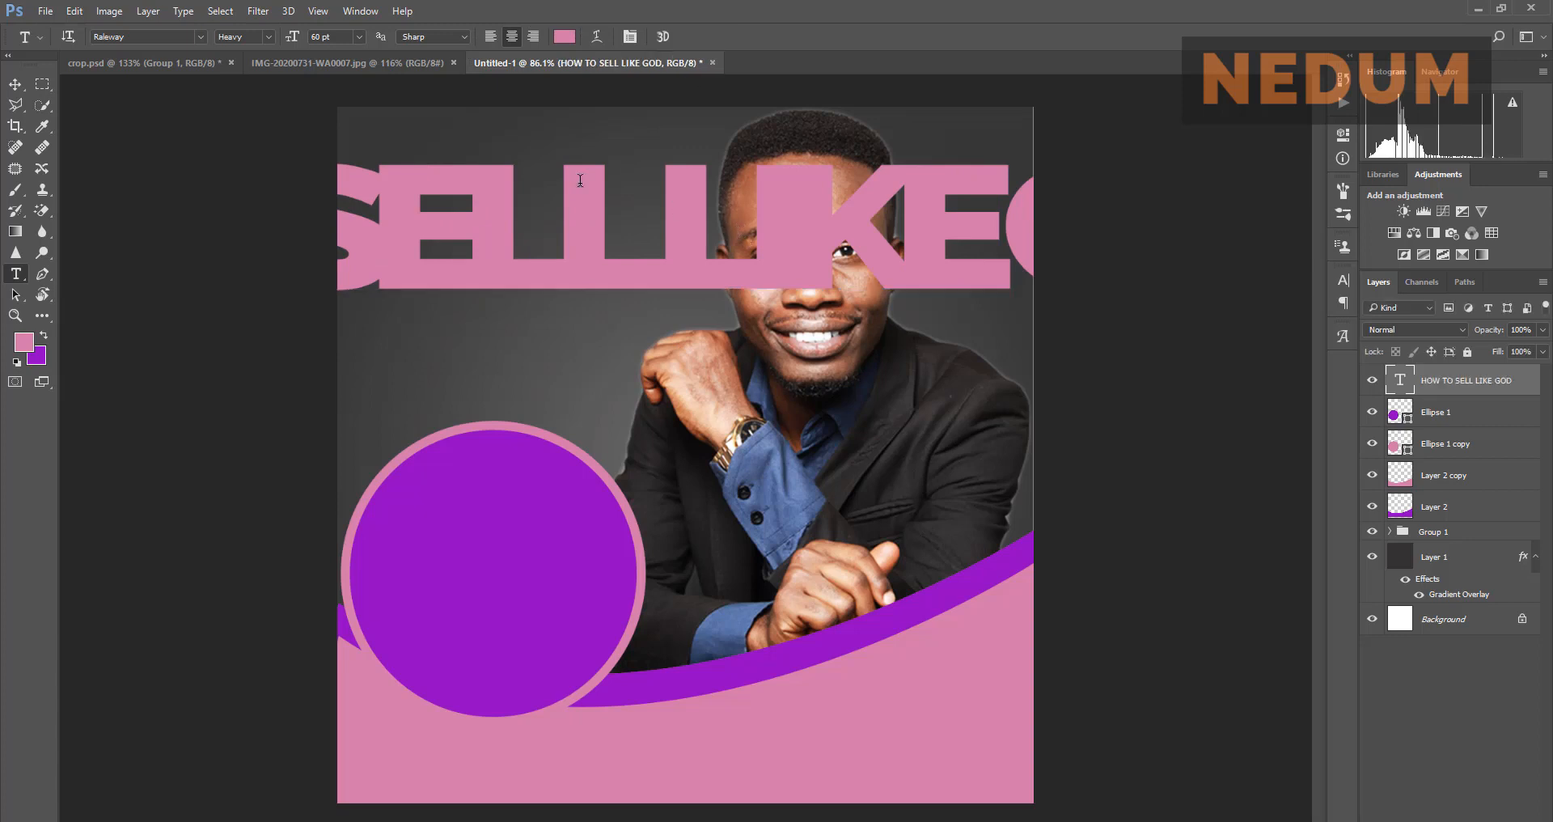
click(14, 84)
drag(587, 238, 594, 406)
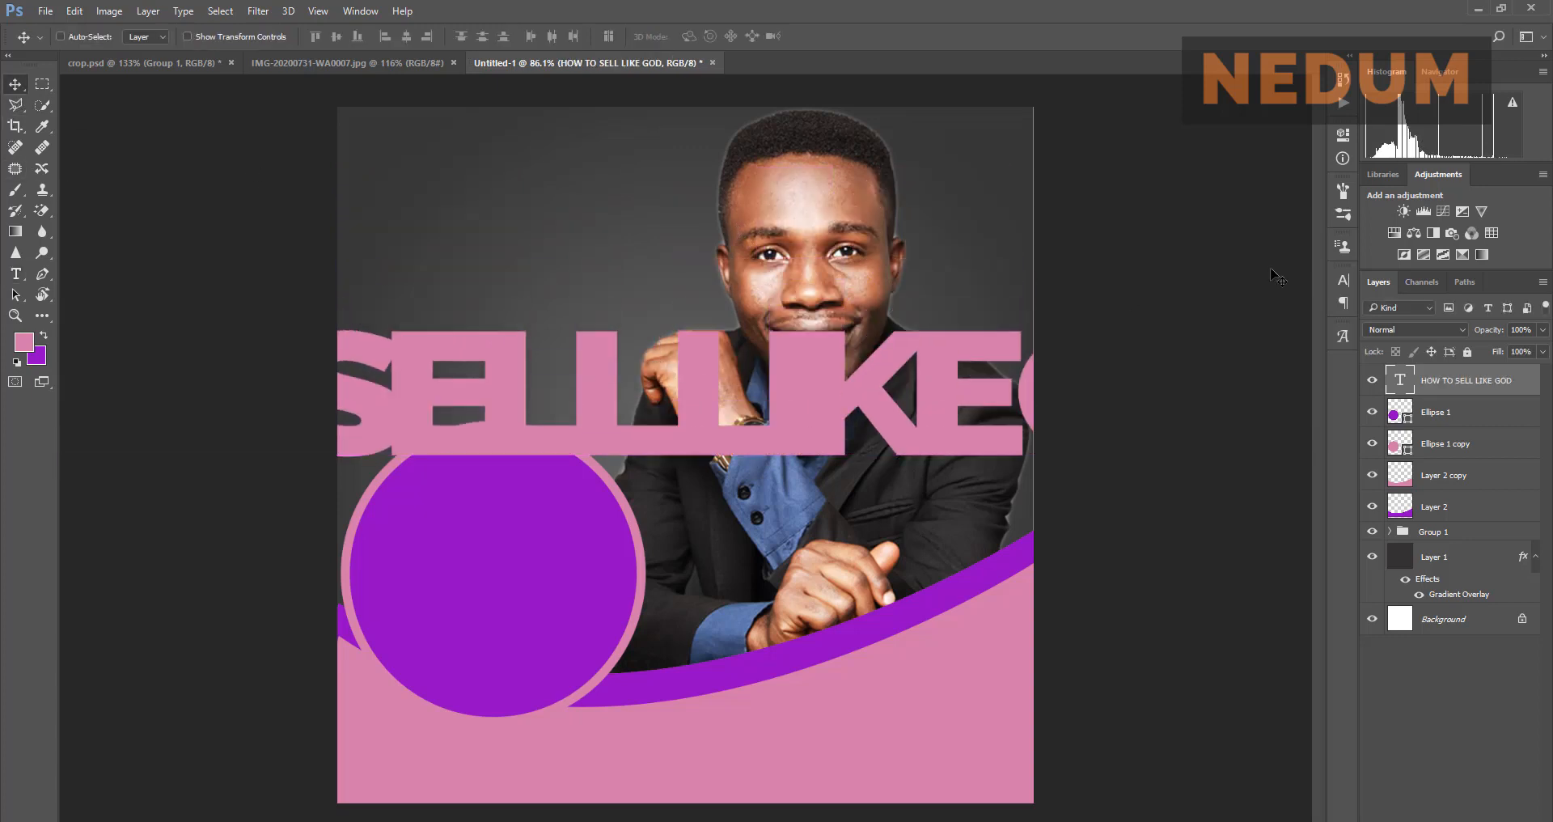
Step: Show the Character panel, set the headline to 18 pt, and move it onto the purple circle
click(1346, 283)
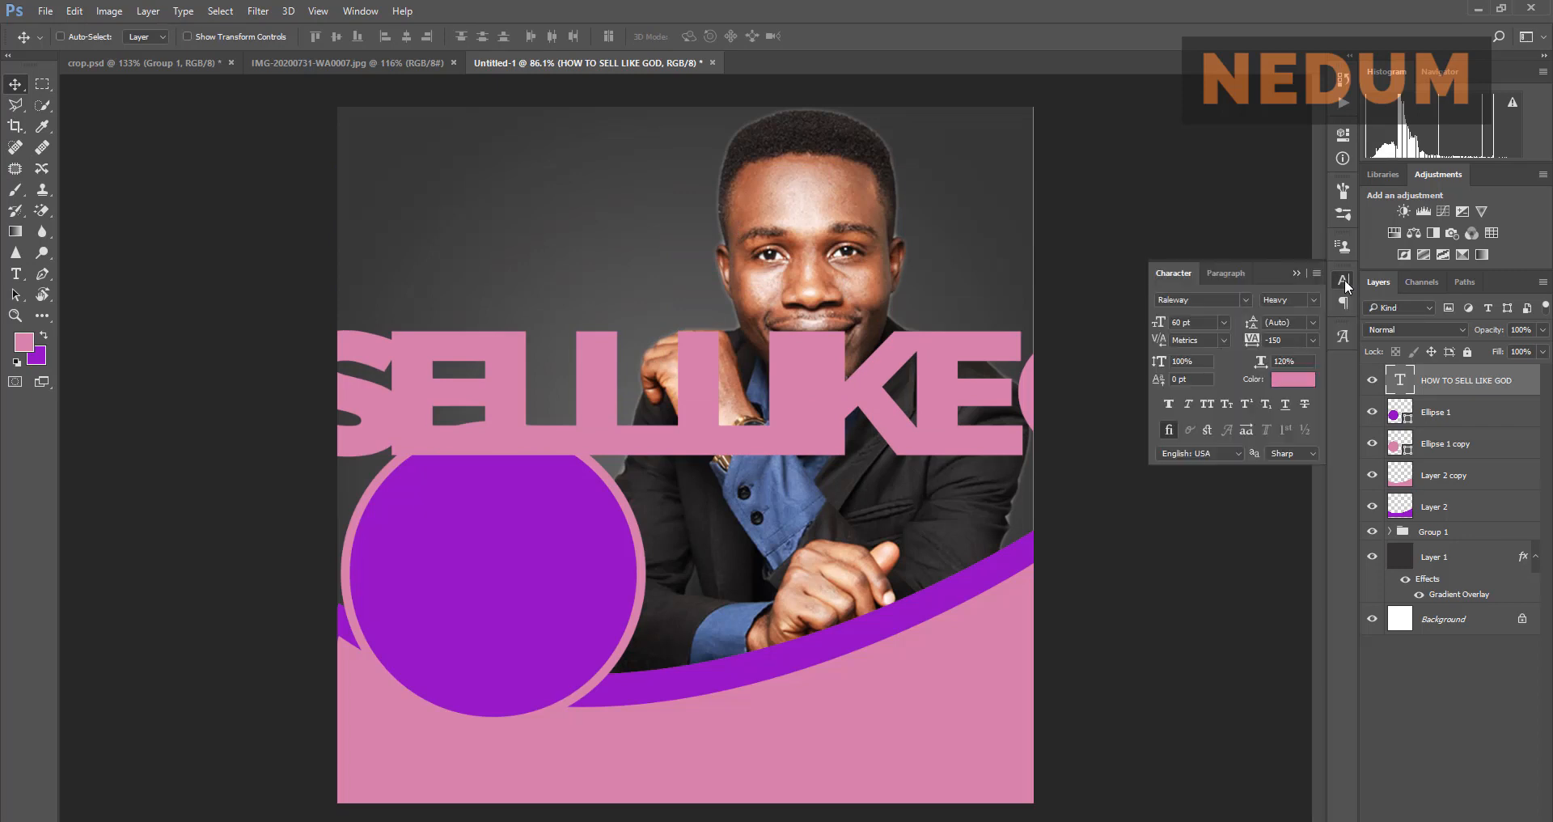
click(1346, 283)
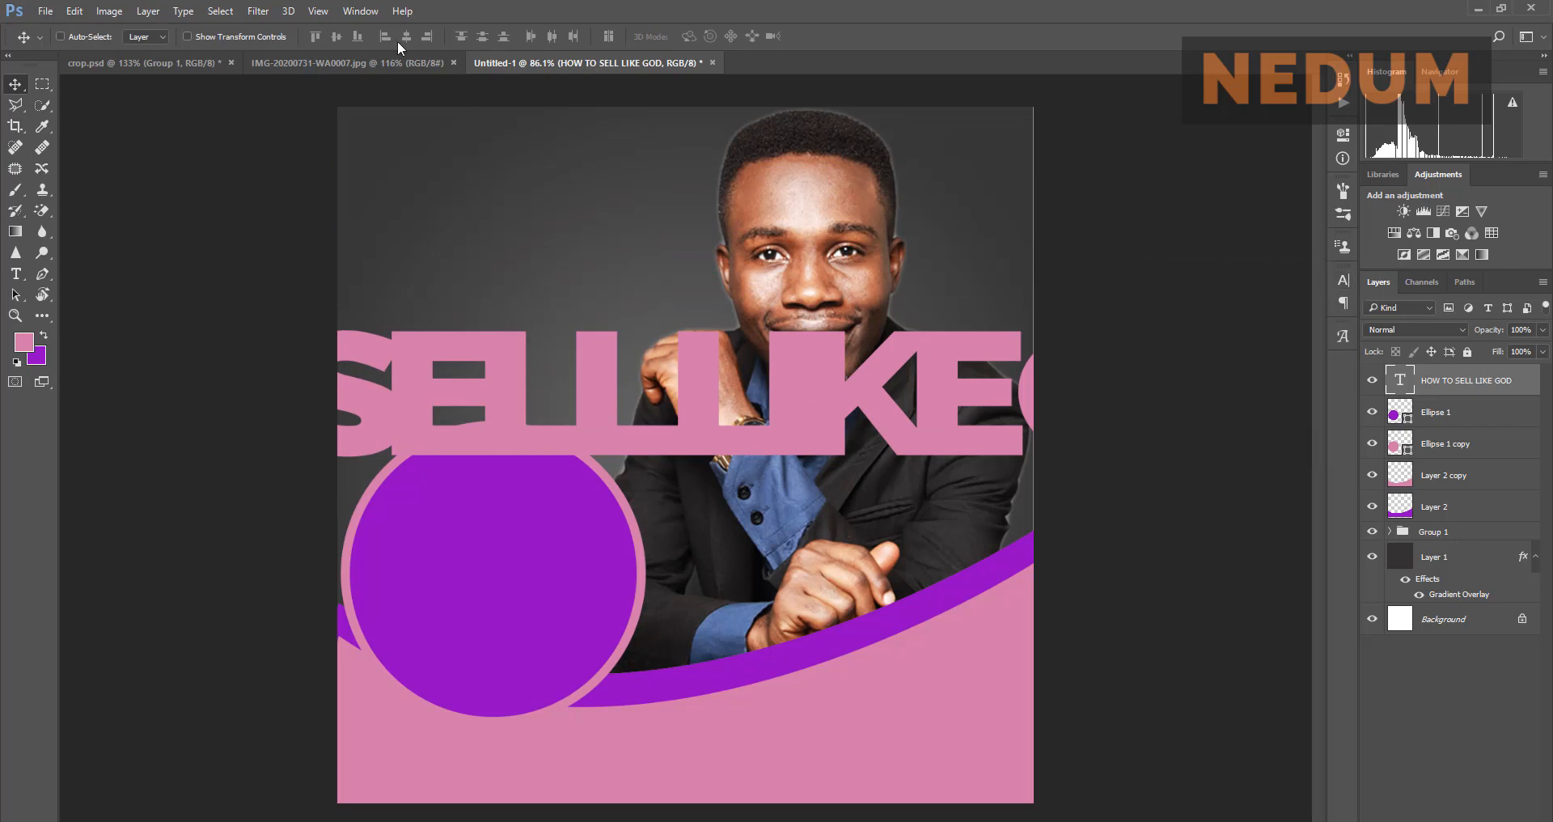
click(365, 11)
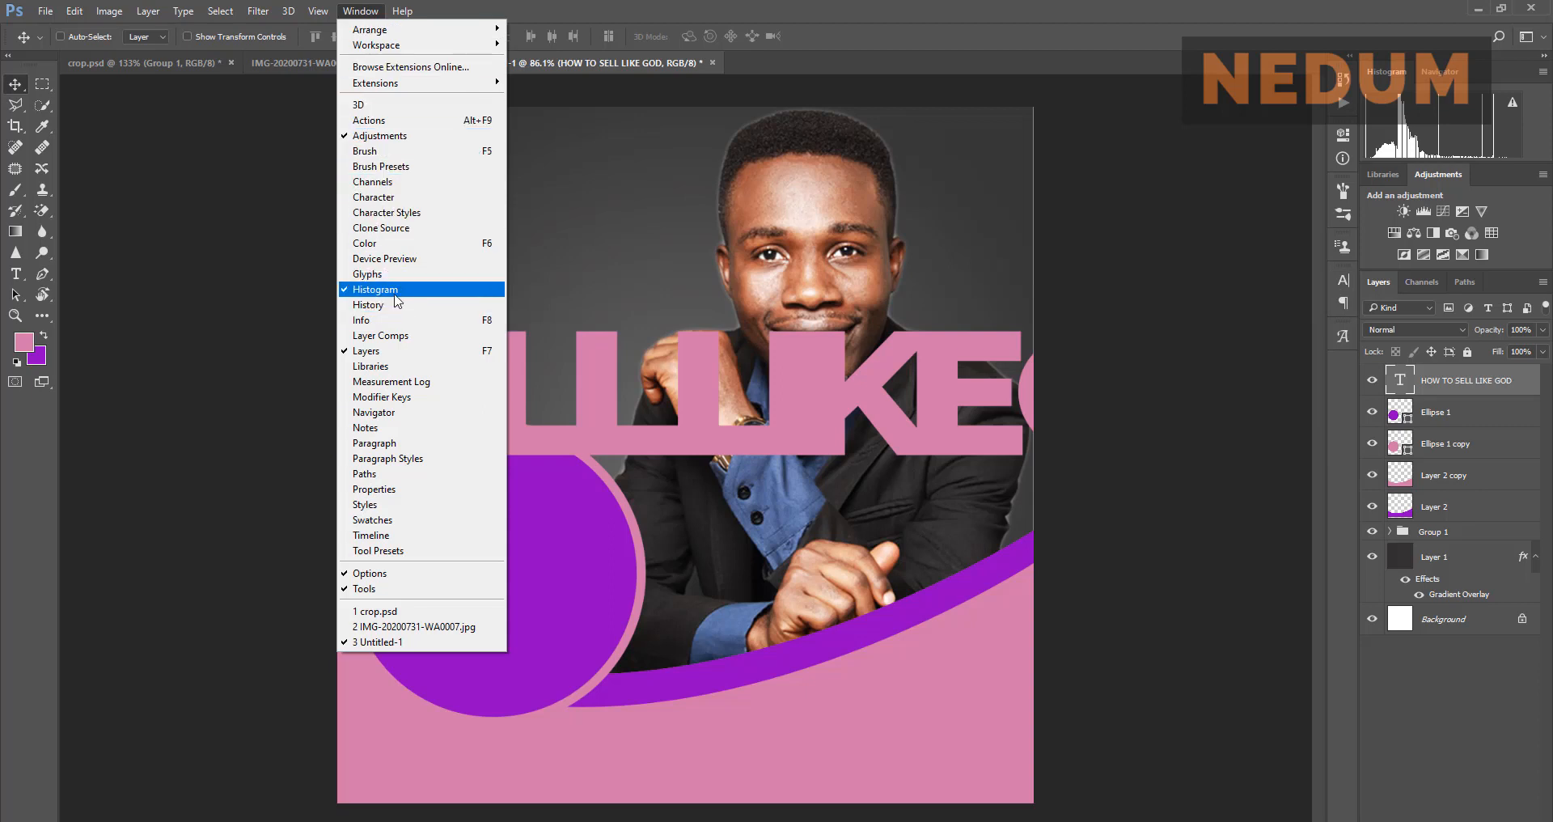
click(416, 203)
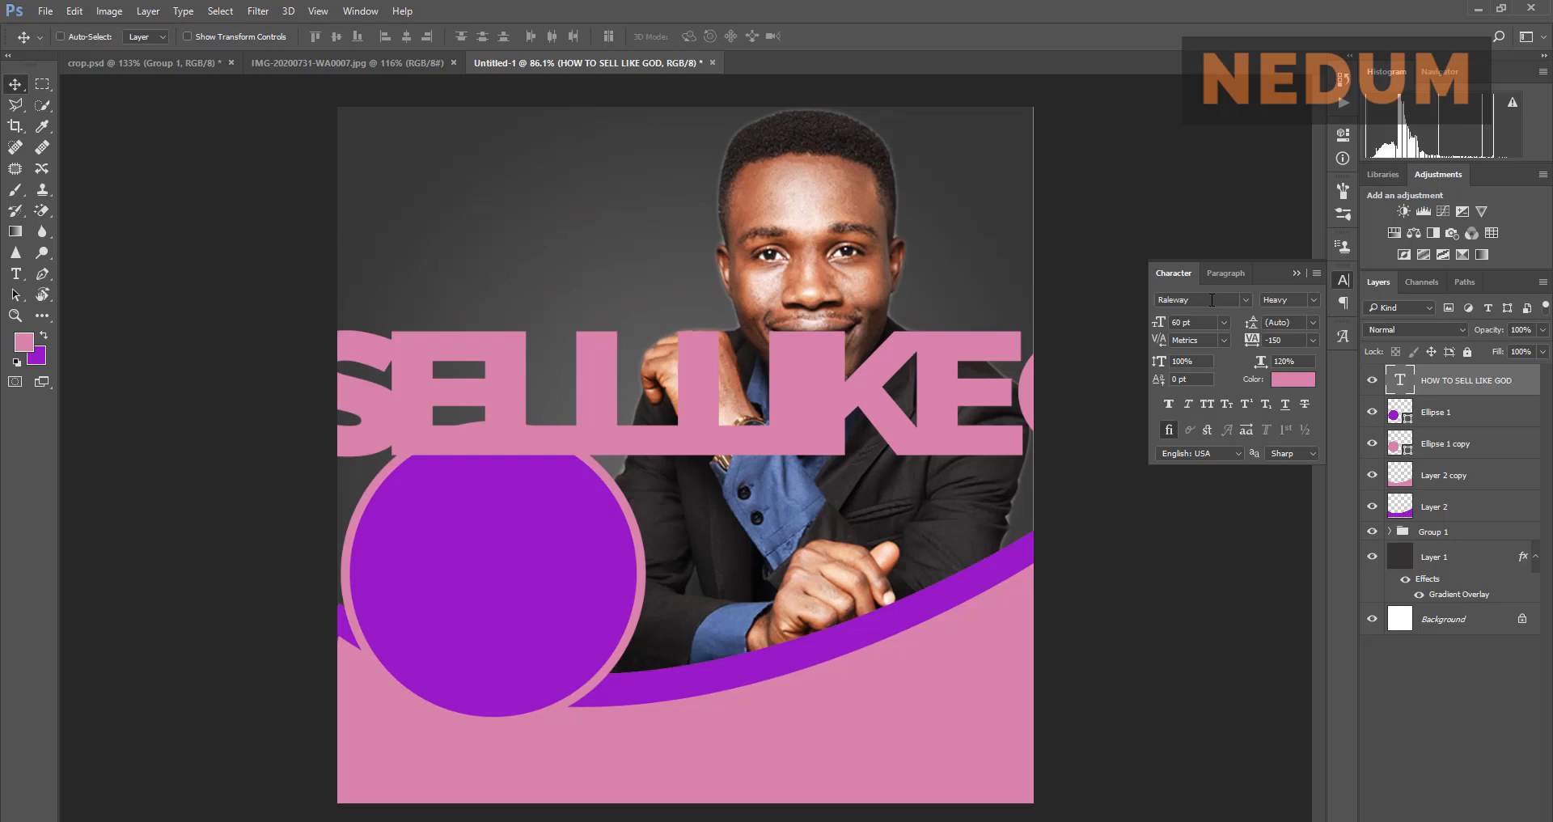
click(1230, 324)
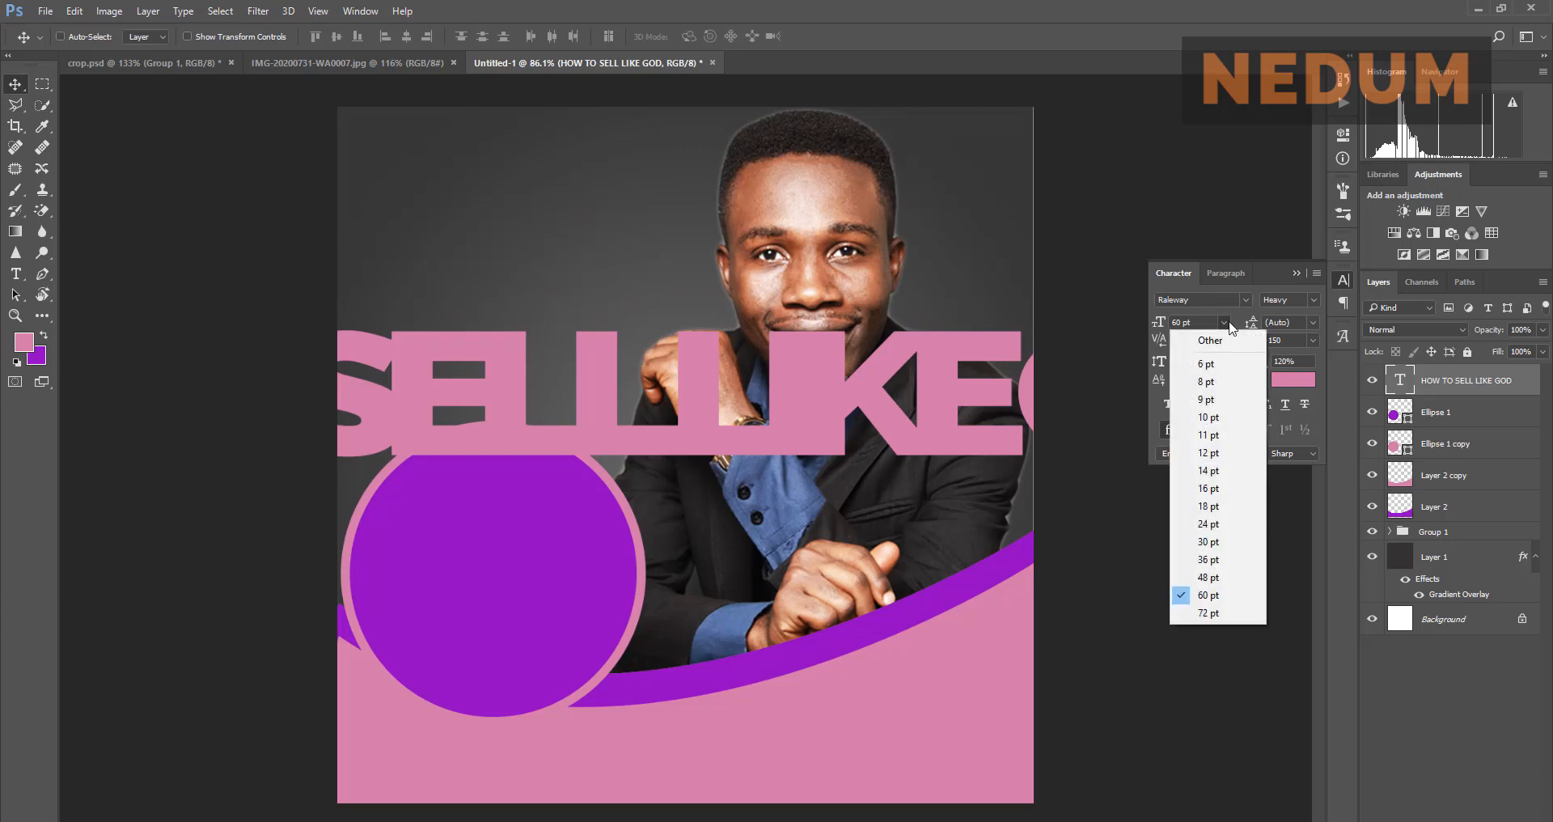
click(1212, 506)
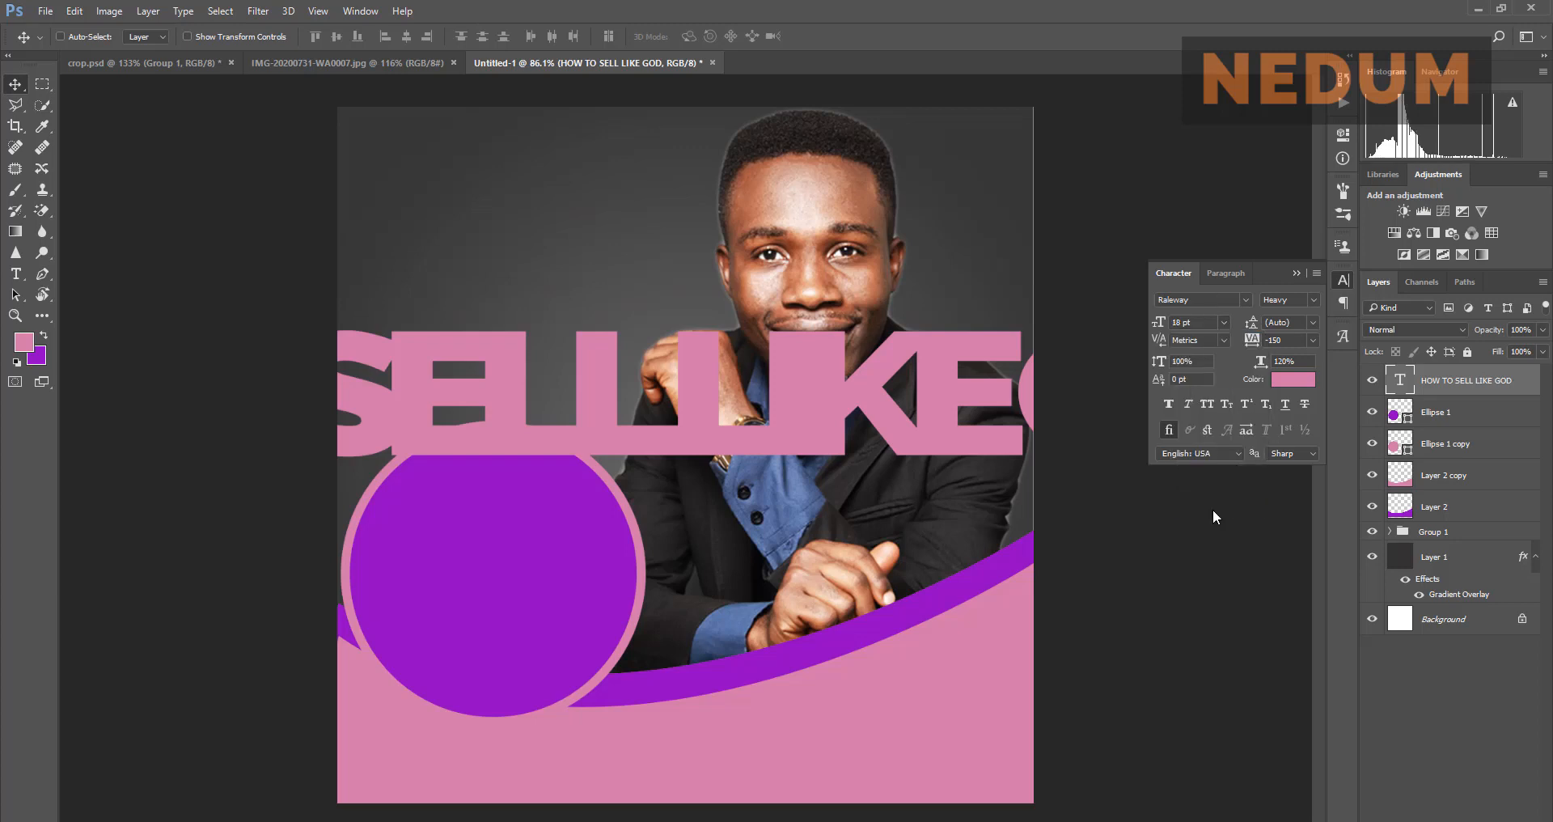
drag(518, 449, 727, 522)
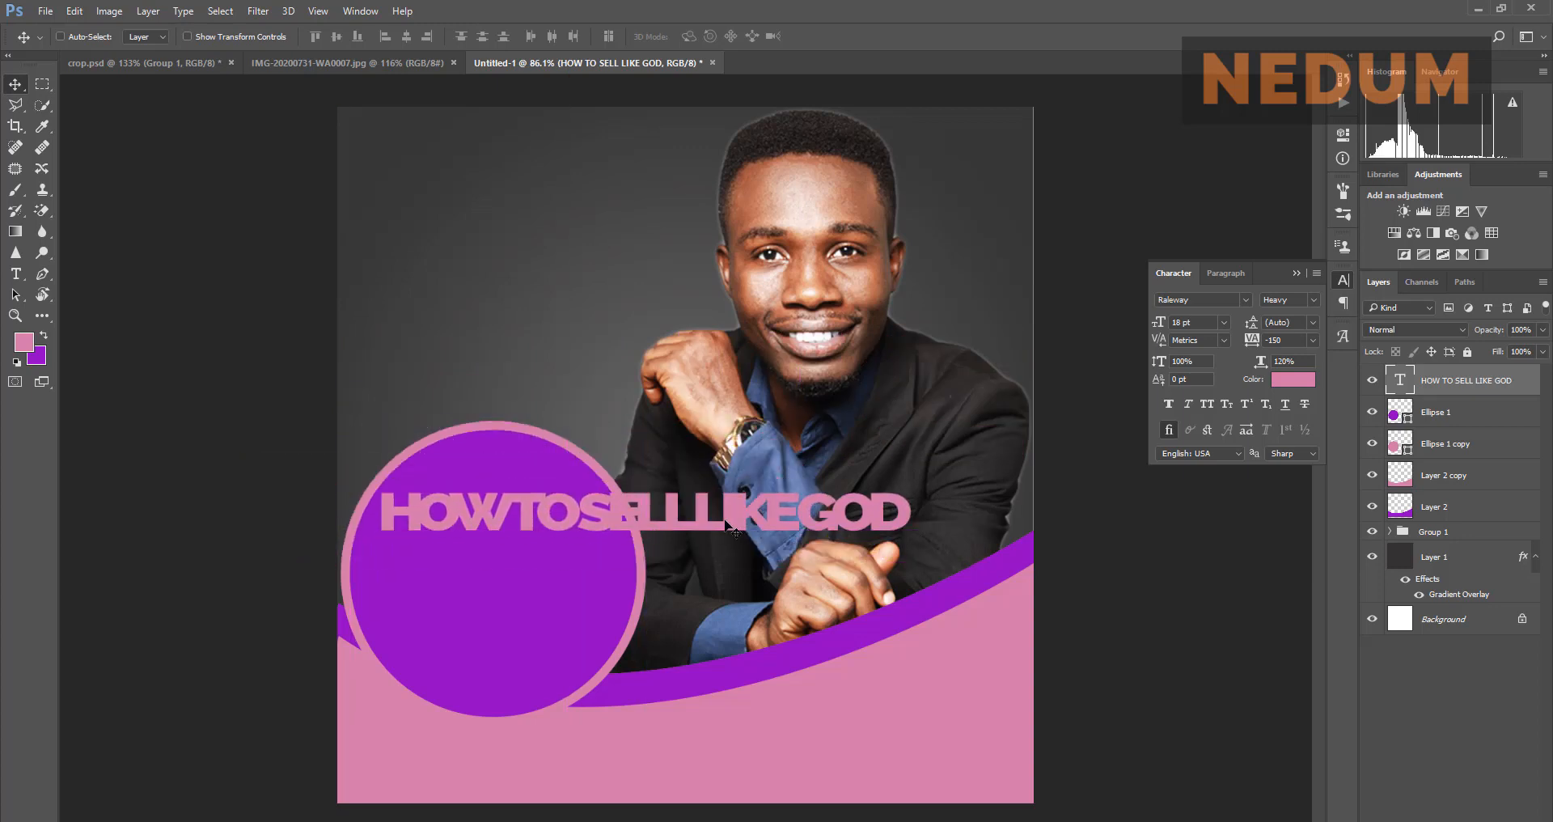
Step: Make the headline text white (ffffff), then view the reference flyer
click(1284, 385)
text(ffffff)
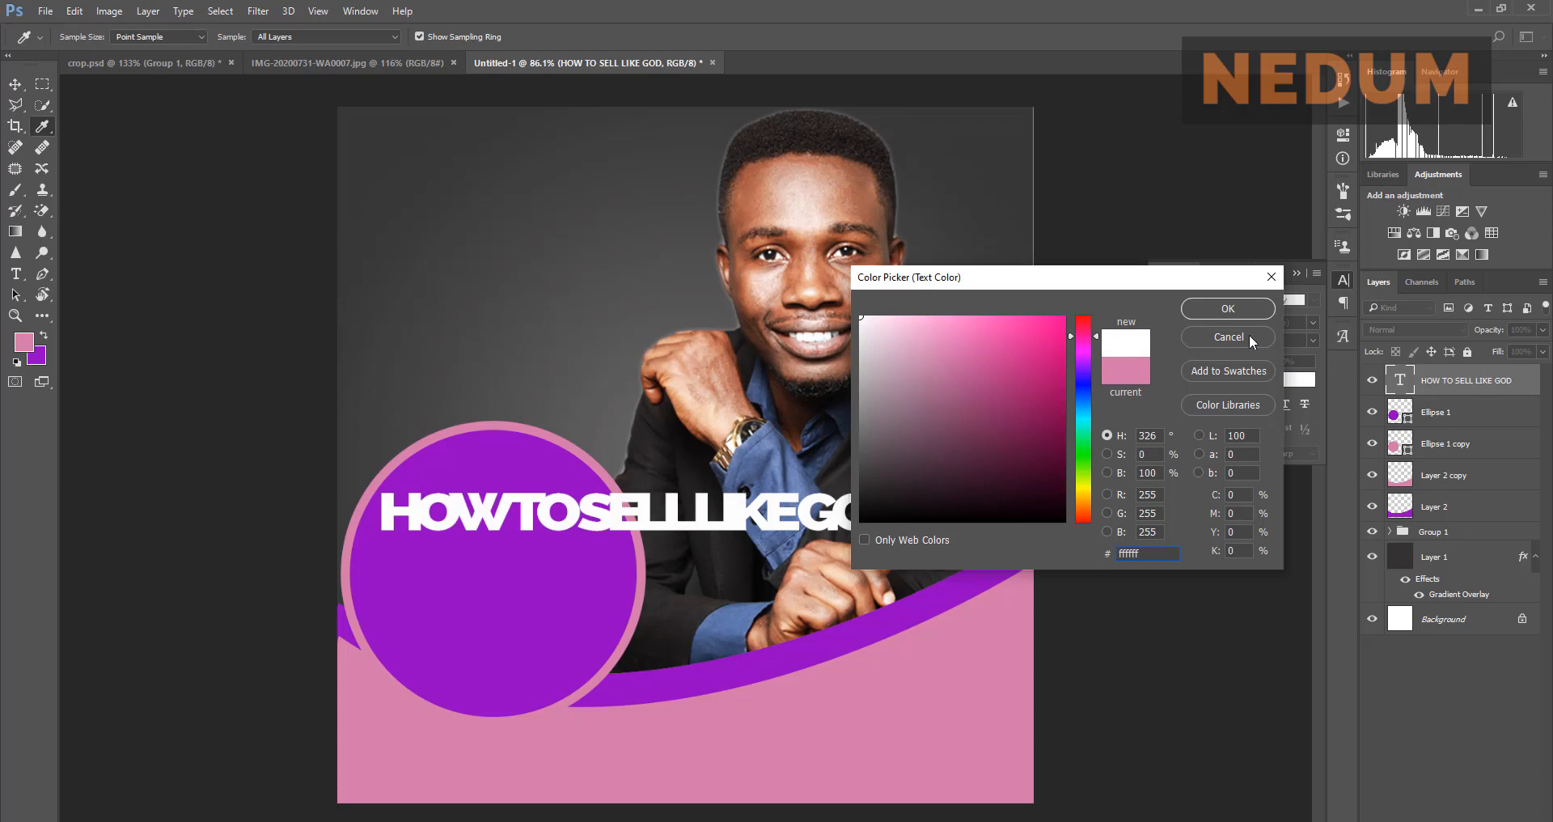
click(1249, 304)
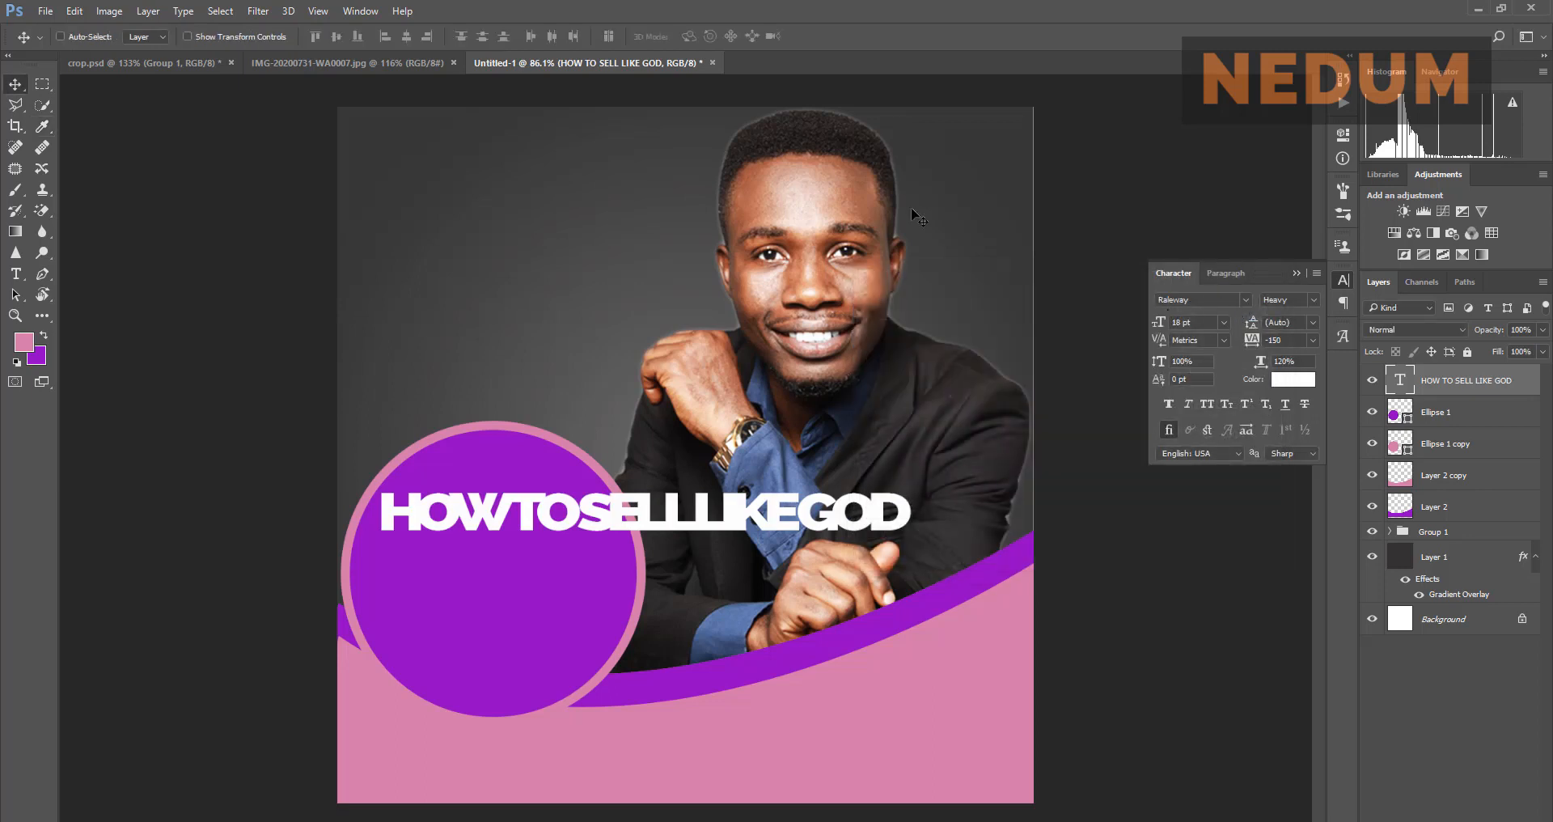
click(402, 56)
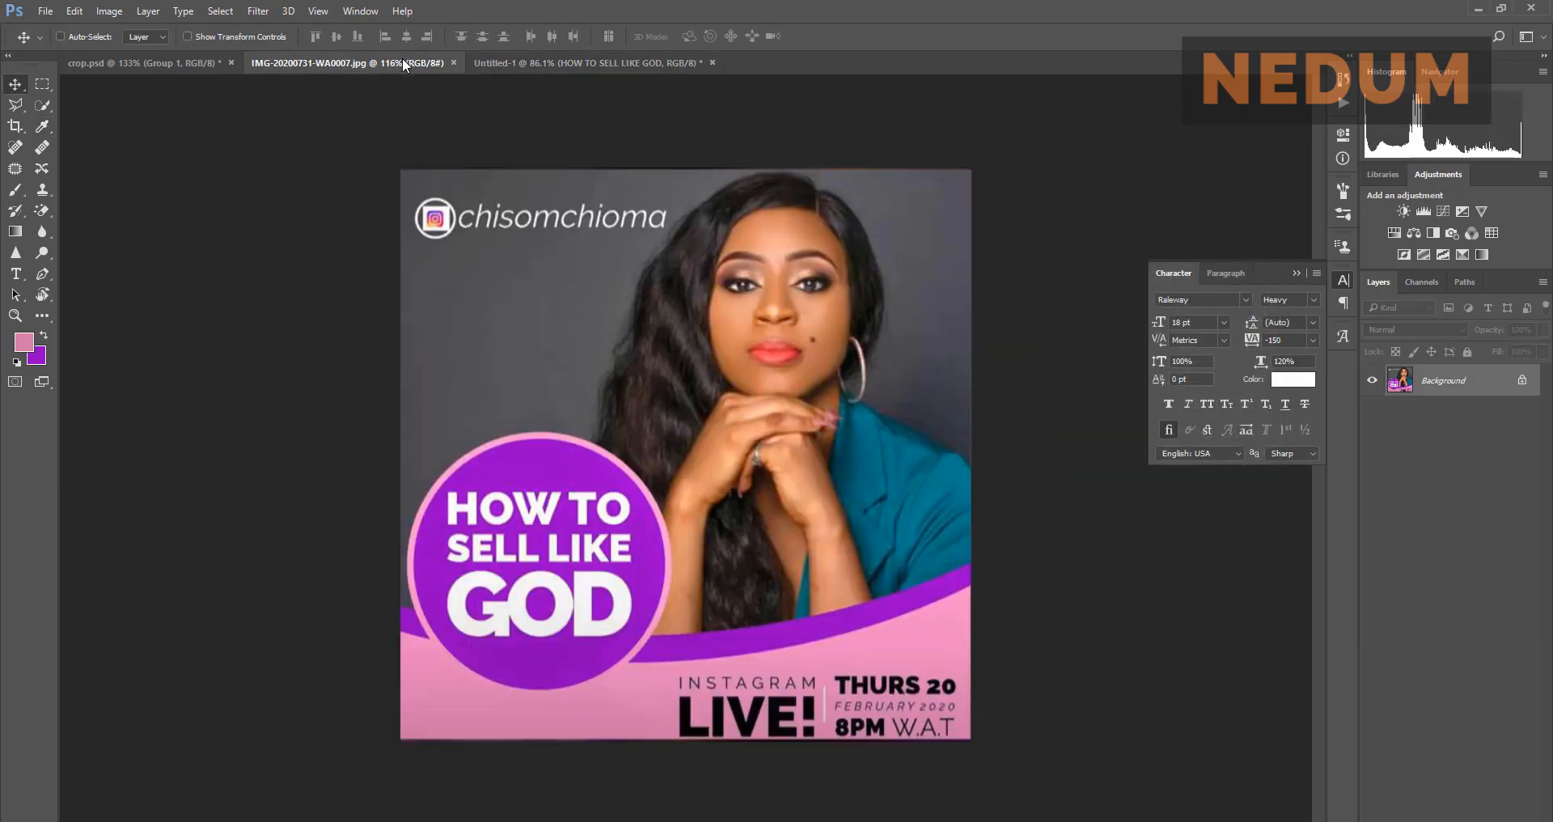
Step: Split the headline into three lines: HOW TO, SELL LIKE, GOD
click(530, 64)
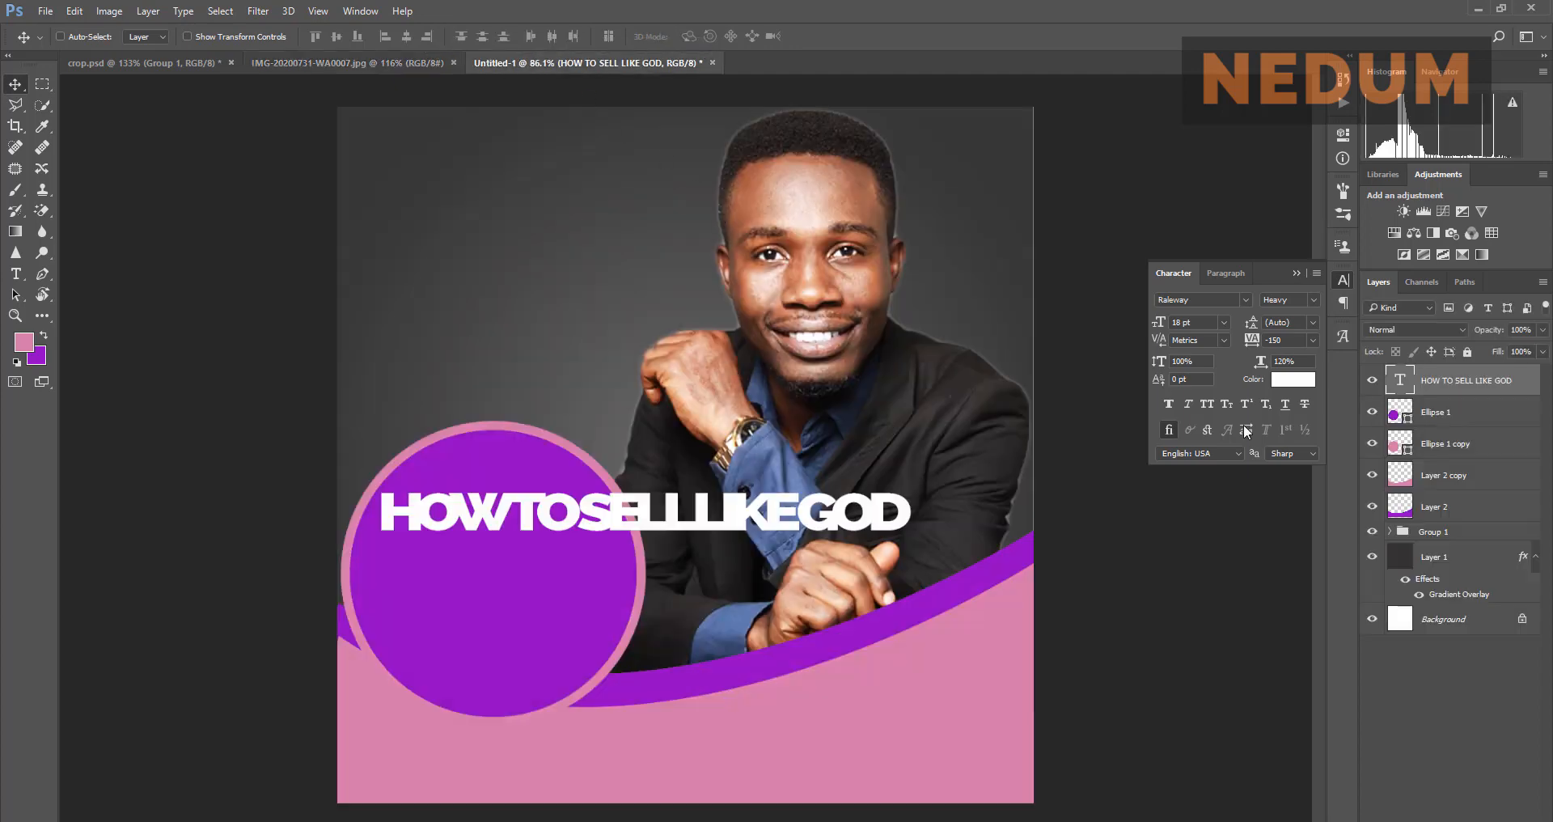
key(t)
click(607, 511)
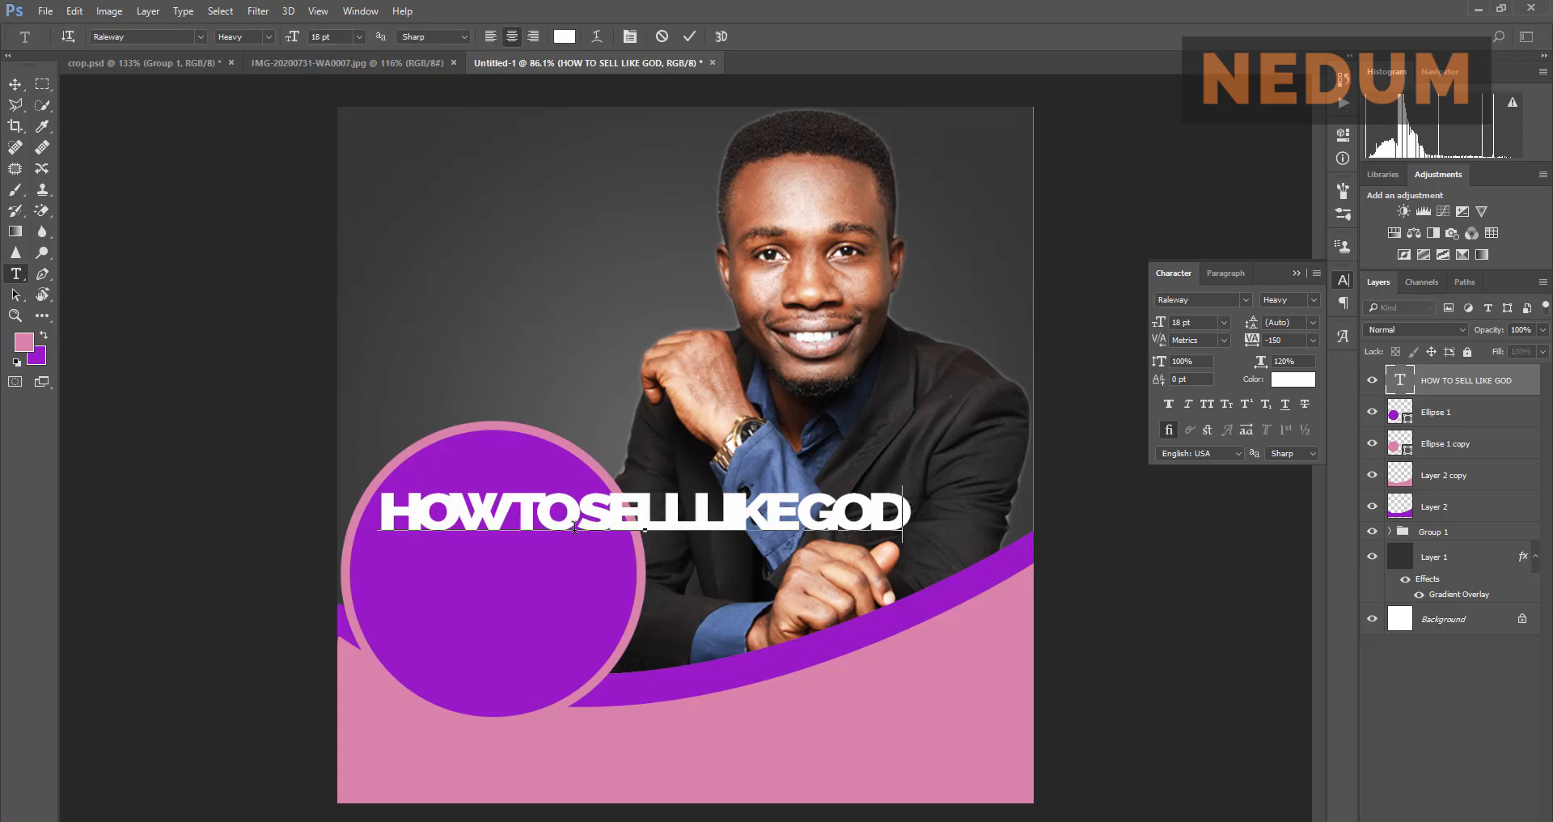
click(579, 530)
key(Return)
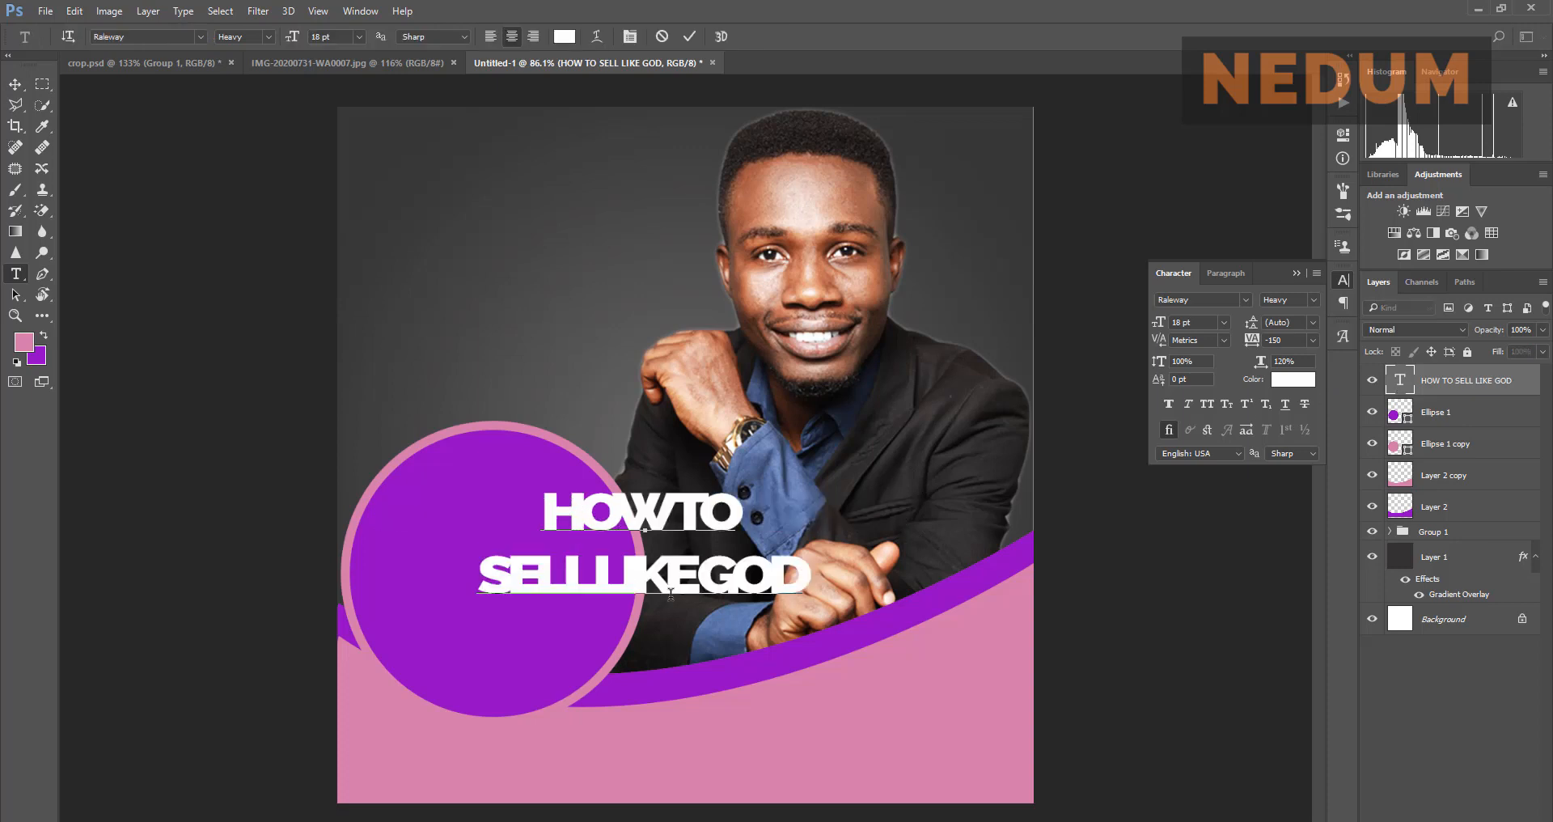
click(696, 583)
key(Return)
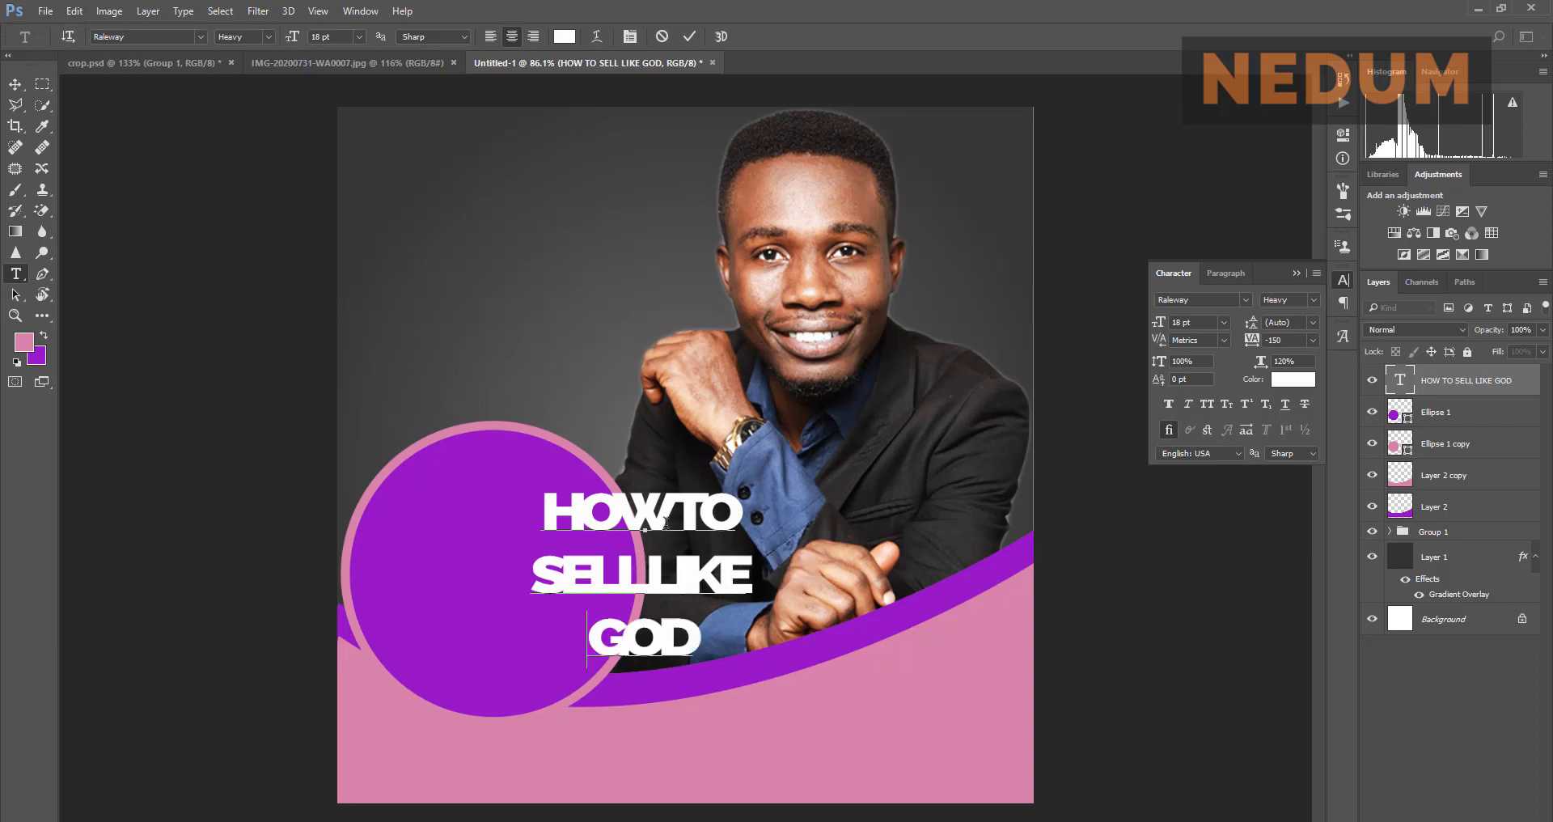
Step: Centre the three-line headline inside the purple circle, checking it against the reference flyer
click(358, 60)
key(v)
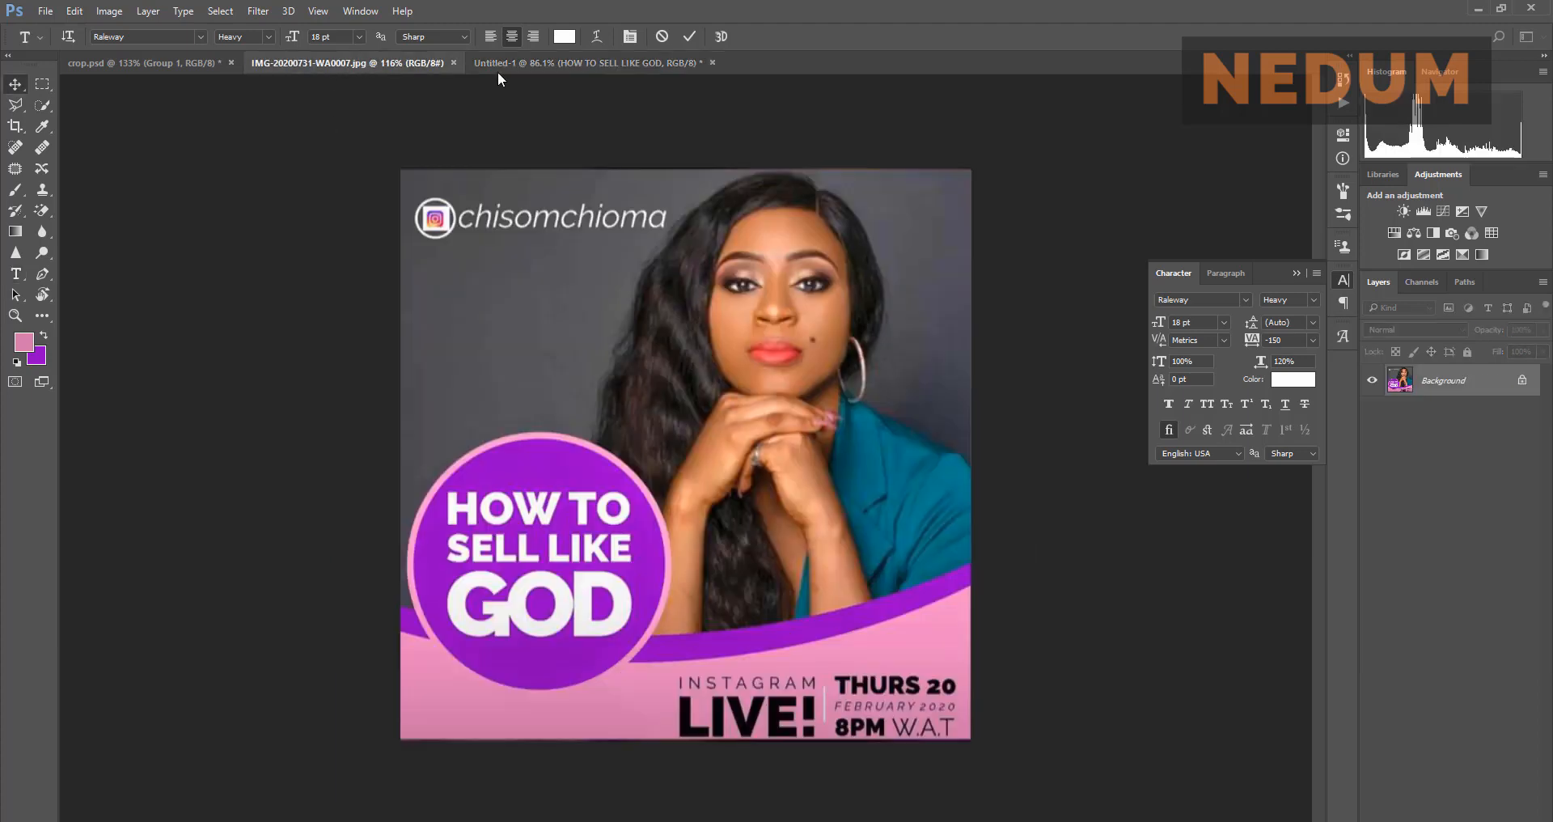
click(570, 69)
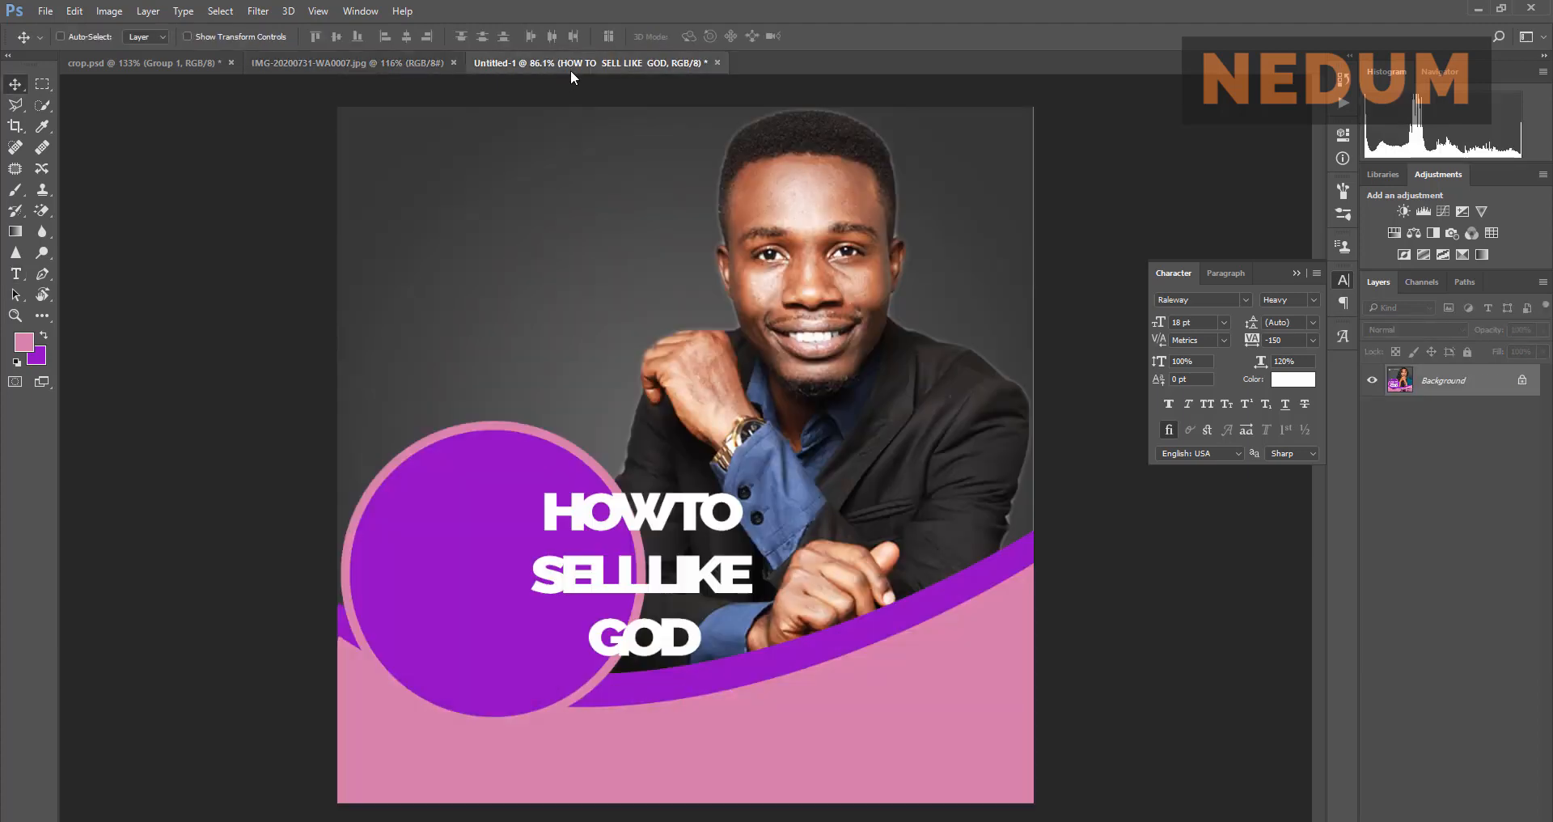
drag(699, 543, 540, 536)
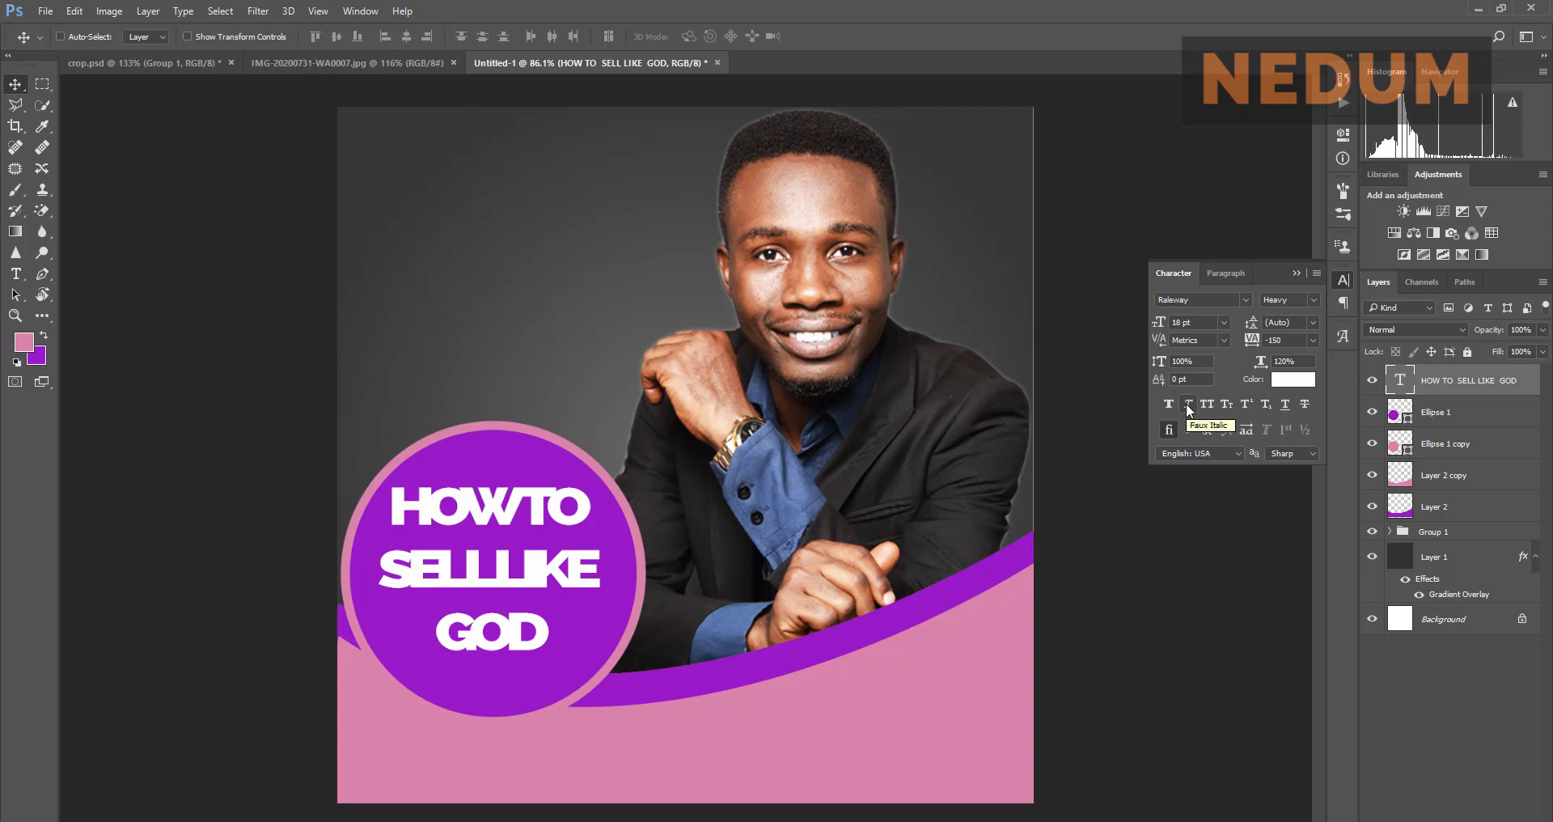
click(426, 72)
click(523, 65)
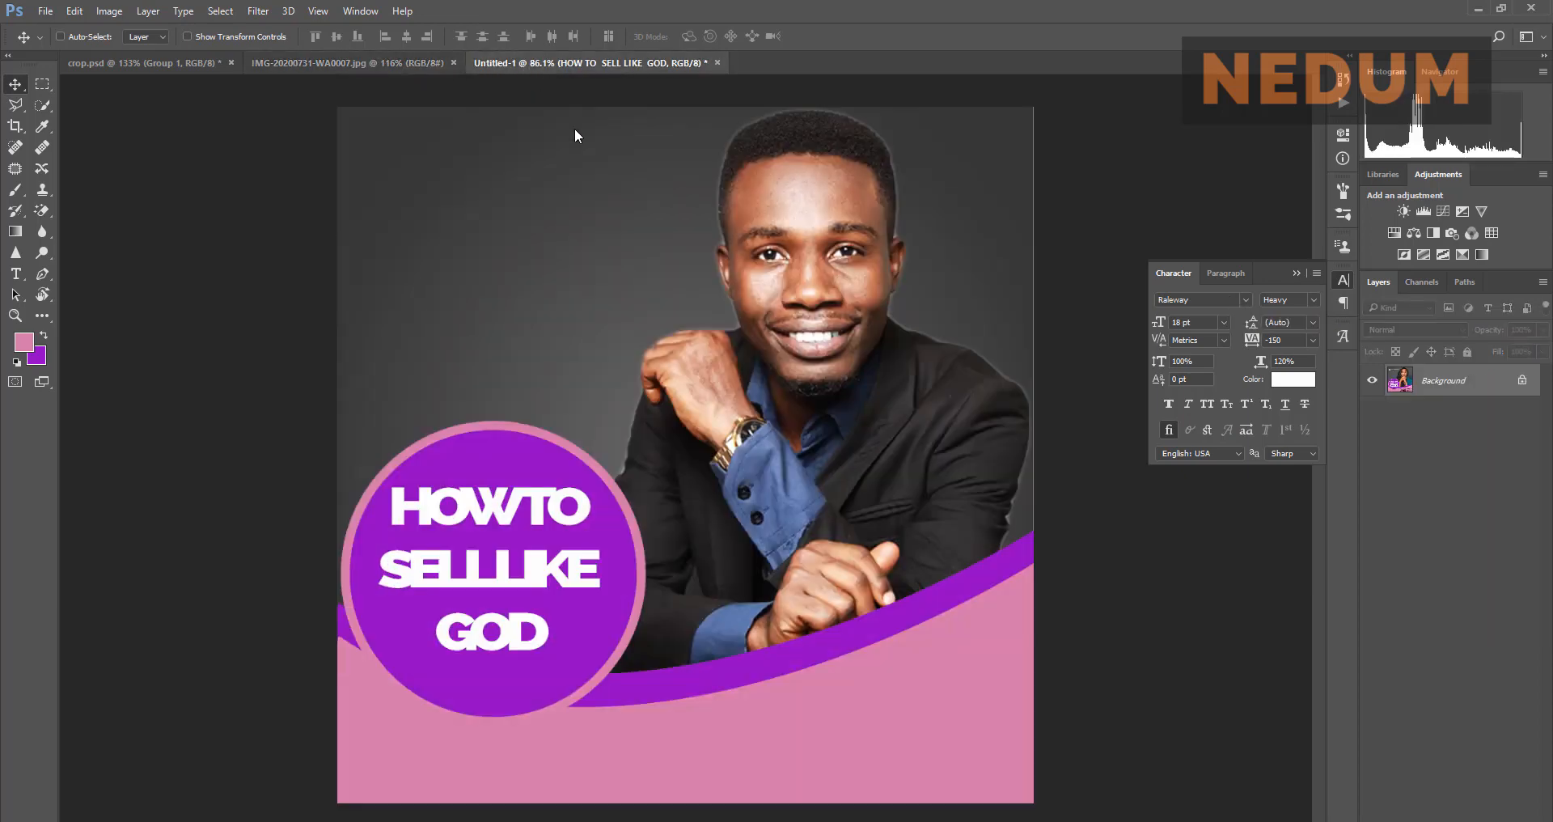
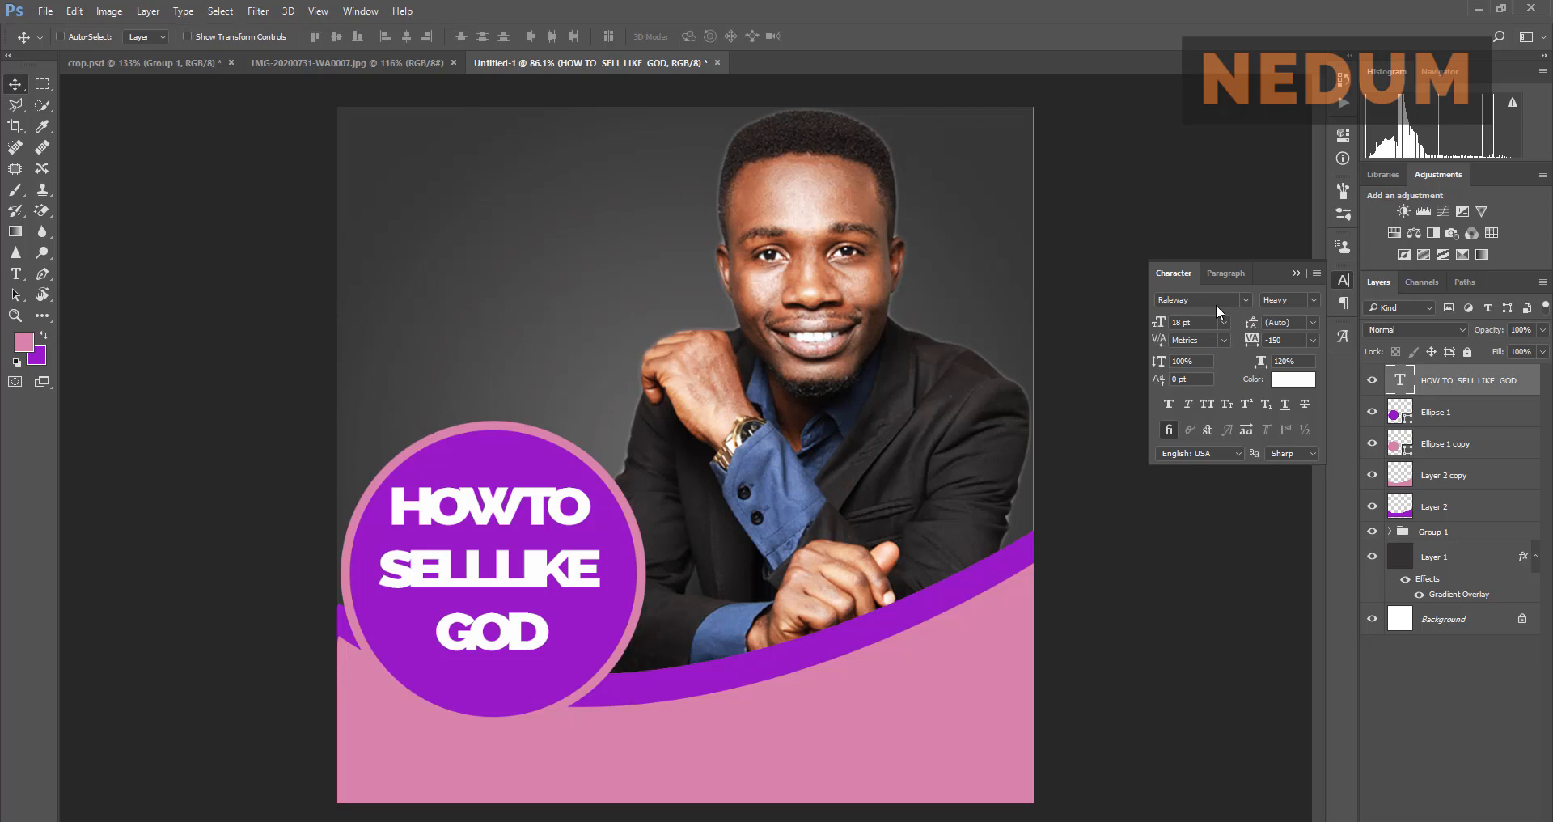
Step: Try Regular, then Bold plus faux bold on the headline, comparing with the reference flyer
click(1312, 303)
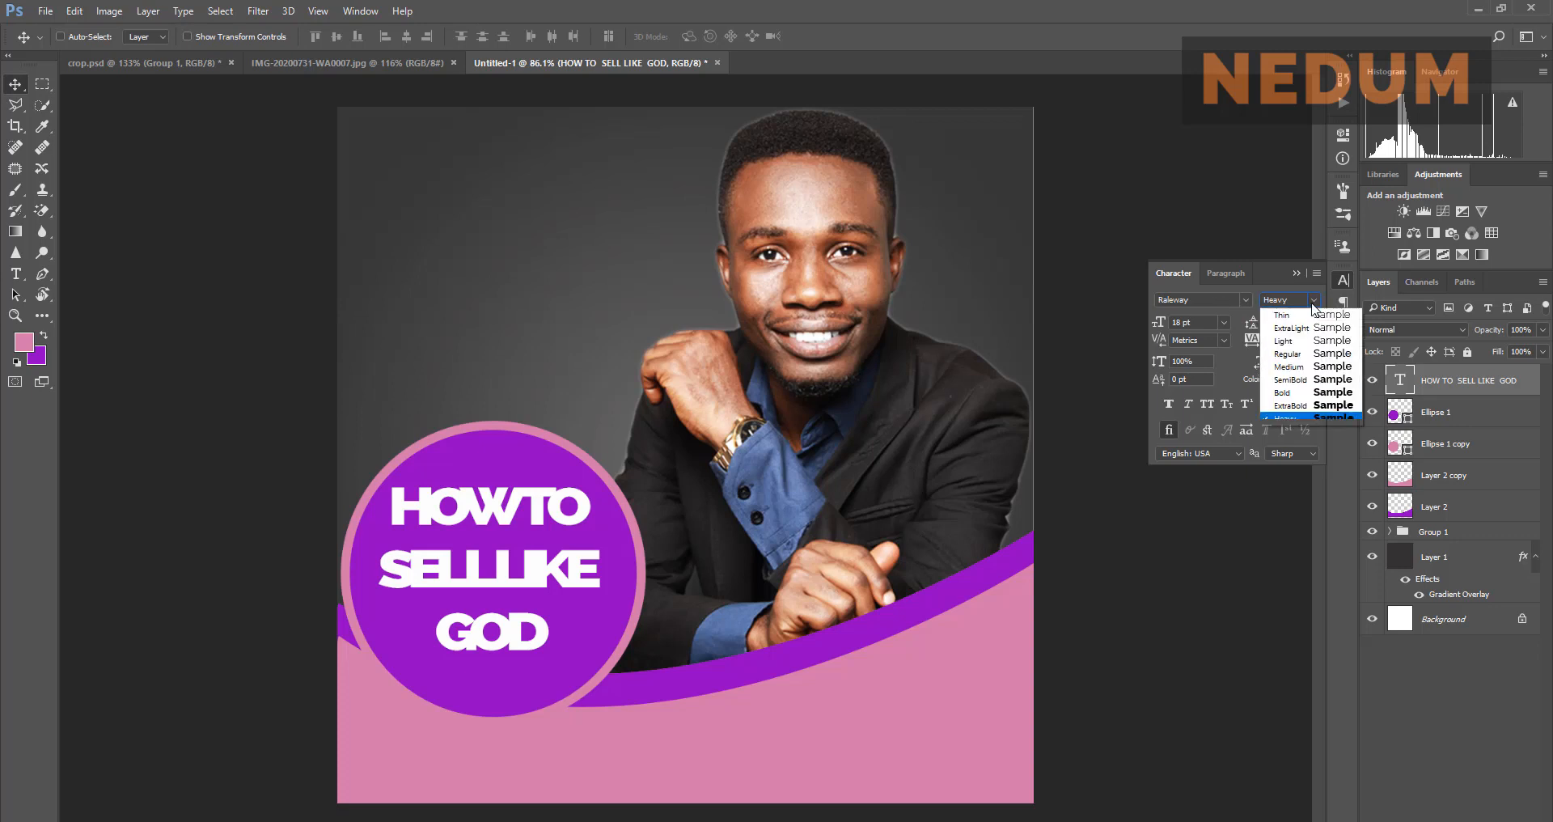
click(1290, 358)
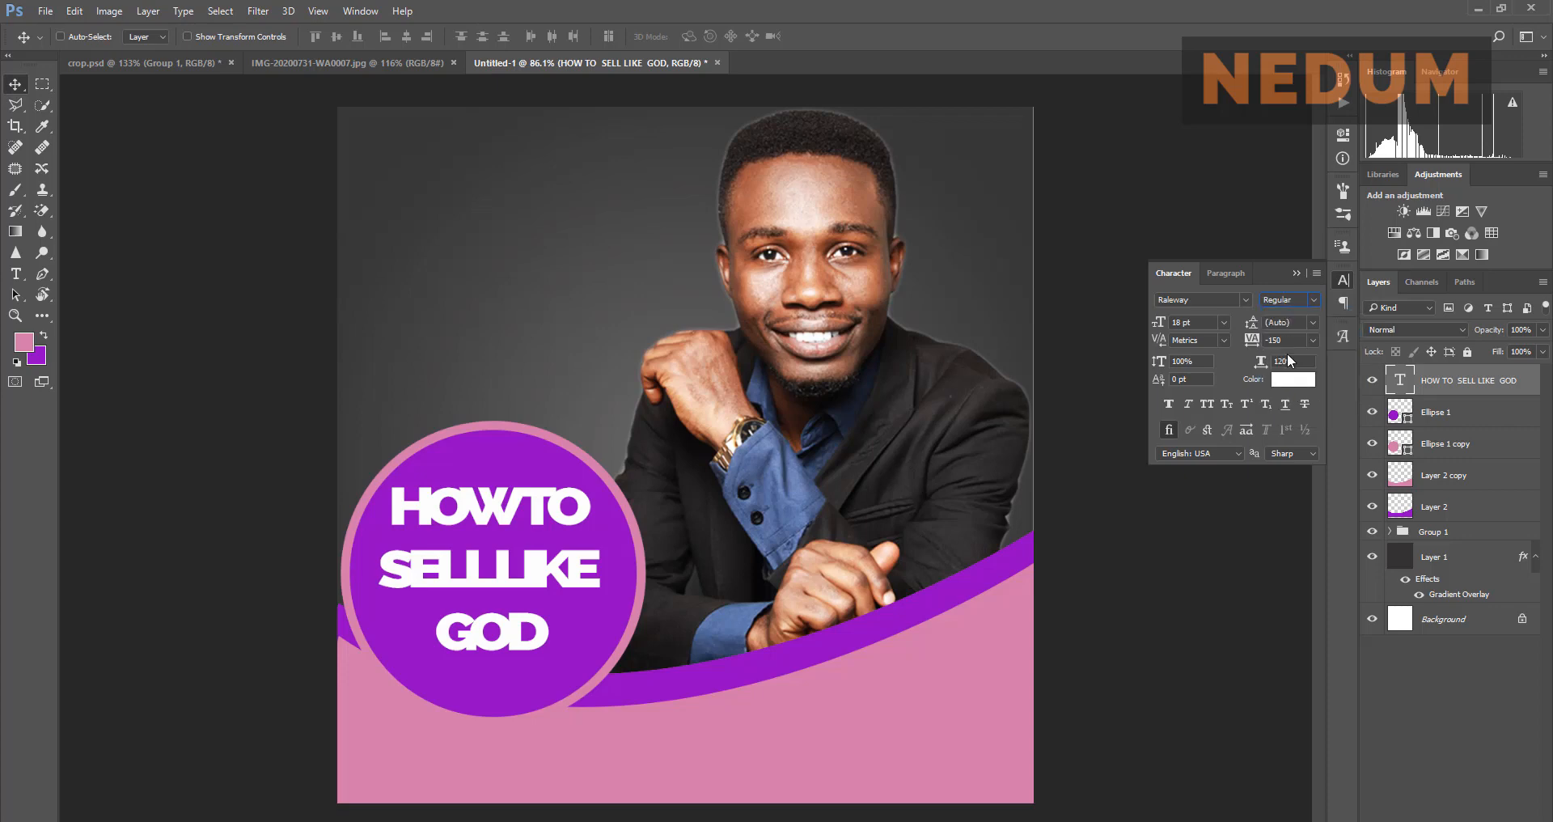
click(411, 61)
click(536, 71)
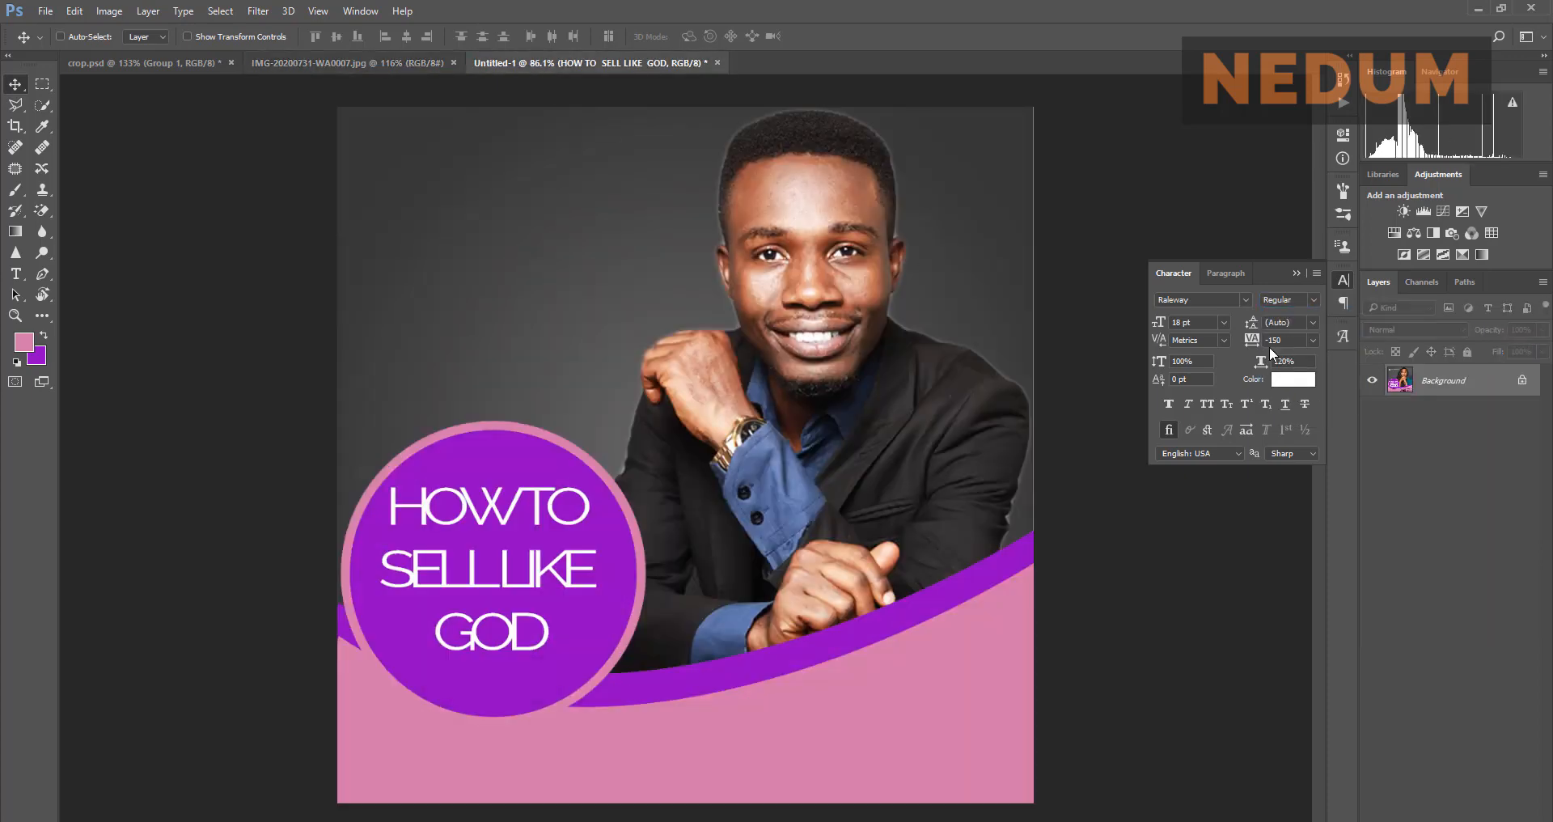
click(1292, 300)
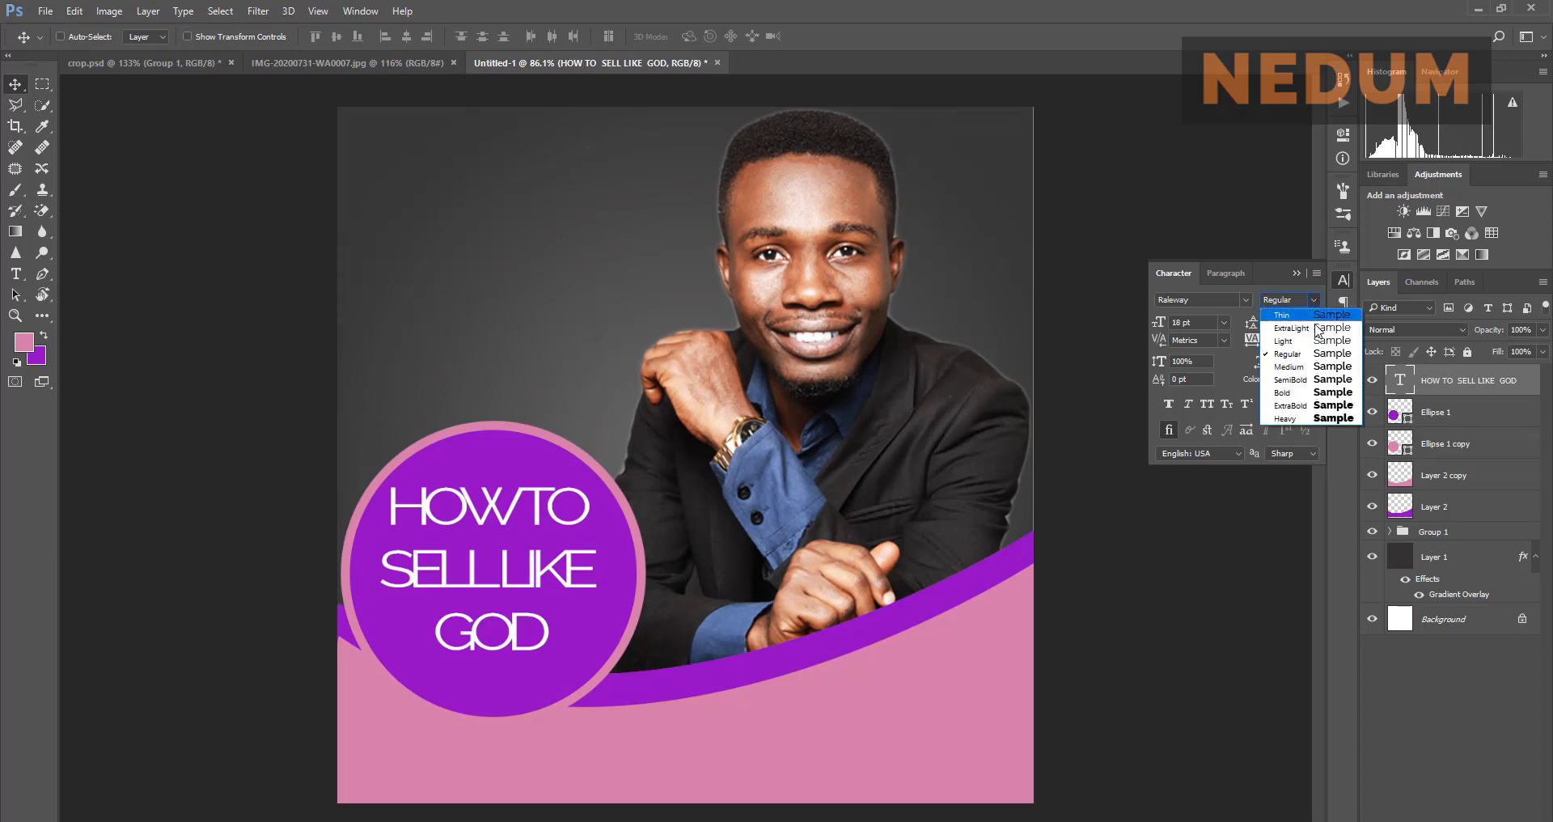
click(1305, 394)
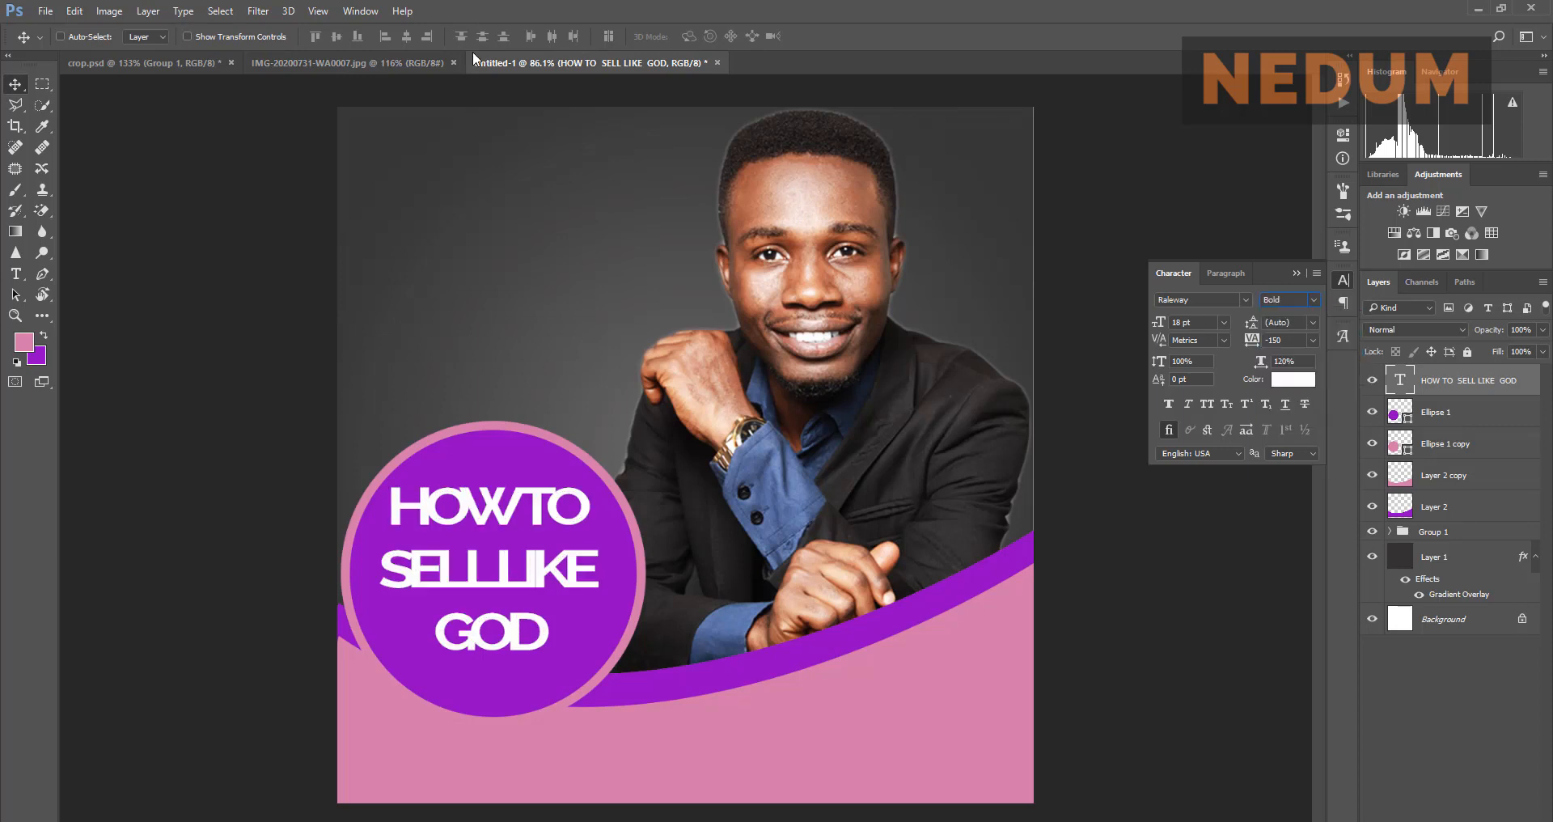
click(407, 60)
click(521, 60)
click(1169, 405)
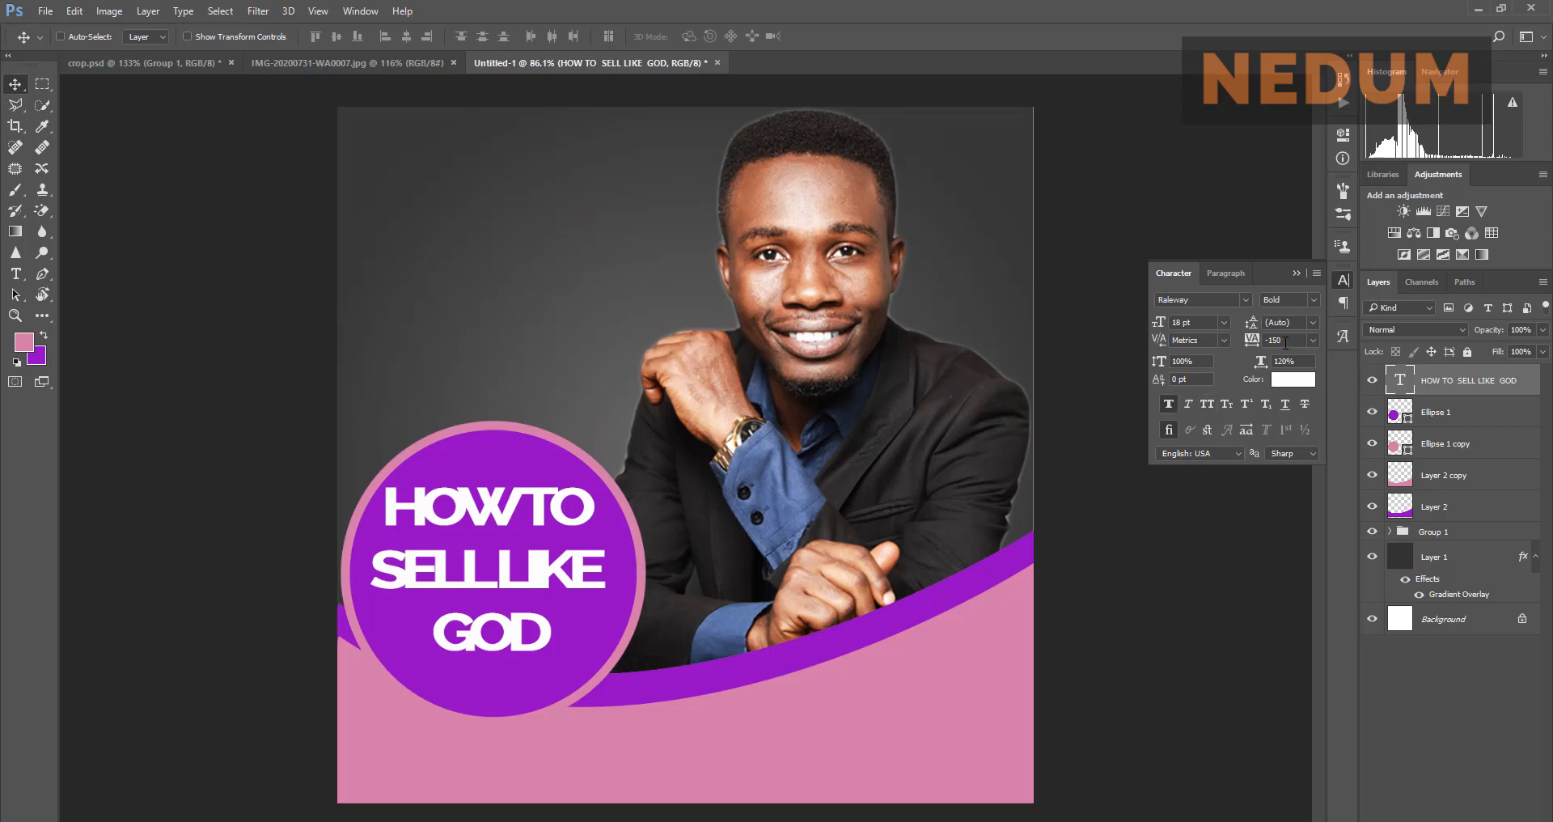
Step: Set the headline tracking to 0, then tighten it to -60, checking against the reference
drag(1286, 342, 1260, 340)
text(0)
key(Return)
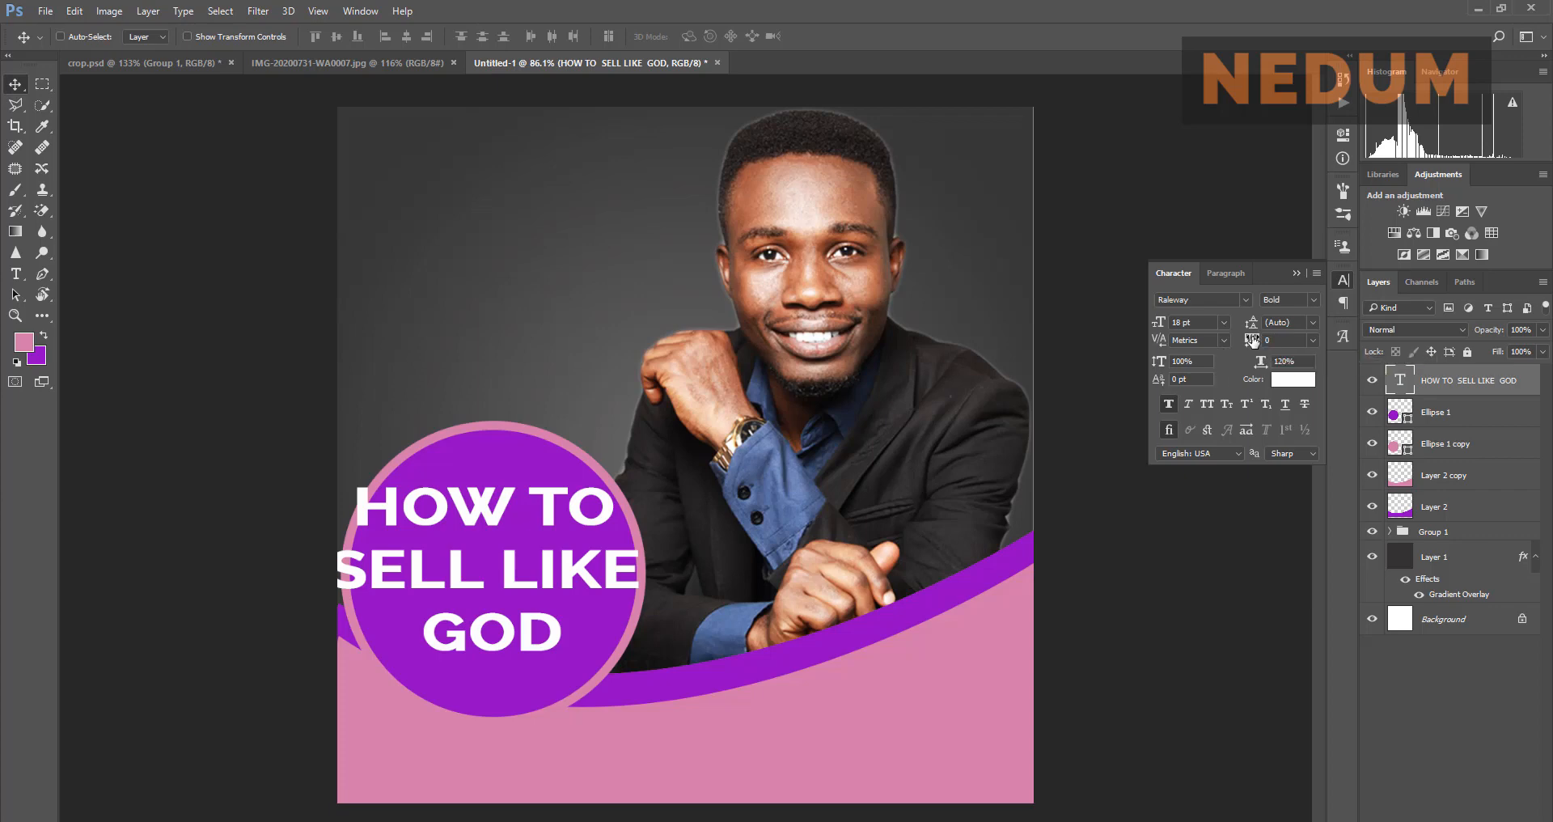
drag(1253, 340, 1251, 341)
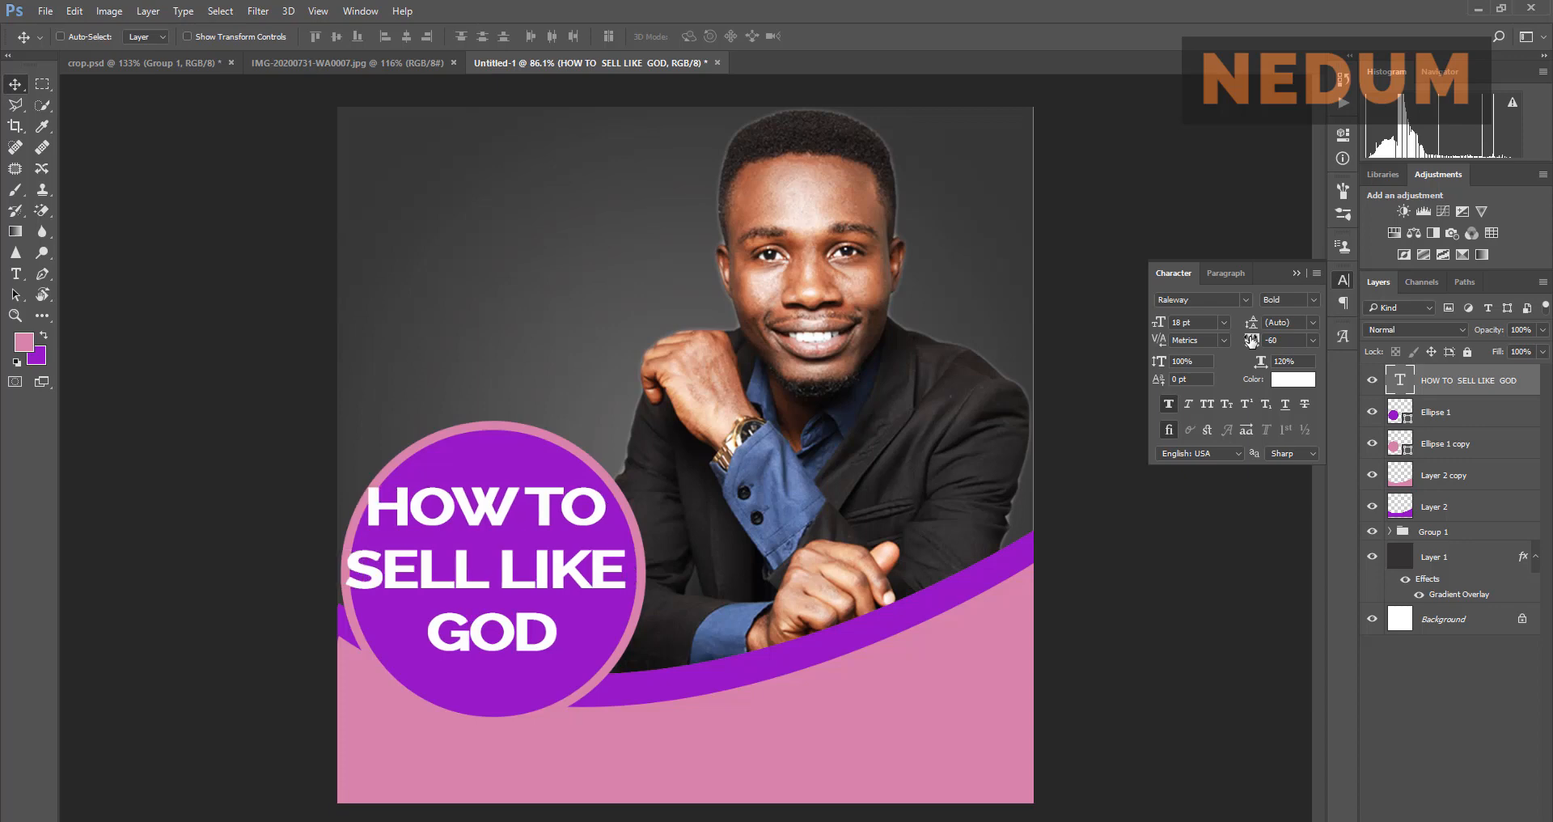
click(356, 63)
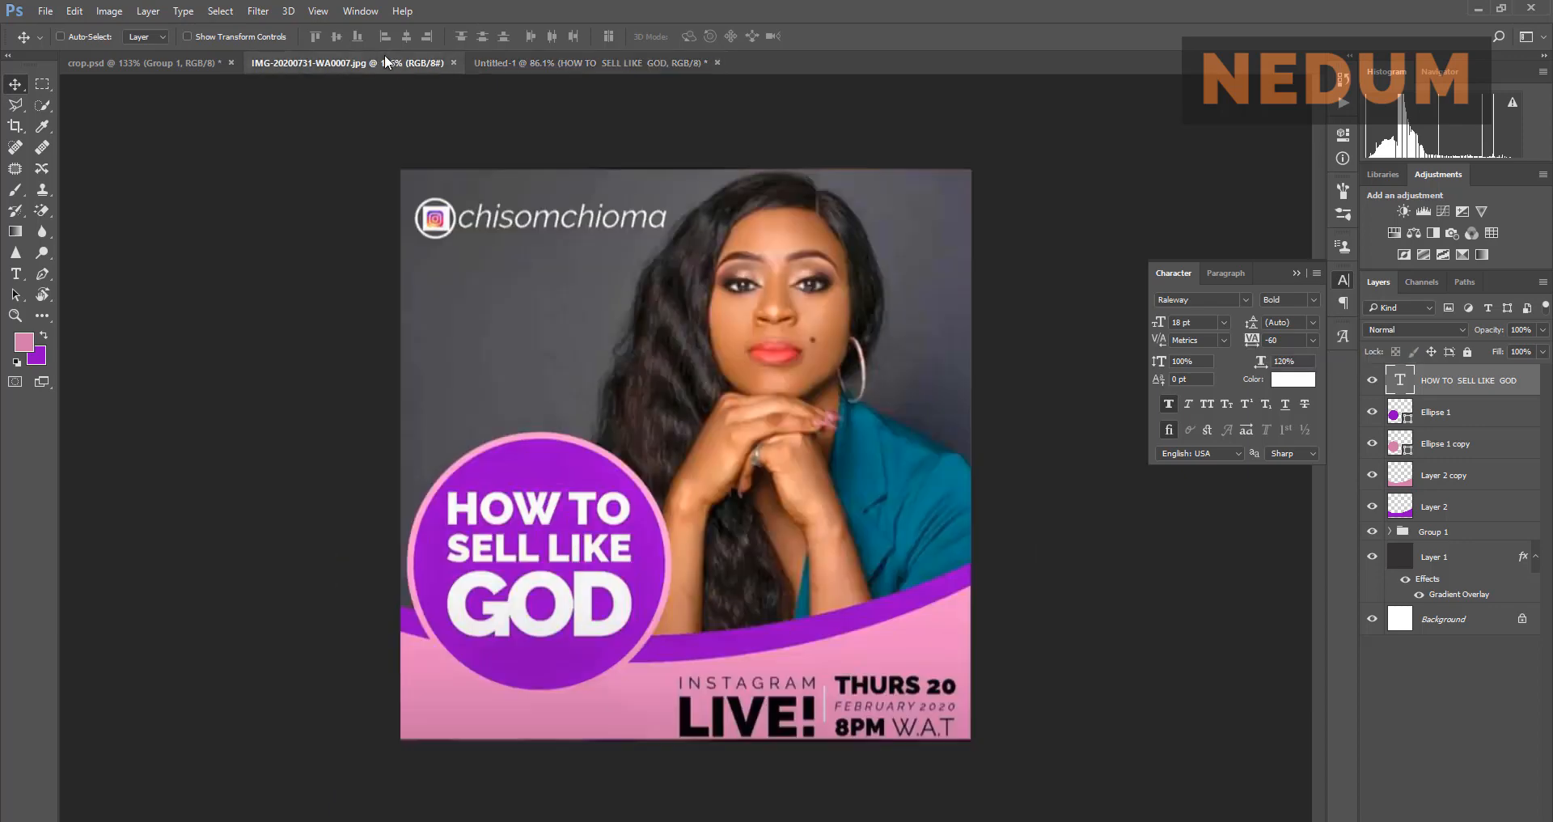
click(534, 63)
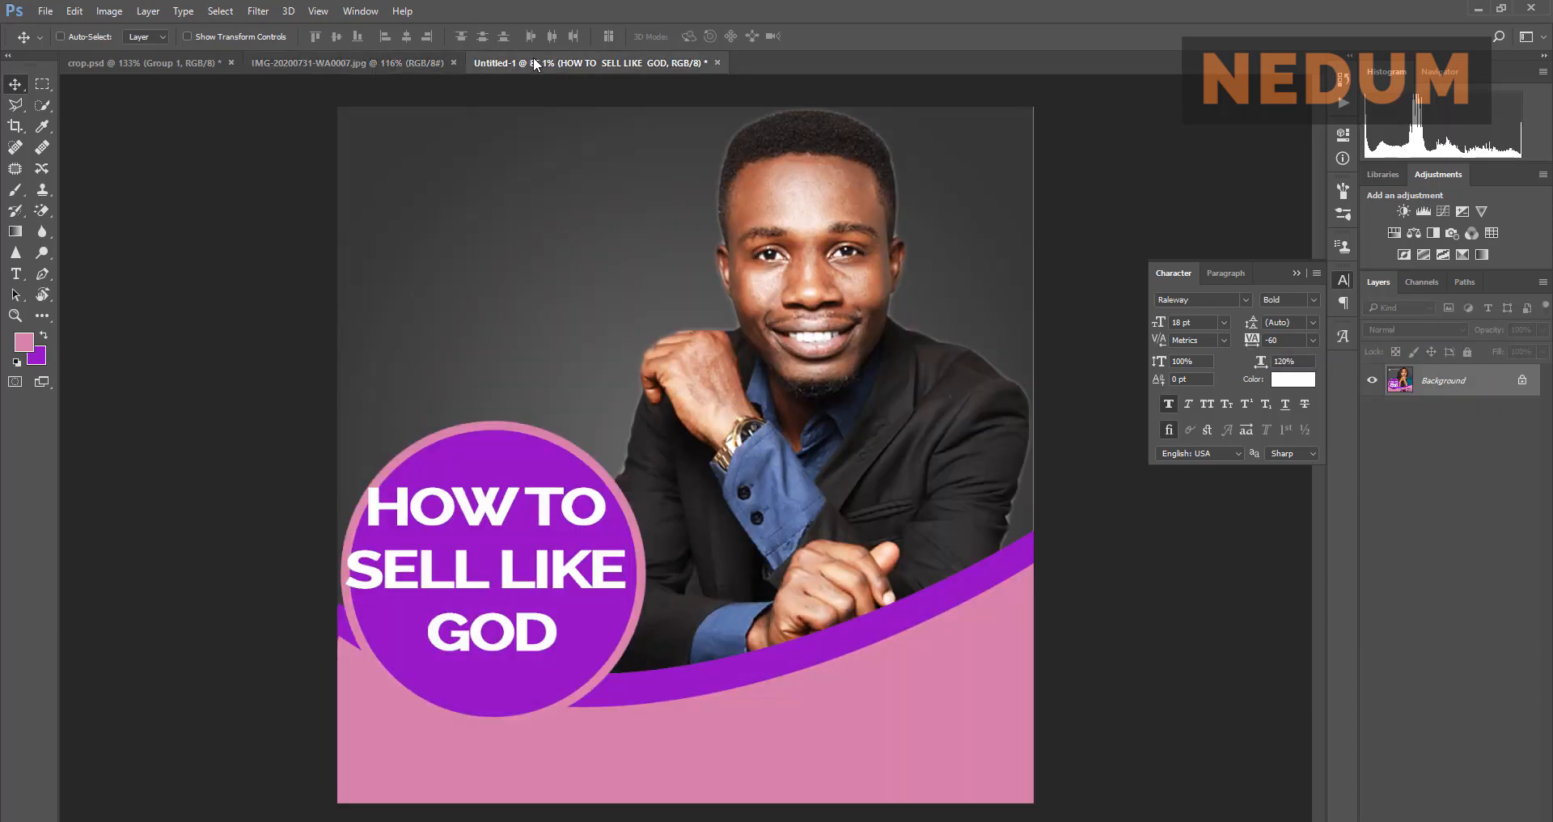
click(427, 63)
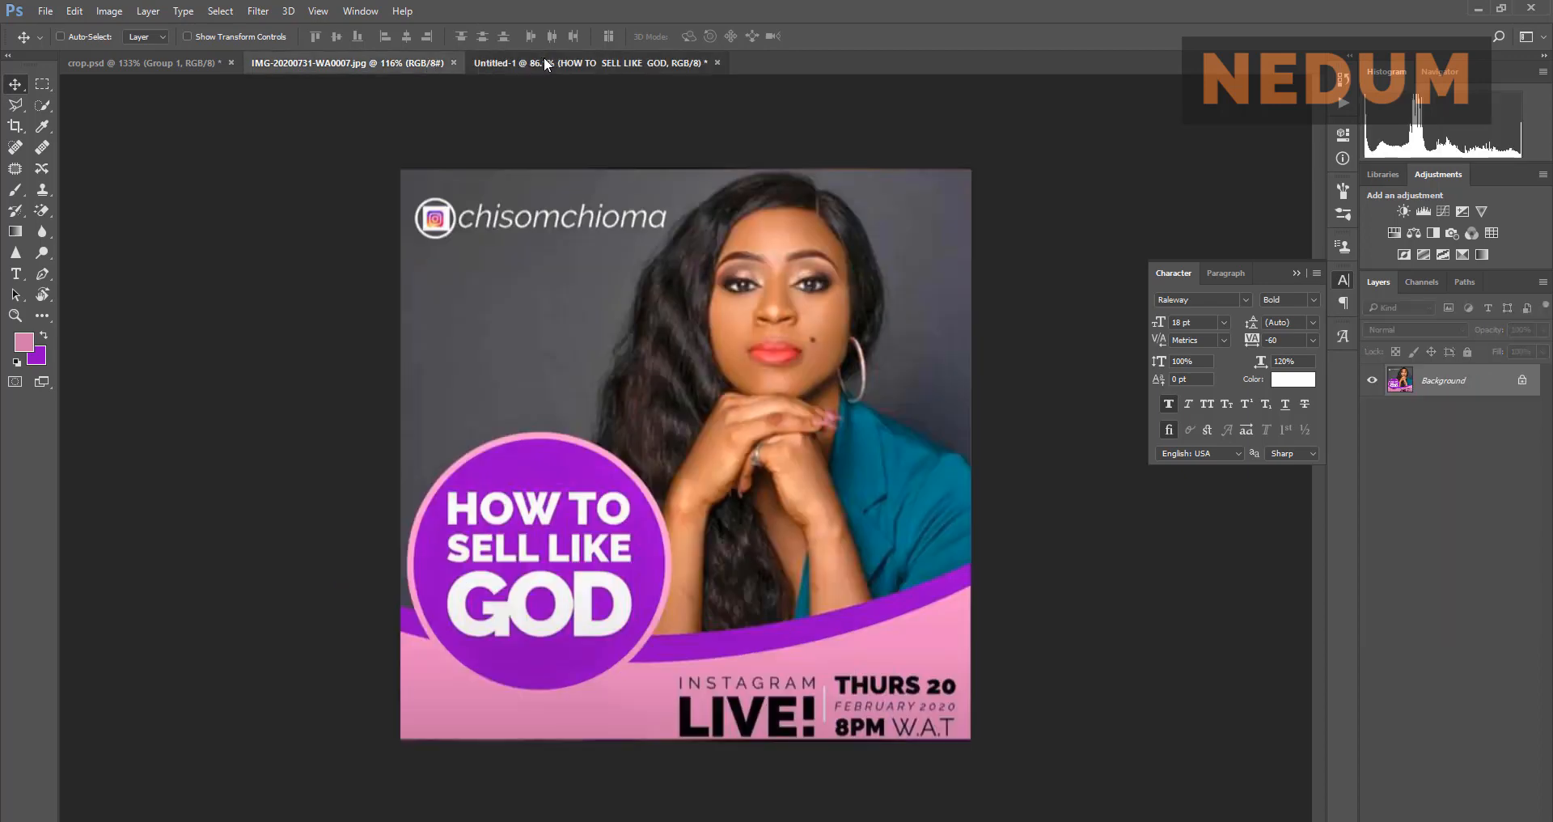
click(544, 63)
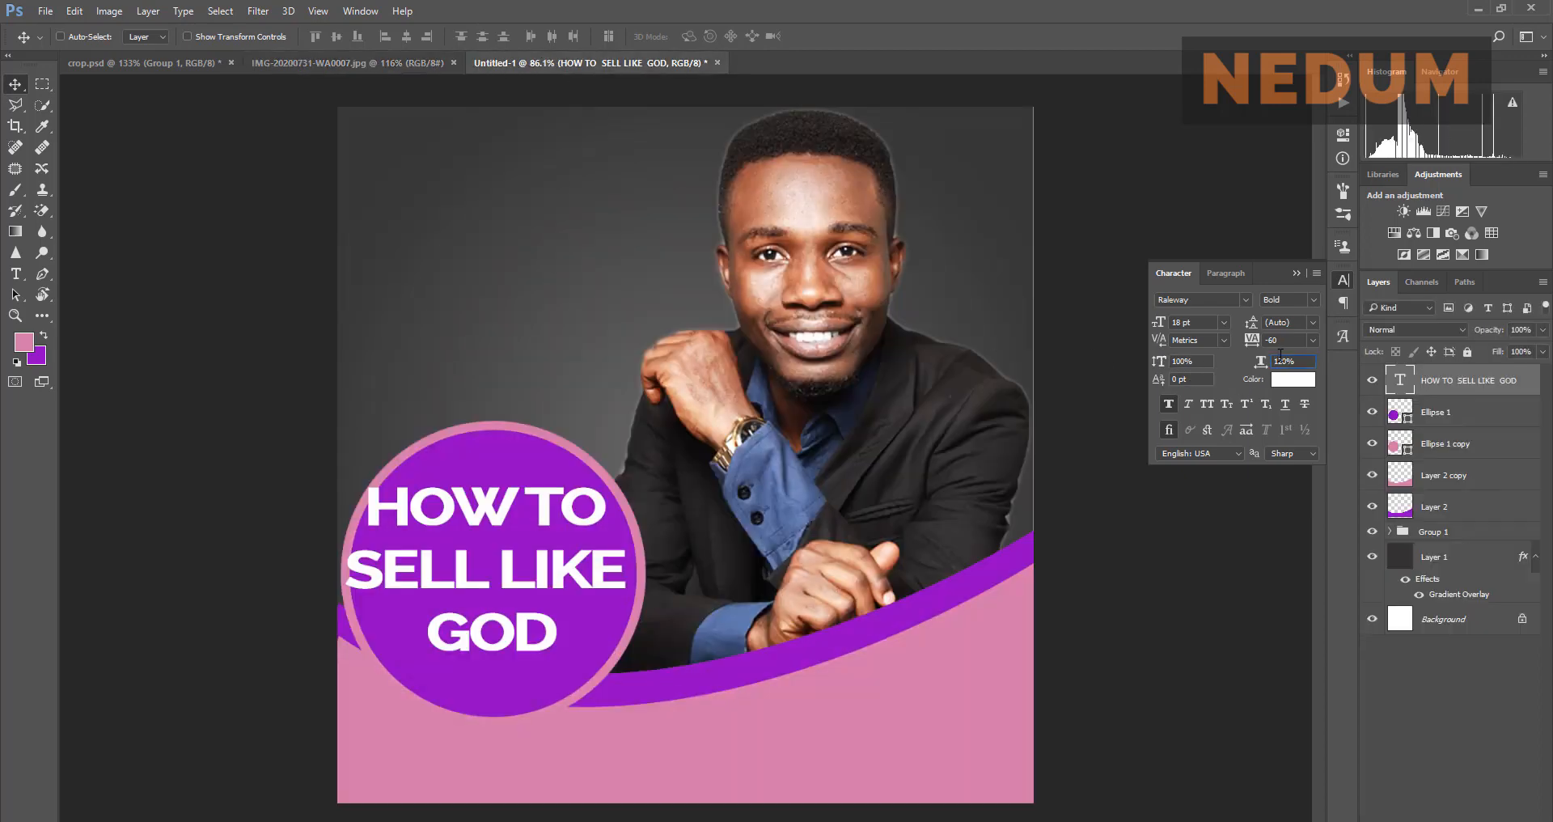
Step: Reset the headline's horizontal scale to 100% and its tracking back to 0
drag(1297, 362, 1267, 360)
text(1)
key(Return)
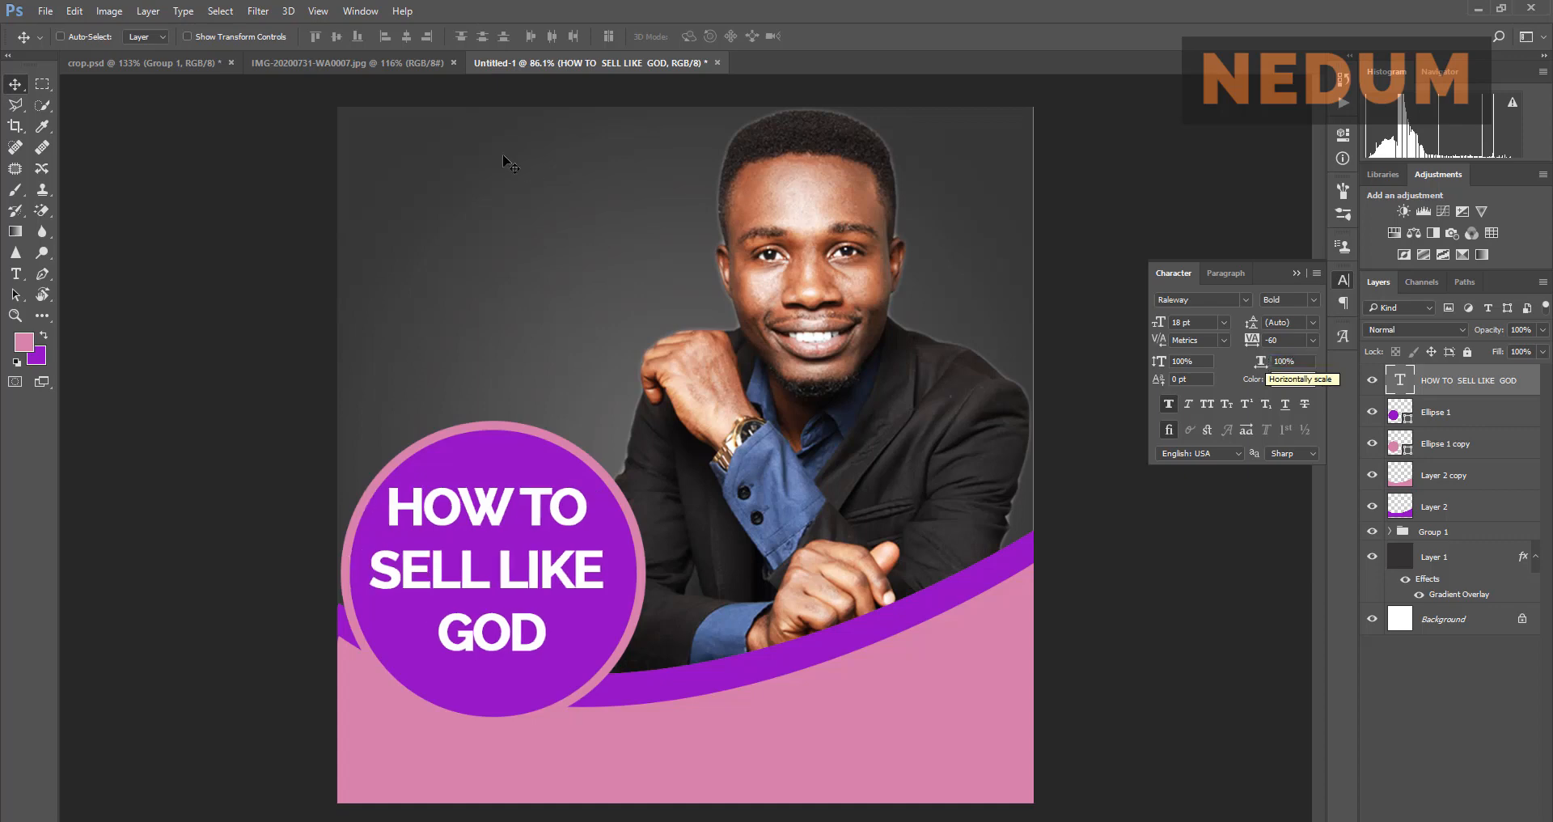
click(390, 60)
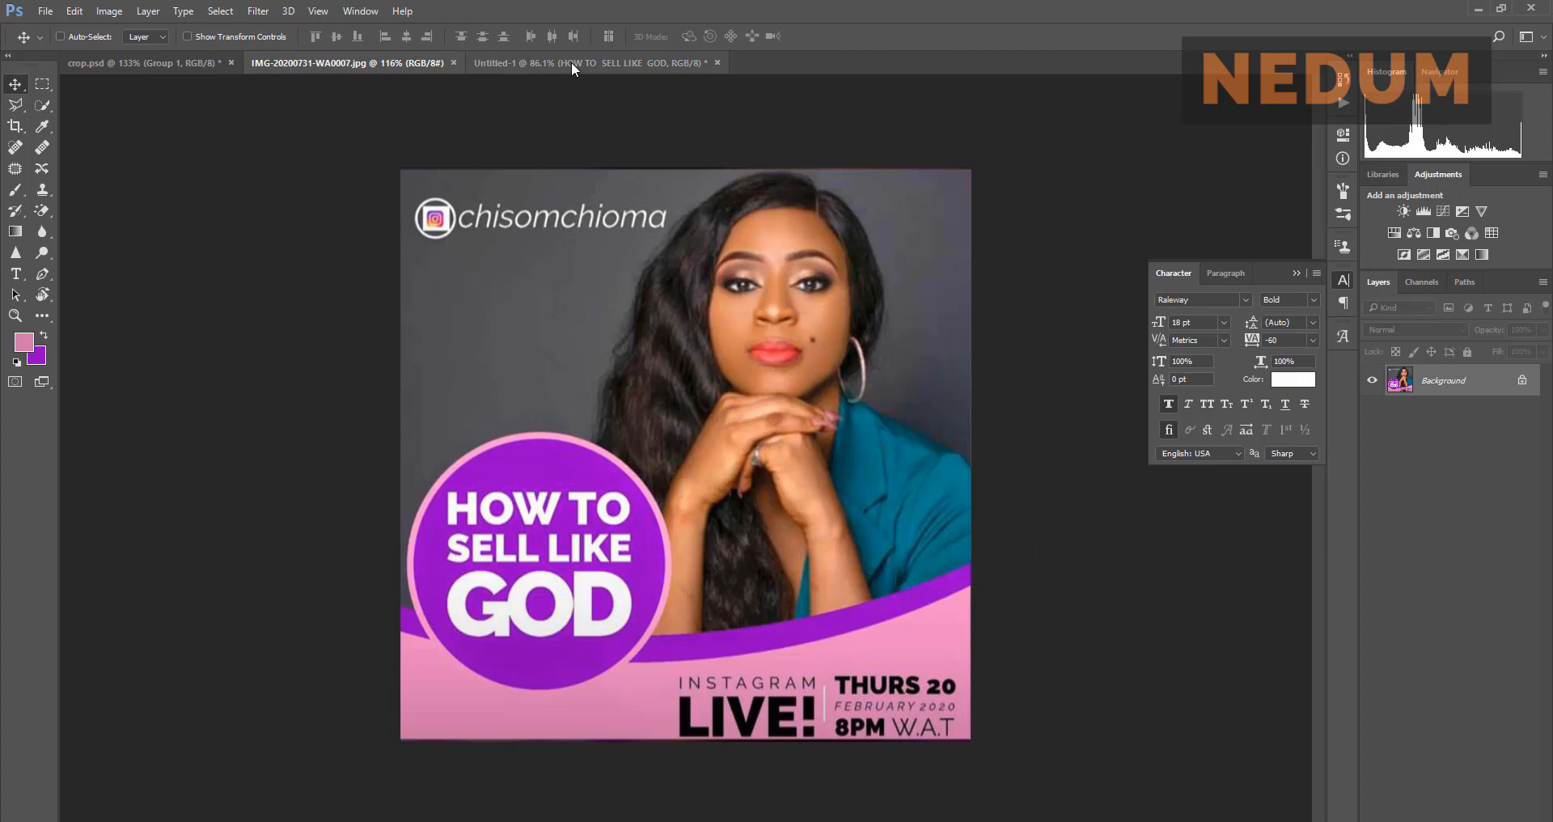
click(571, 61)
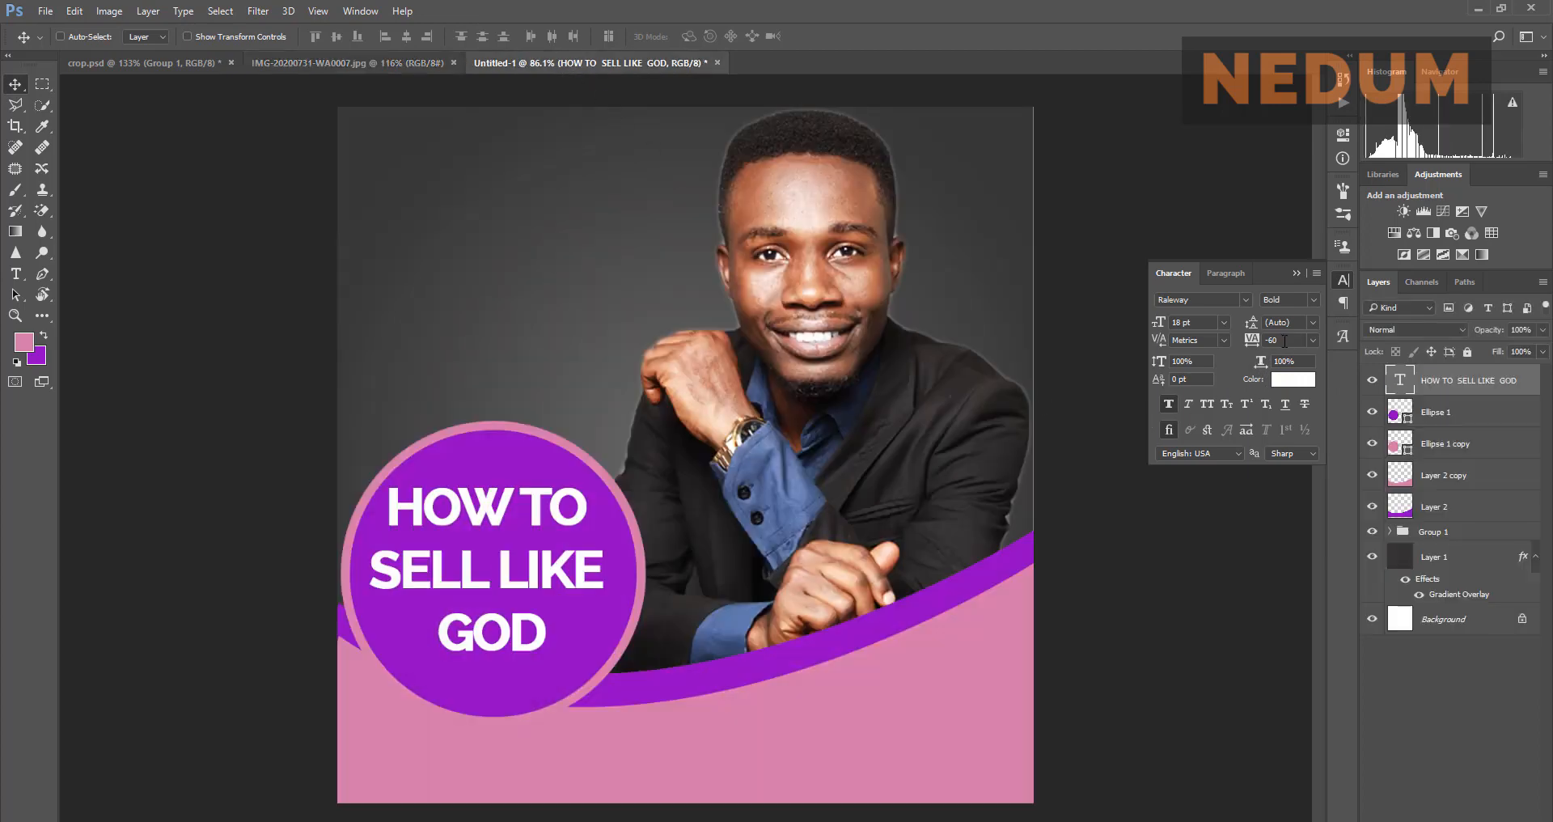
text(0)
key(Return)
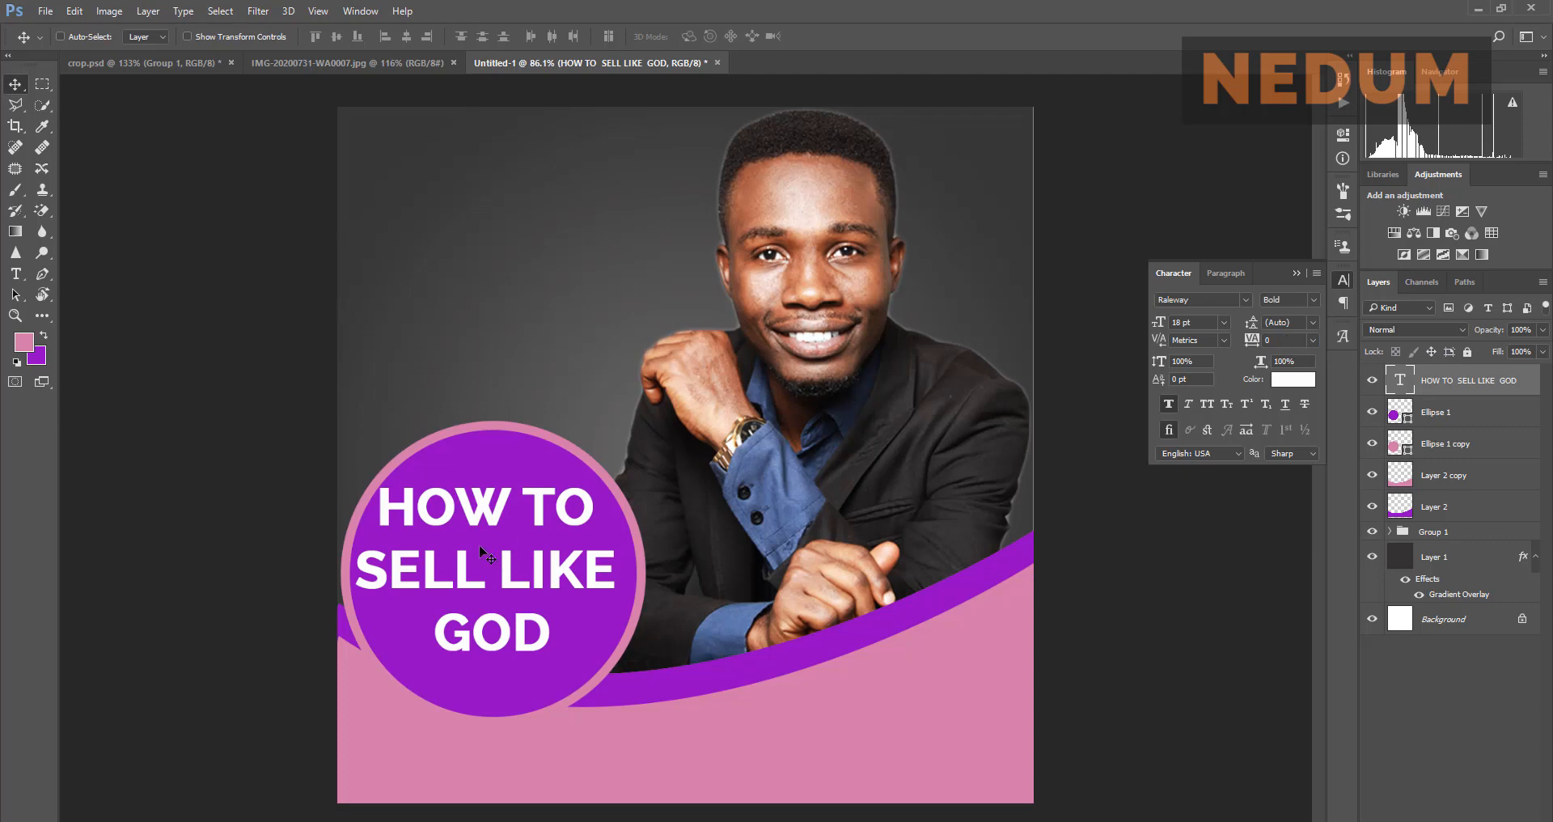
Step: Nudge the headline right and down inside the purple circle, comparing with the reference
drag(473, 557, 482, 564)
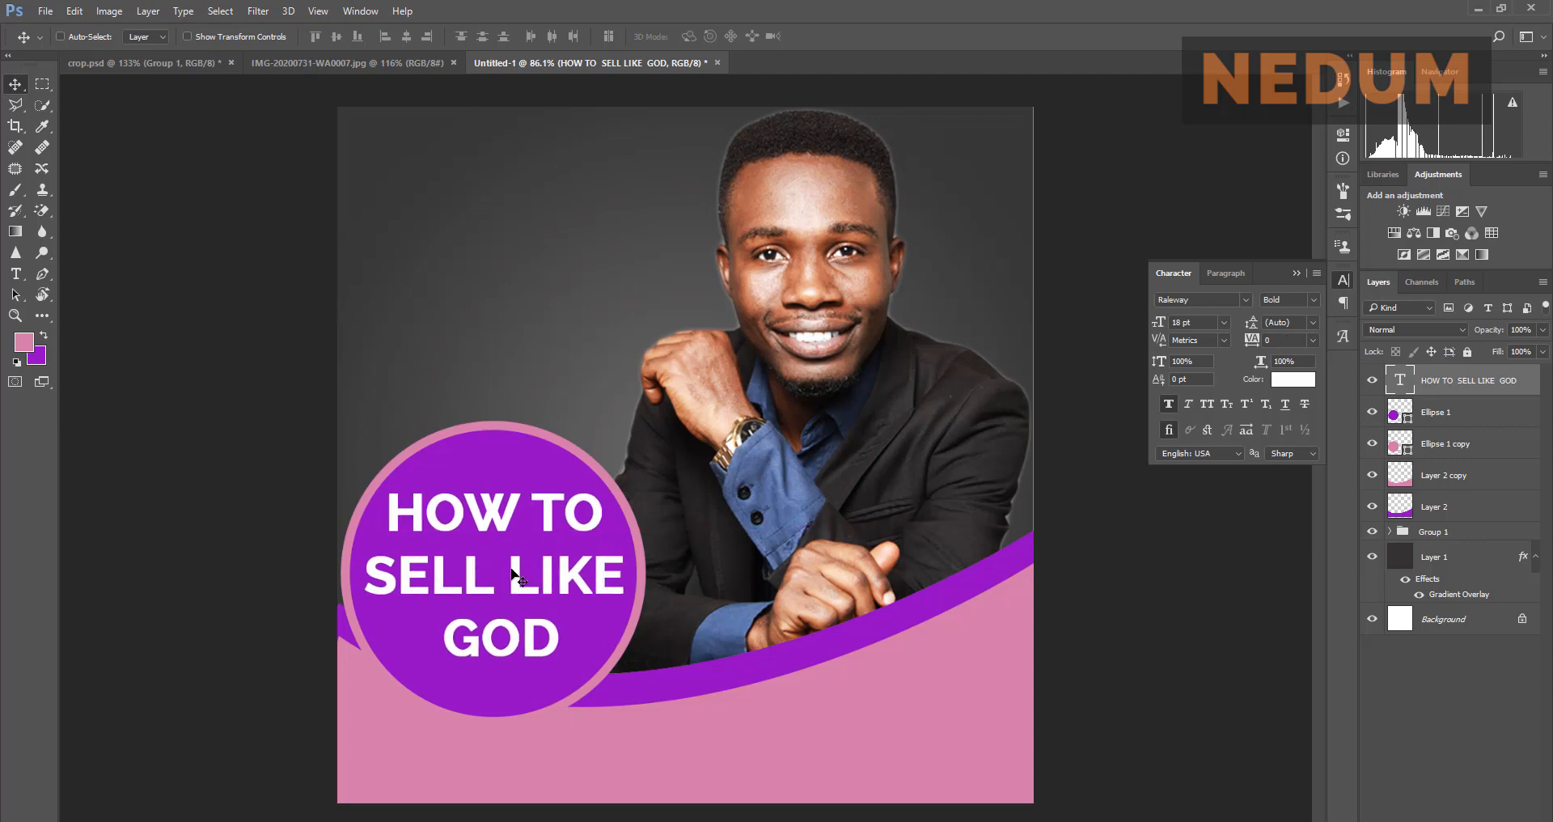
scroll(503, 573, up, 1)
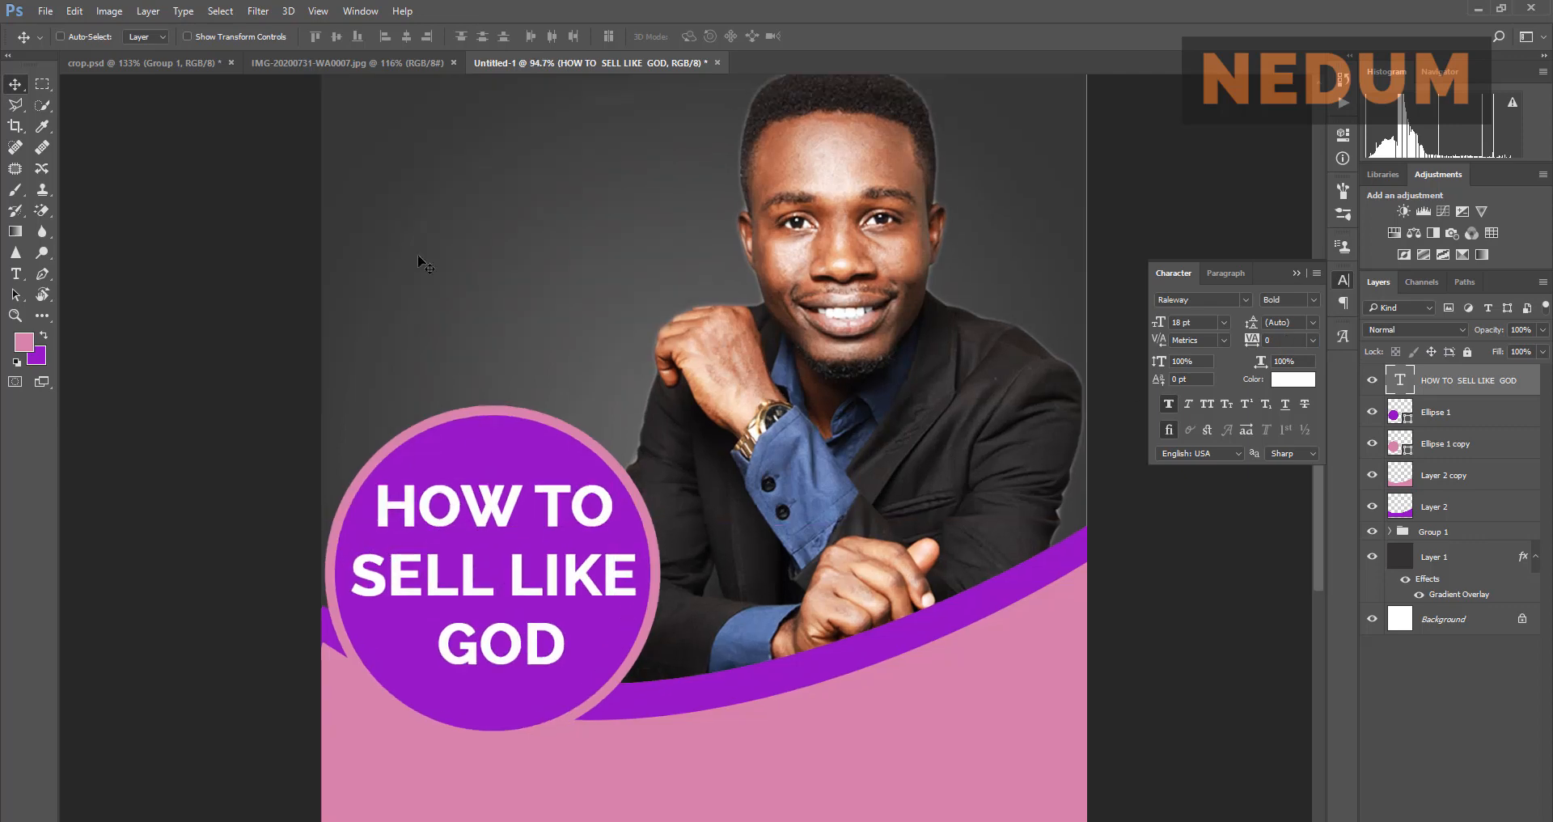
click(377, 66)
click(566, 61)
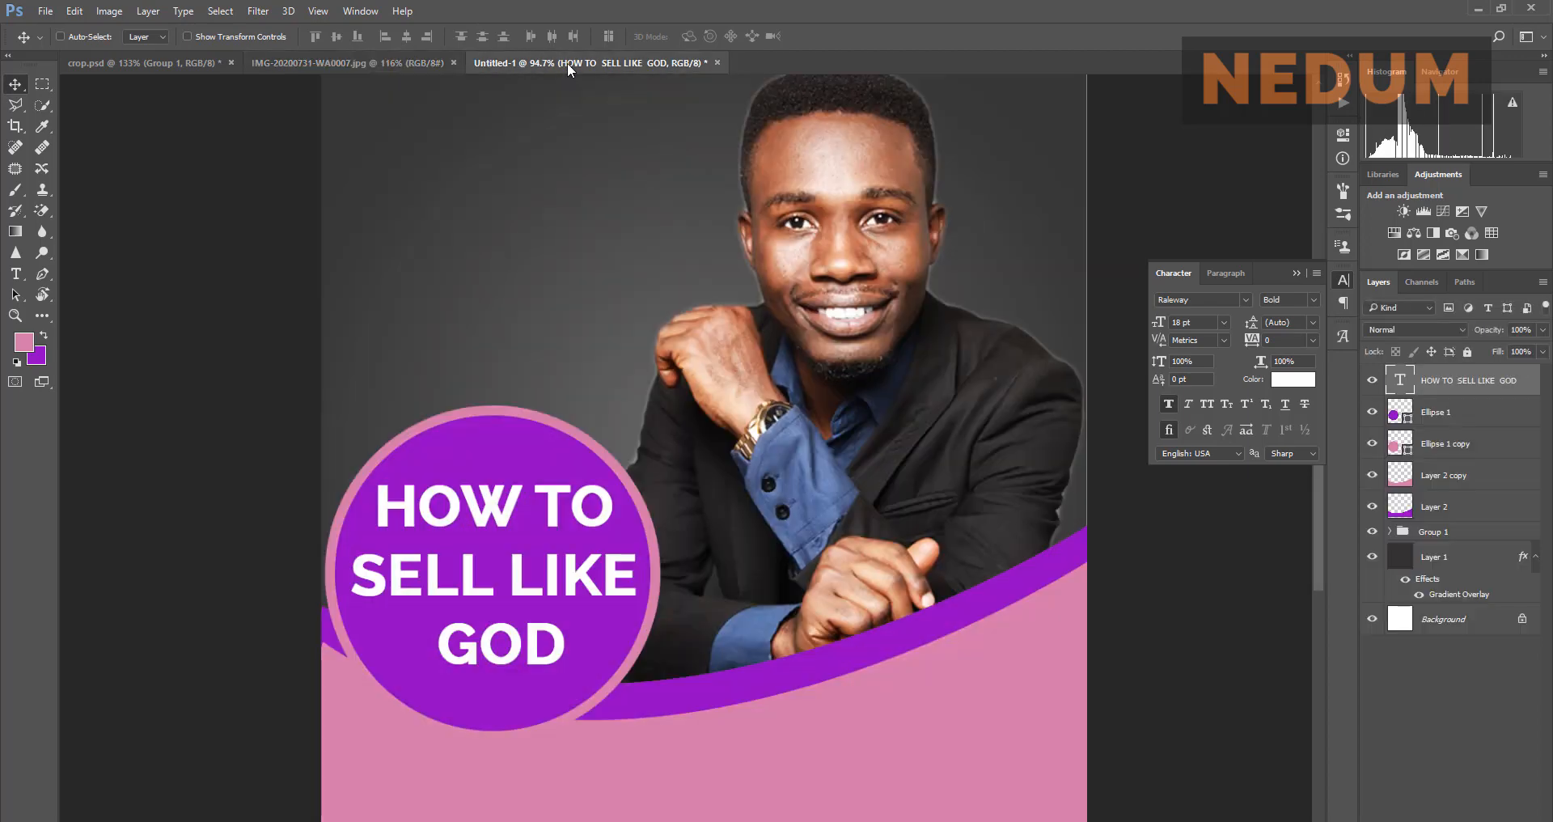
click(421, 59)
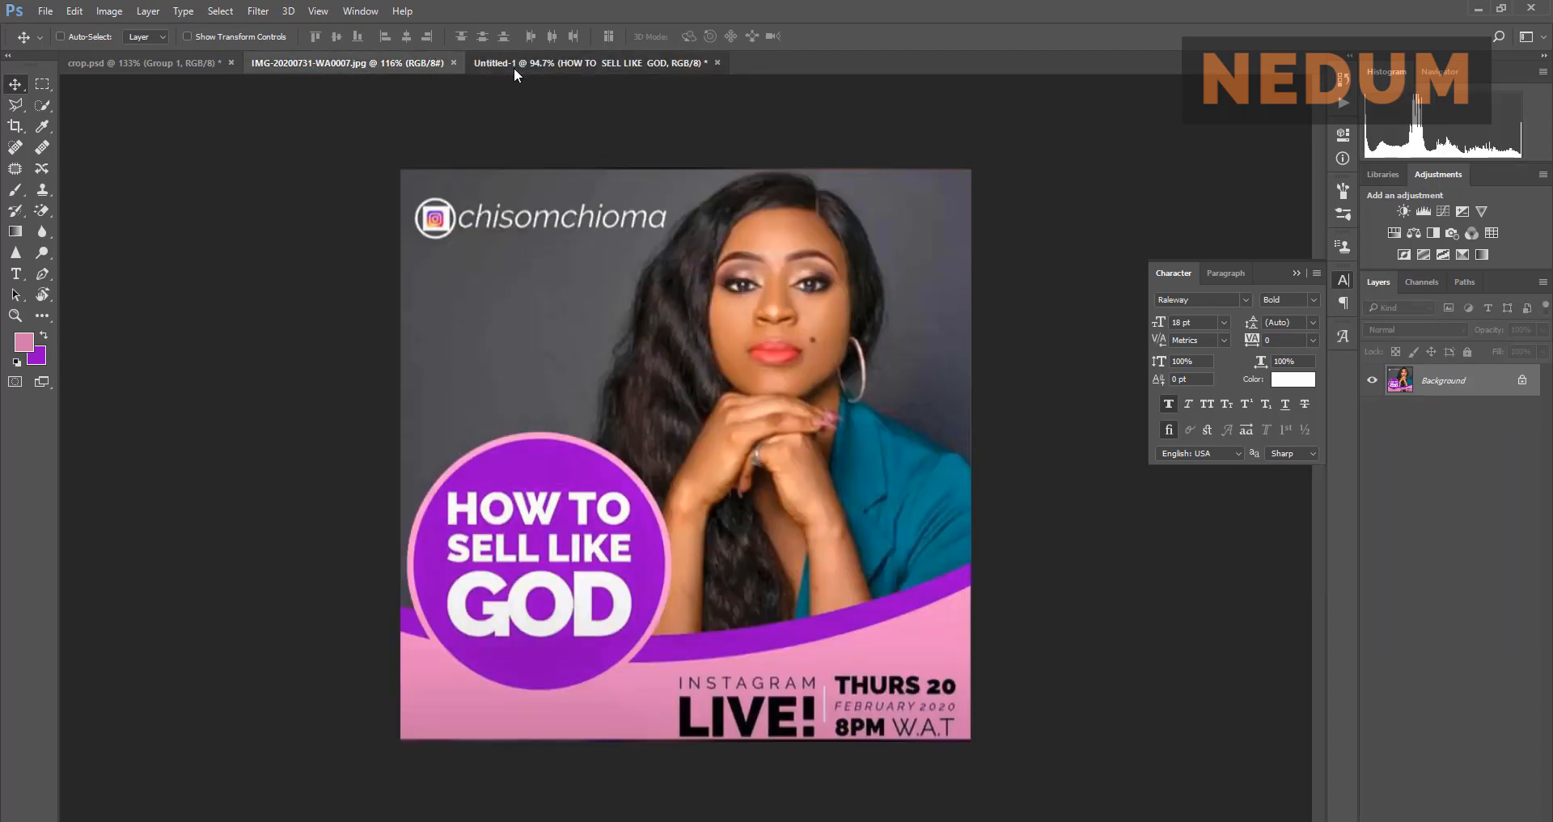
click(513, 66)
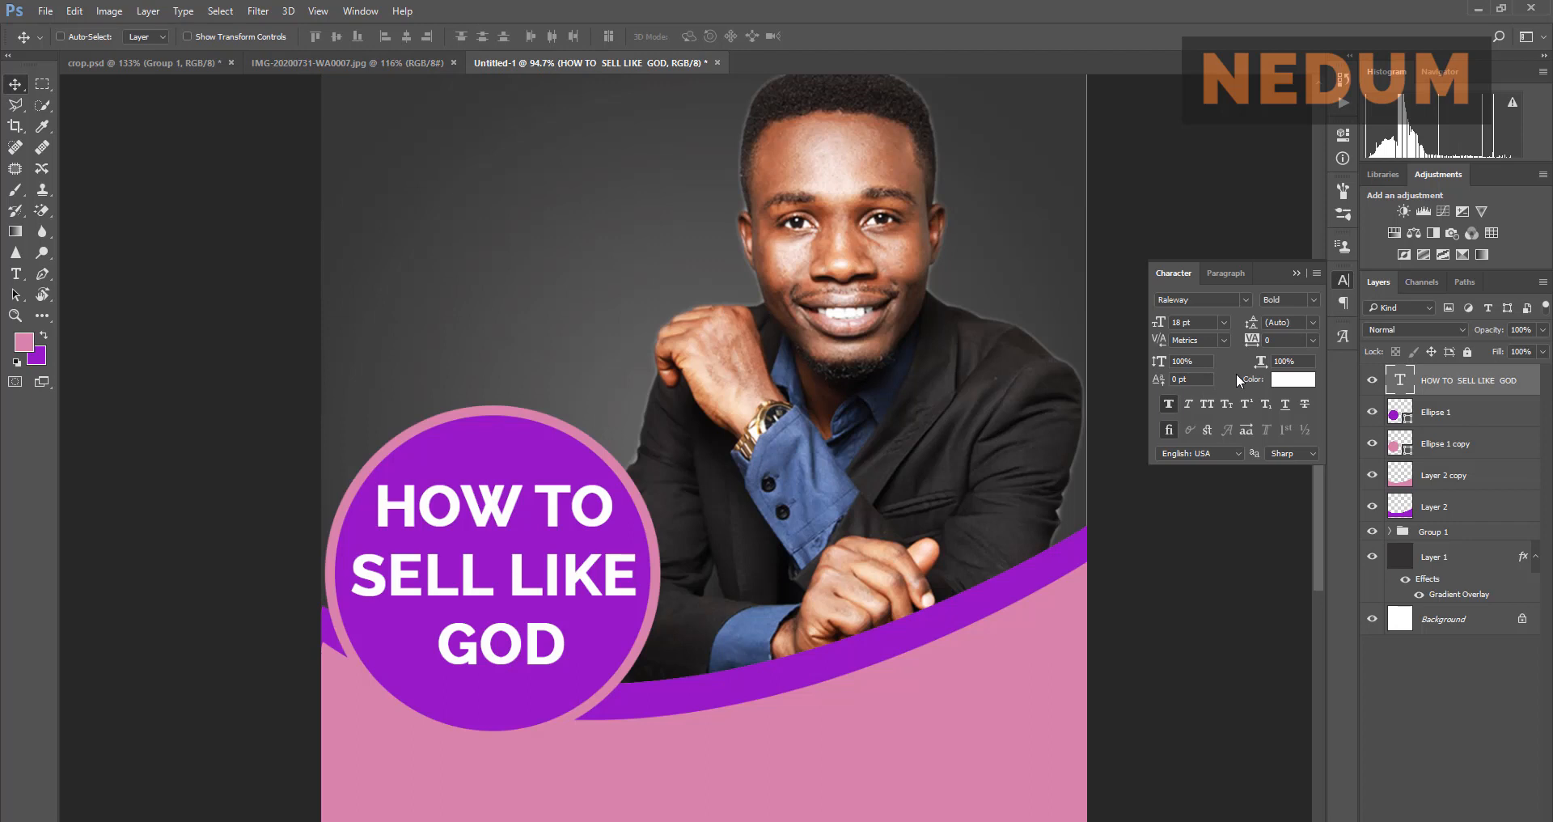
Step: Change the headline's font style to ExtraBold
click(1310, 301)
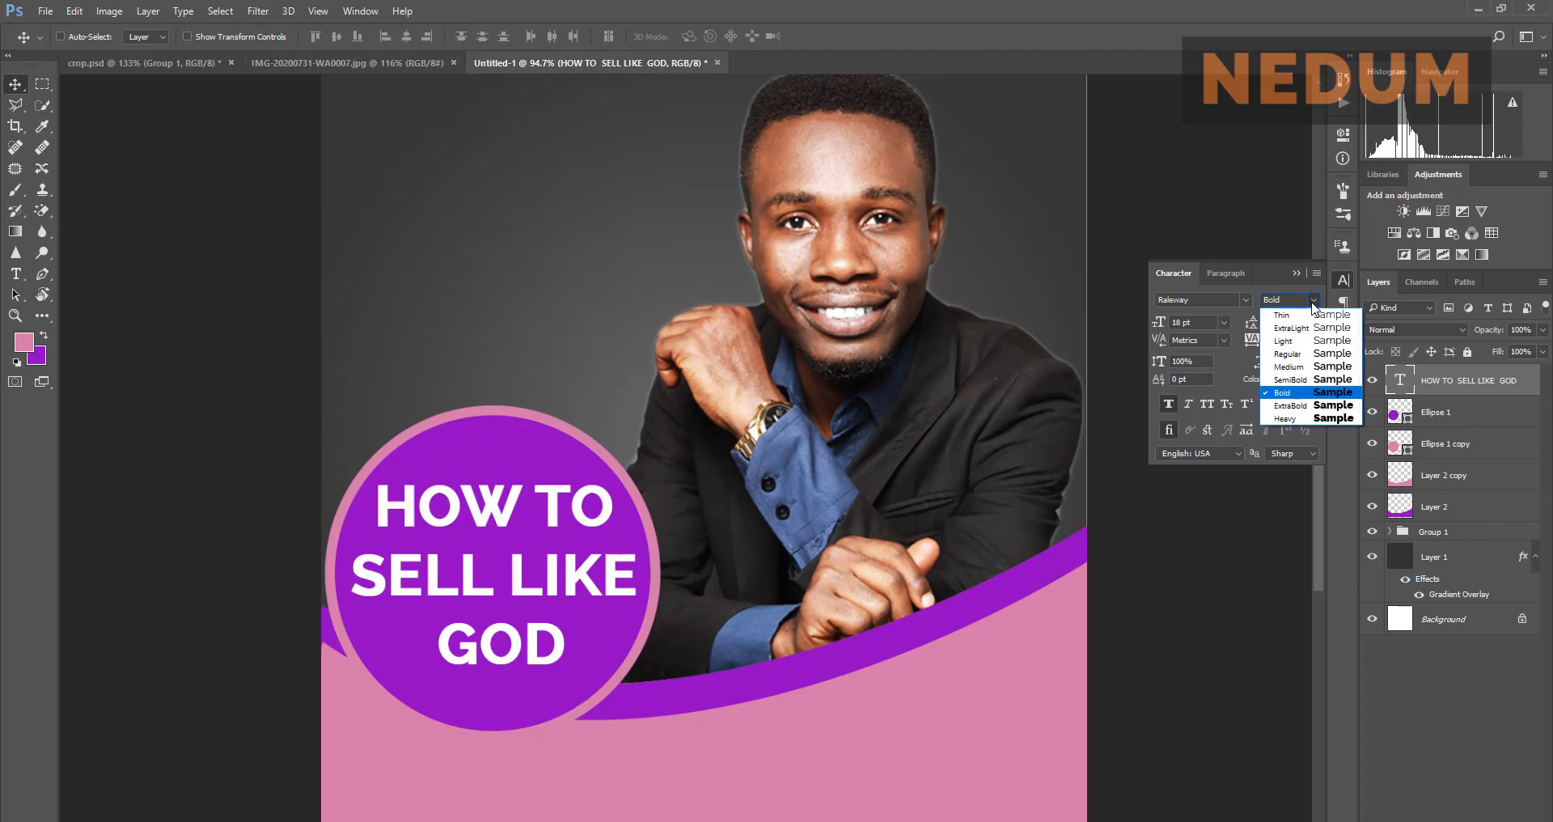
click(1312, 301)
click(1312, 301)
click(1291, 405)
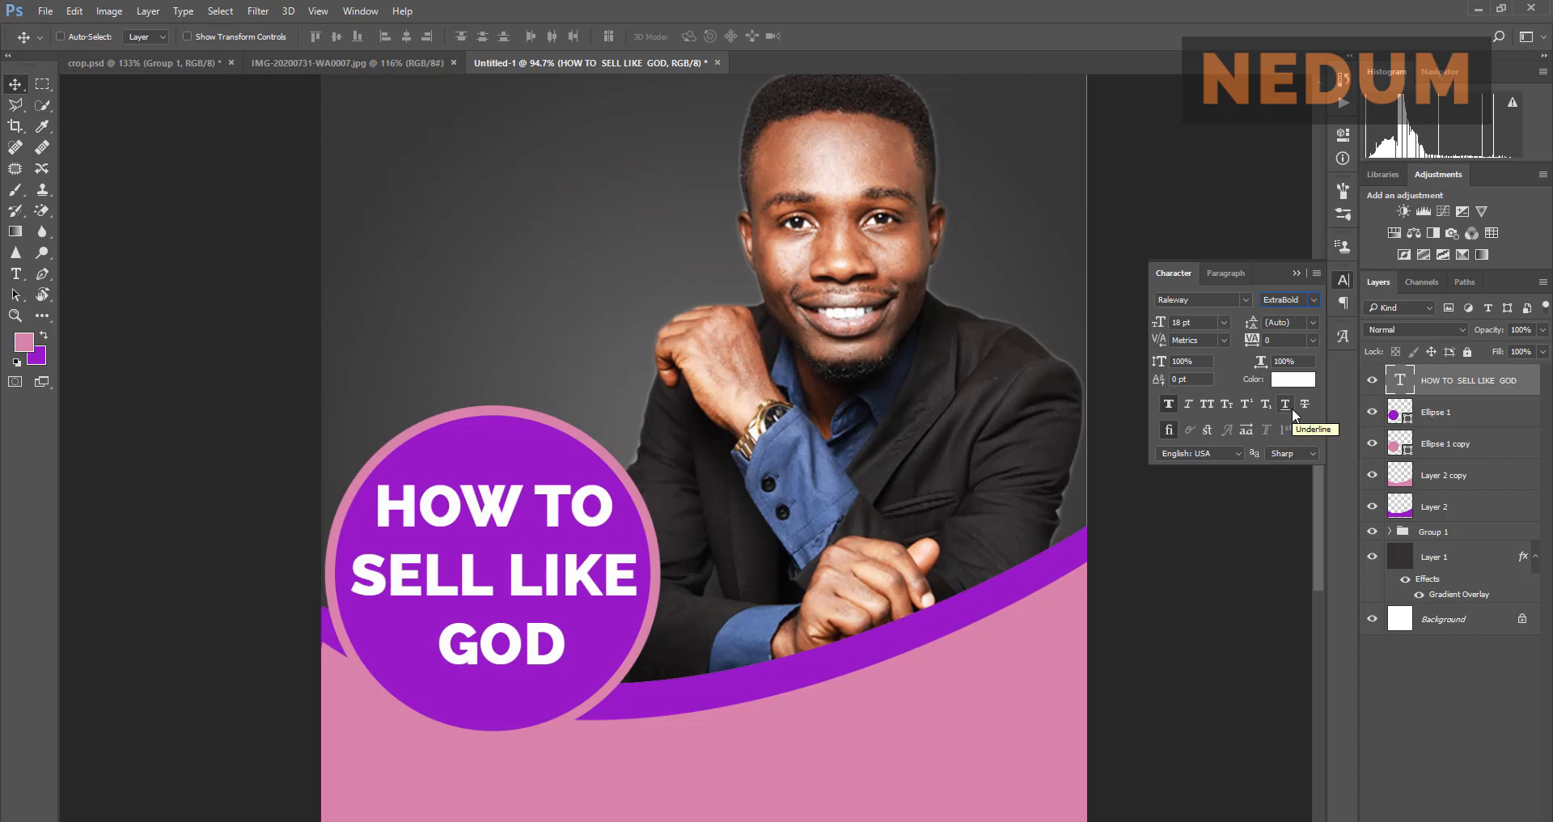
Step: Select just the word GOD in the headline and make it Heavy weight
double_click(1399, 377)
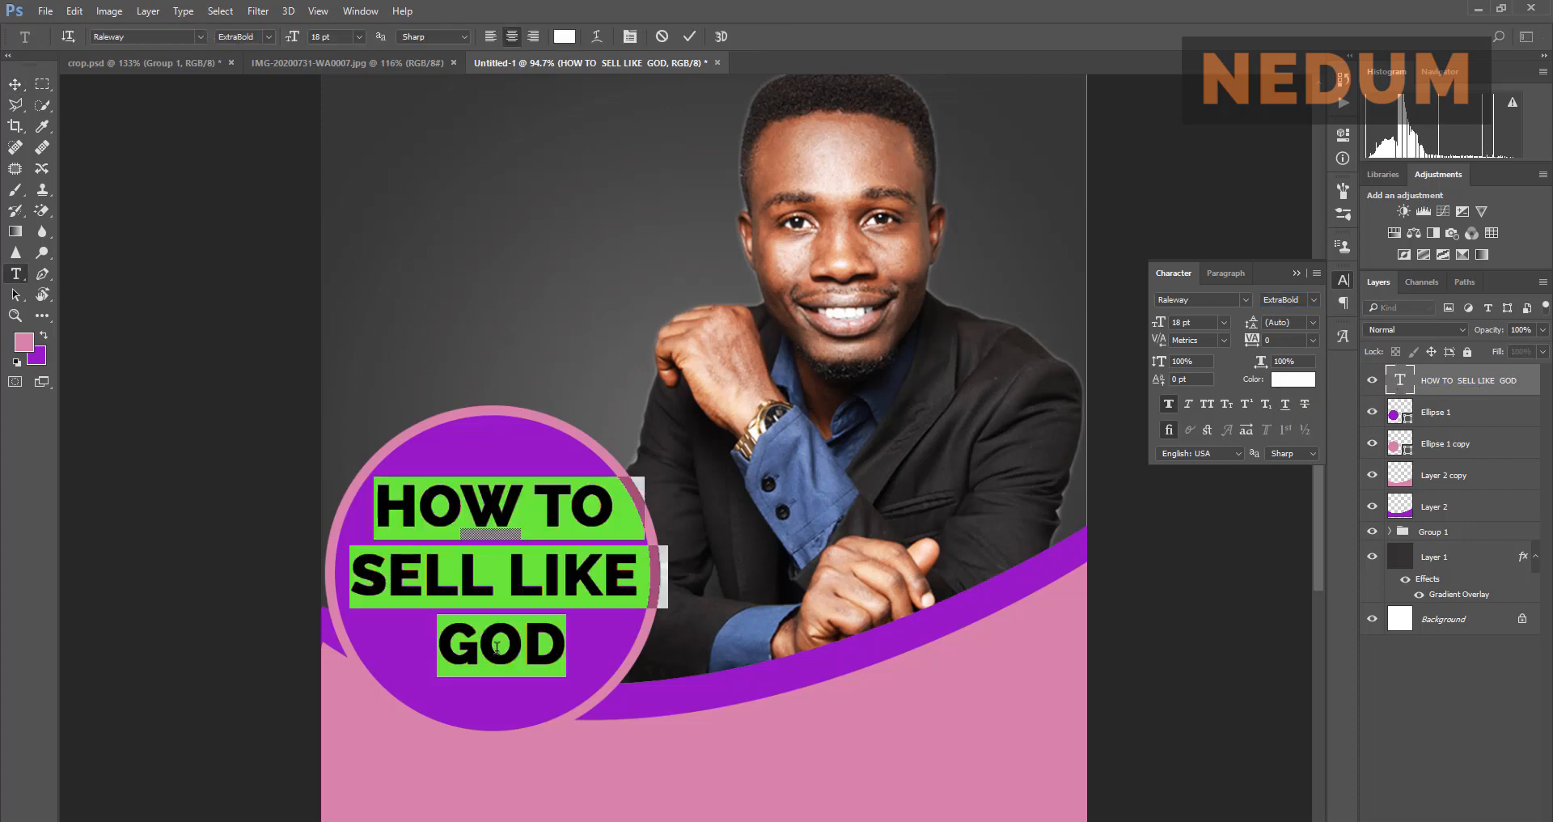
click(567, 648)
drag(566, 647, 438, 636)
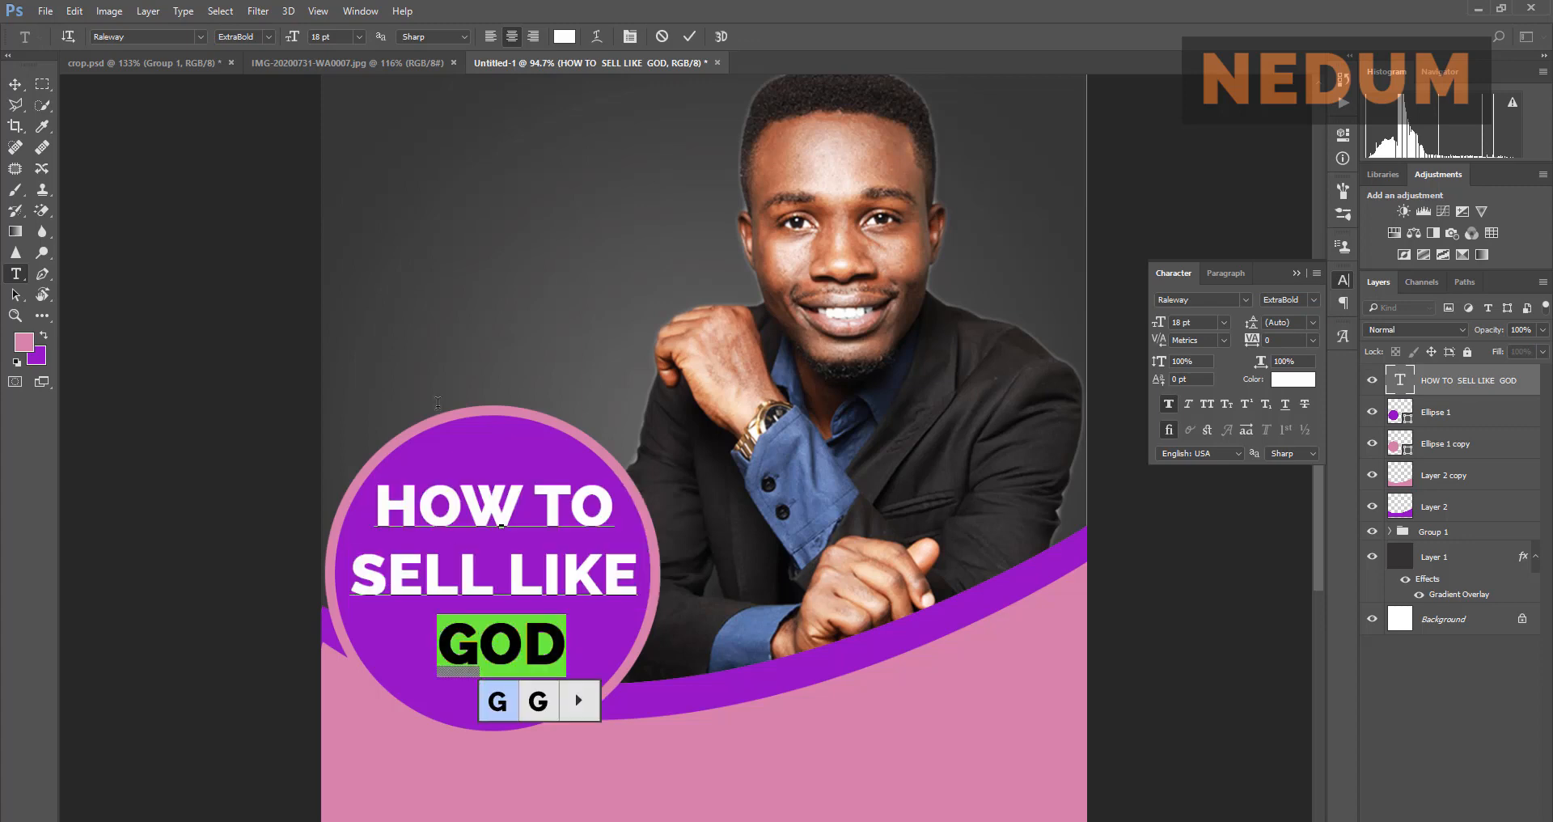
click(356, 65)
click(510, 63)
key(v)
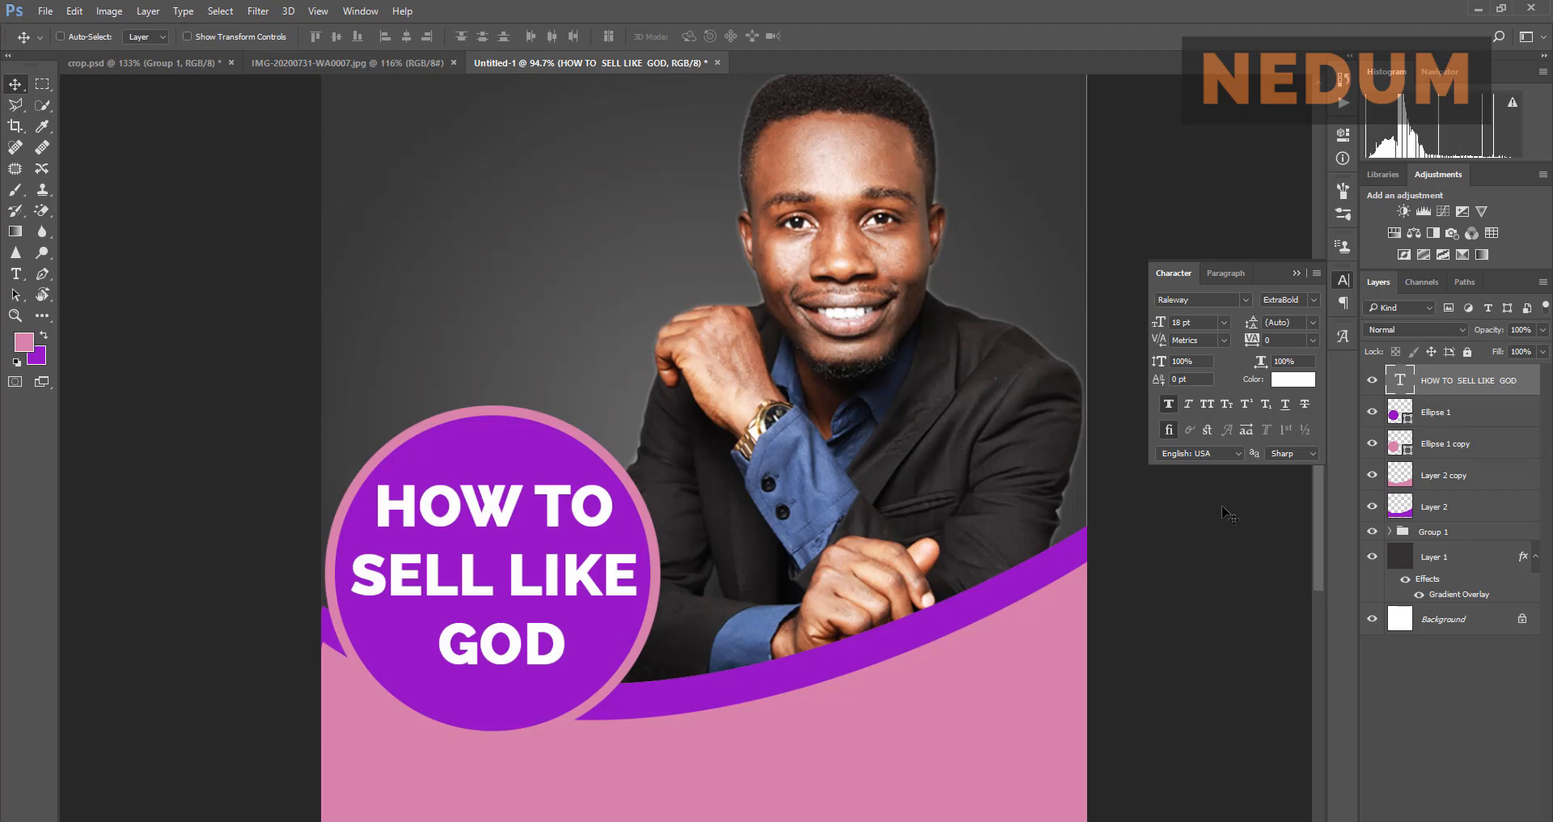
key(t)
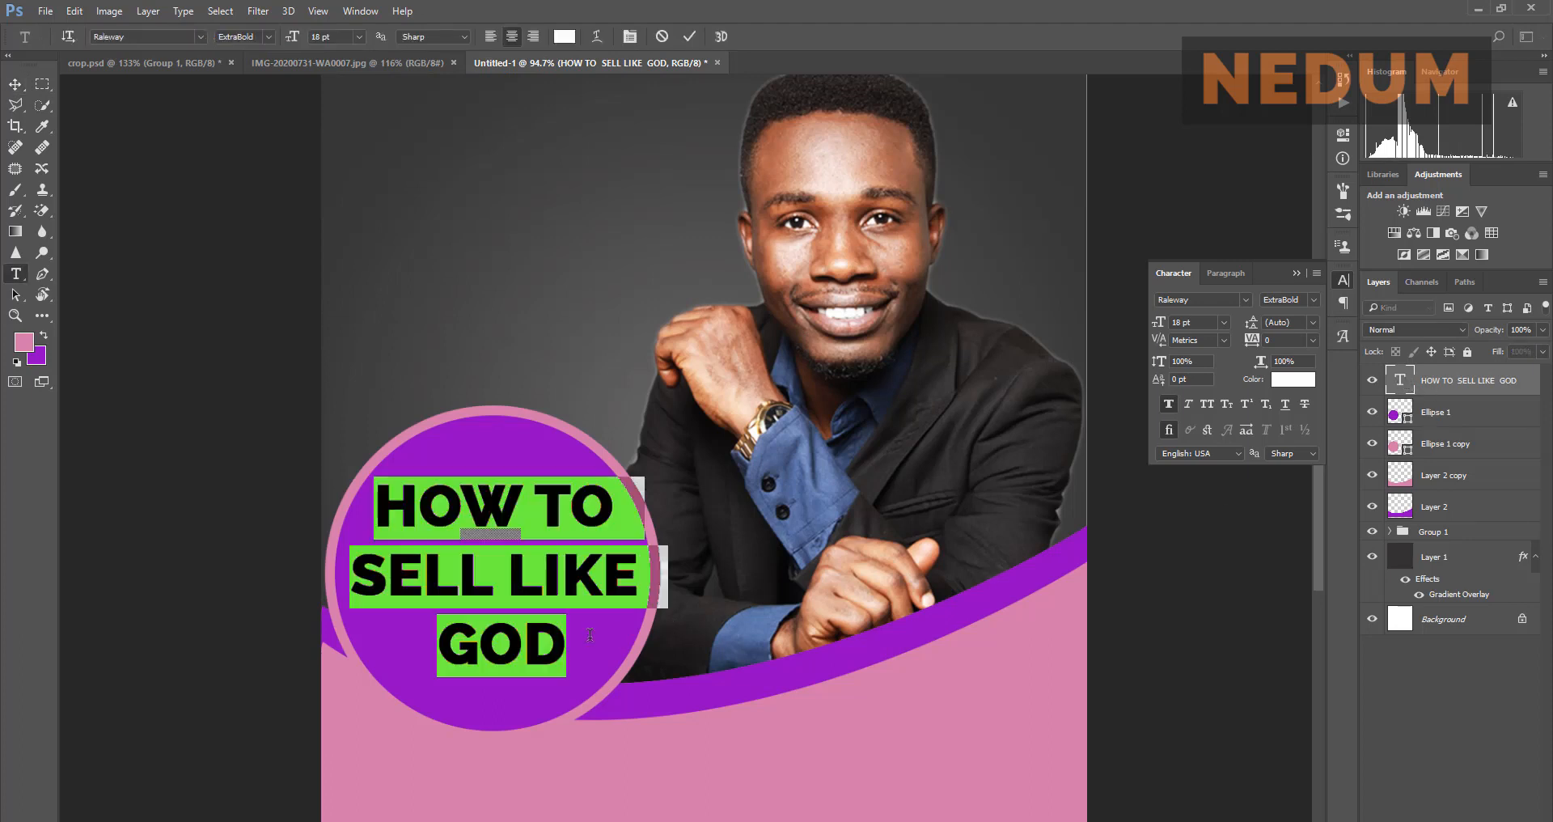
drag(568, 645, 452, 639)
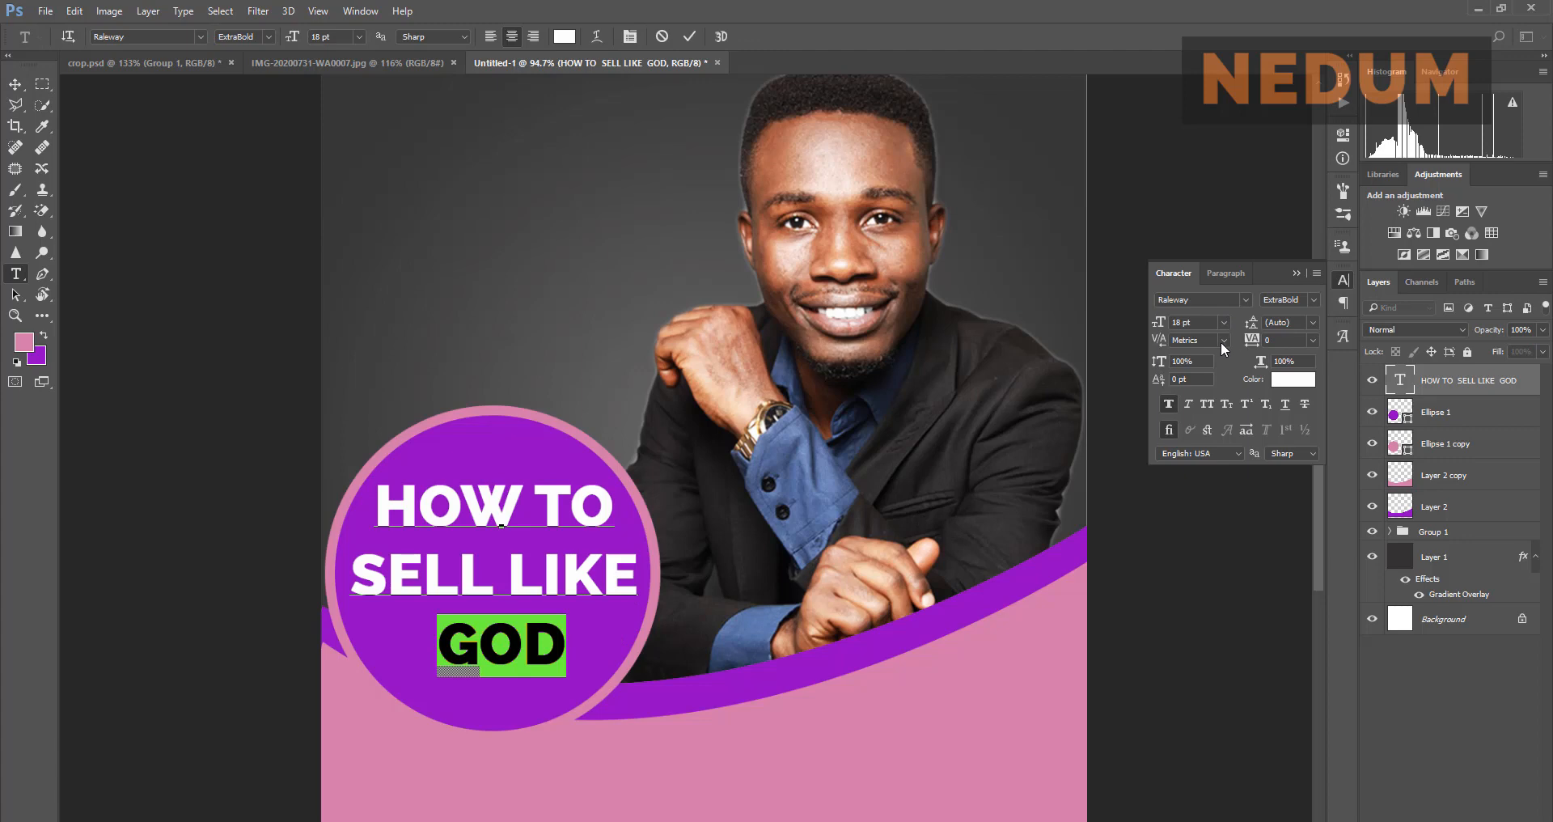
click(1312, 300)
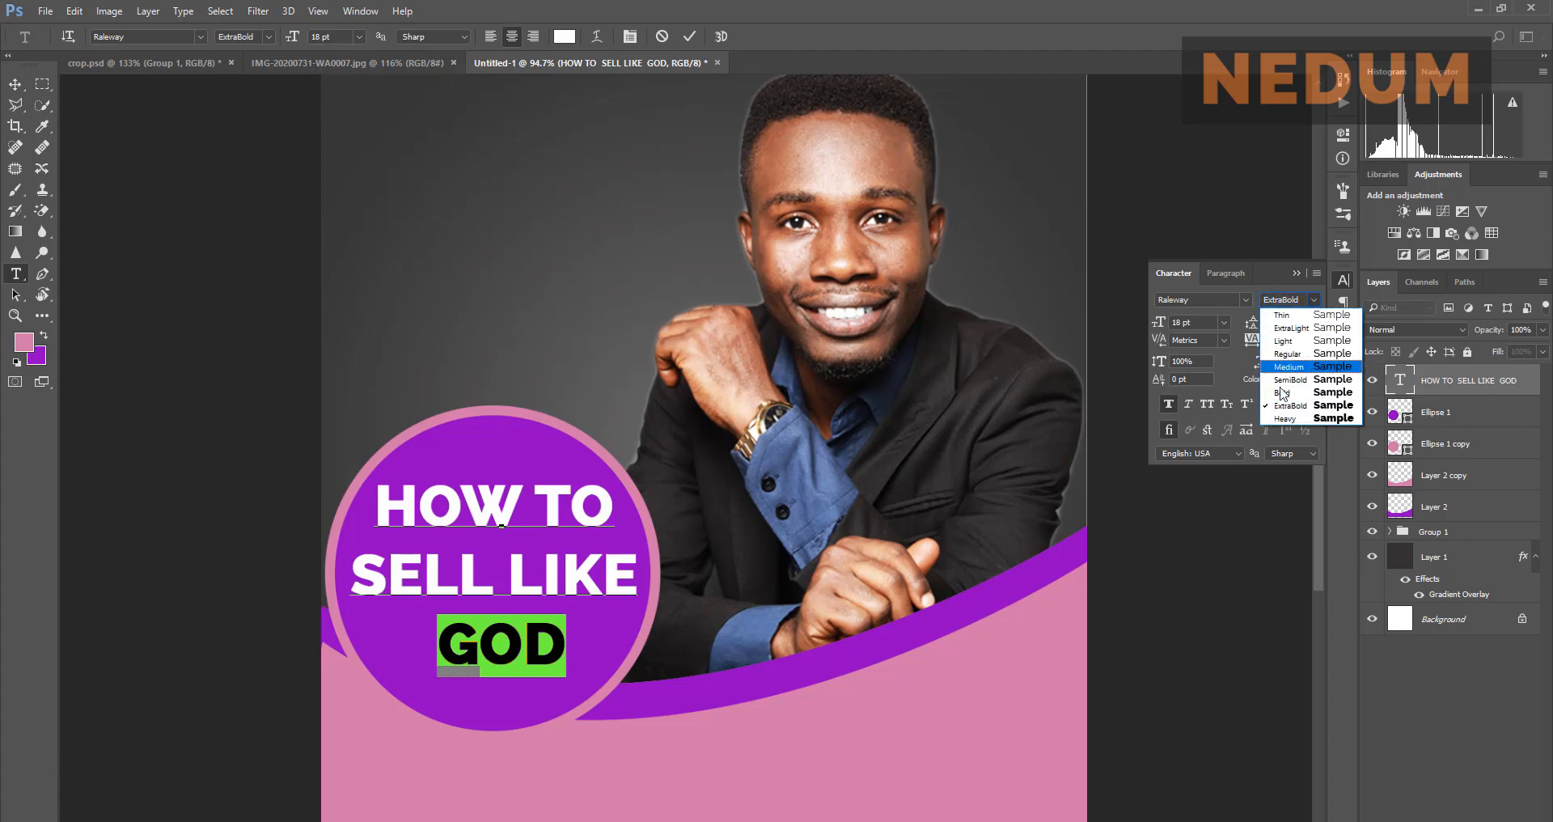
click(1291, 418)
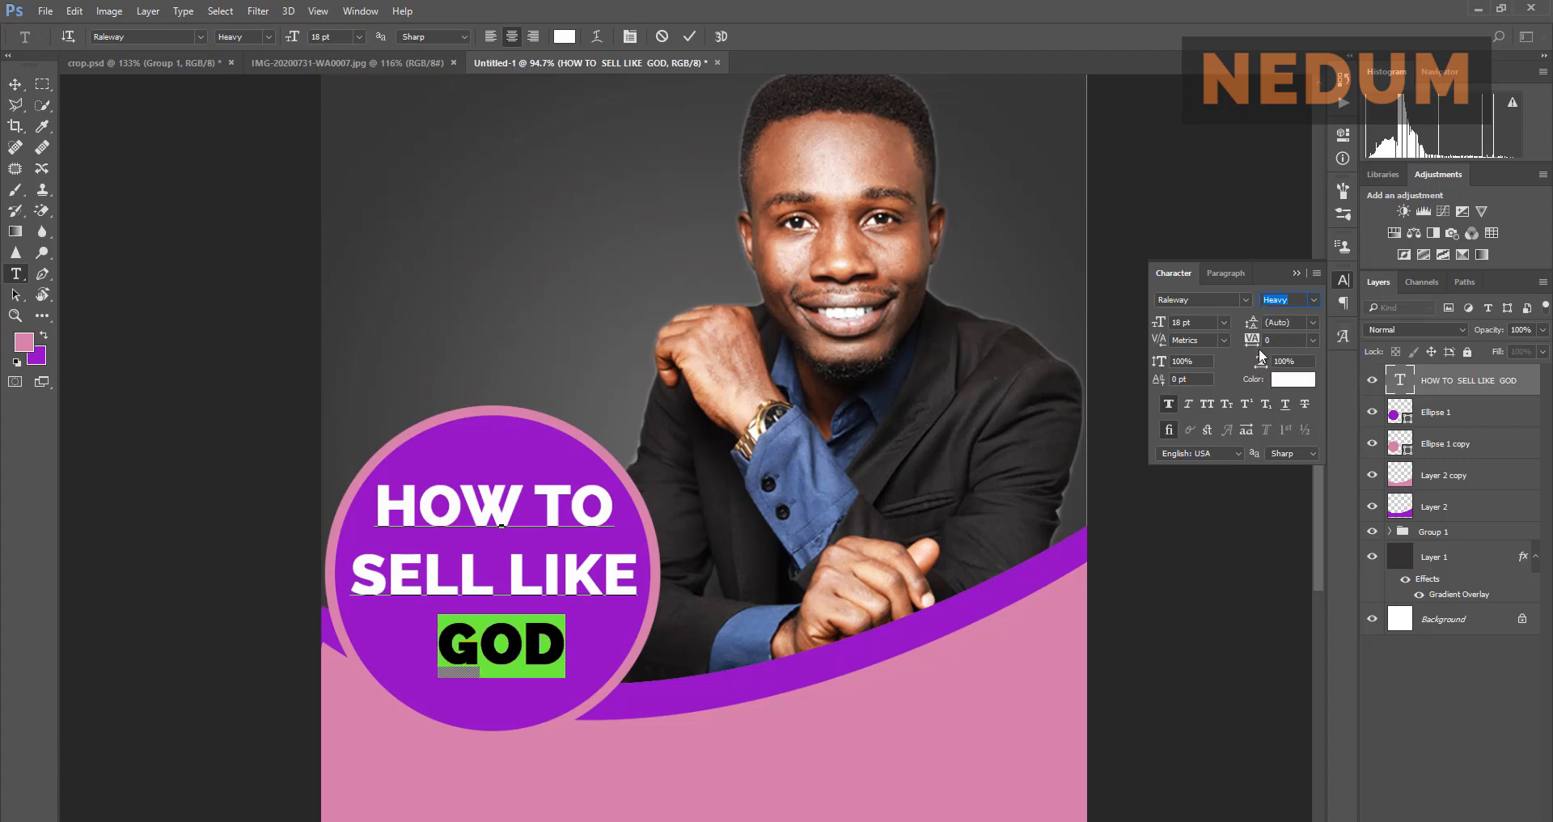
Step: Enlarge GOD to 30 pt, replacing the 24 pt preset
click(1222, 323)
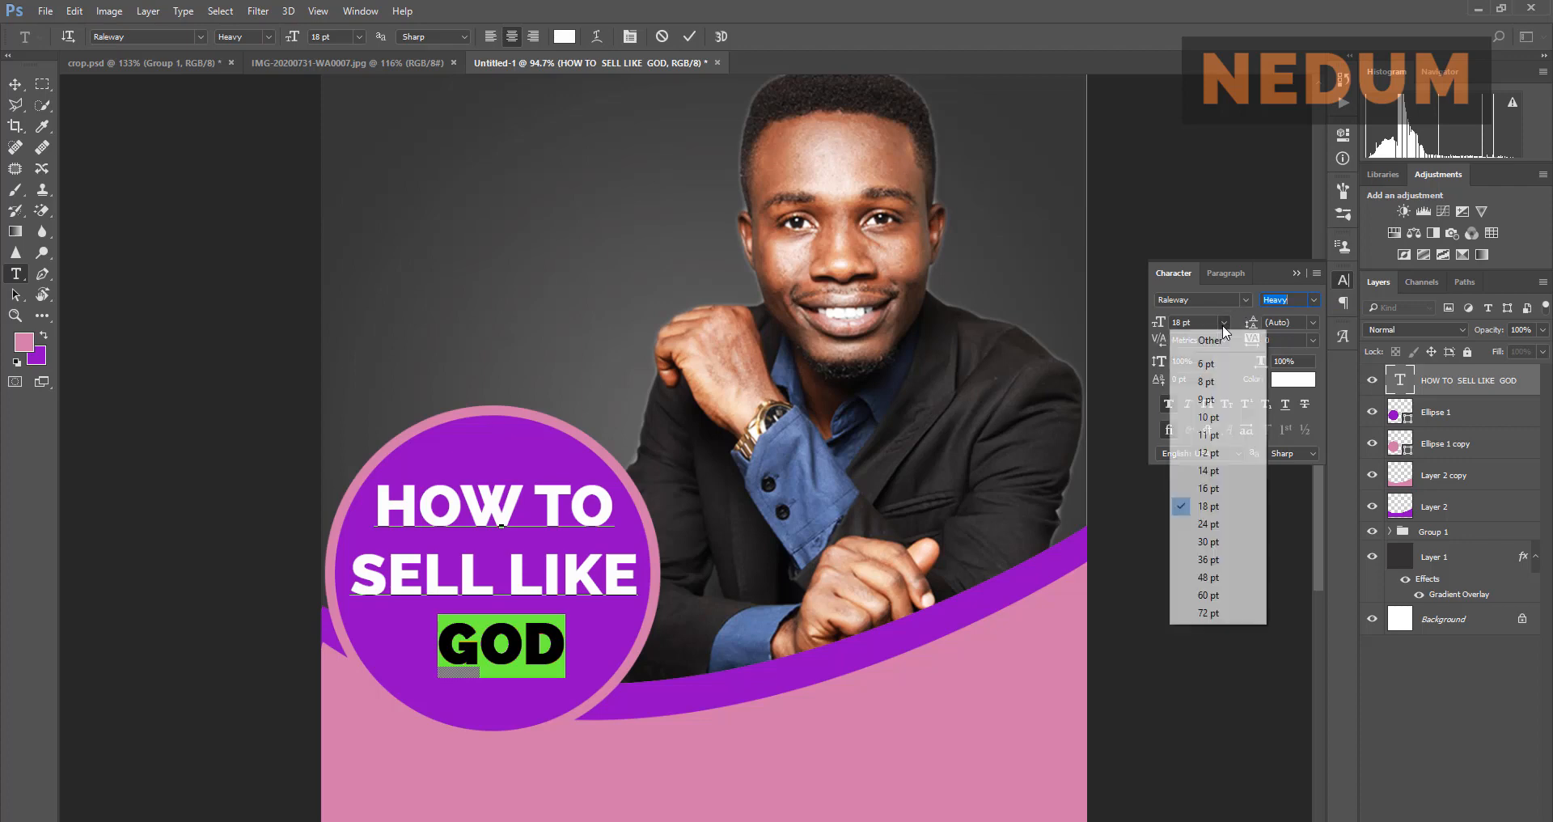
click(1218, 519)
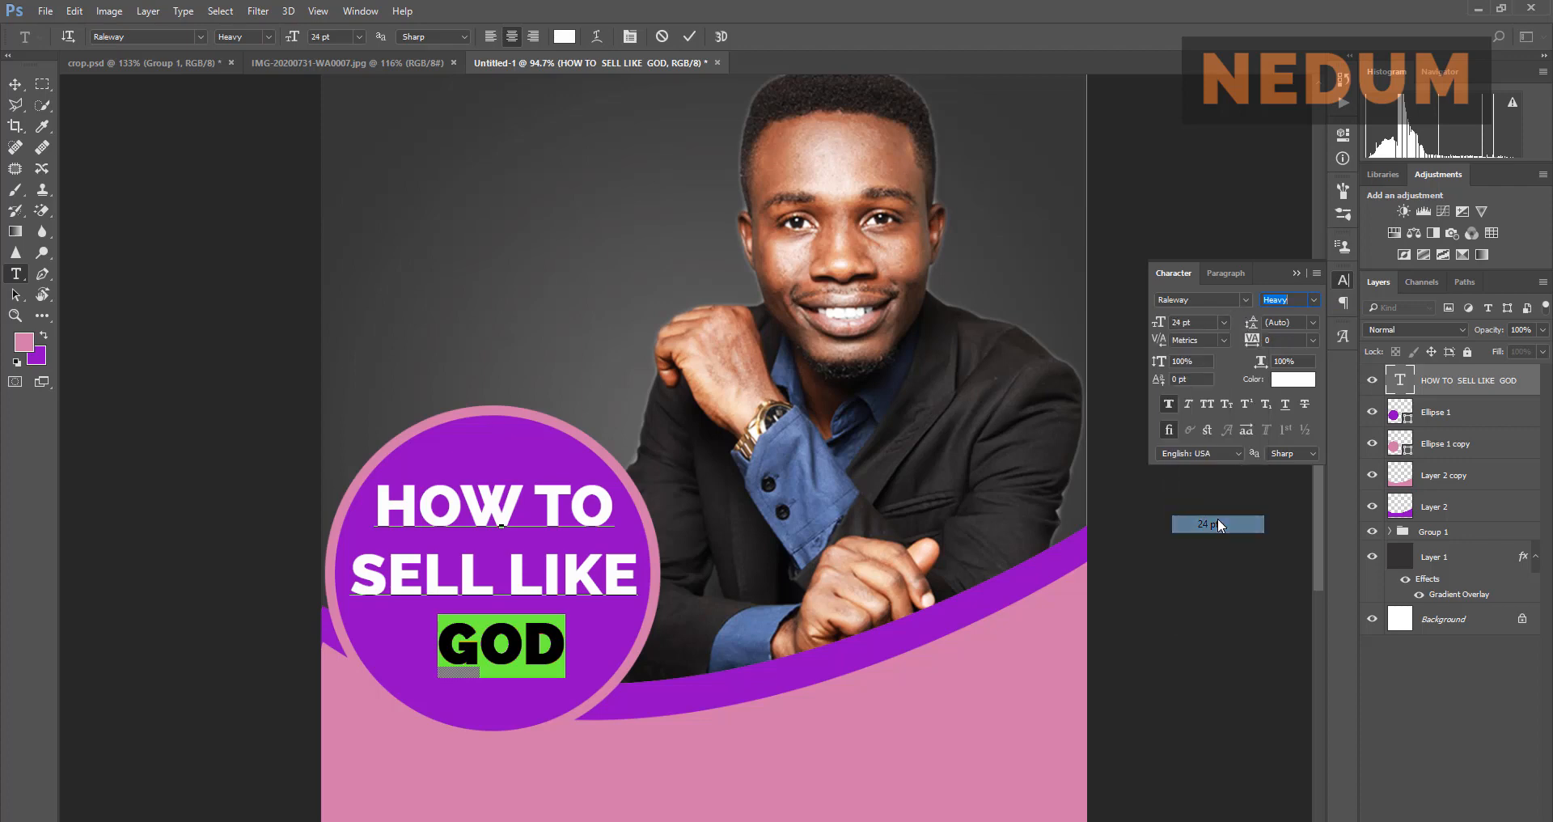
click(1204, 323)
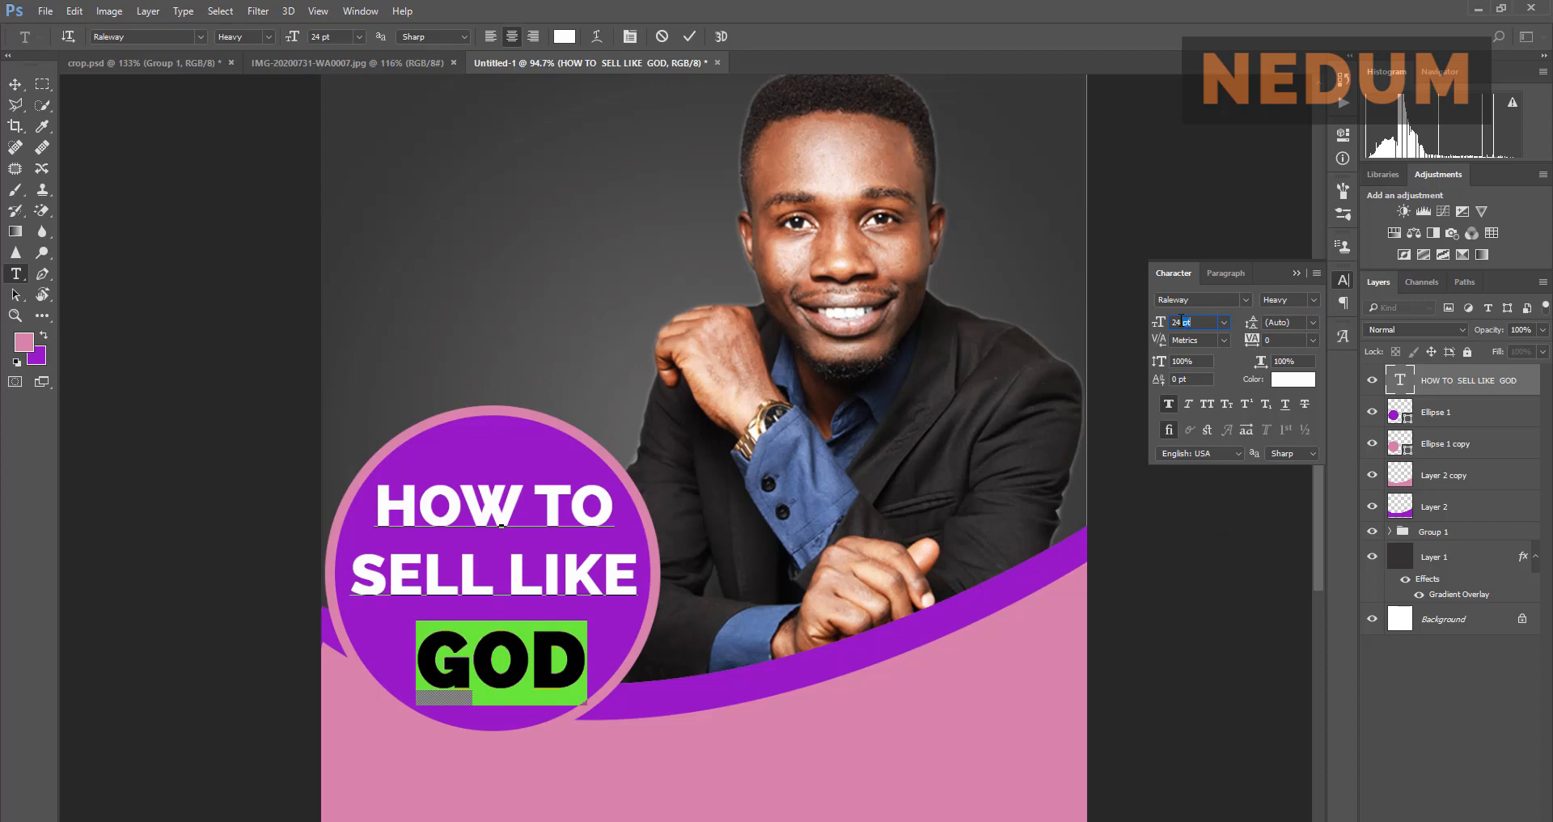
double_click(1176, 321)
text(30)
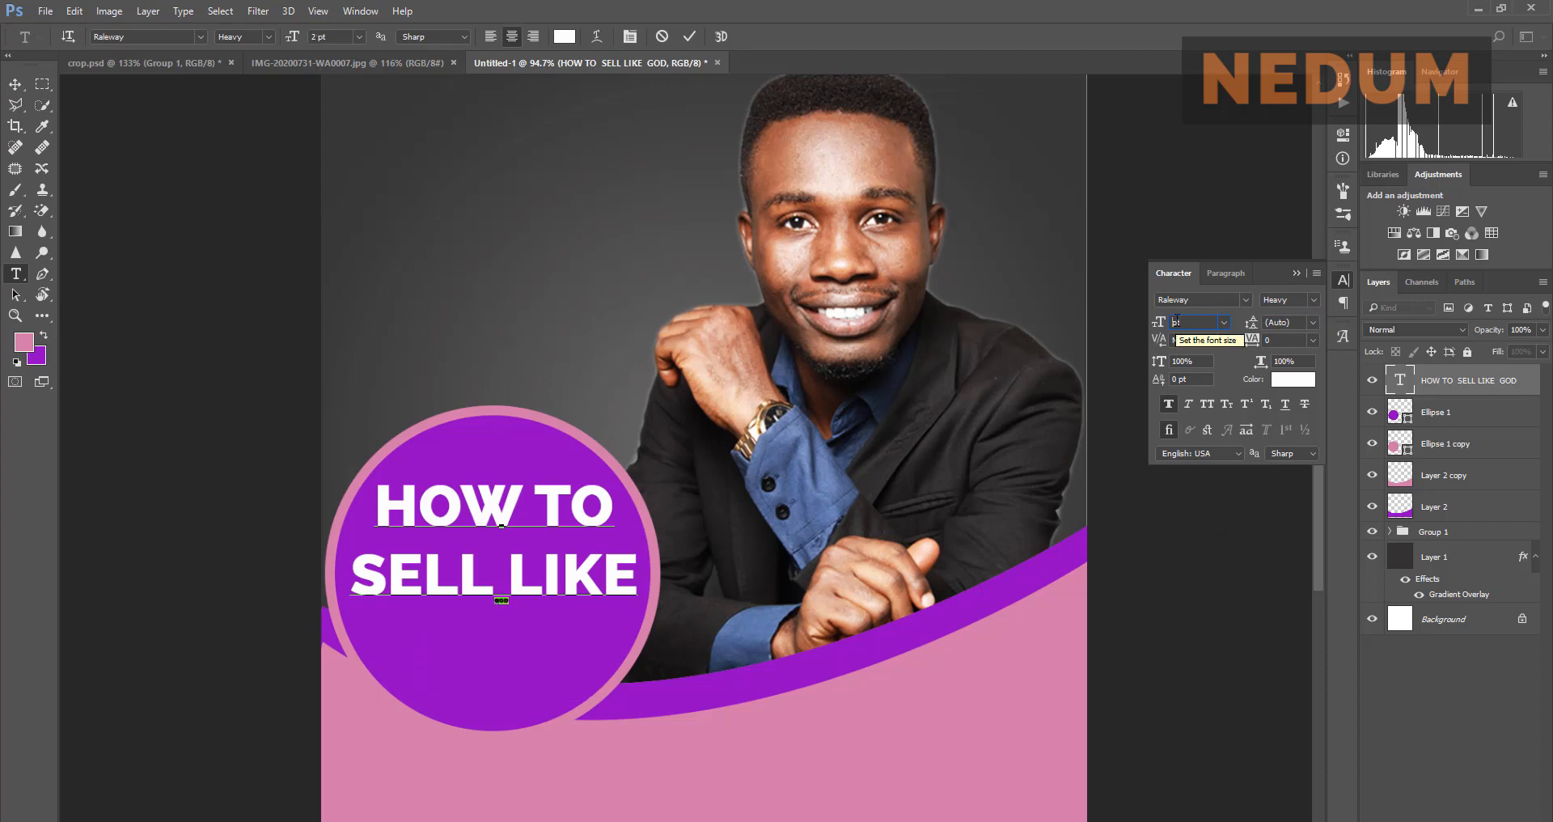
key(Return)
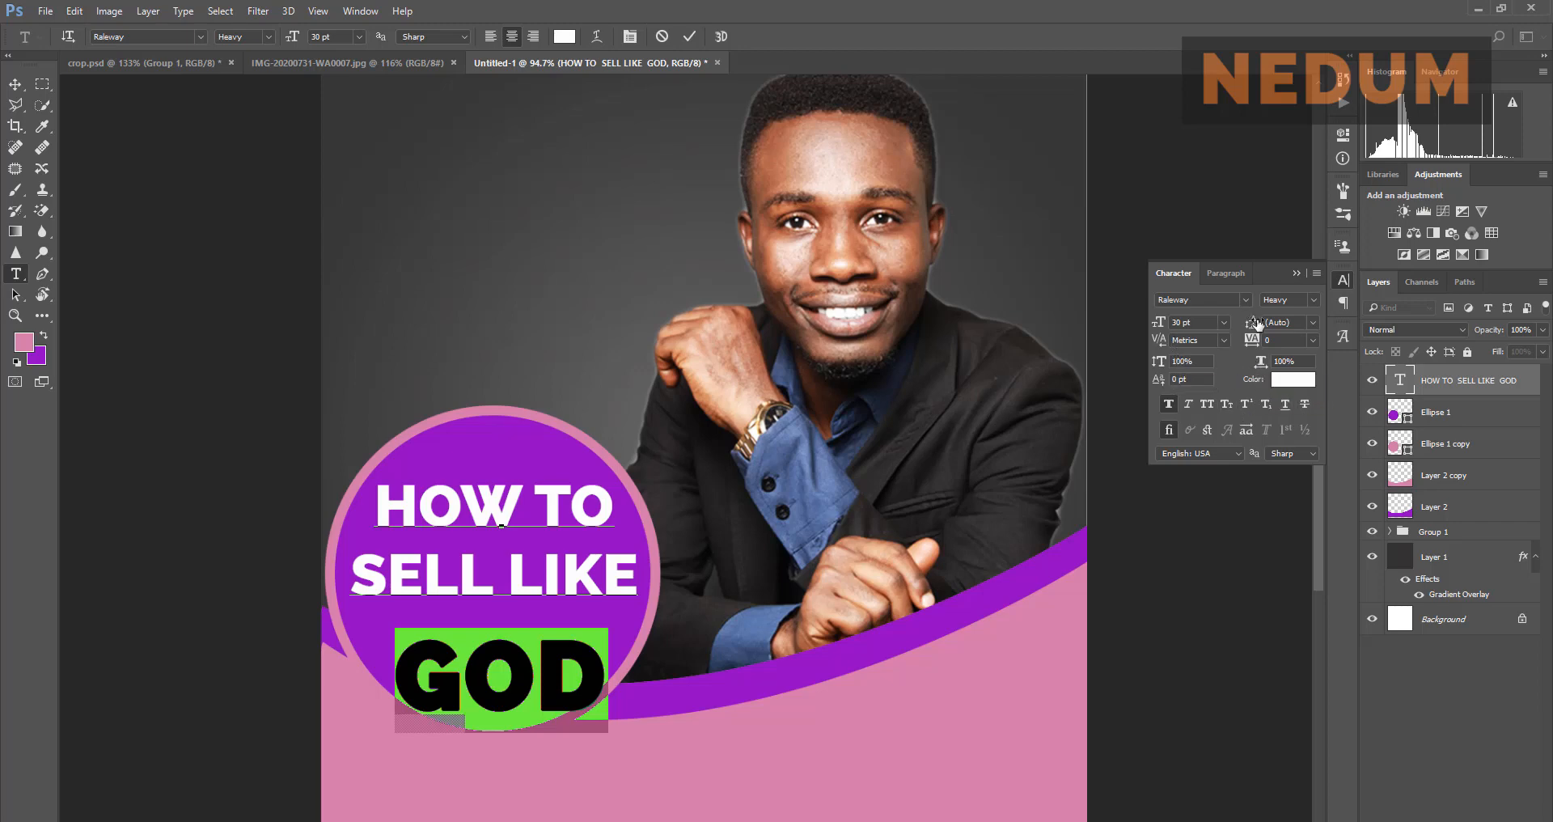
Step: Try 8, 18, 36 and 24 pt leading on GOD, then commit and compare with the reference
click(1315, 328)
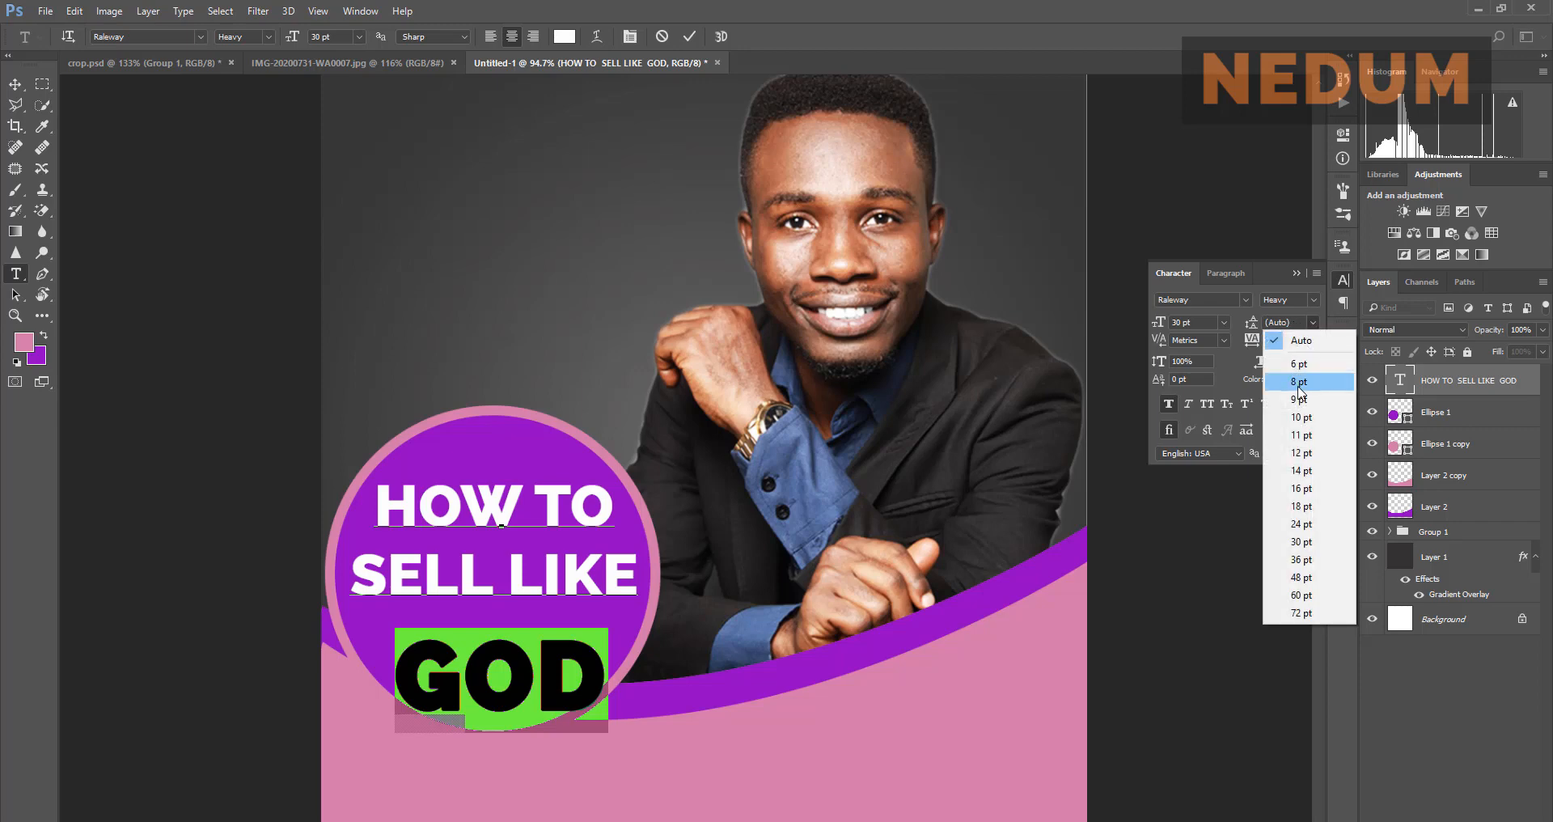
click(1297, 386)
click(1312, 323)
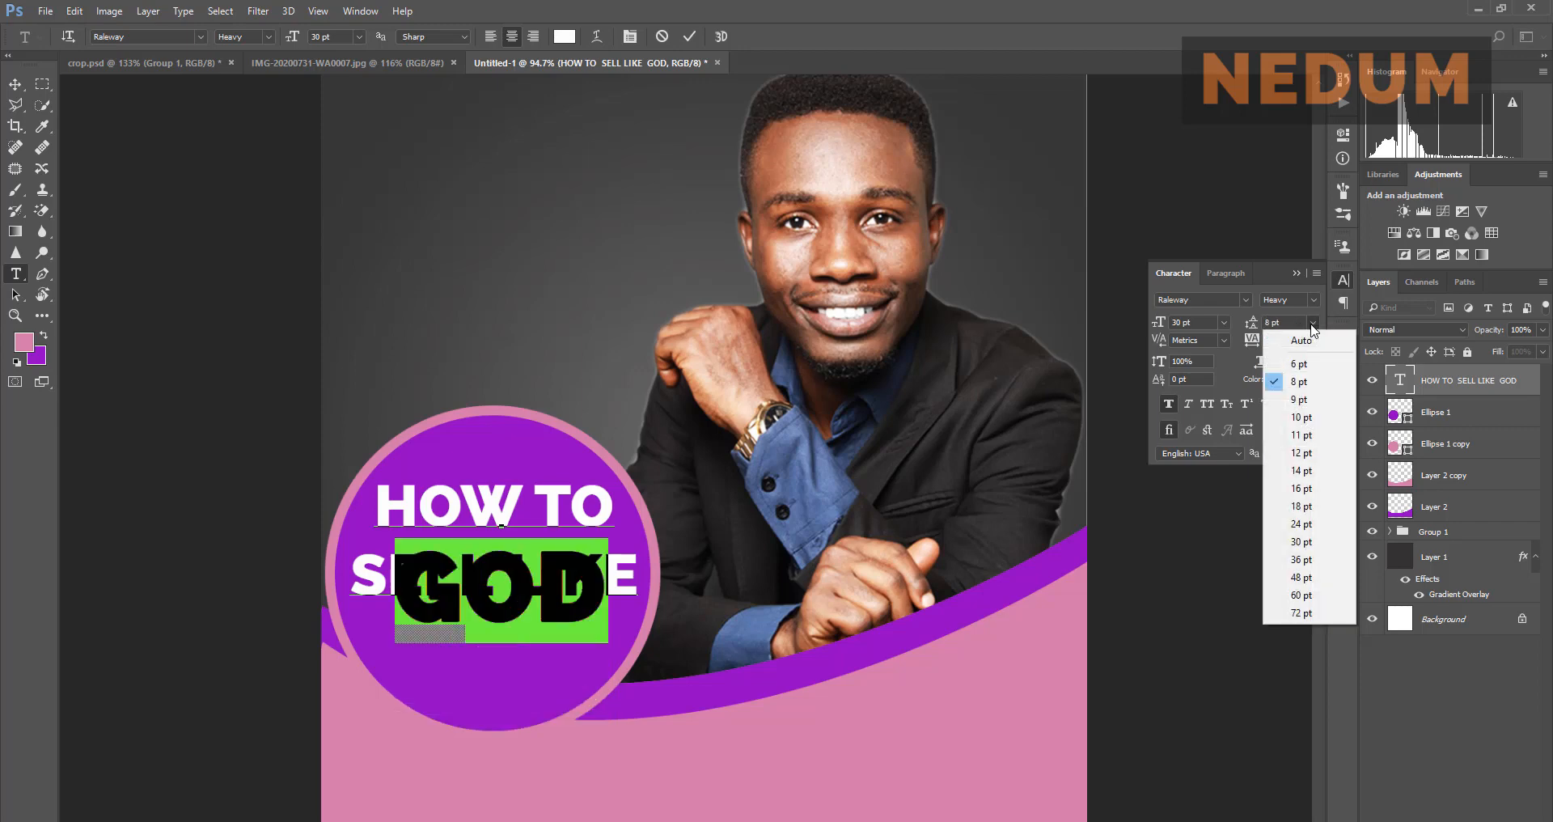
click(1300, 502)
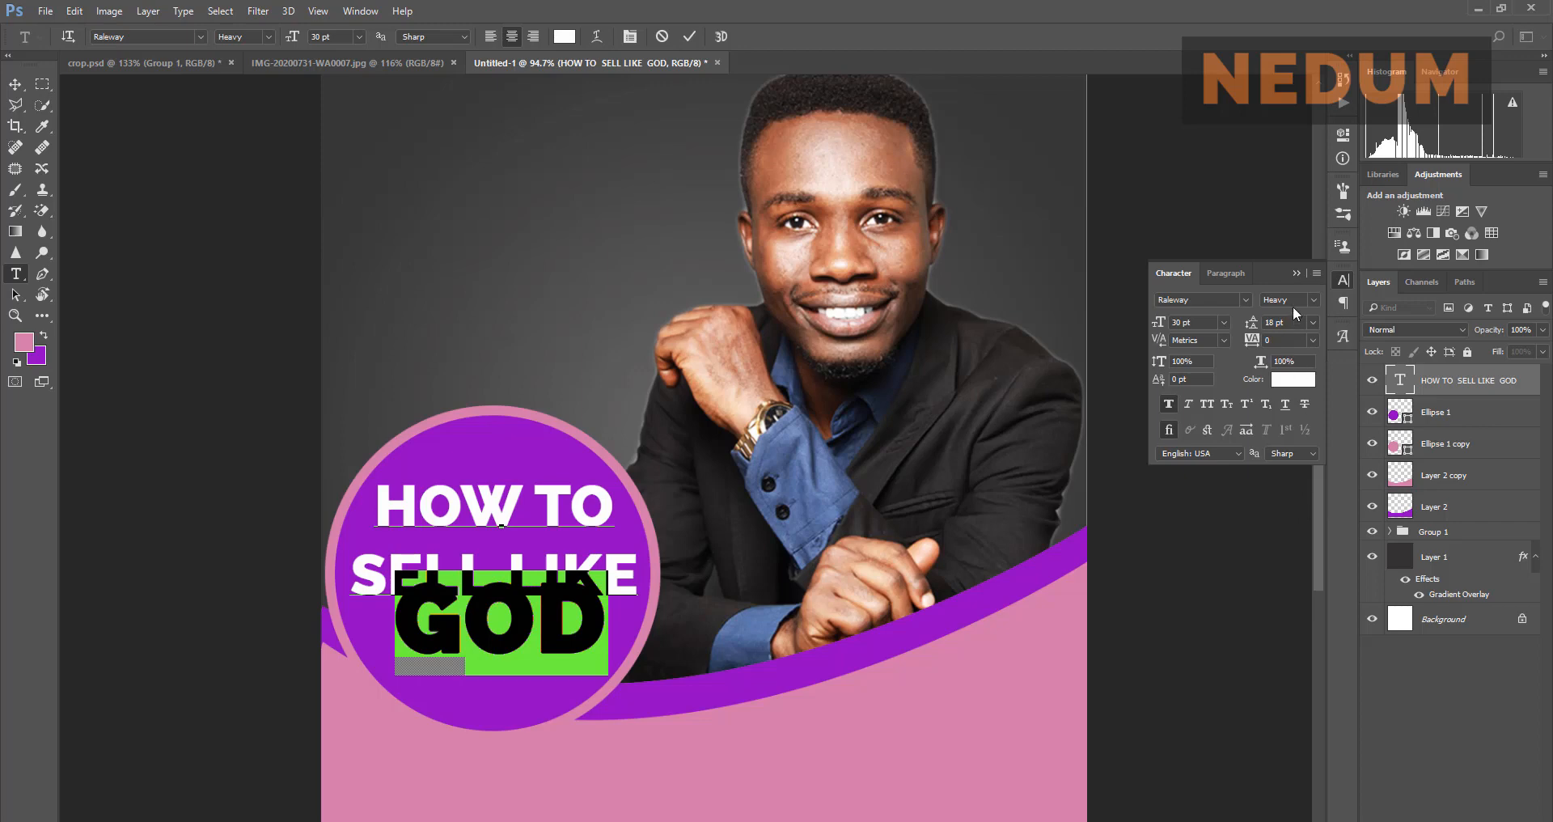
click(1312, 322)
click(1303, 555)
click(1312, 323)
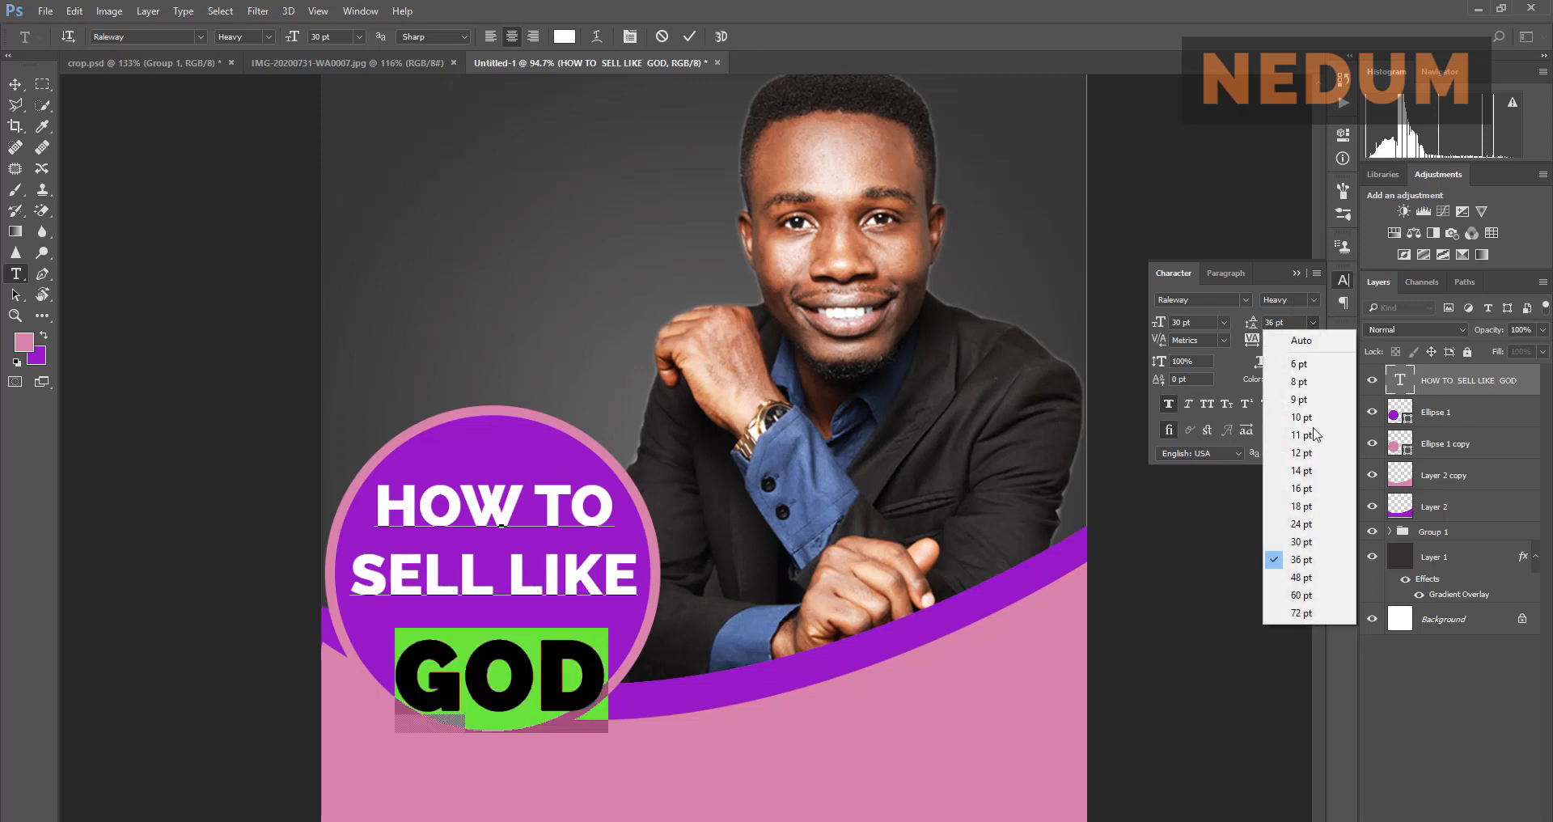
click(1313, 530)
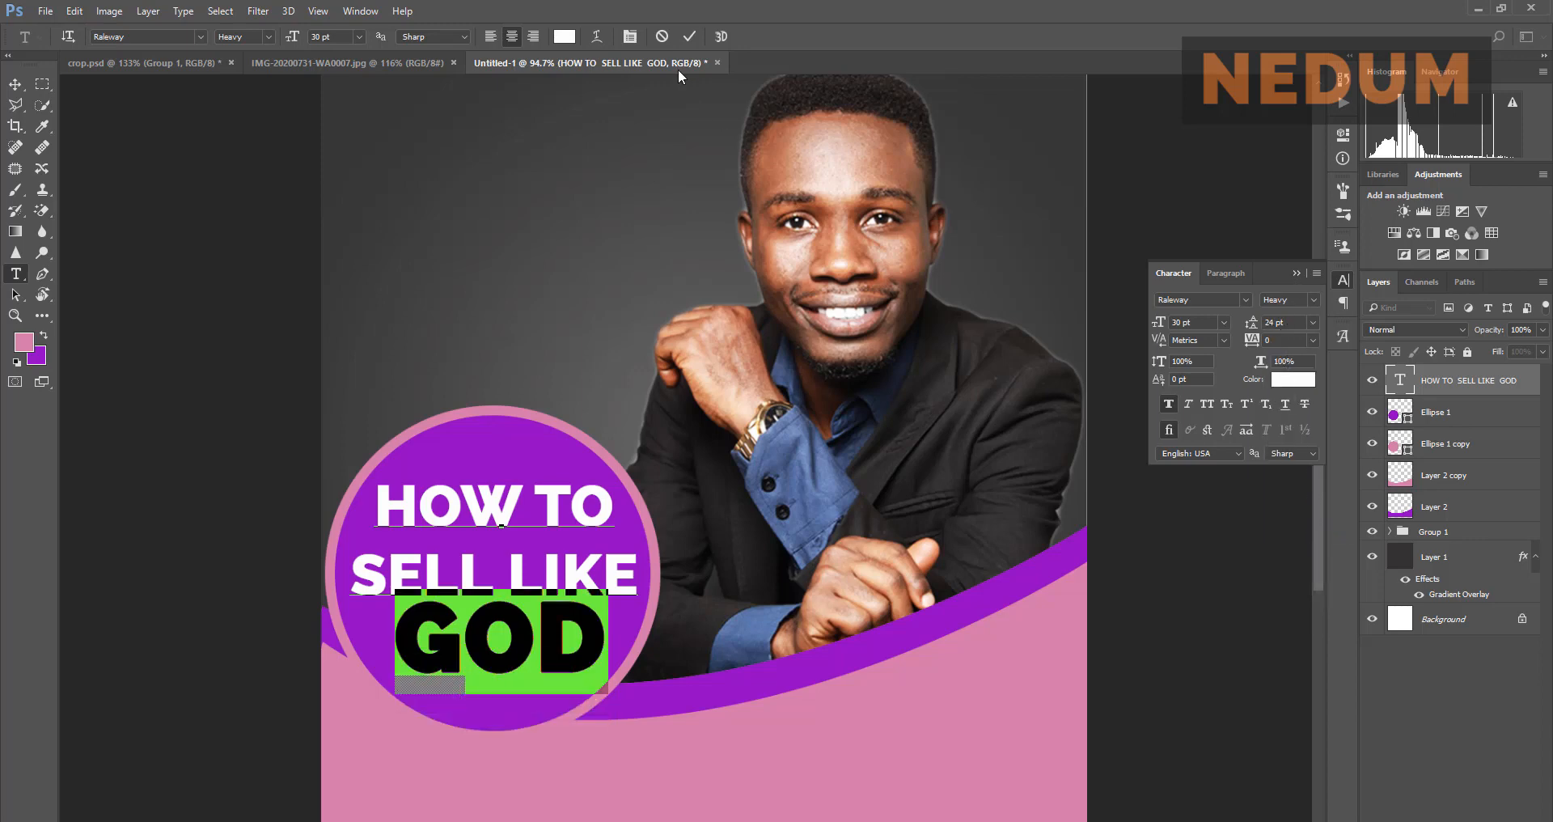
click(687, 37)
key(v)
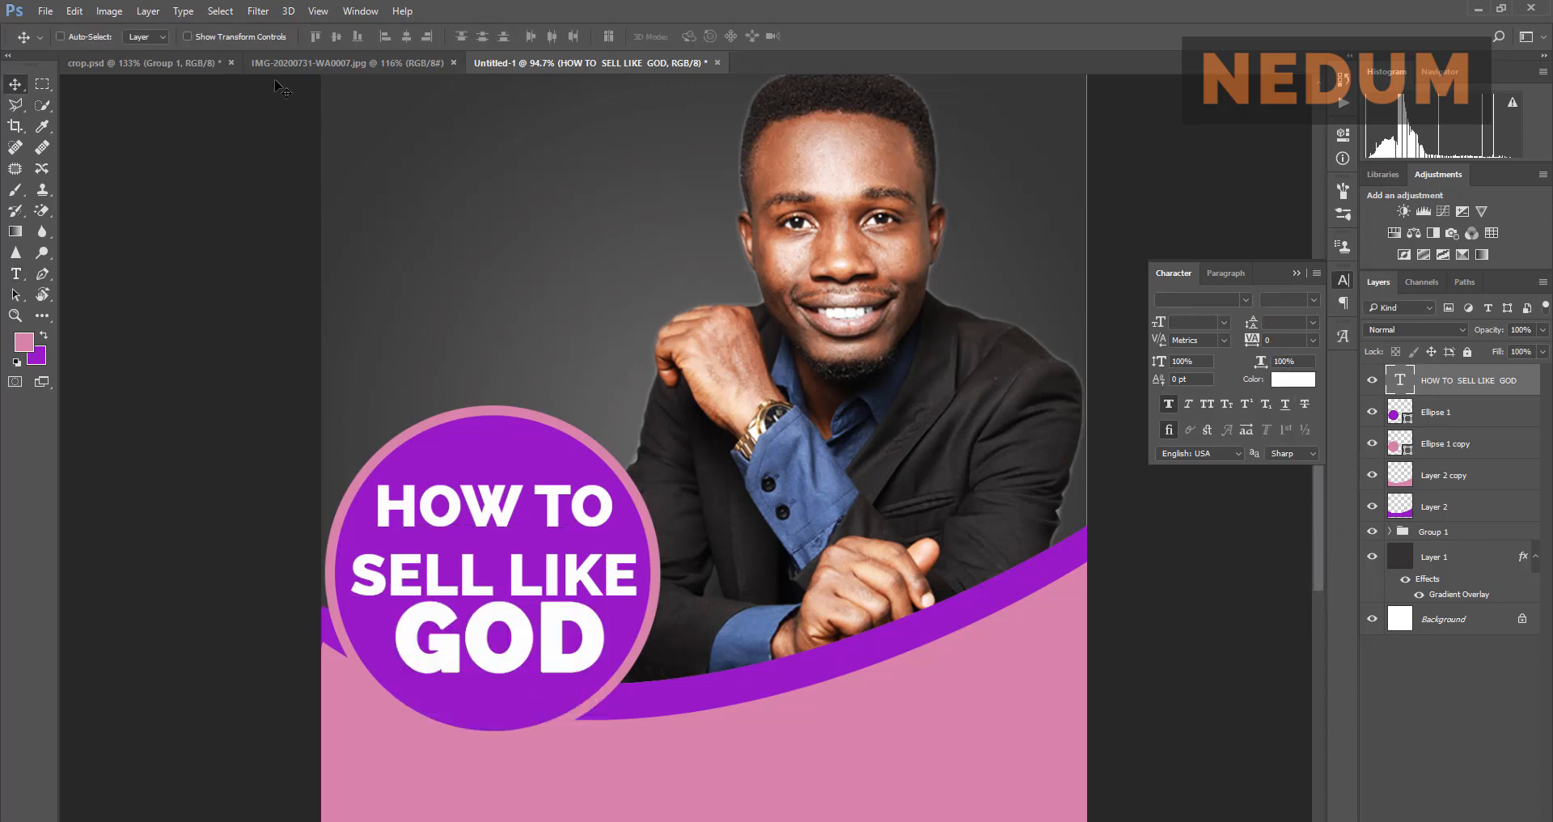
click(288, 65)
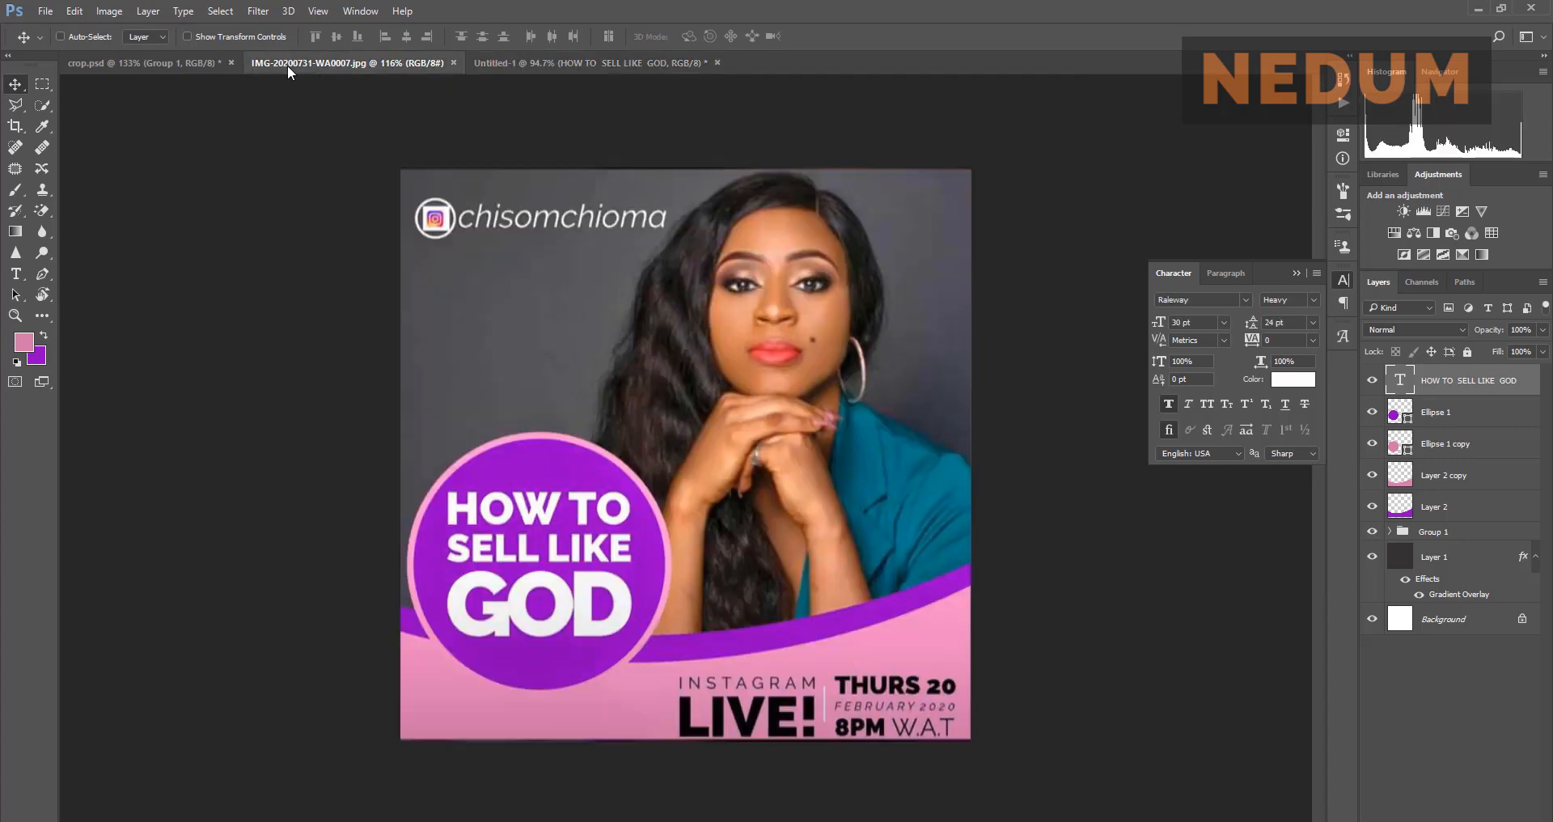
click(579, 66)
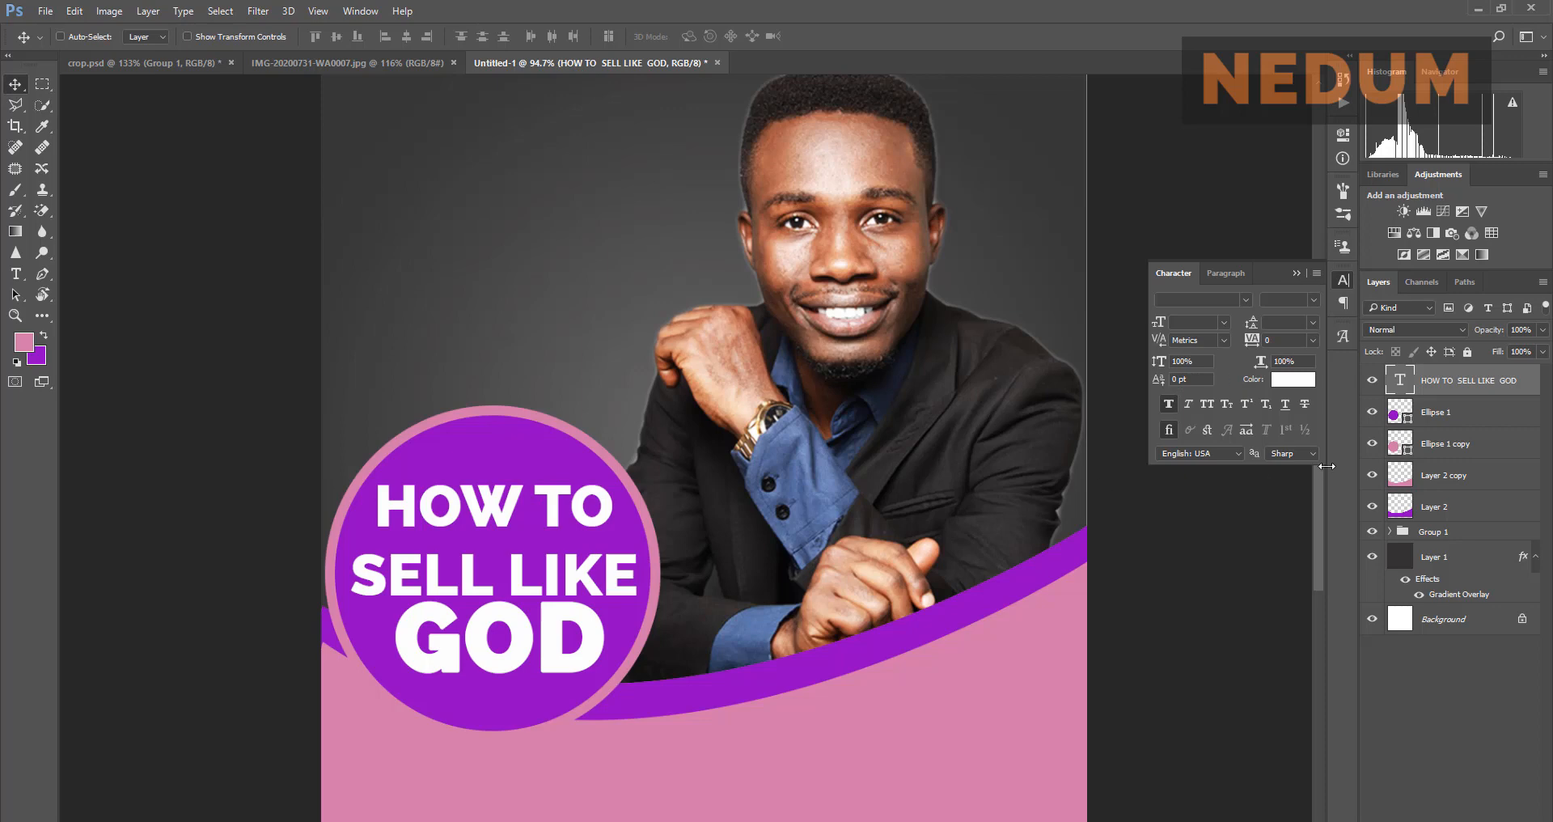
Step: Try 24, 16 and 18 pt leading on the whole headline
click(1313, 323)
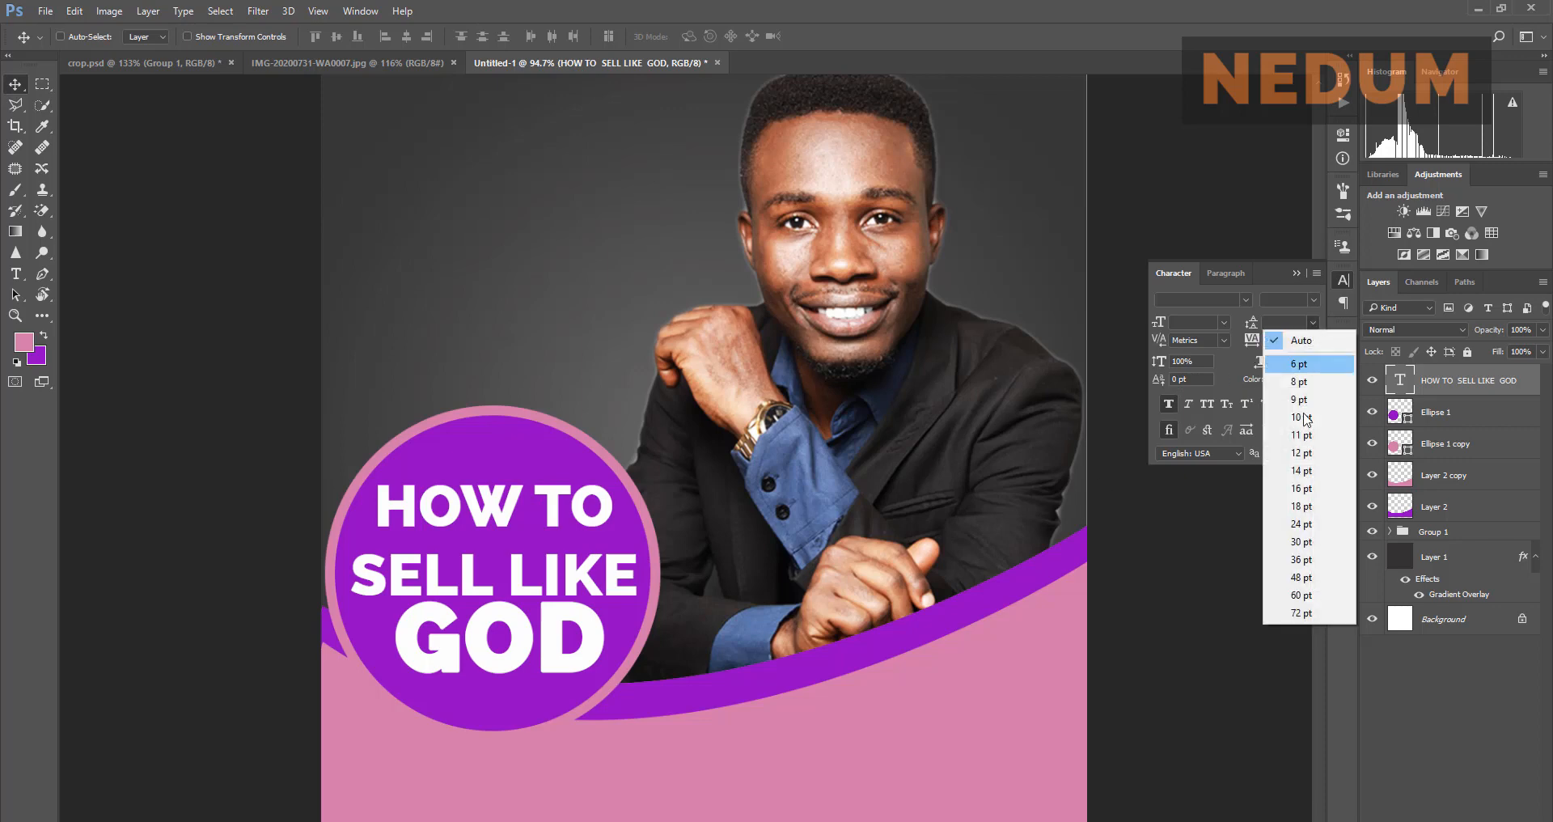
click(1301, 526)
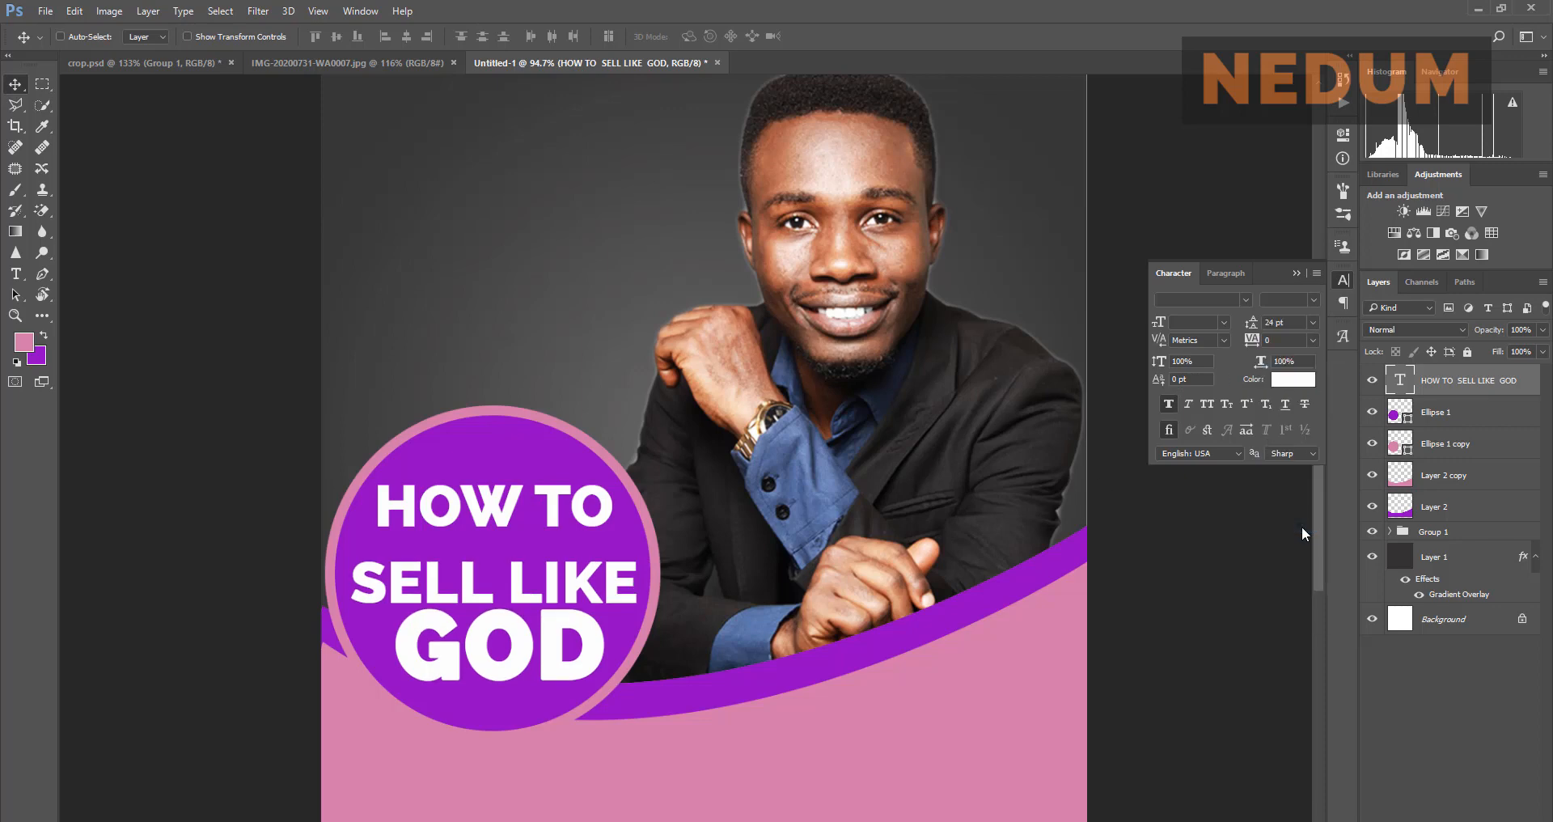
click(1314, 323)
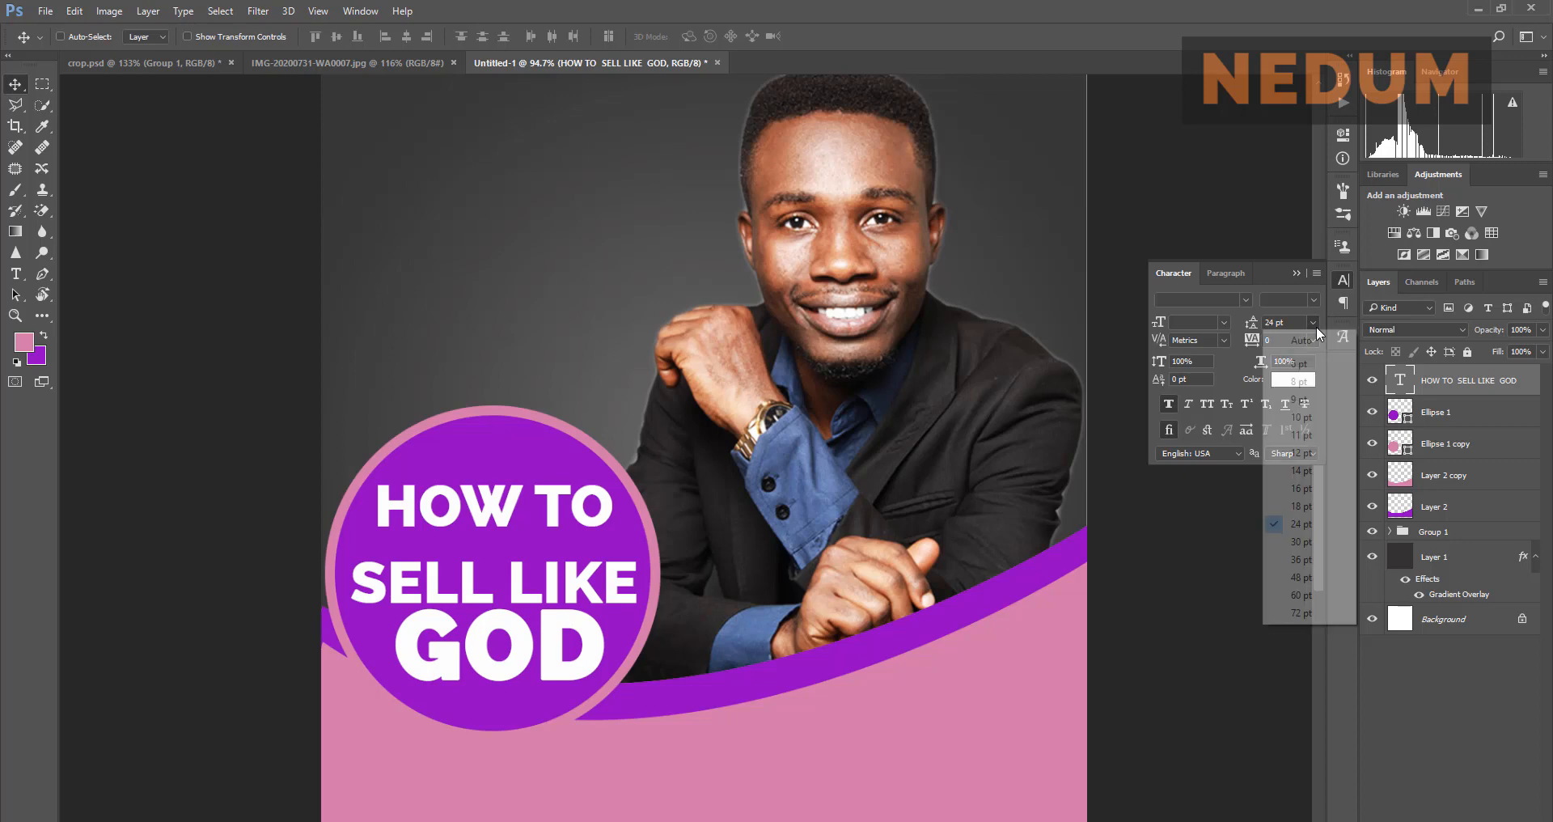
click(1308, 483)
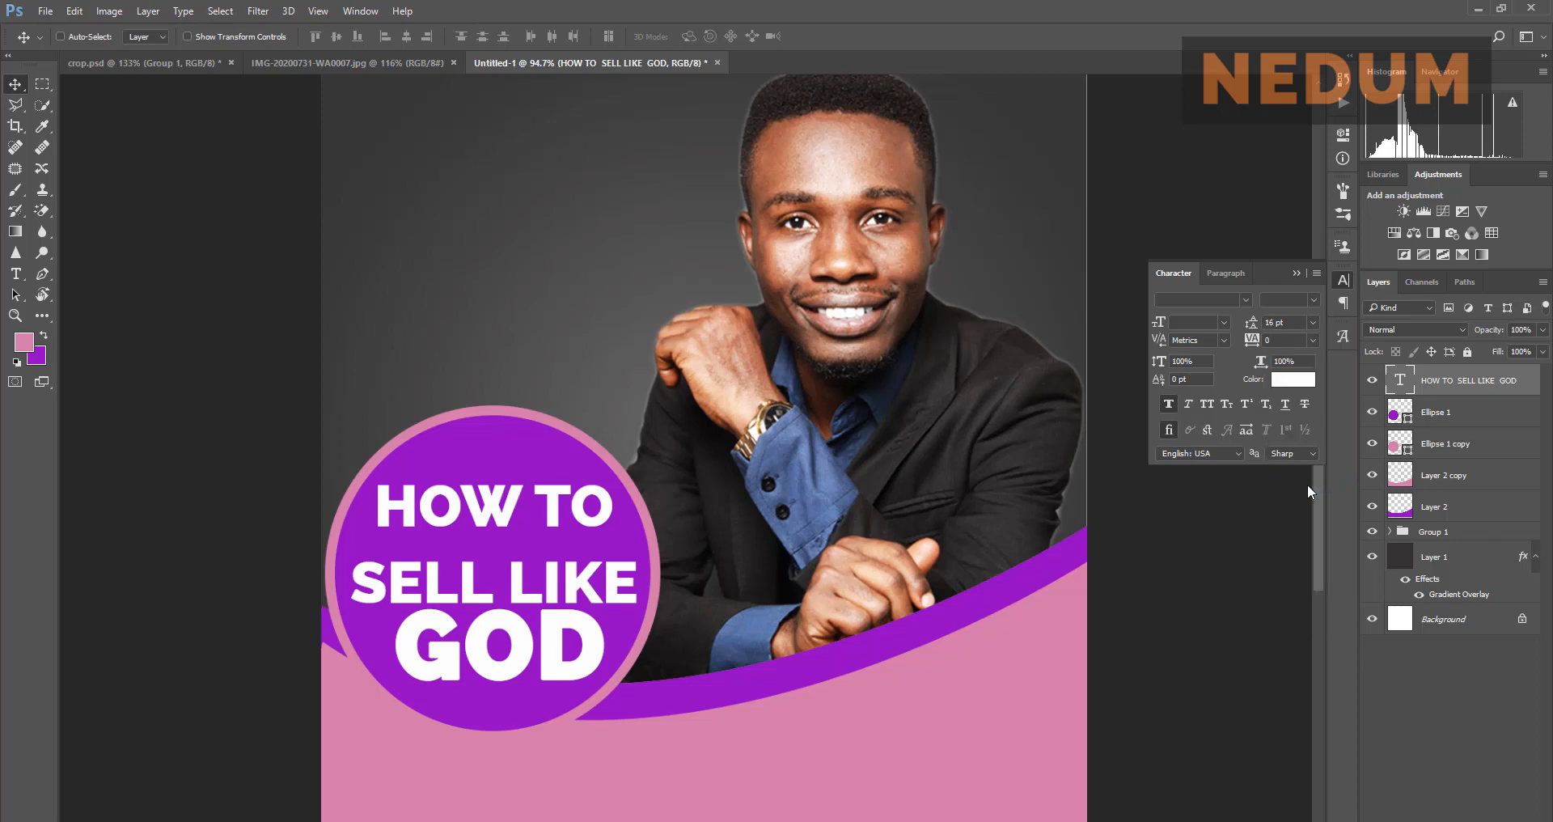
click(1312, 324)
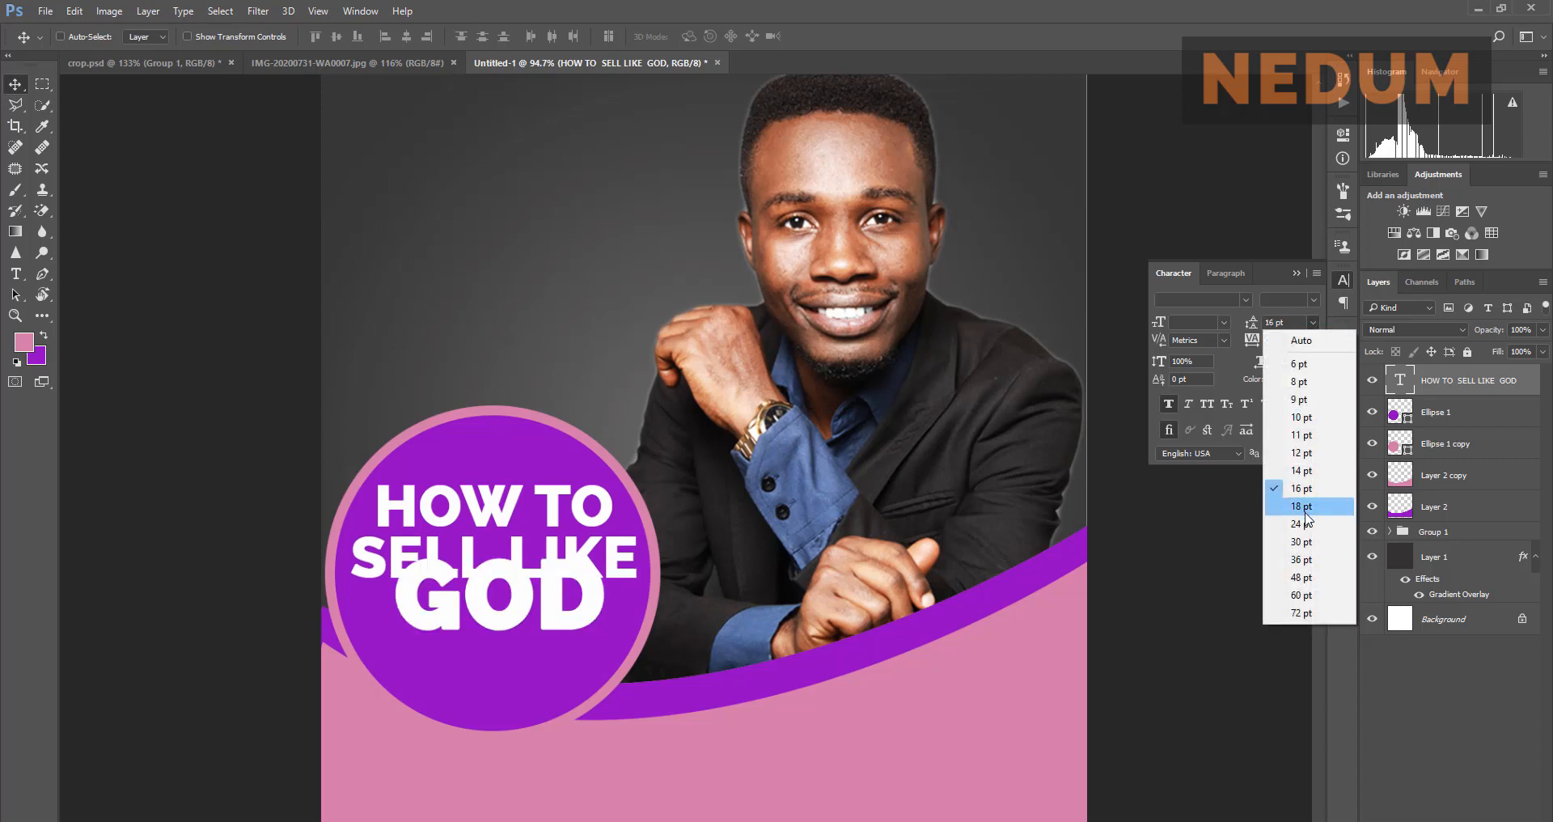
click(1303, 507)
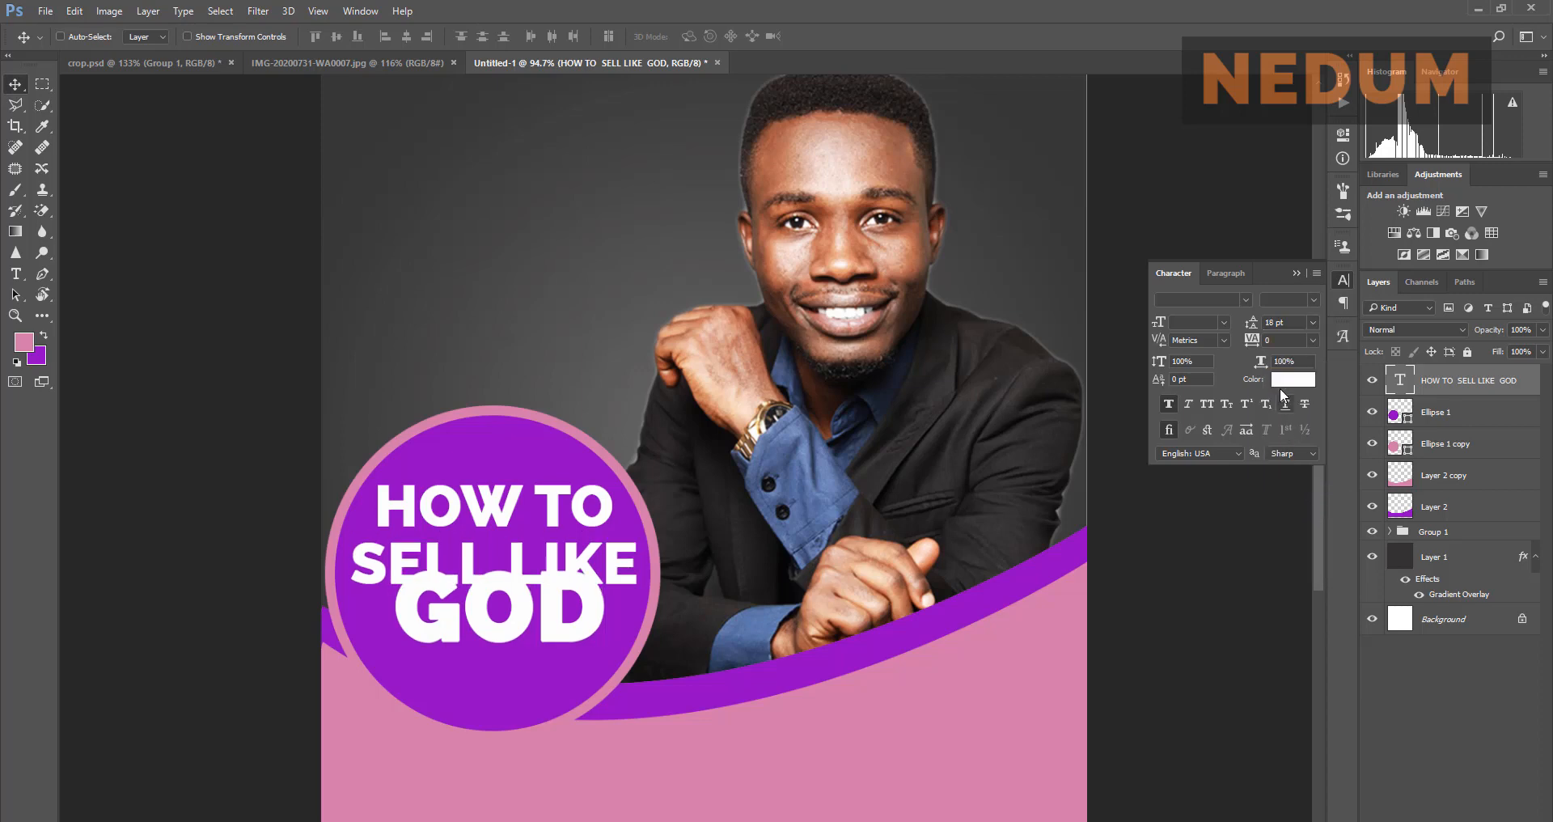
Step: Reselect GOD and set its leading to 26 pt, committing the edit
double_click(1400, 381)
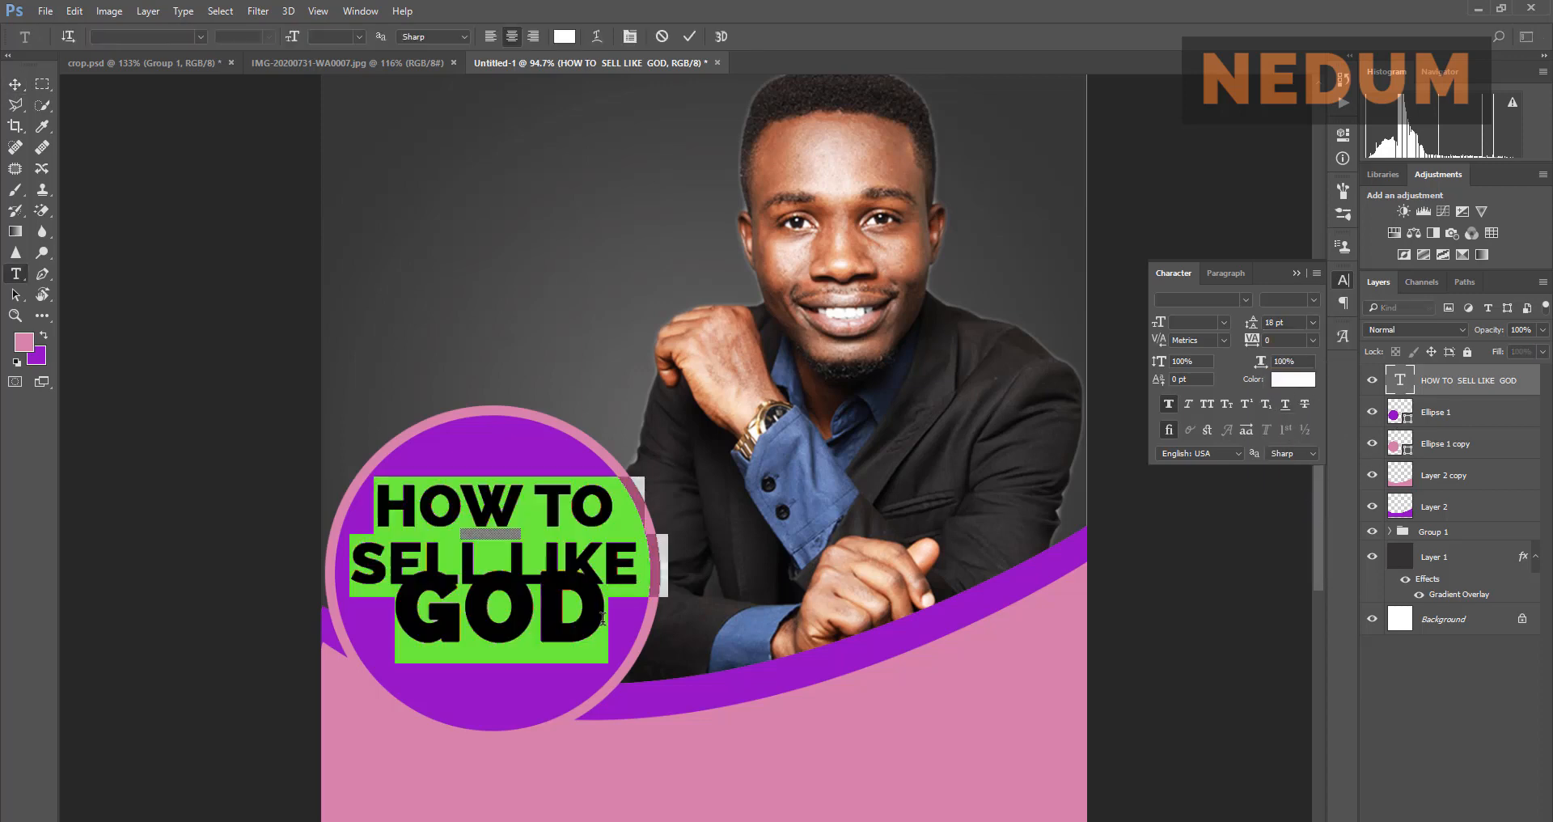
click(608, 599)
drag(608, 600, 409, 615)
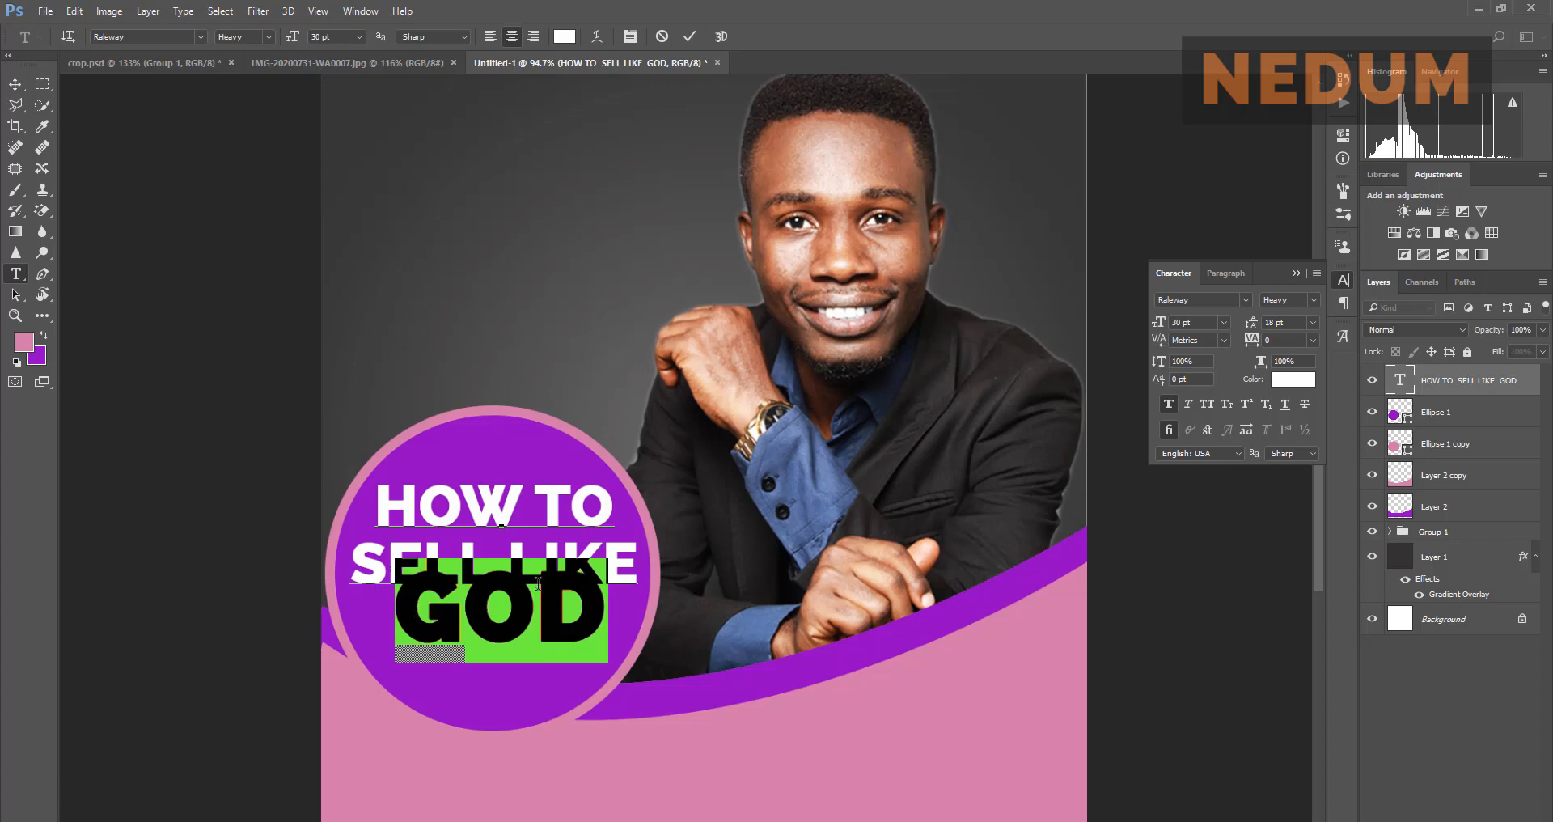
click(1311, 326)
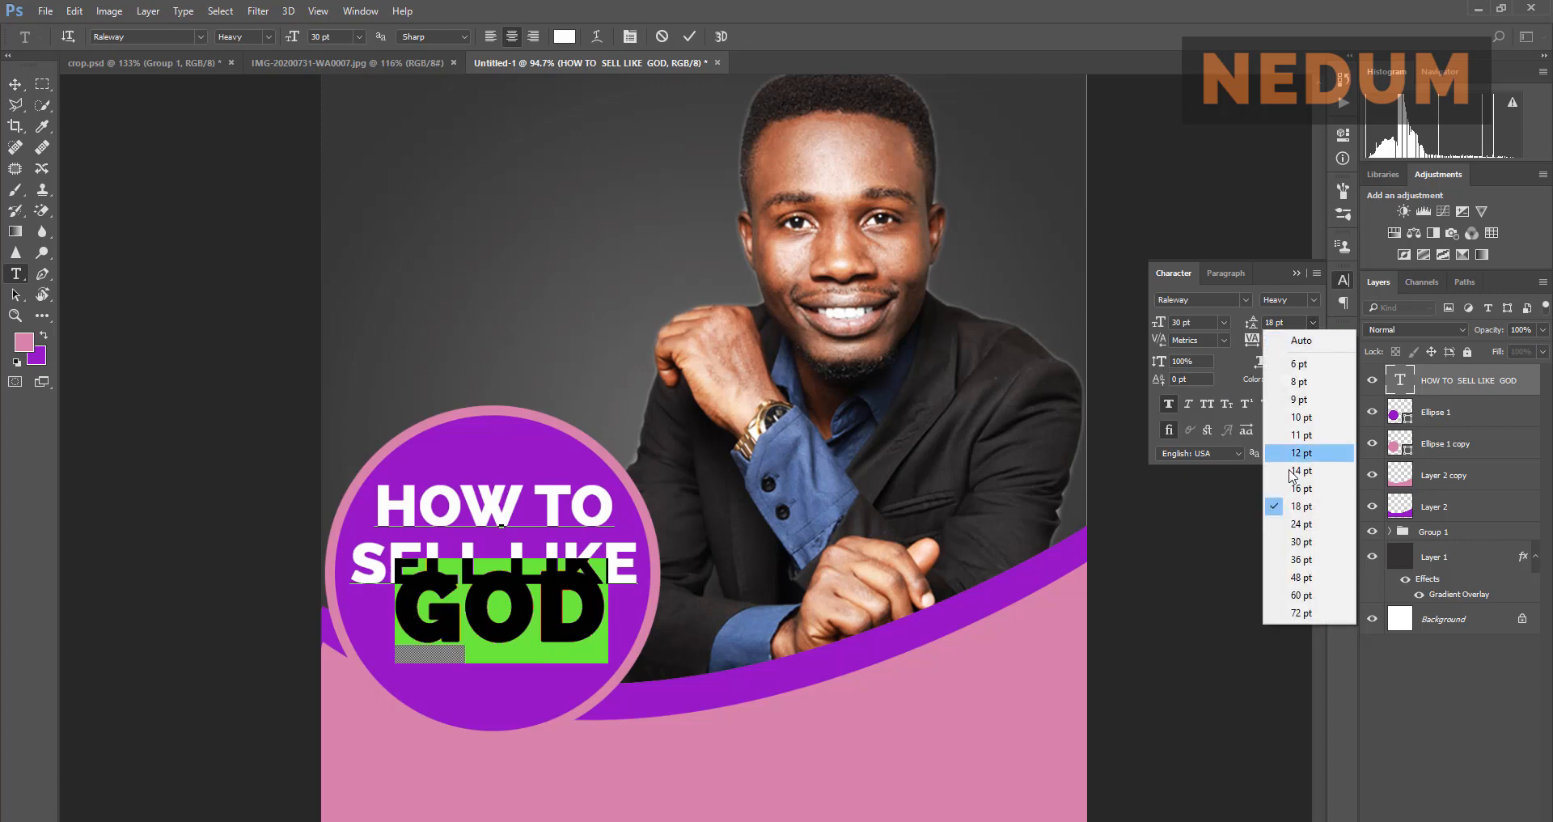
click(1301, 526)
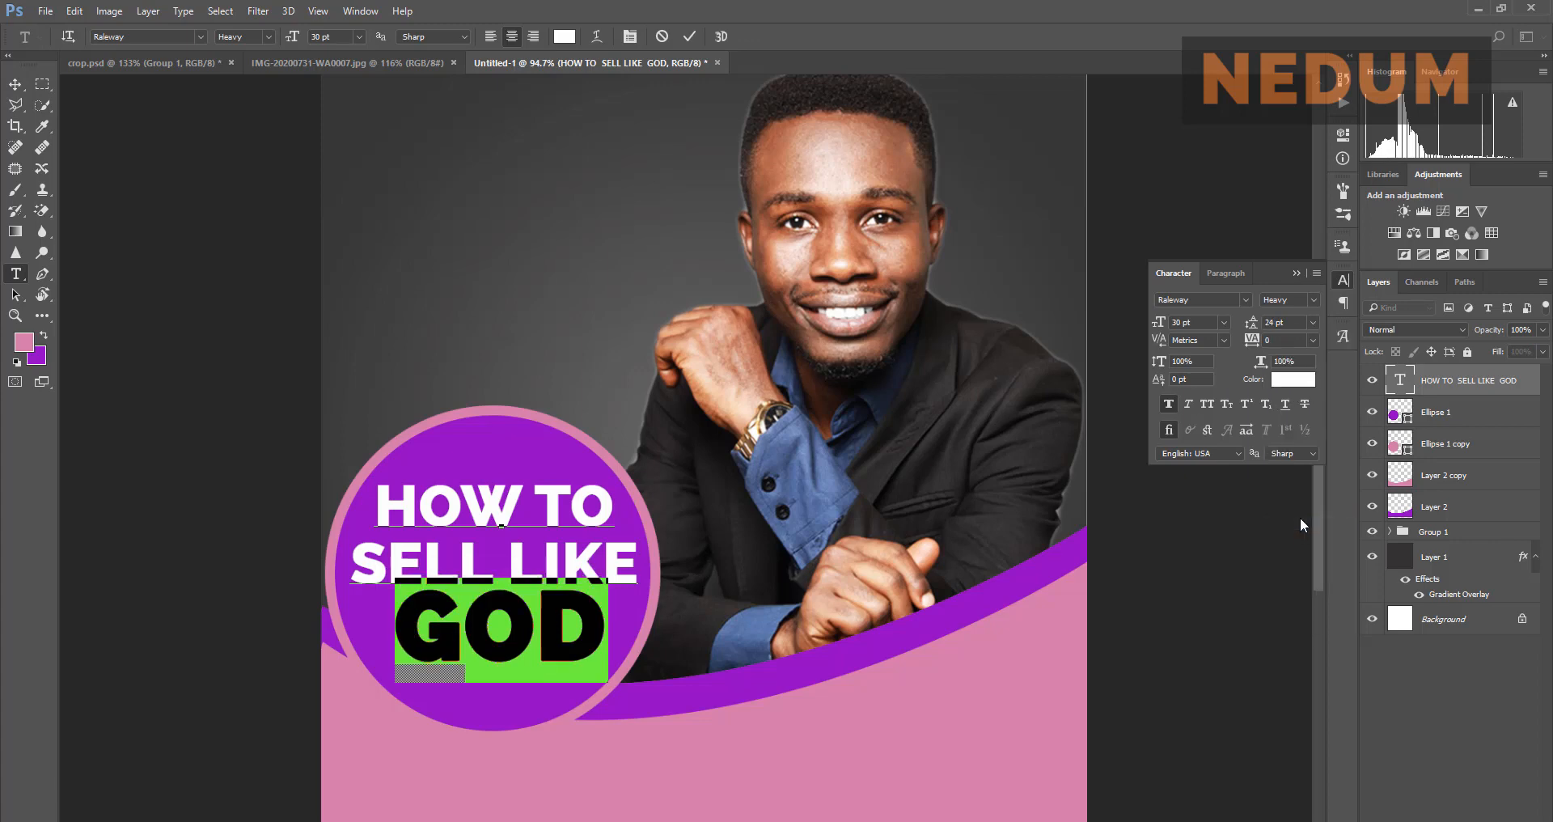
double_click(1270, 322)
text(28)
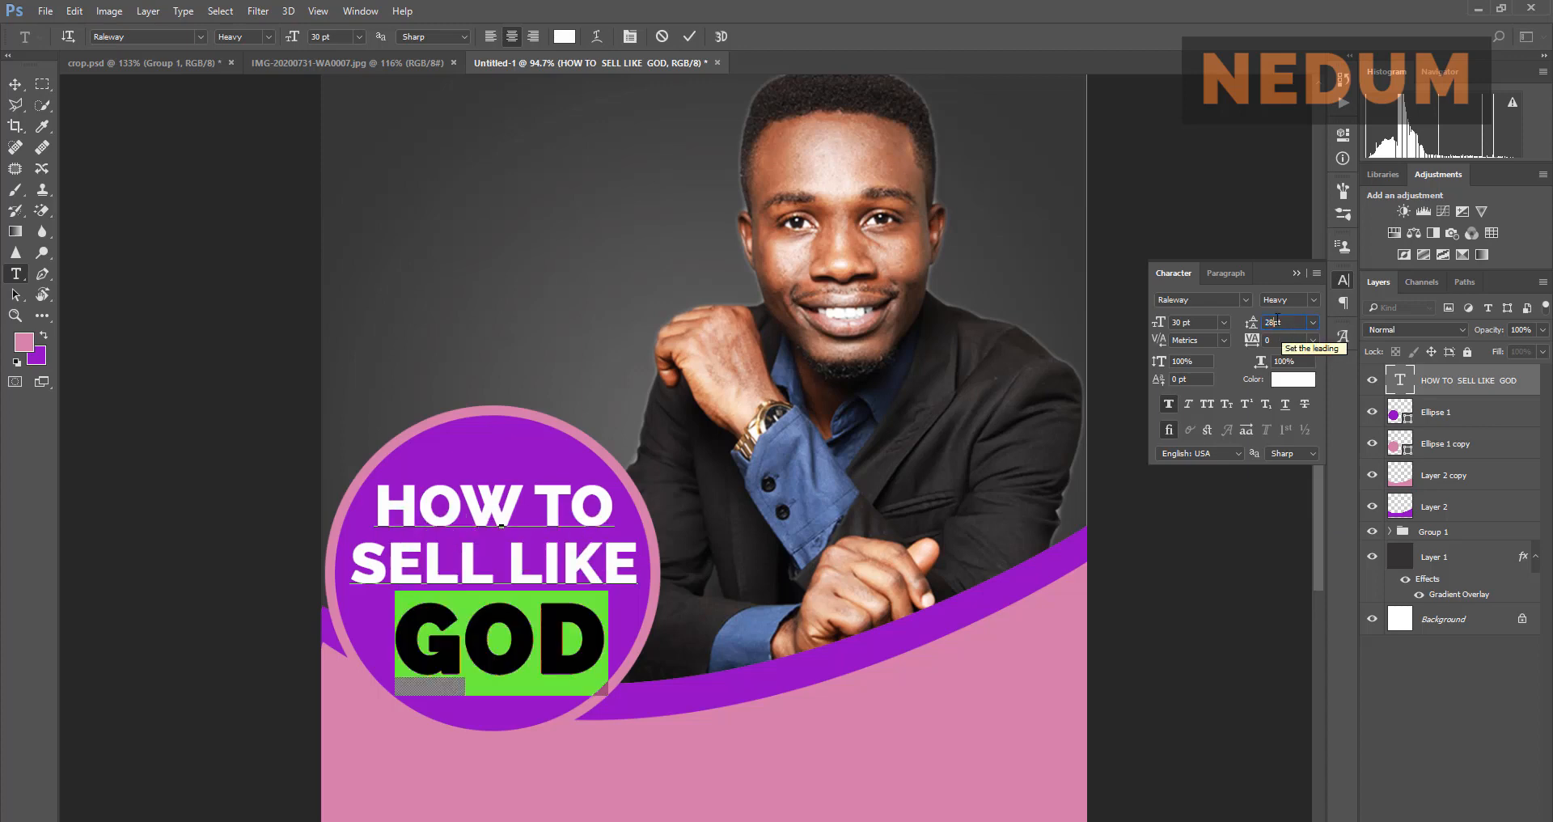
double_click(1268, 322)
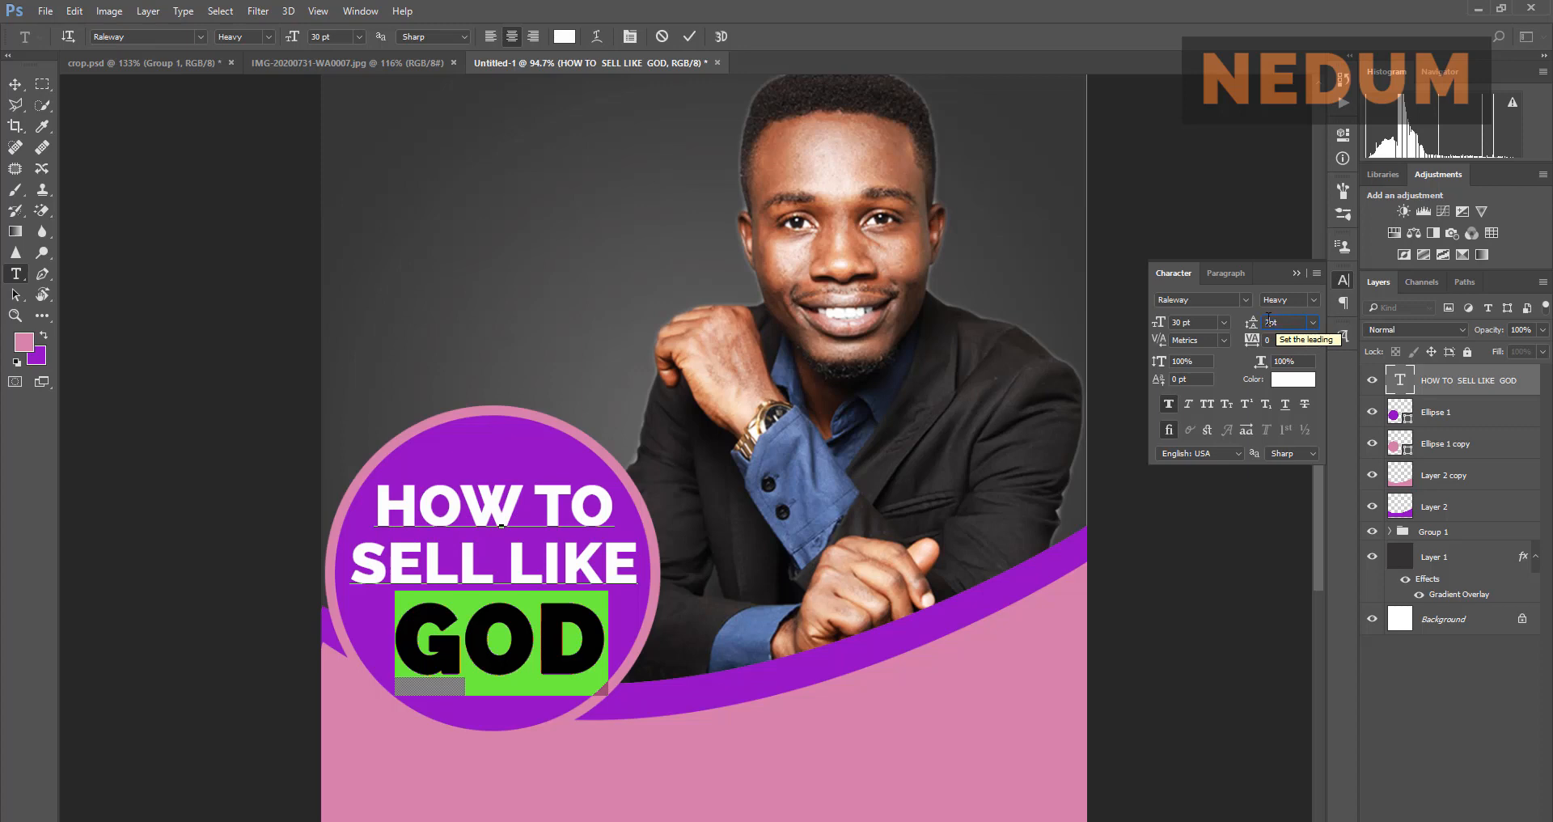
text(26)
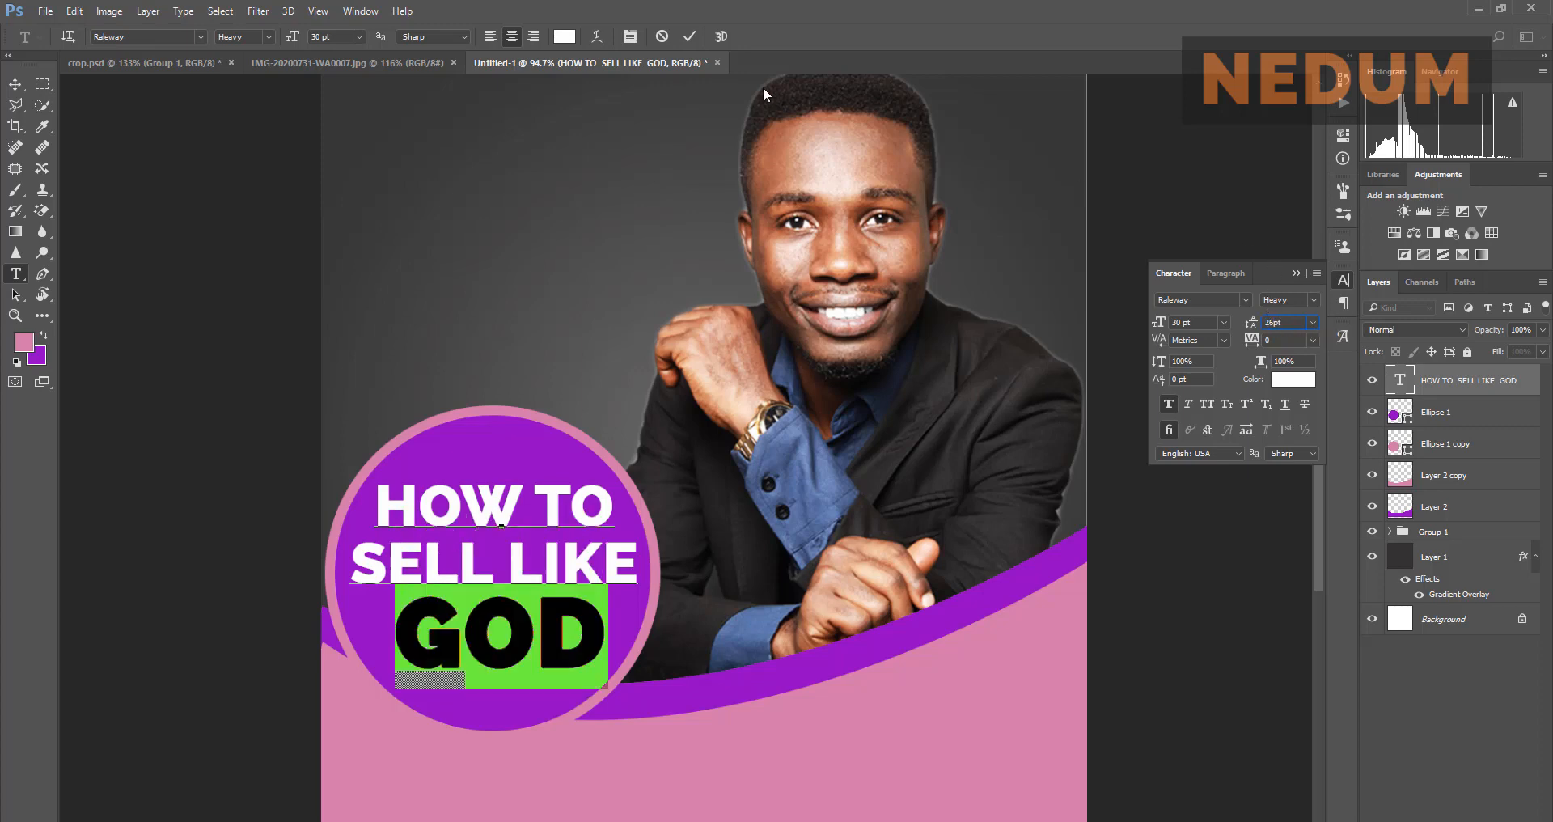
click(688, 37)
Step: Compare the resized headline against the reference Instagram flyer
key(v)
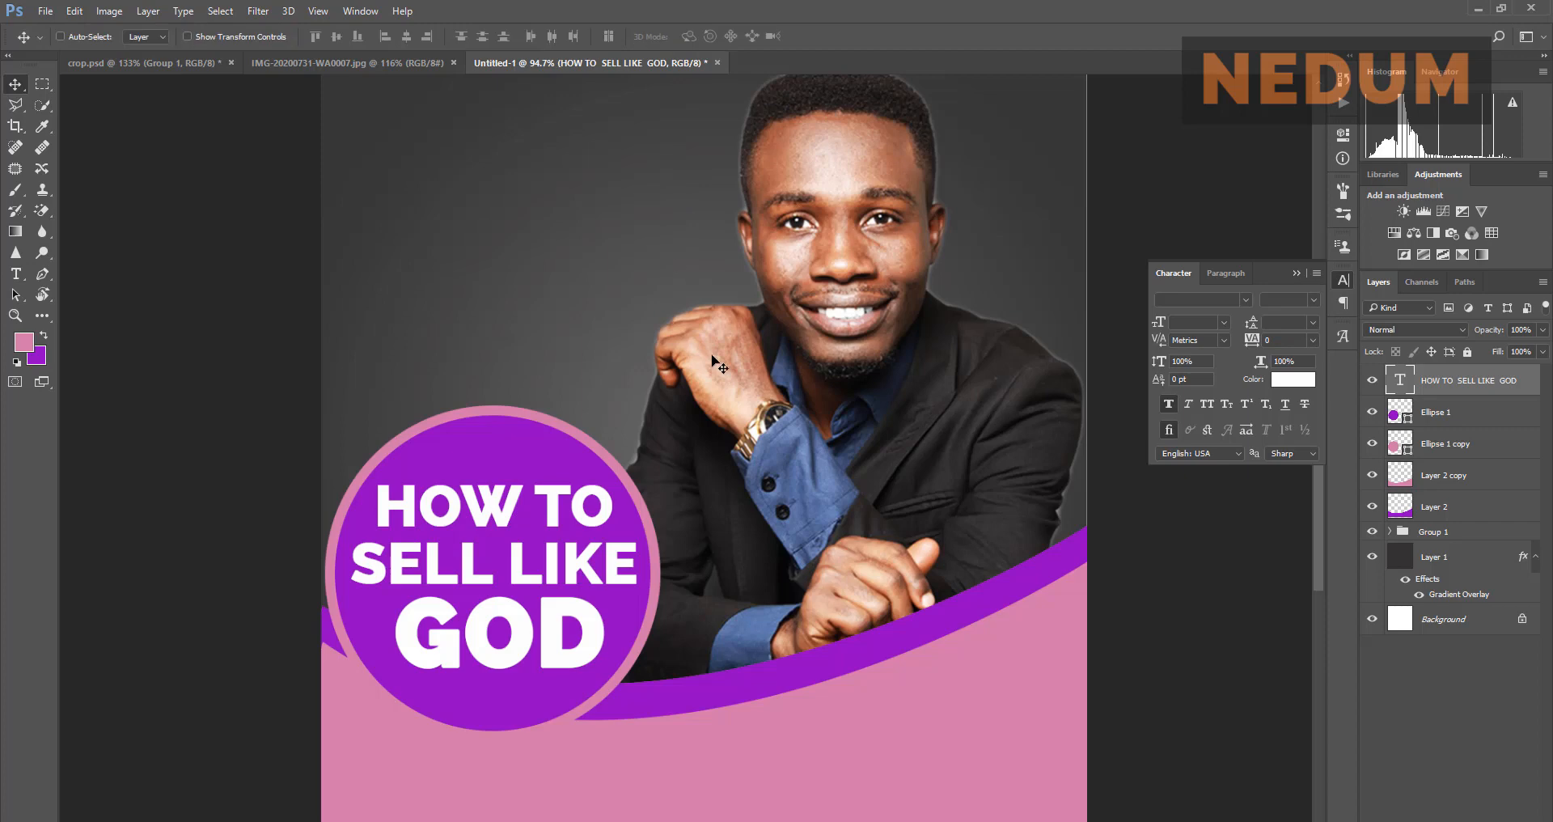
click(393, 66)
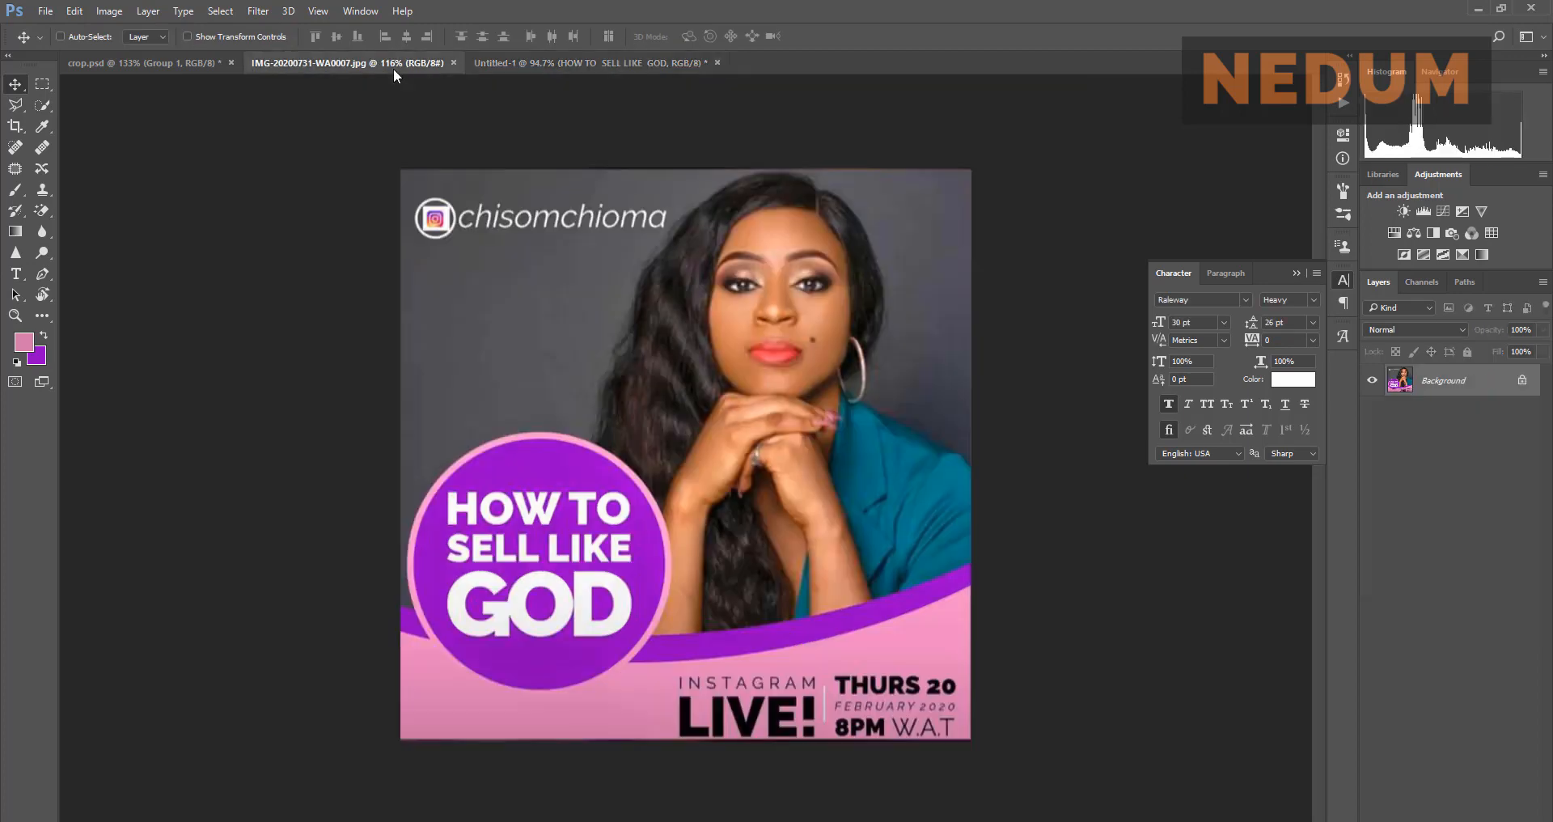
click(549, 63)
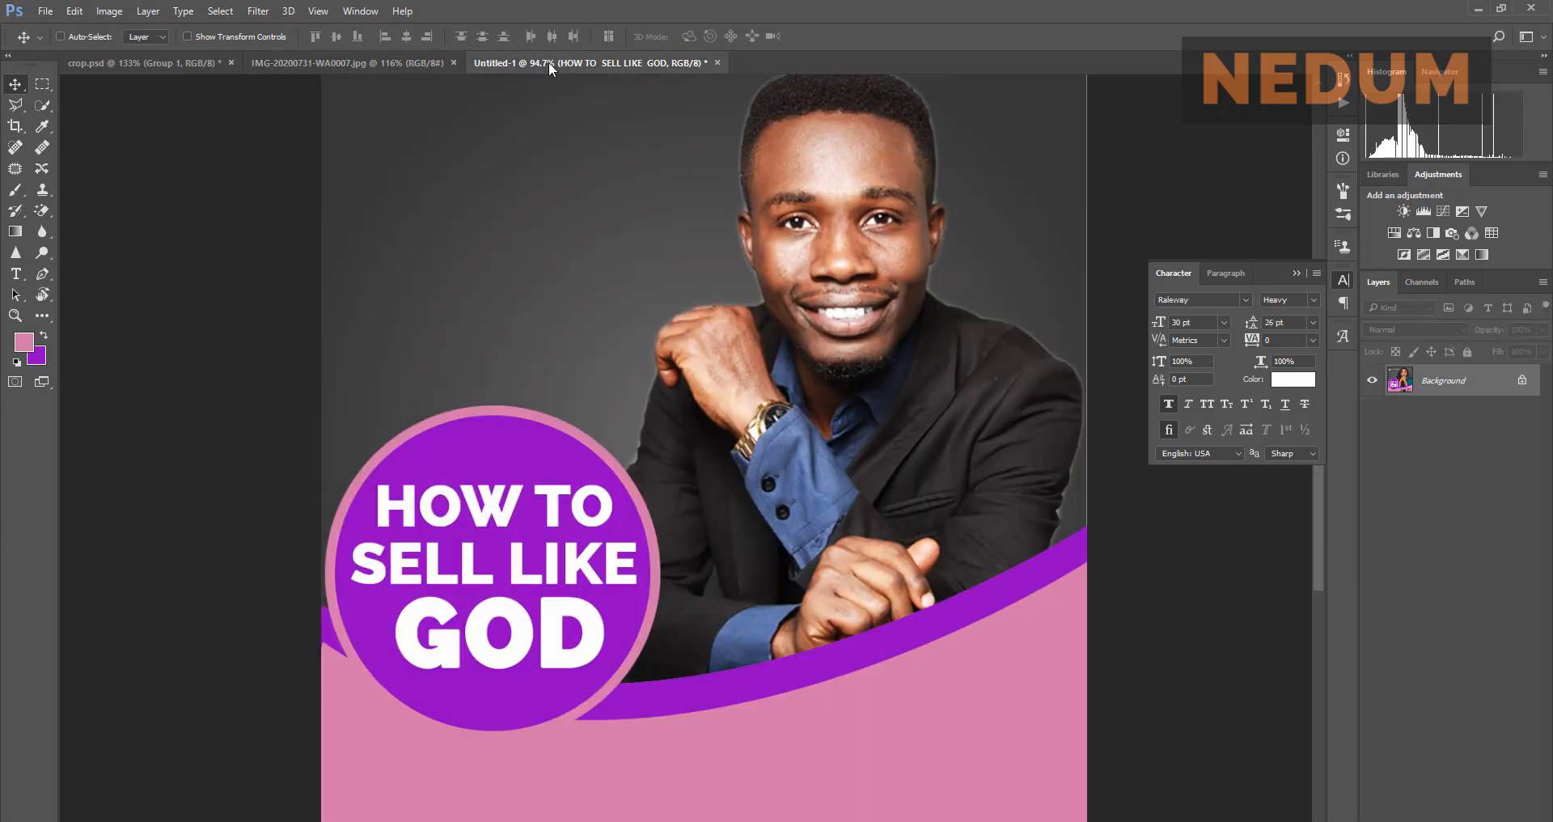
click(357, 56)
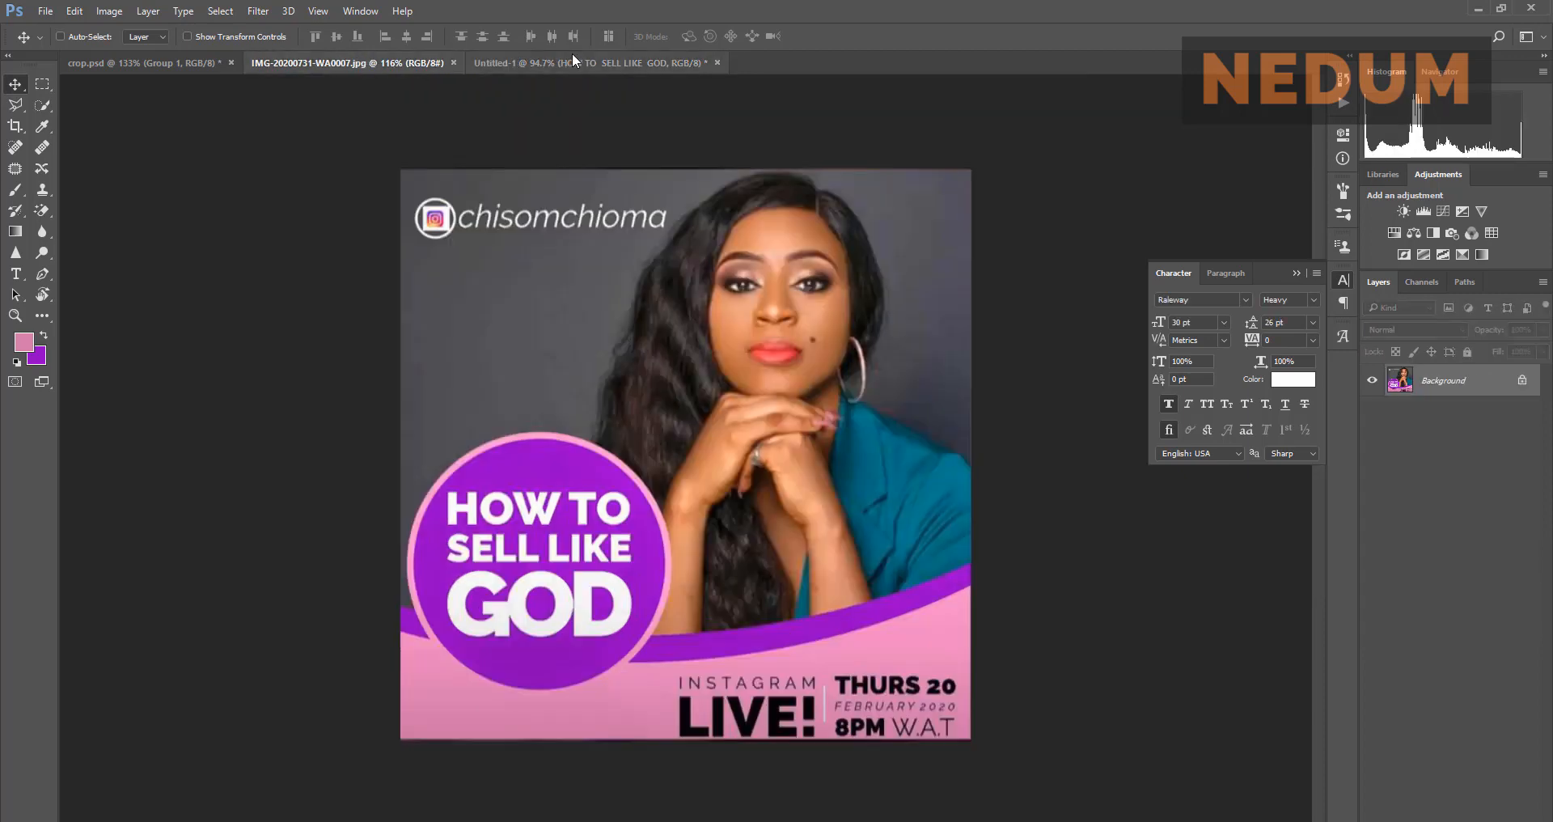
click(572, 56)
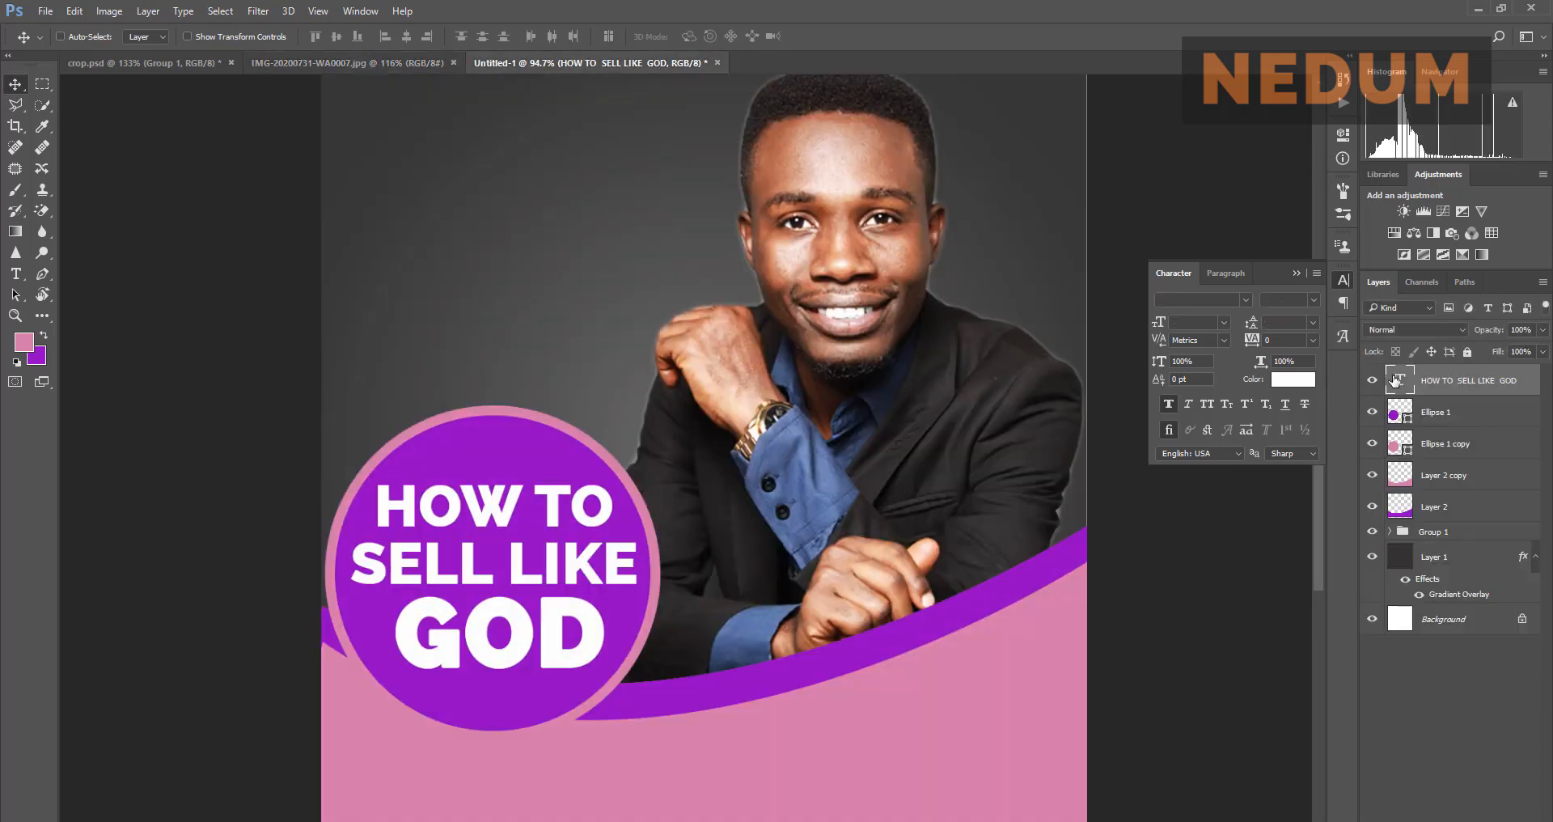
Step: Reselect GOD, switch it to Raleway ExtraBold, commit, and close the Character panel
key(t)
drag(599, 641, 413, 638)
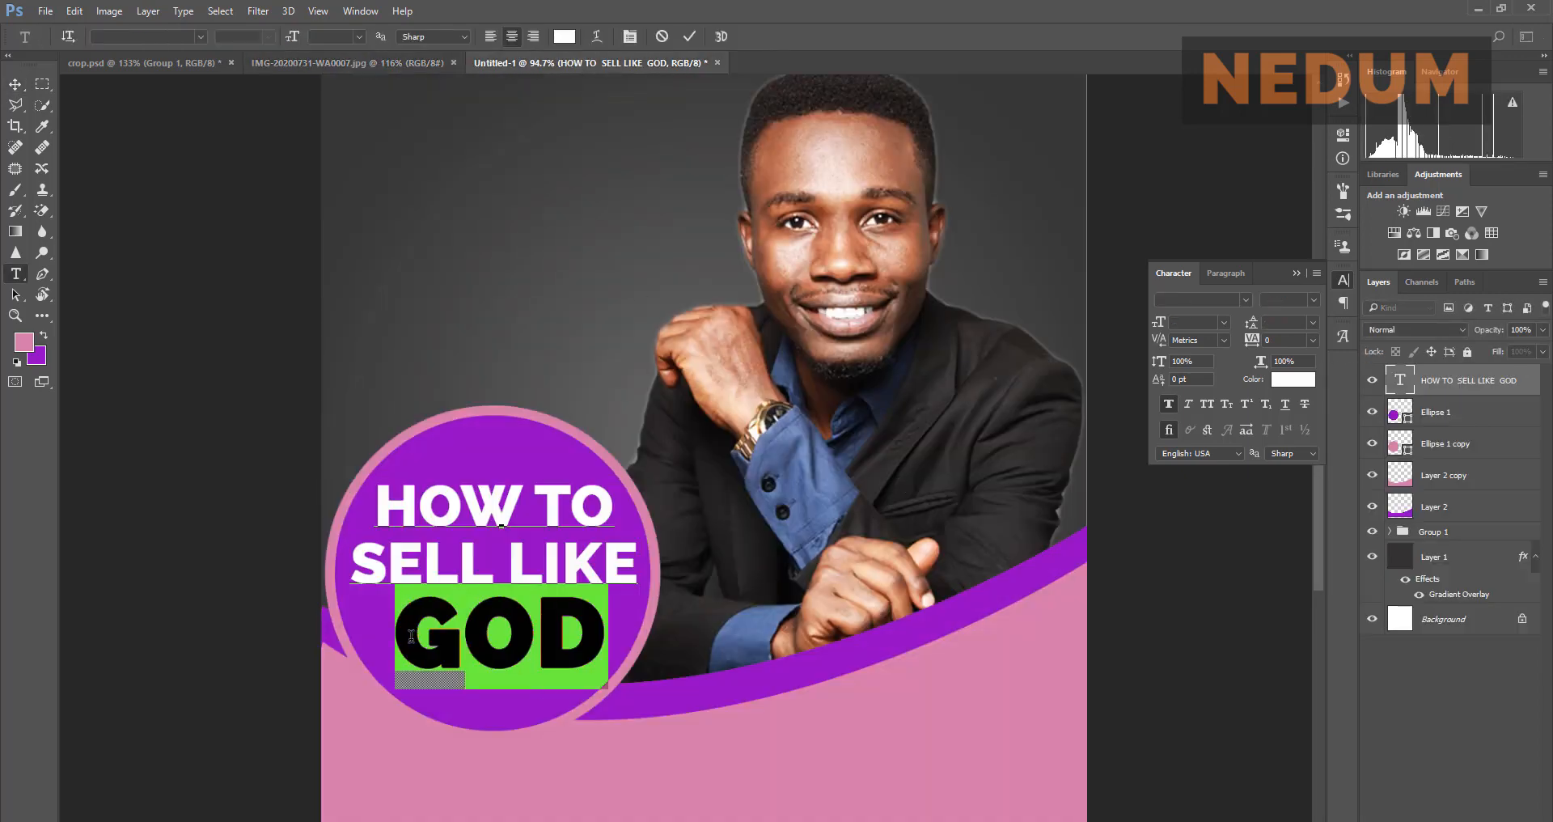
click(1295, 299)
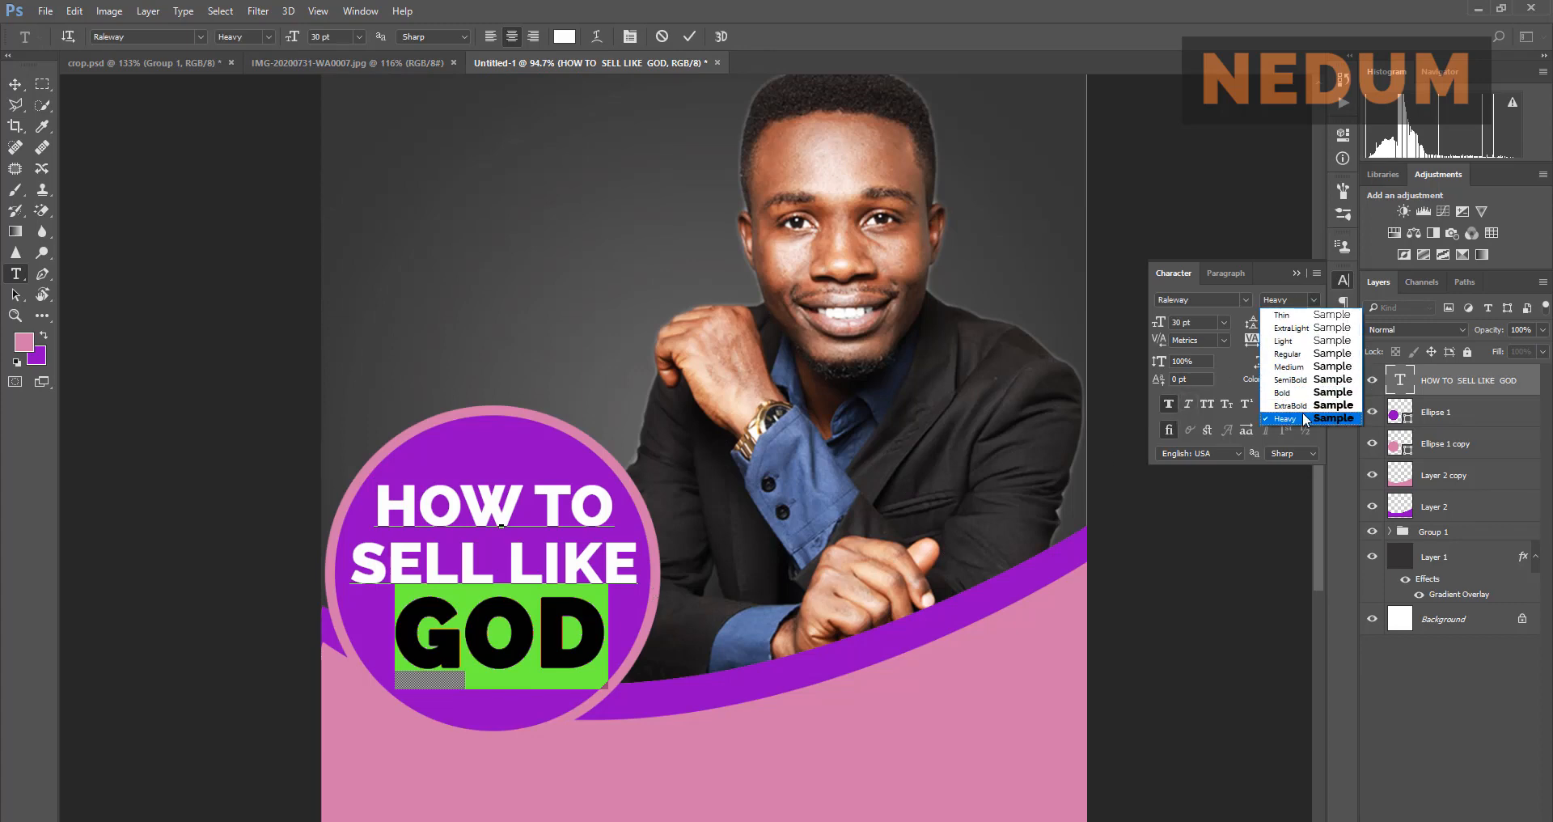
click(1302, 406)
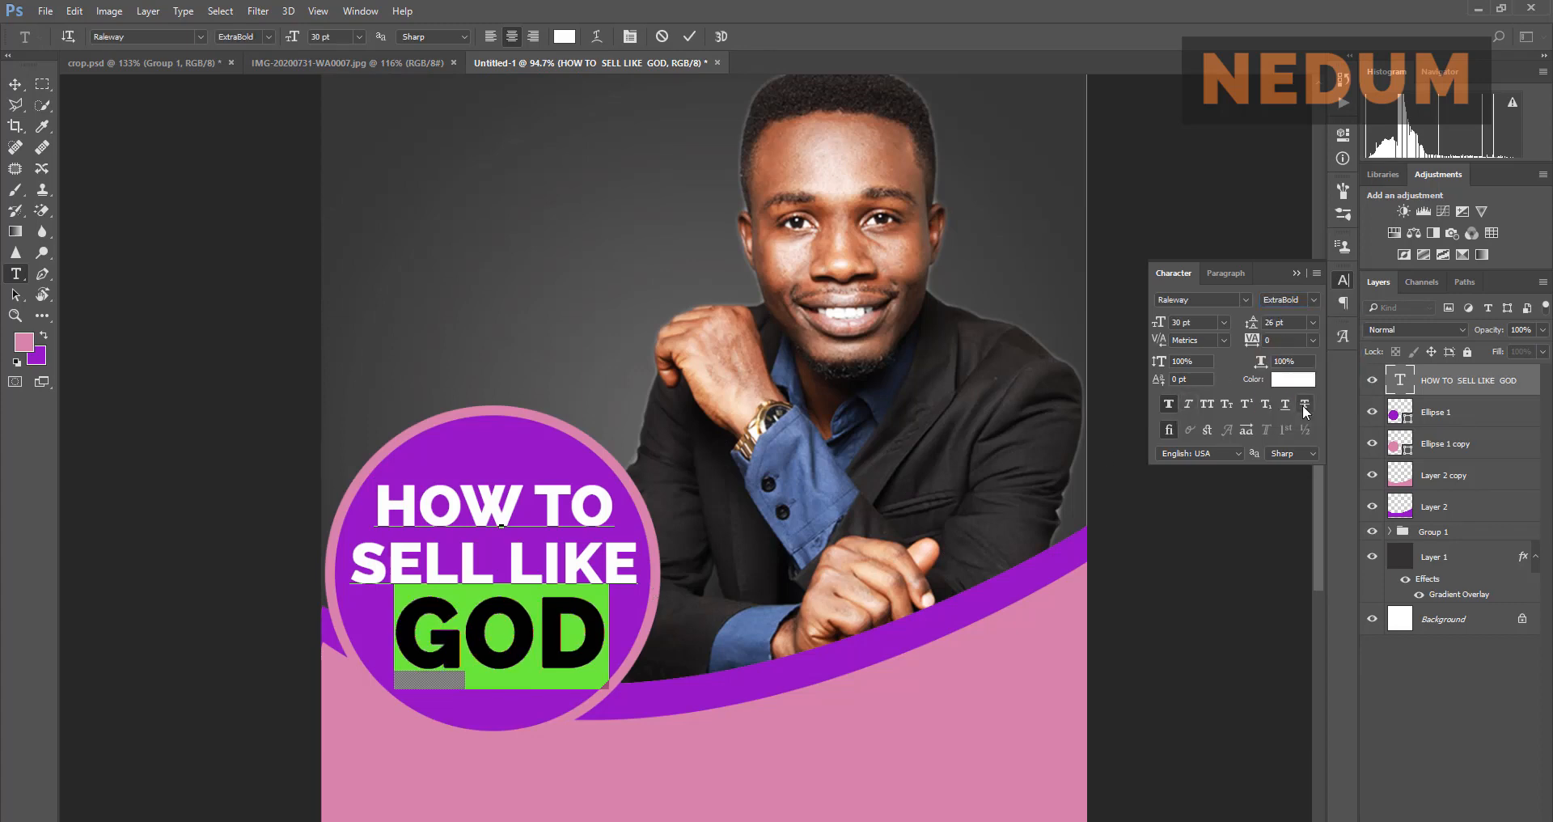
click(690, 37)
key(v)
scroll(621, 354, down, 3)
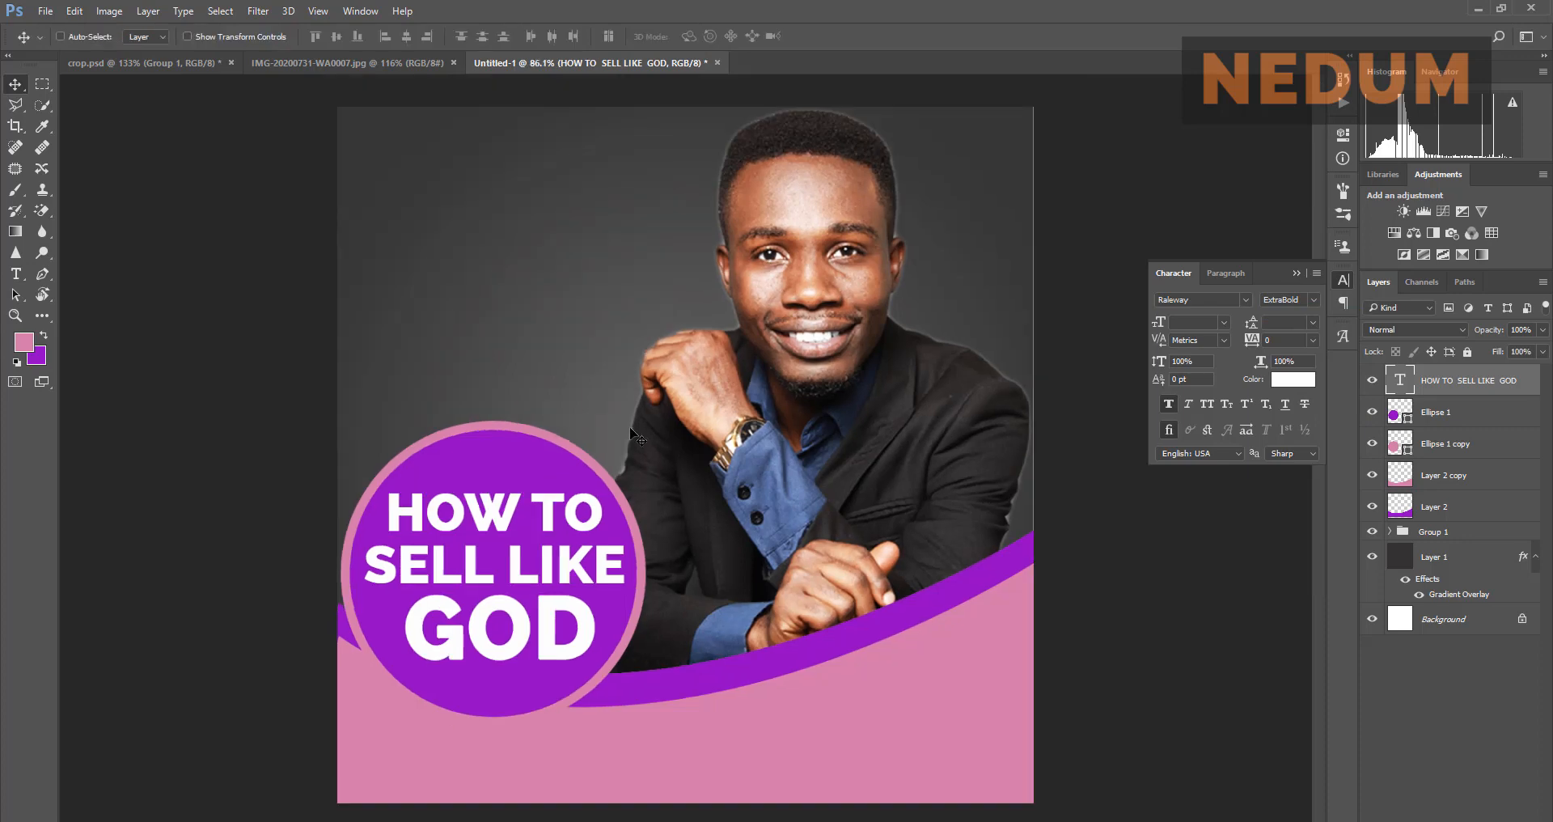
click(387, 69)
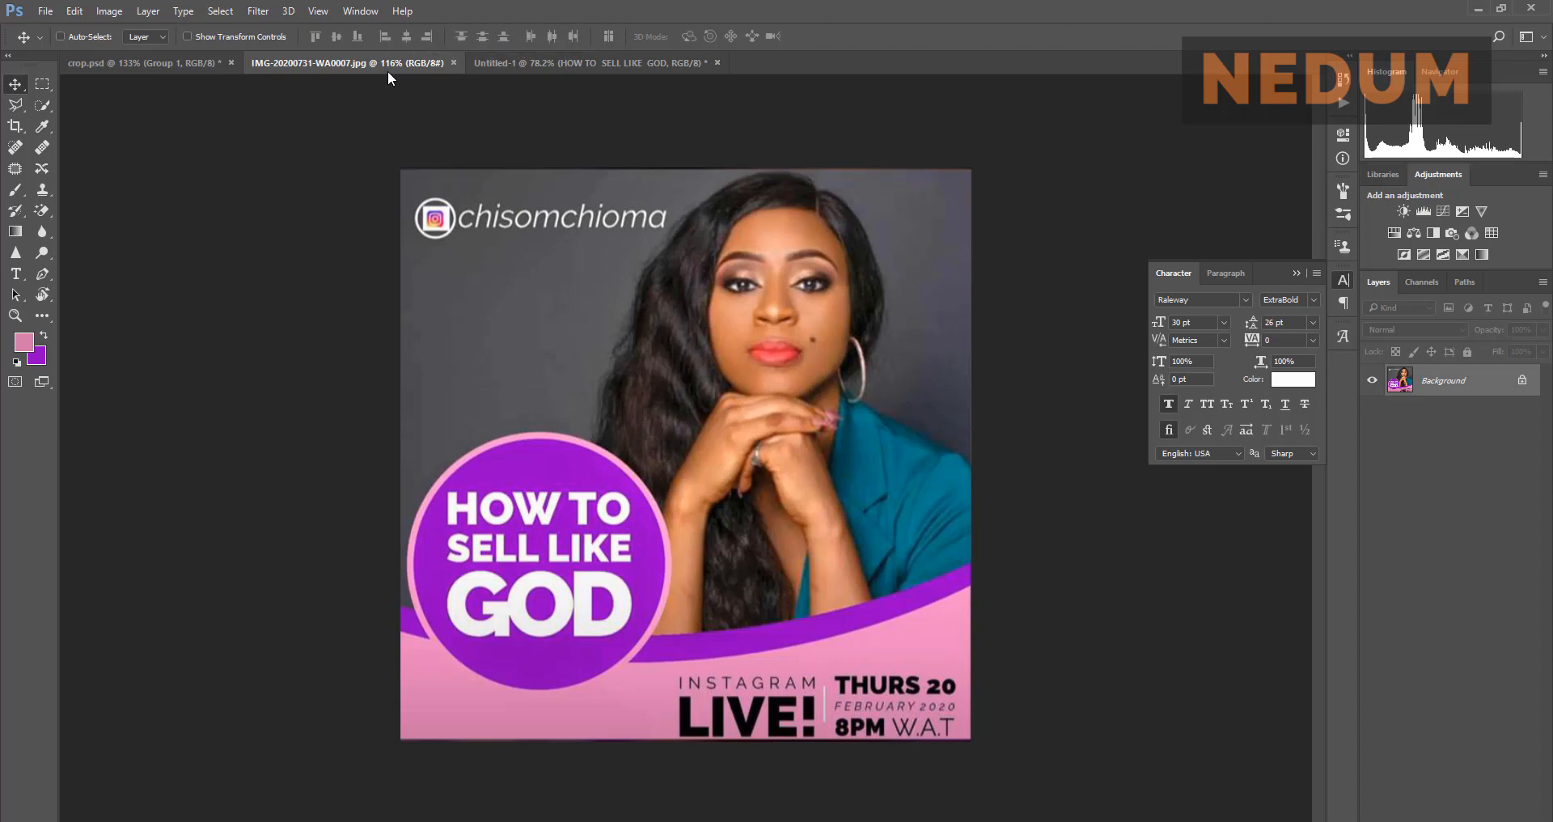
click(1297, 273)
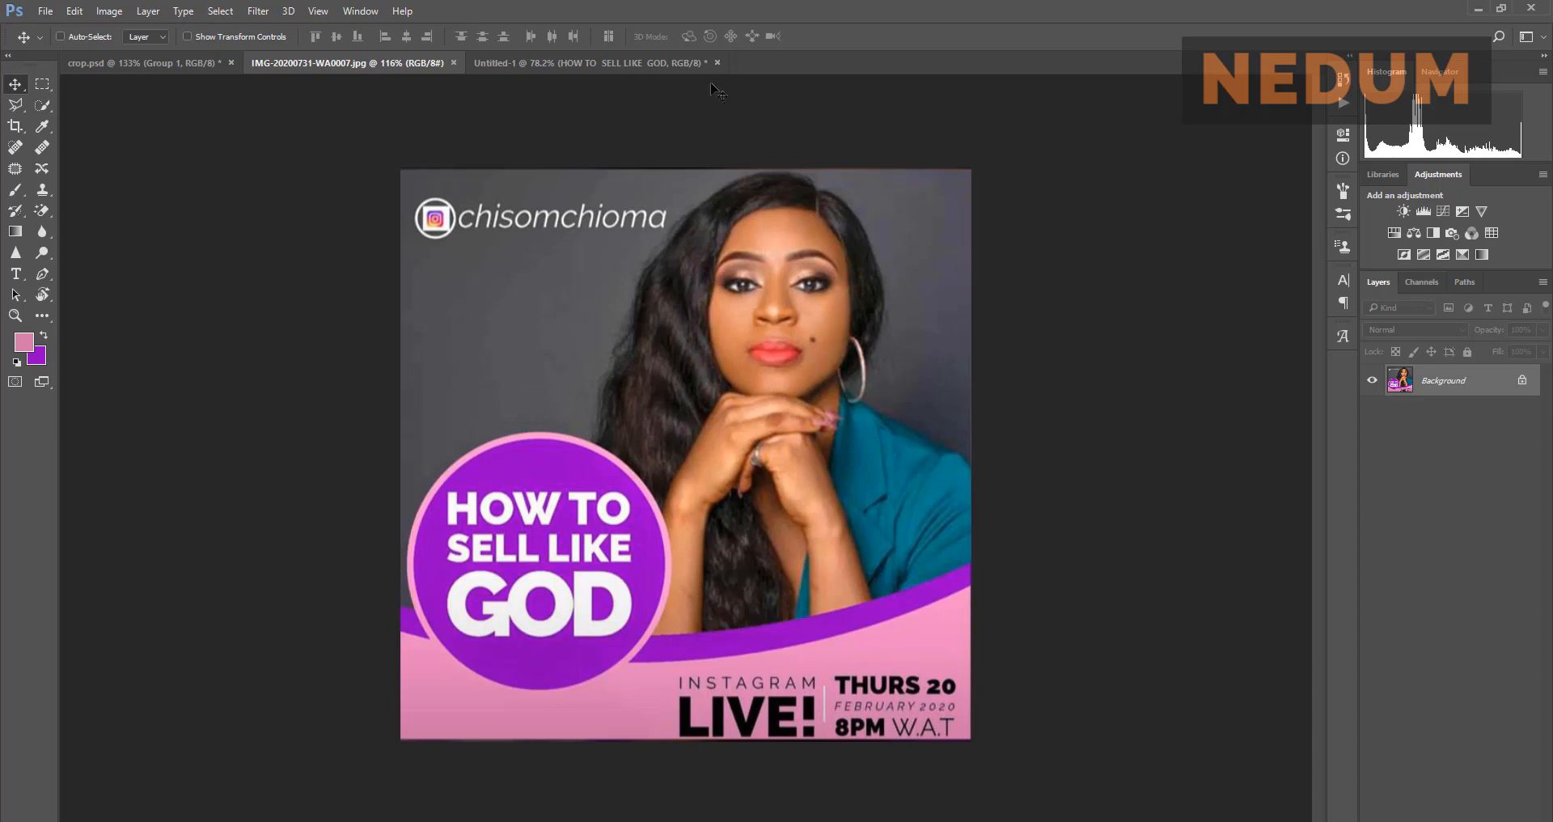
click(643, 60)
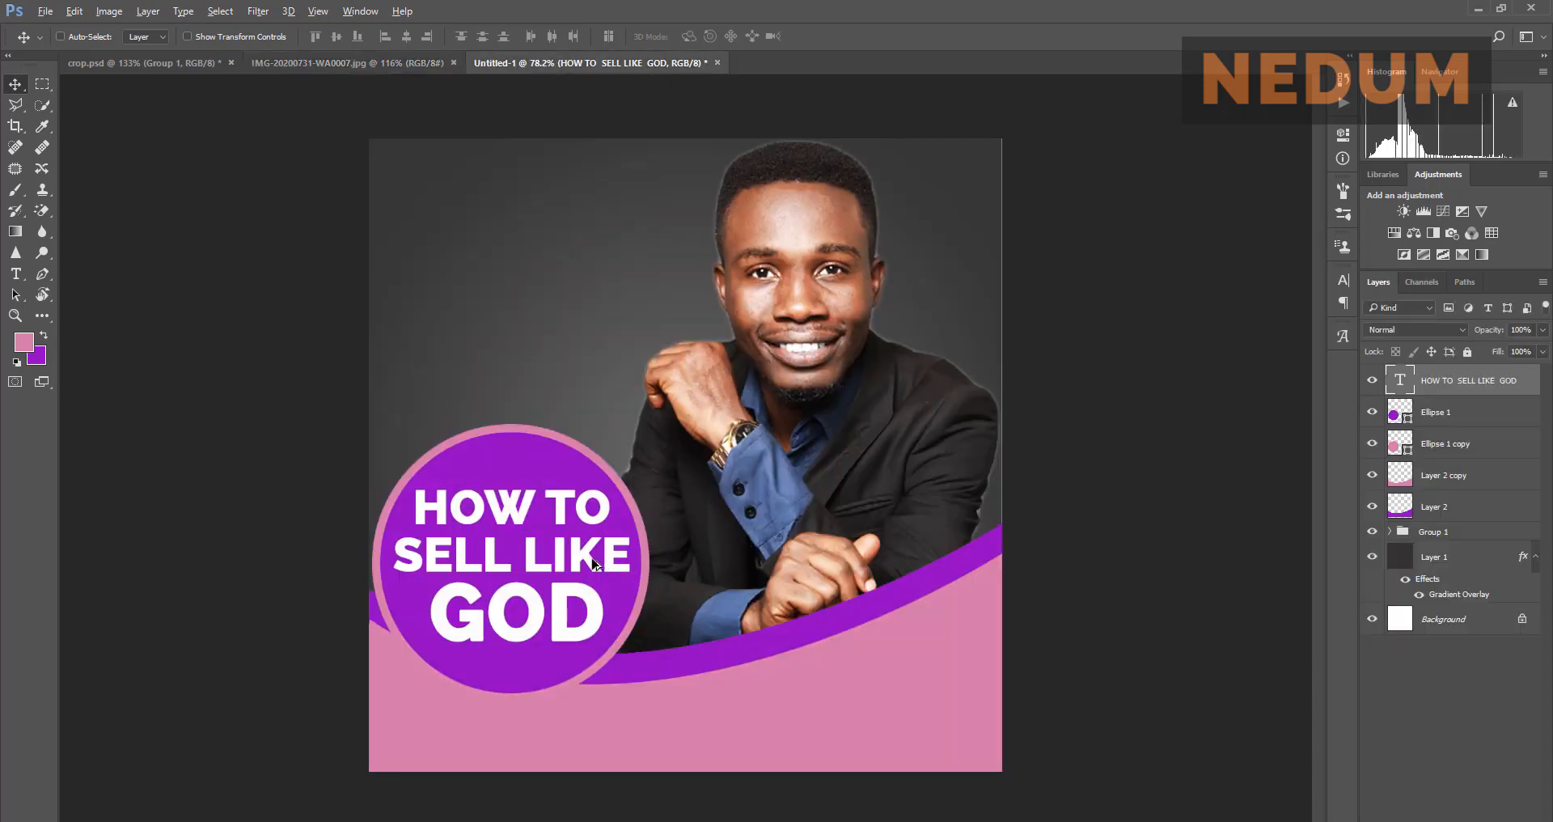
Step: Duplicate the headline text layer down onto the pink band below the circle
drag(740, 532, 962, 699)
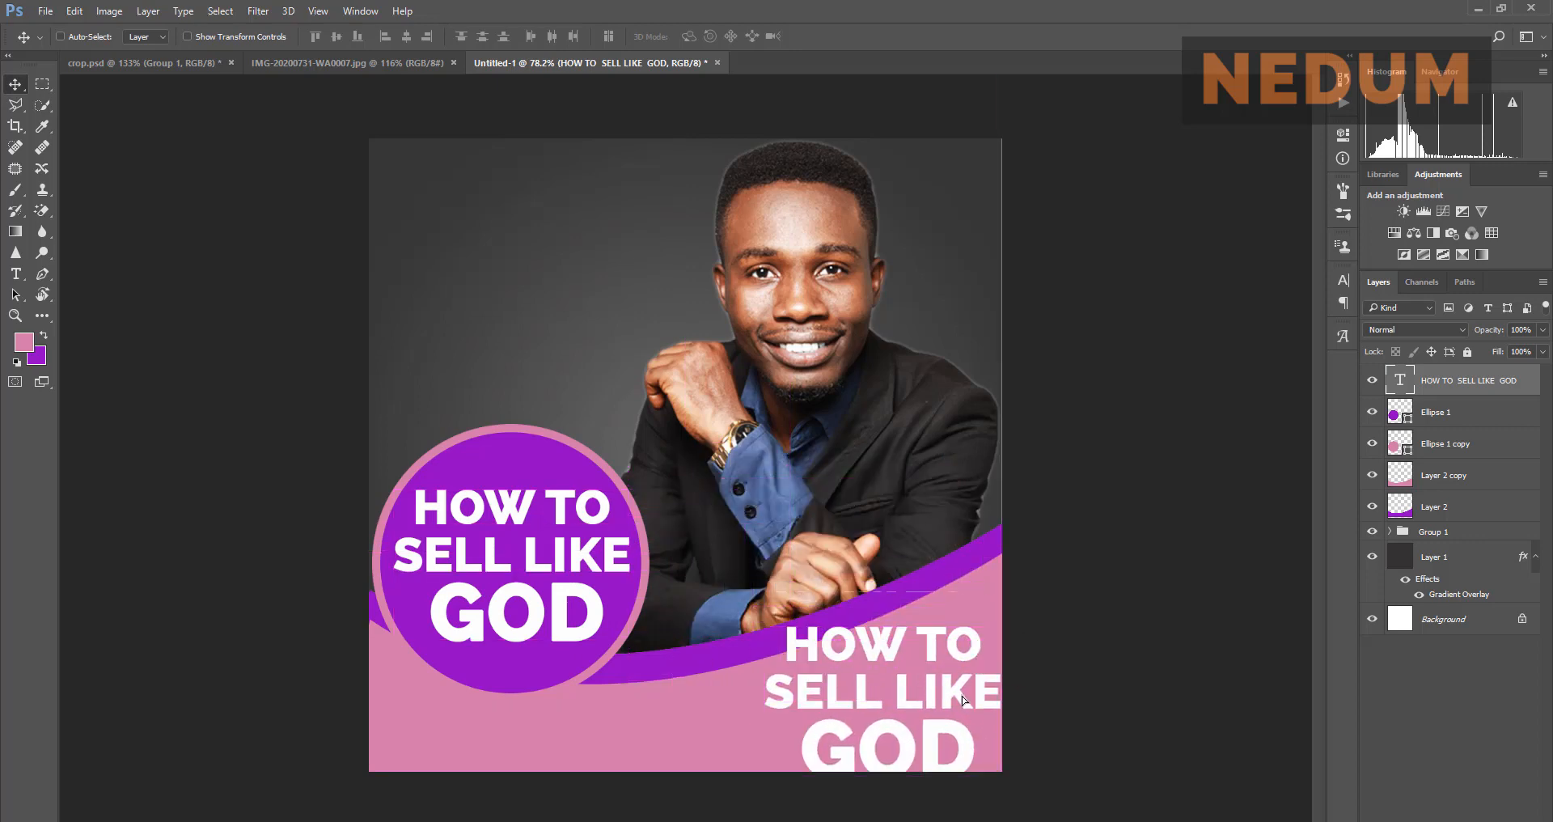
click(381, 69)
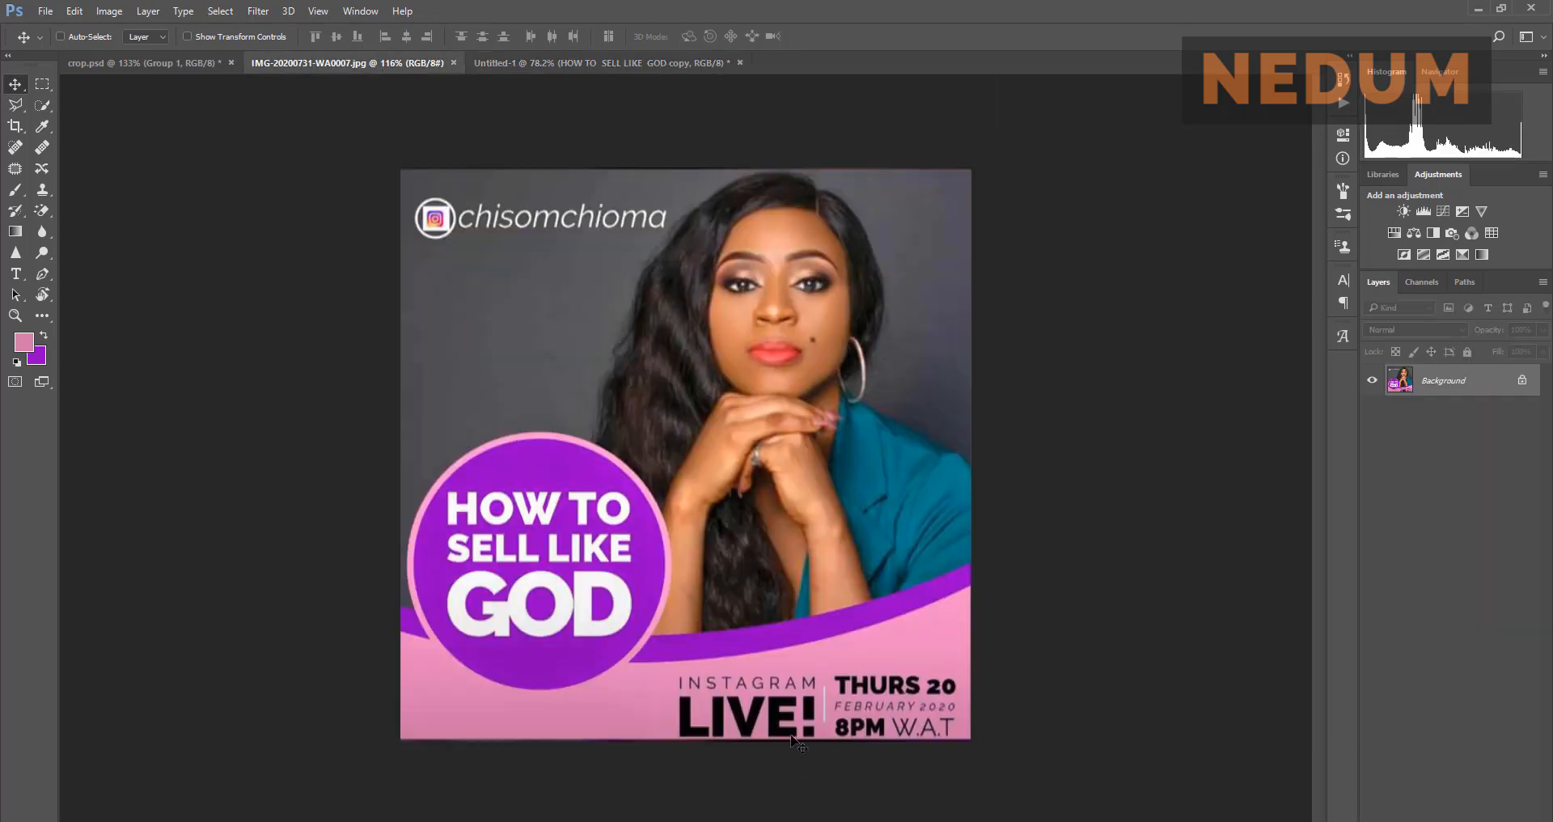
click(548, 70)
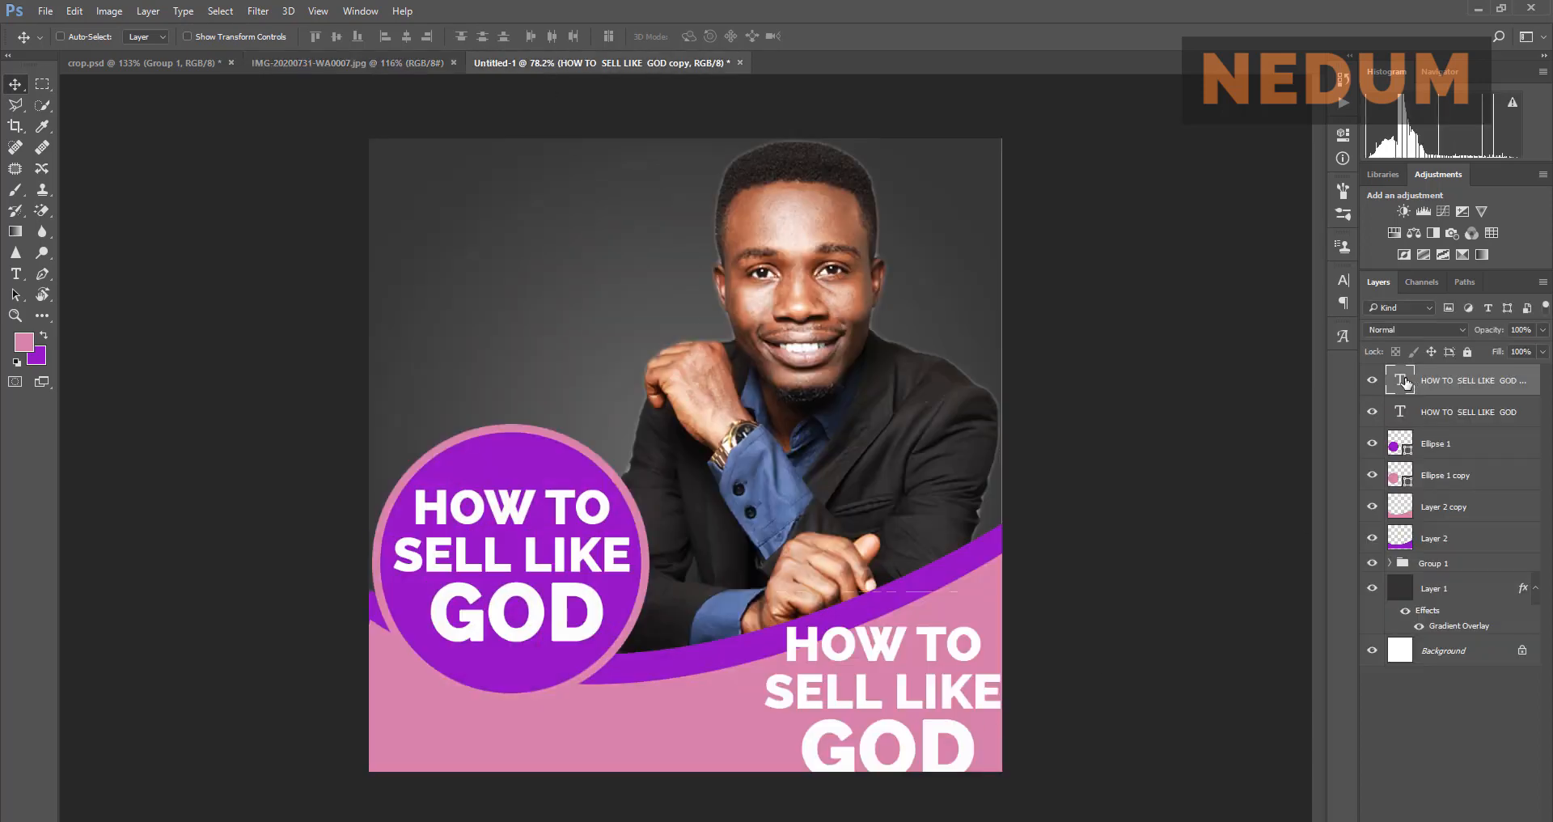
key(t)
key(Return)
click(405, 60)
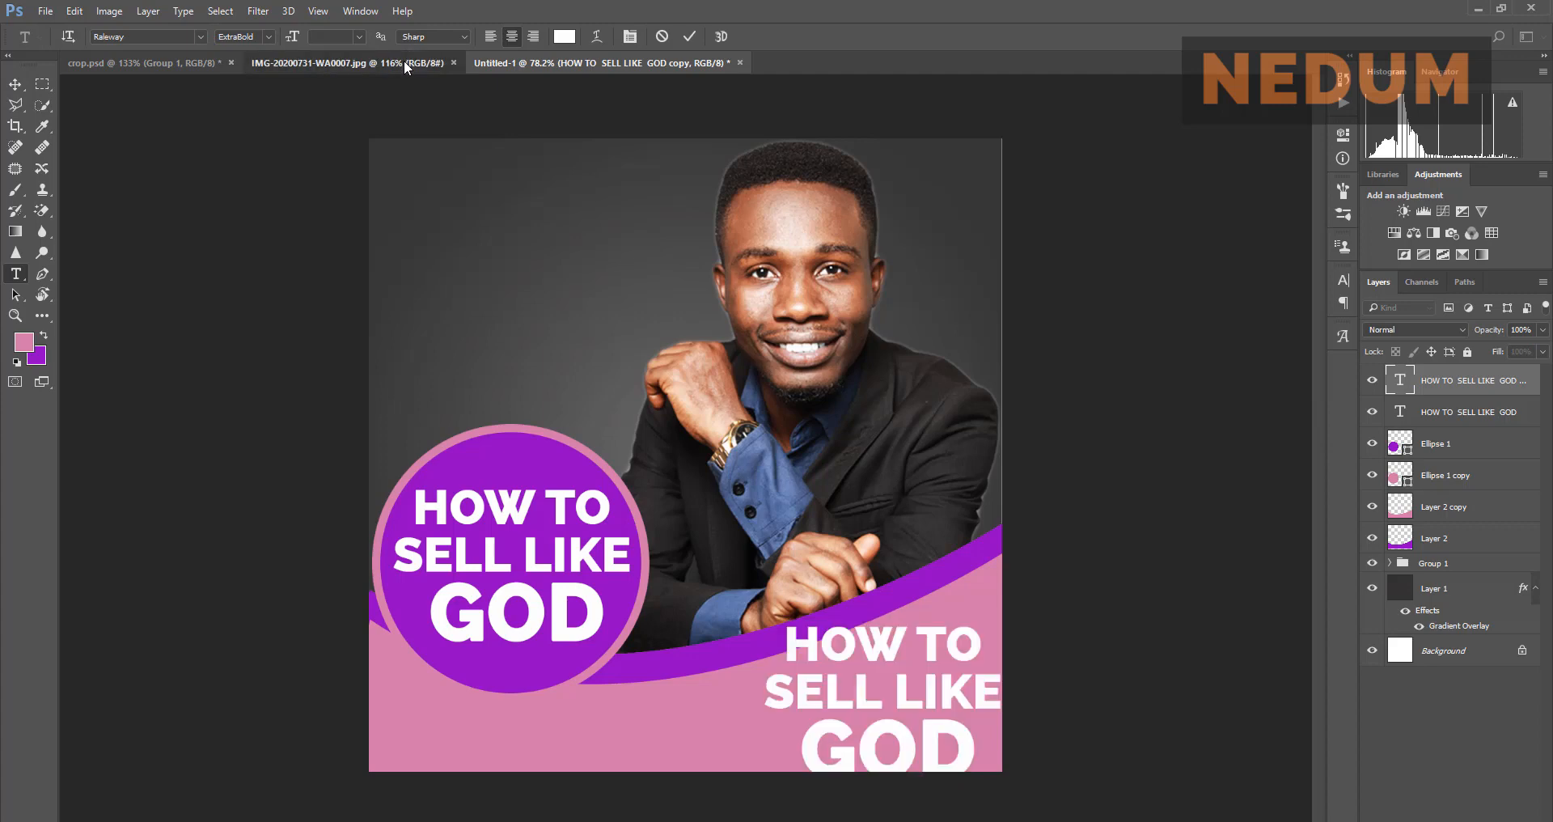
key(v)
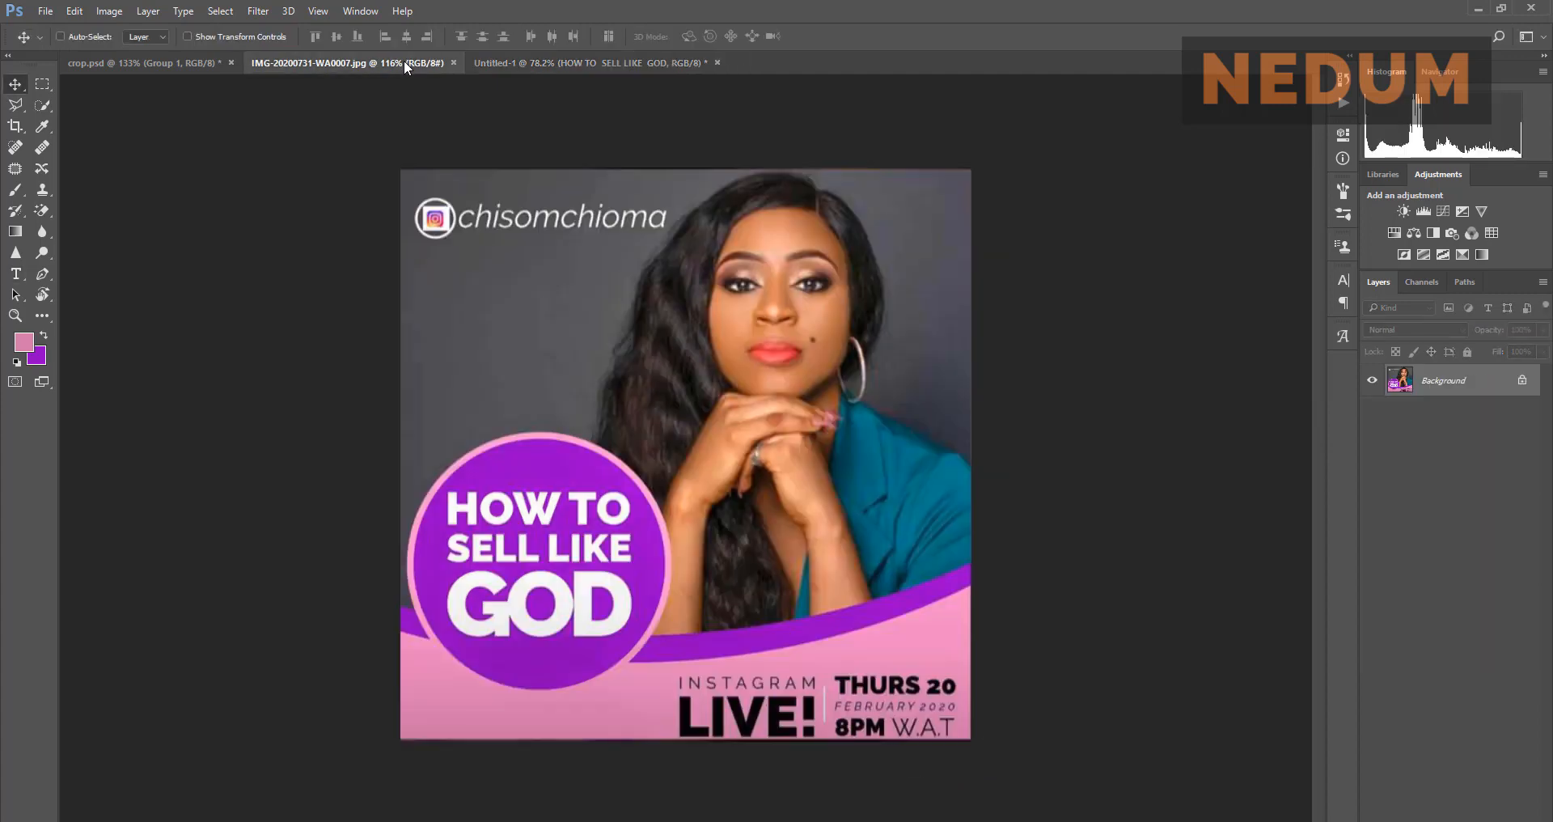
click(525, 63)
Step: Replace the copy's text with INSTAGRAM and move it left and down below the curve
double_click(1399, 380)
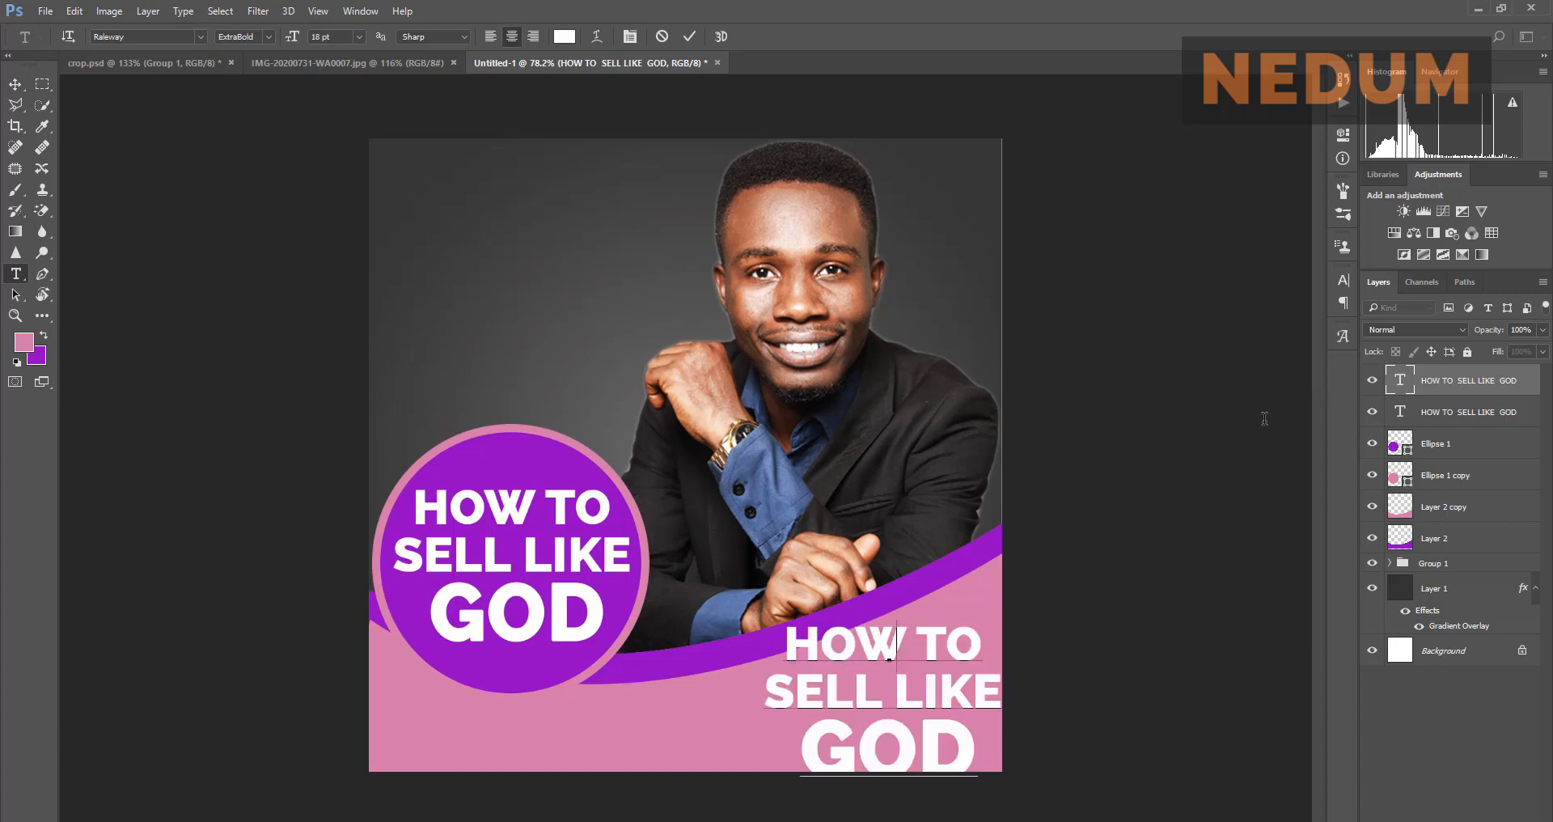
text(INSTAGRAM)
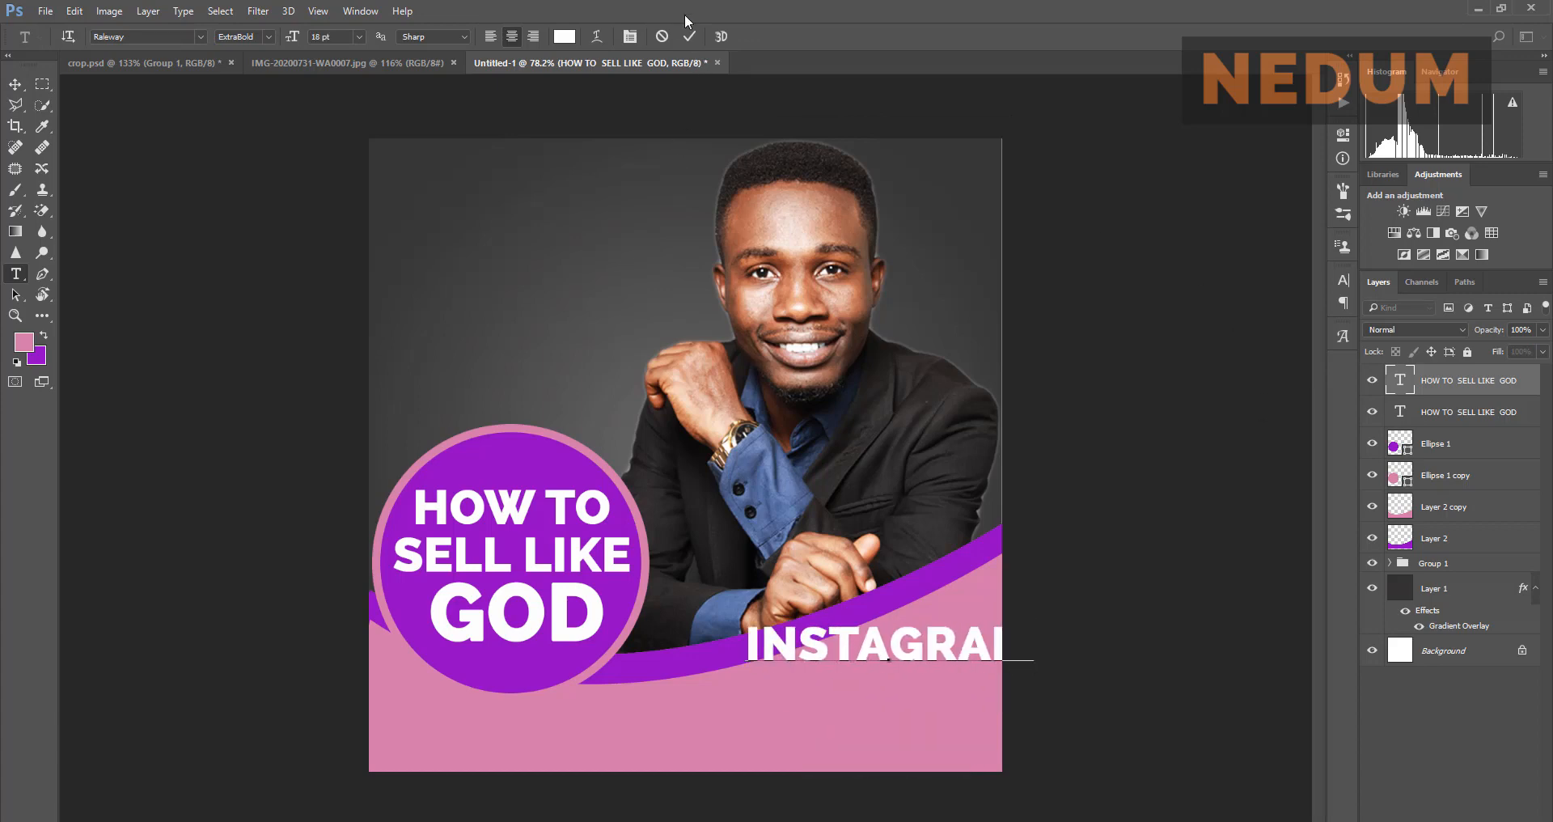
click(686, 44)
key(v)
drag(894, 647, 780, 696)
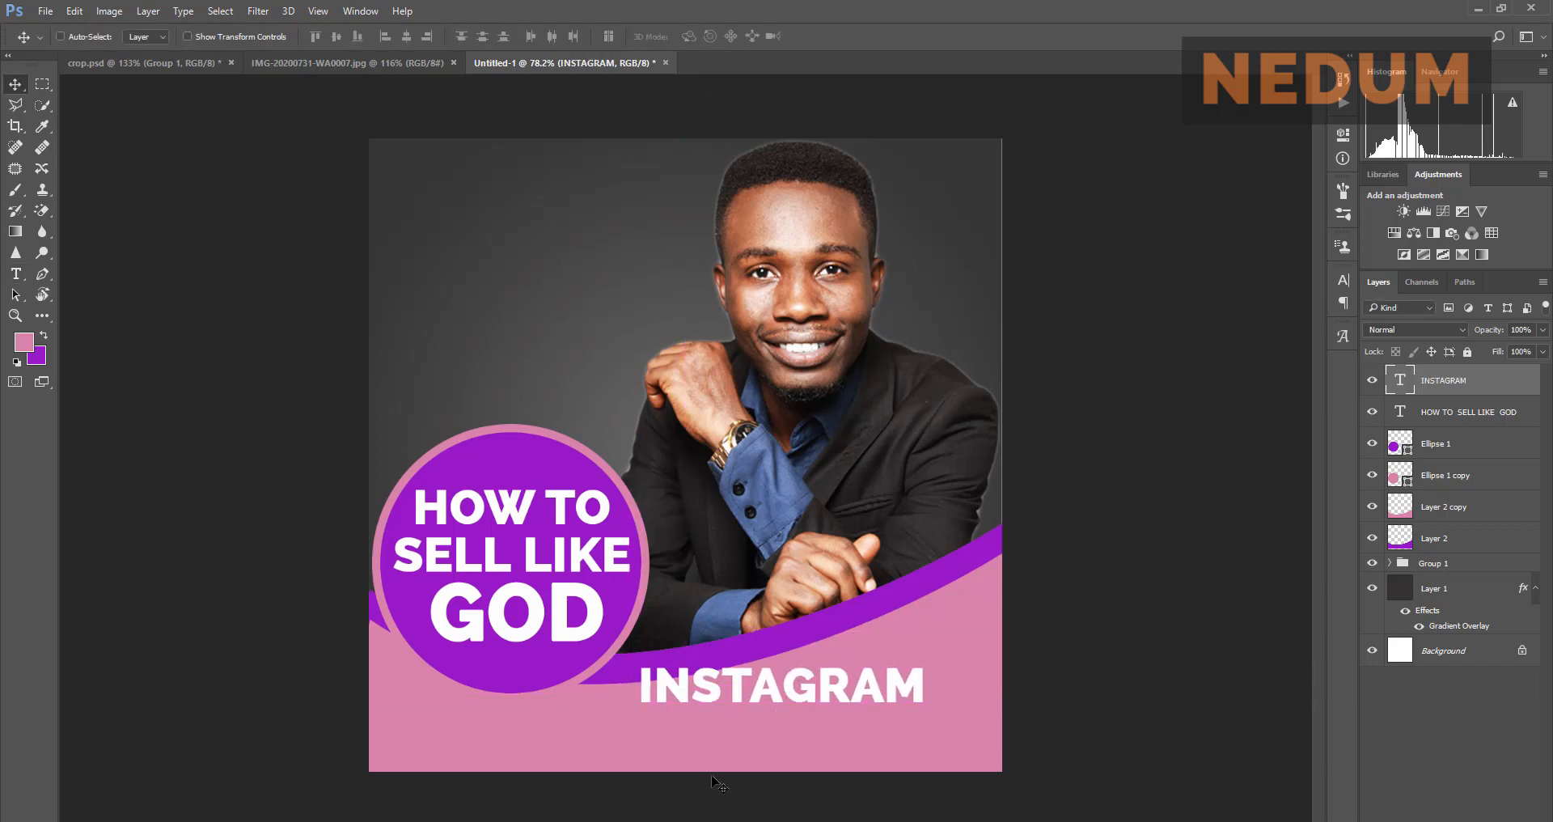
click(376, 65)
click(546, 63)
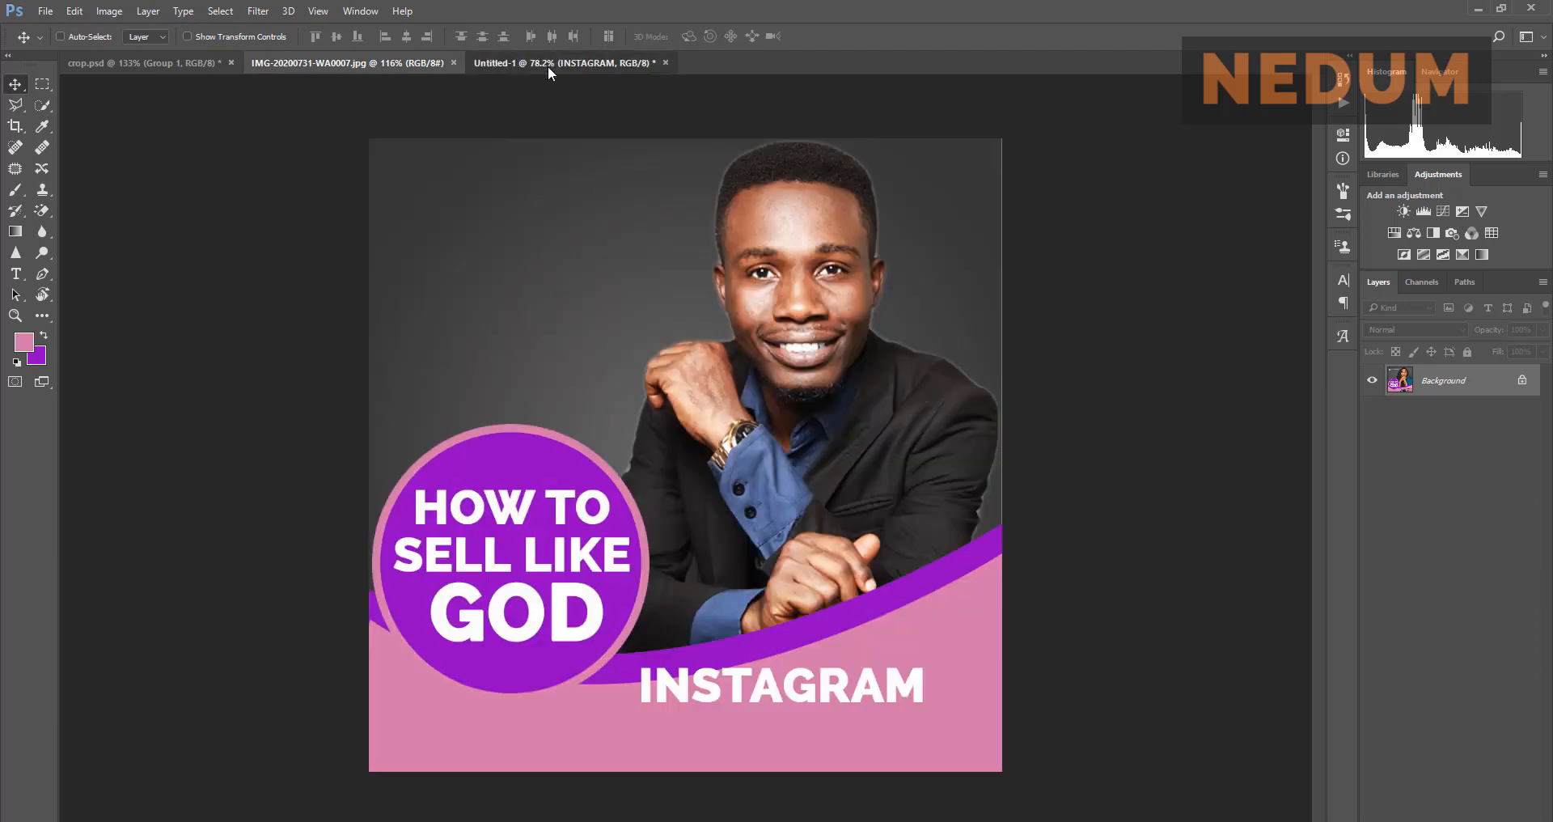
Step: Set INSTAGRAM to Raleway Light, size 11 pt then 8 pt, nudged onto the pink band
click(1352, 277)
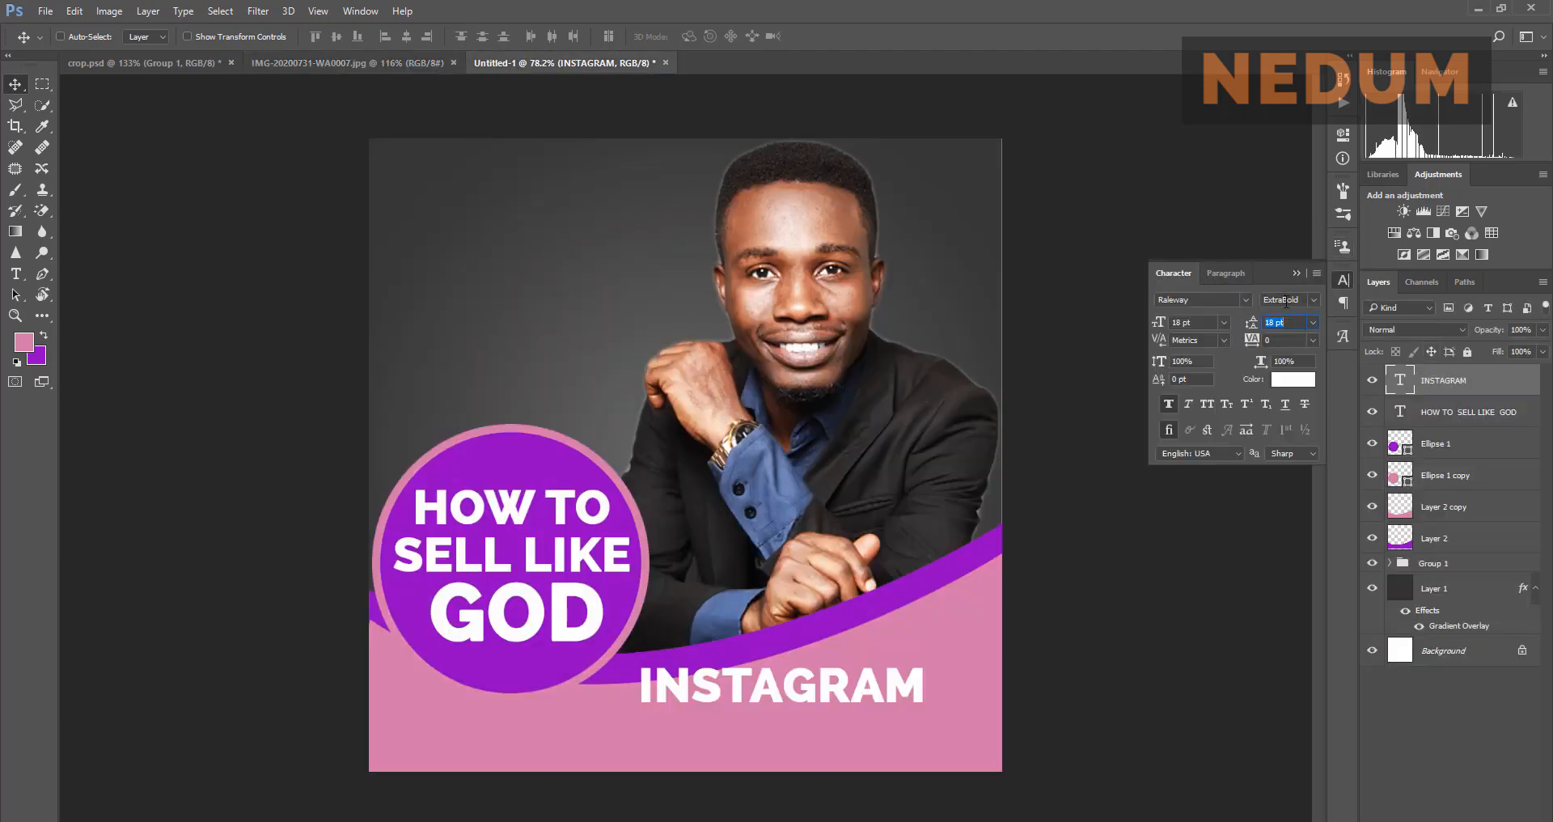
click(1312, 301)
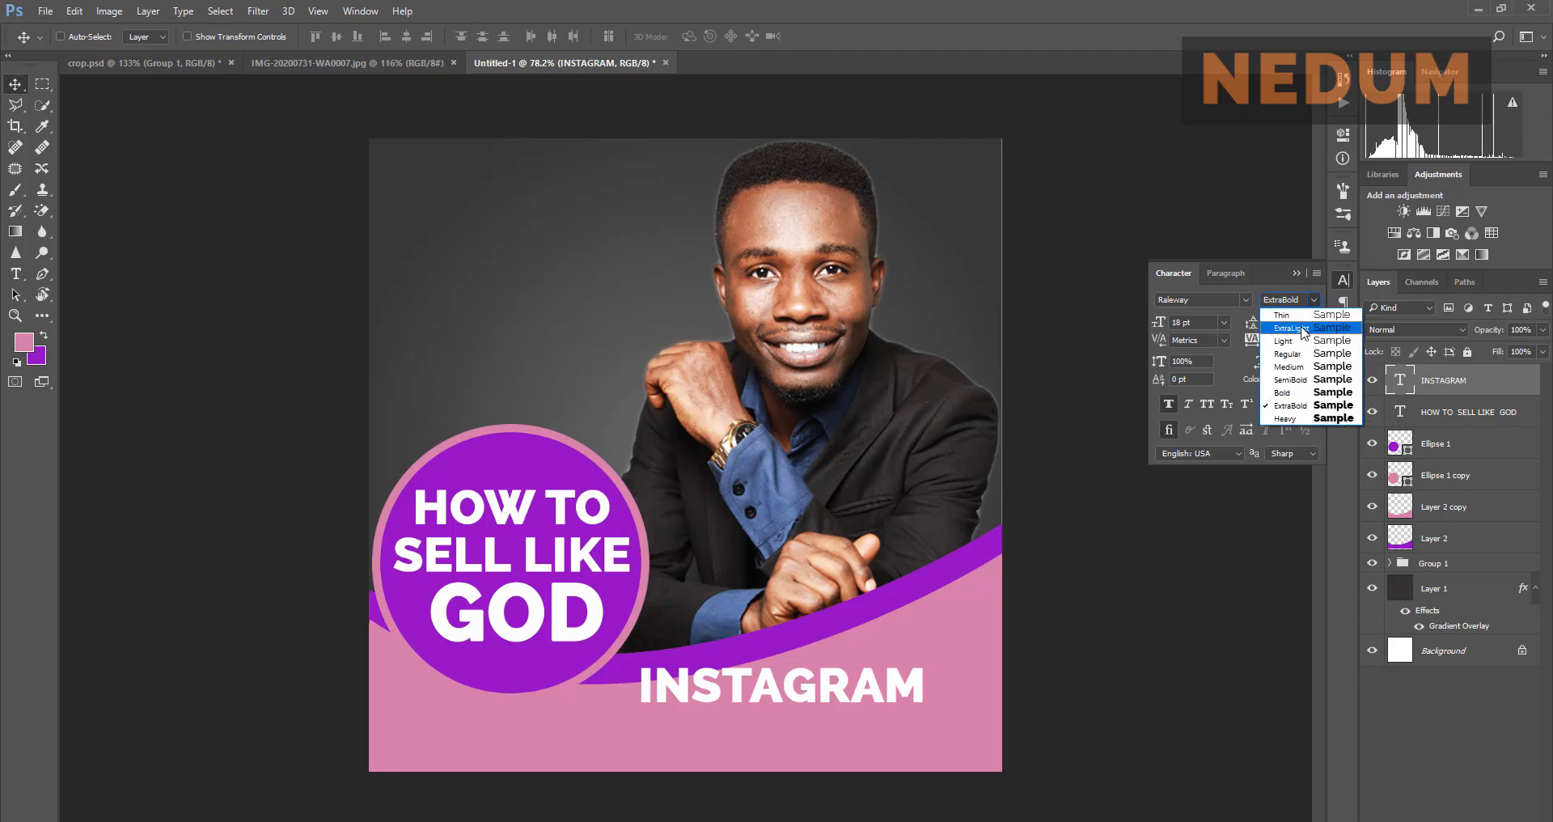
click(1296, 342)
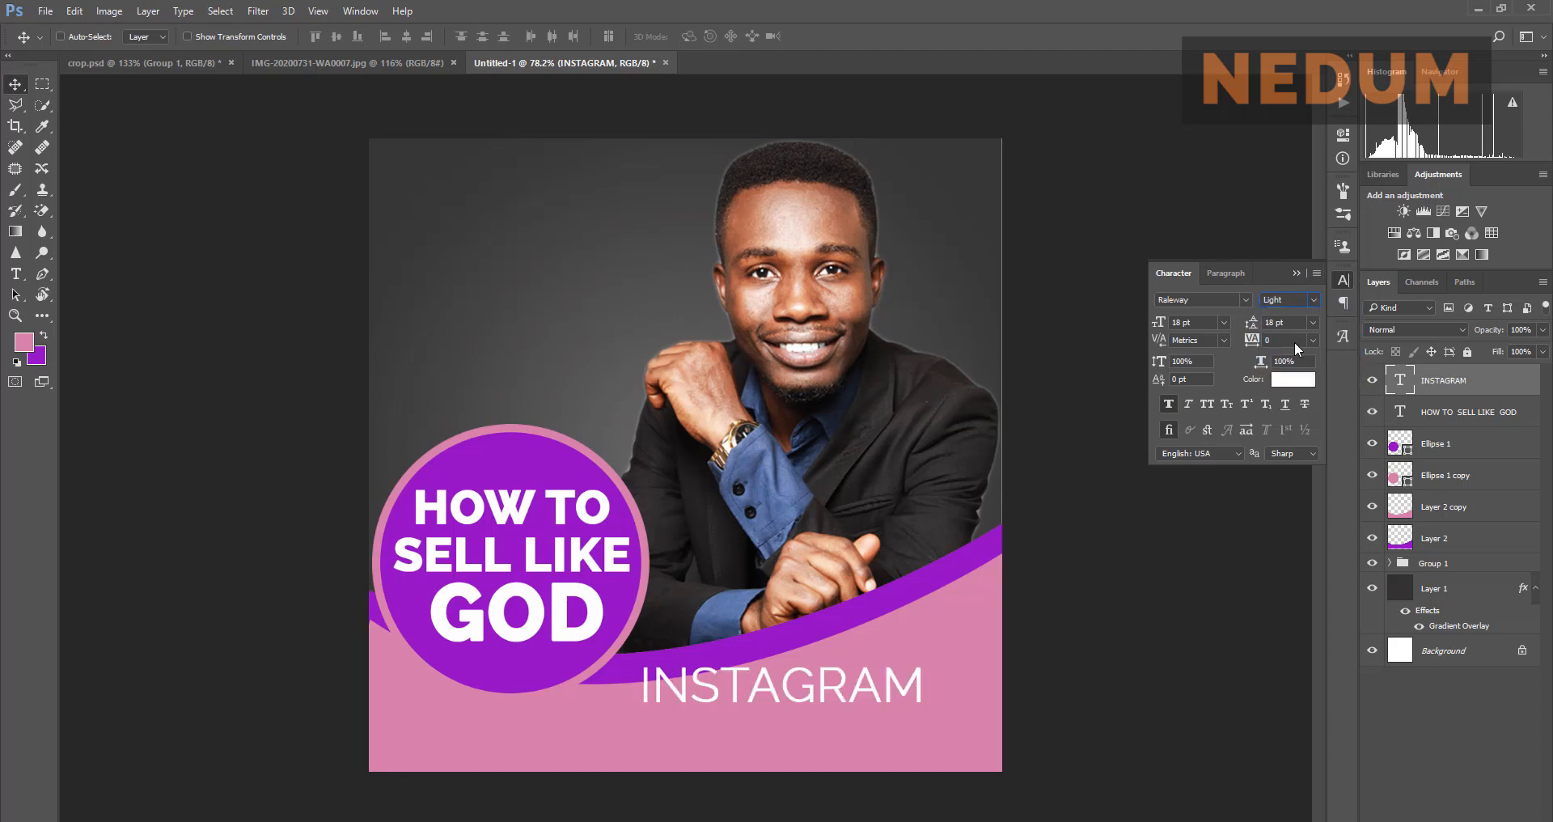
click(1224, 320)
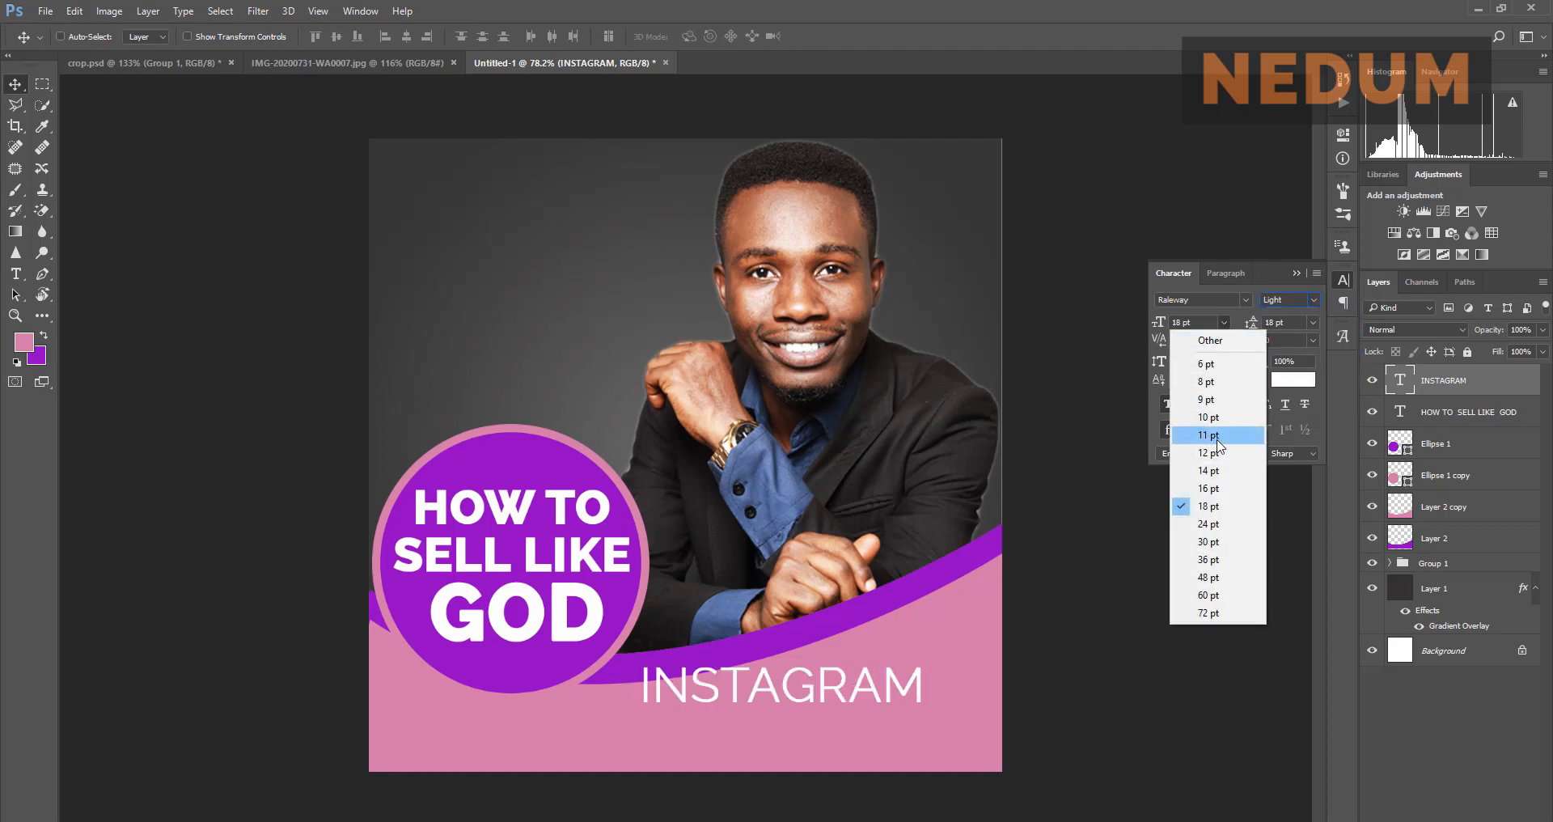
click(1218, 438)
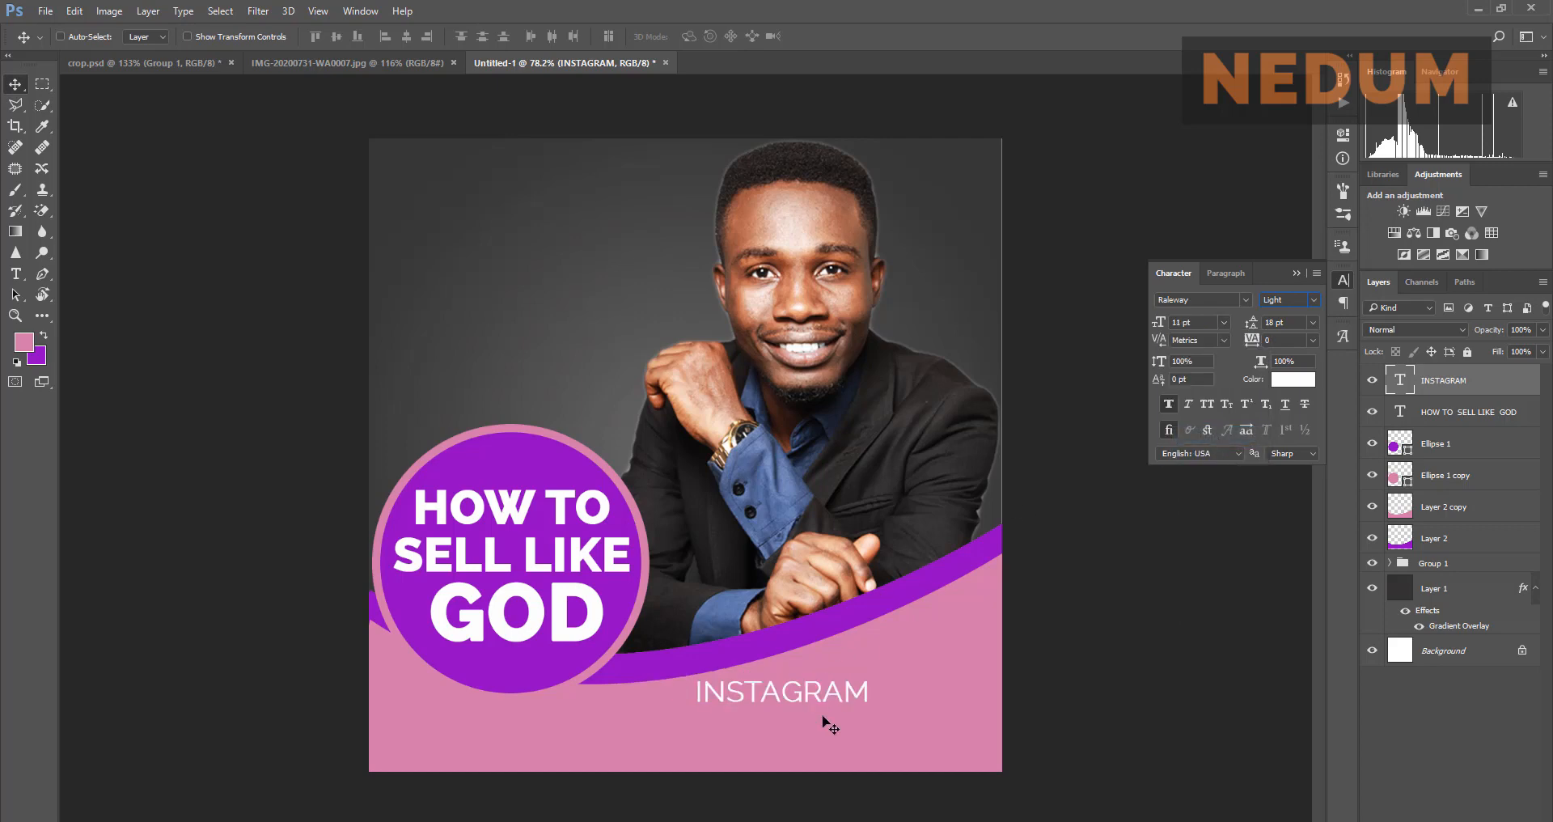
scroll(825, 723, up, 2)
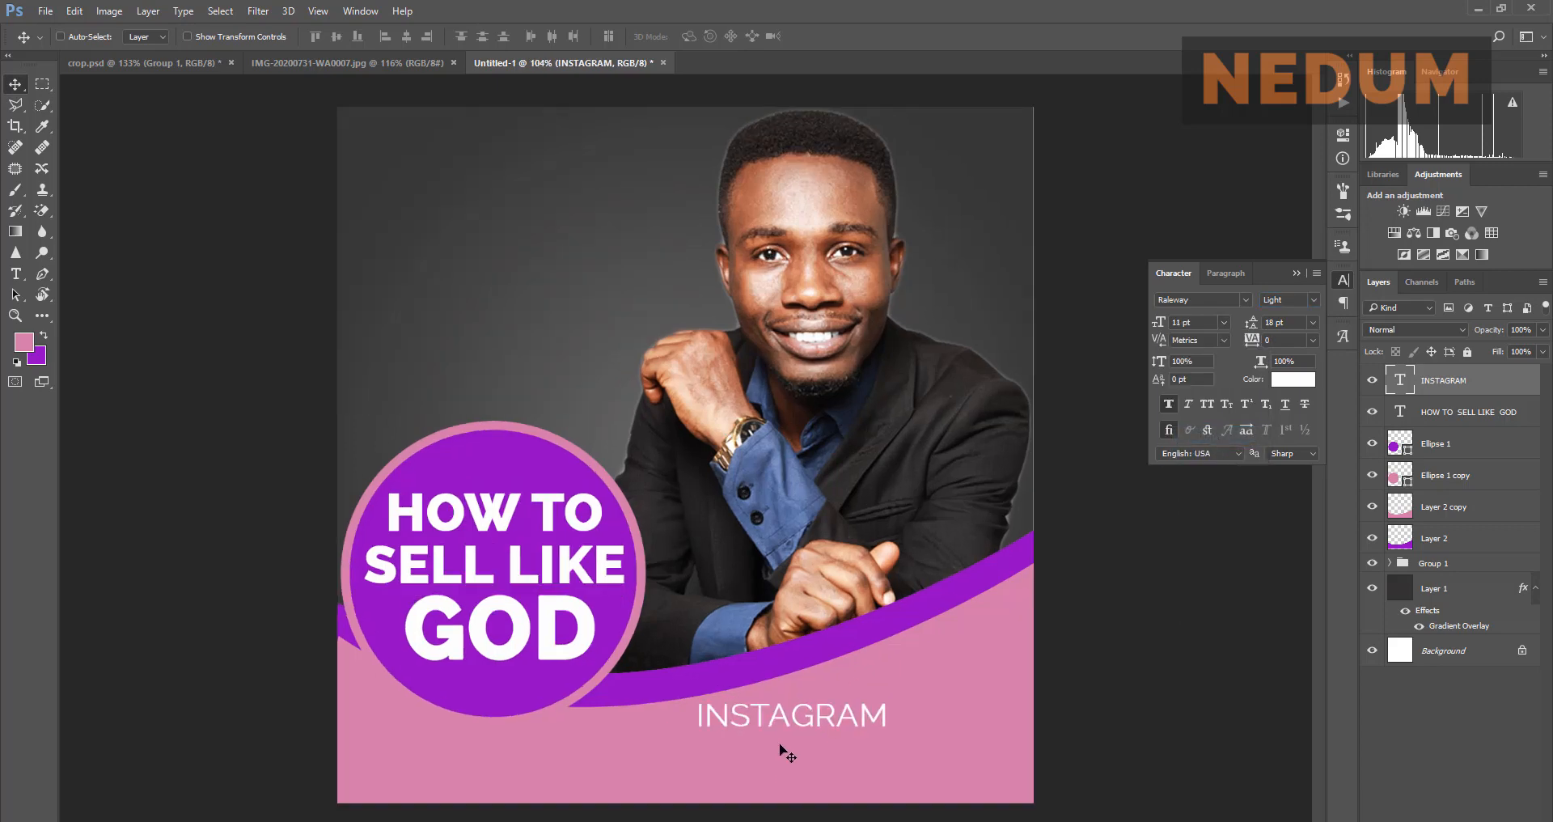
drag(800, 712, 760, 692)
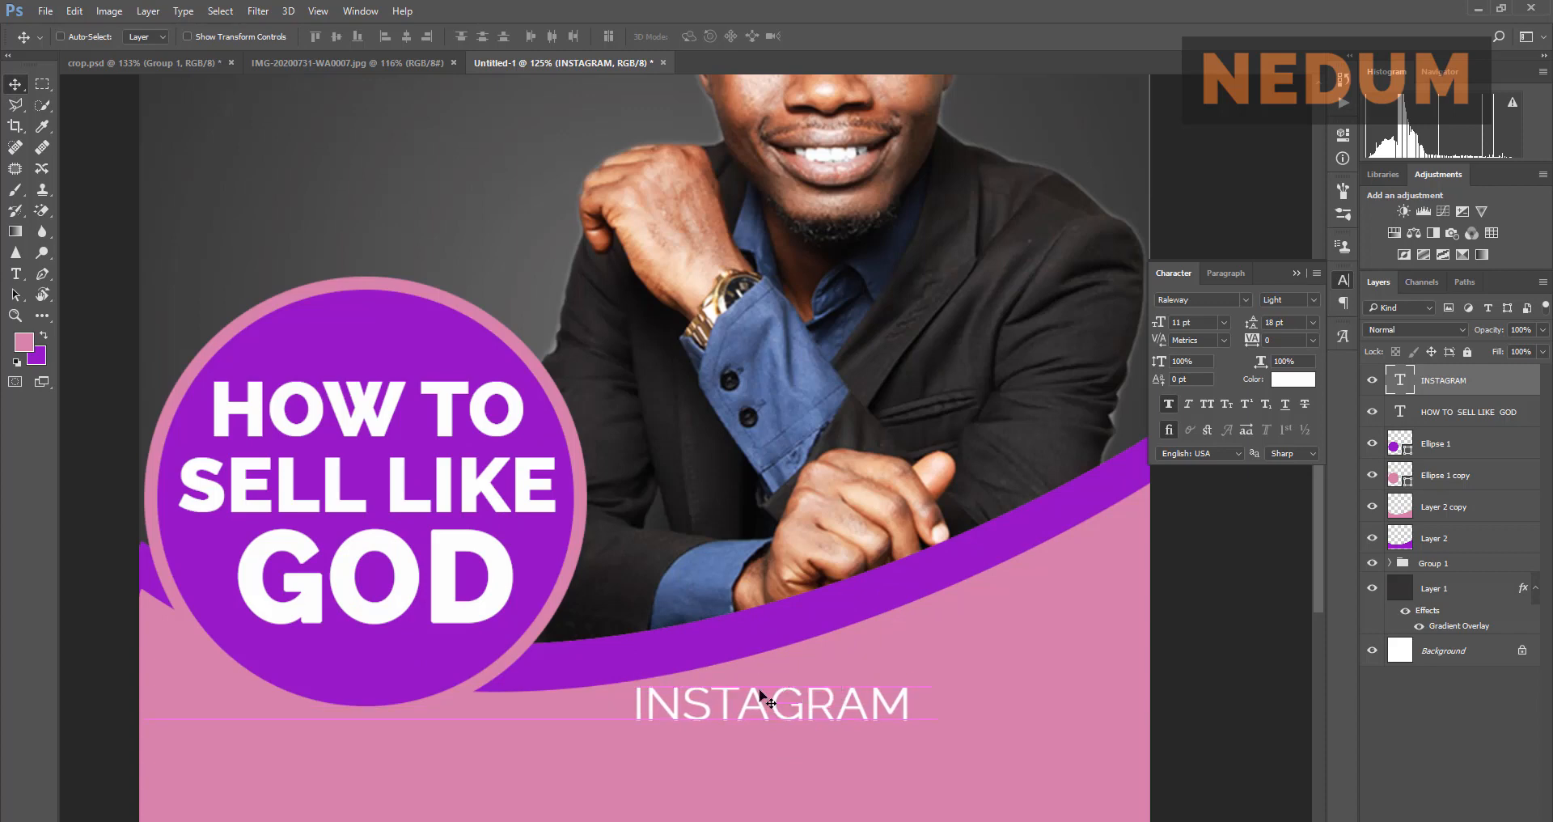
click(302, 58)
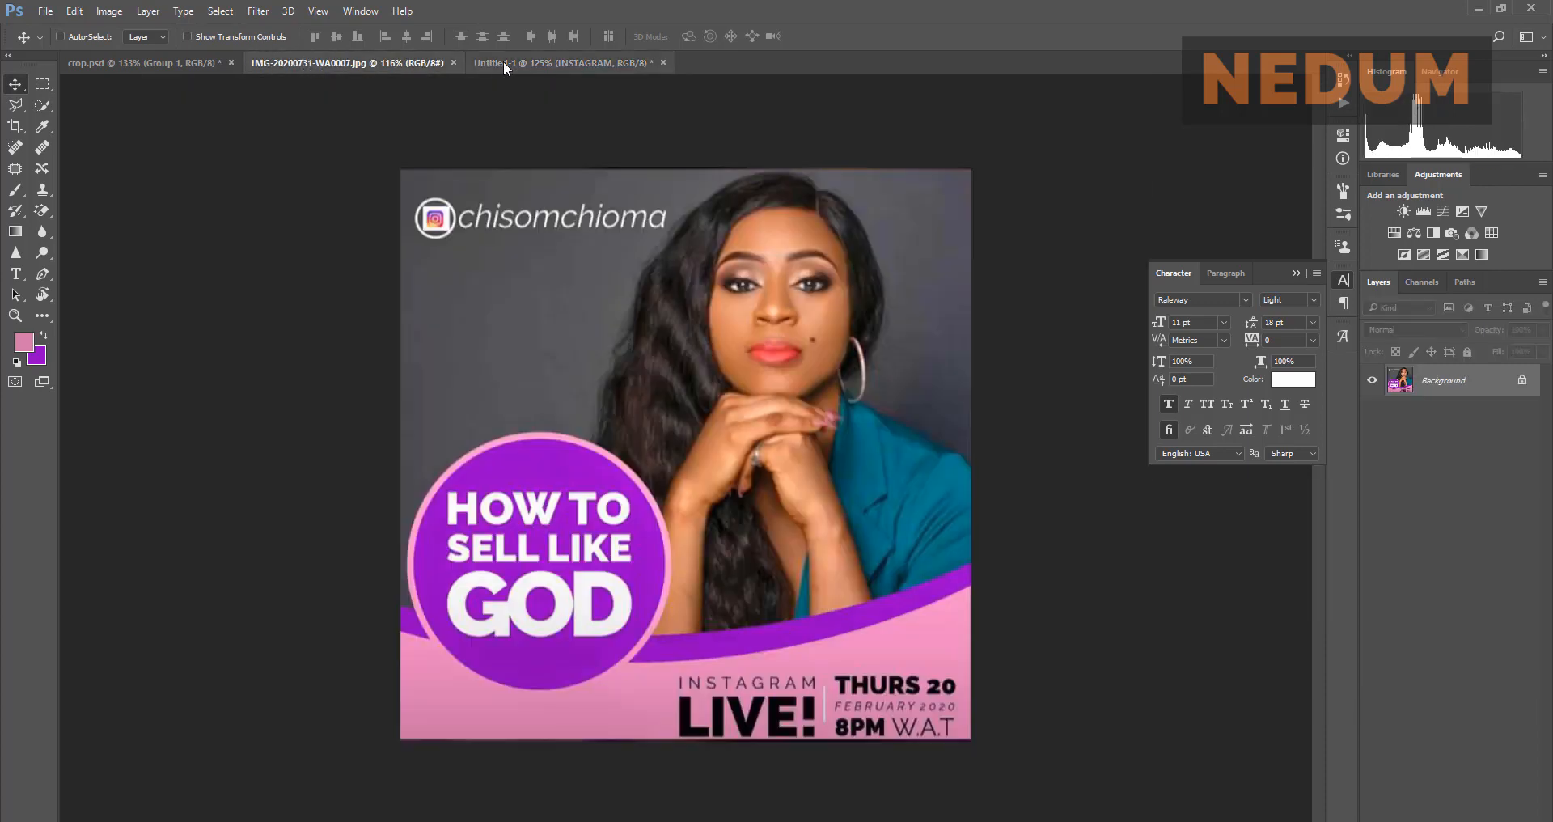
click(503, 62)
click(1224, 322)
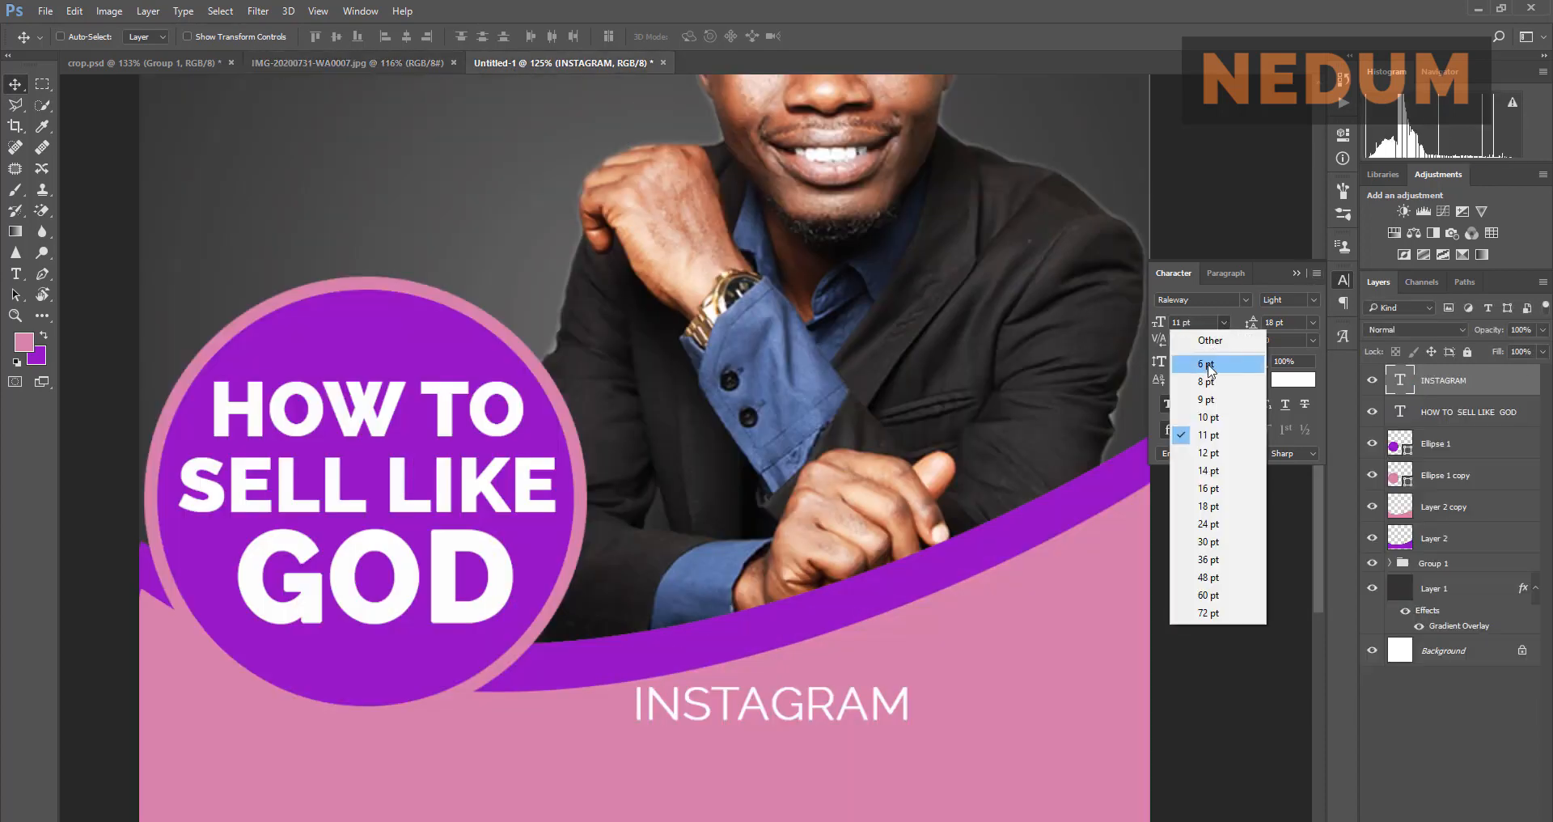
click(1209, 381)
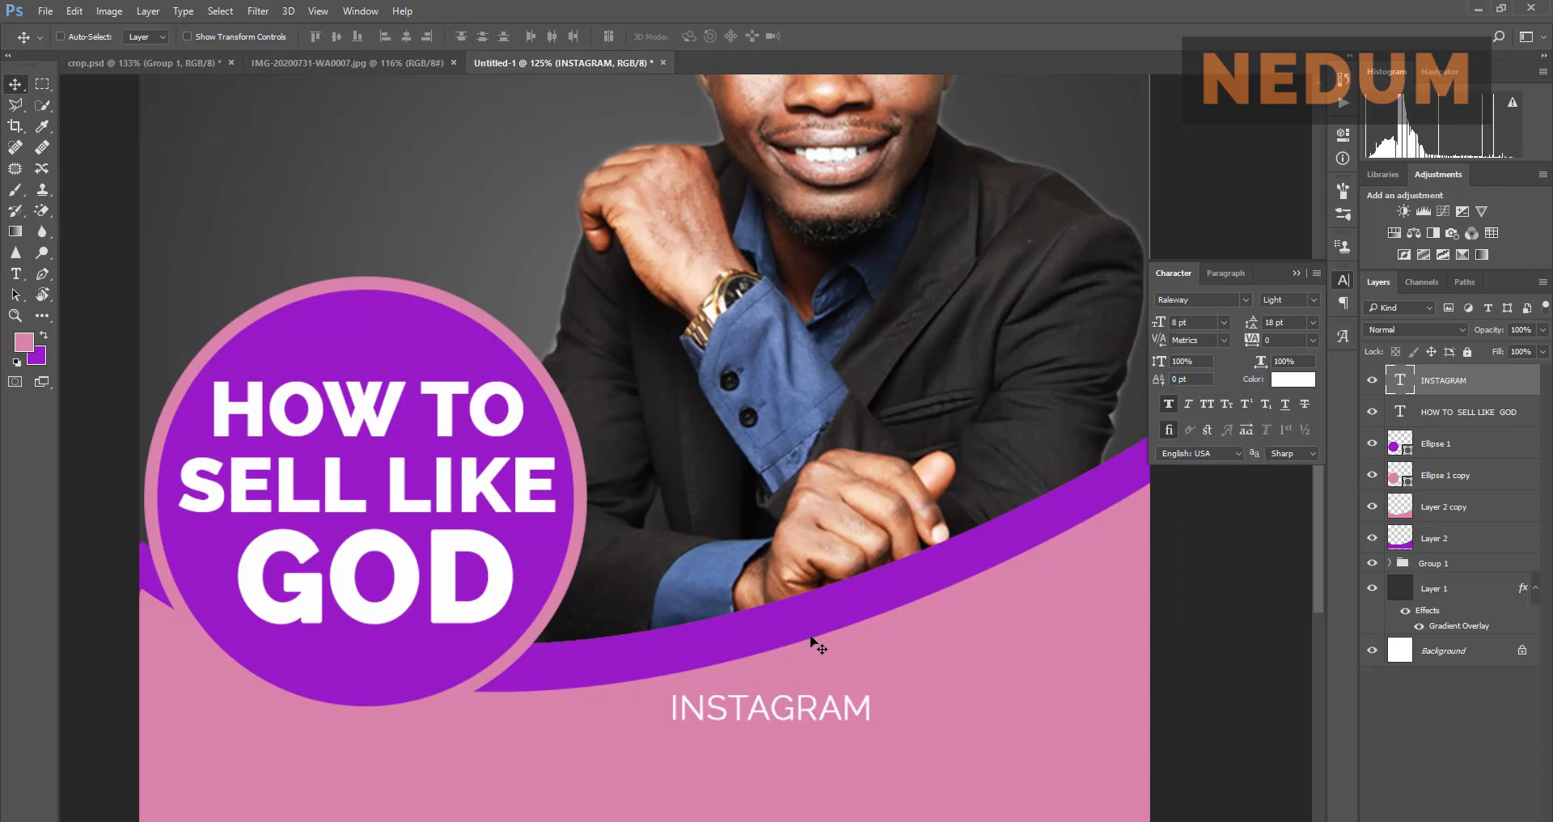
Step: Make the INSTAGRAM text black
click(1289, 380)
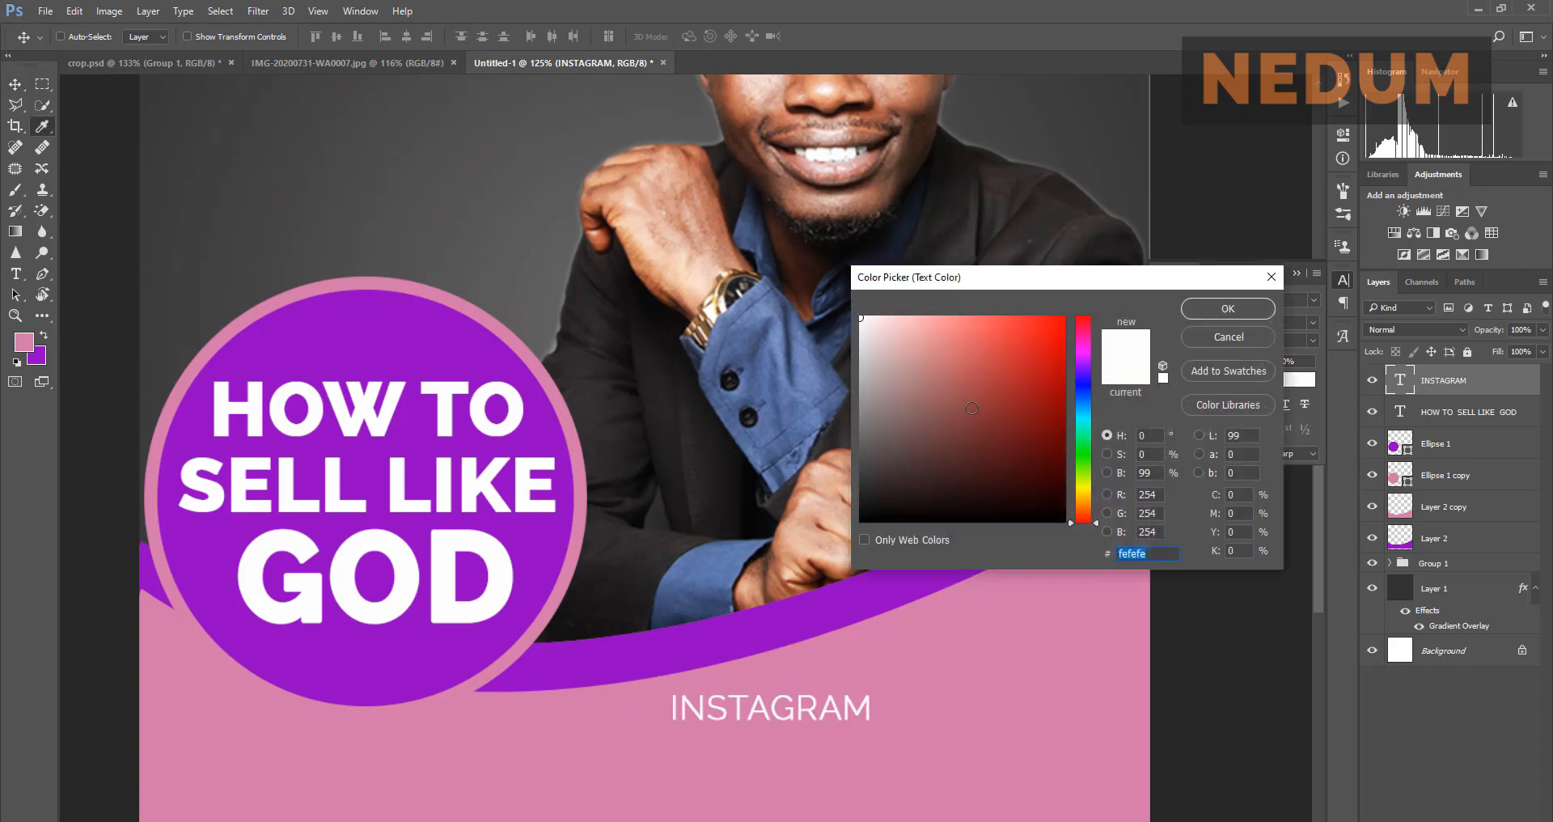
drag(890, 465, 880, 522)
click(1228, 308)
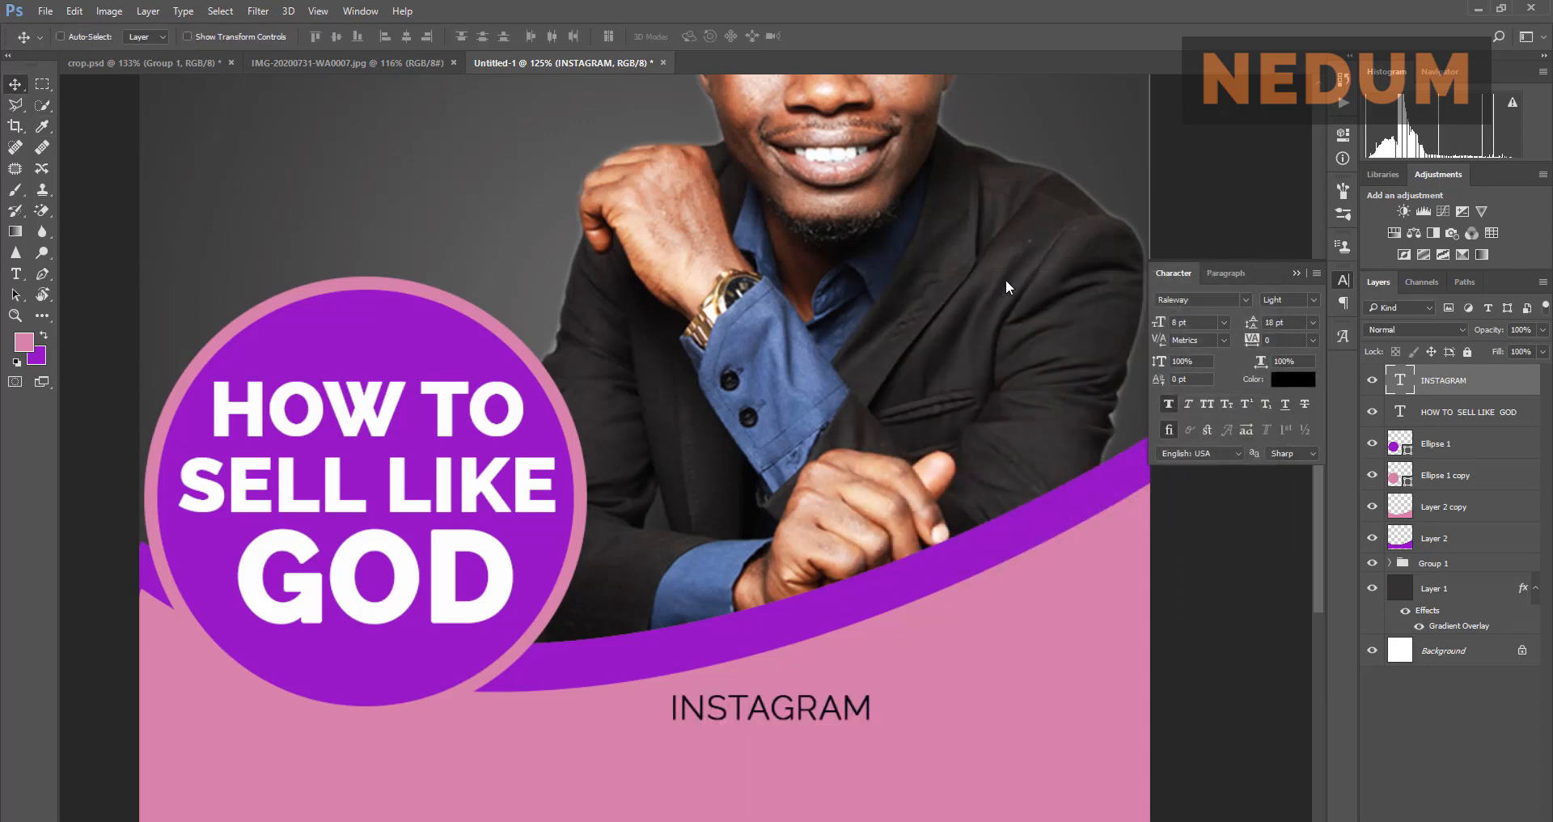
Step: Fit the flyer in view and nudge INSTAGRAM lower and to the left
click(401, 56)
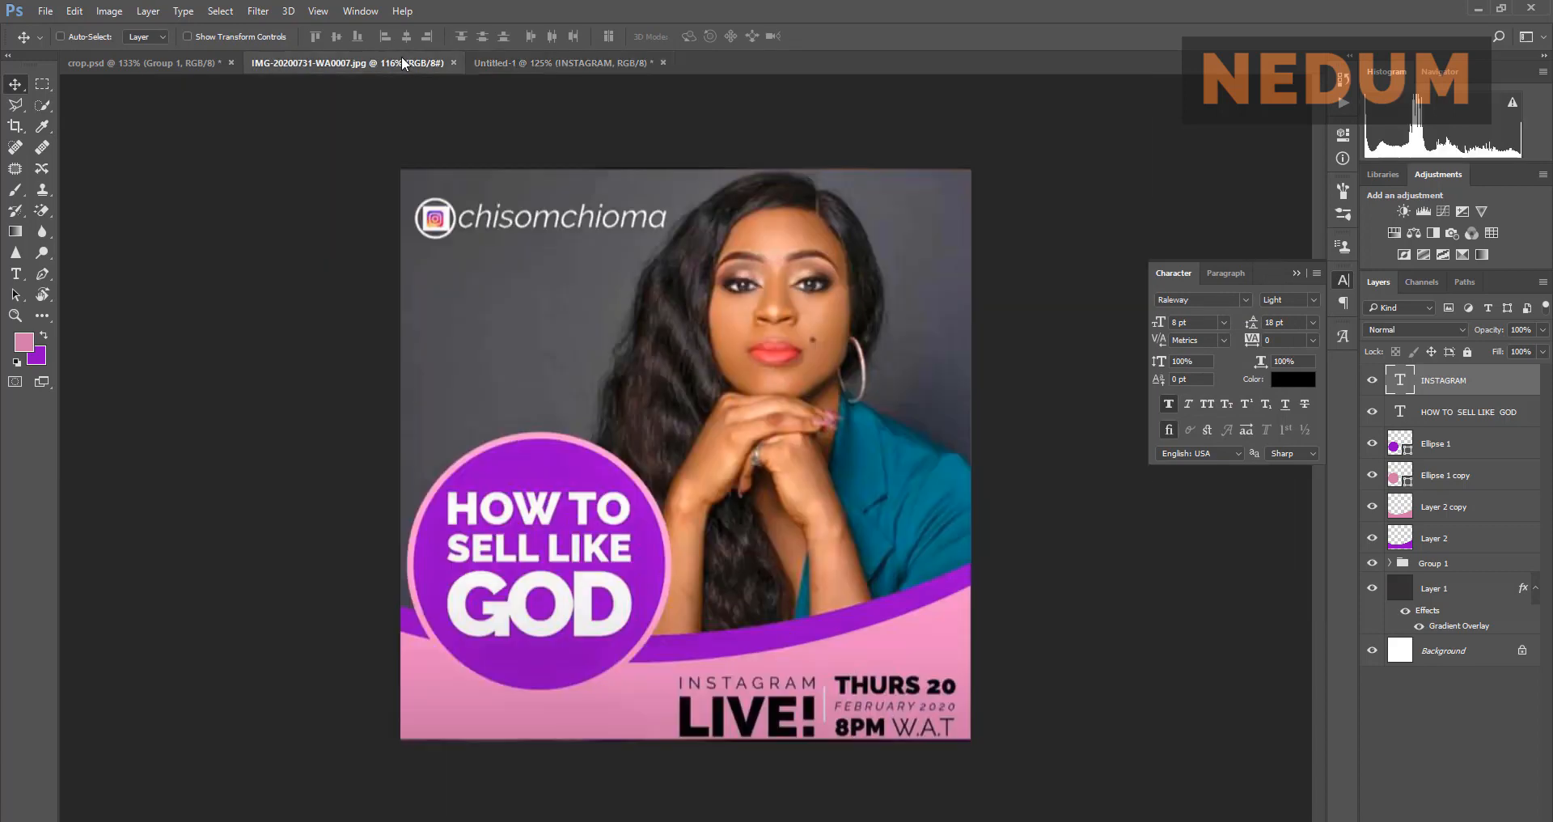
click(532, 62)
key(ctrl+0)
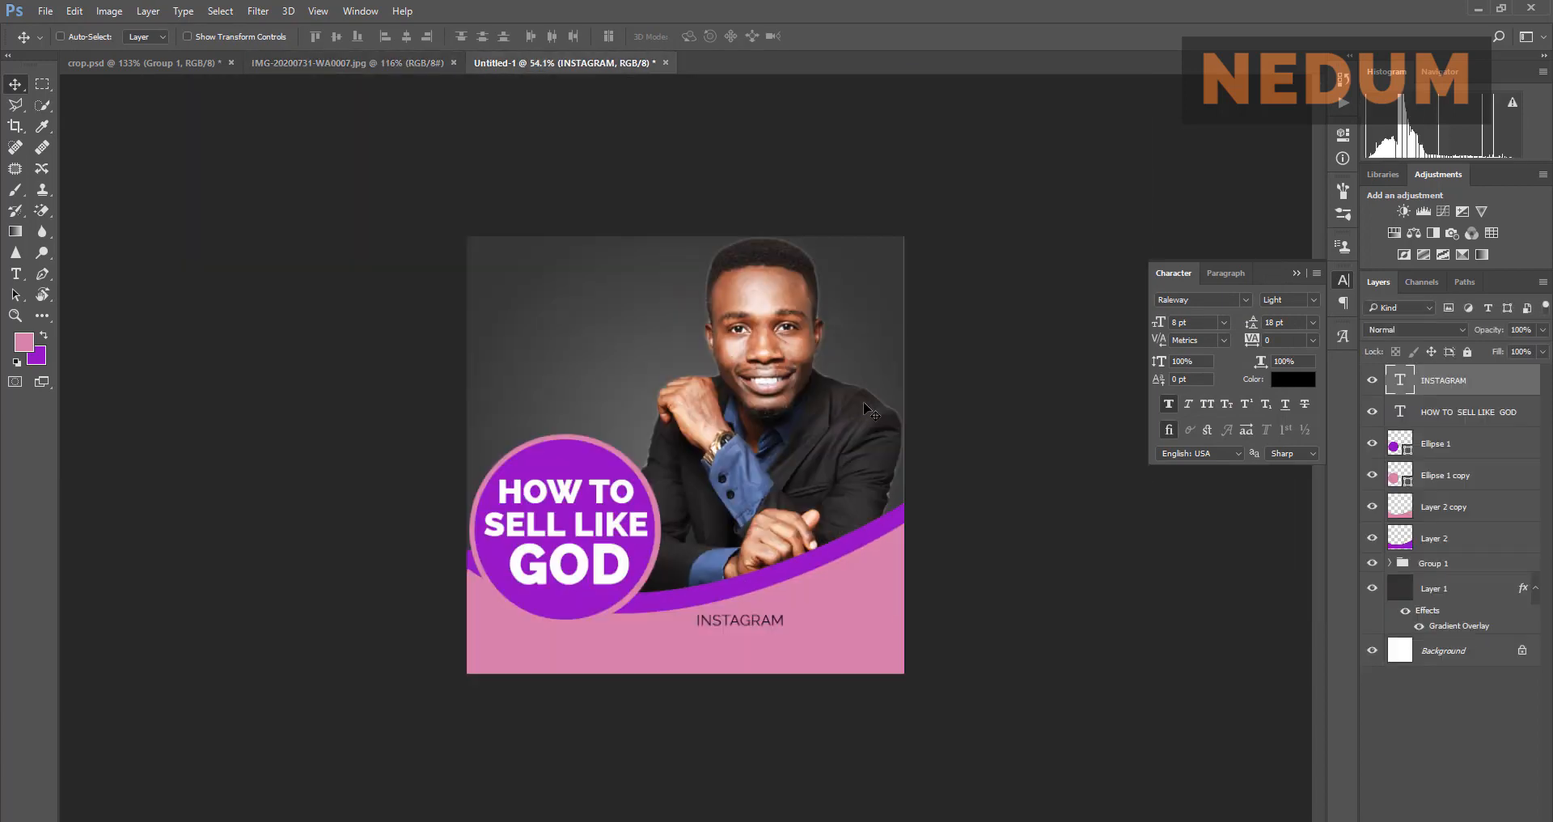
scroll(766, 695, up, 1)
drag(760, 695, 758, 703)
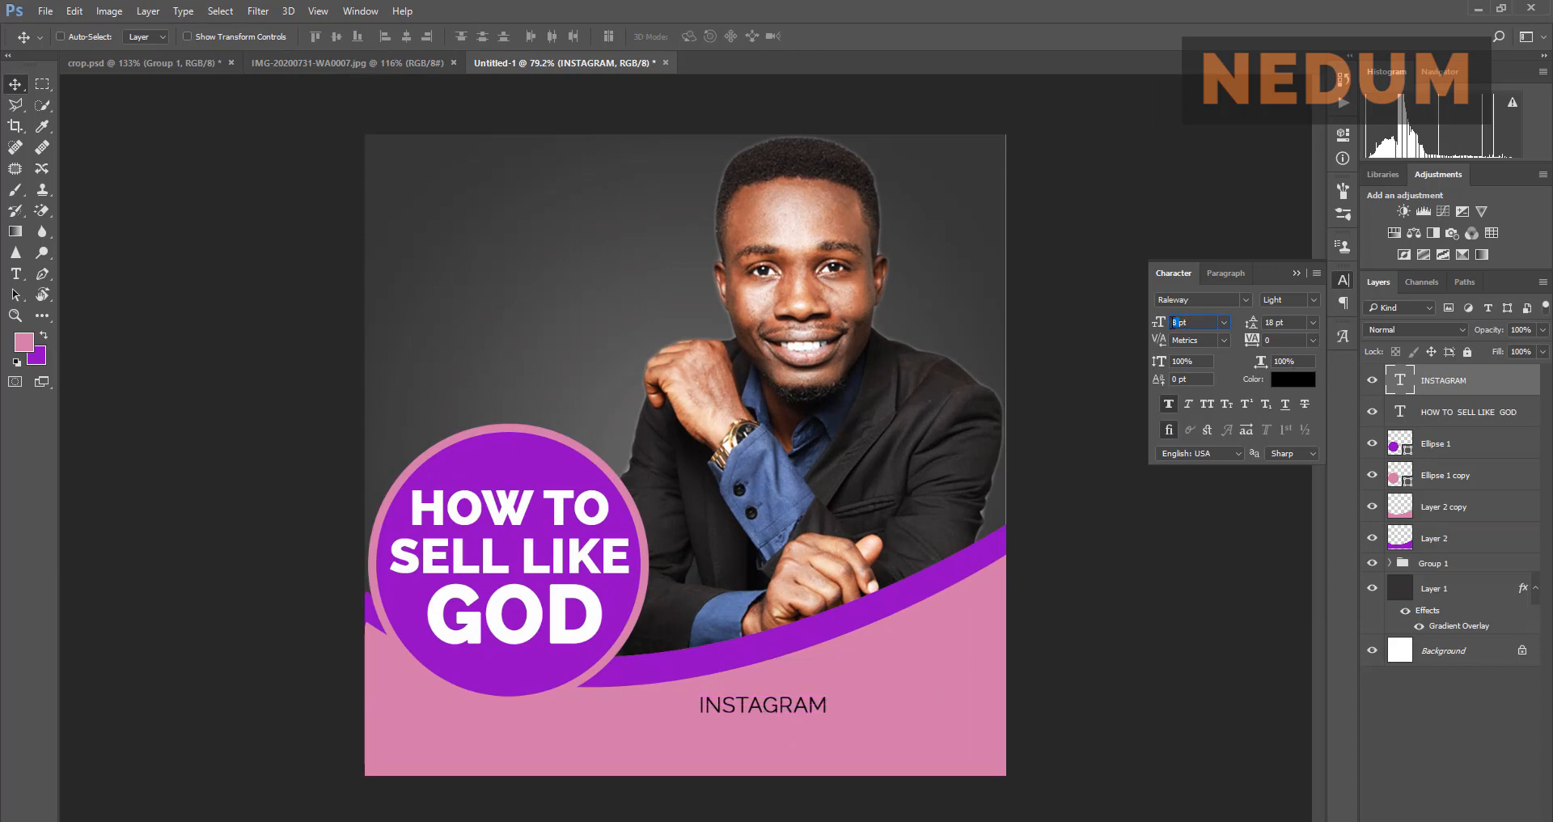
key(Return)
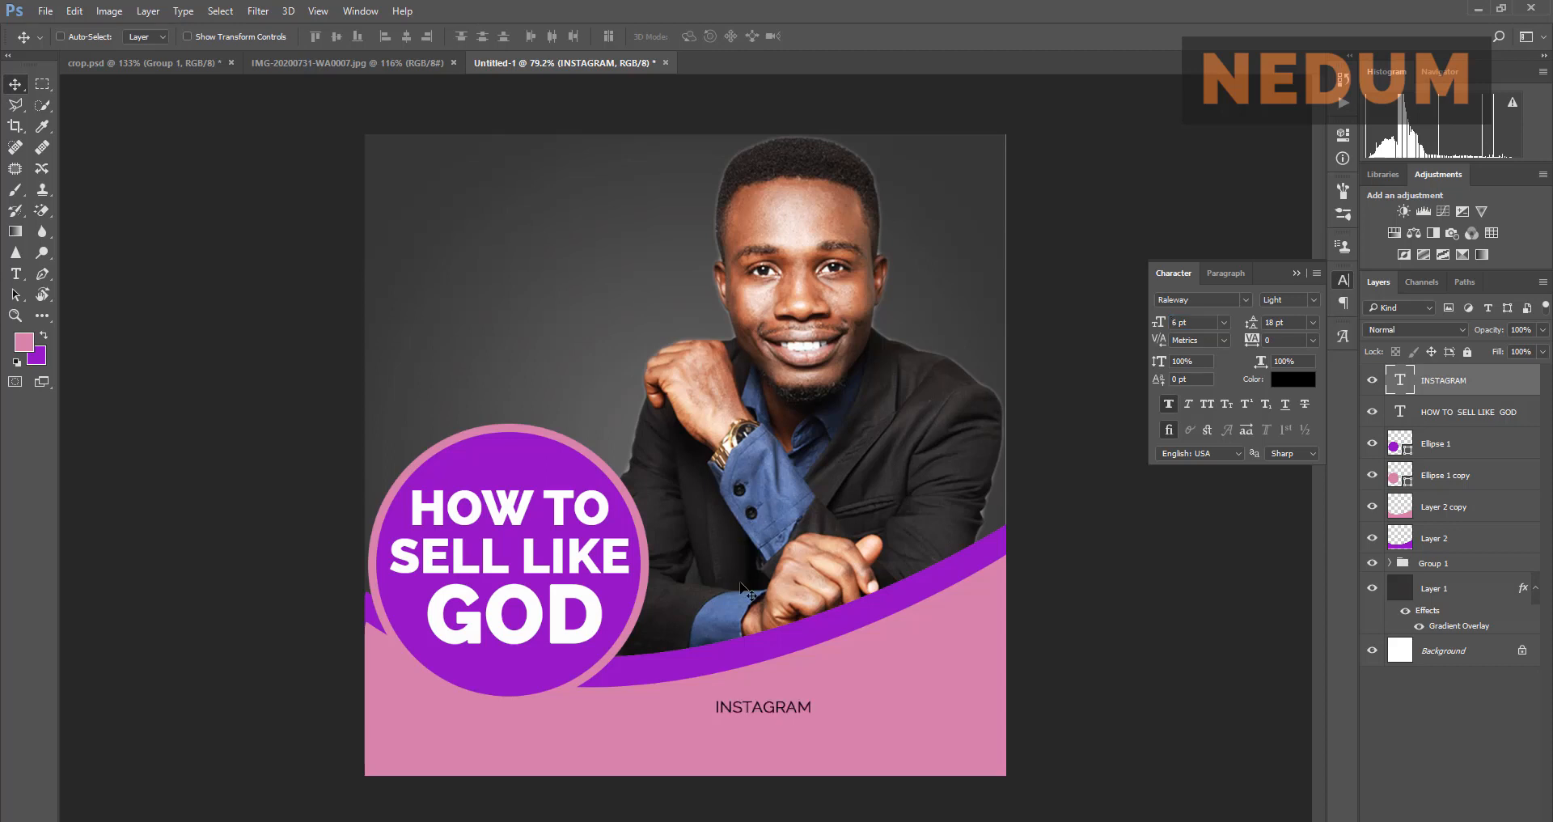
drag(759, 709, 738, 707)
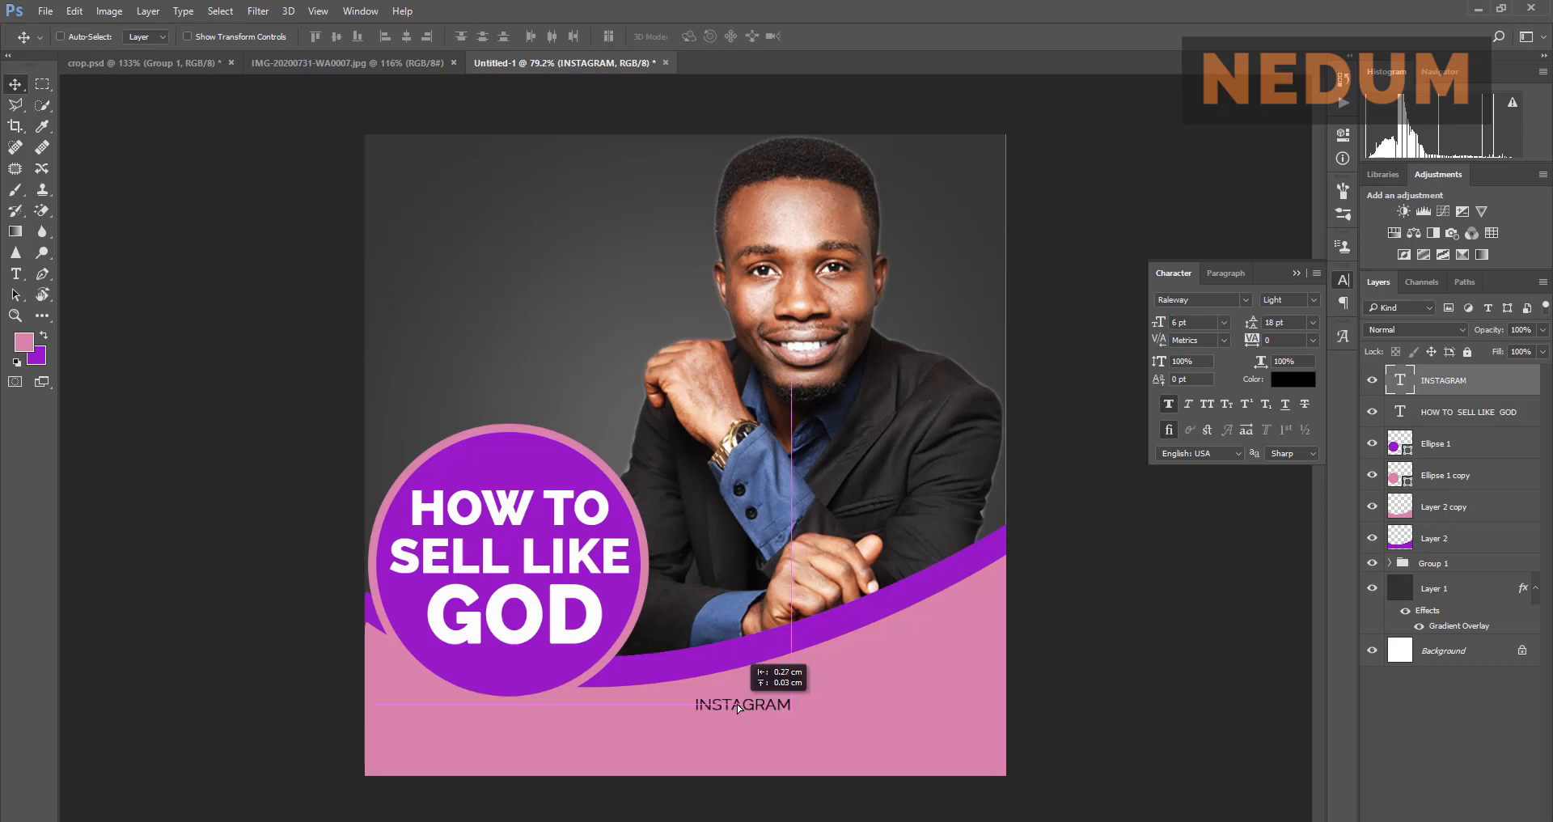
click(373, 65)
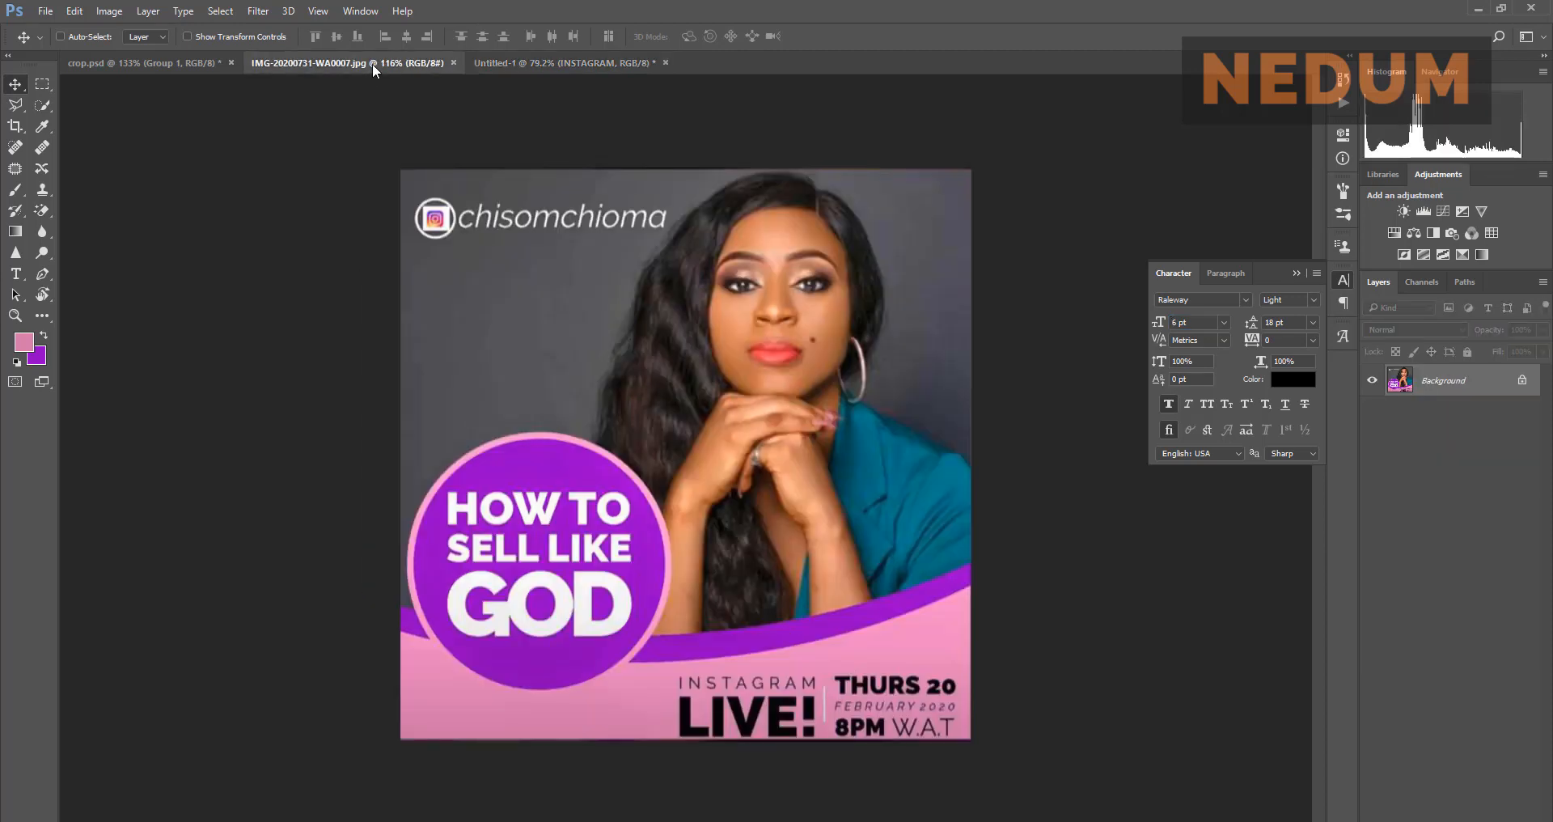
click(500, 61)
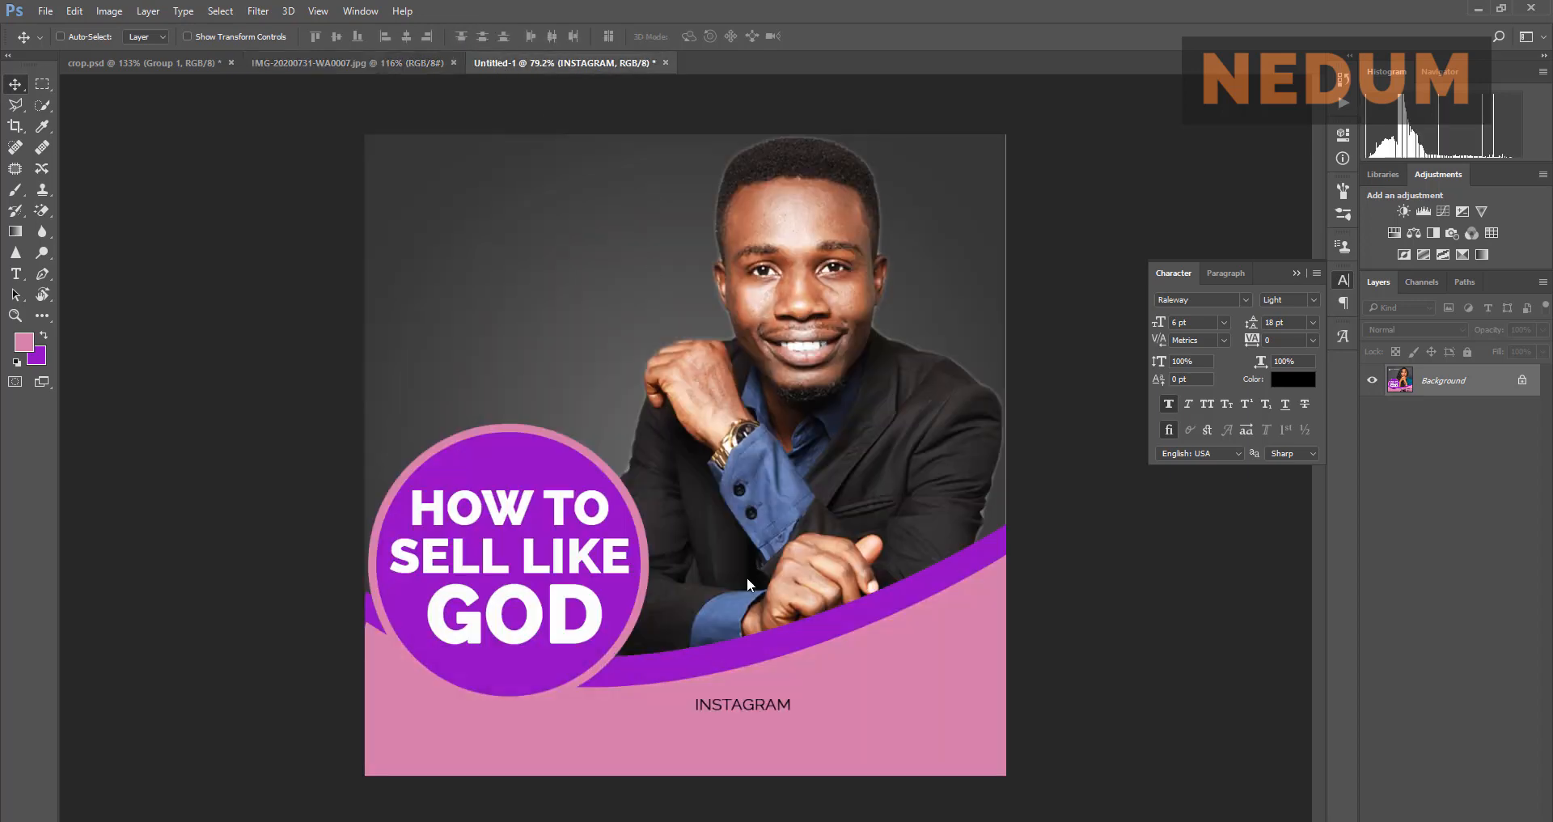
drag(738, 710, 717, 710)
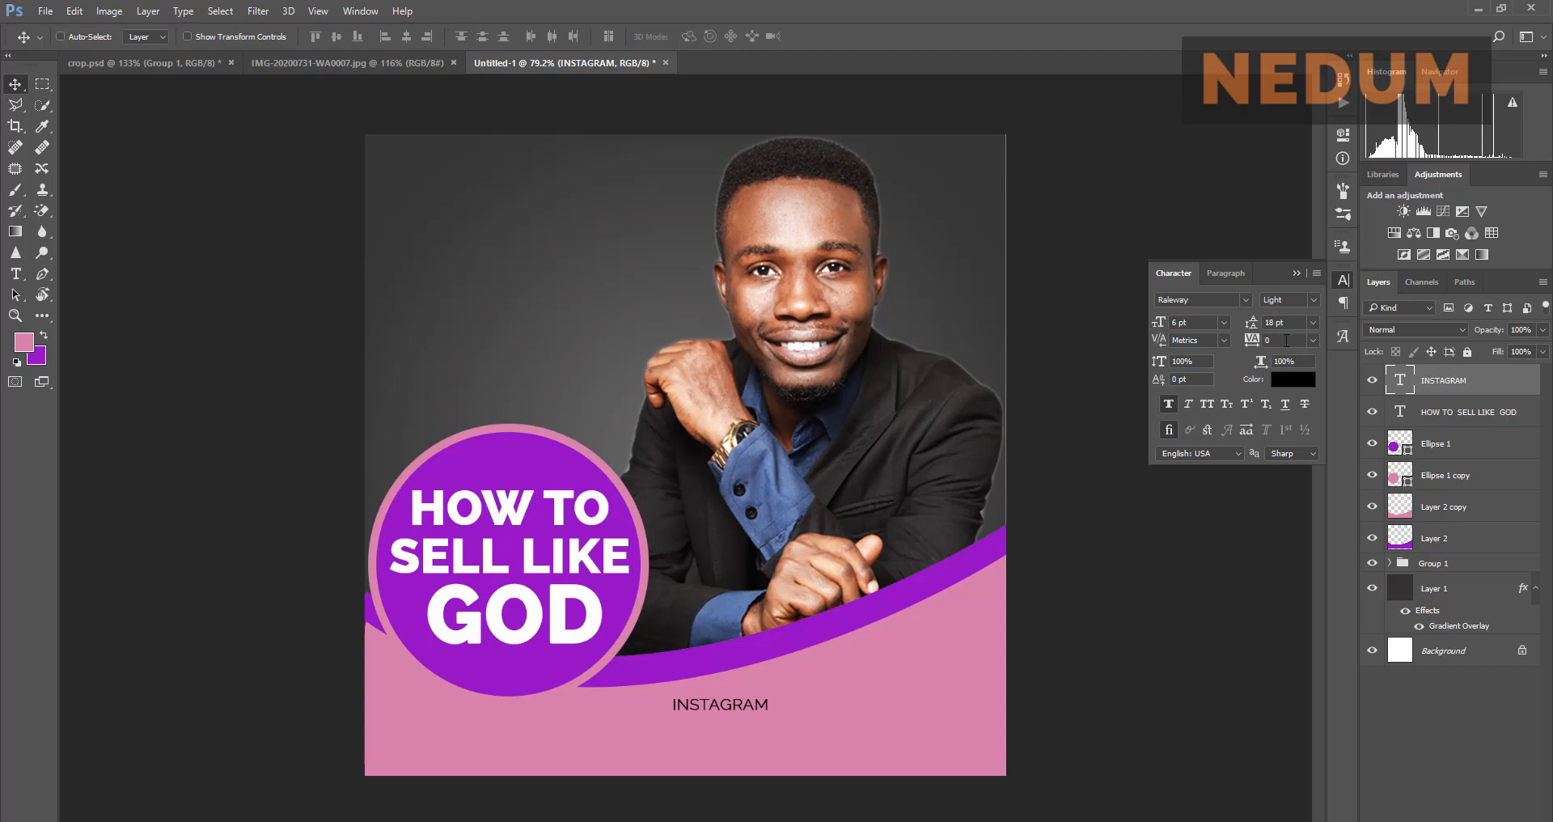
Step: Set INSTAGRAM's tracking to 80 and its font size to 8 pt
click(1286, 340)
key(Return)
click(419, 60)
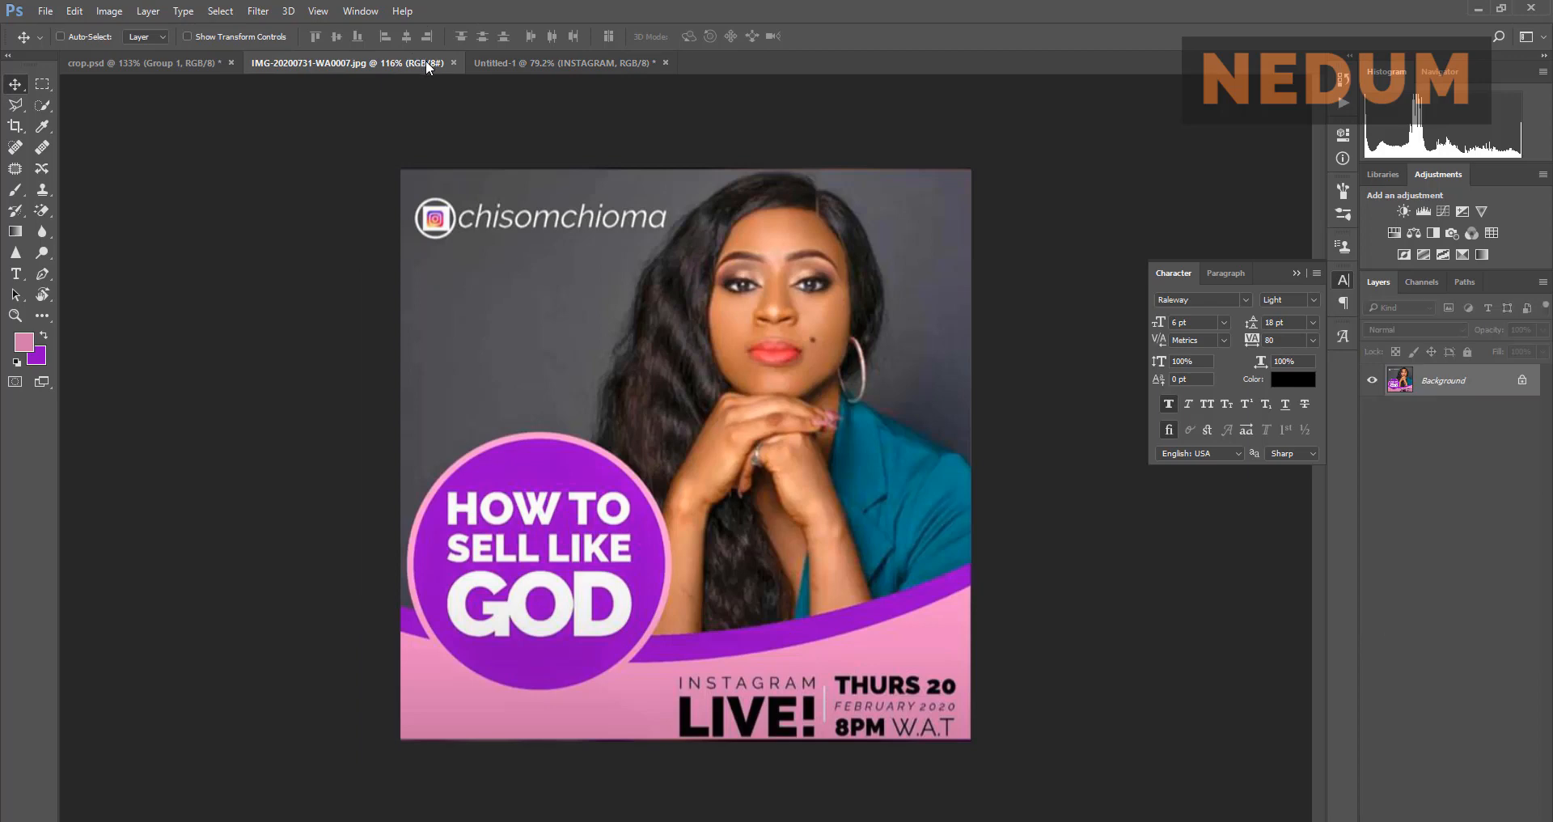
click(534, 62)
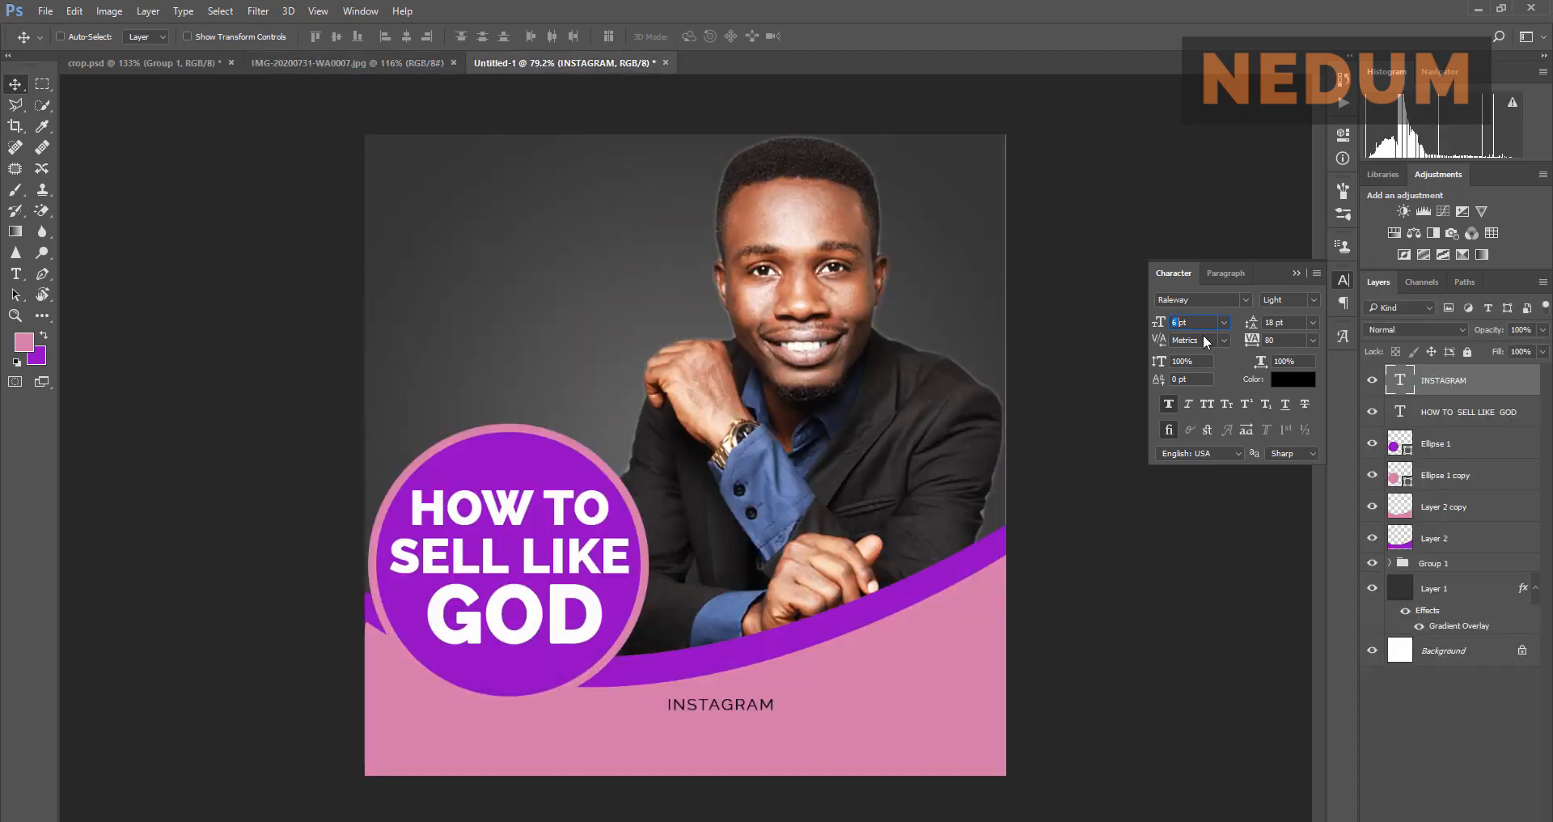
text(8pt)
key(Return)
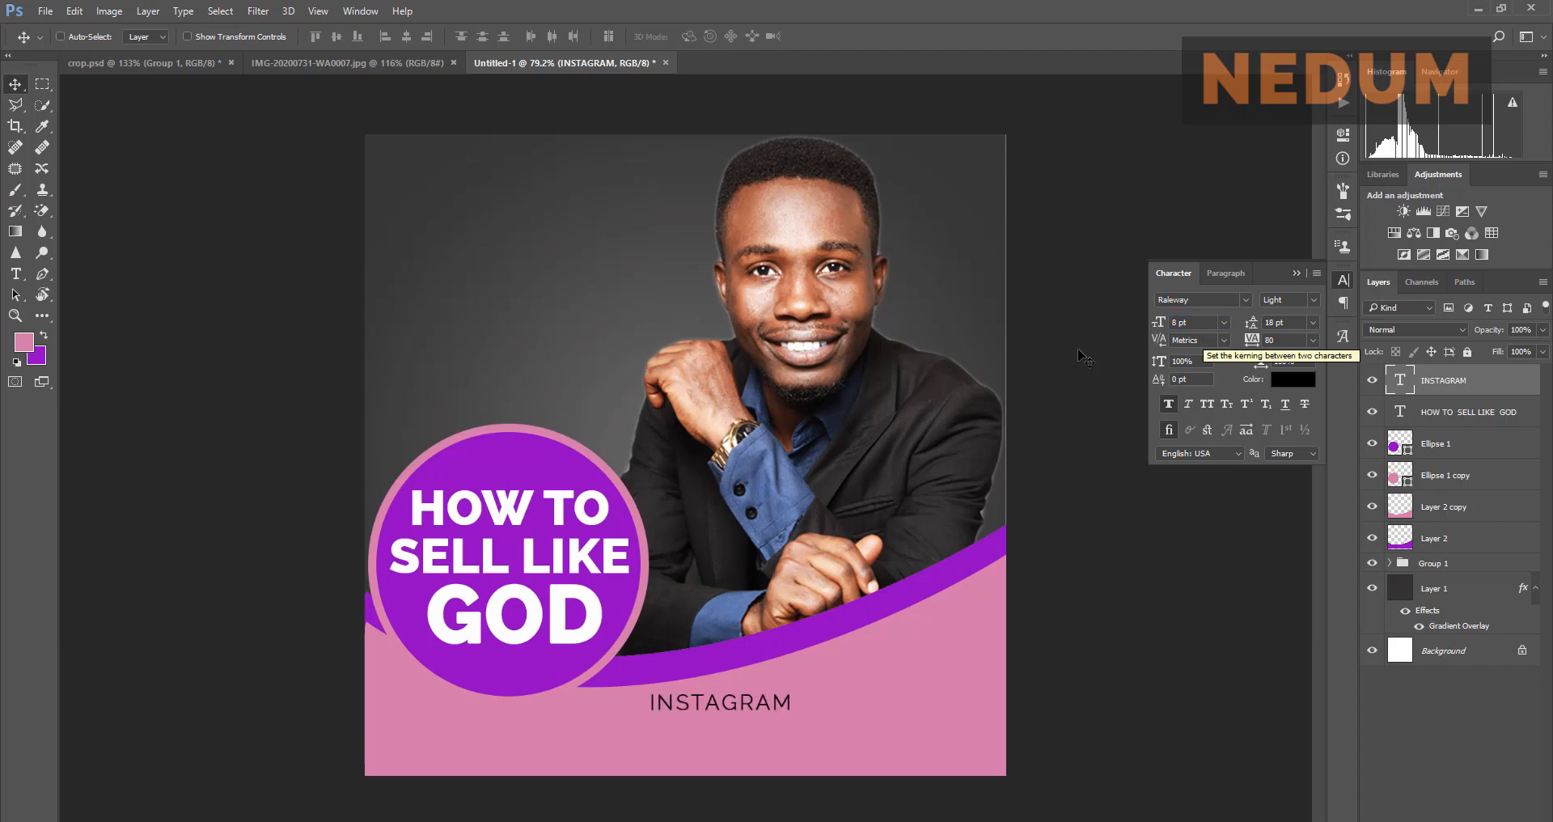
Step: Alt-drag a copy of INSTAGRAM directly beneath the original
click(394, 64)
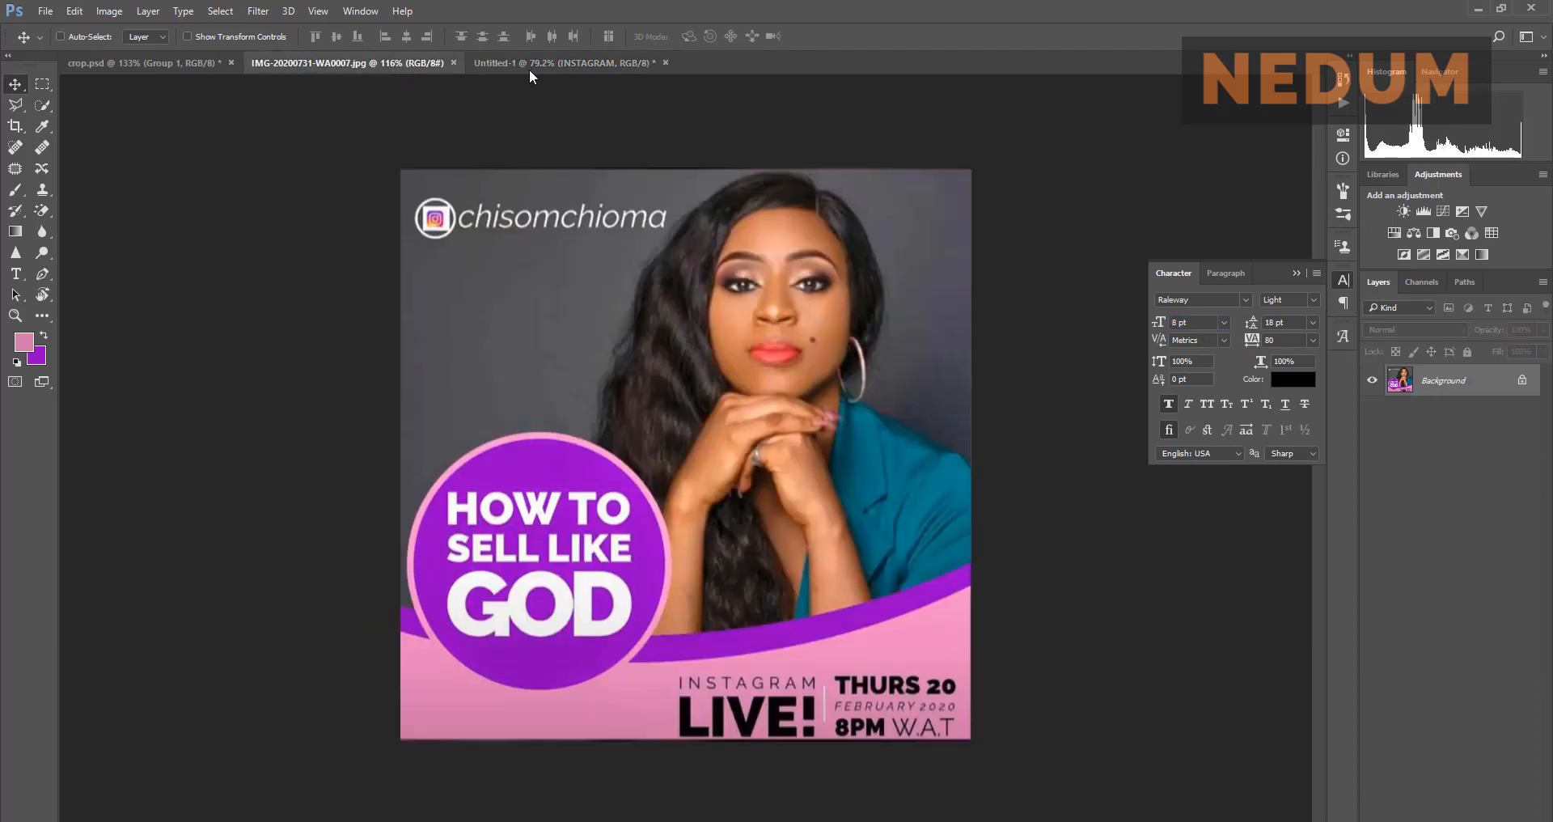
click(586, 63)
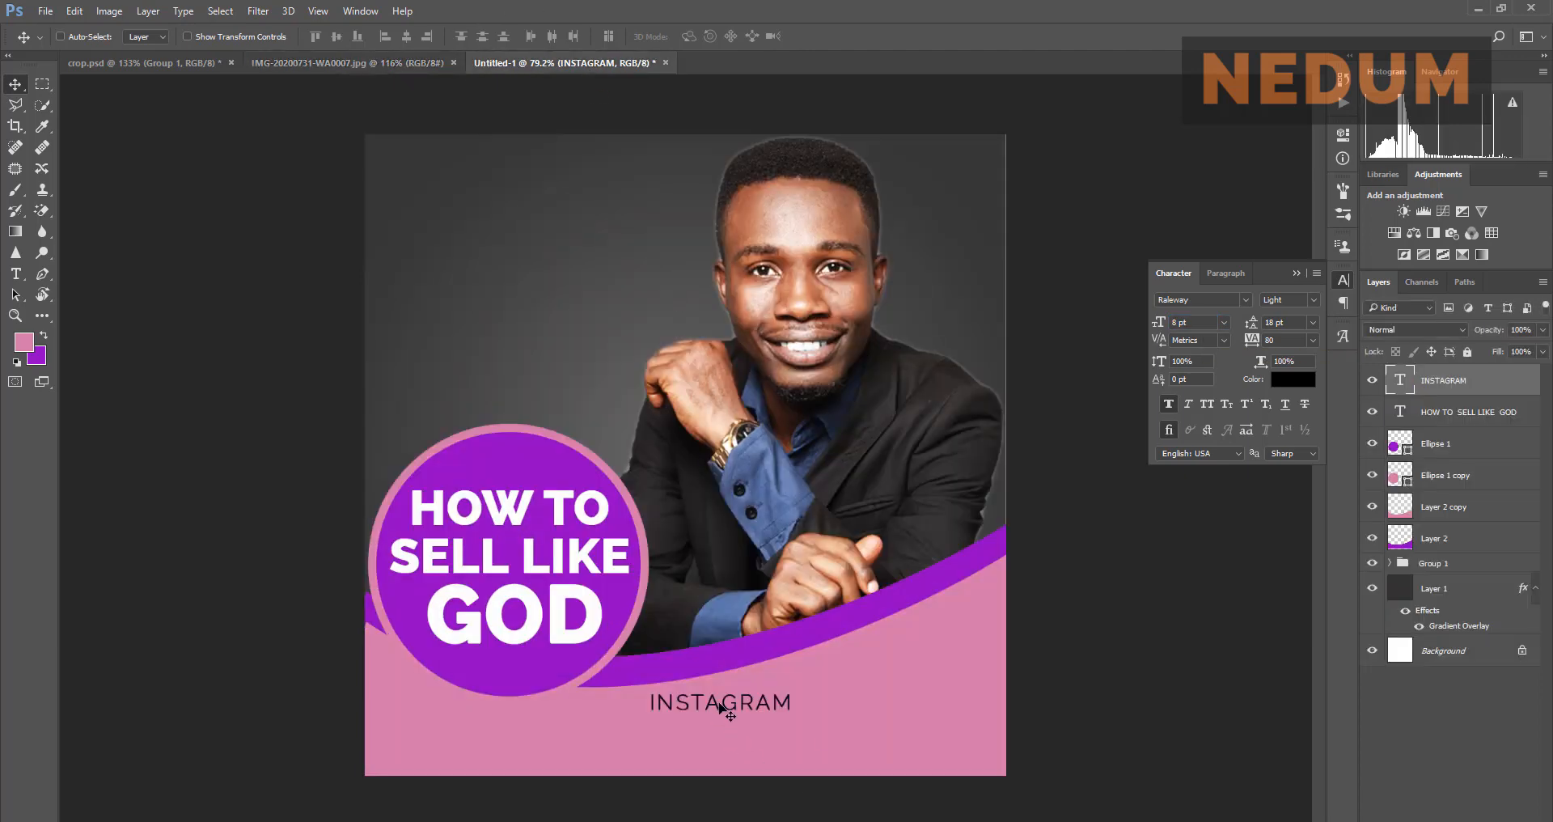
drag(721, 709, 720, 745)
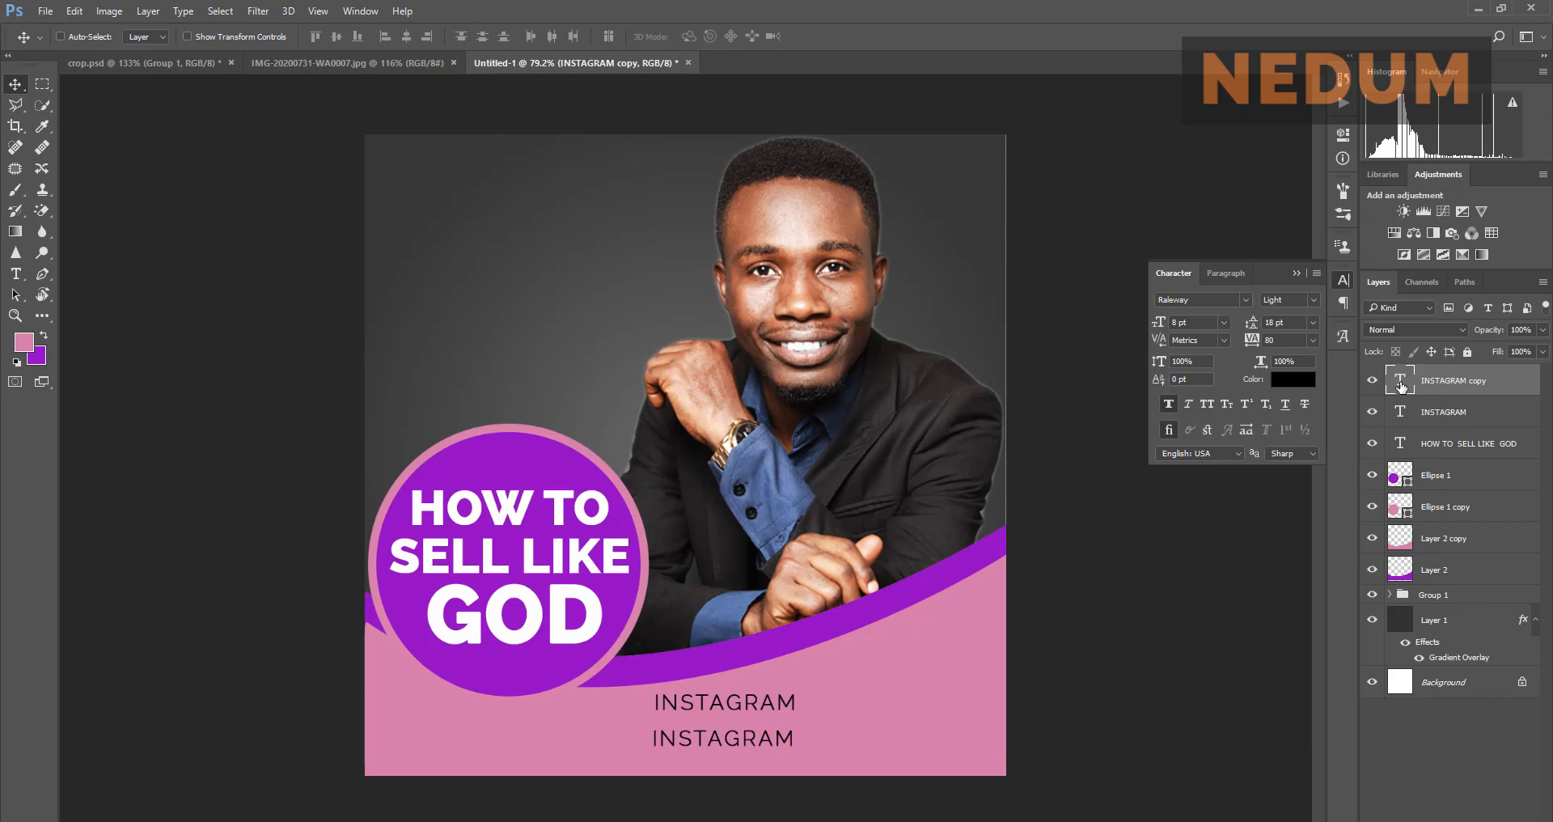
Step: Retype the INSTAGRAM copy layer's text as LIVE! and commit the edit
key(h)
double_click(1504, 381)
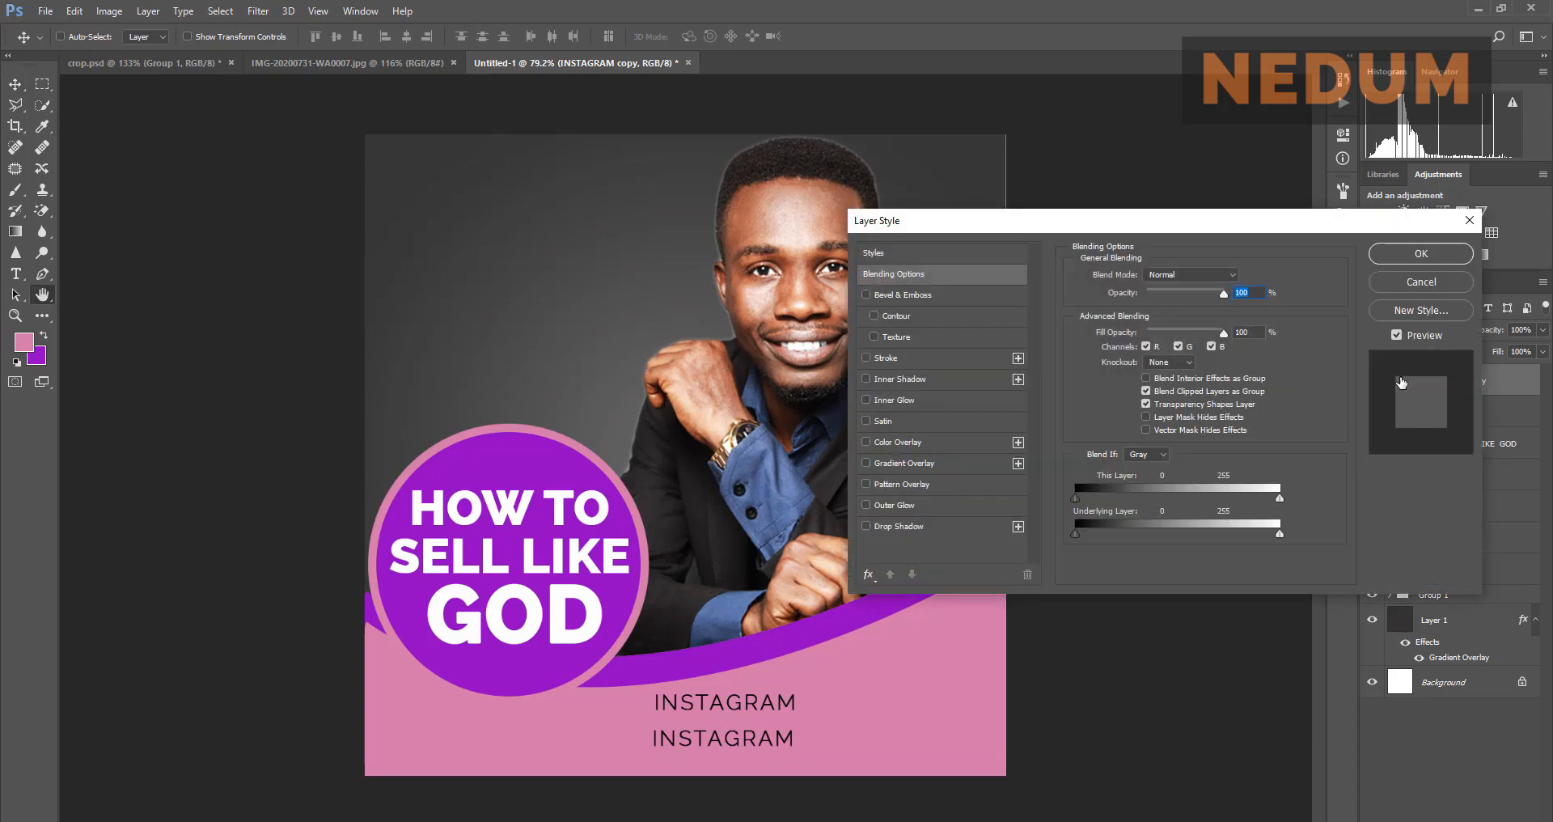
click(1444, 281)
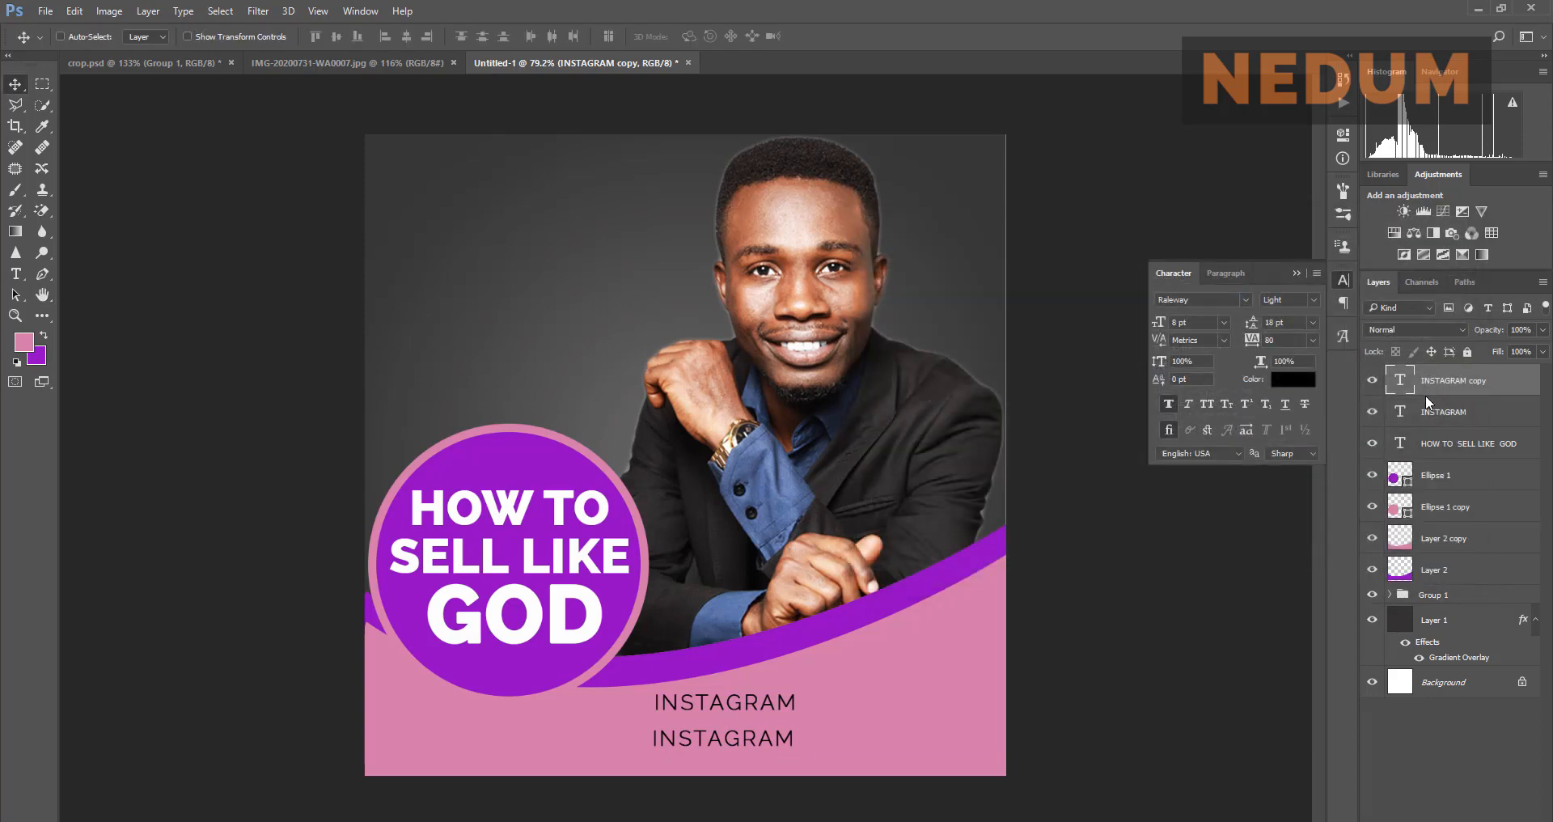
double_click(1402, 380)
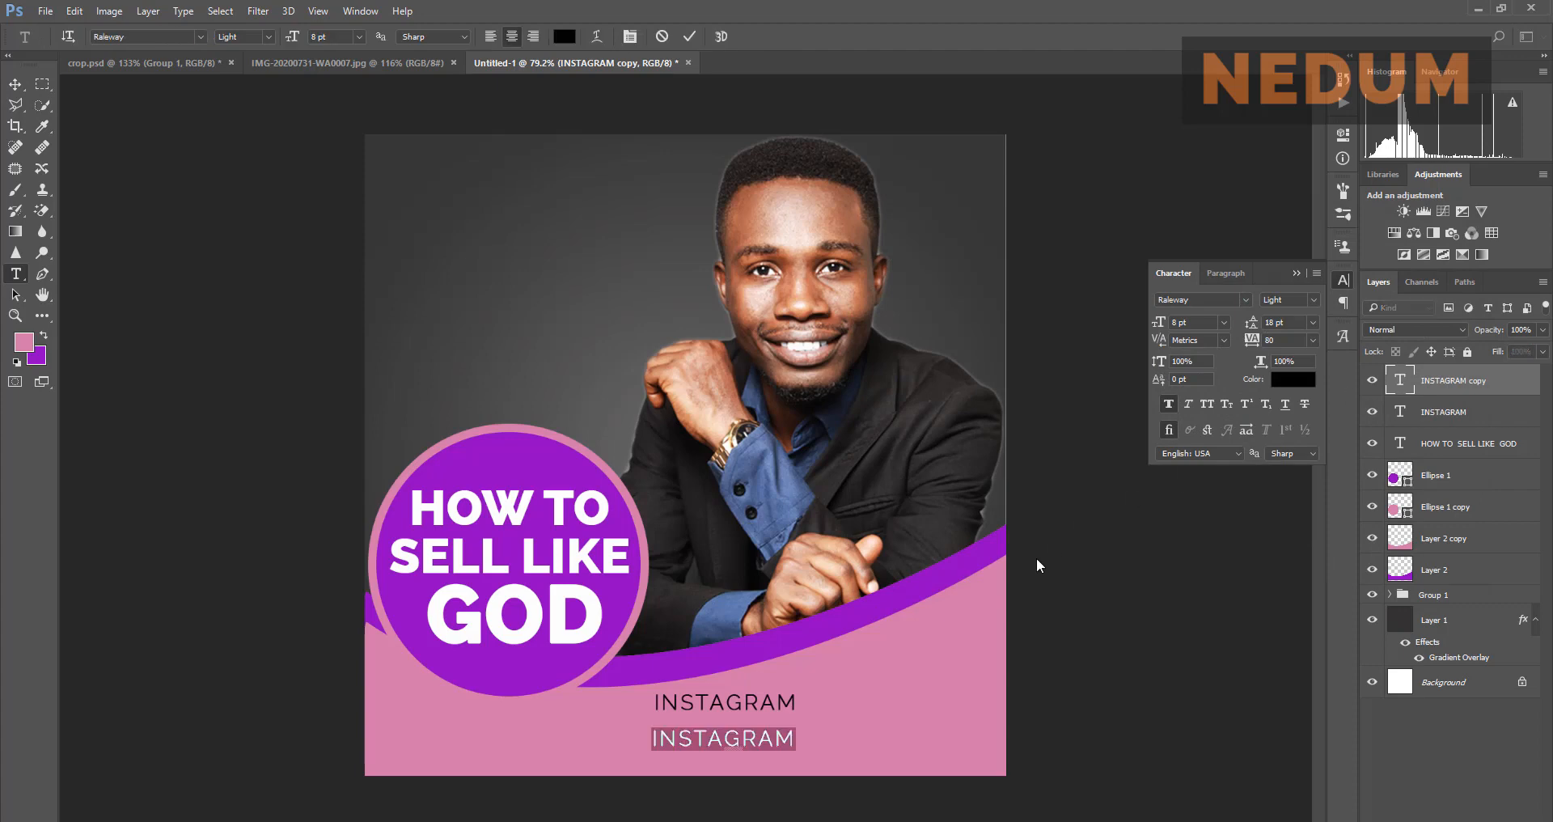
text(LIVE)
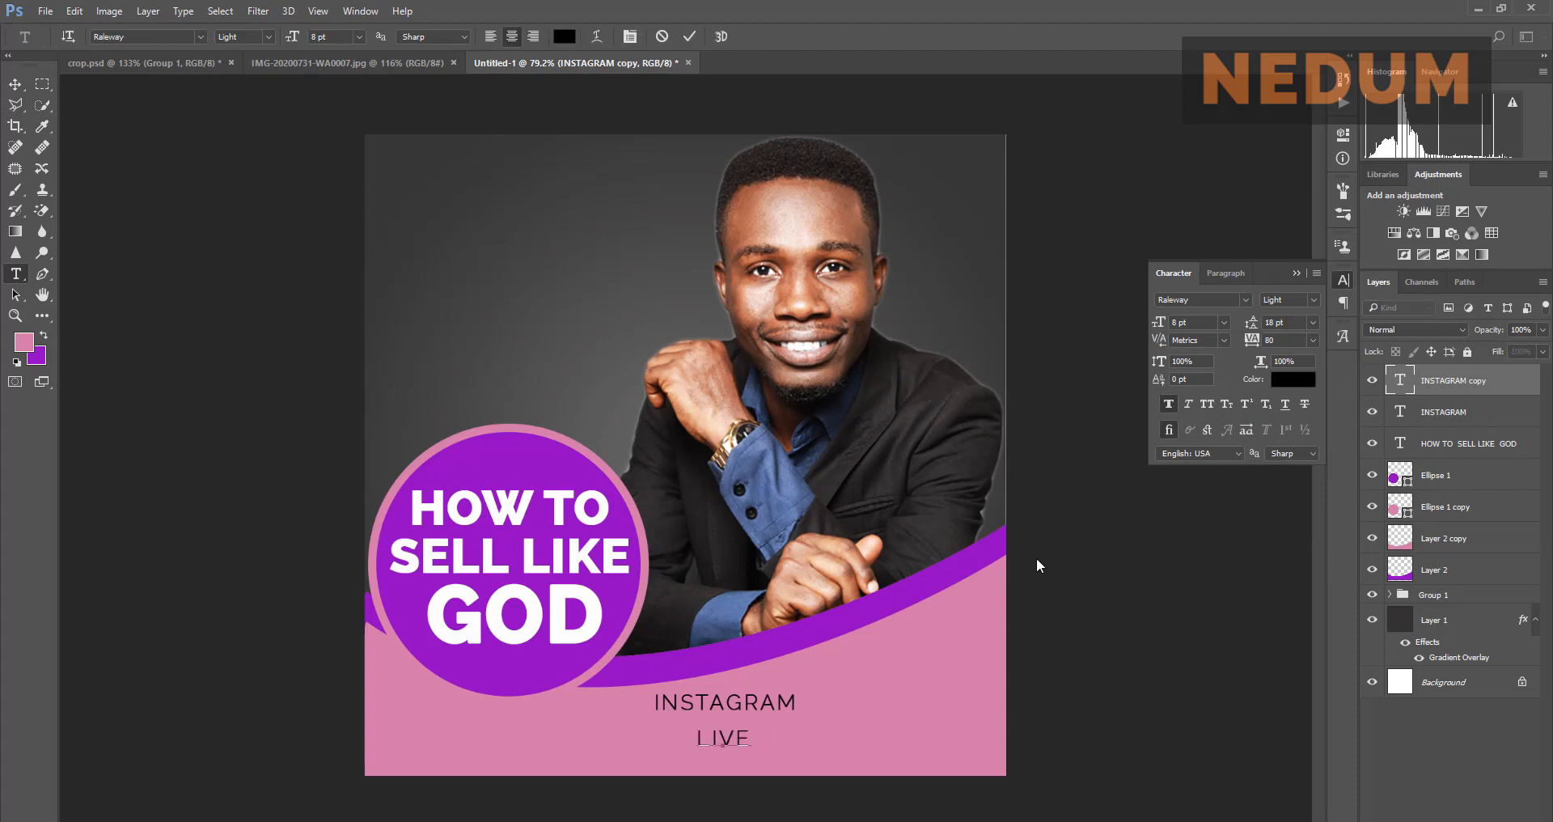
text(!)
click(689, 36)
key(v)
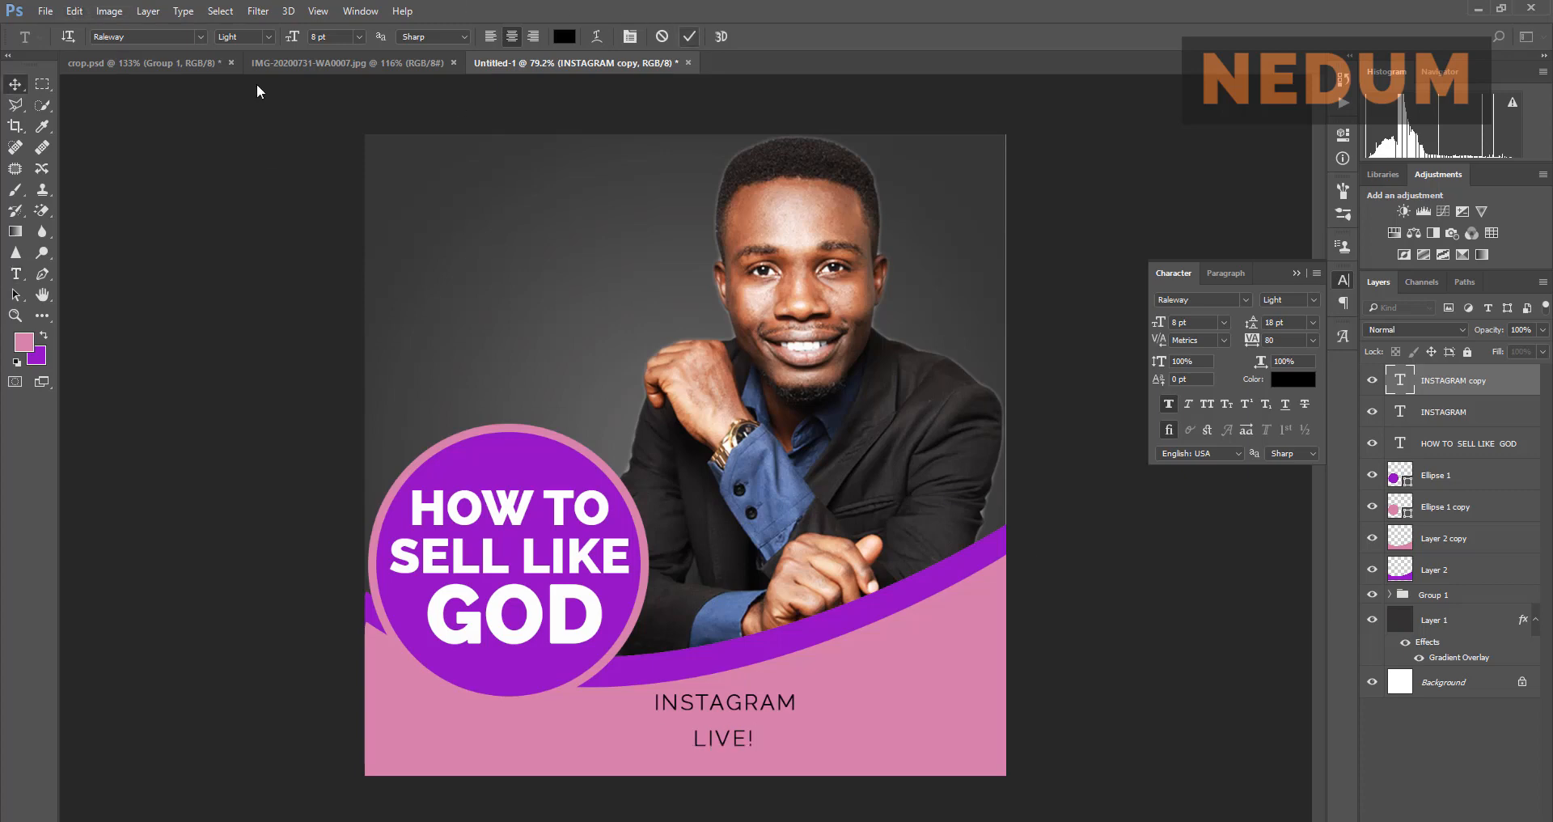
click(294, 61)
click(541, 62)
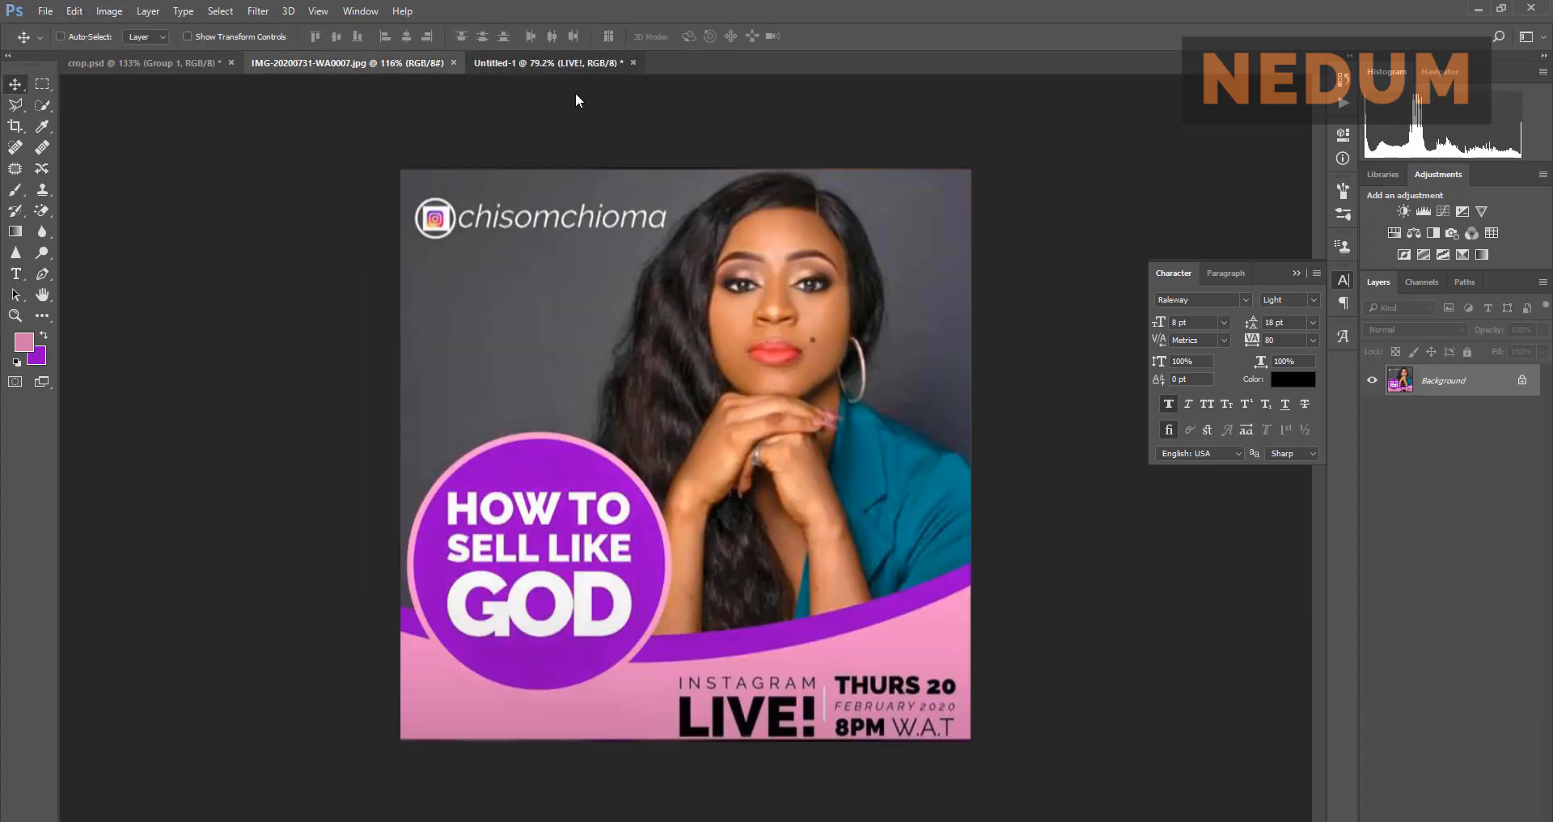
Step: Try LIVE! in ExtraBold at 16 pt, then 18 pt, positioning it under INSTAGRAM
click(1313, 301)
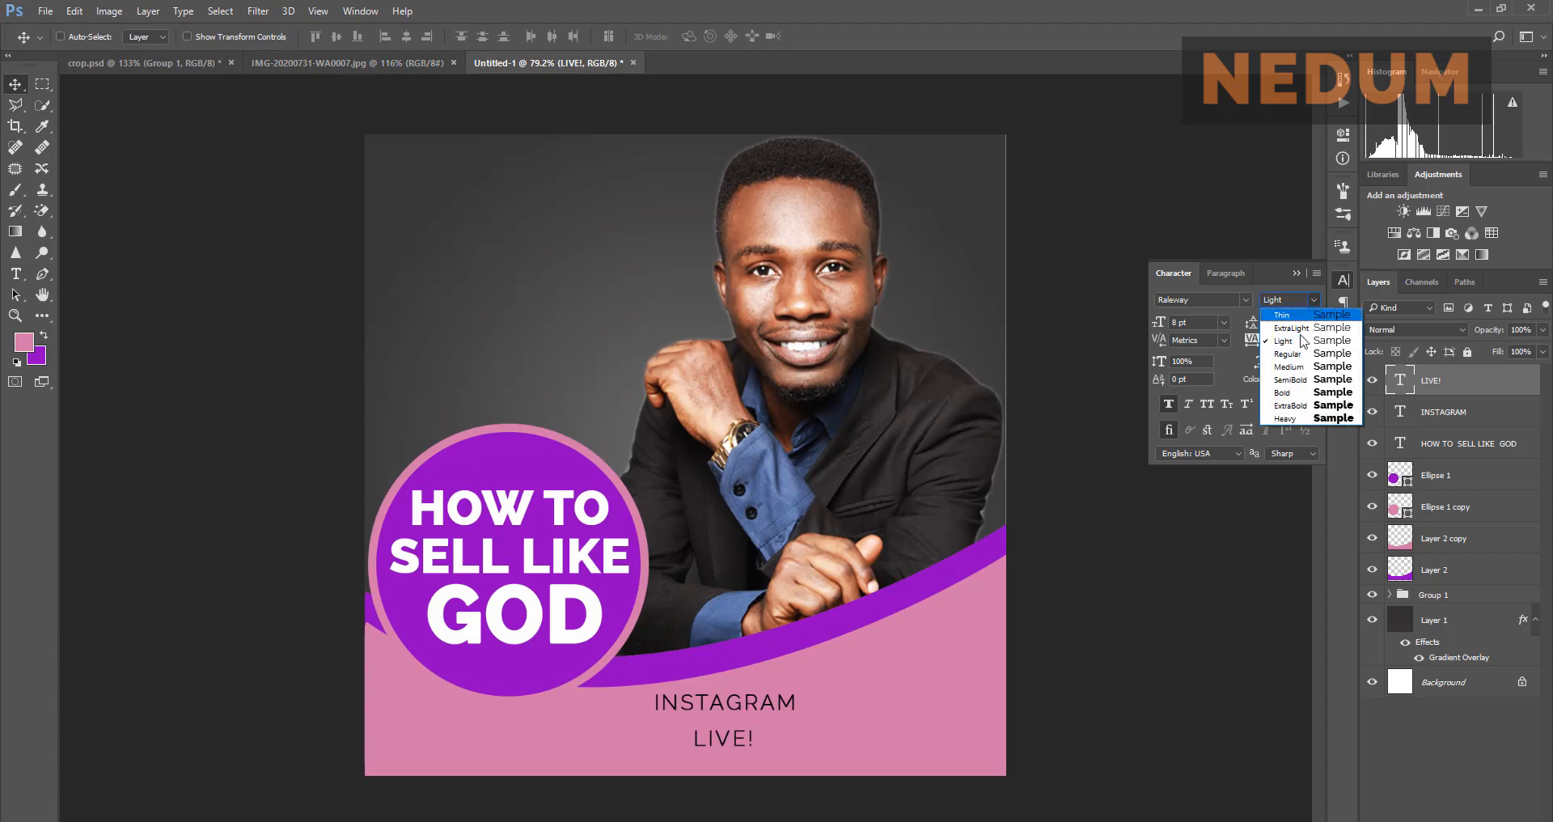
click(1295, 407)
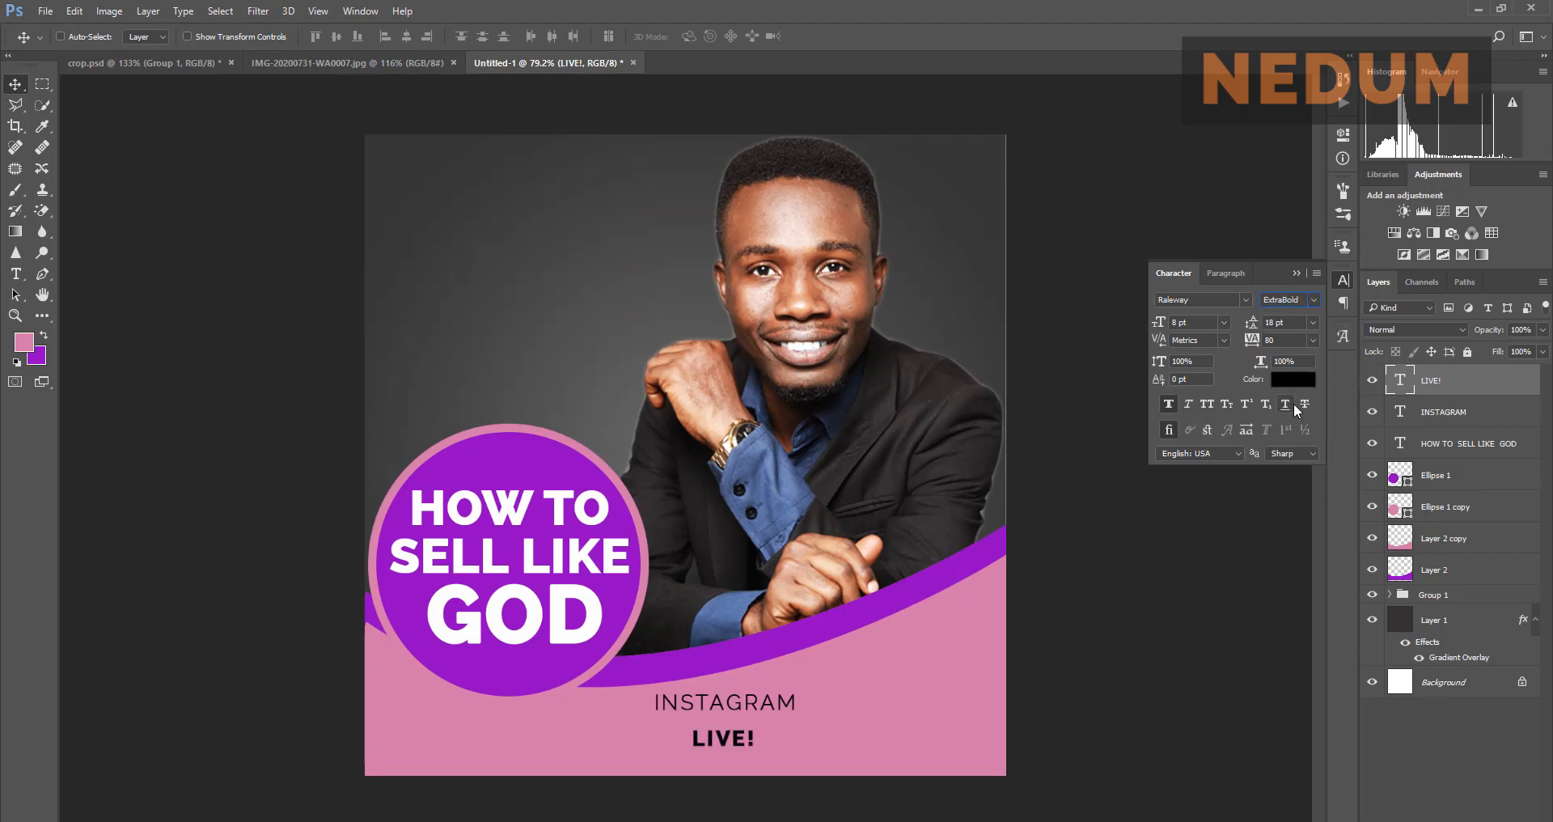
click(1225, 323)
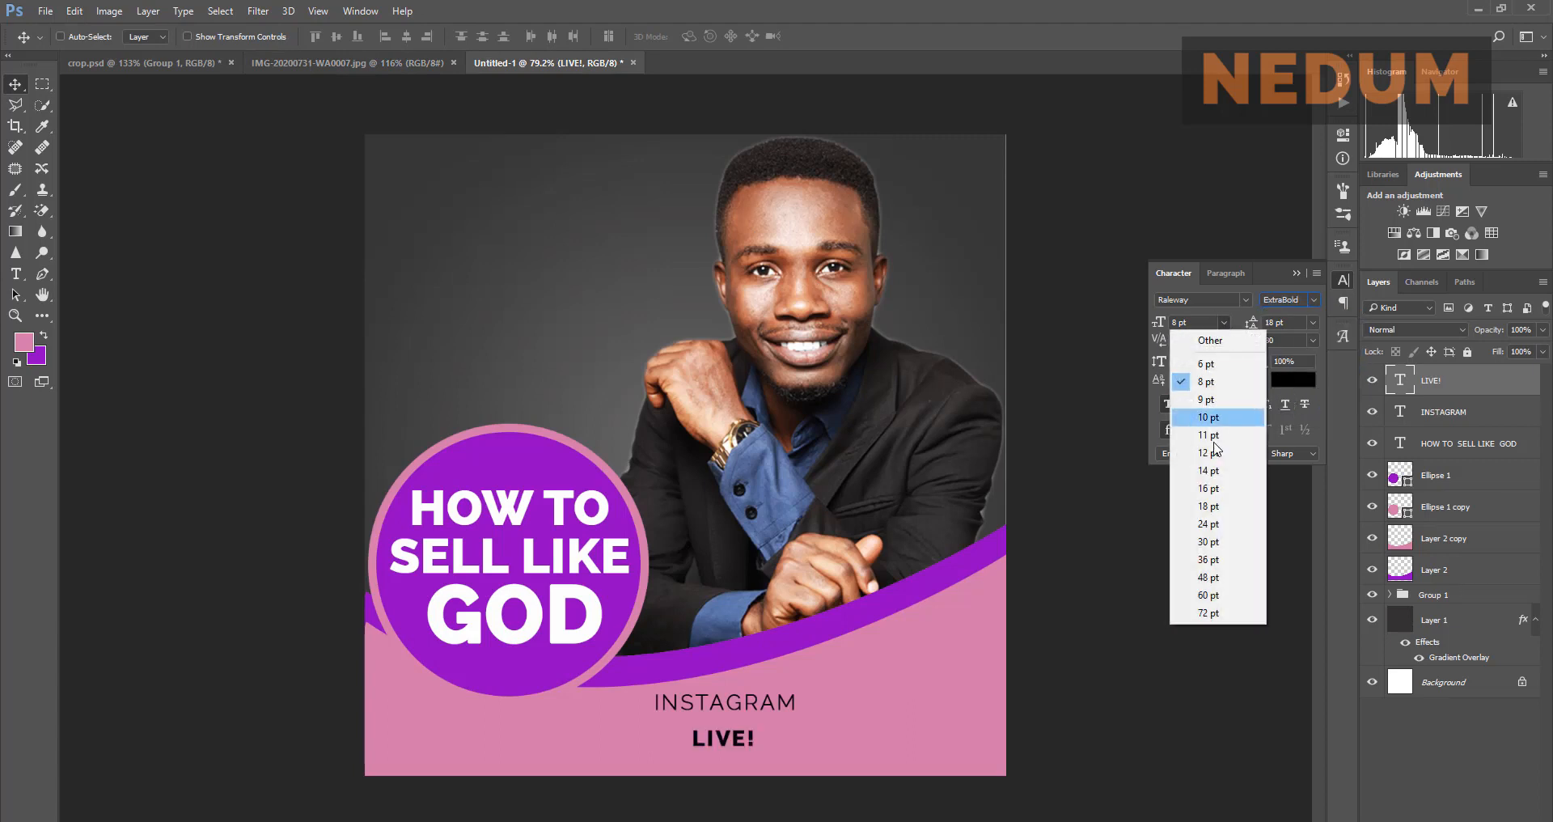
click(1210, 488)
drag(752, 746, 749, 761)
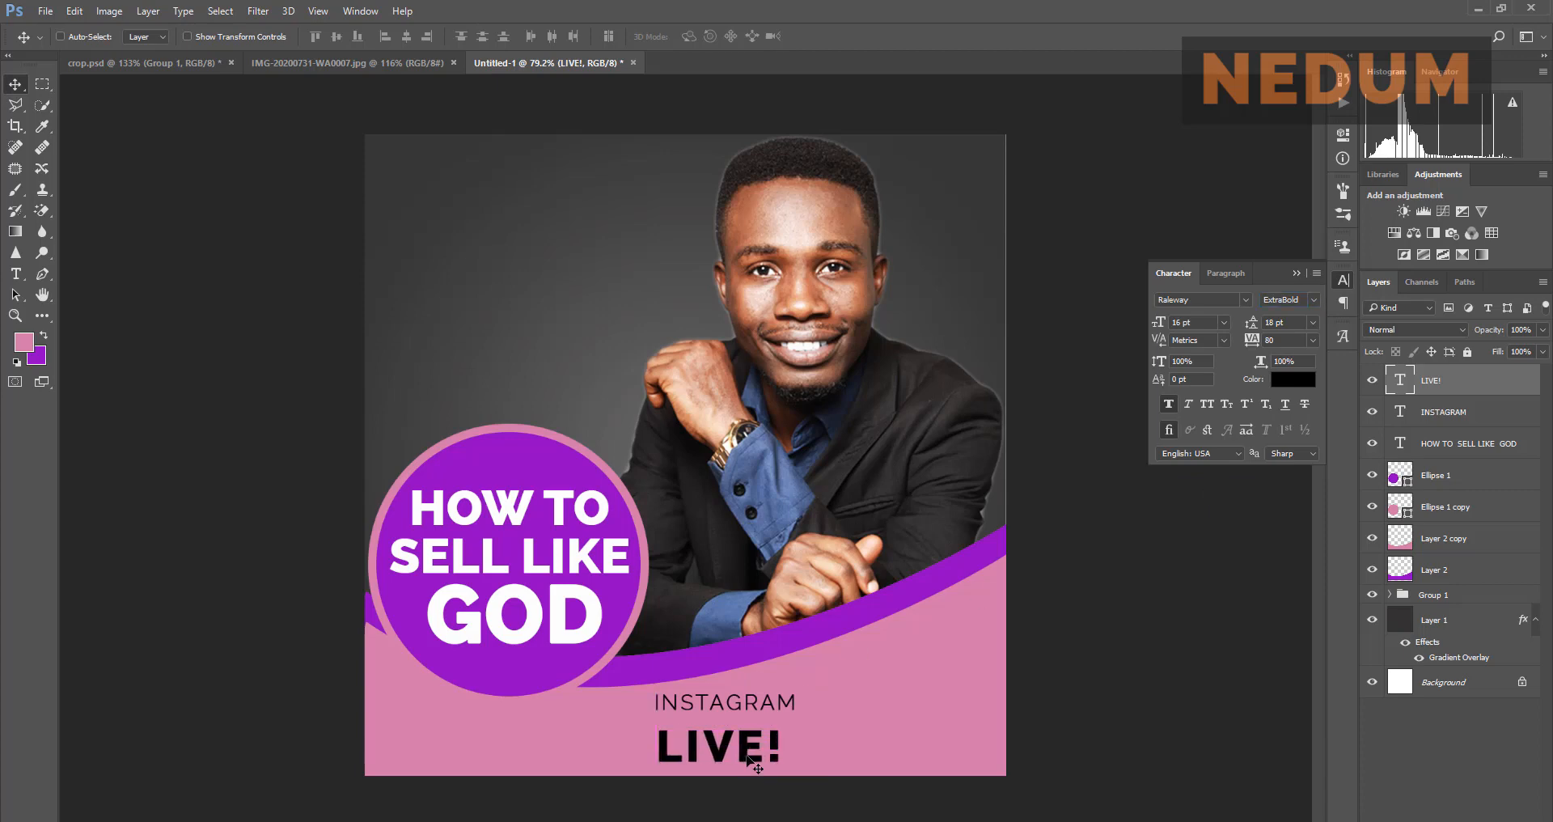
click(396, 64)
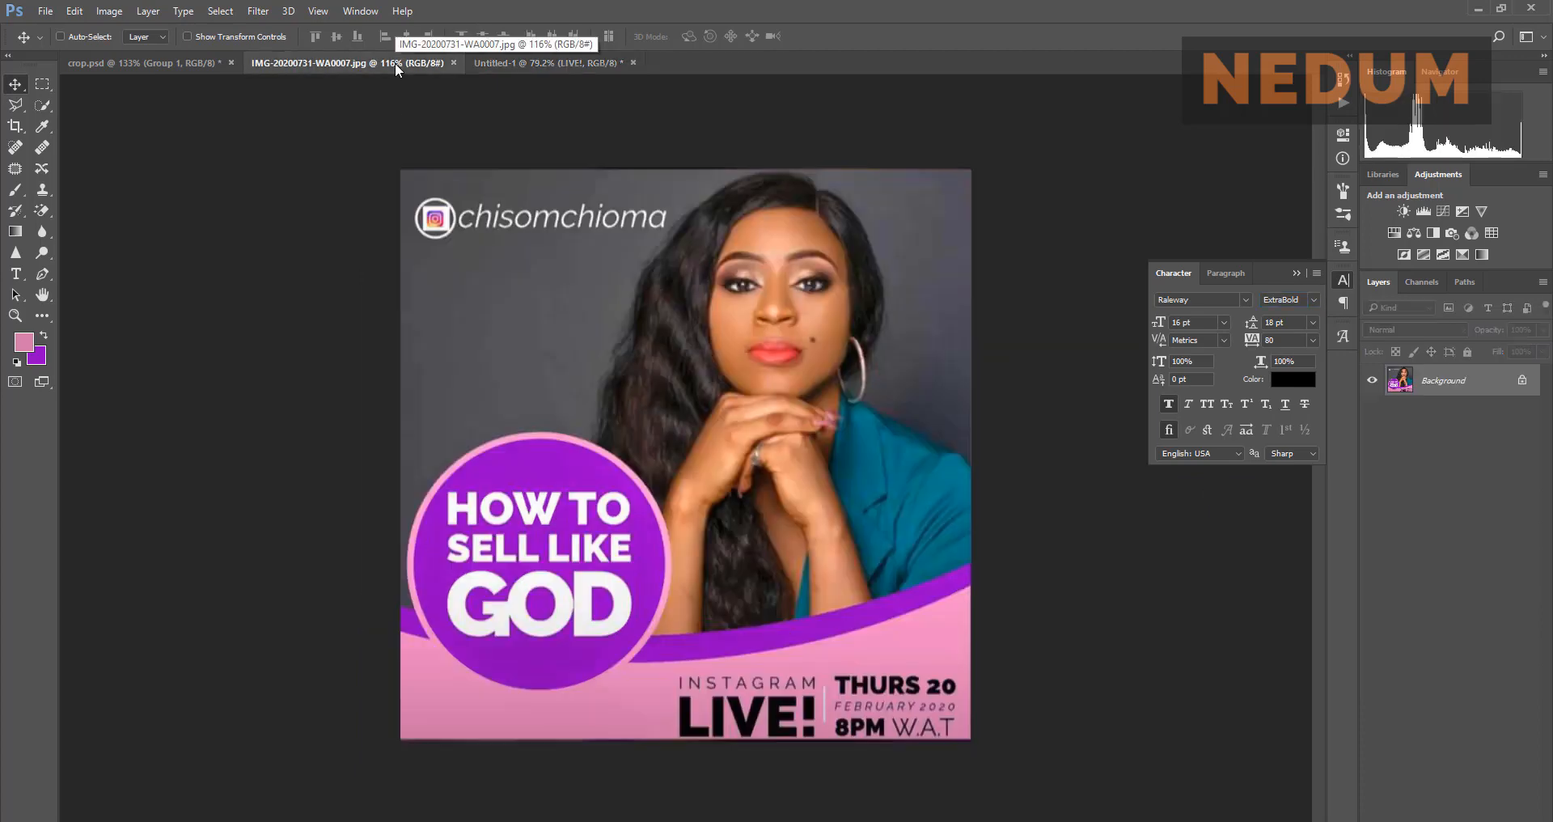
click(492, 63)
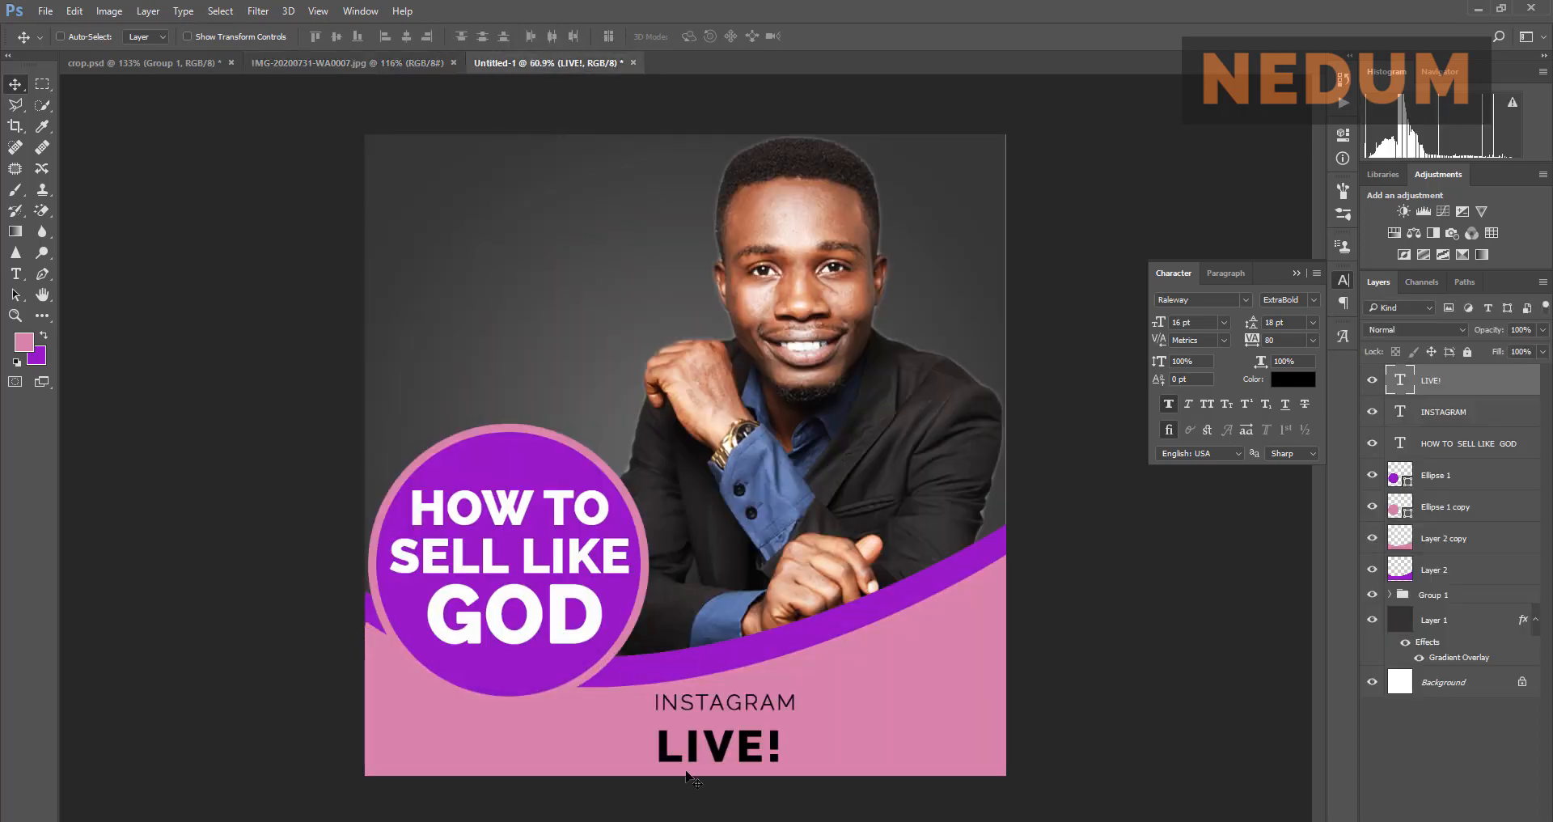
scroll(694, 776, up, 6)
scroll(693, 780, up, 1)
drag(721, 715, 712, 666)
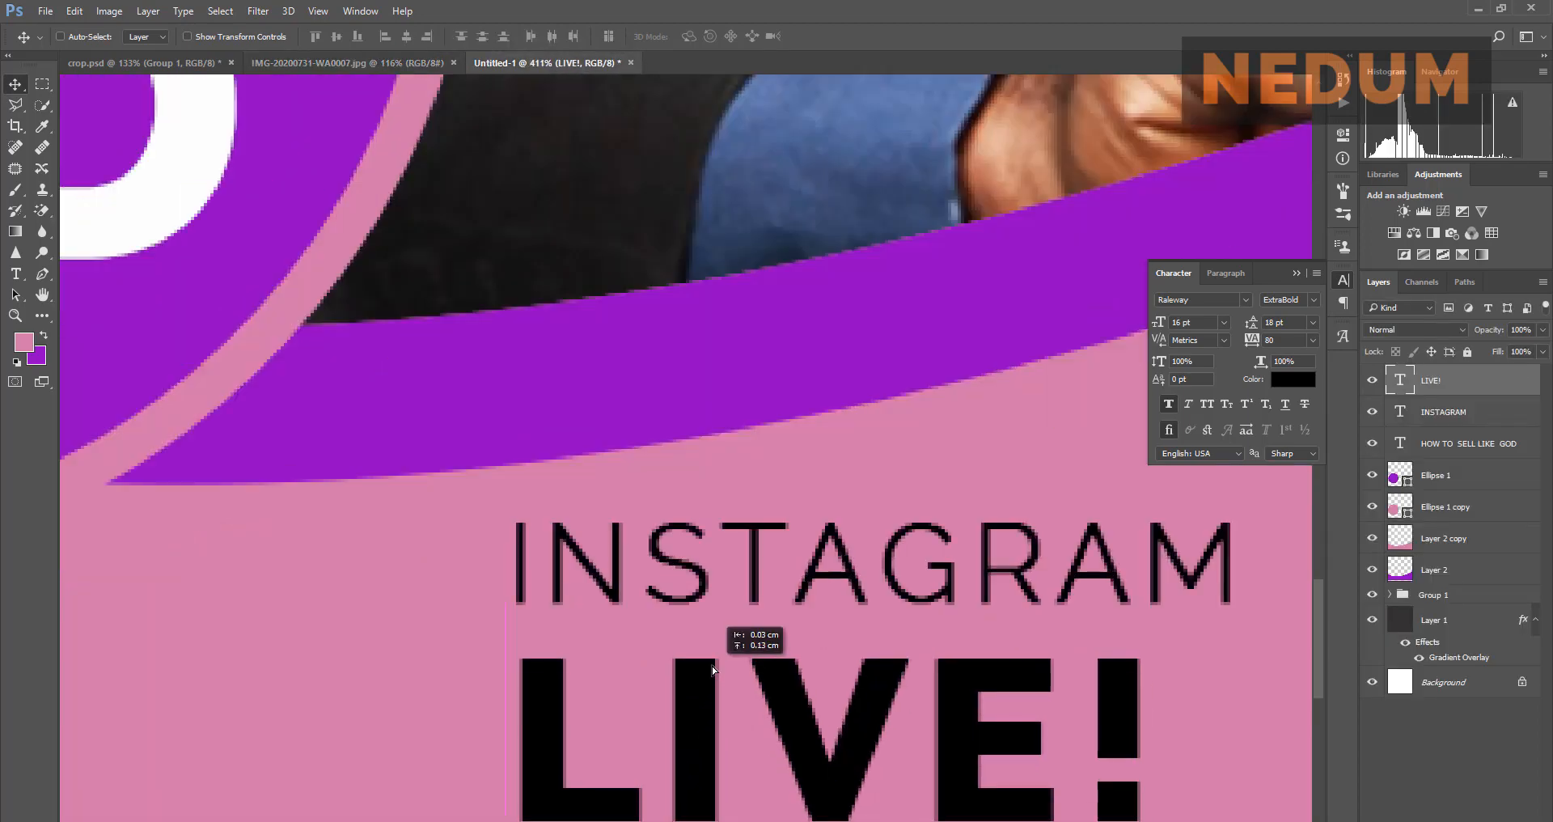
scroll(704, 597, down, 1)
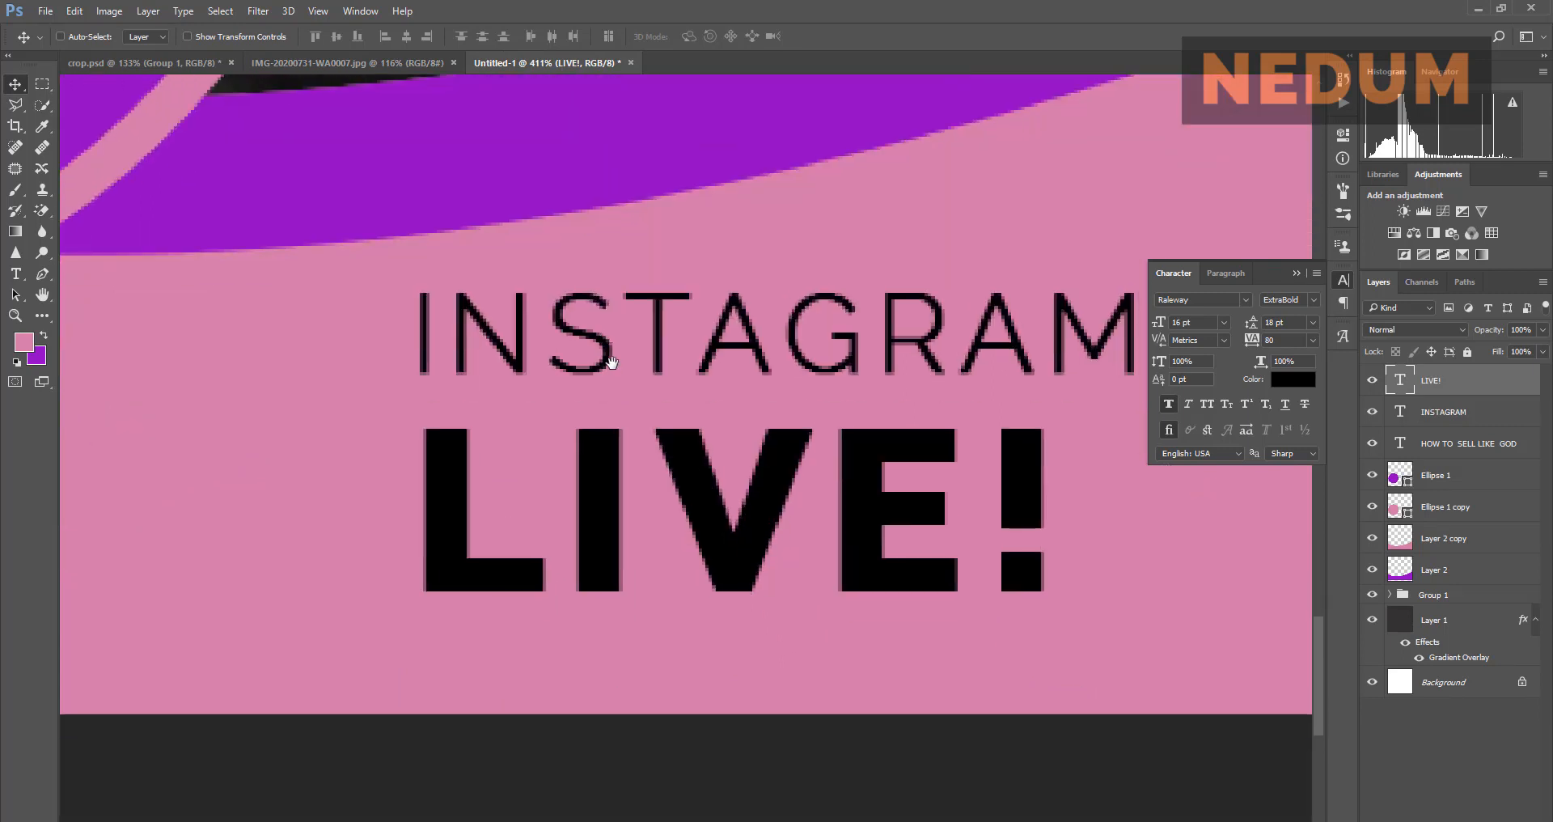
drag(647, 476, 641, 488)
click(1227, 321)
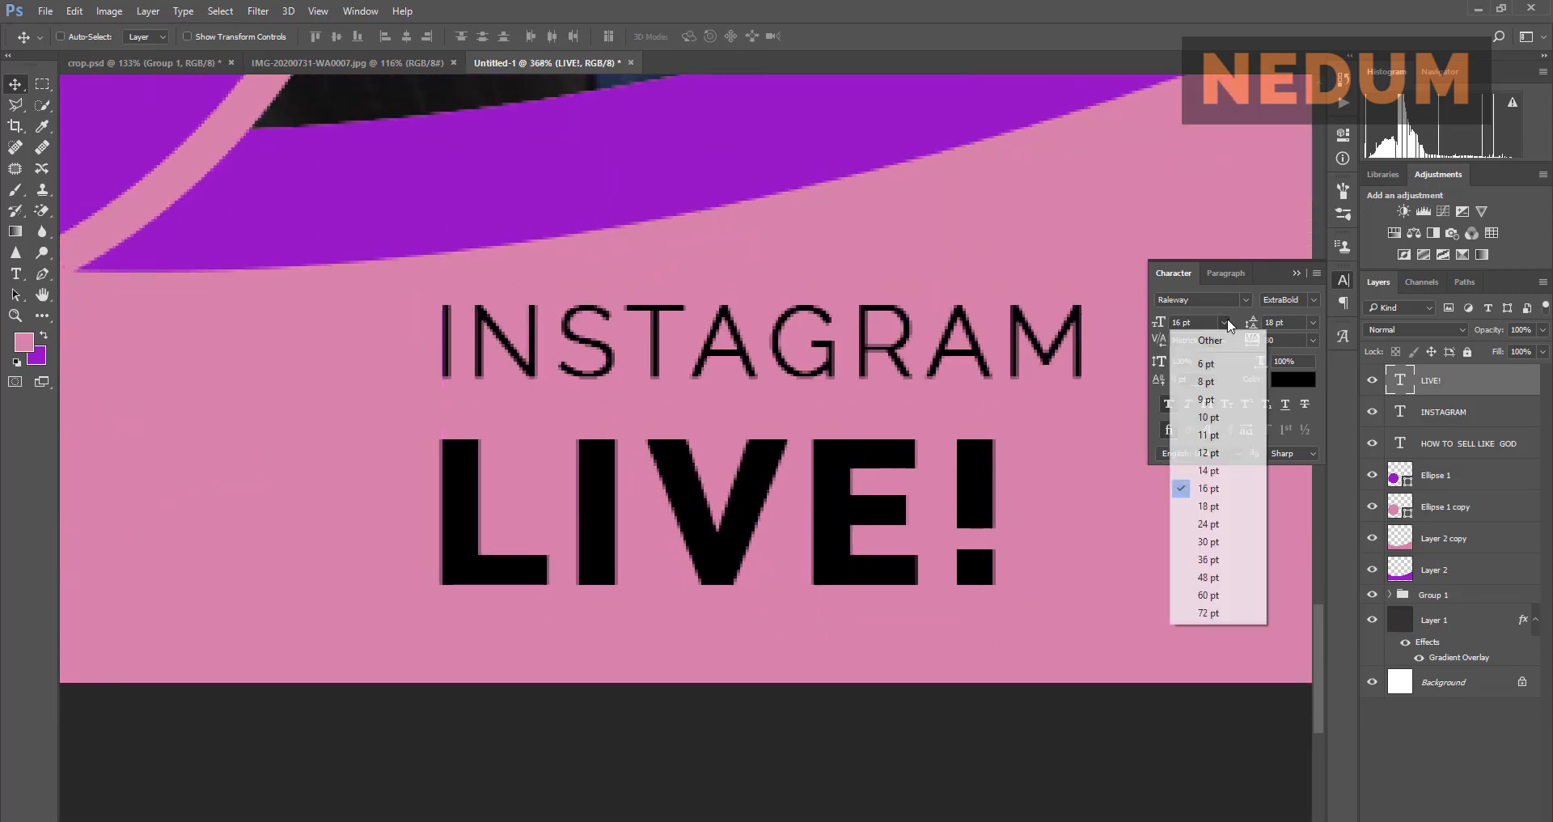
click(1213, 507)
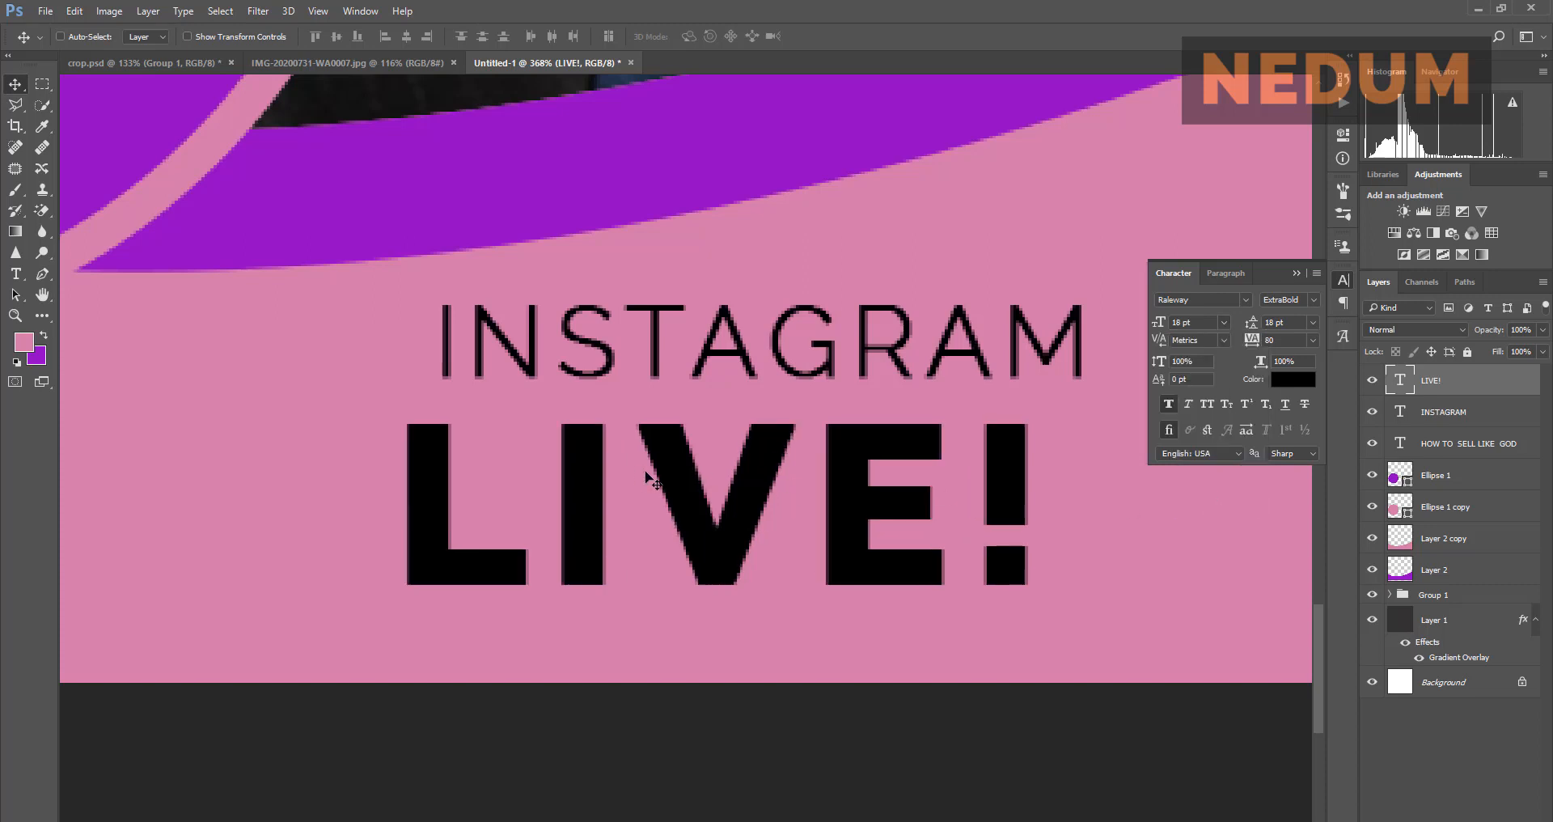
drag(645, 482, 676, 482)
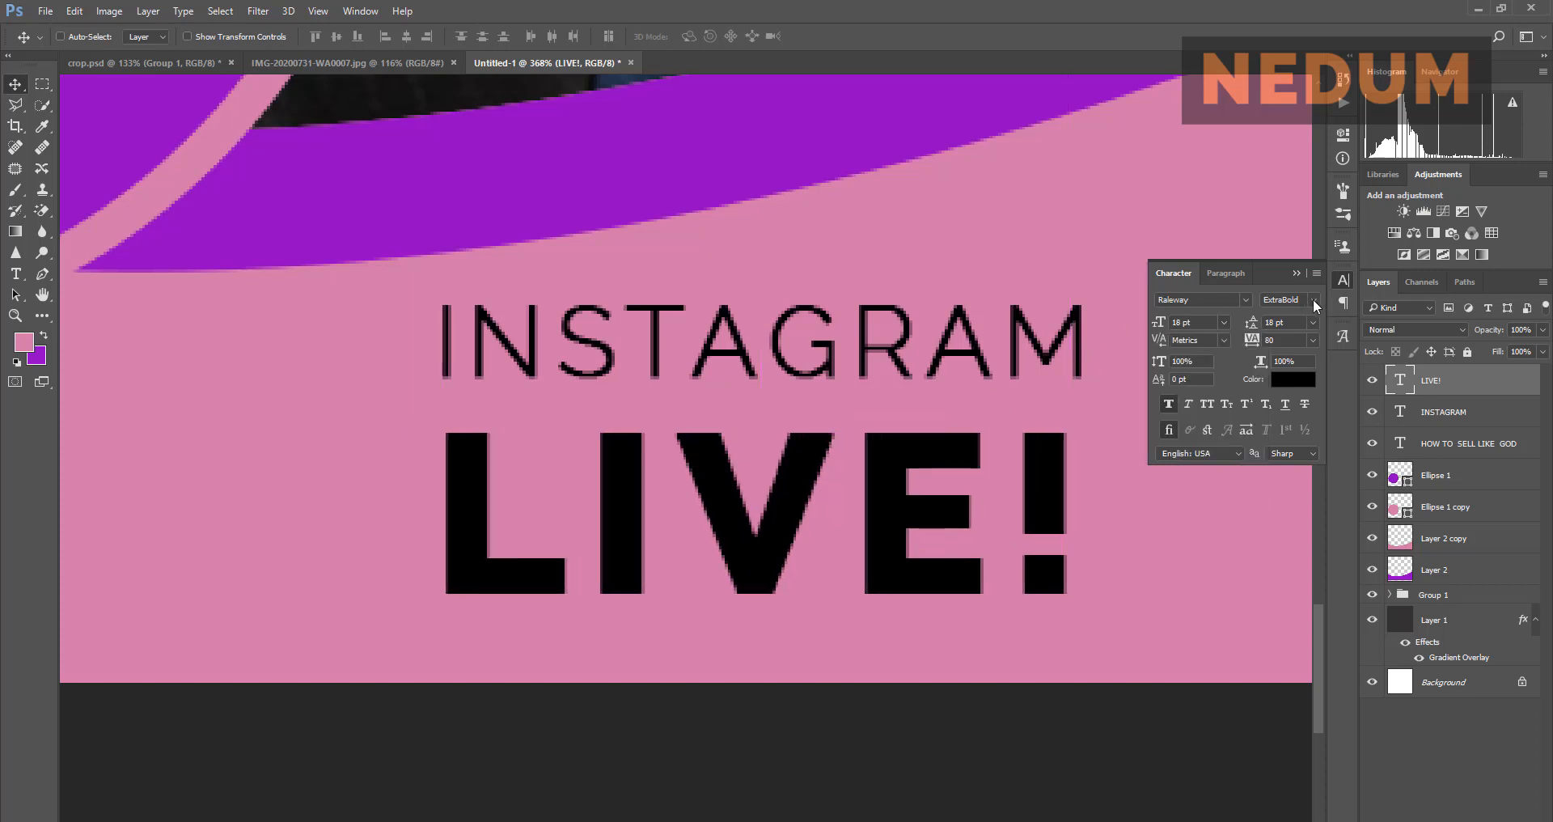
Step: Settle LIVE! on ExtraBold at 19 pt, shift it right, and fit the flyer in view
click(1315, 305)
click(1294, 421)
click(430, 64)
click(496, 69)
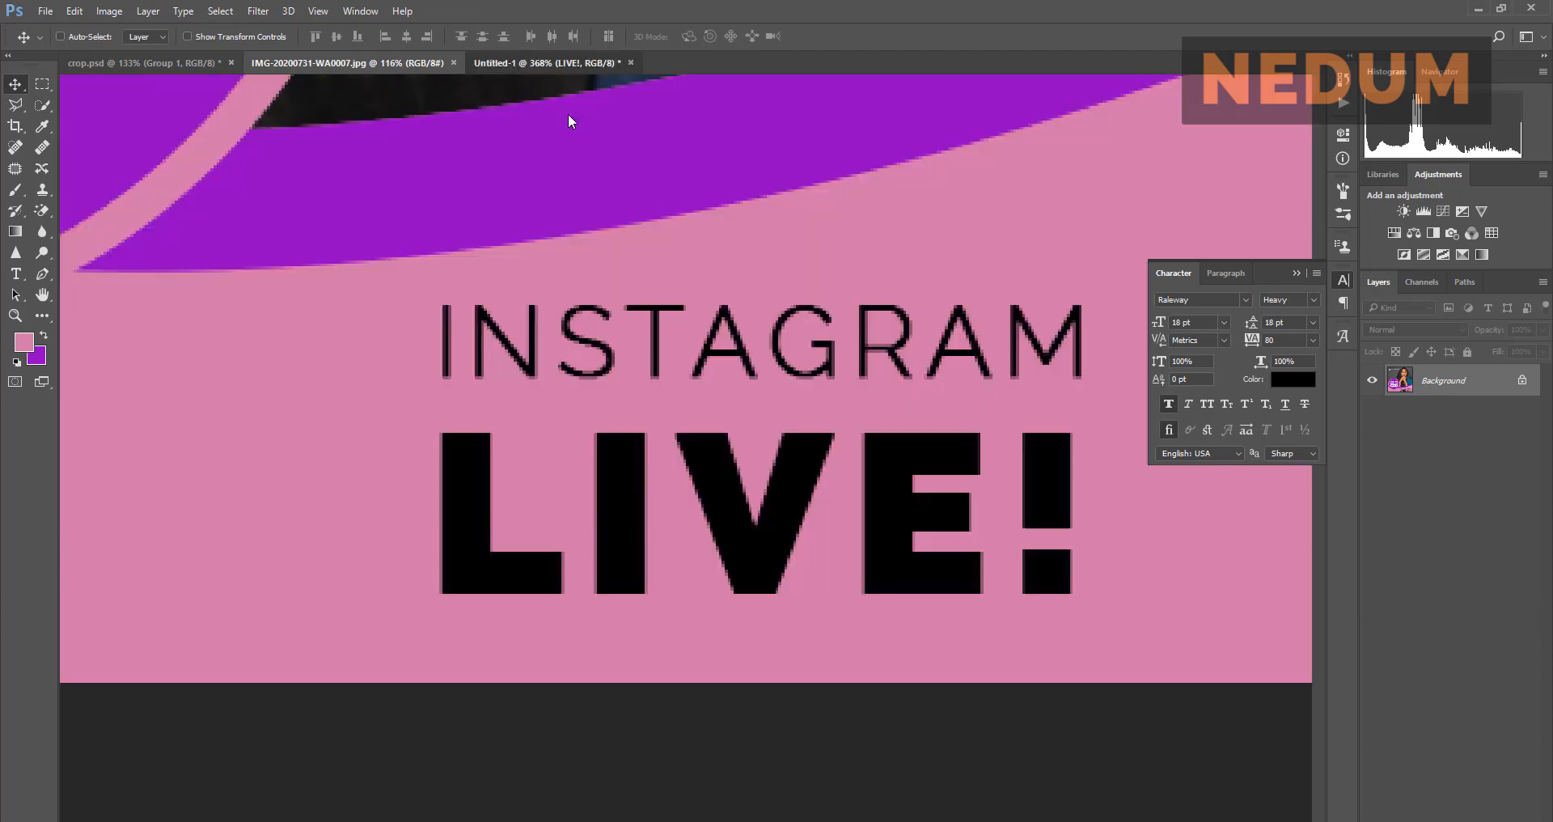
click(1314, 300)
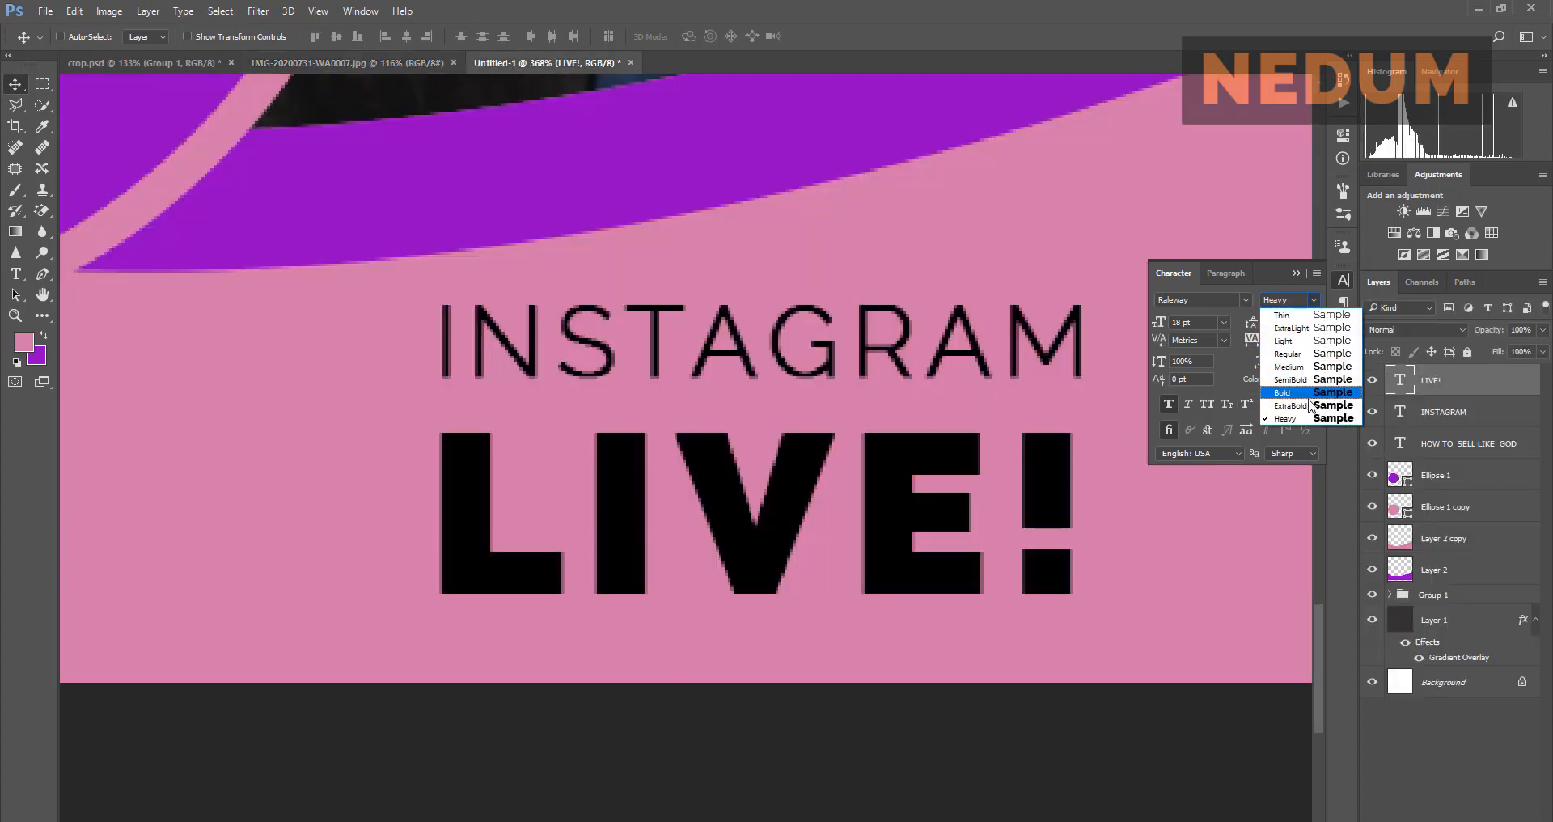
click(1294, 366)
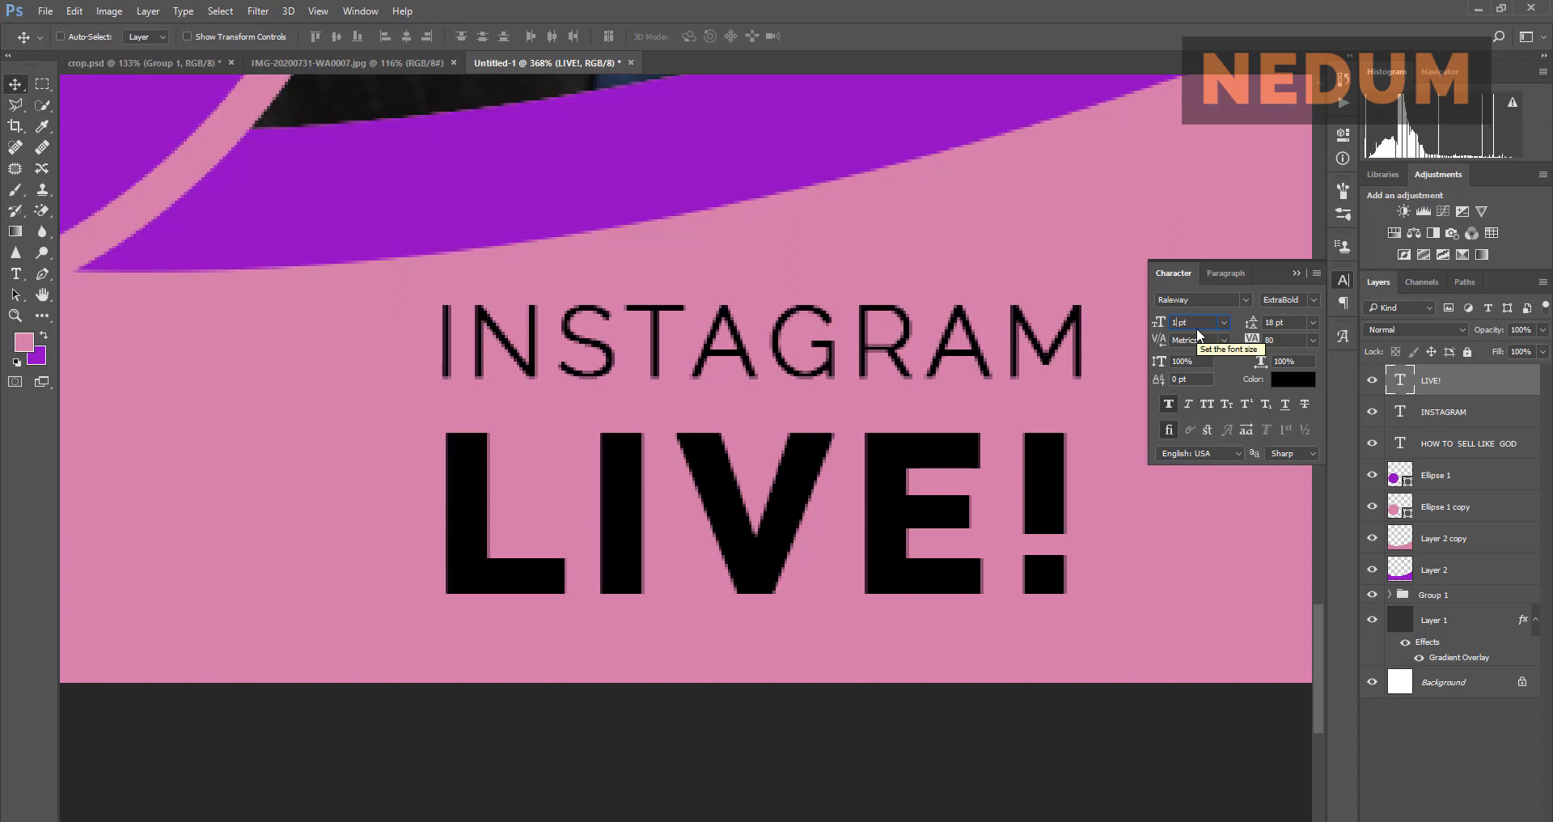
key(Up)
key(Return)
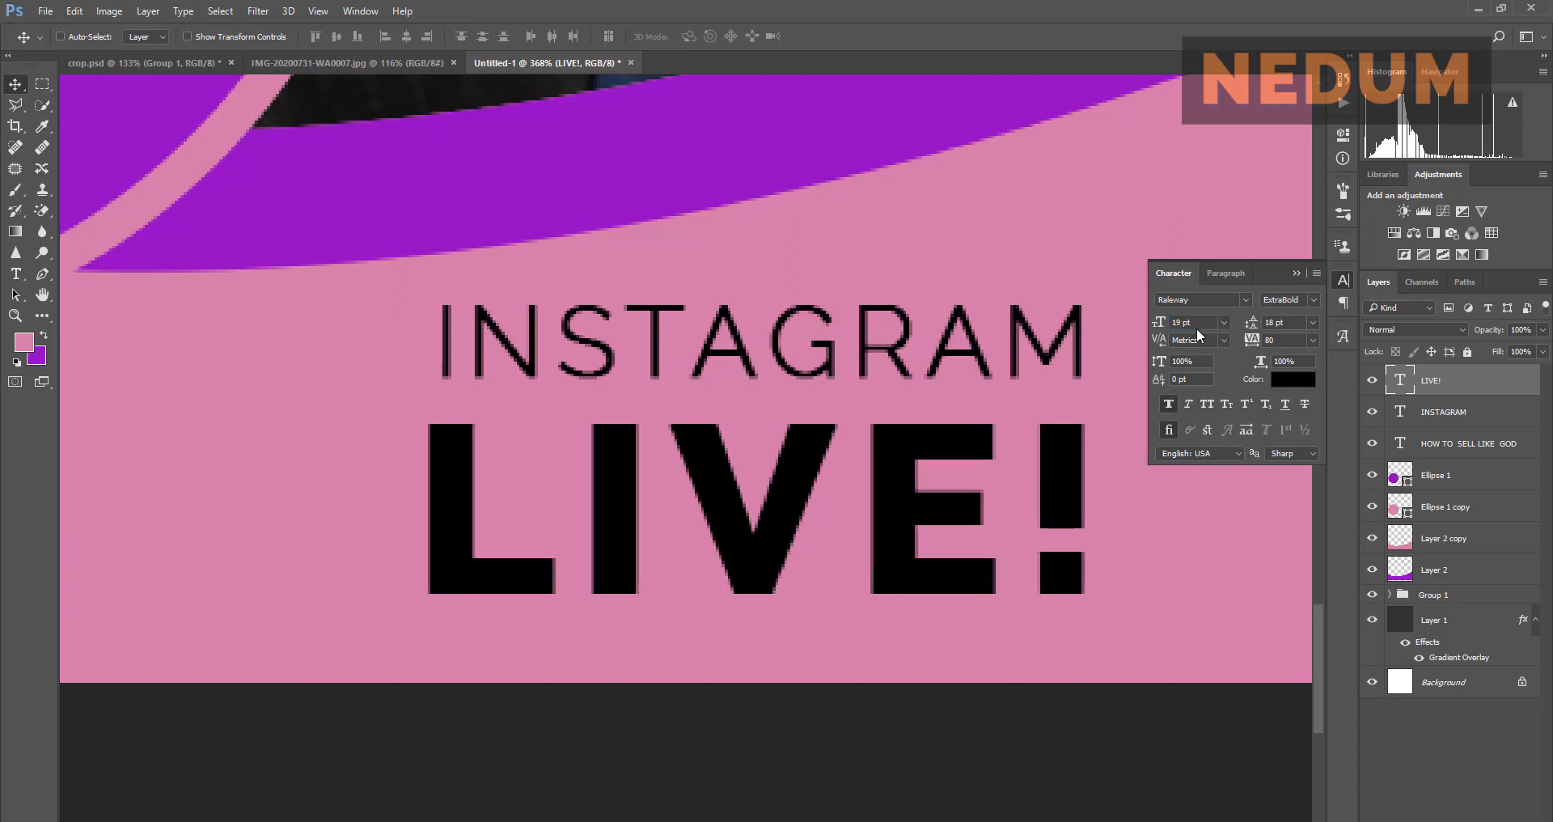
drag(735, 507, 746, 508)
key(ctrl+0)
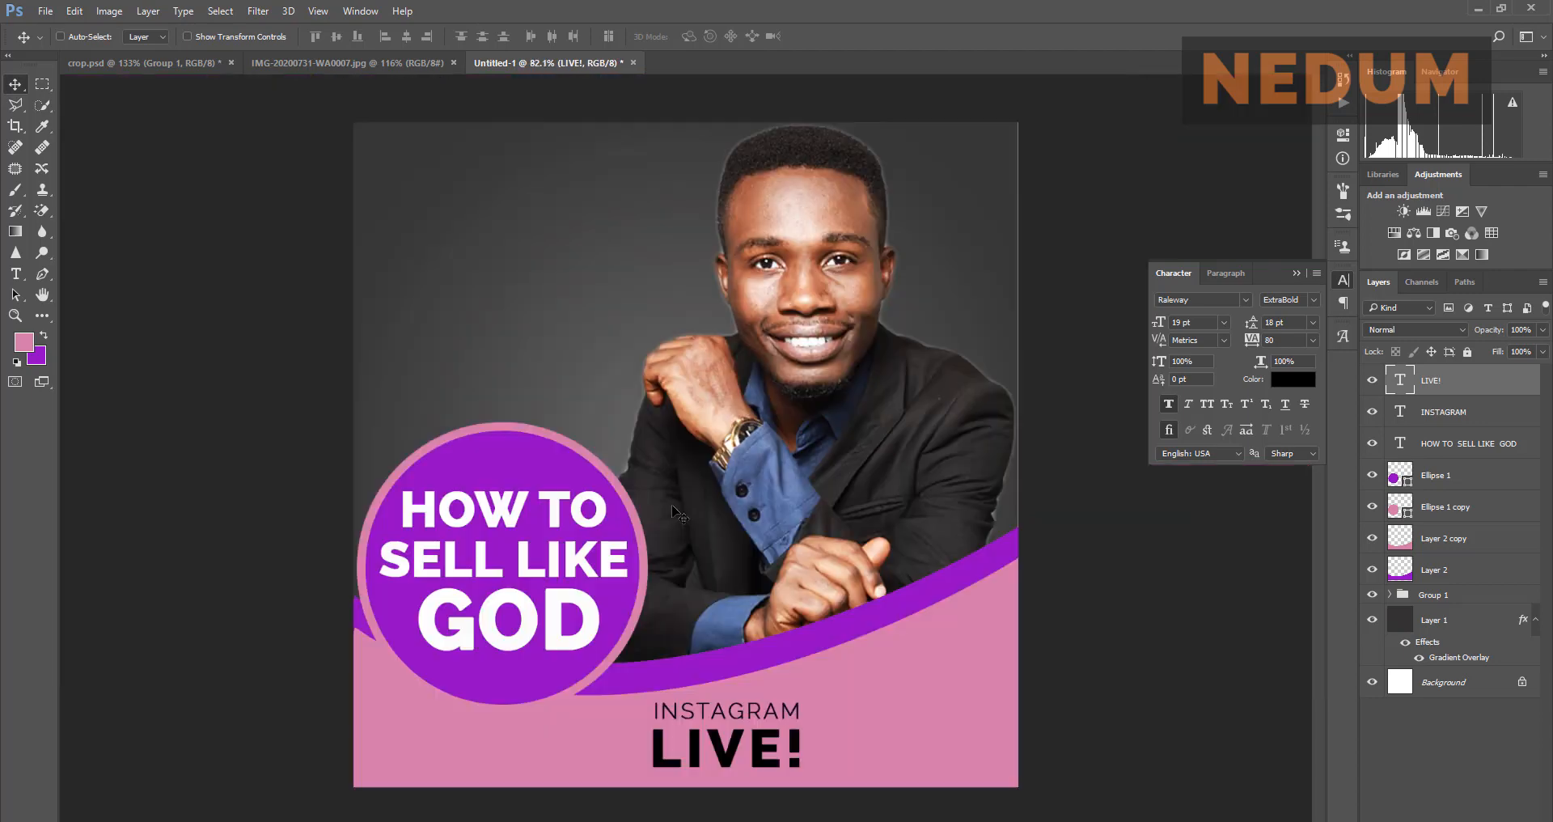
Step: Resize LIVE! to 24 pt, then to 21 pt after checking the reference flyer
click(373, 66)
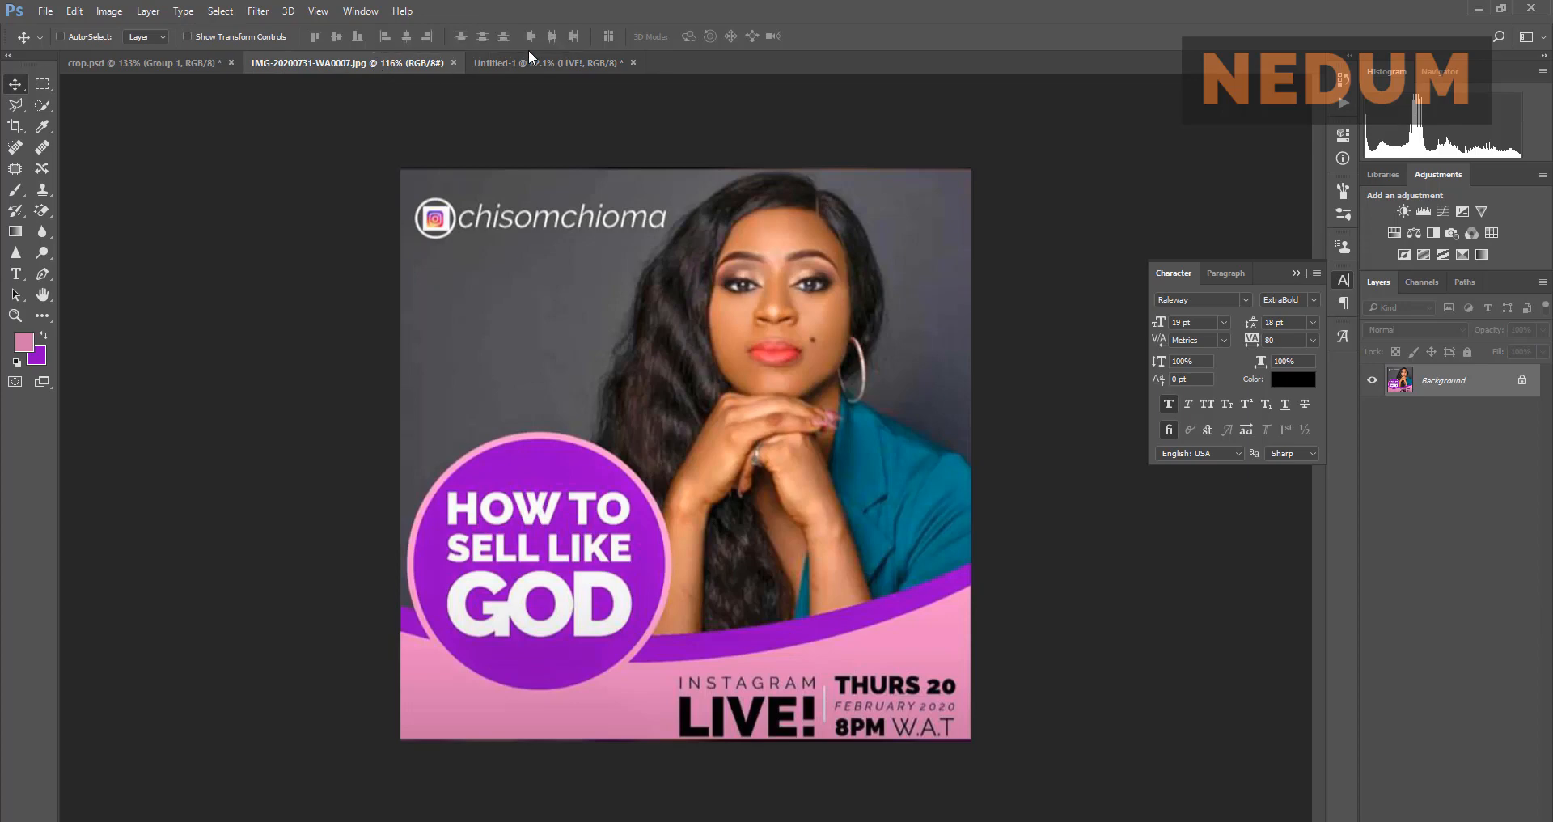
click(548, 63)
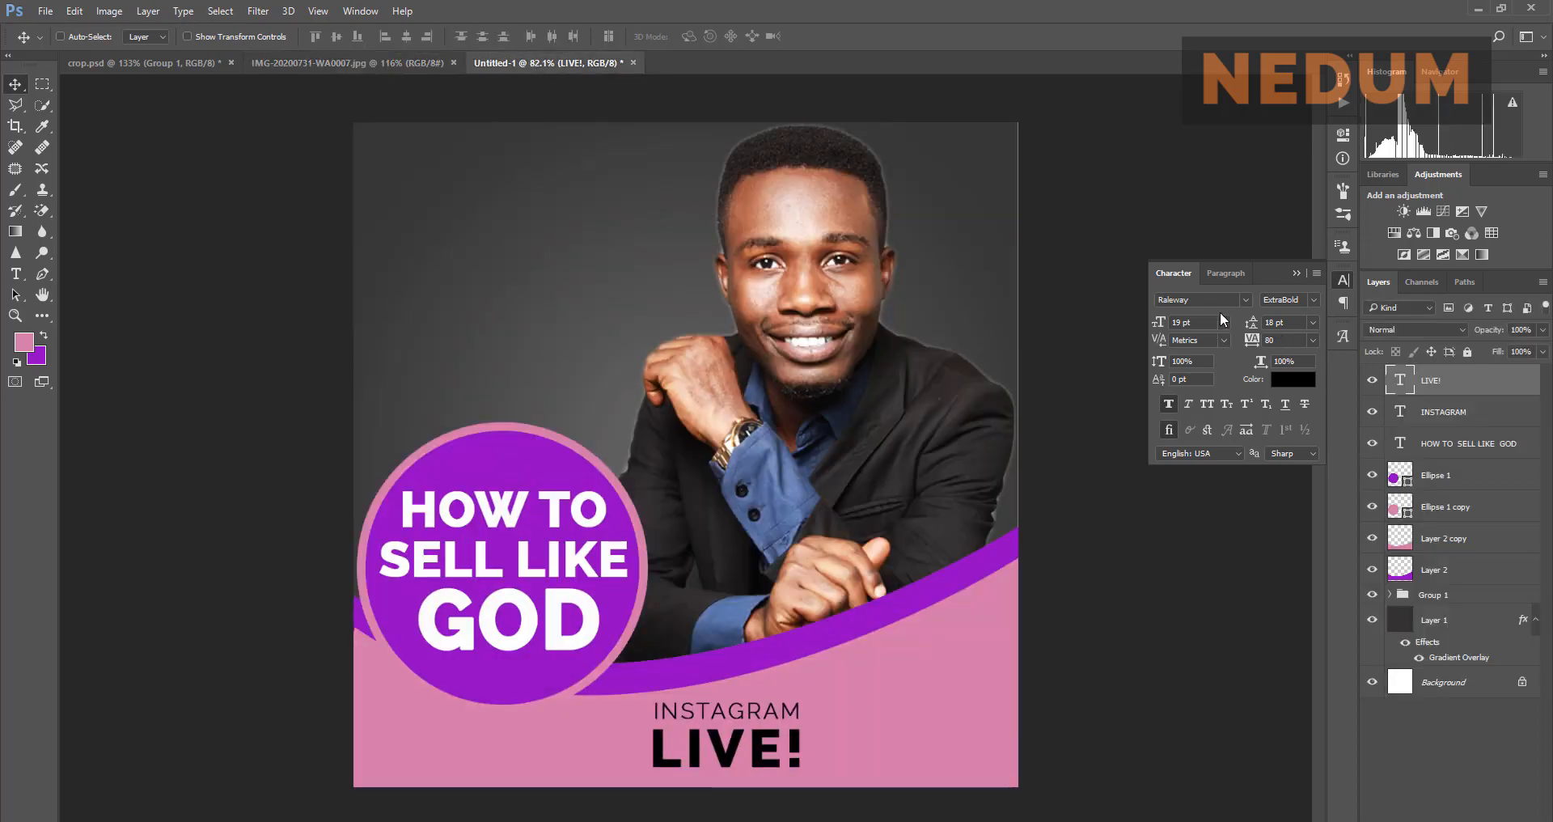
click(1224, 323)
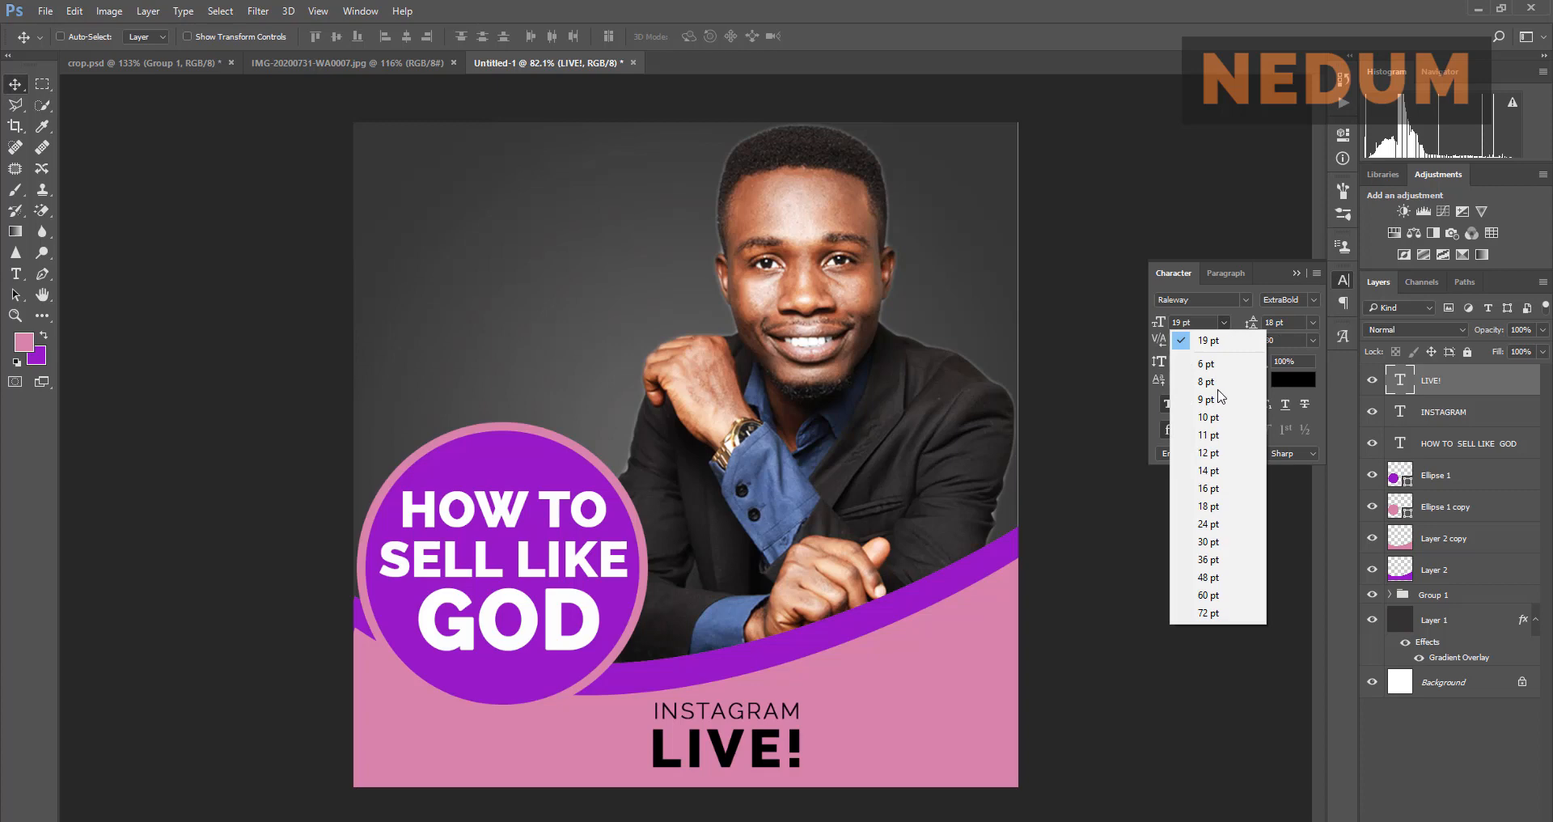
click(1209, 523)
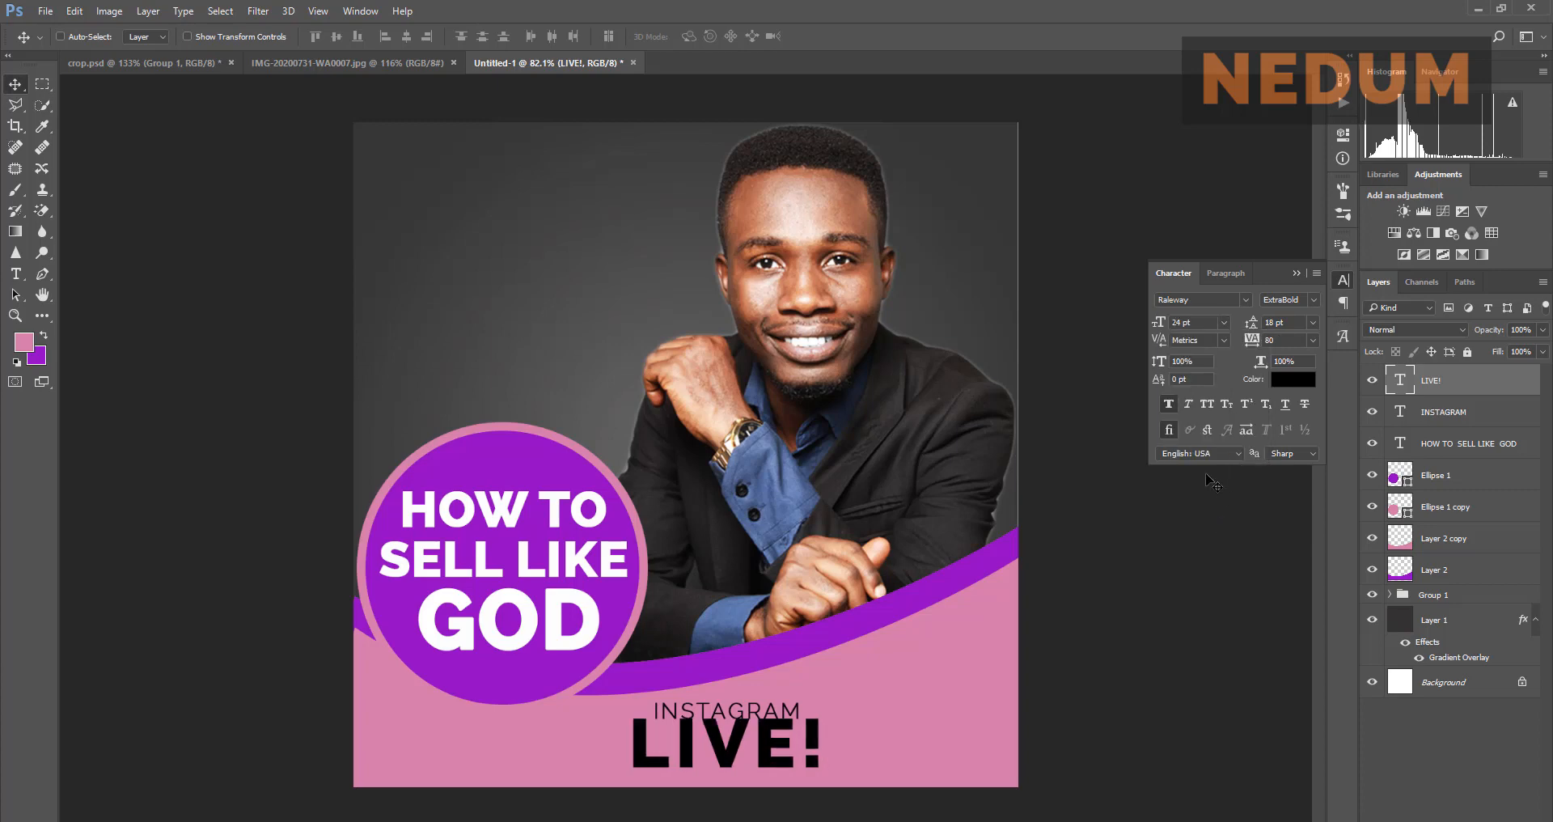
click(368, 63)
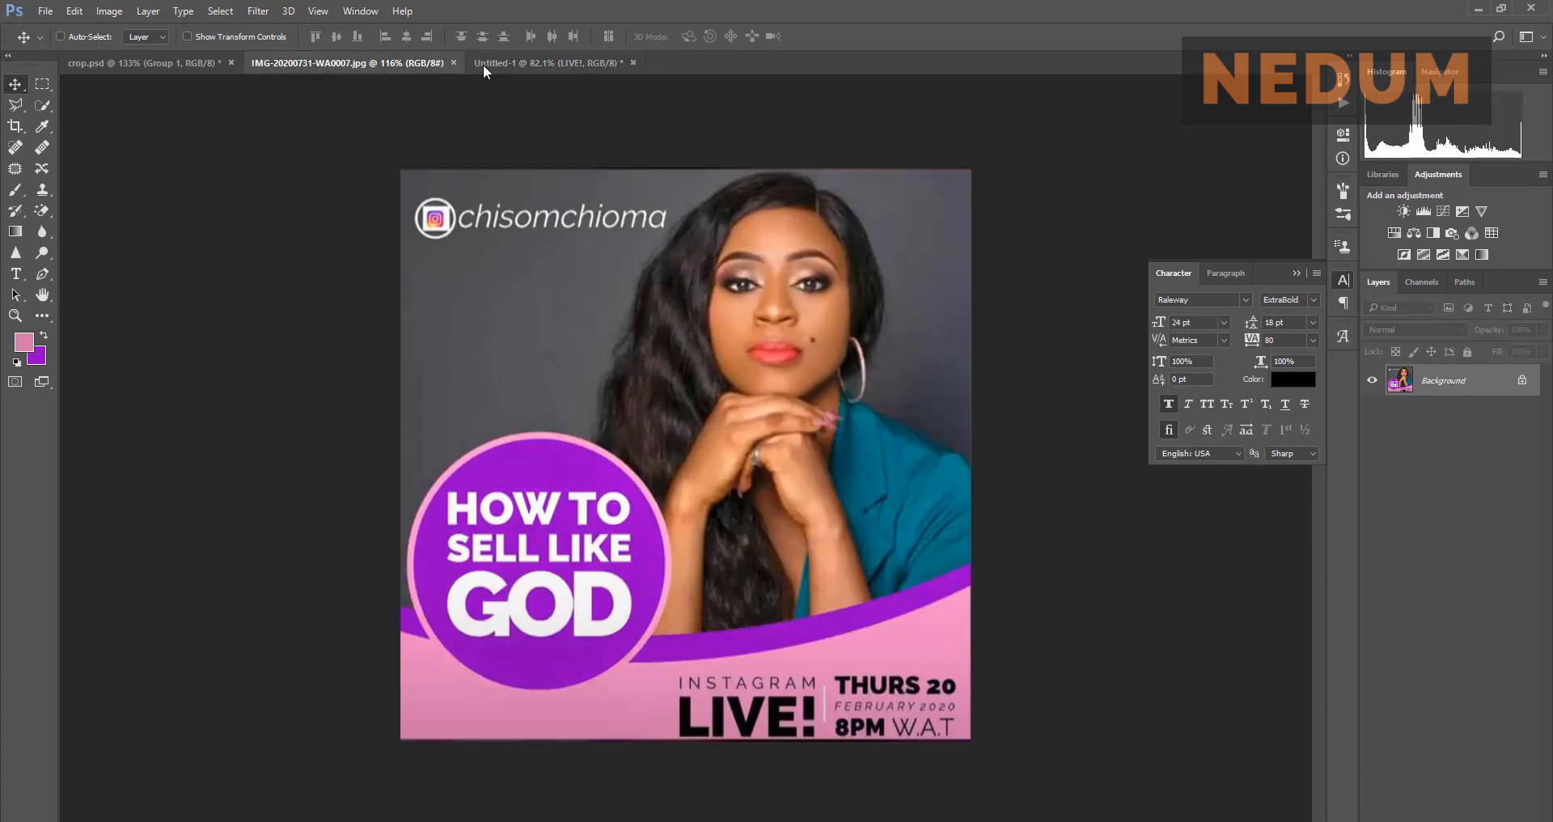
click(512, 69)
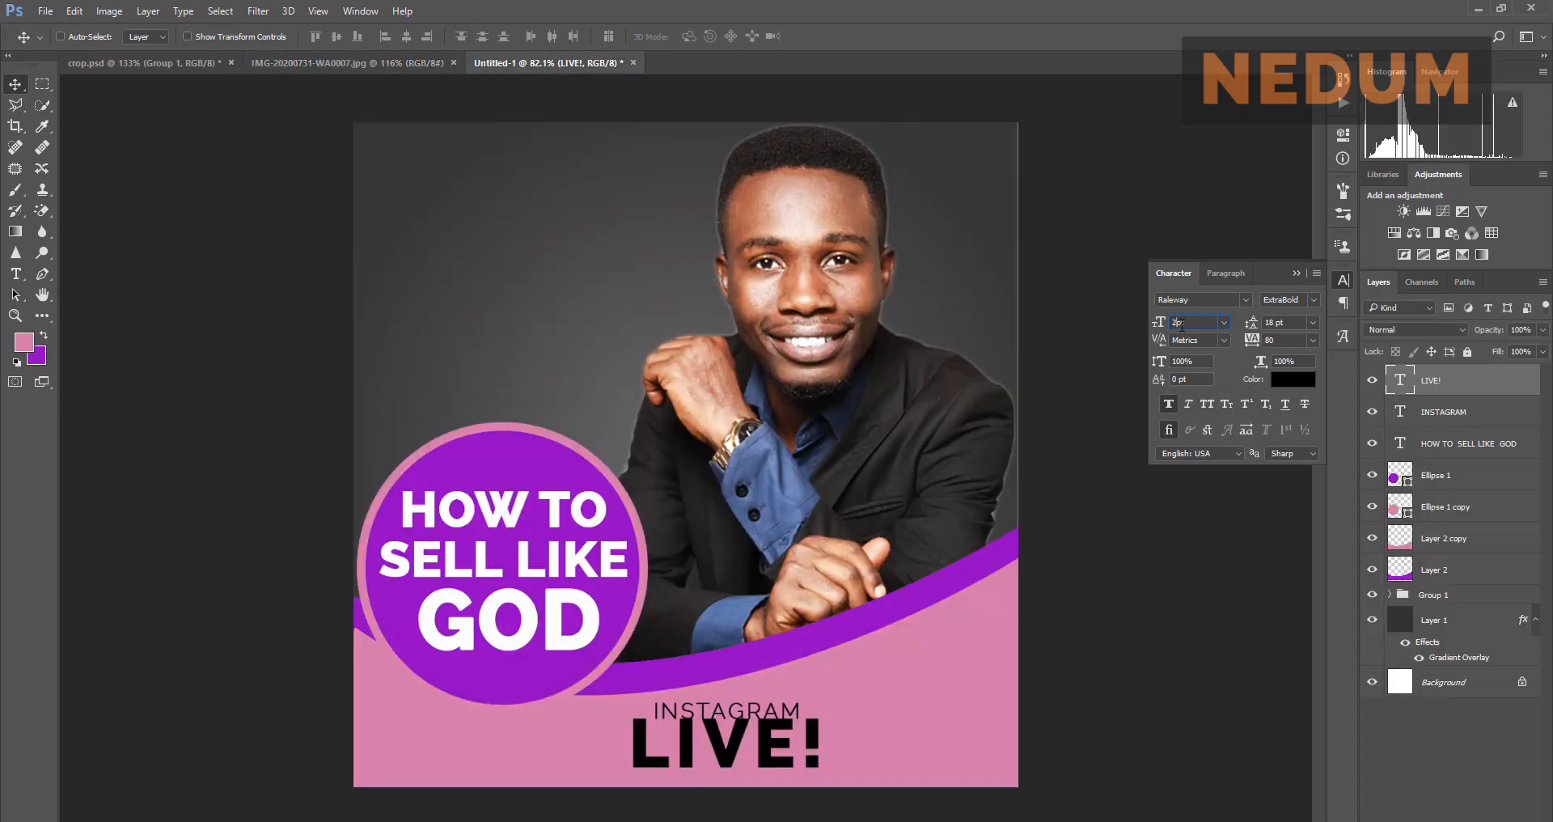
key(Return)
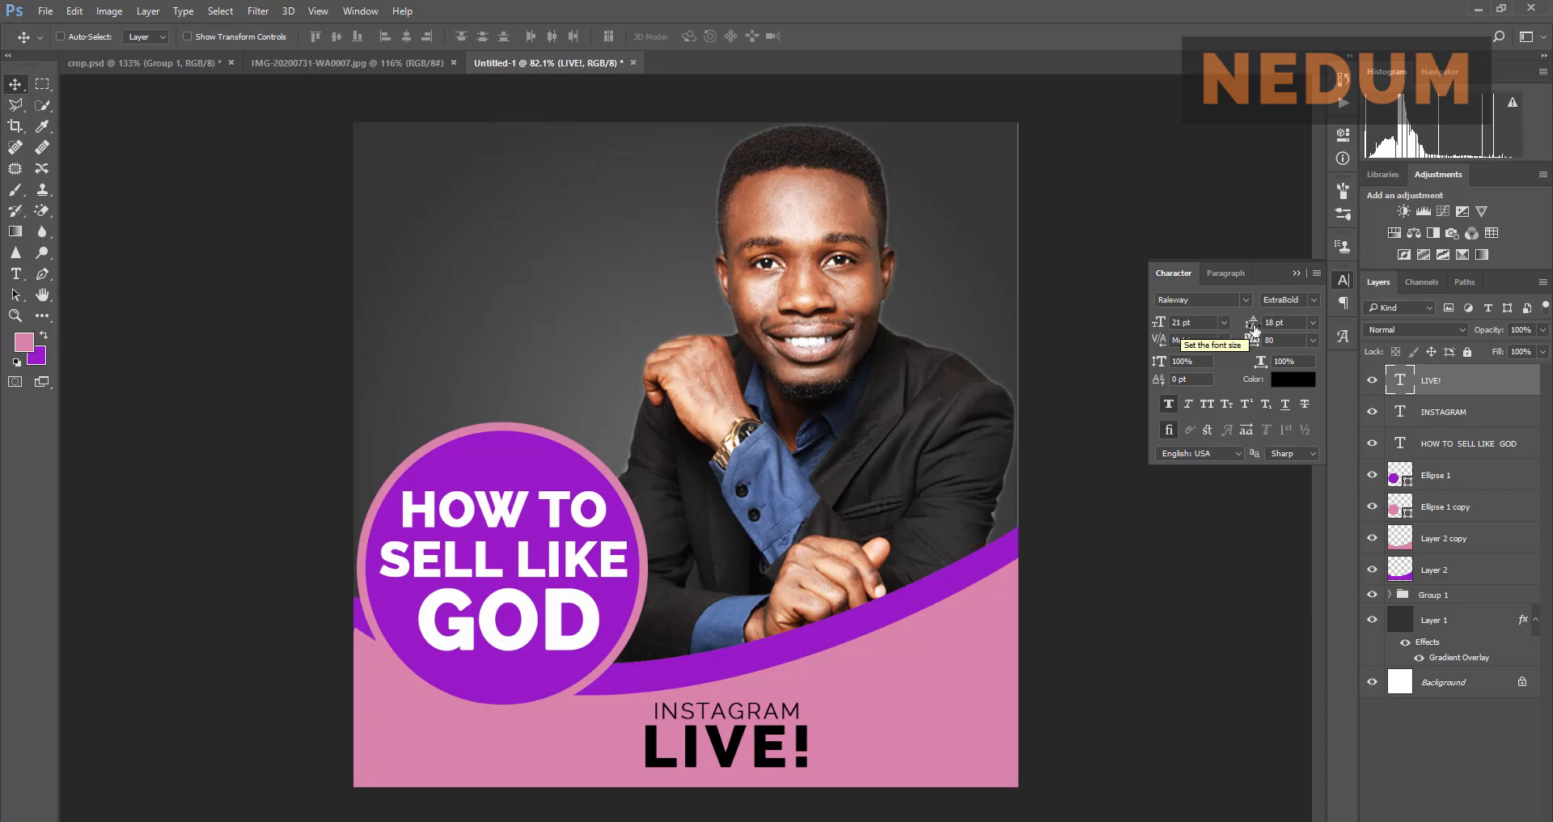
Step: Tighten LIVE! letter spacing to 20, then to 10
click(1284, 338)
text(20)
key(Return)
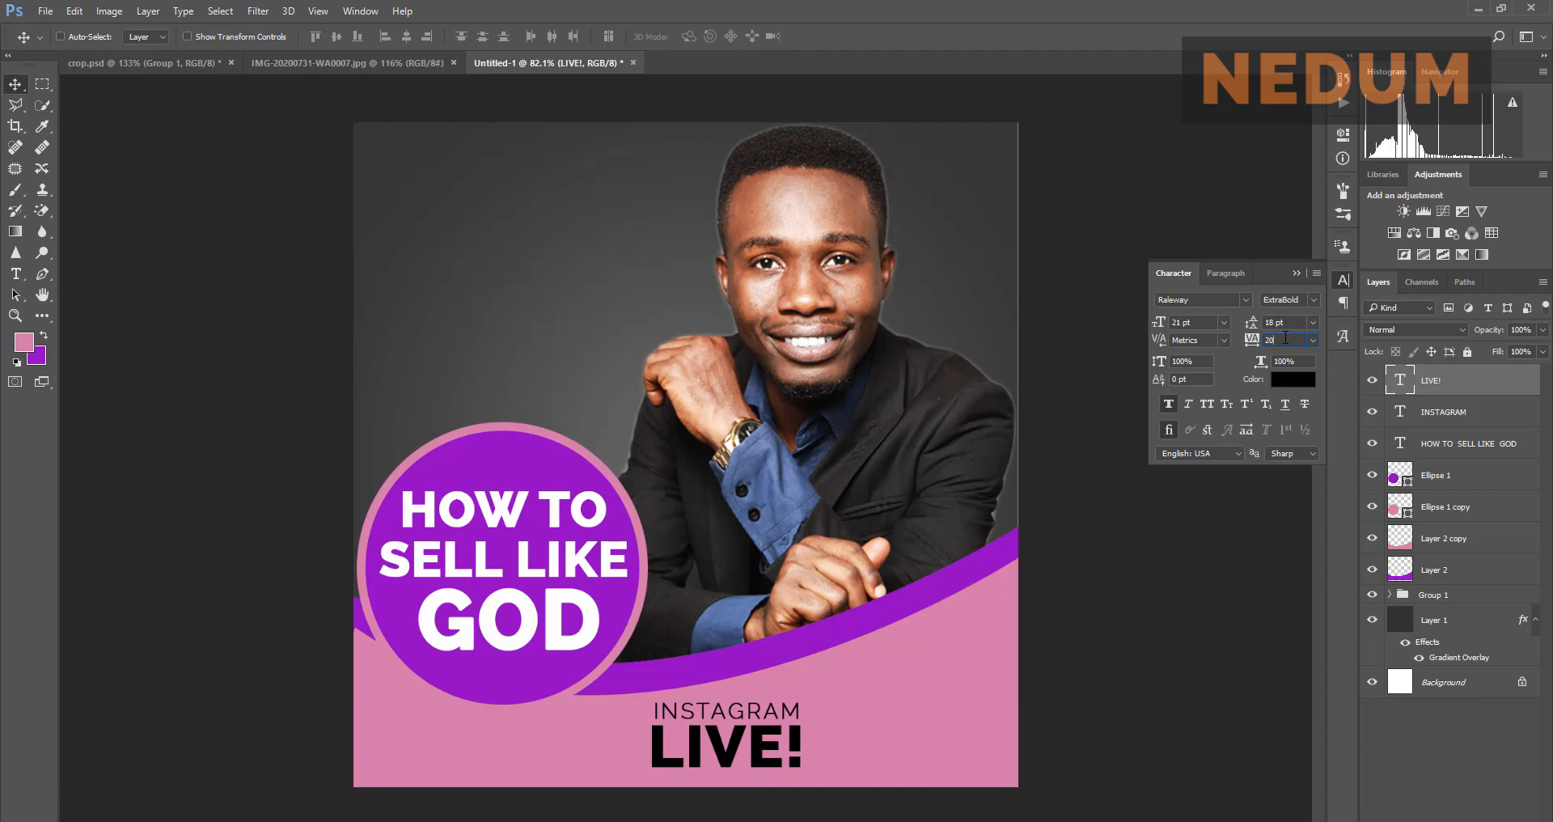
key(Return)
click(341, 61)
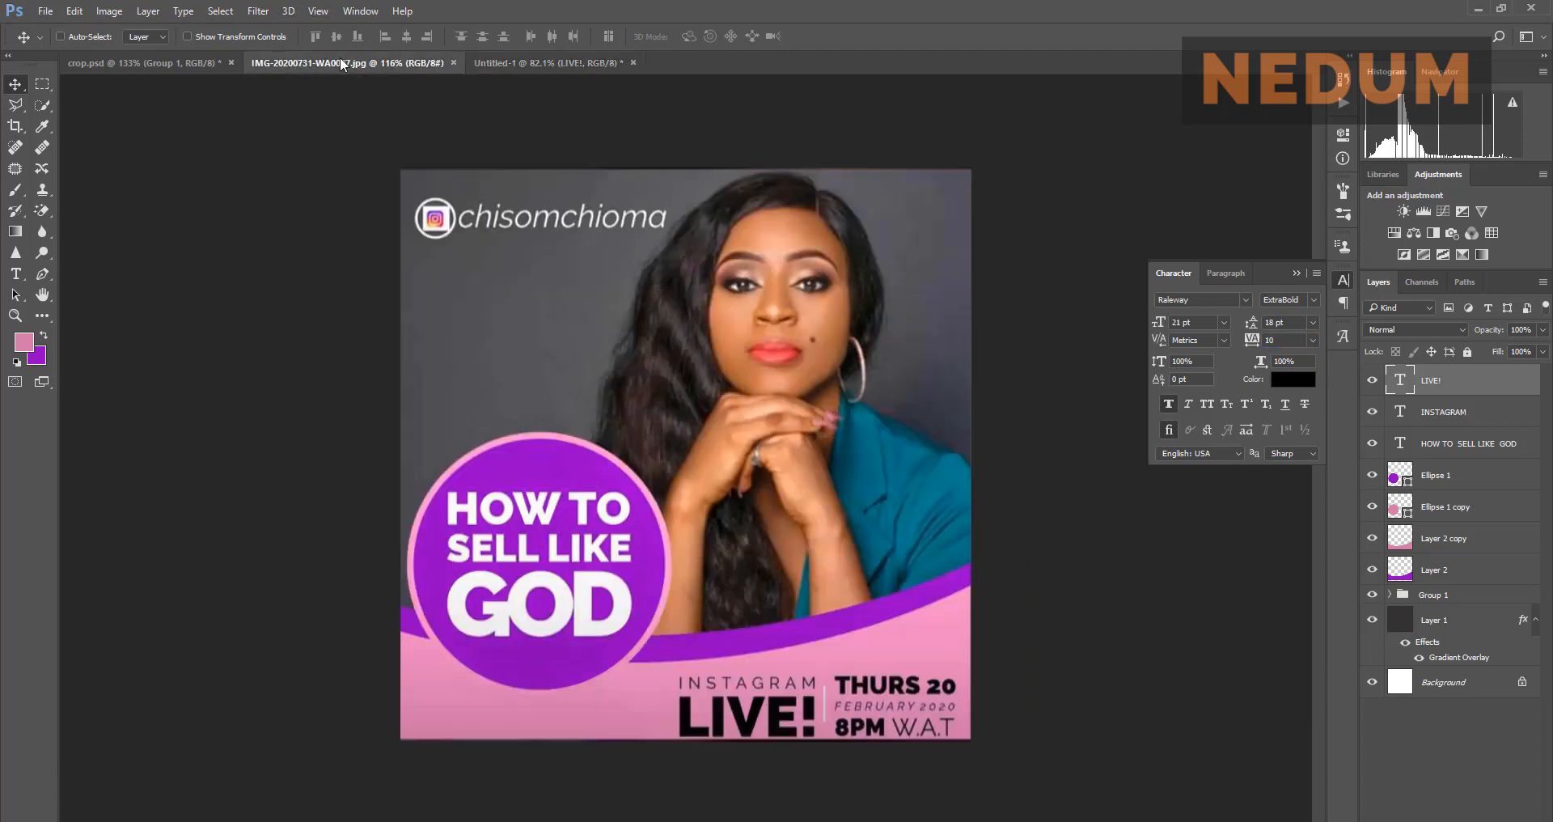
click(584, 69)
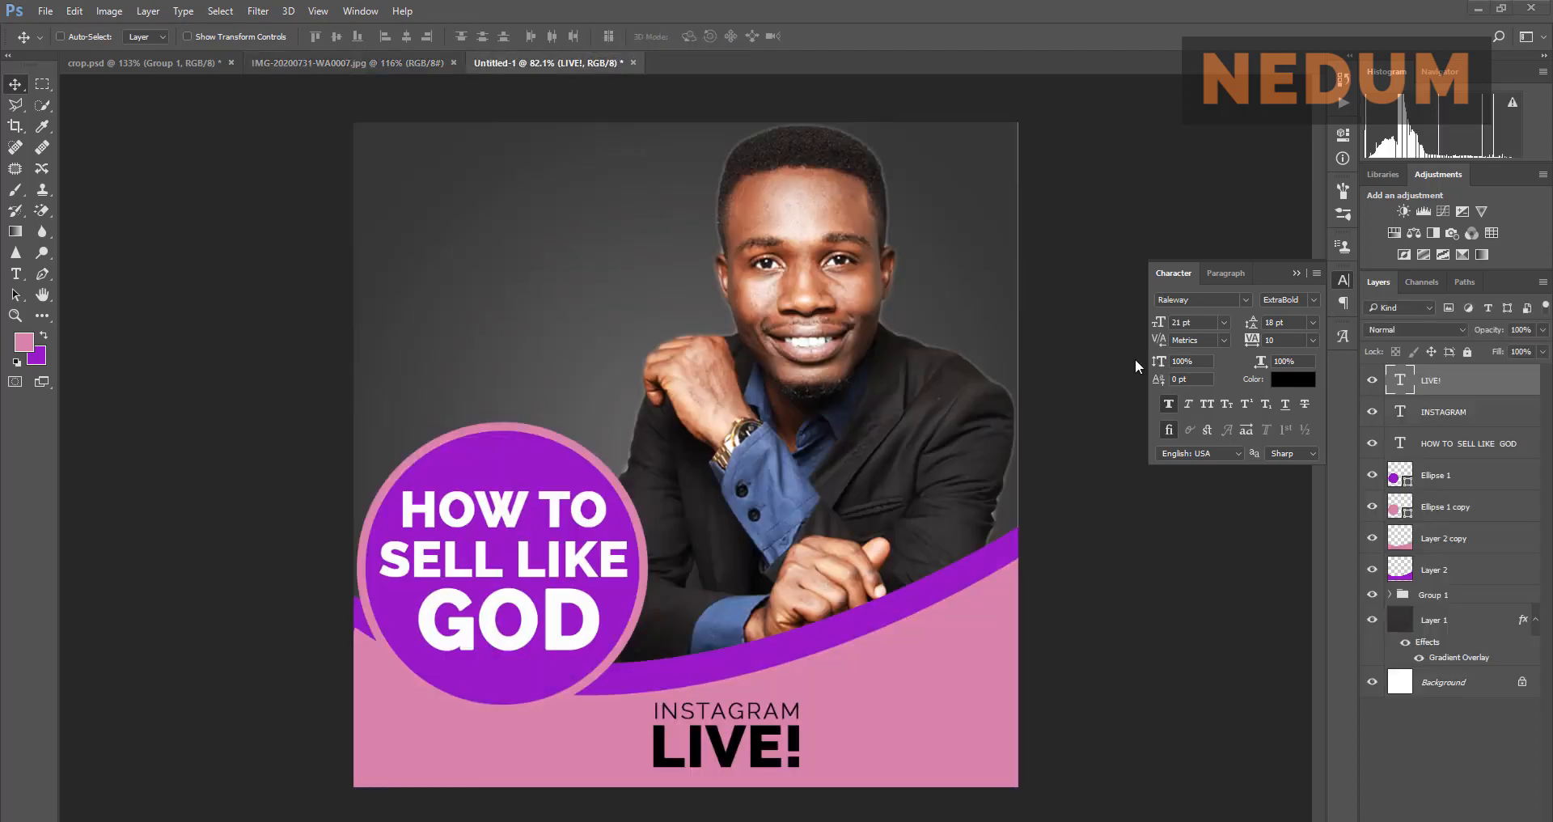
click(43, 317)
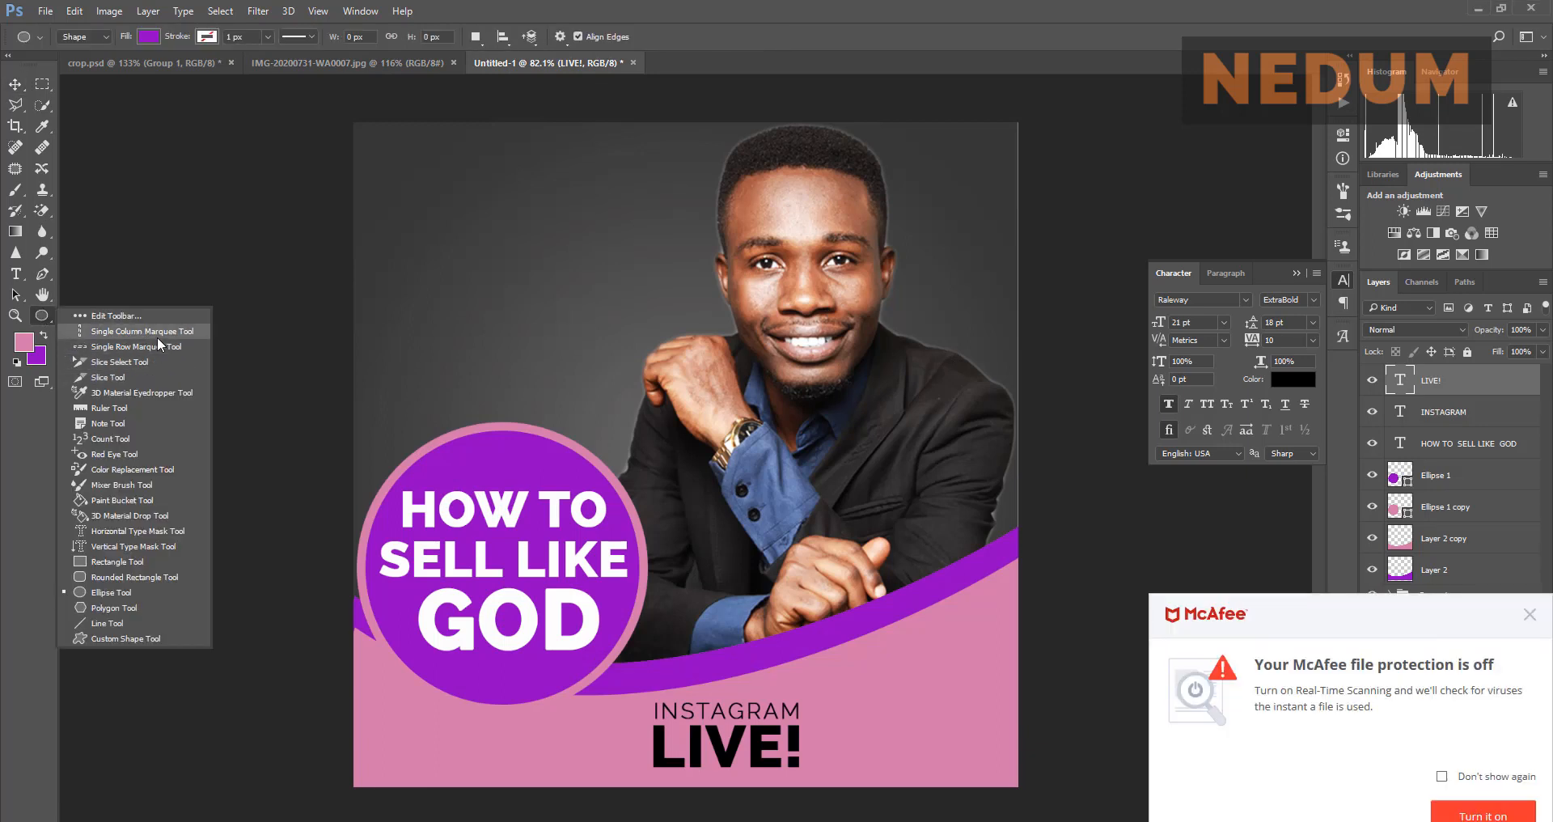
Step: Draw a short vertical line right of INSTAGRAM LIVE! with the Line Tool
click(139, 617)
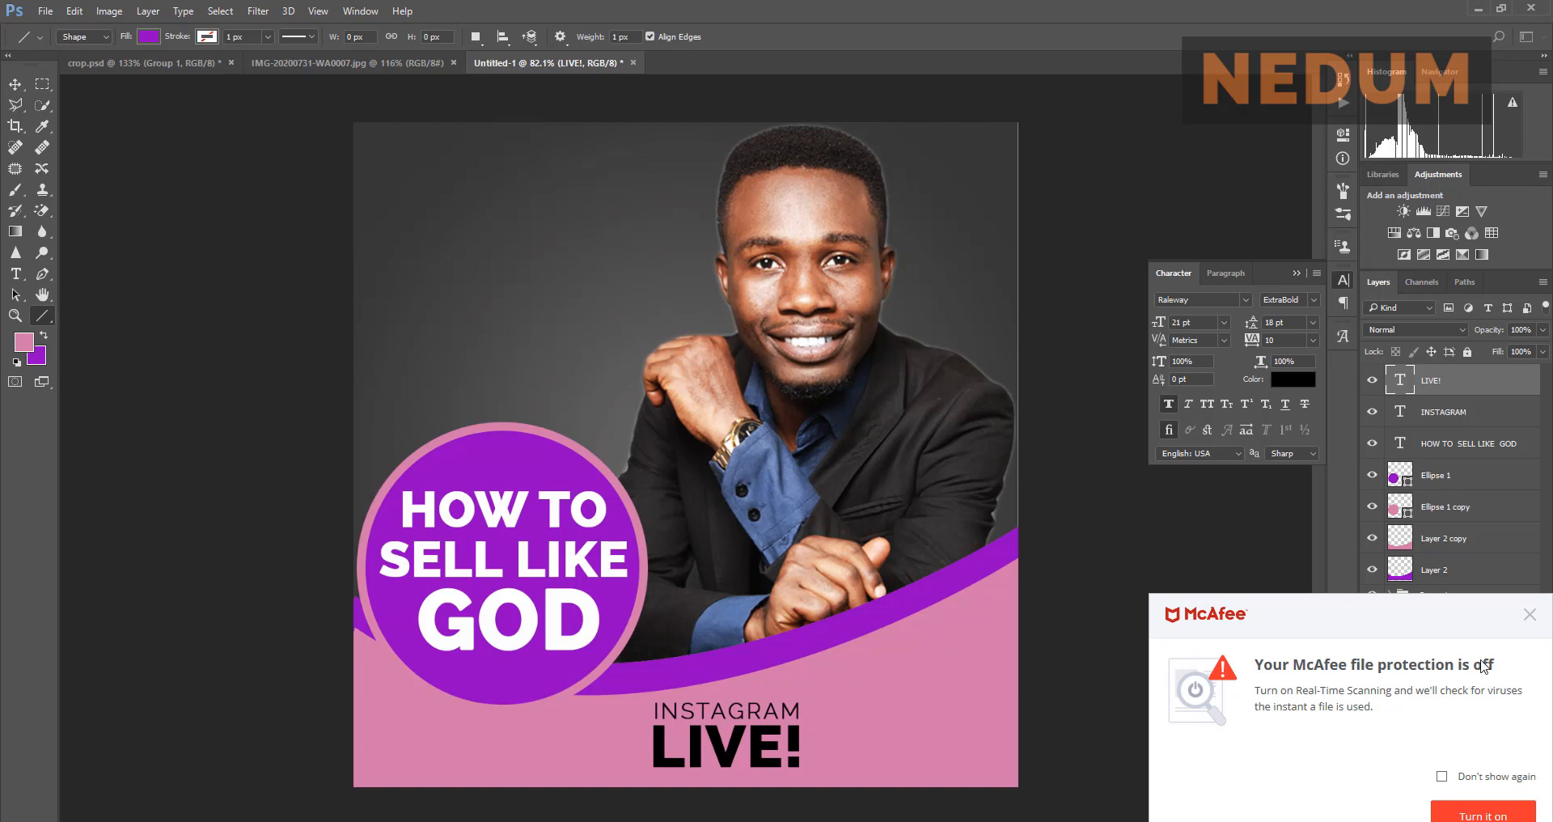
click(1529, 615)
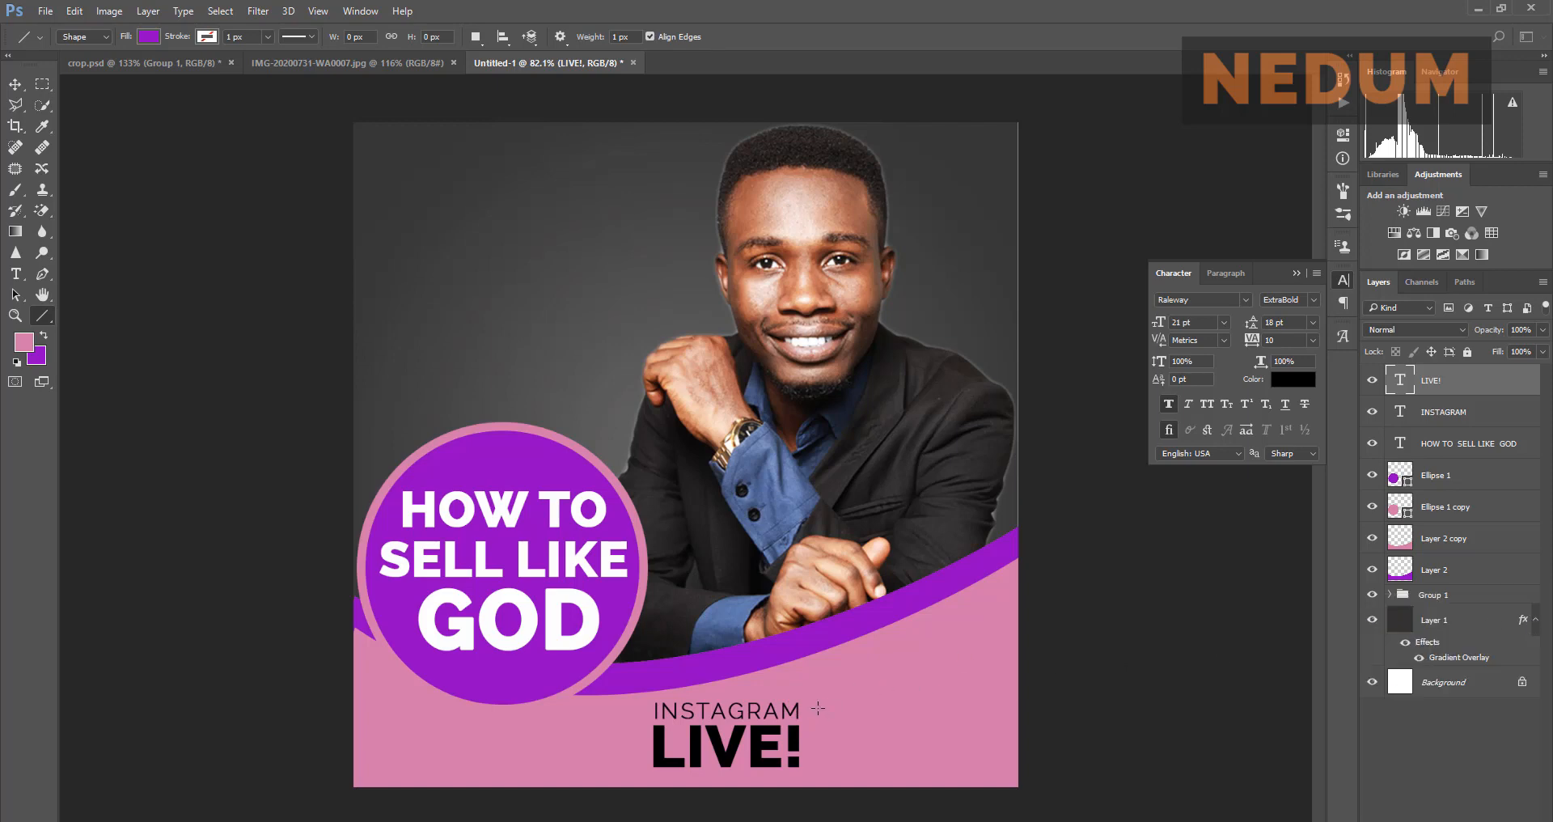
mouse_move(818, 708)
mouse_down()
mouse_move(820, 773)
mouse_move(824, 740)
mouse_move(842, 755)
mouse_up()
click(12, 86)
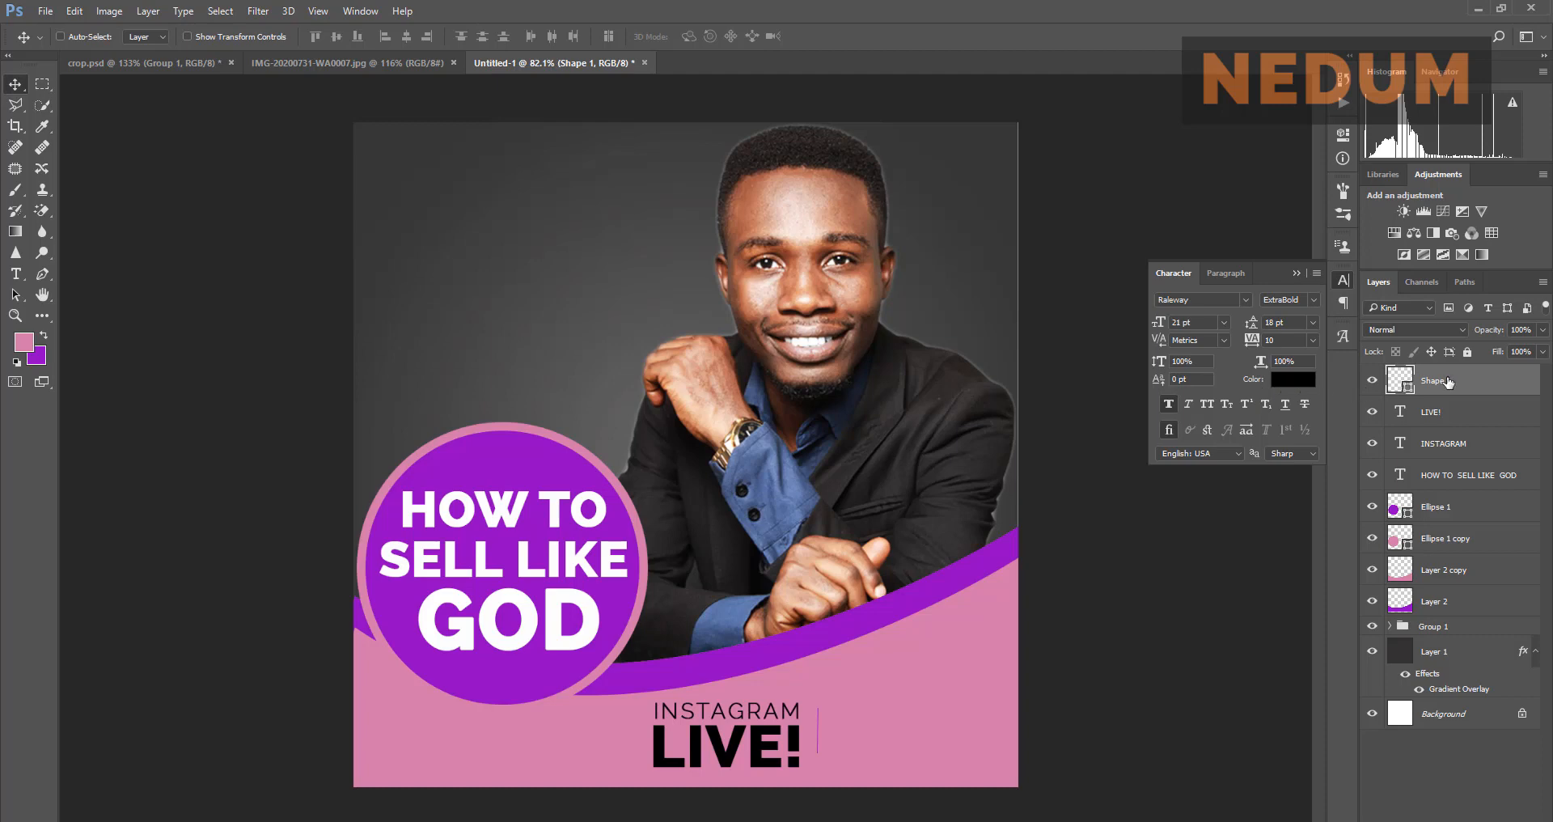
Step: Fill the line shape with white #ffffff
click(1298, 275)
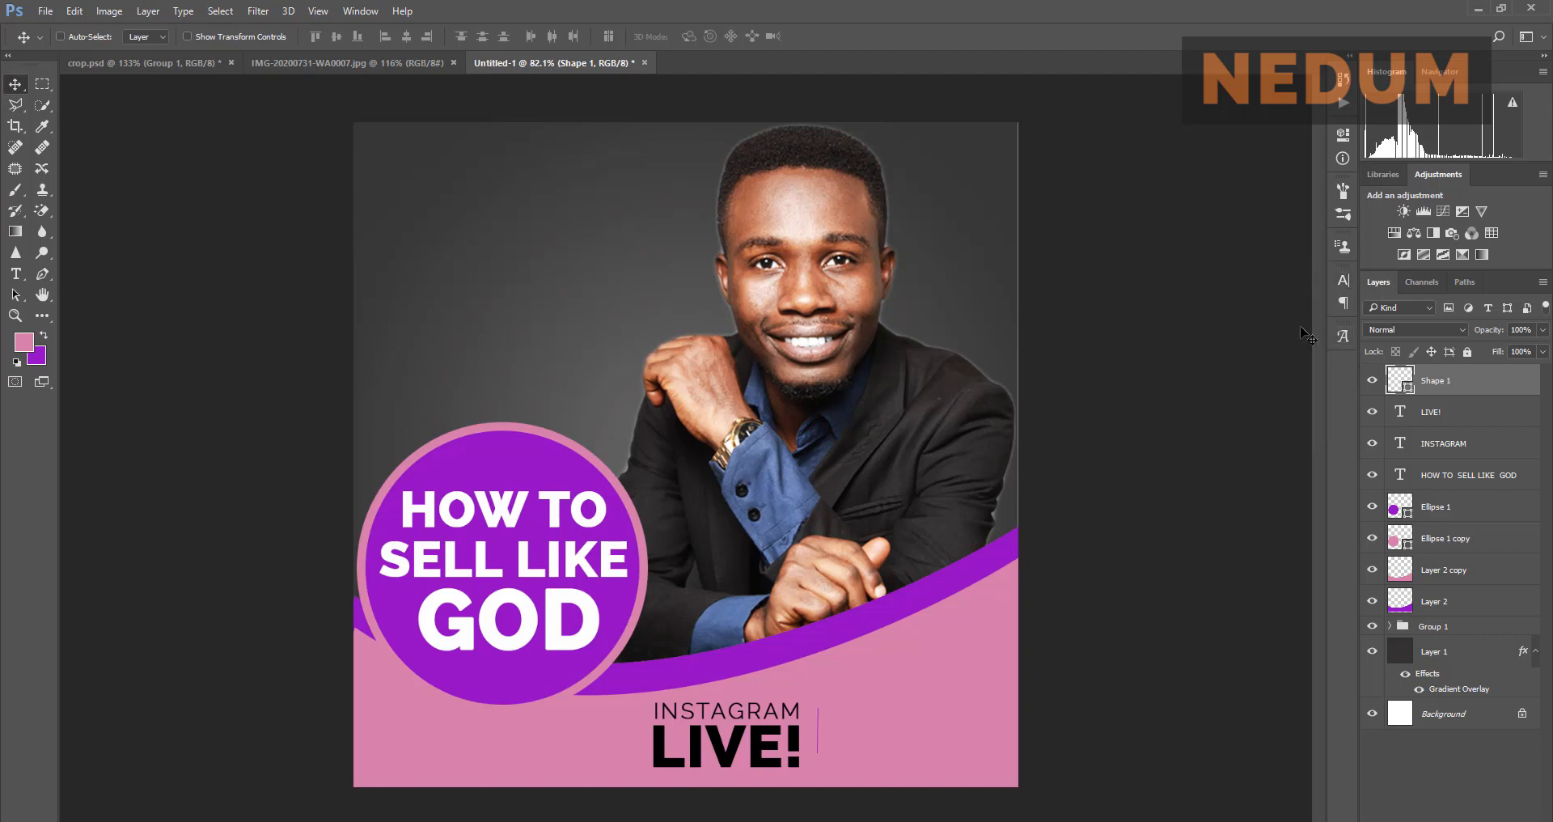
double_click(1400, 380)
text(ffffff)
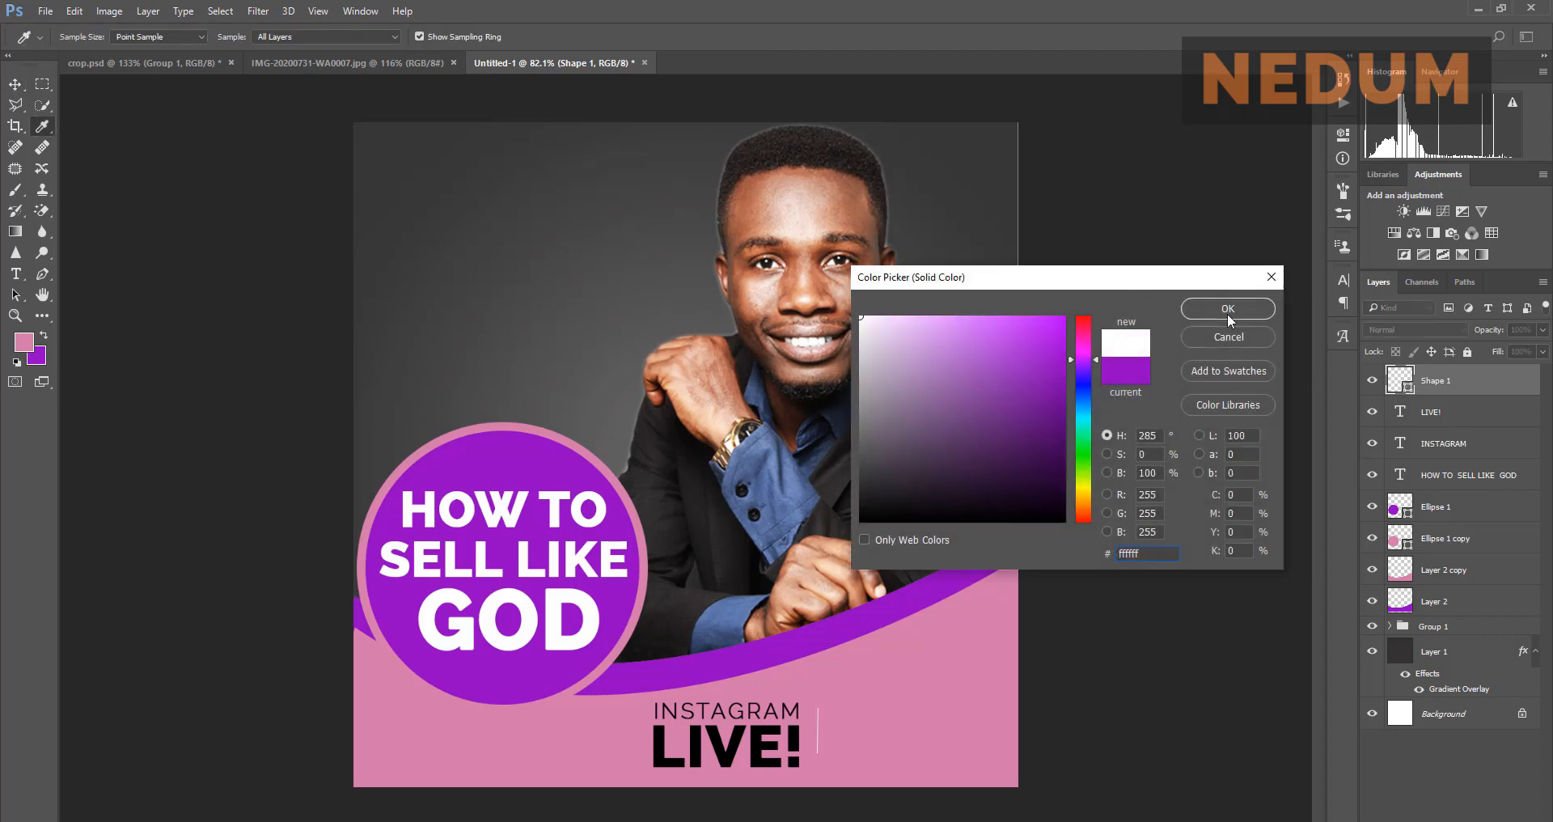
click(1229, 312)
Step: Nudge the white divider slightly left to match the reference flyer
scroll(1031, 461, down, 3)
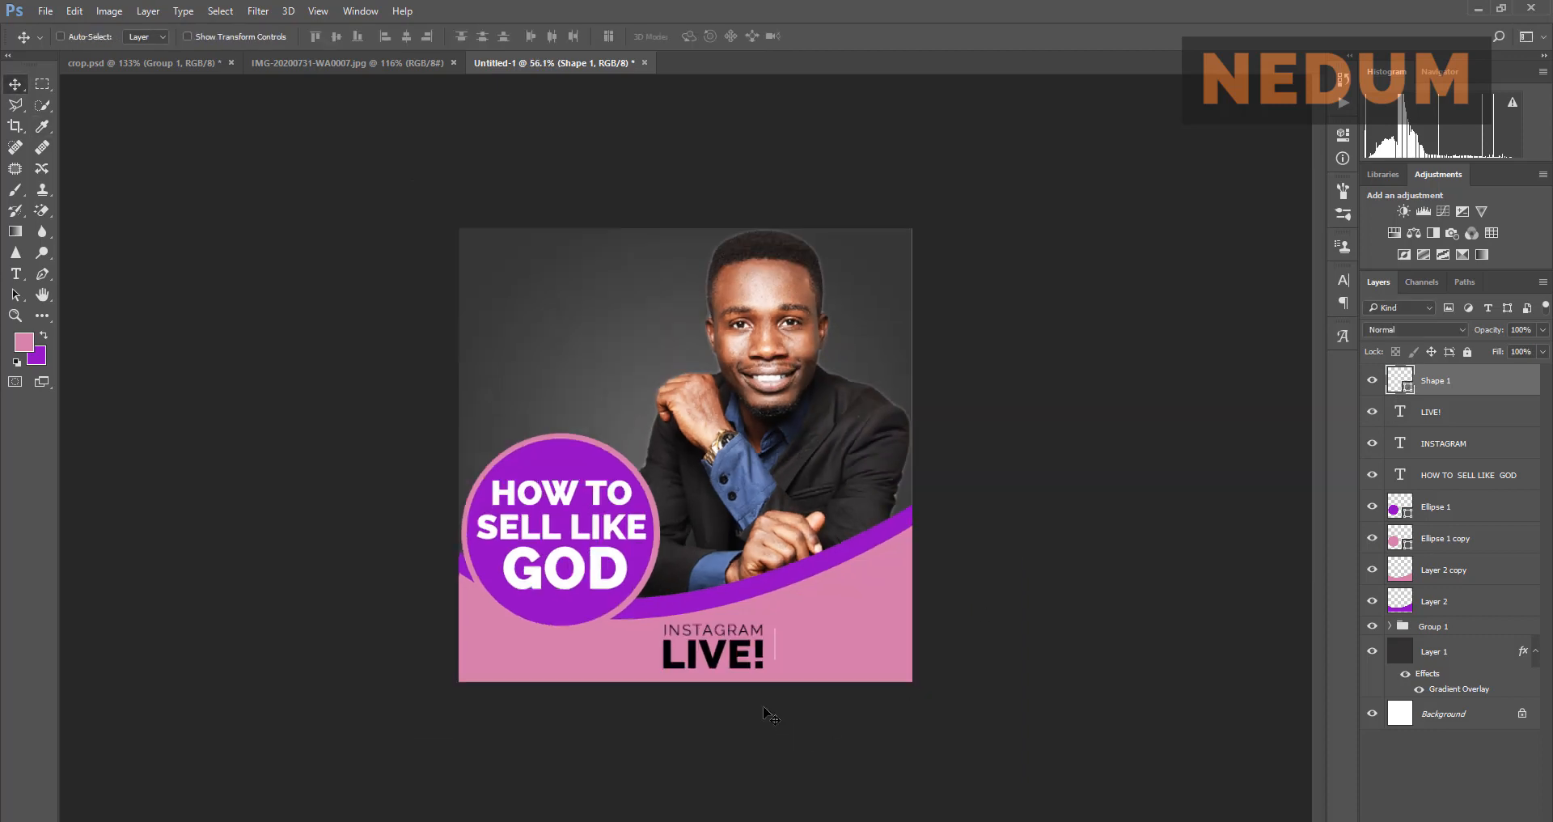
scroll(764, 712, up, 4)
drag(847, 699, 795, 537)
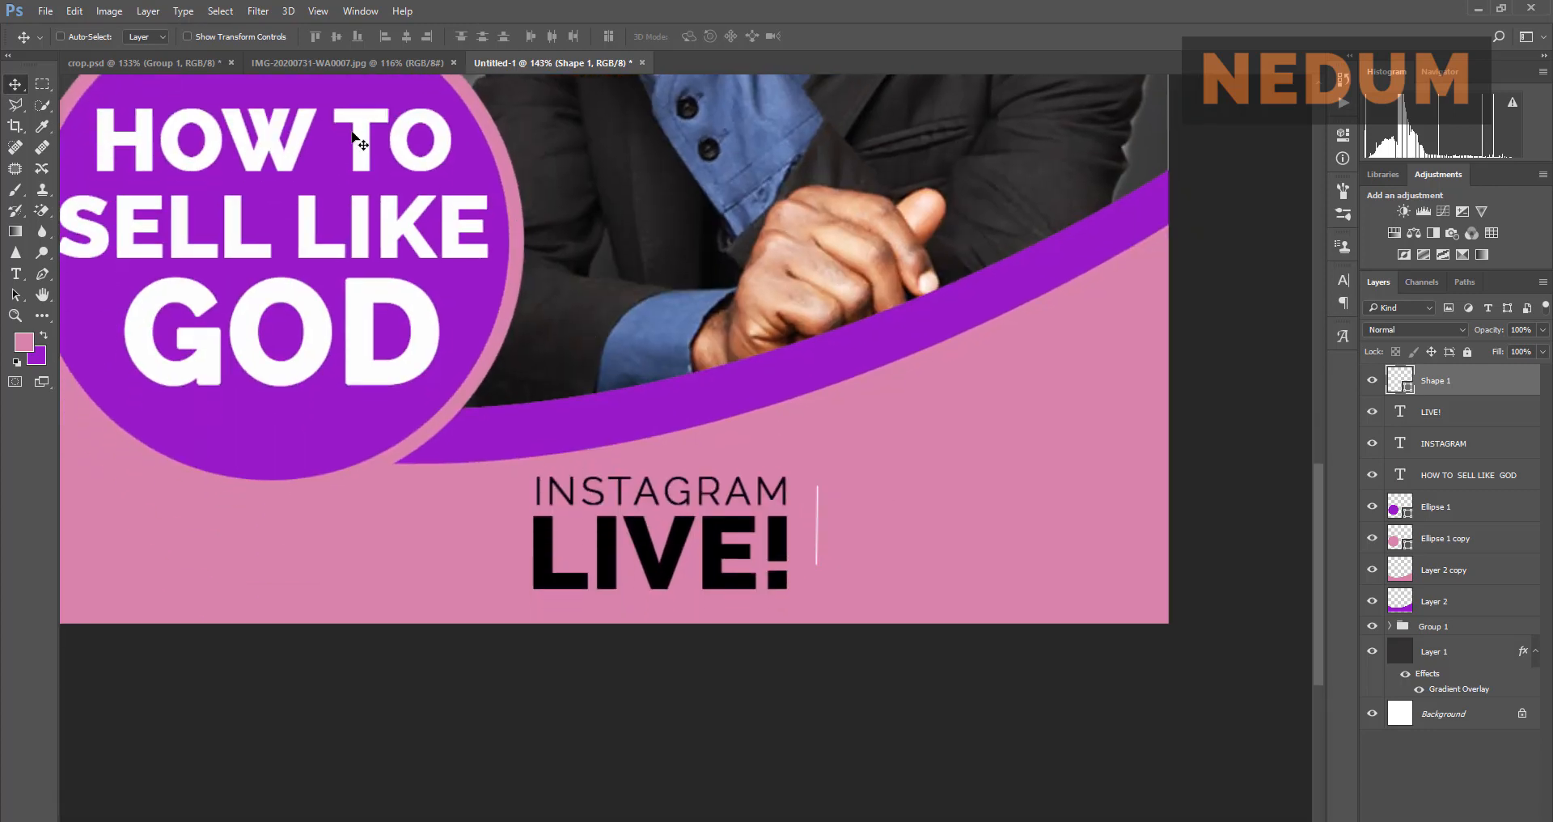
click(332, 63)
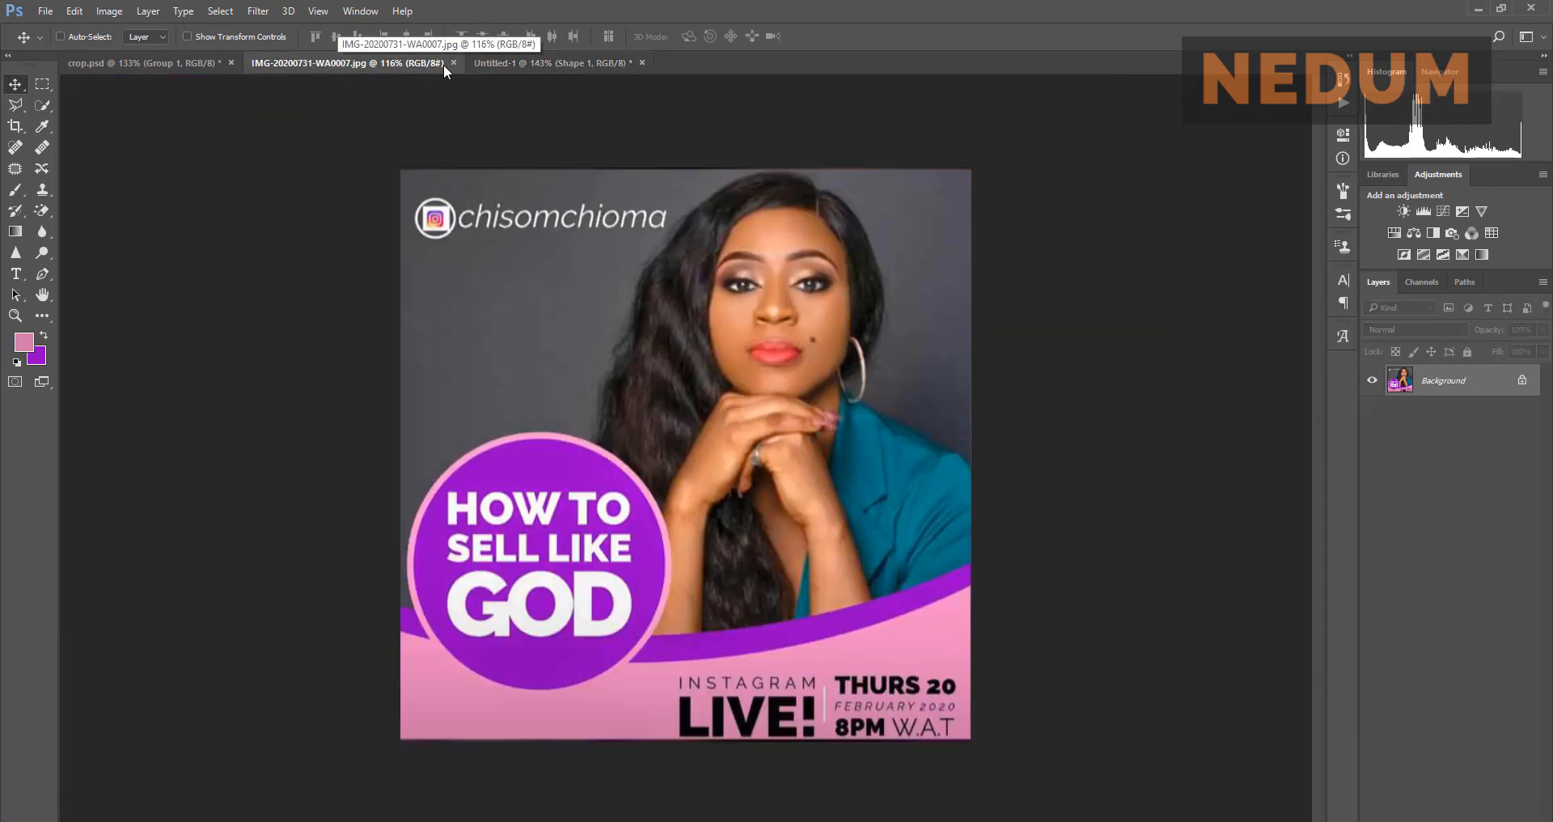
click(510, 63)
drag(816, 524, 803, 523)
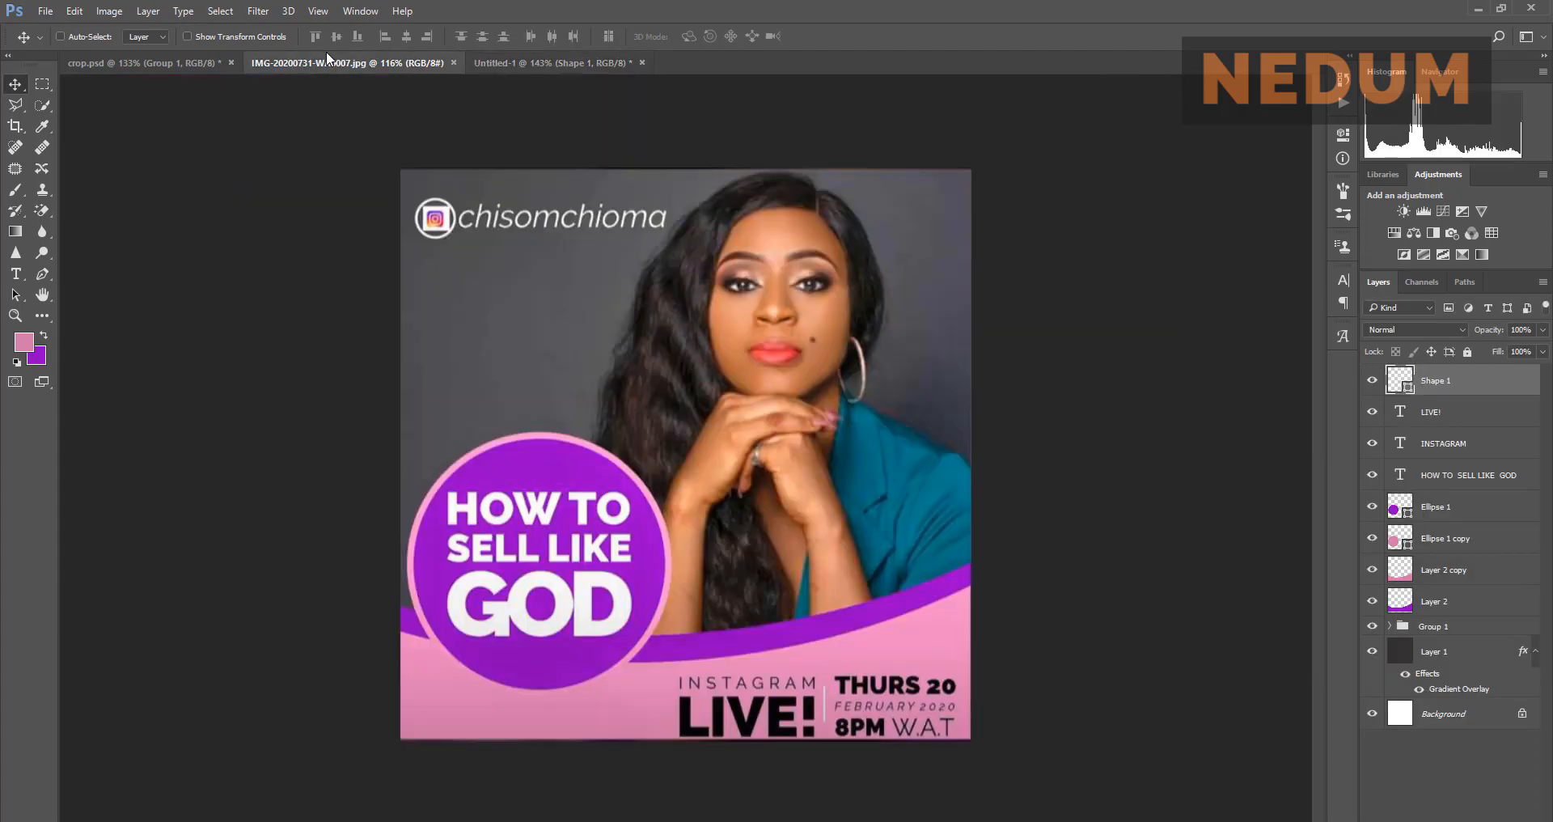
click(327, 57)
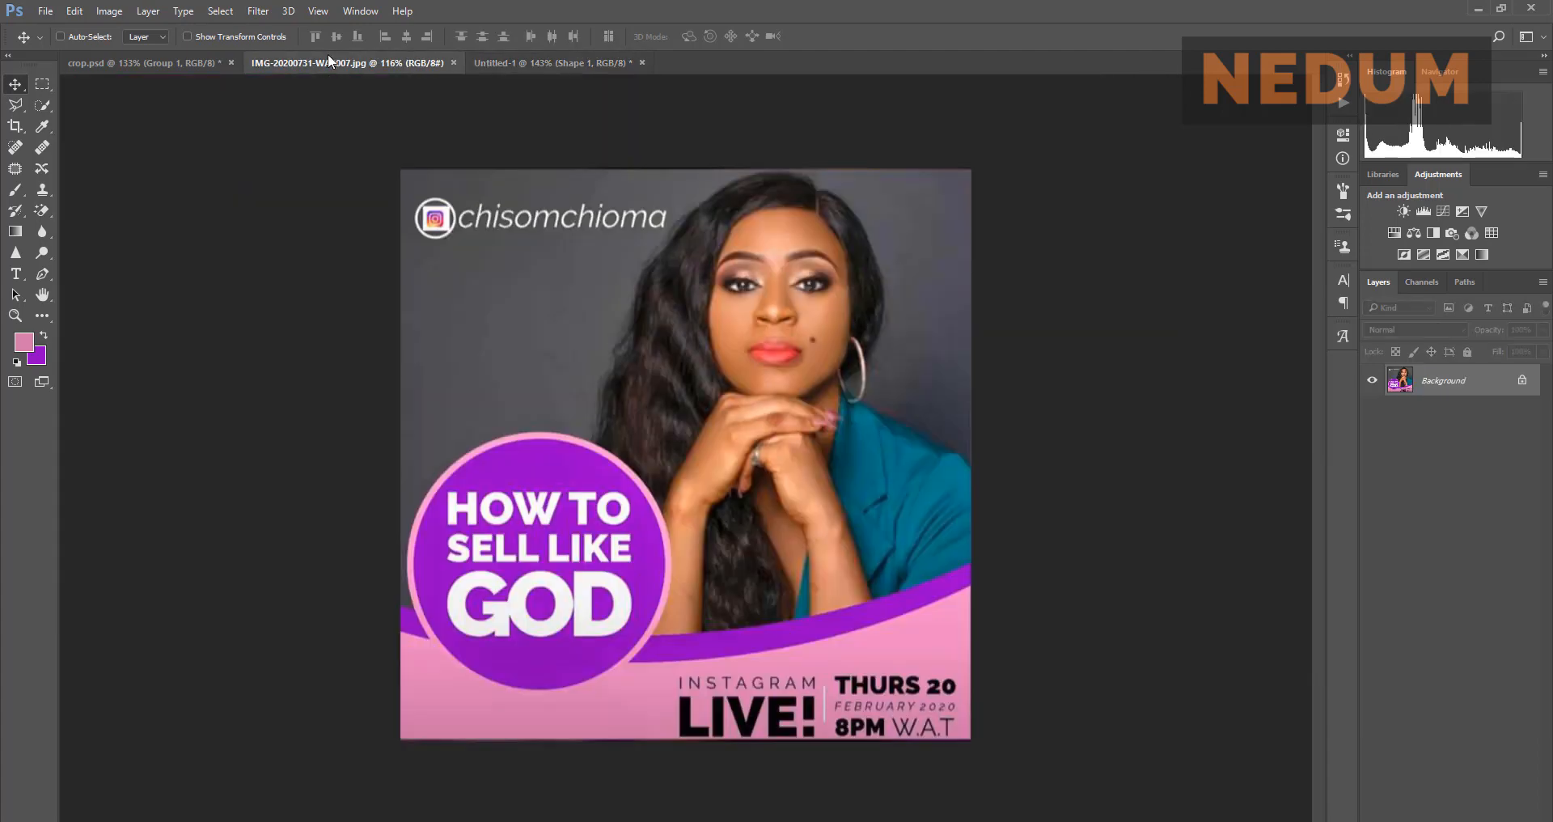
click(497, 64)
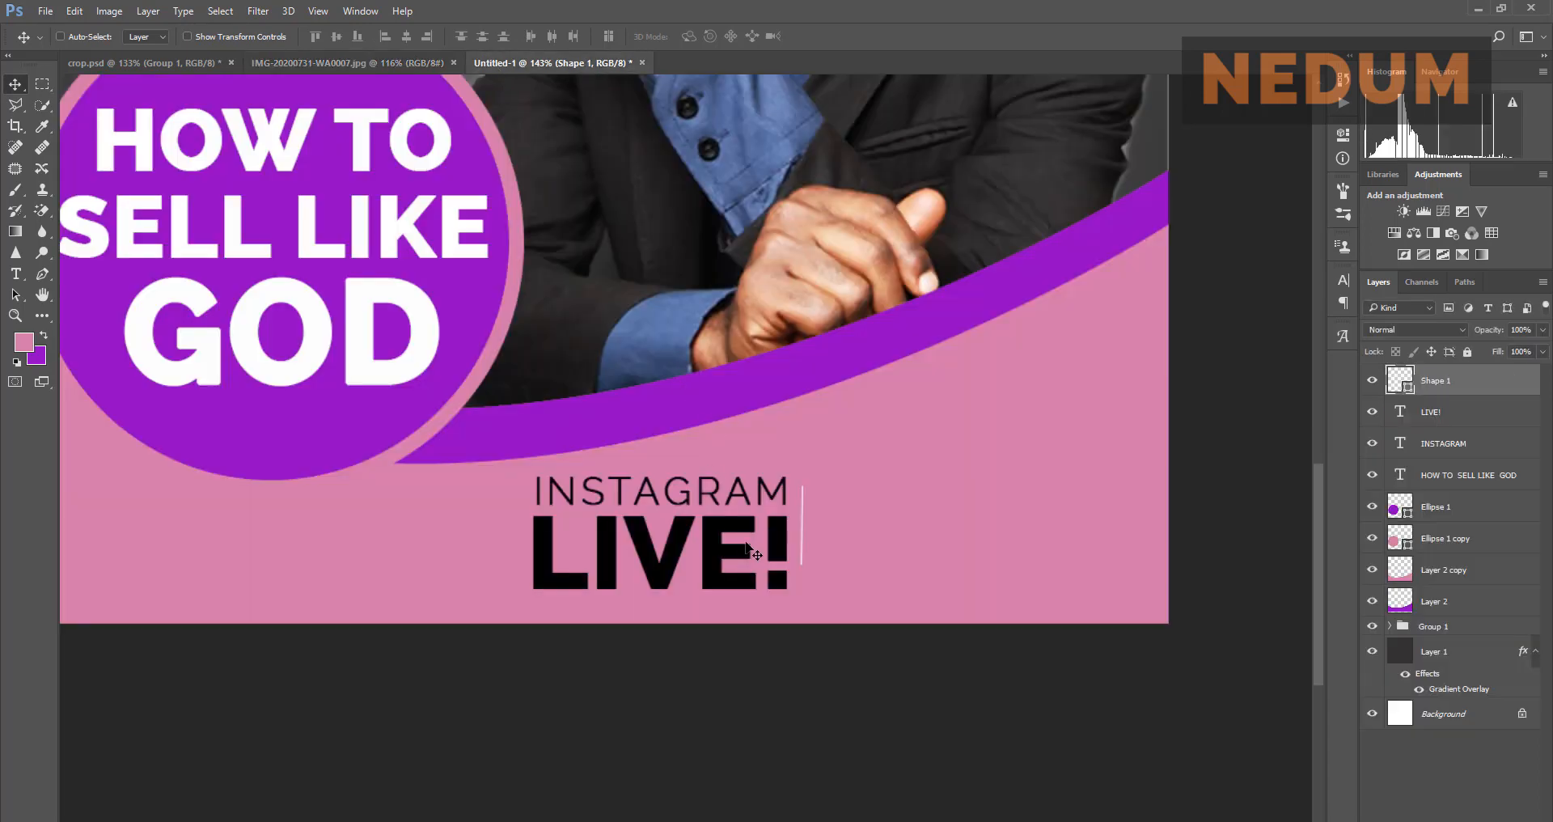
Step: Duplicate LIVE! up and to the right and retype the copy as THURS
click(1433, 411)
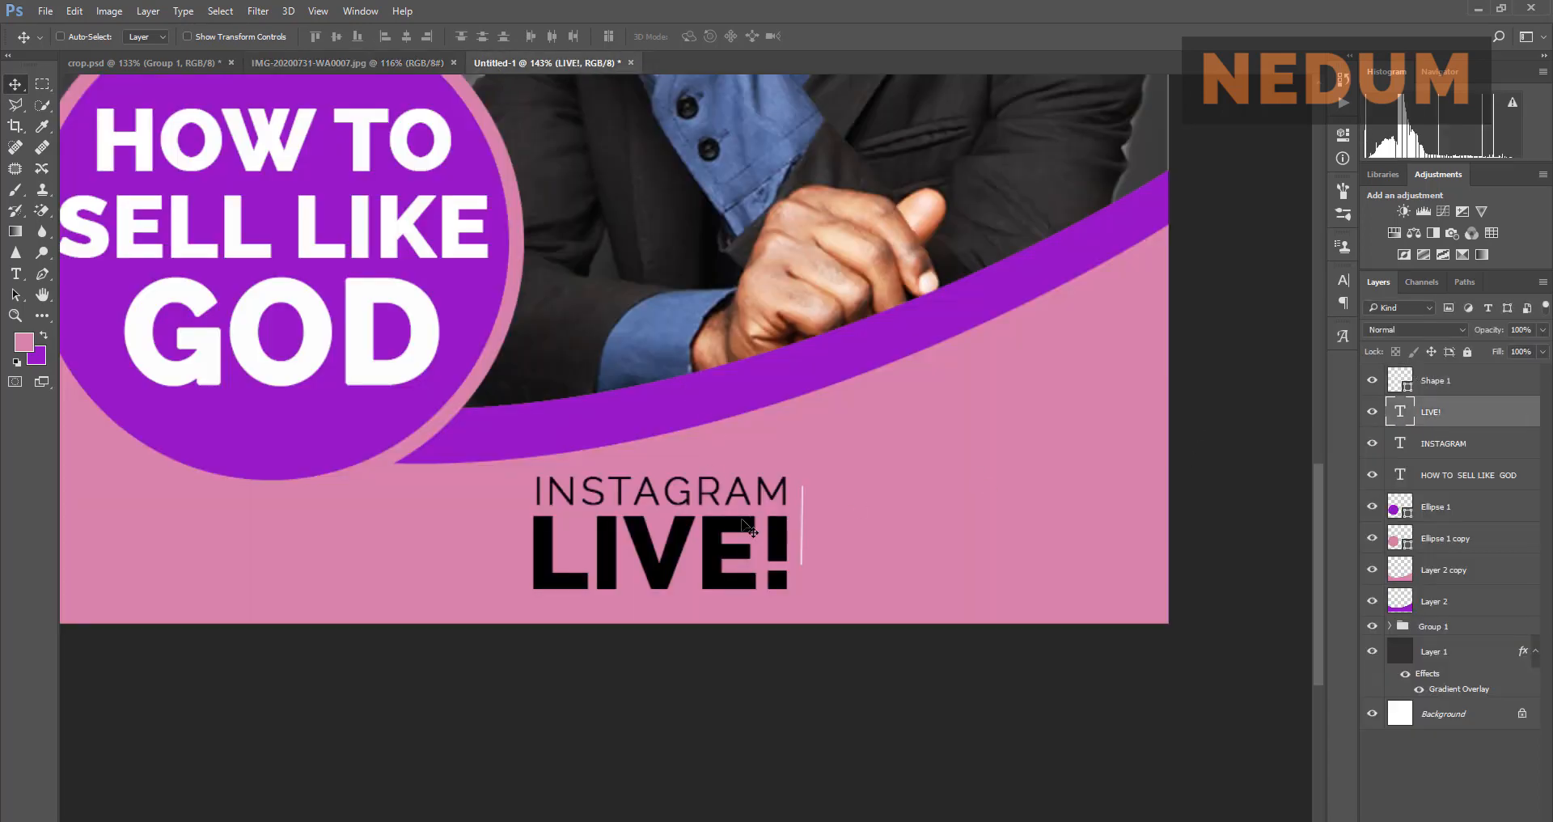
drag(838, 500, 1127, 415)
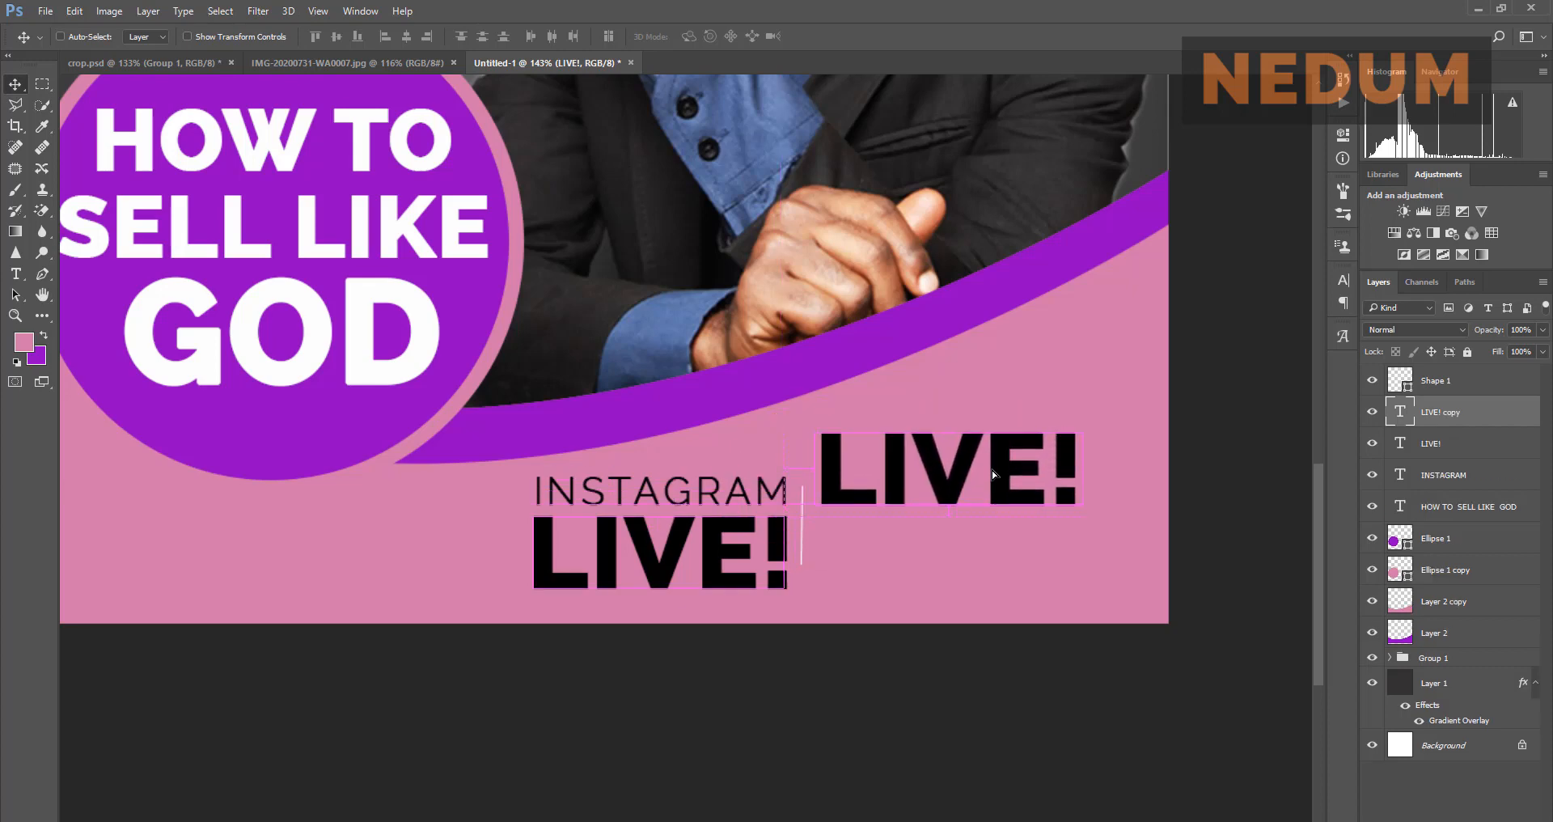
double_click(1400, 412)
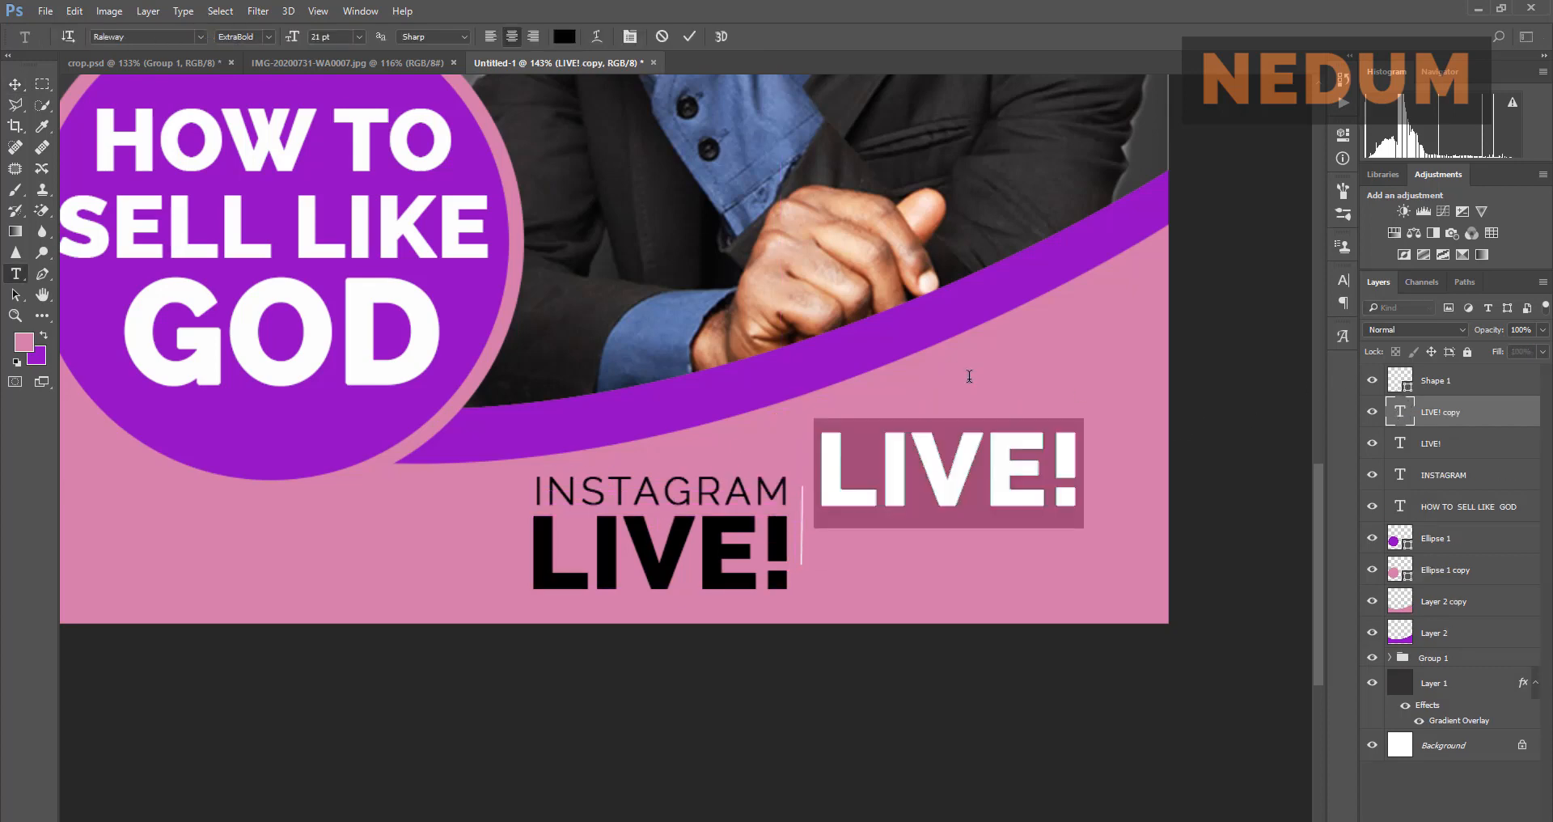
text(THURS)
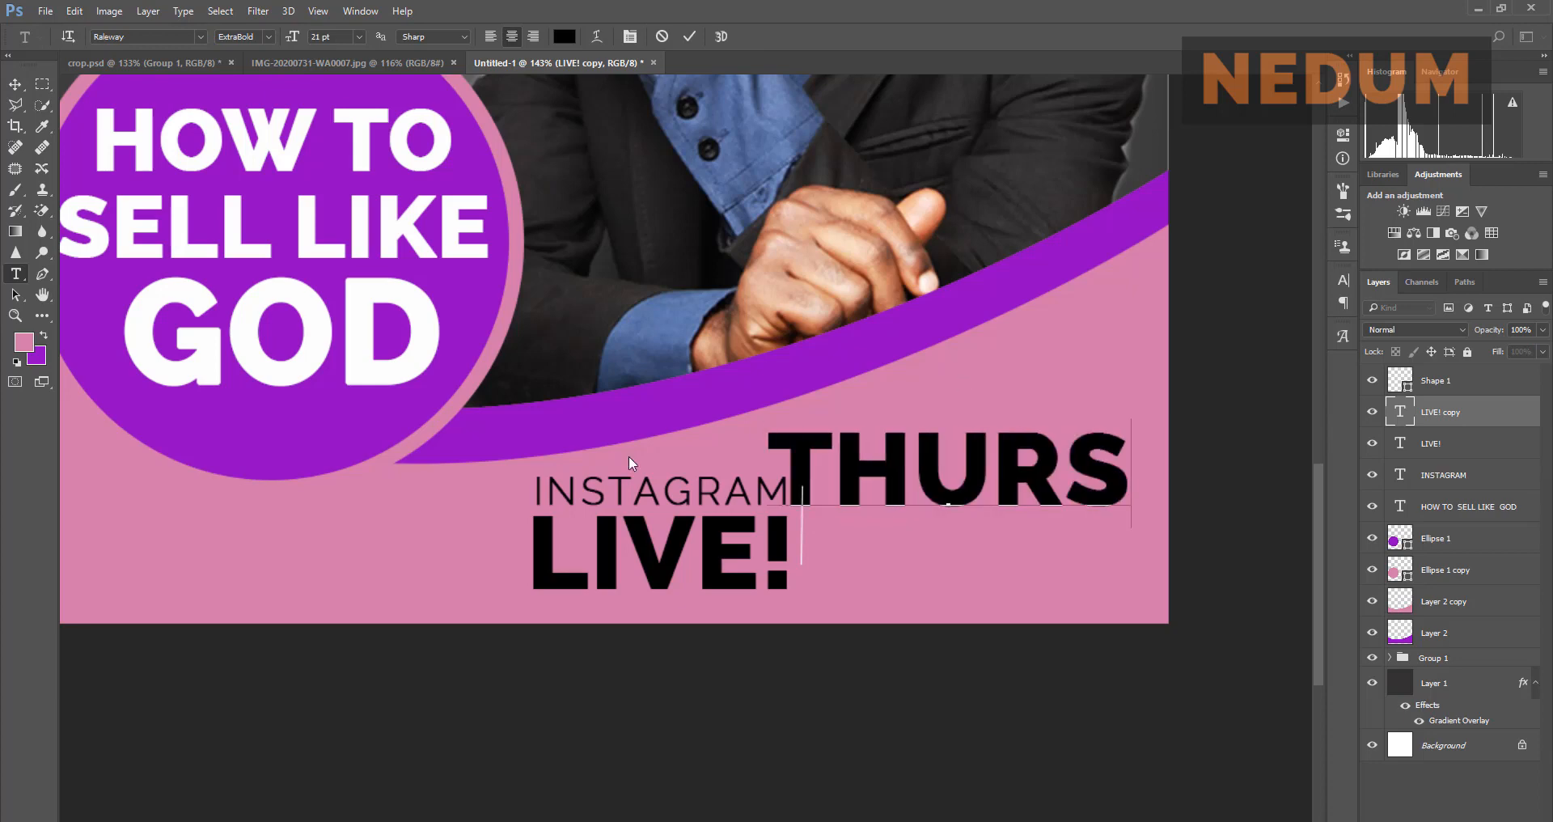
click(690, 36)
key(v)
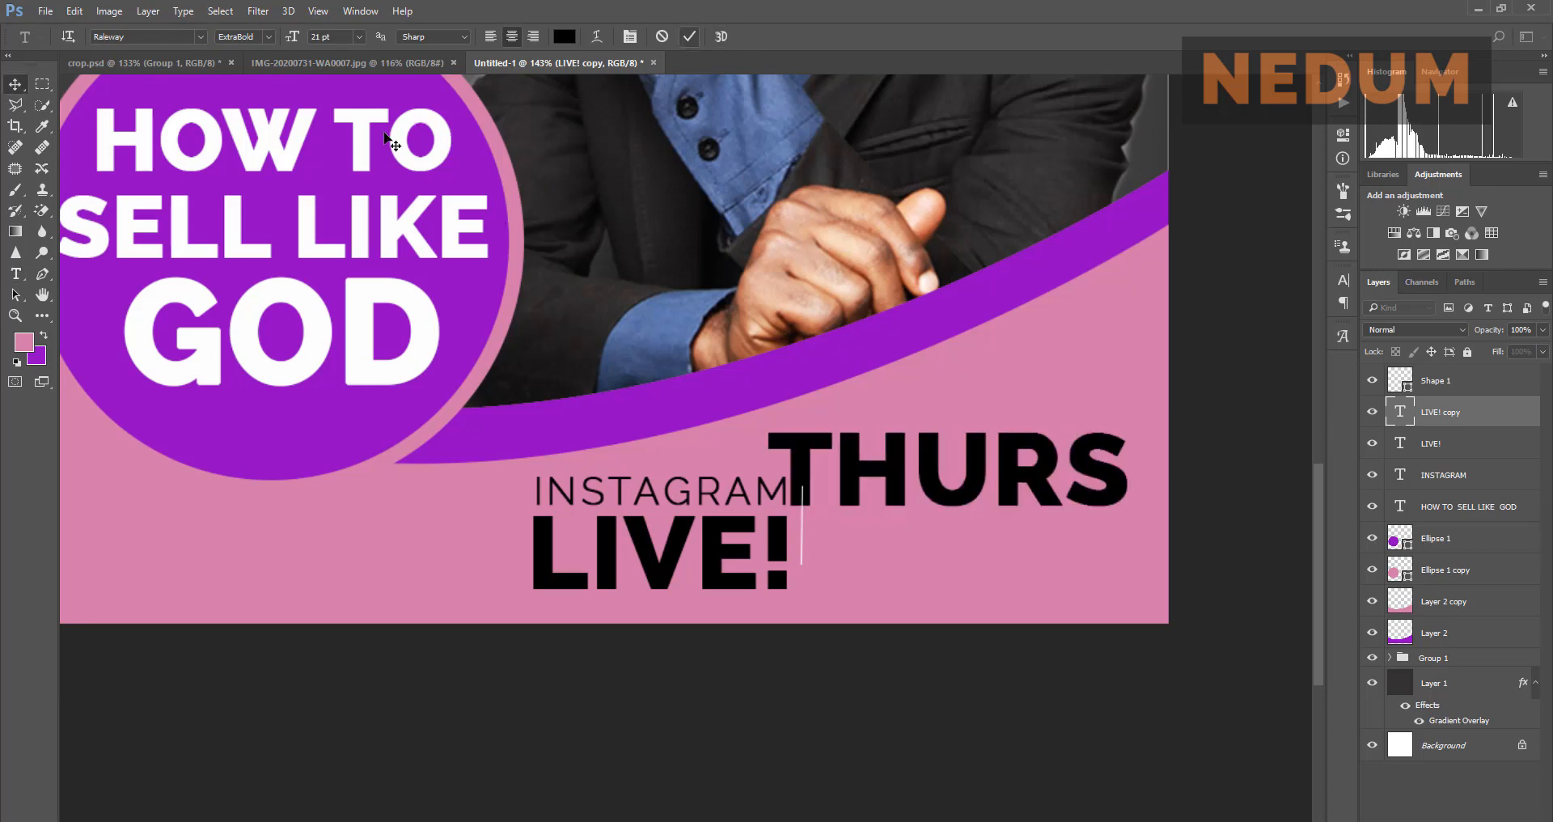
click(356, 61)
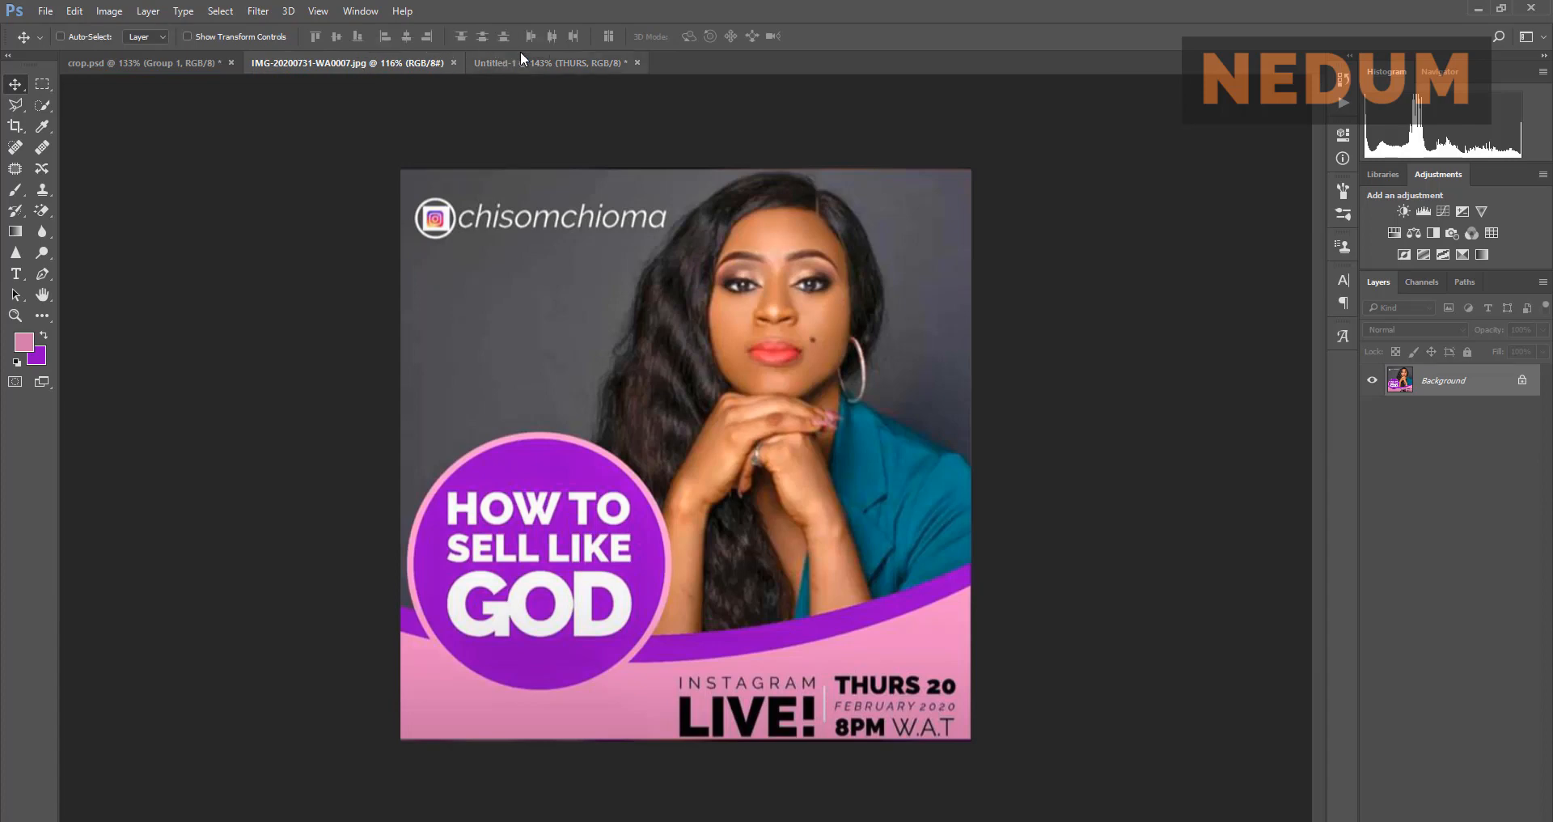
click(542, 63)
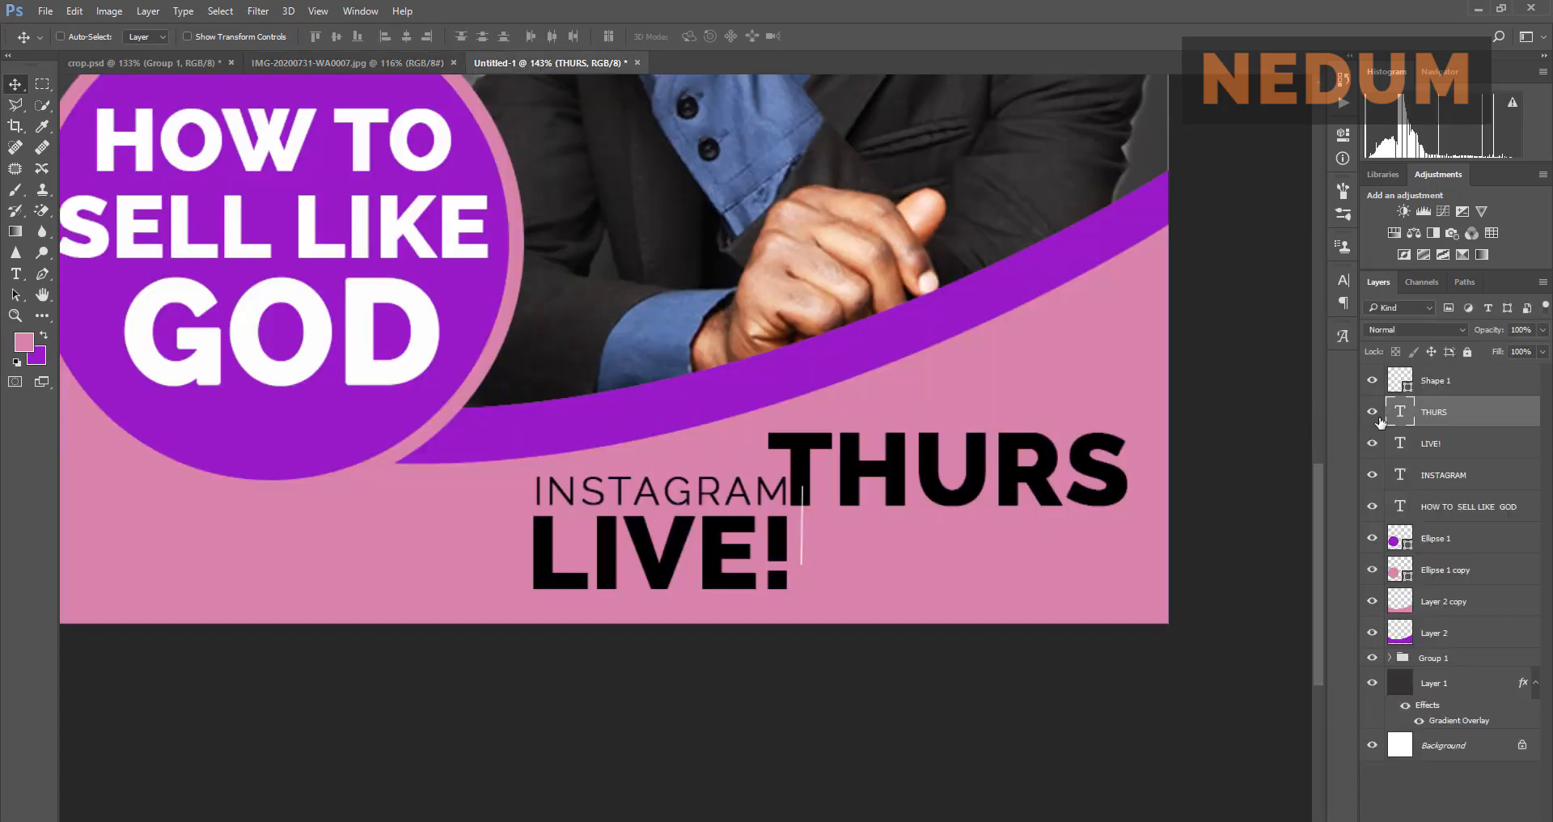
Step: Append 20 so the copied text reads THURS 20
double_click(1400, 411)
click(1136, 470)
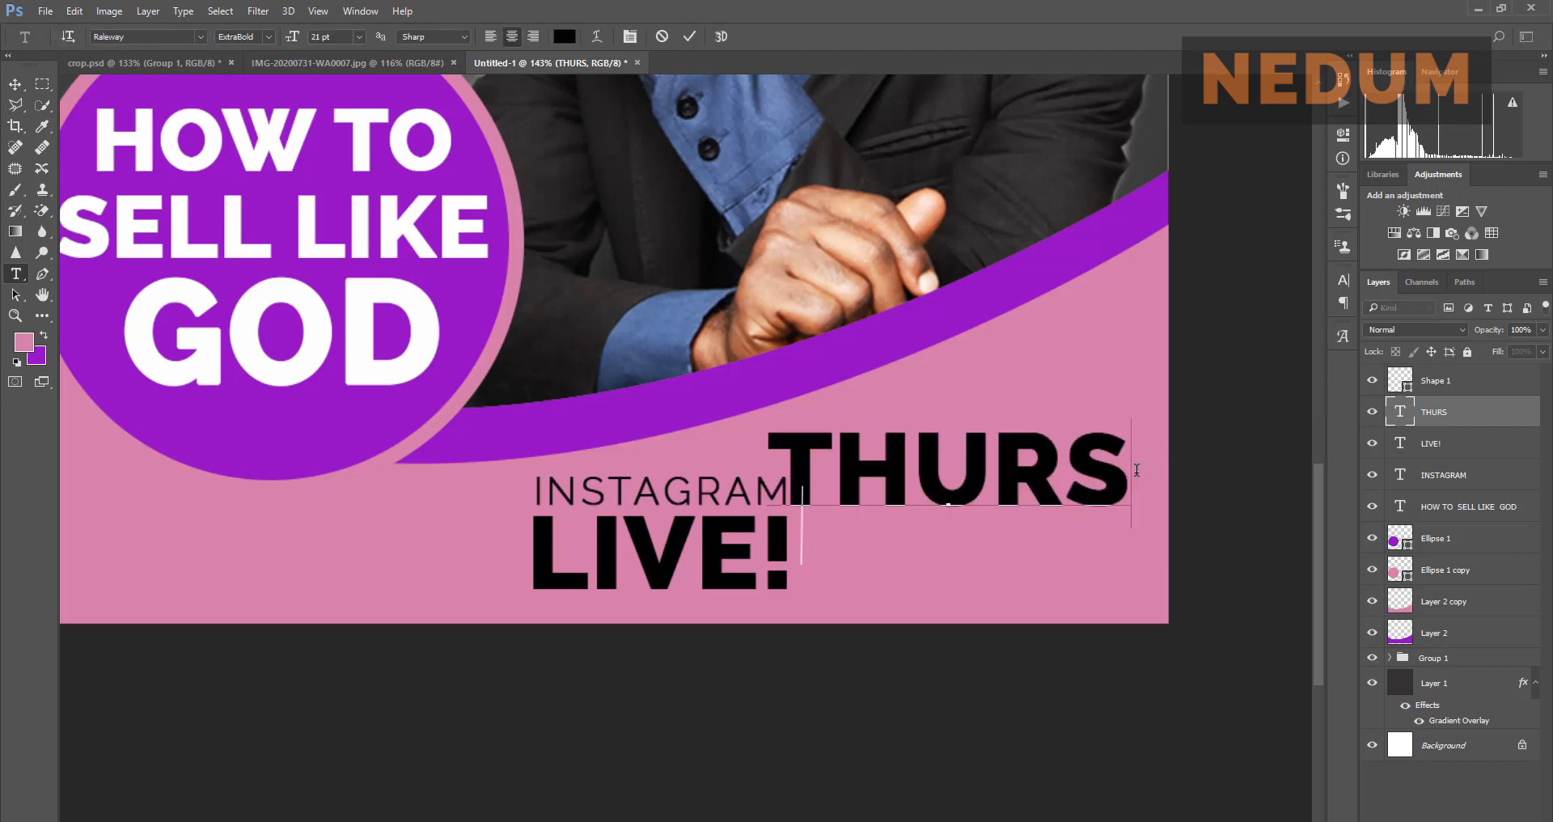
text(20)
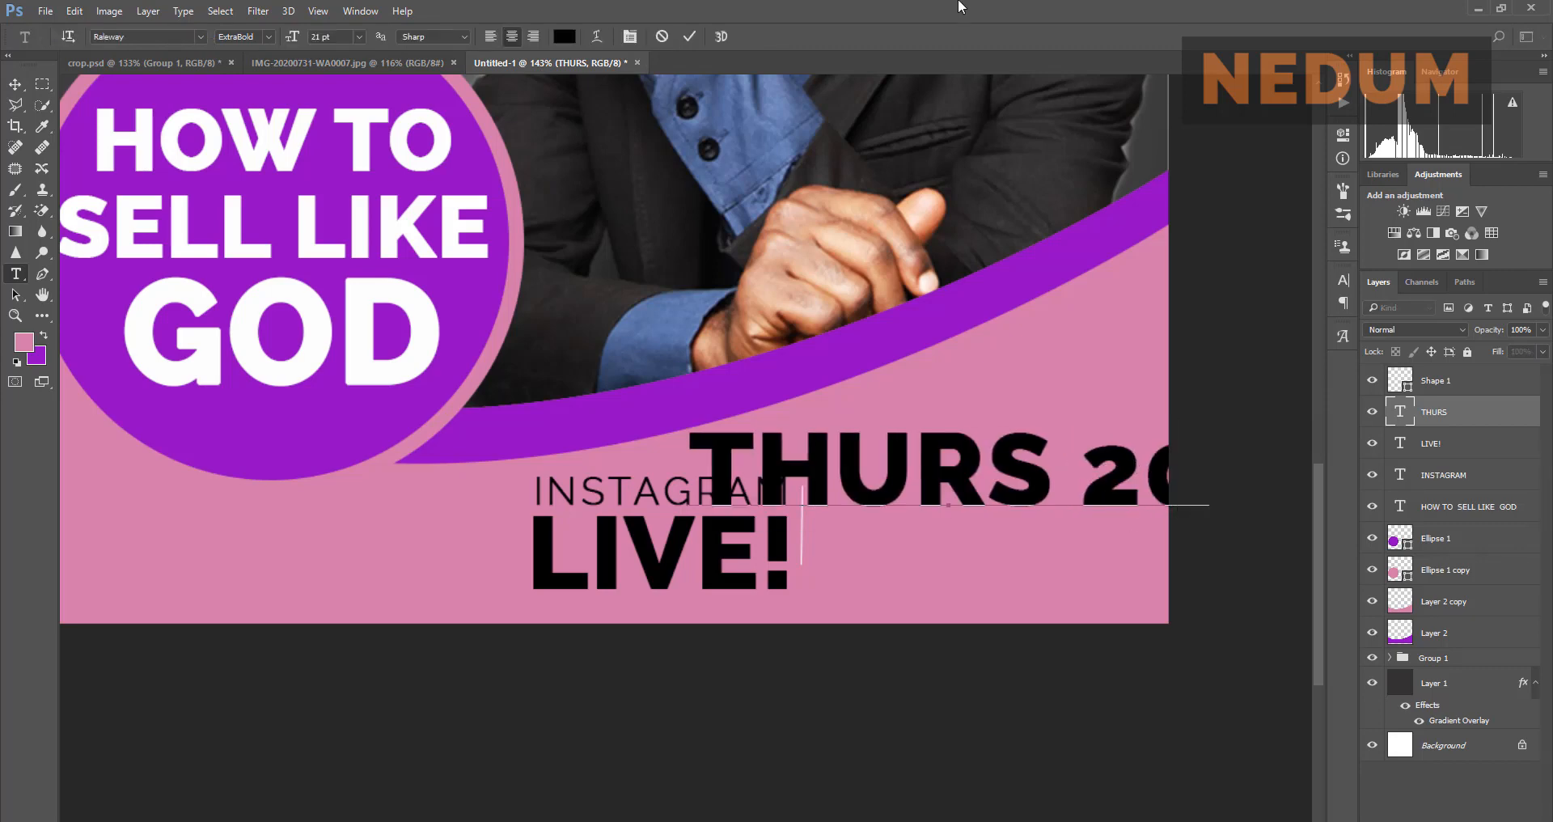
click(698, 41)
key(v)
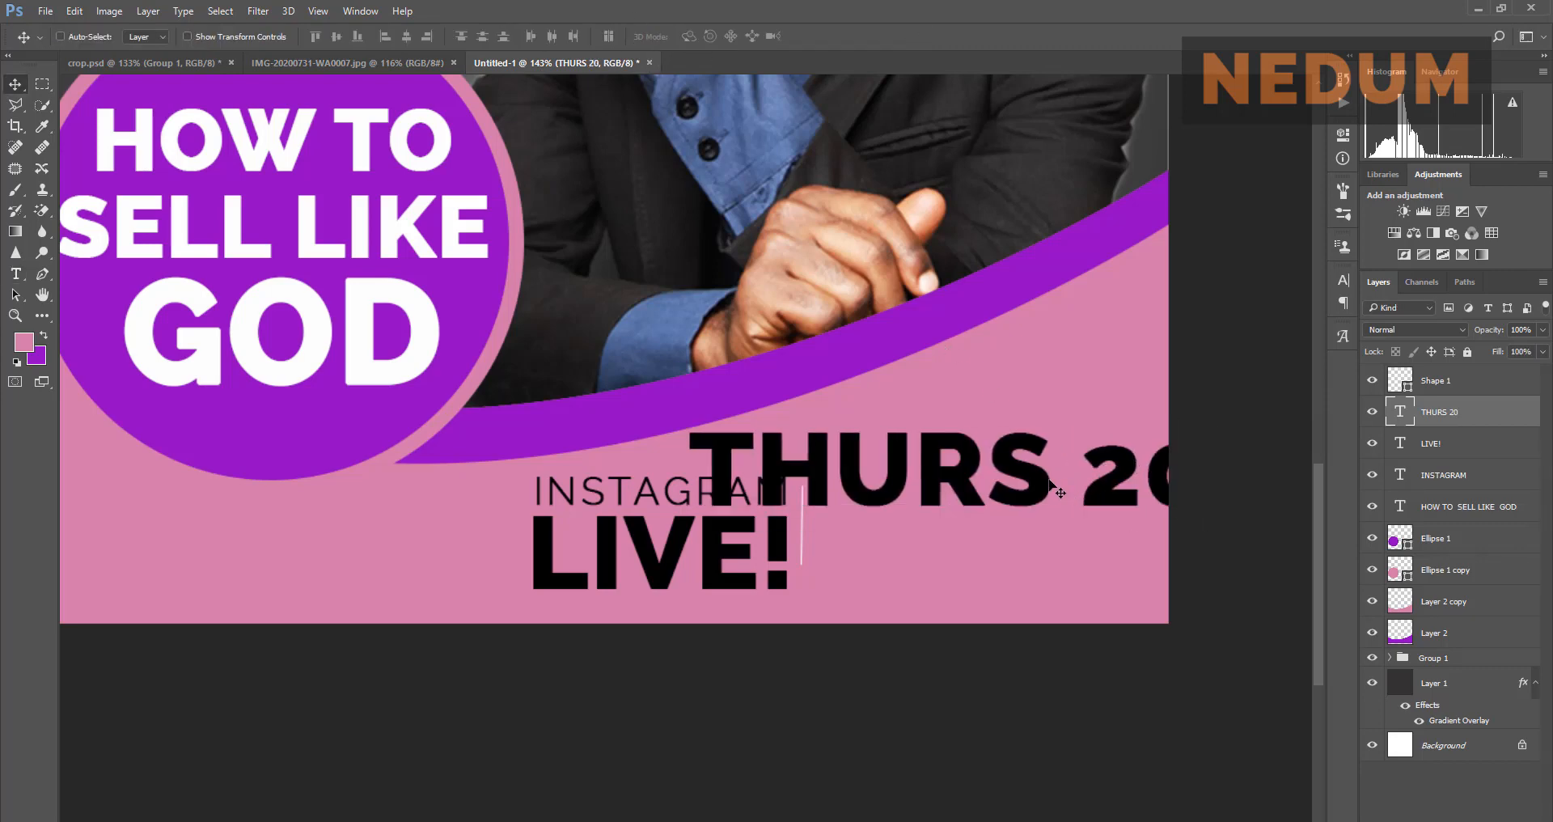
Step: Set THURS 20 to 10 pt and place it right of the divider
click(1343, 281)
click(1224, 322)
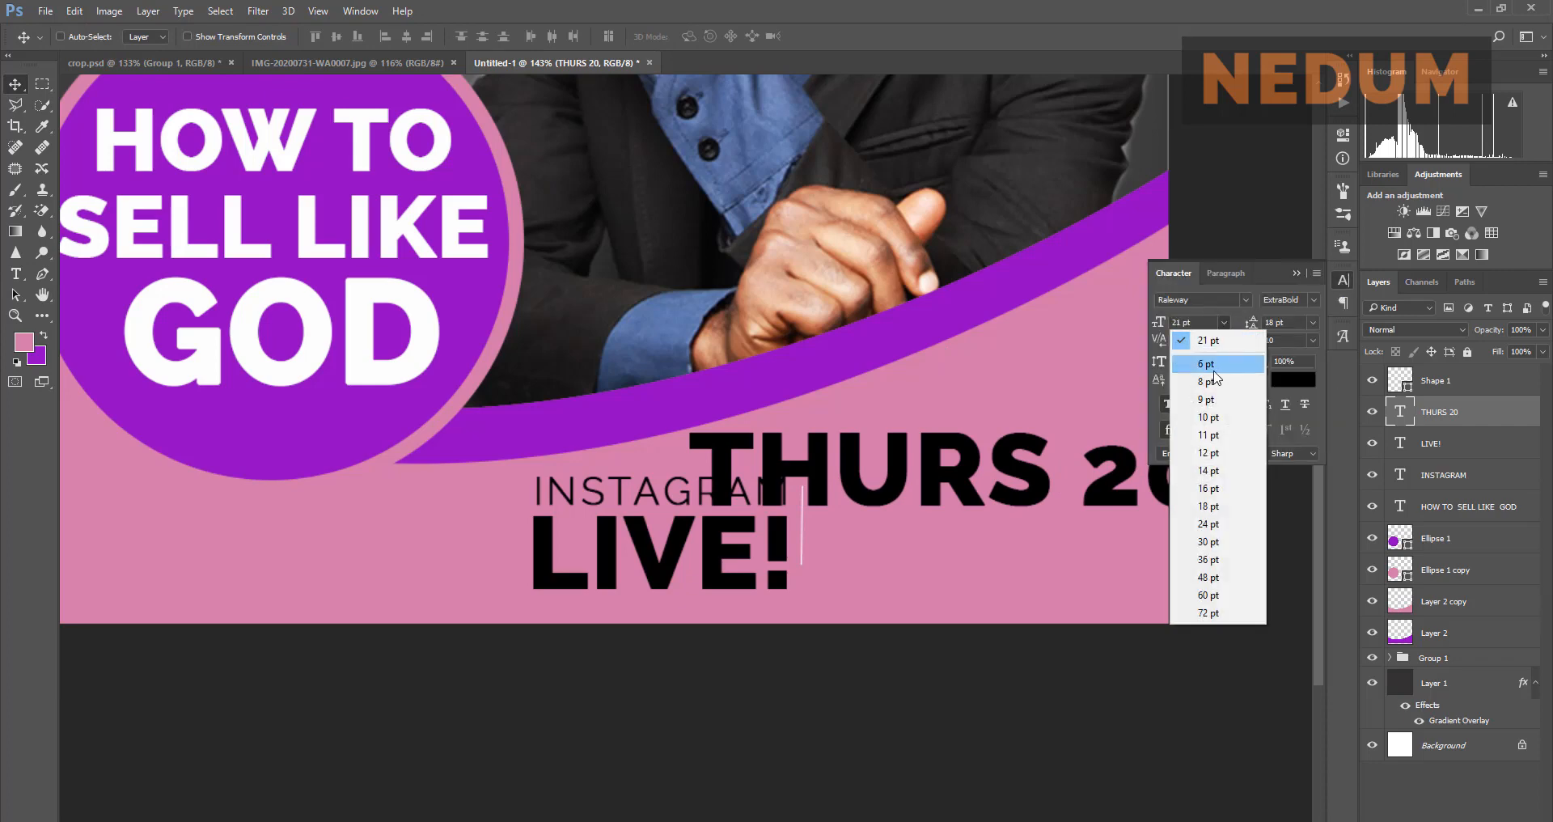
click(1212, 424)
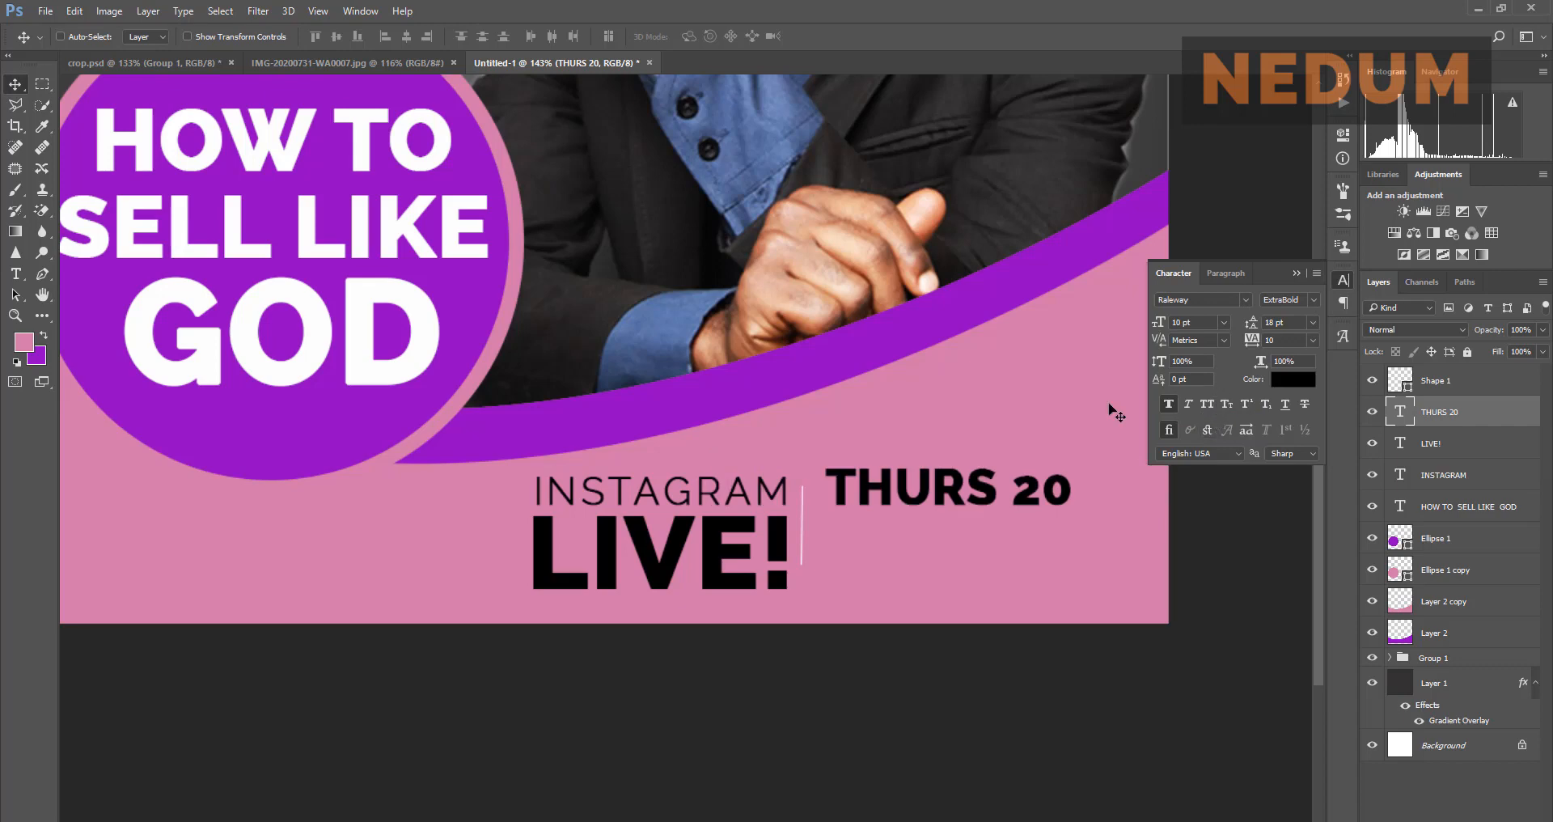
mouse_move(1010, 490)
mouse_down()
mouse_move(997, 503)
mouse_move(1010, 508)
mouse_up()
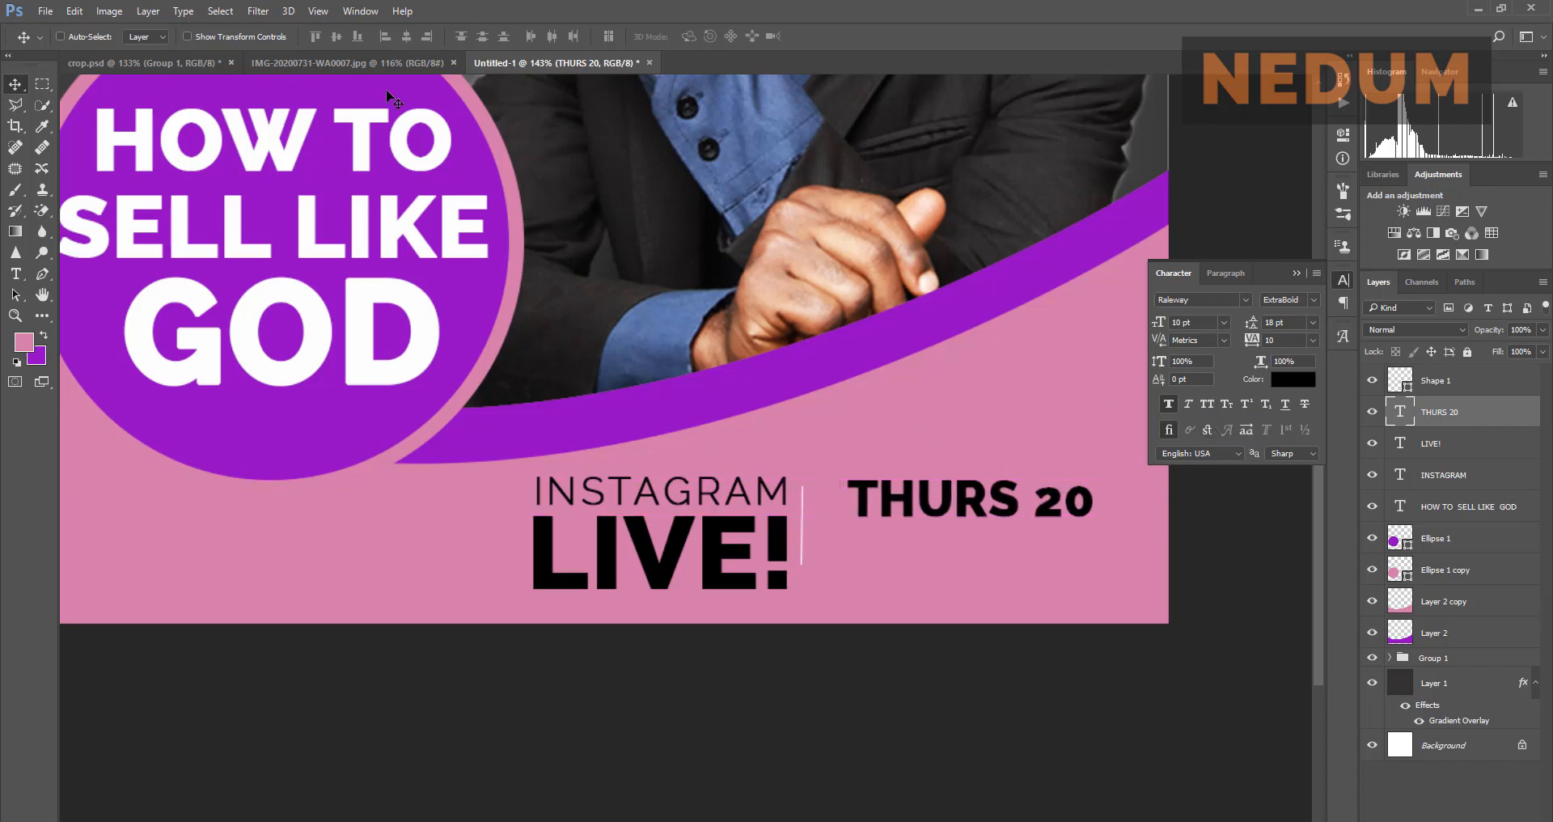
click(386, 62)
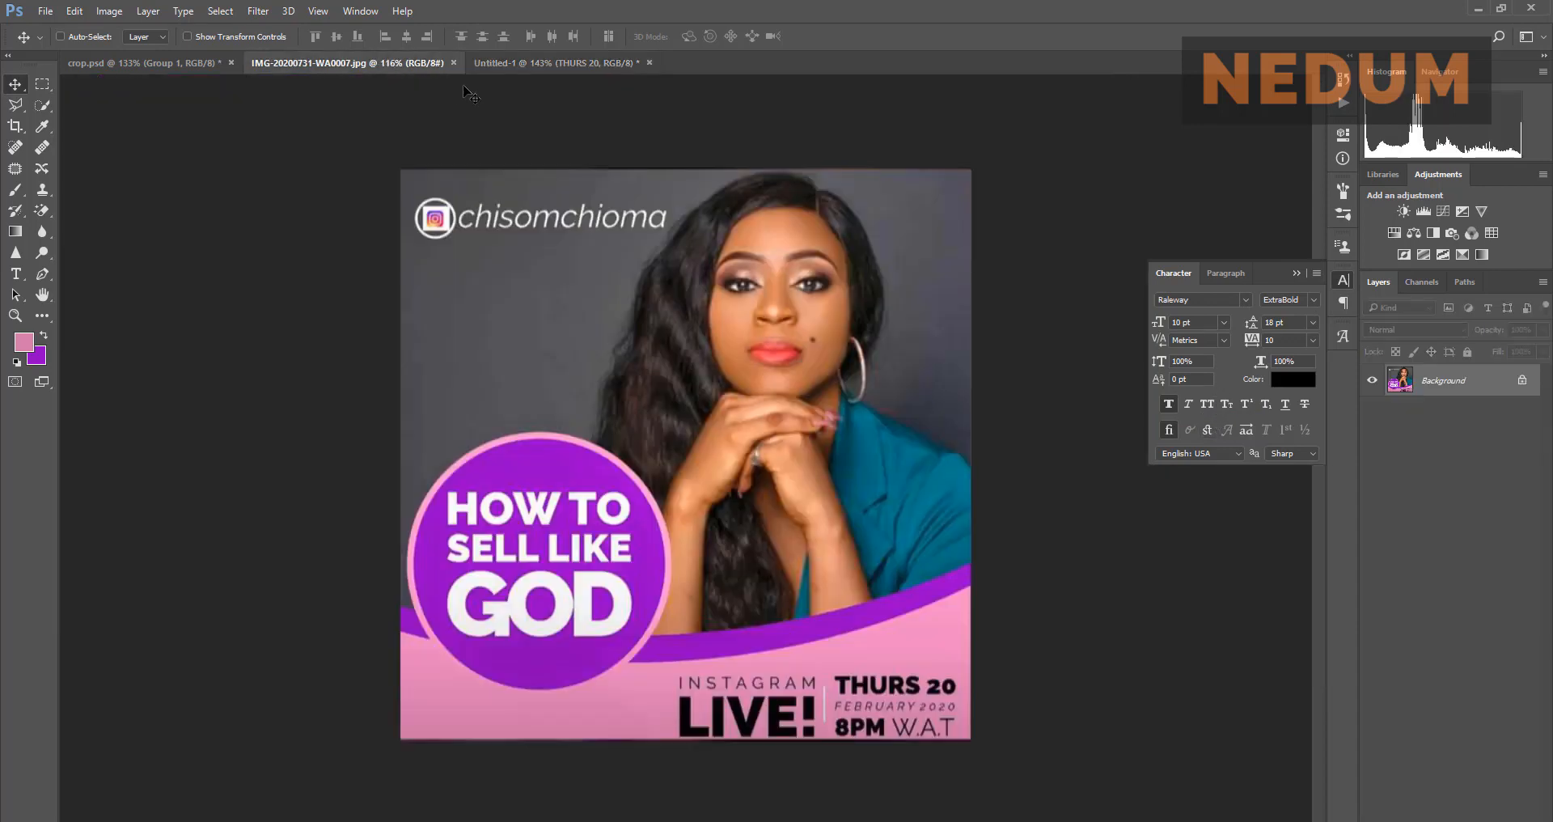
click(551, 66)
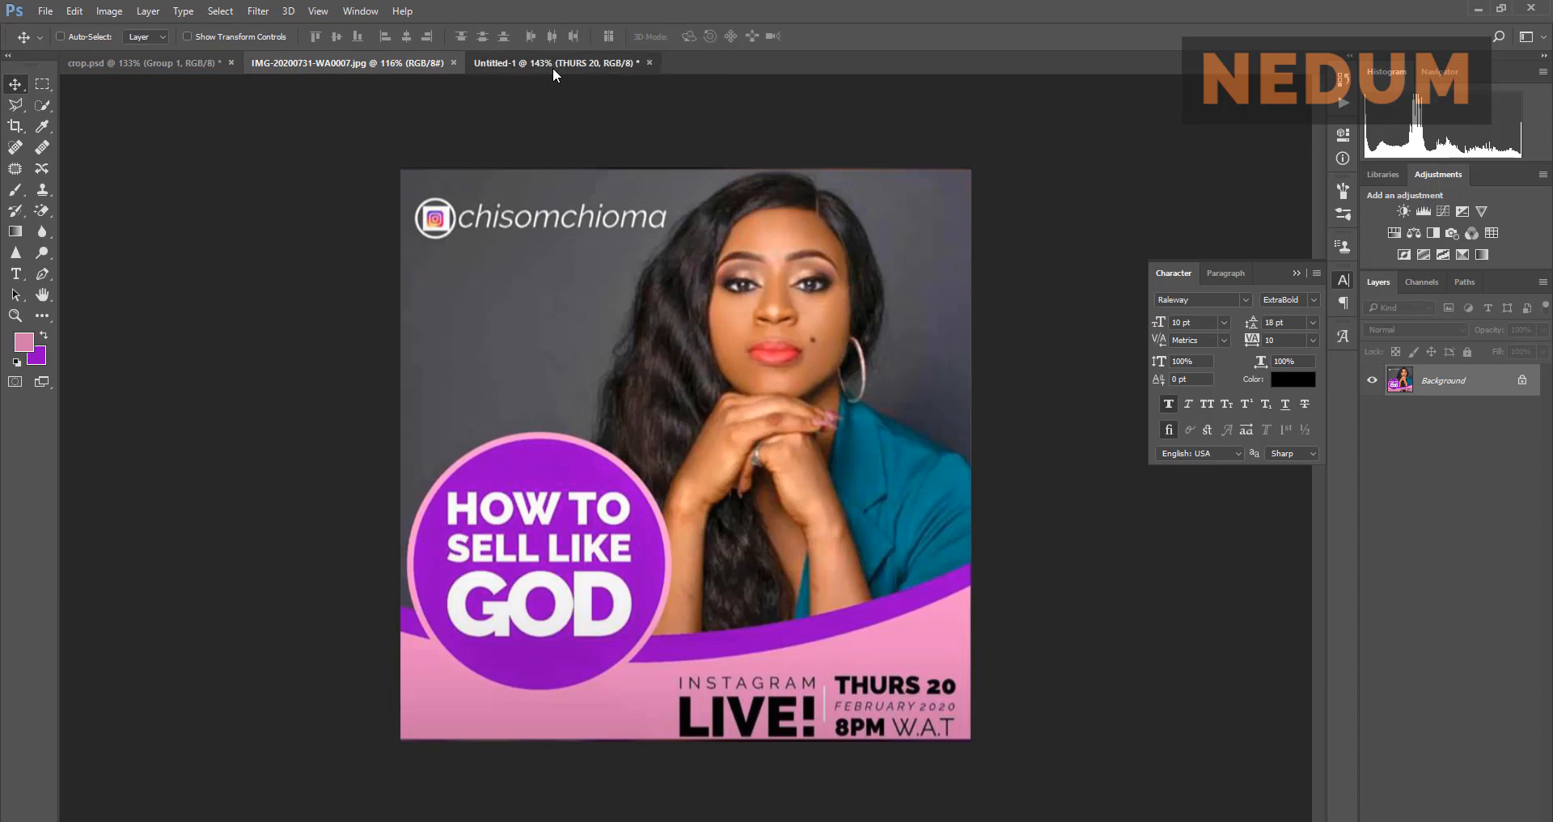
click(418, 69)
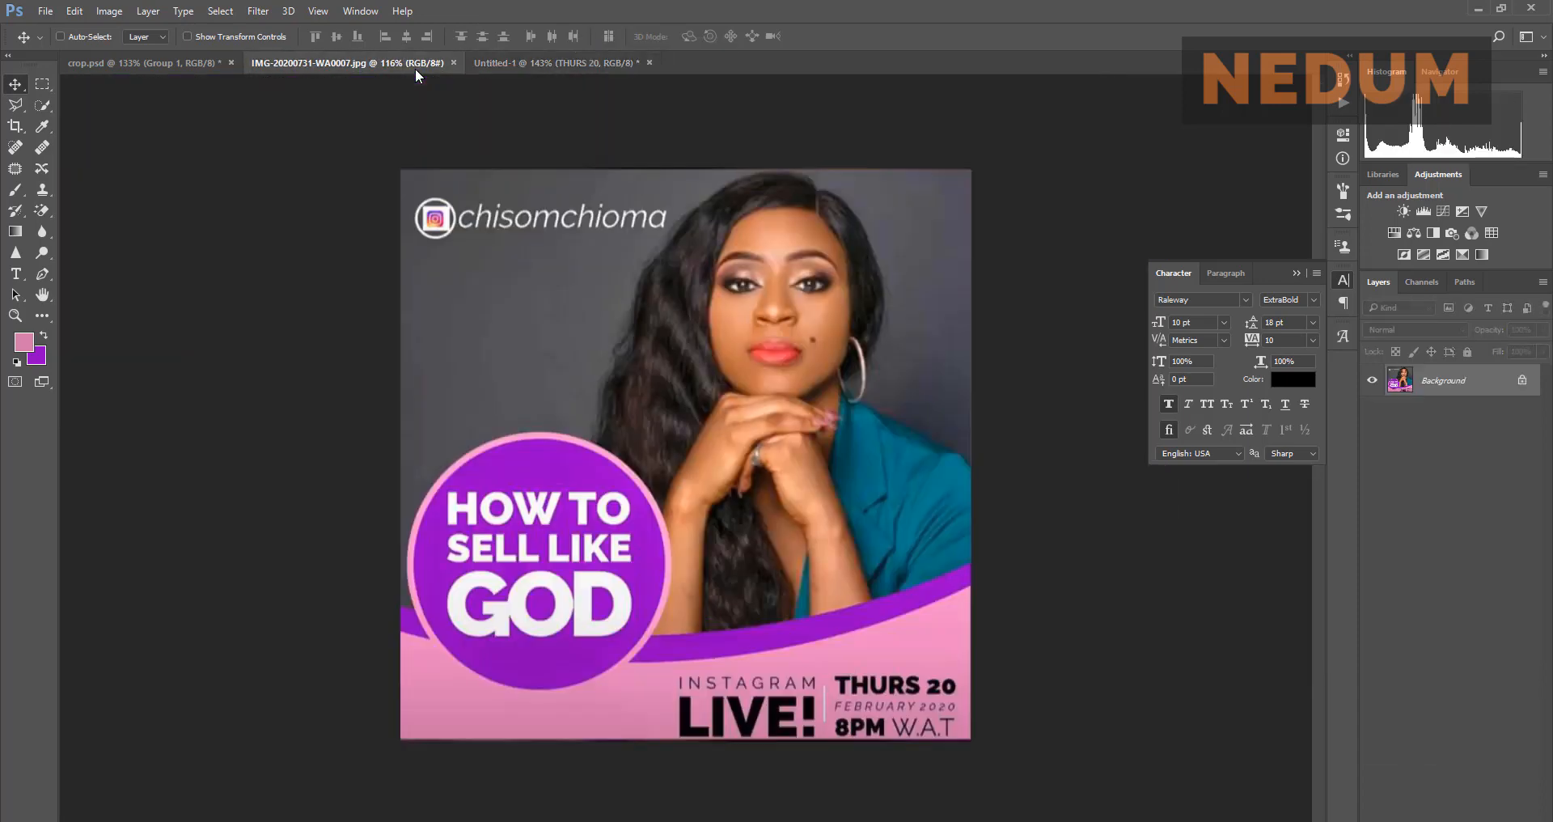
click(552, 64)
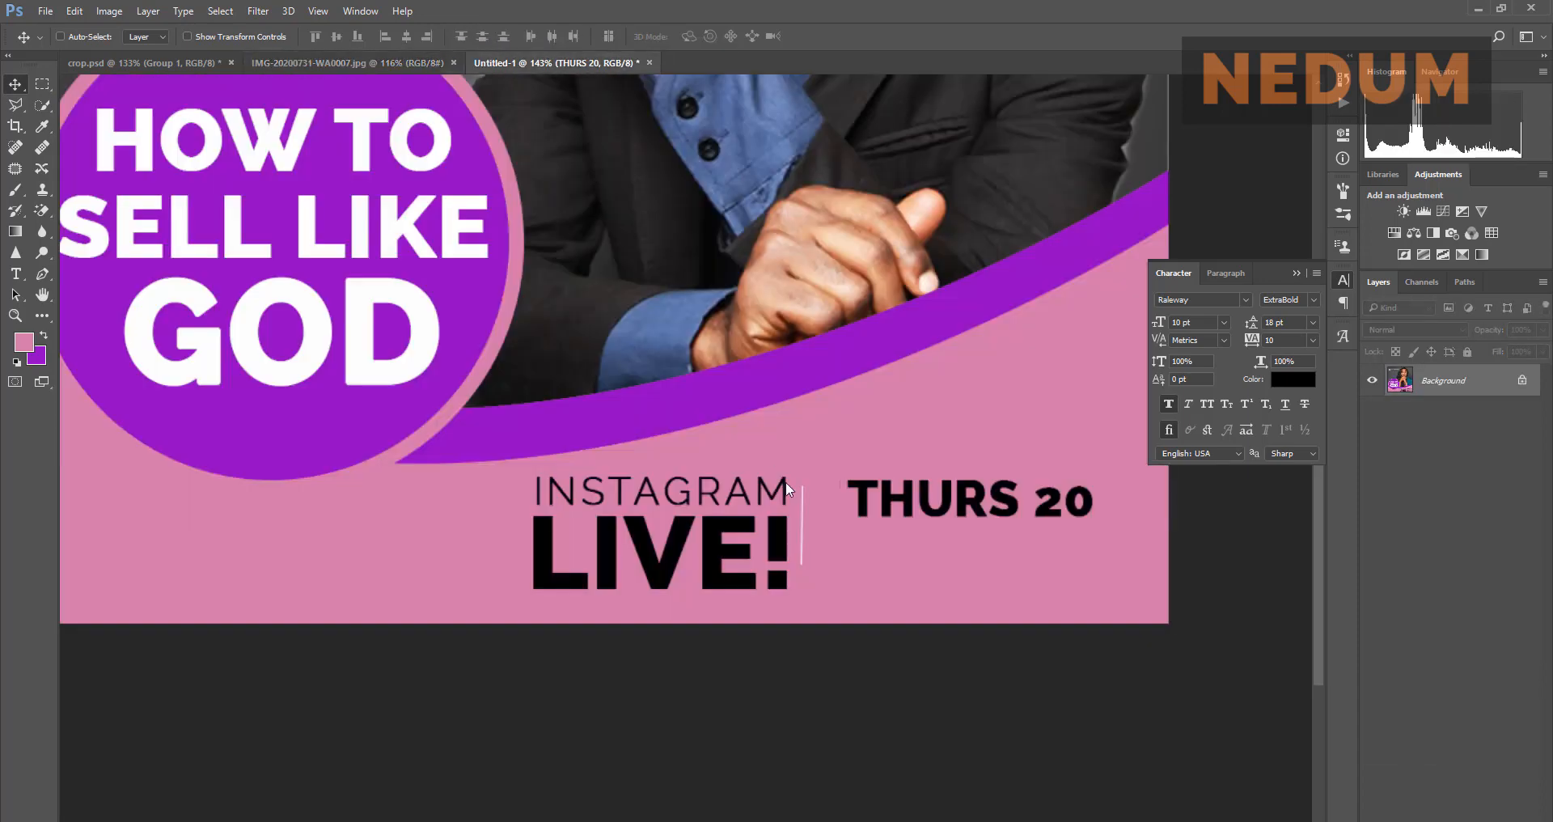
drag(875, 483, 876, 483)
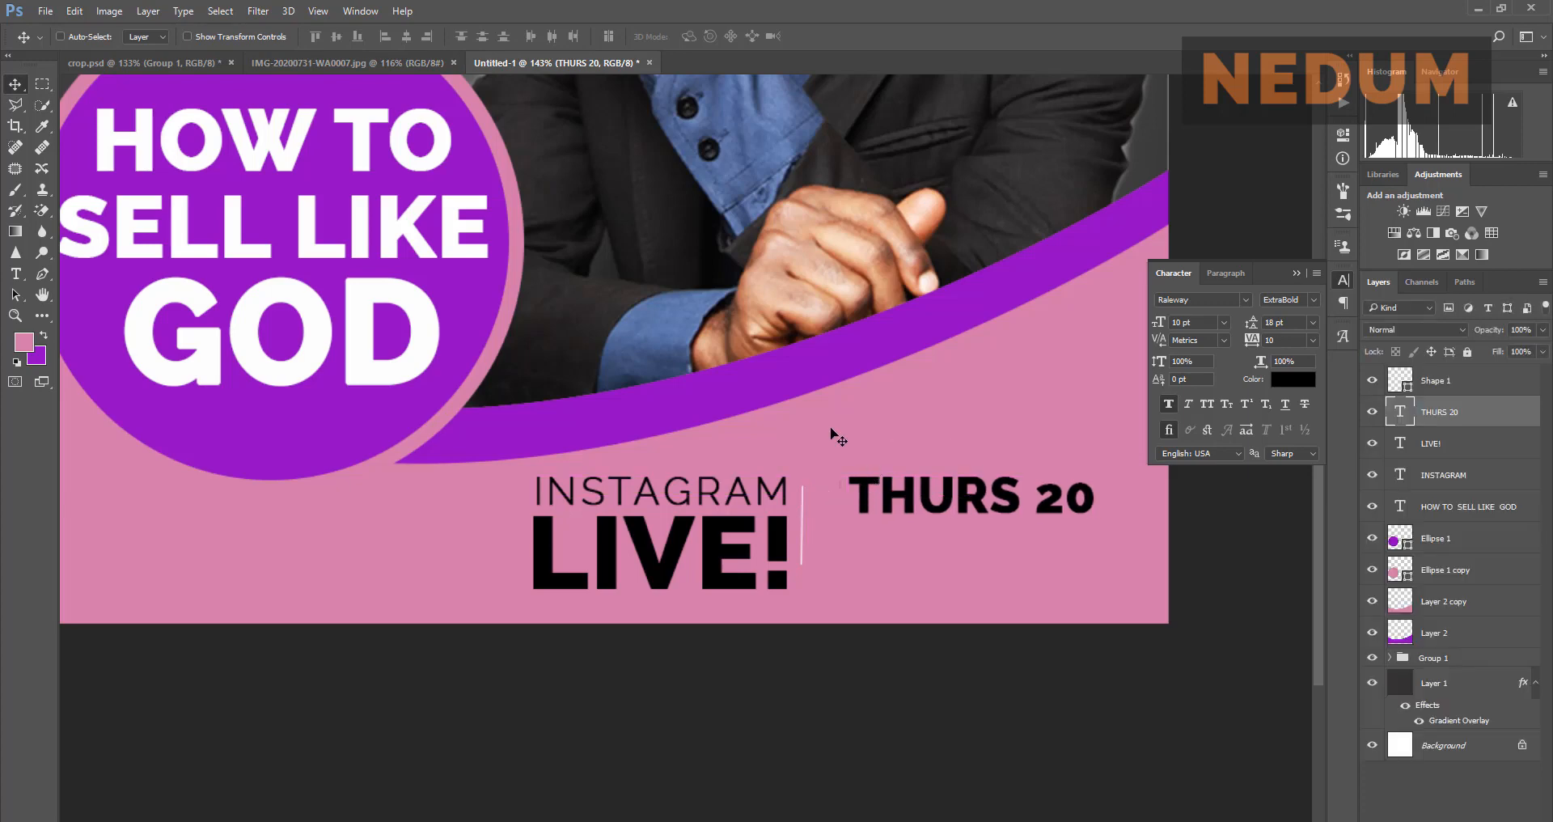
click(376, 61)
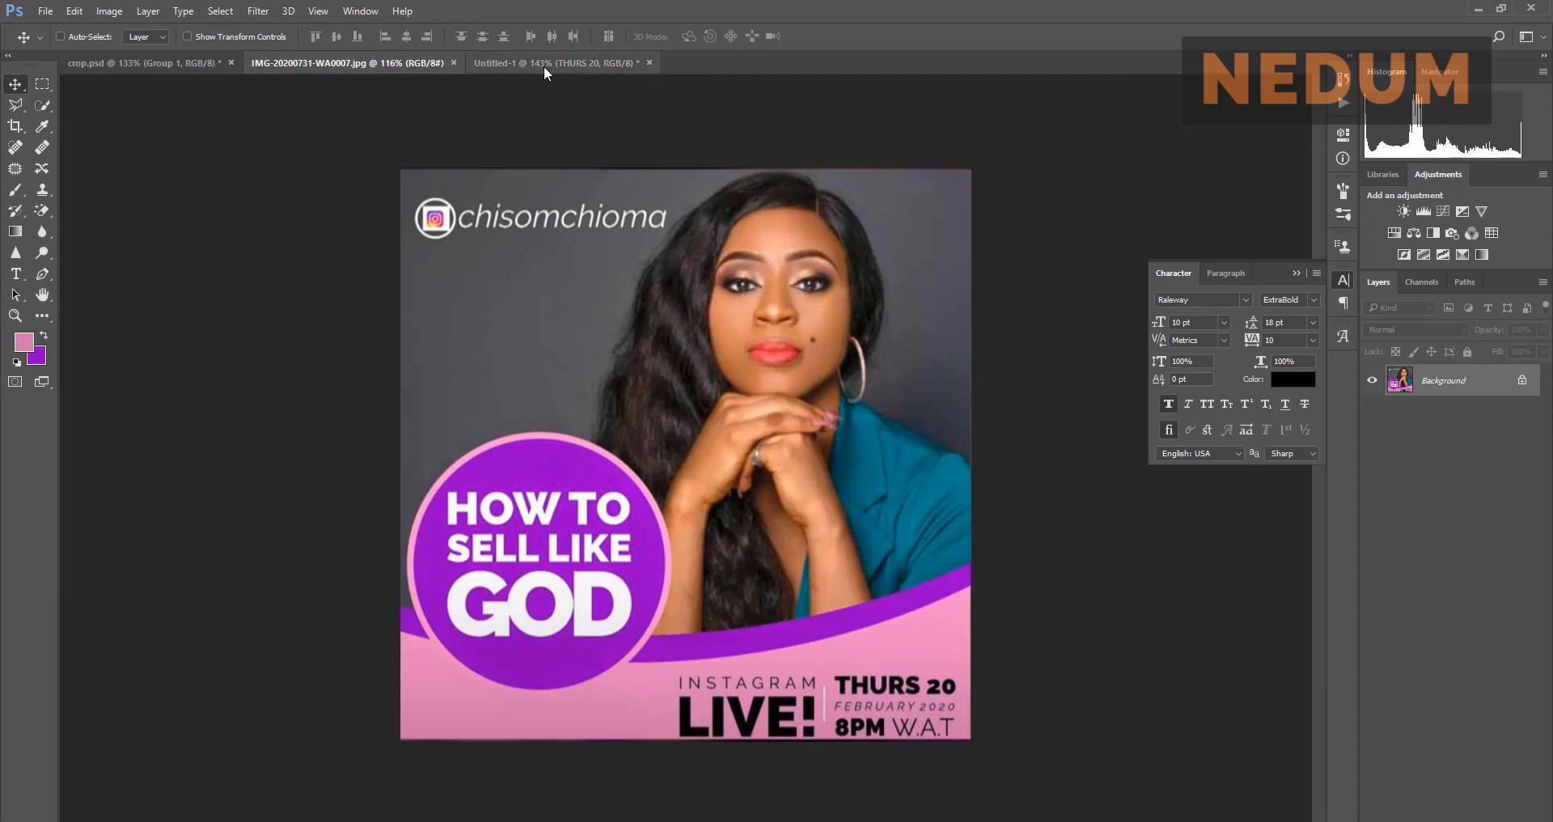
click(544, 66)
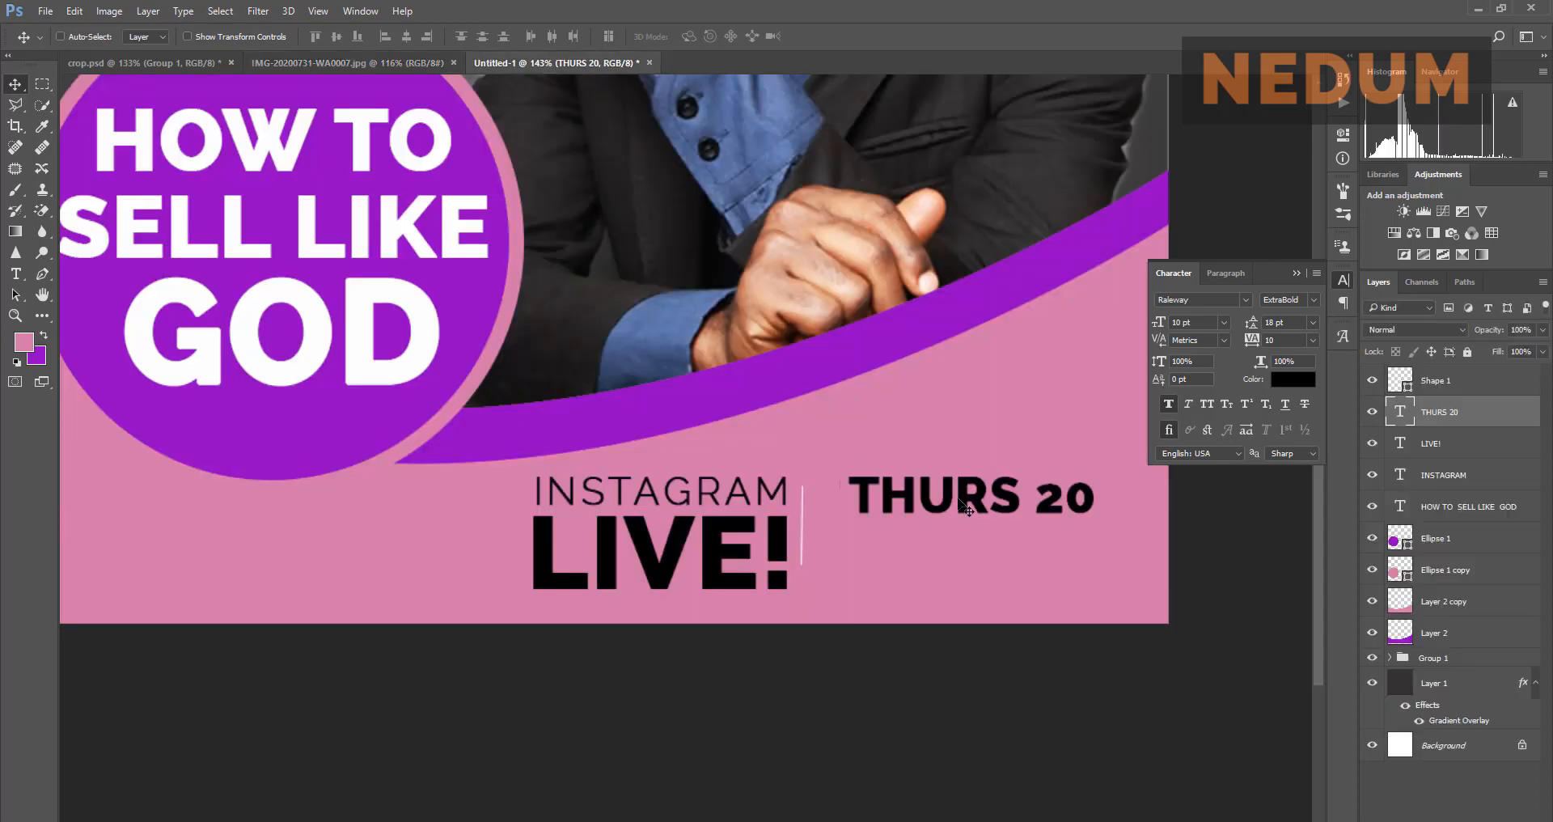
Step: Duplicate THURS 20 just below itself and make the copy ExtraLight italic
drag(959, 500, 948, 551)
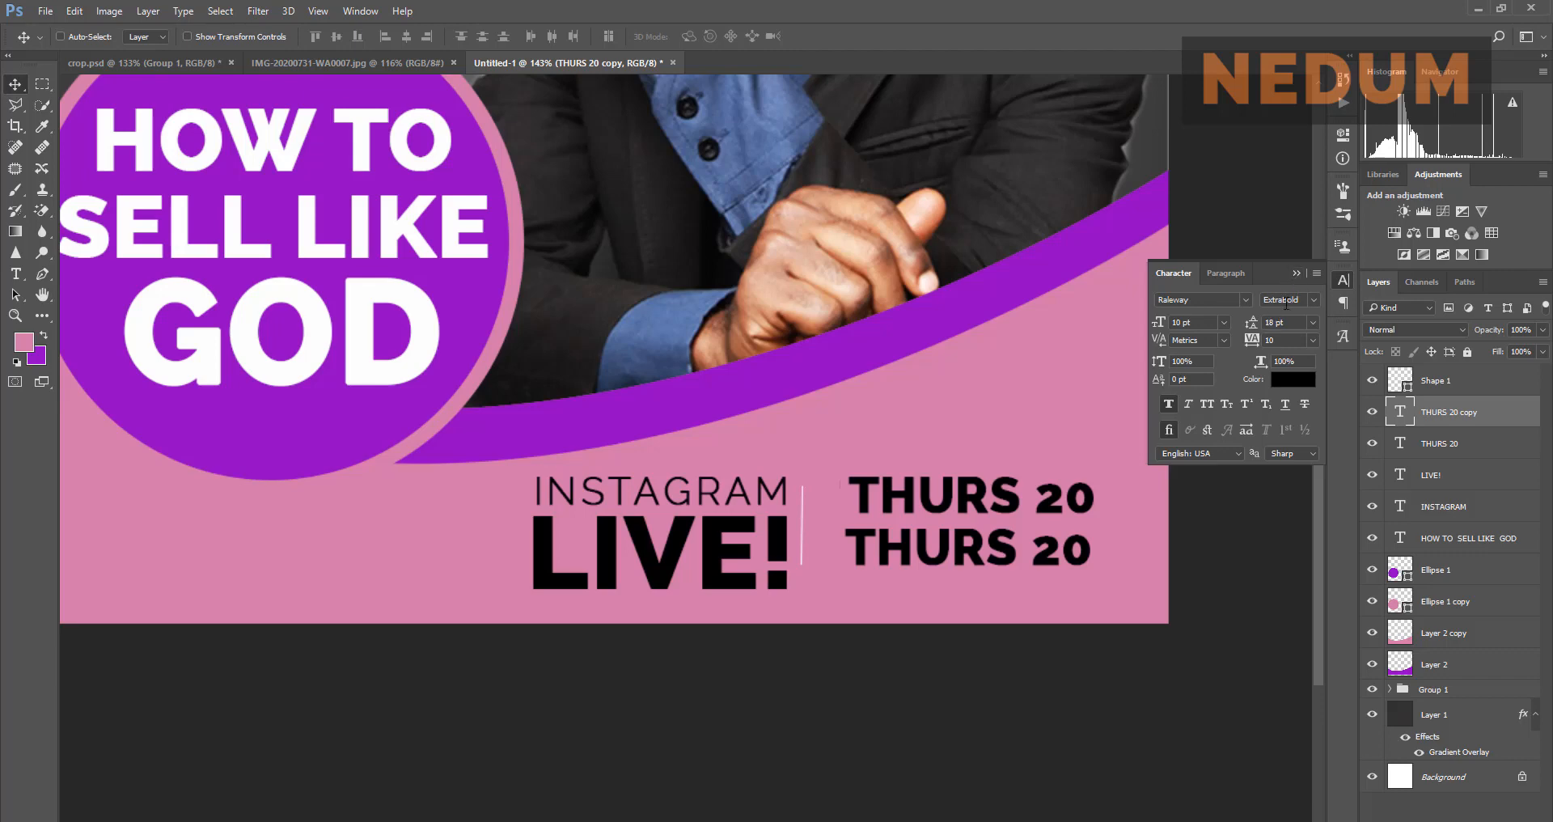
click(1311, 301)
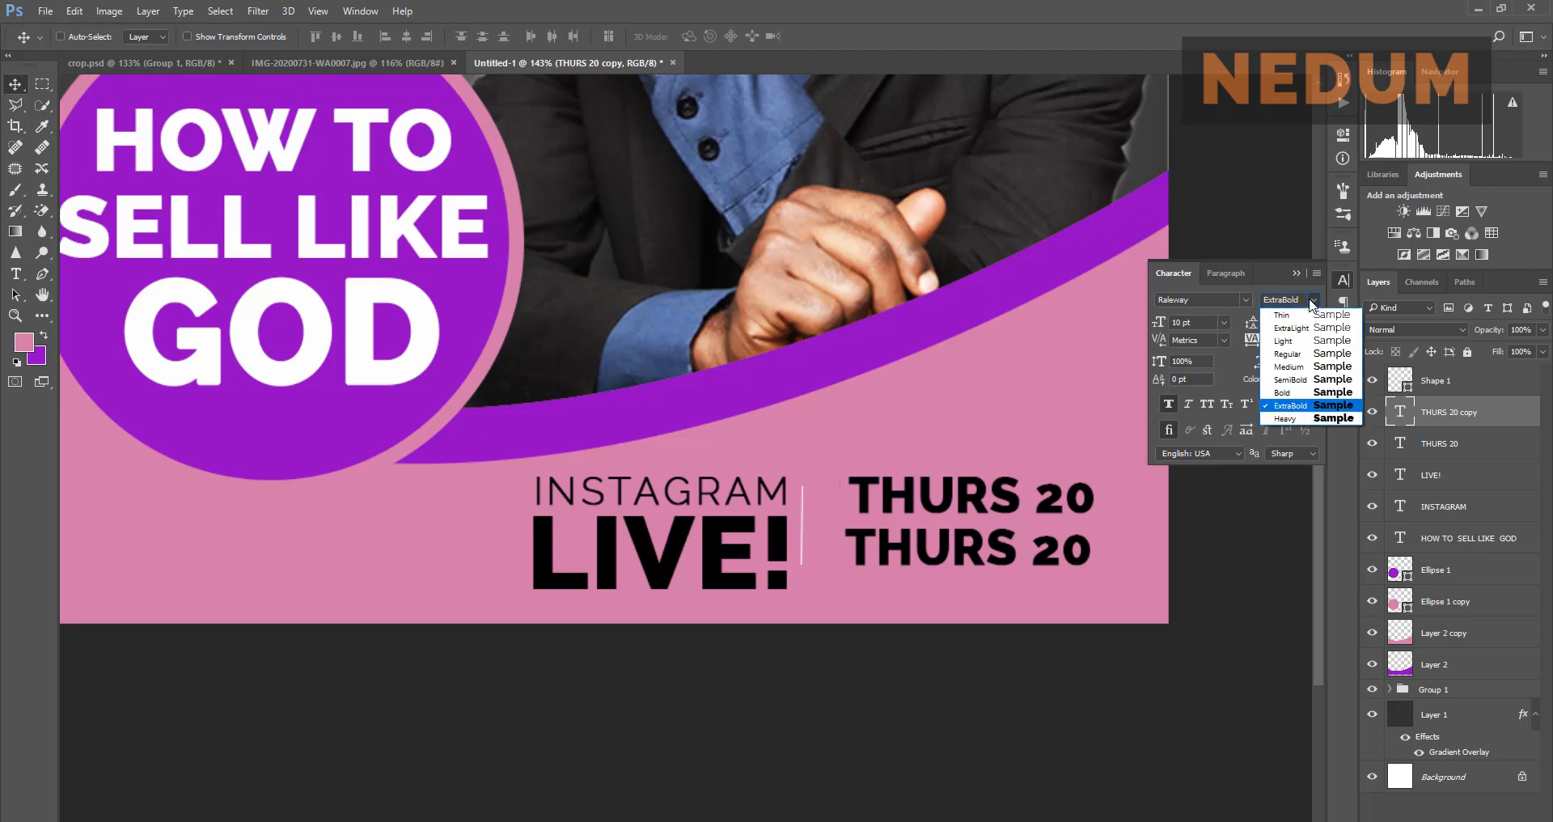
click(1302, 338)
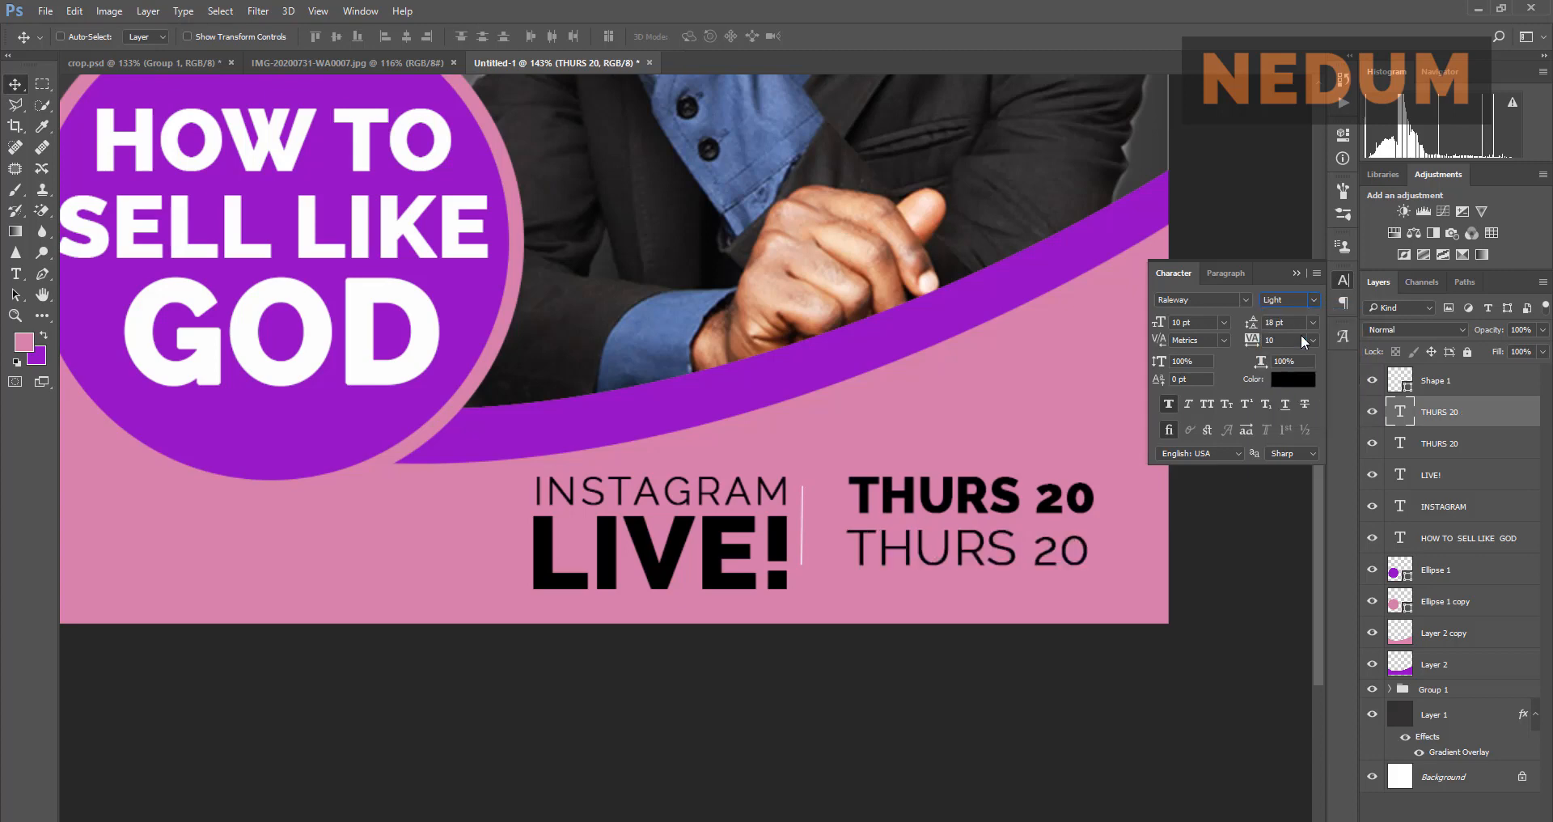
click(1308, 304)
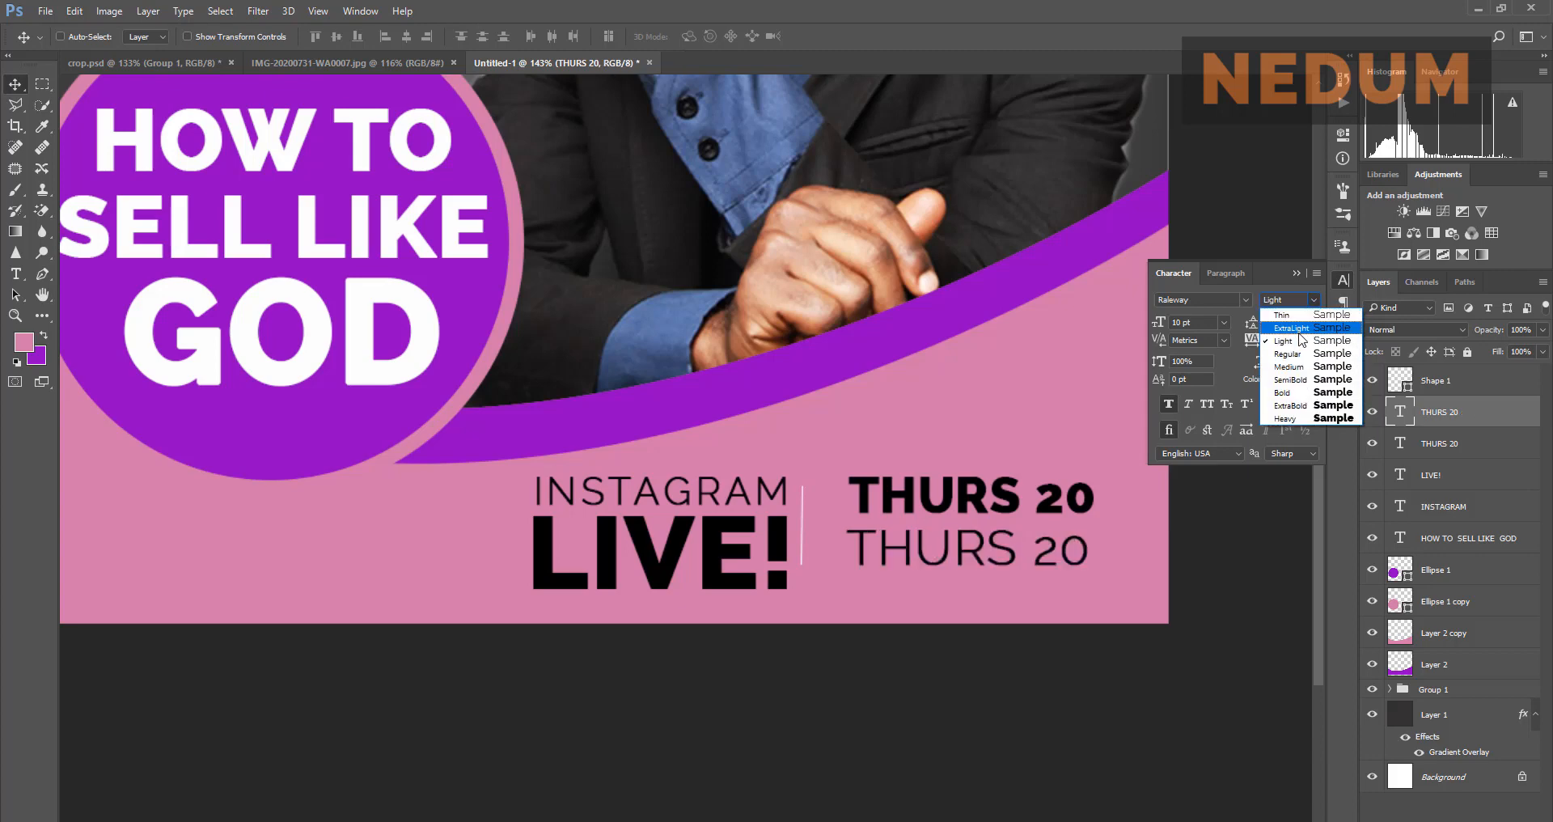
click(1299, 333)
click(1312, 304)
click(1310, 325)
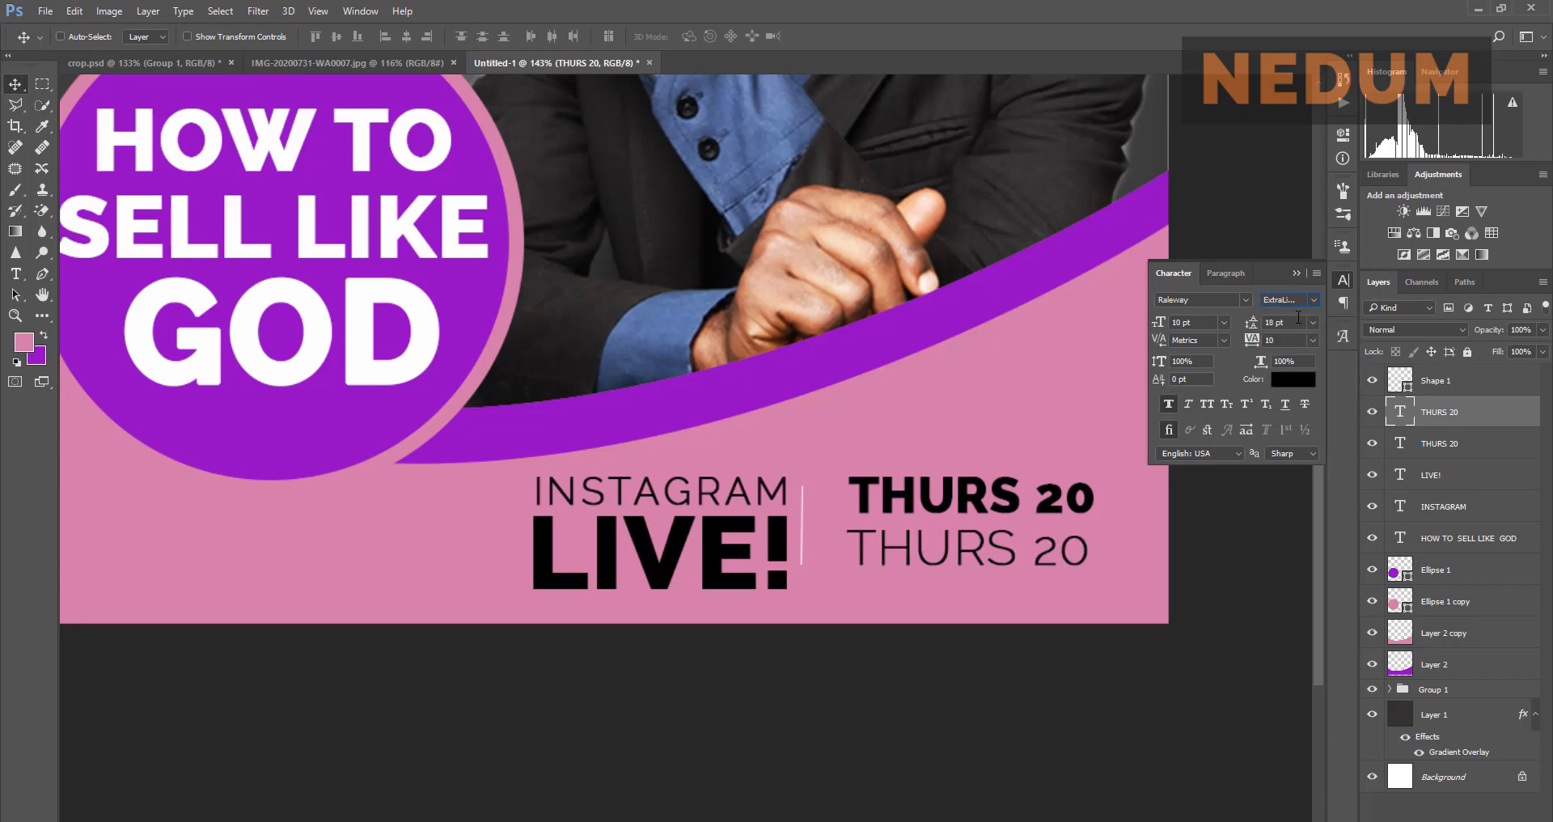
click(1187, 404)
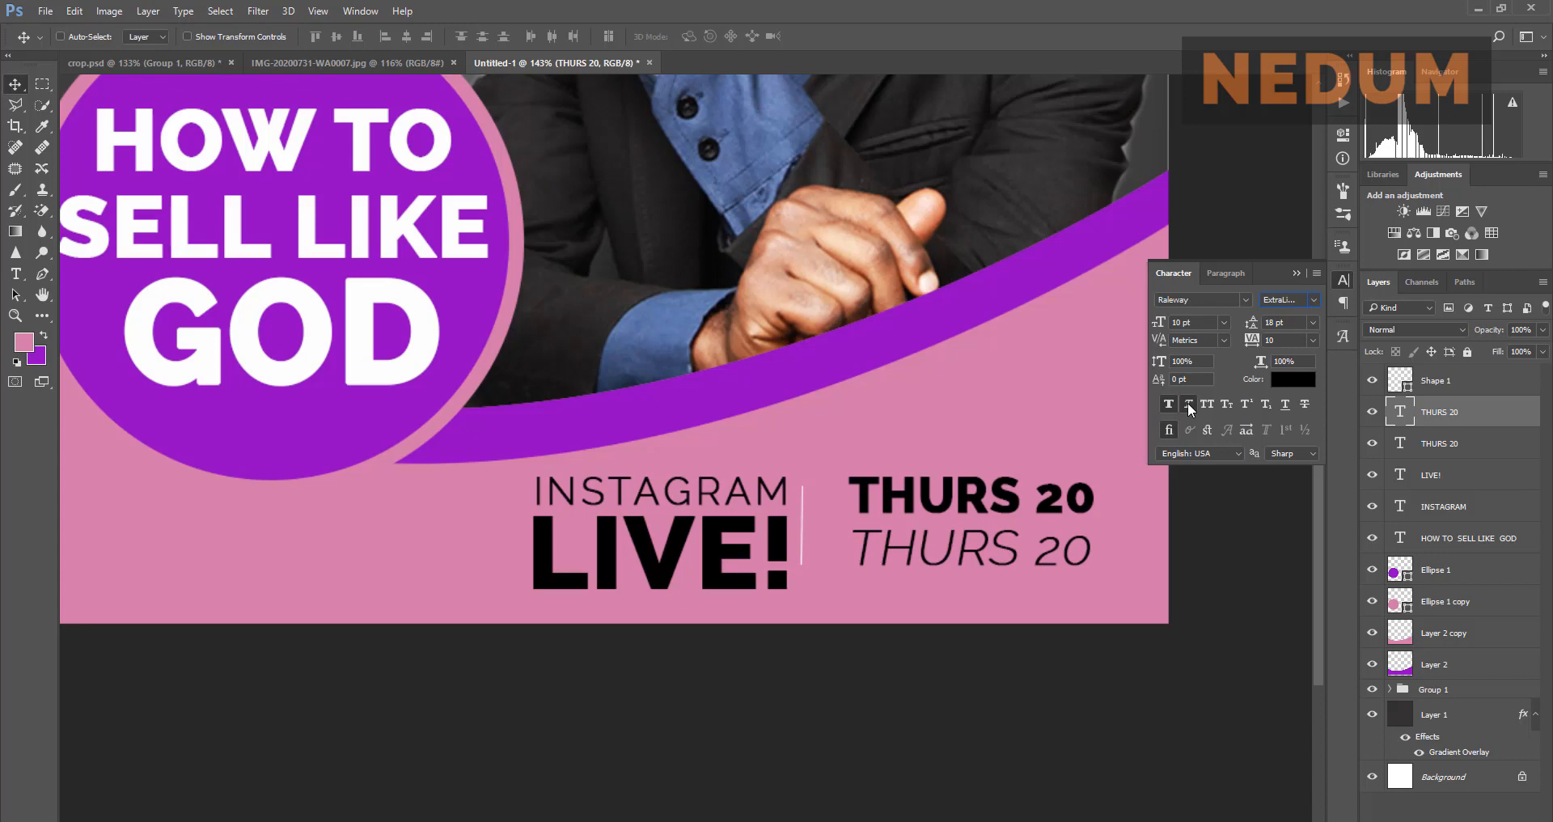
Step: Shrink the copy to 8 pt, then 6 pt, and center it under the bold date
click(1224, 323)
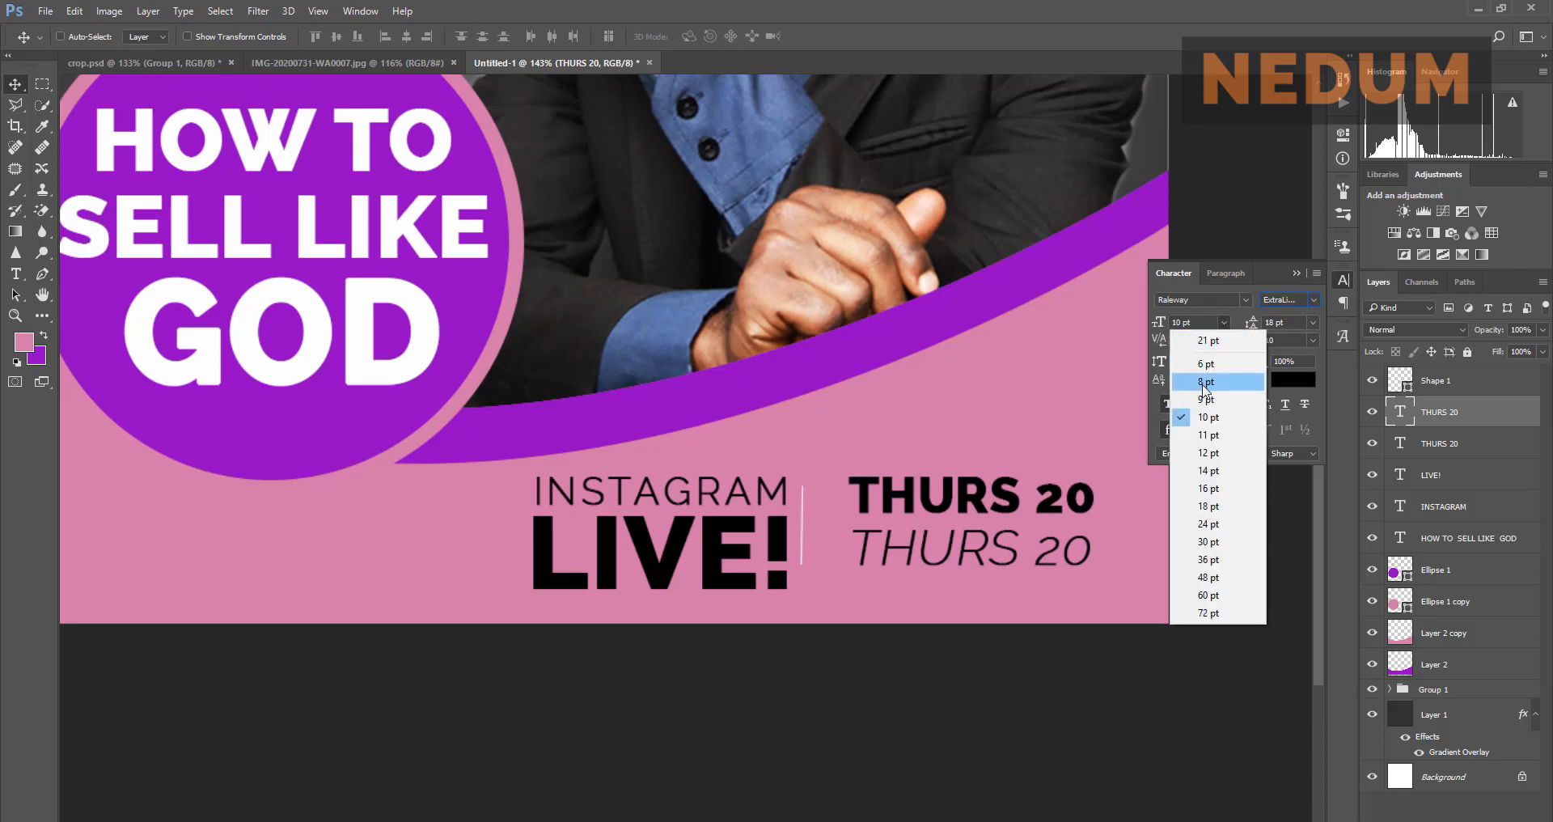
click(1202, 383)
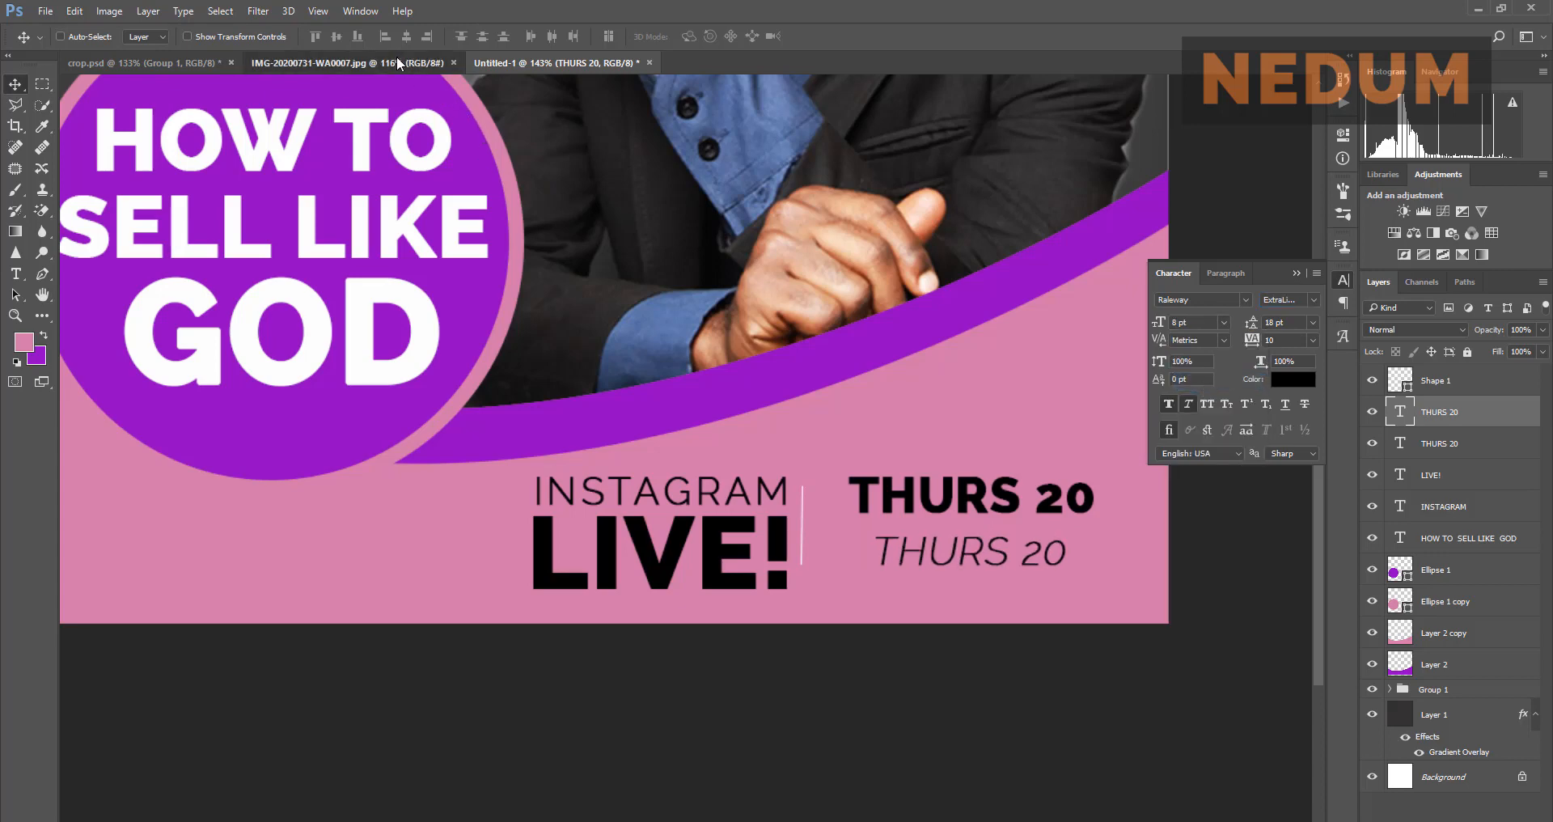
click(396, 56)
click(532, 64)
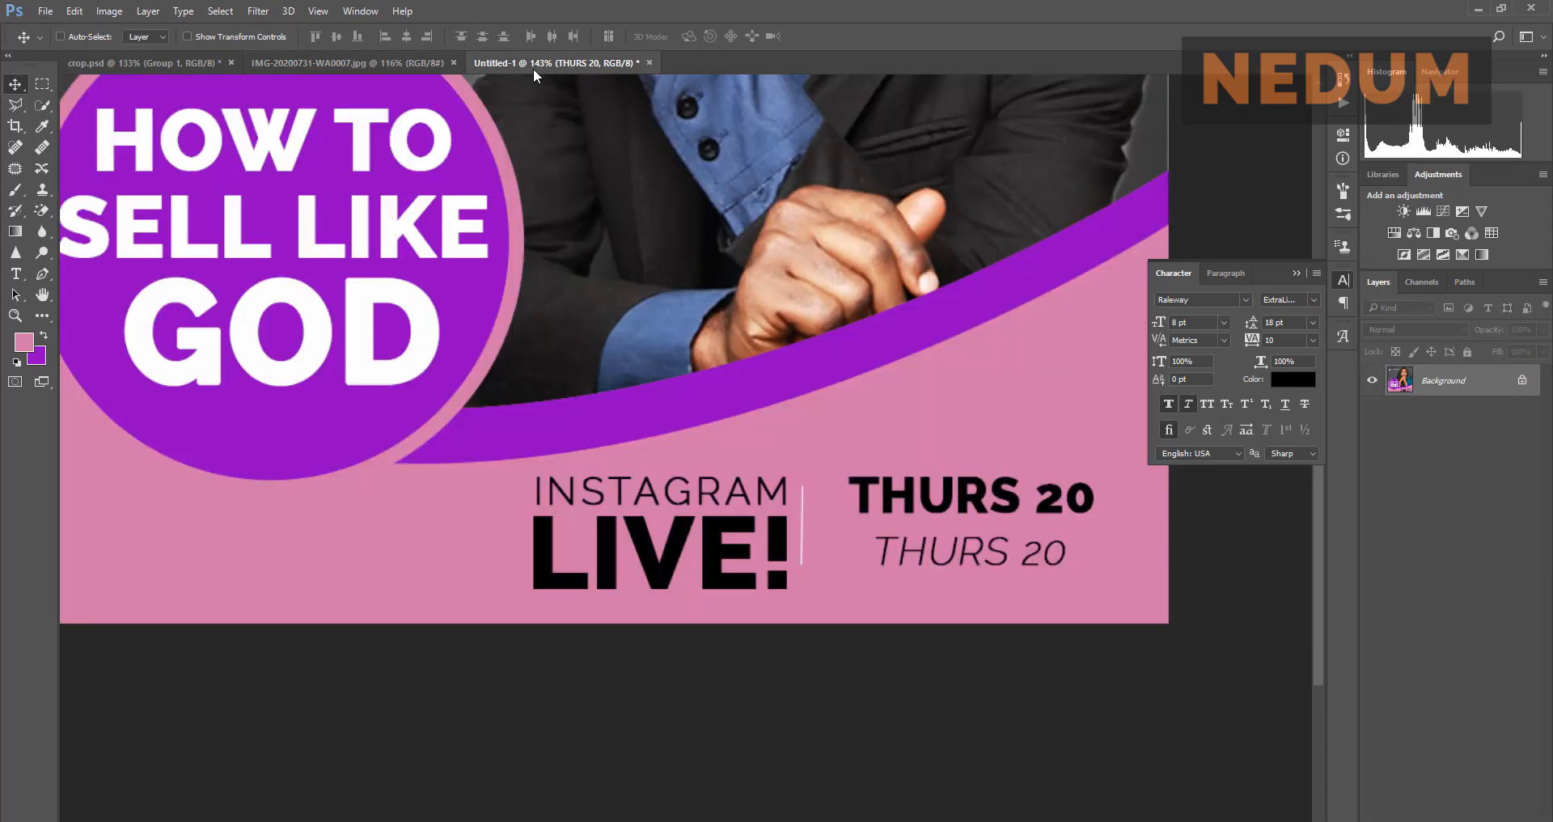
click(1224, 323)
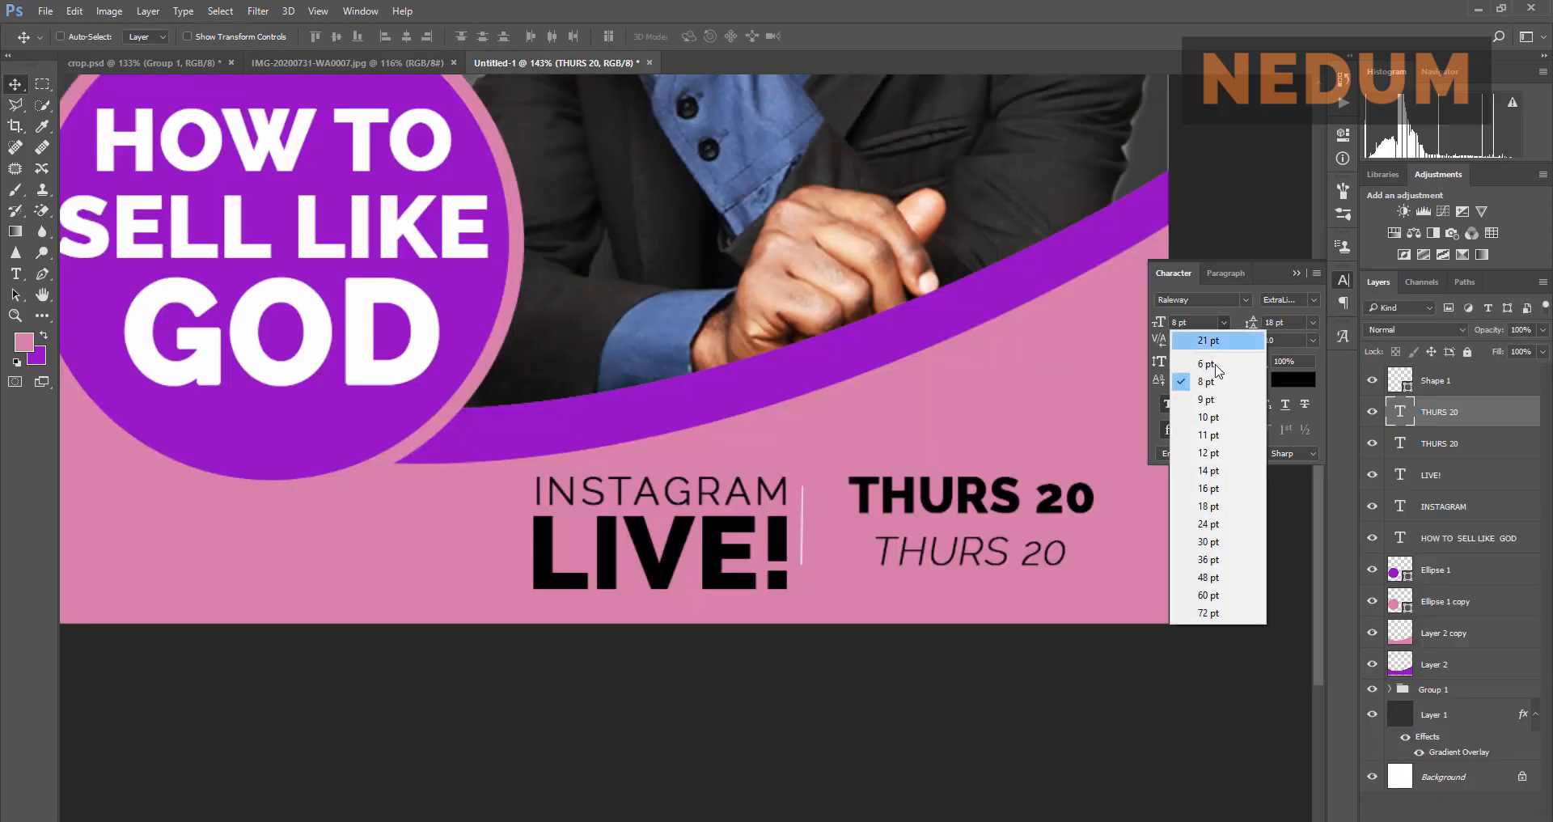
click(1216, 366)
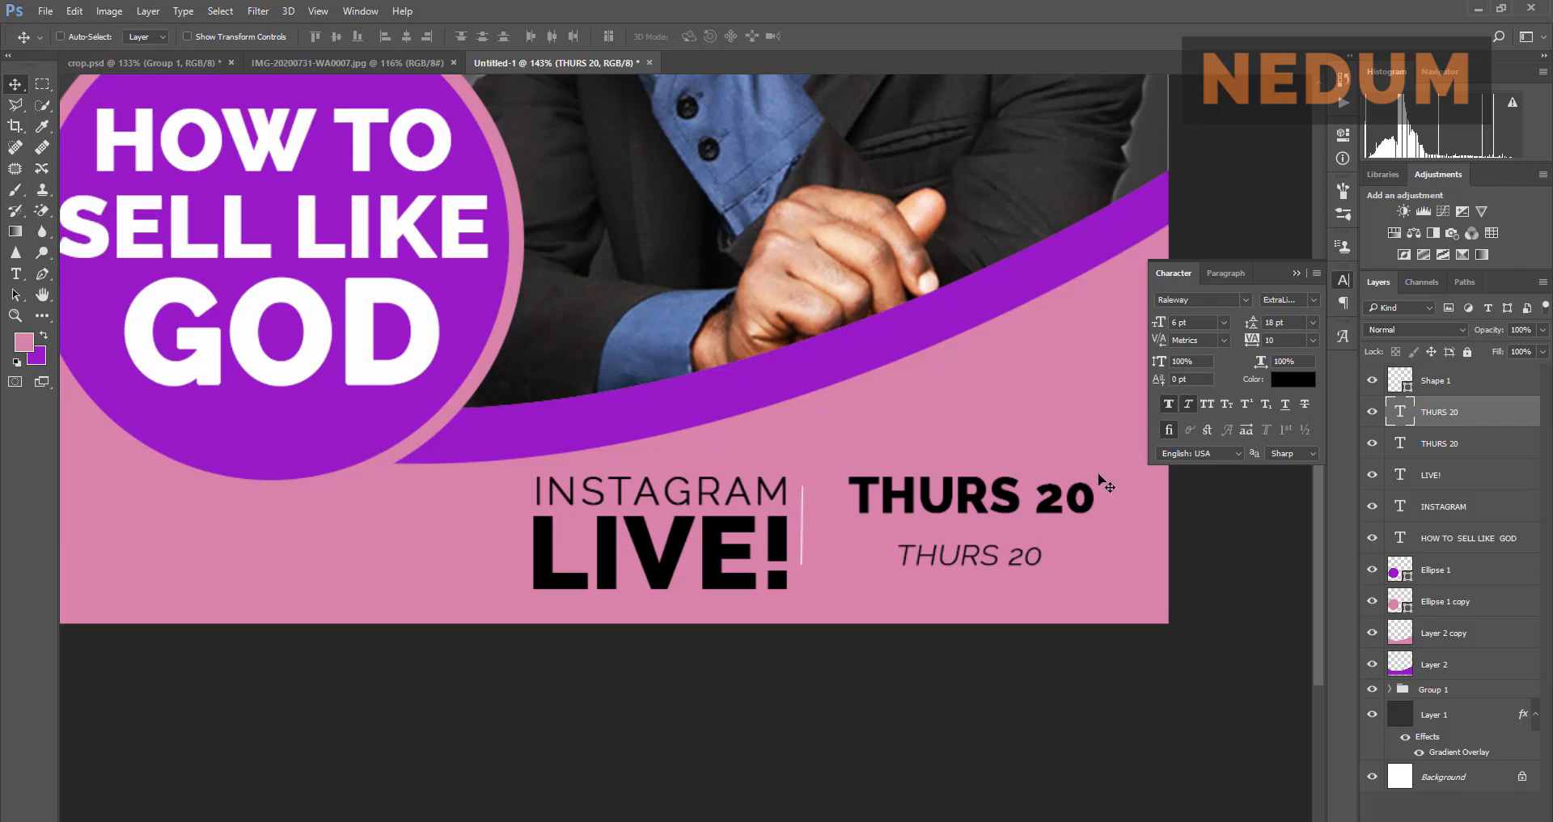
drag(941, 556, 892, 540)
Step: Retype the small line as FEBRUARY, correcting the fEB typo
double_click(1409, 412)
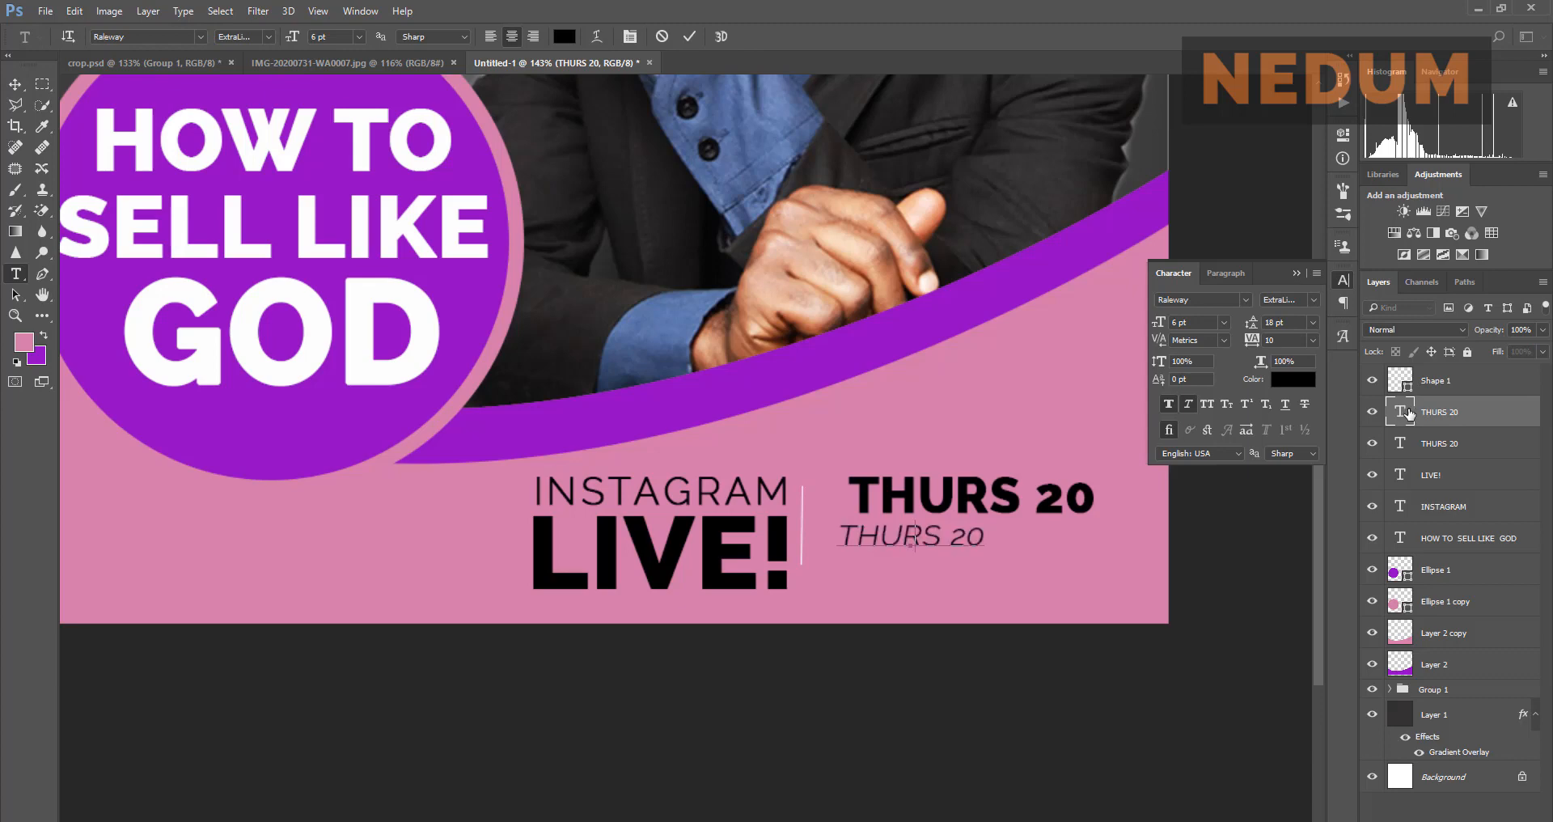
text(fEB)
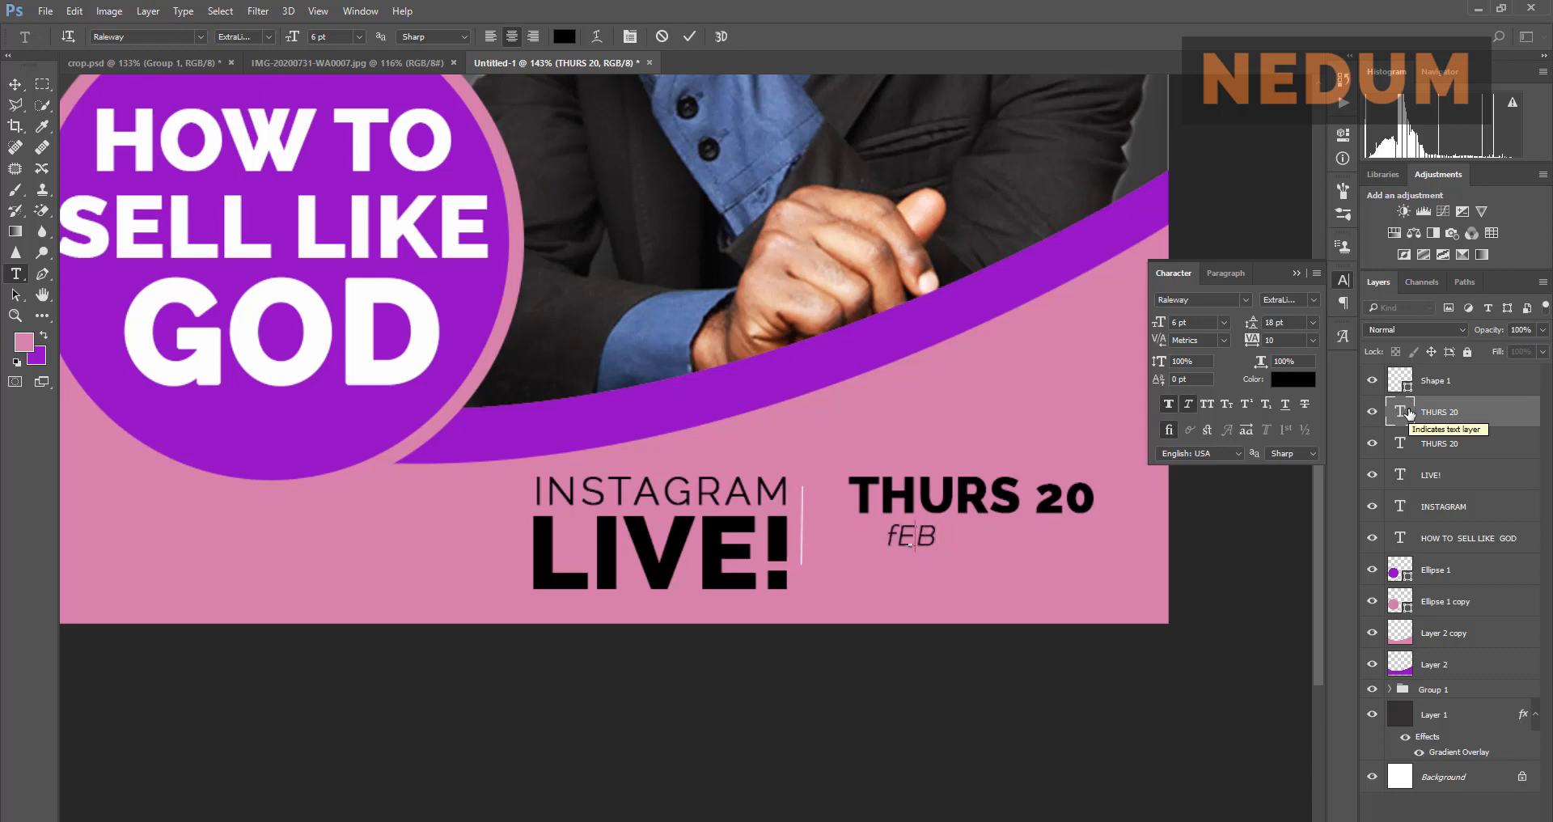
key(BackSpace)
key(BackSpace)
key(BackSpace)
text(FEBRUARY)
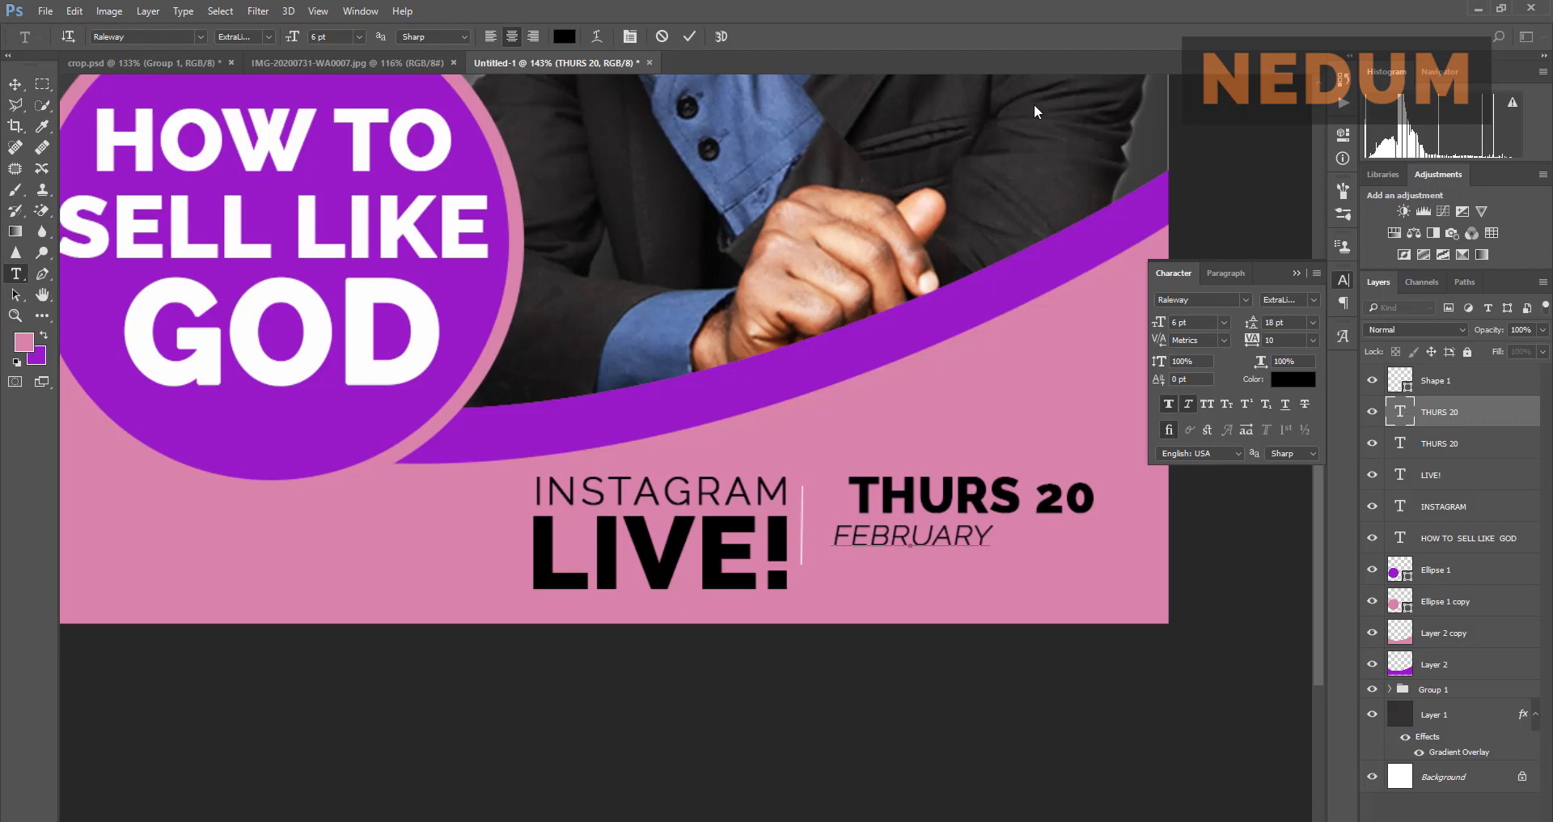
click(419, 70)
key(v)
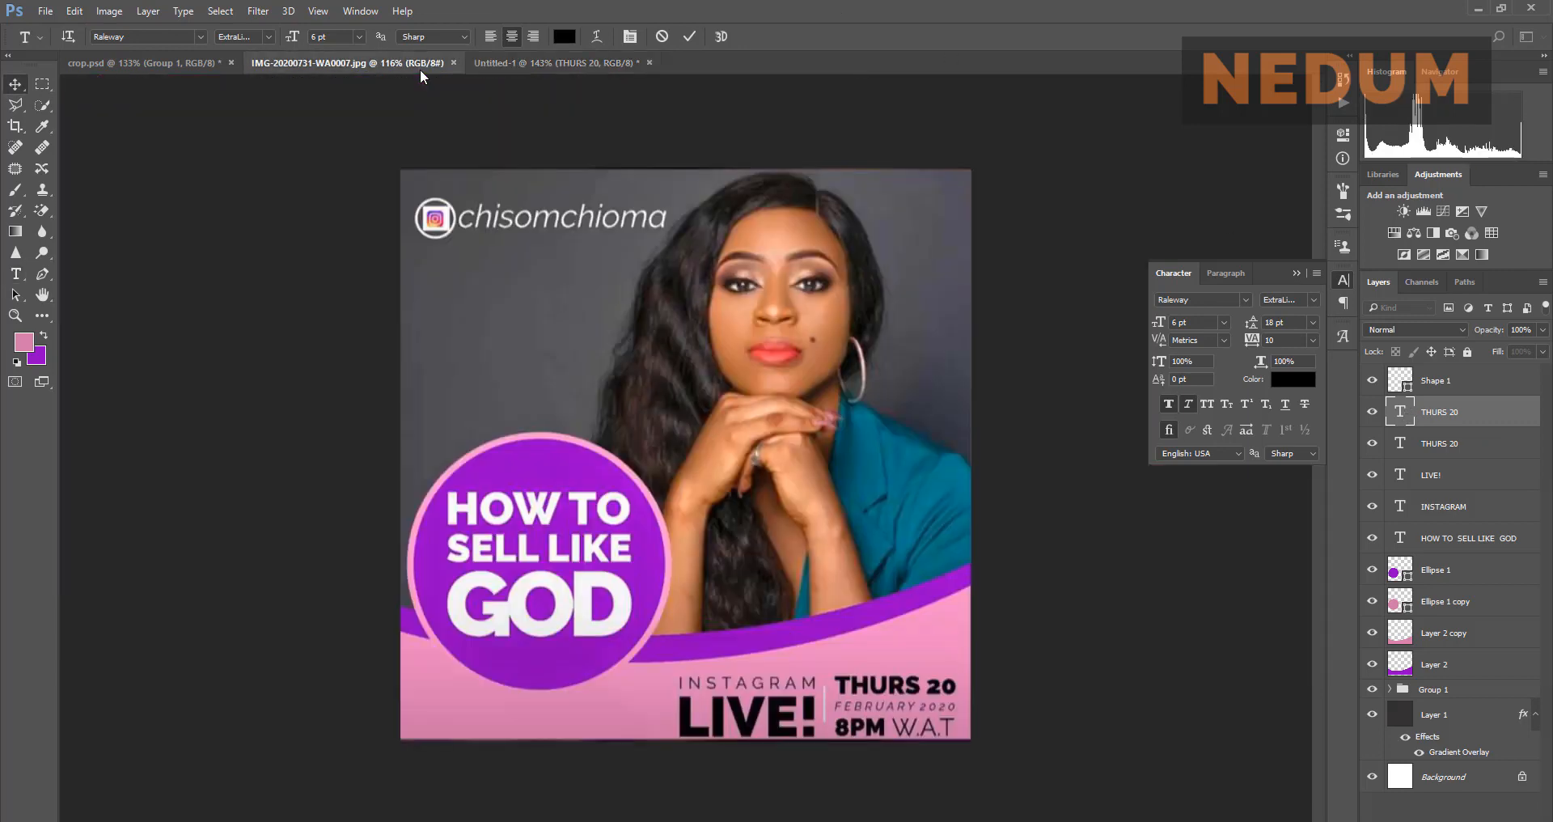
click(519, 65)
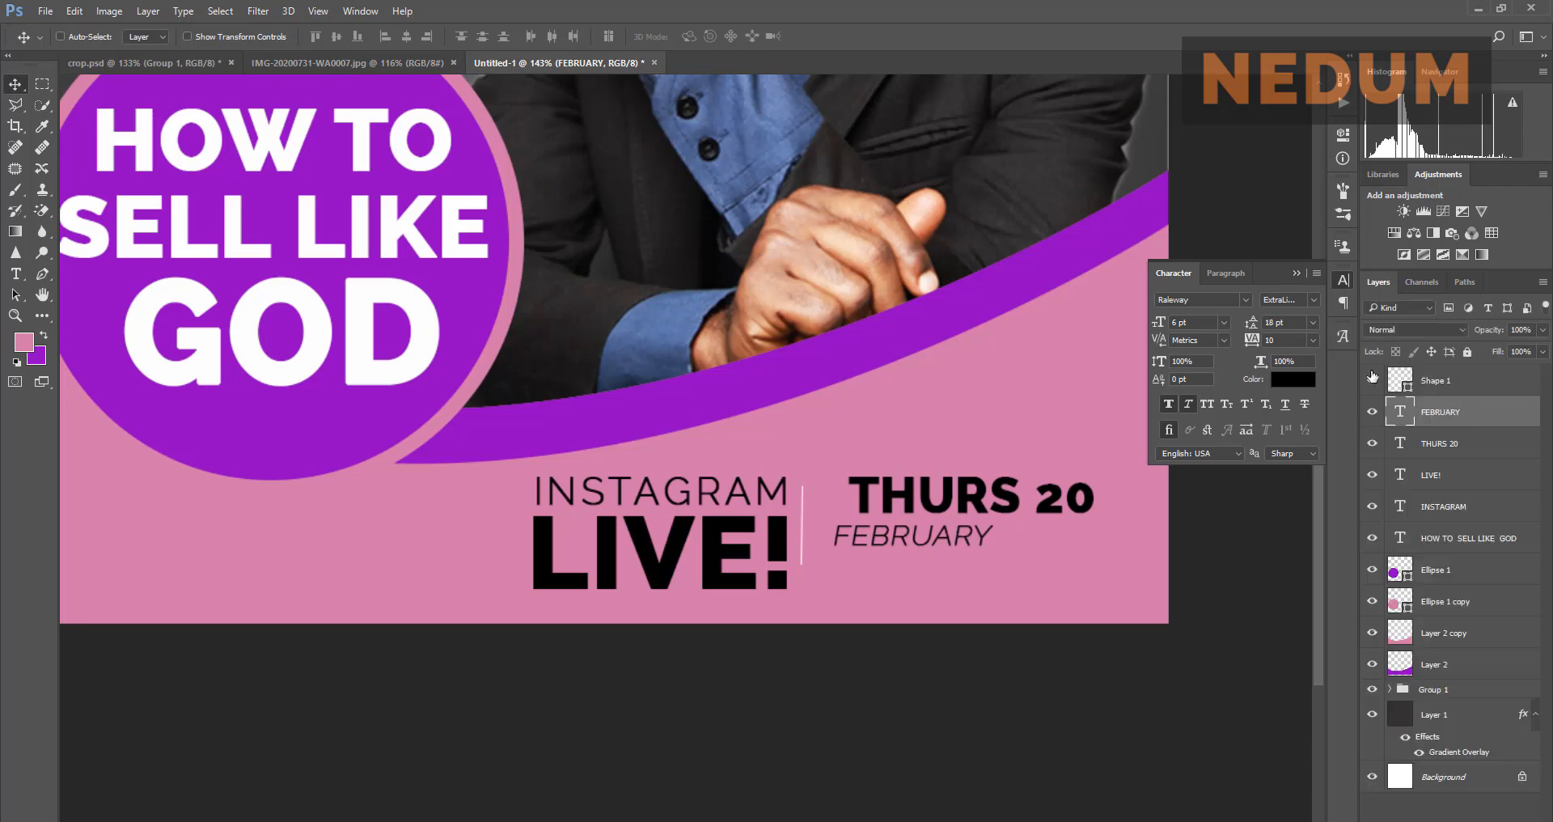
Step: Add 2020 after FEBRUARY and nudge the line slightly right
double_click(1400, 412)
click(1009, 537)
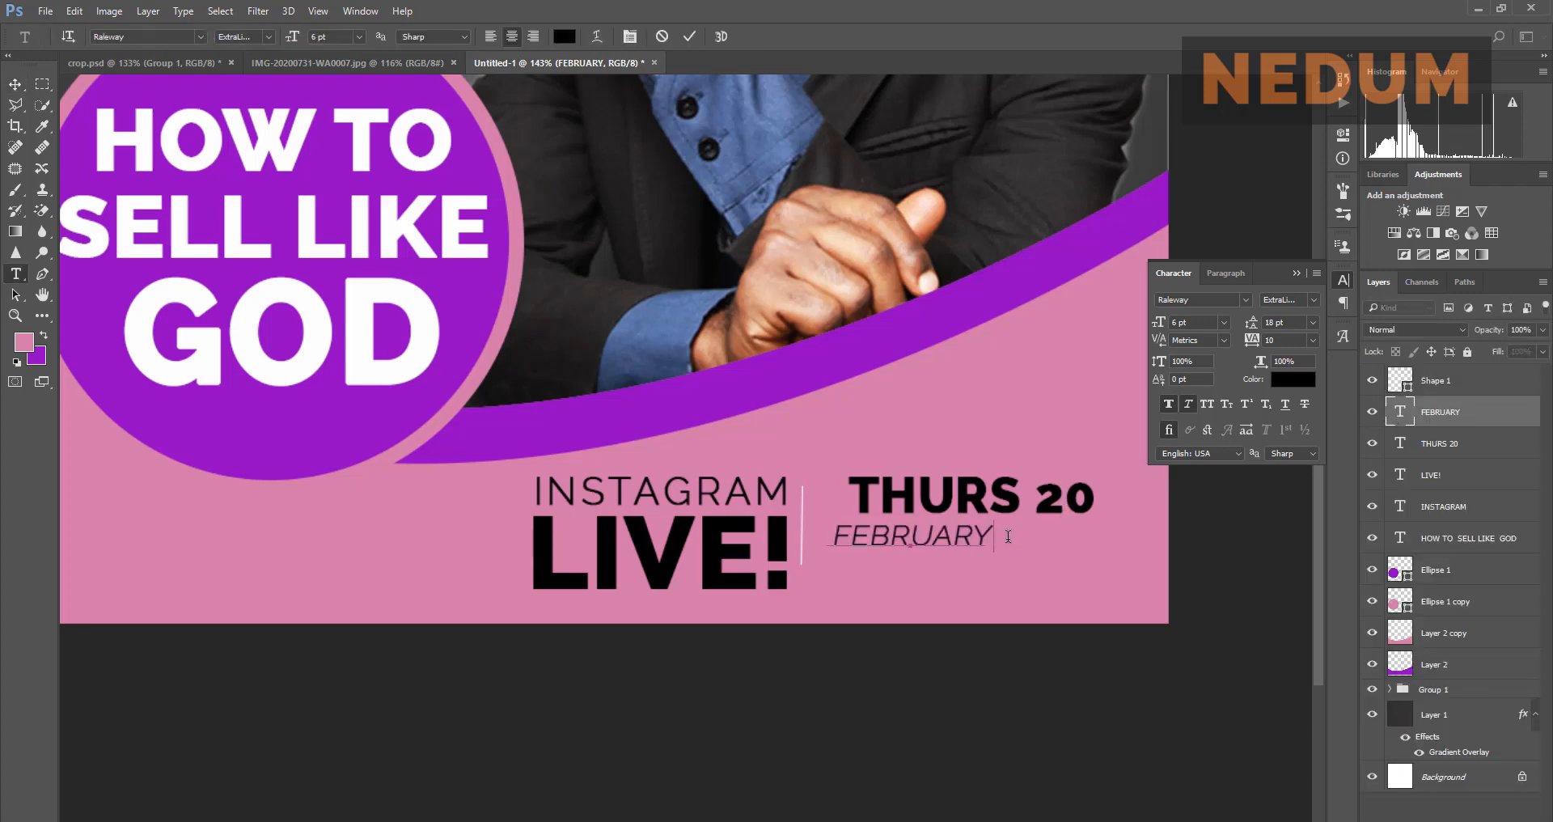
text(2020)
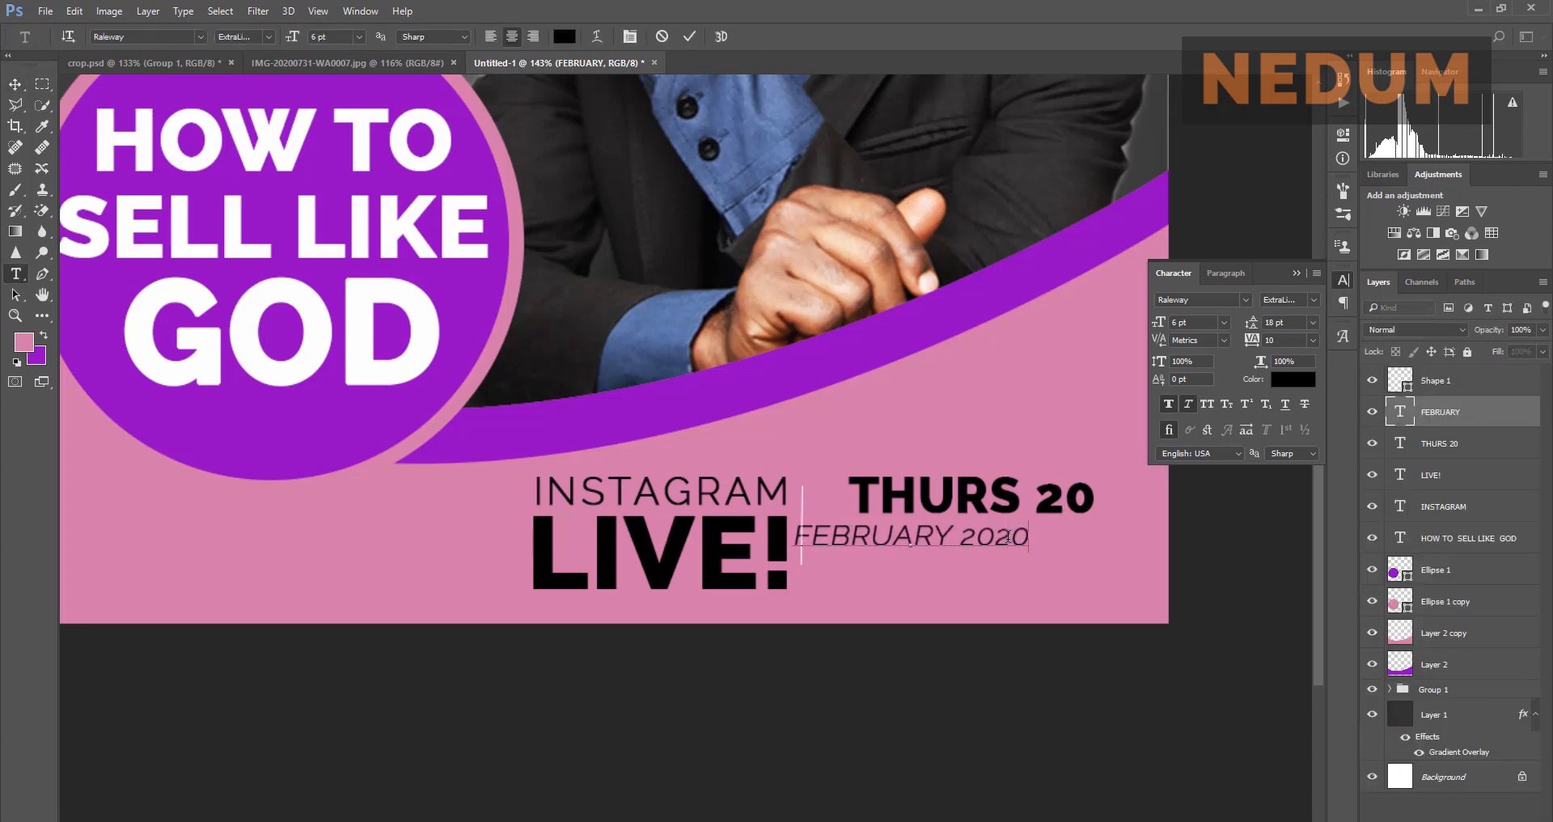
text(v)
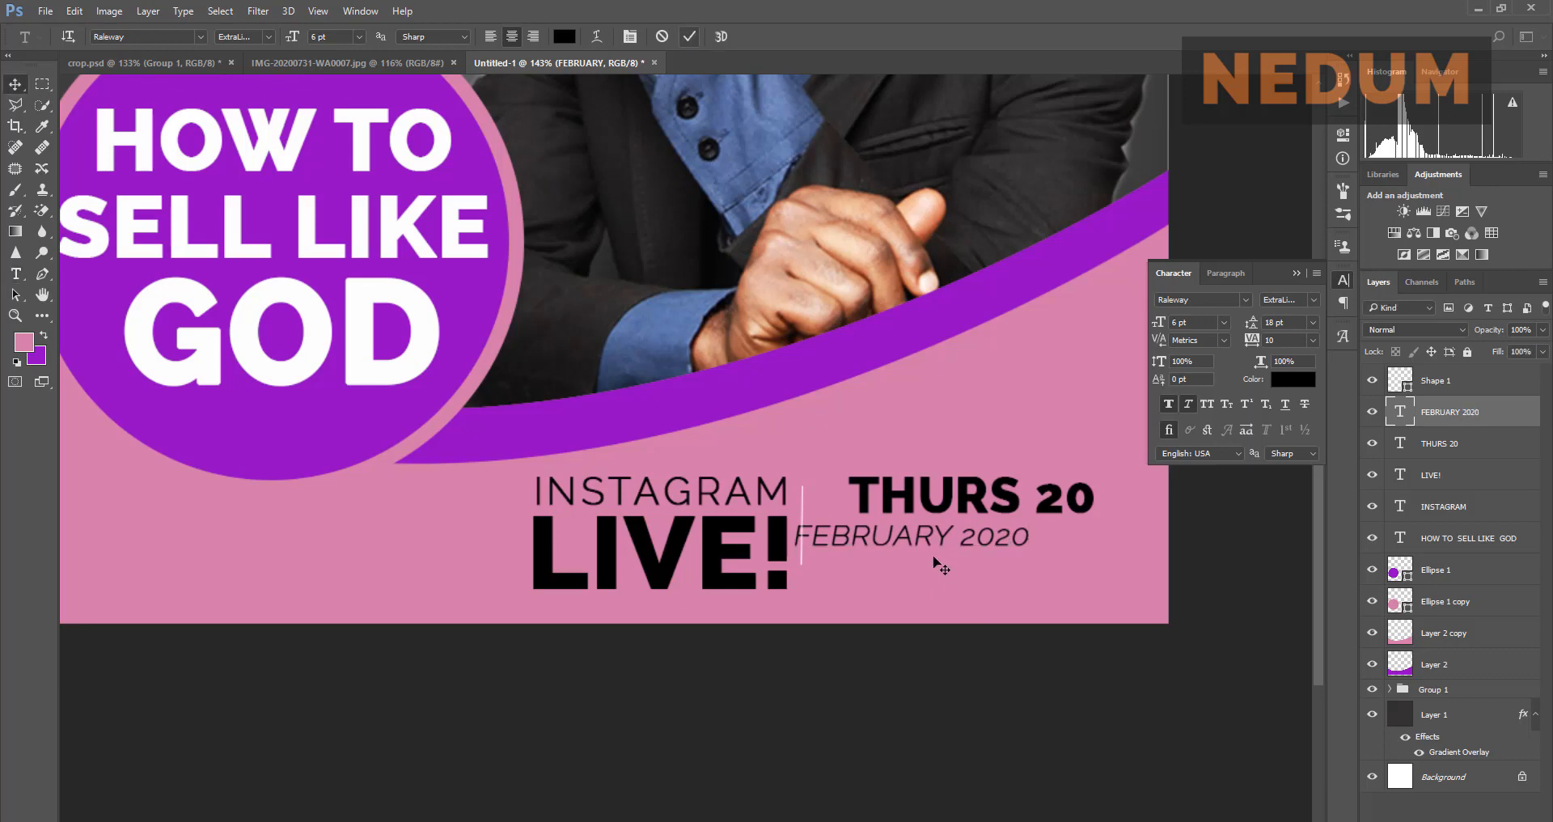
drag(927, 537, 974, 537)
click(421, 70)
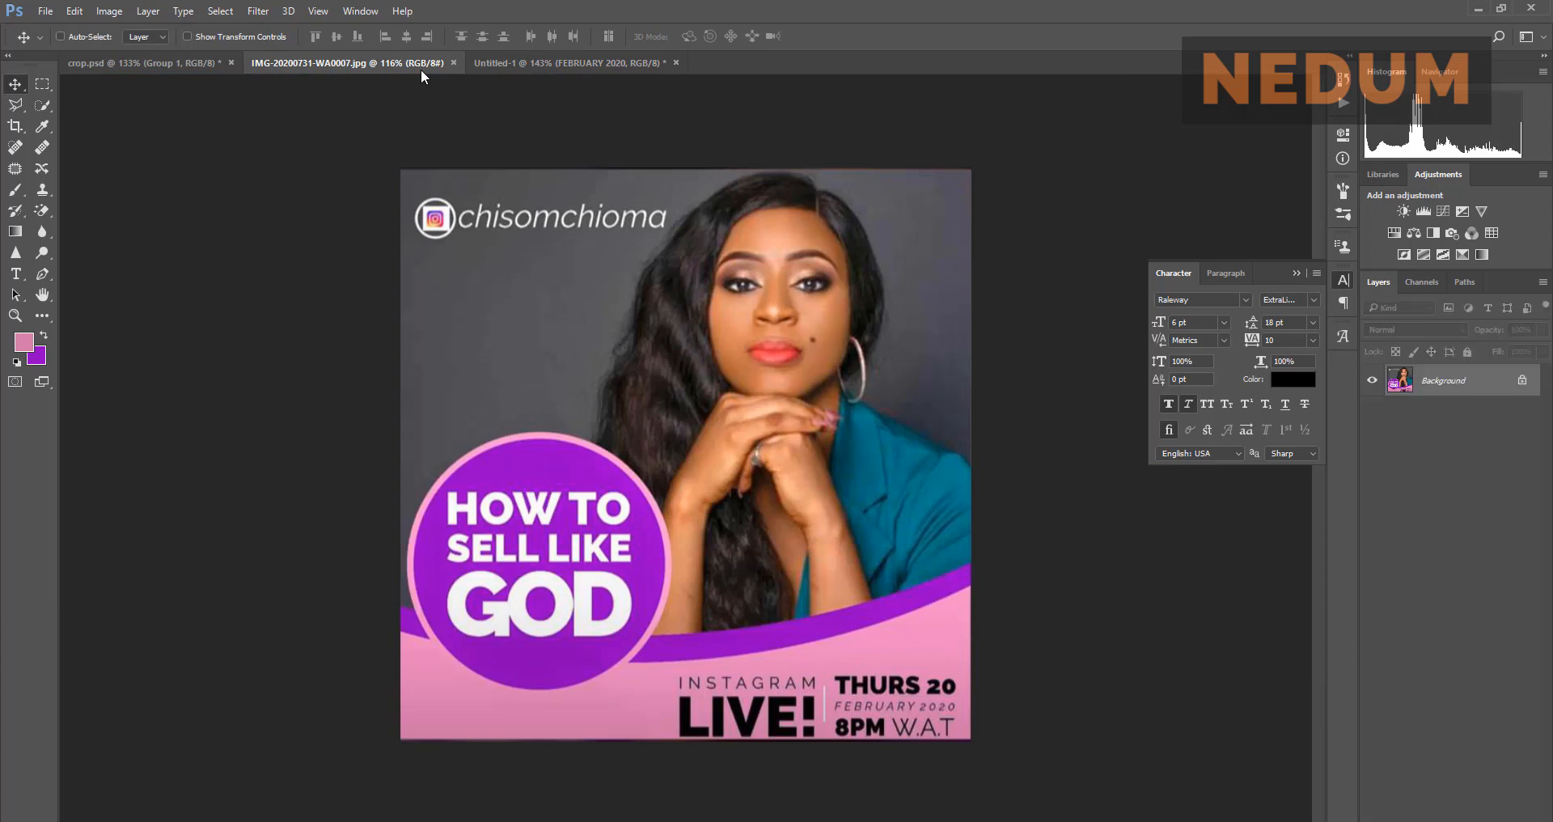
click(565, 60)
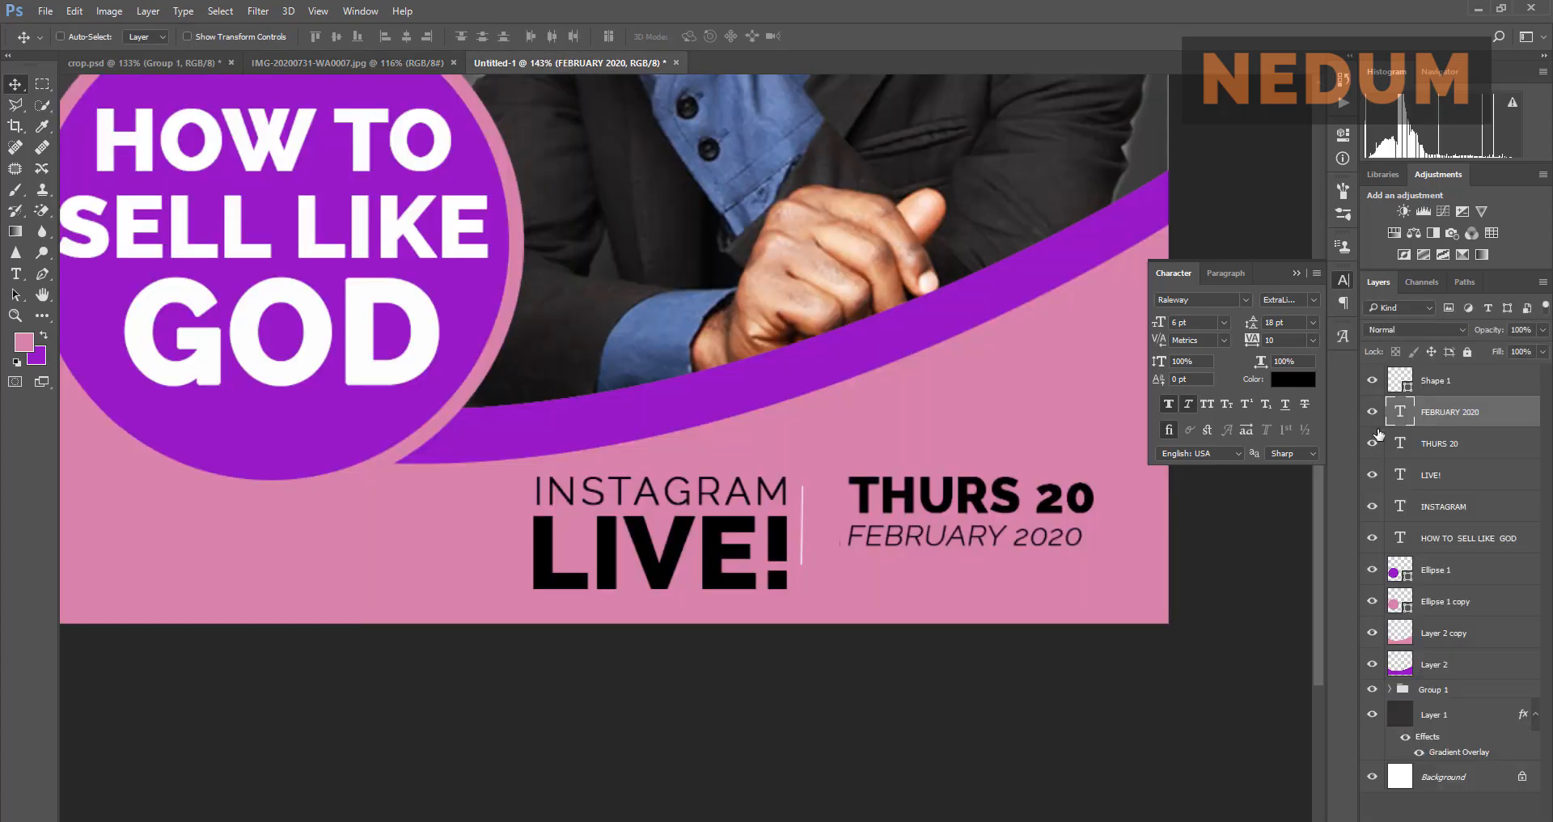
Step: Duplicate the THURS 20 text below the date line and retype the copy as 8 PM
click(1417, 450)
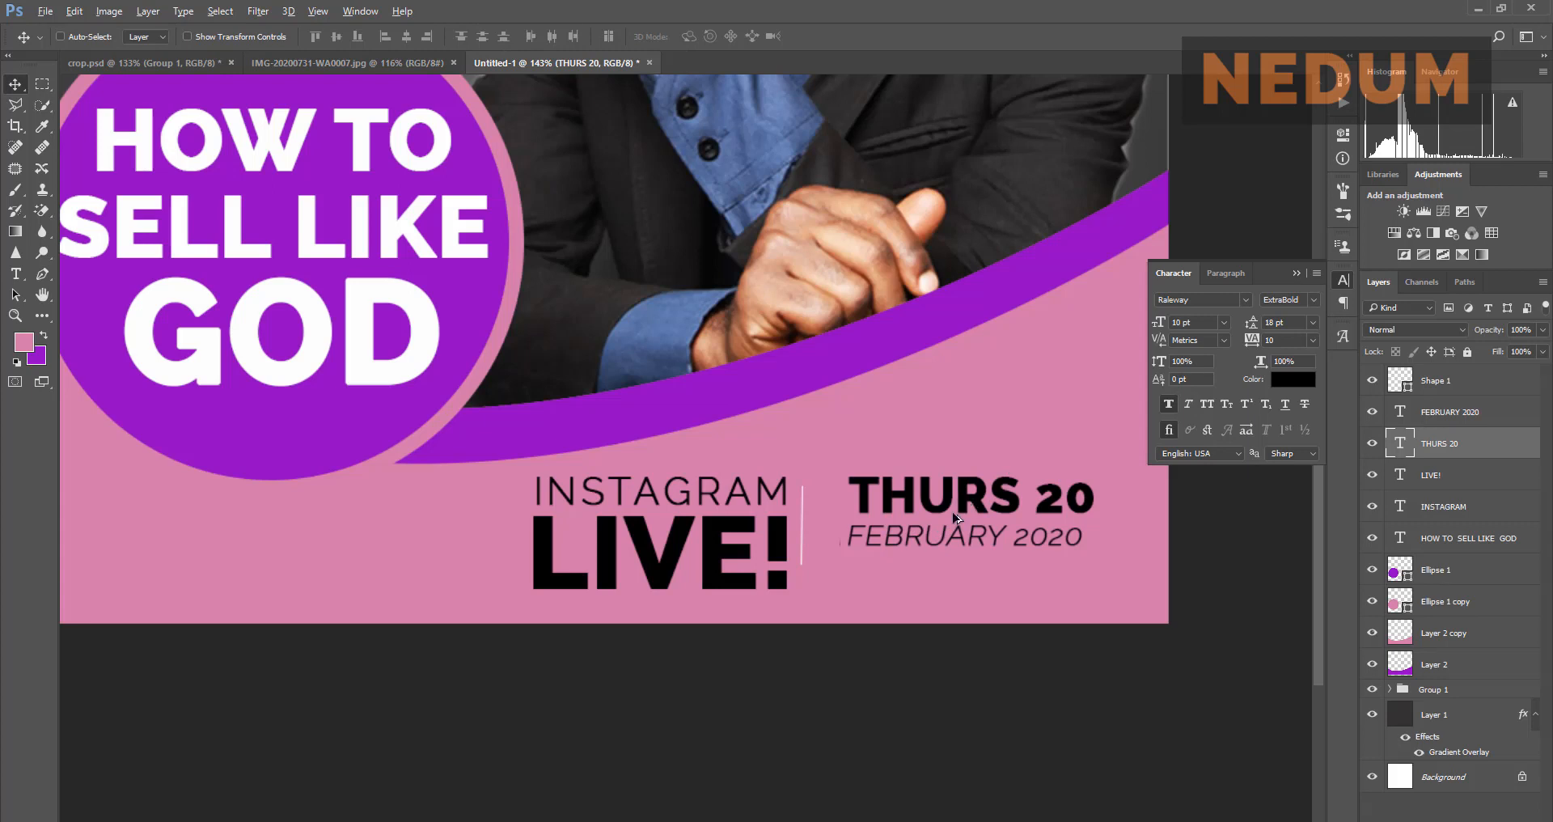
drag(961, 497, 948, 578)
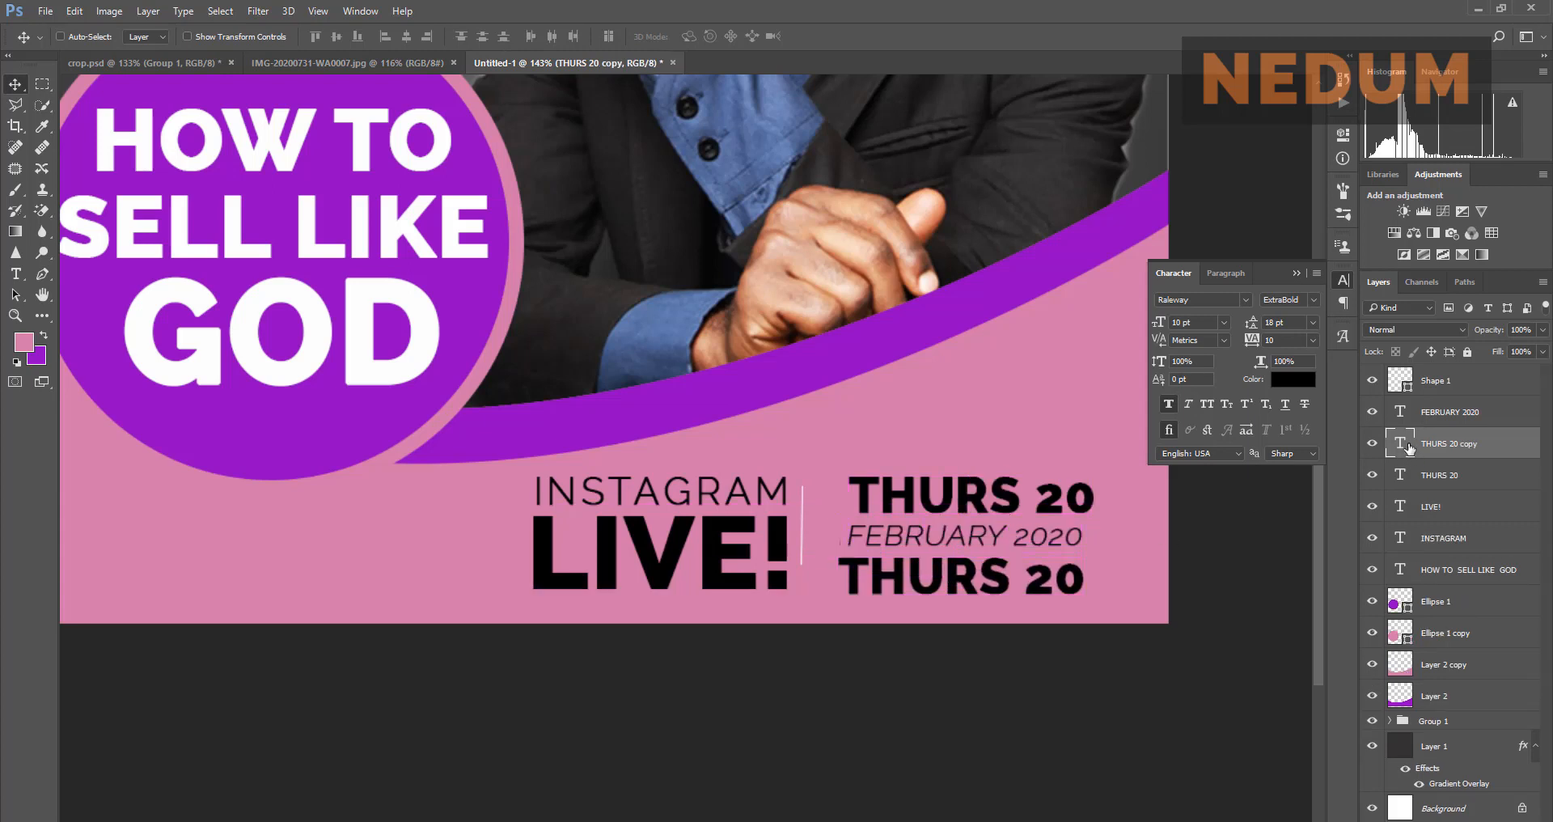
key(t)
key(Return)
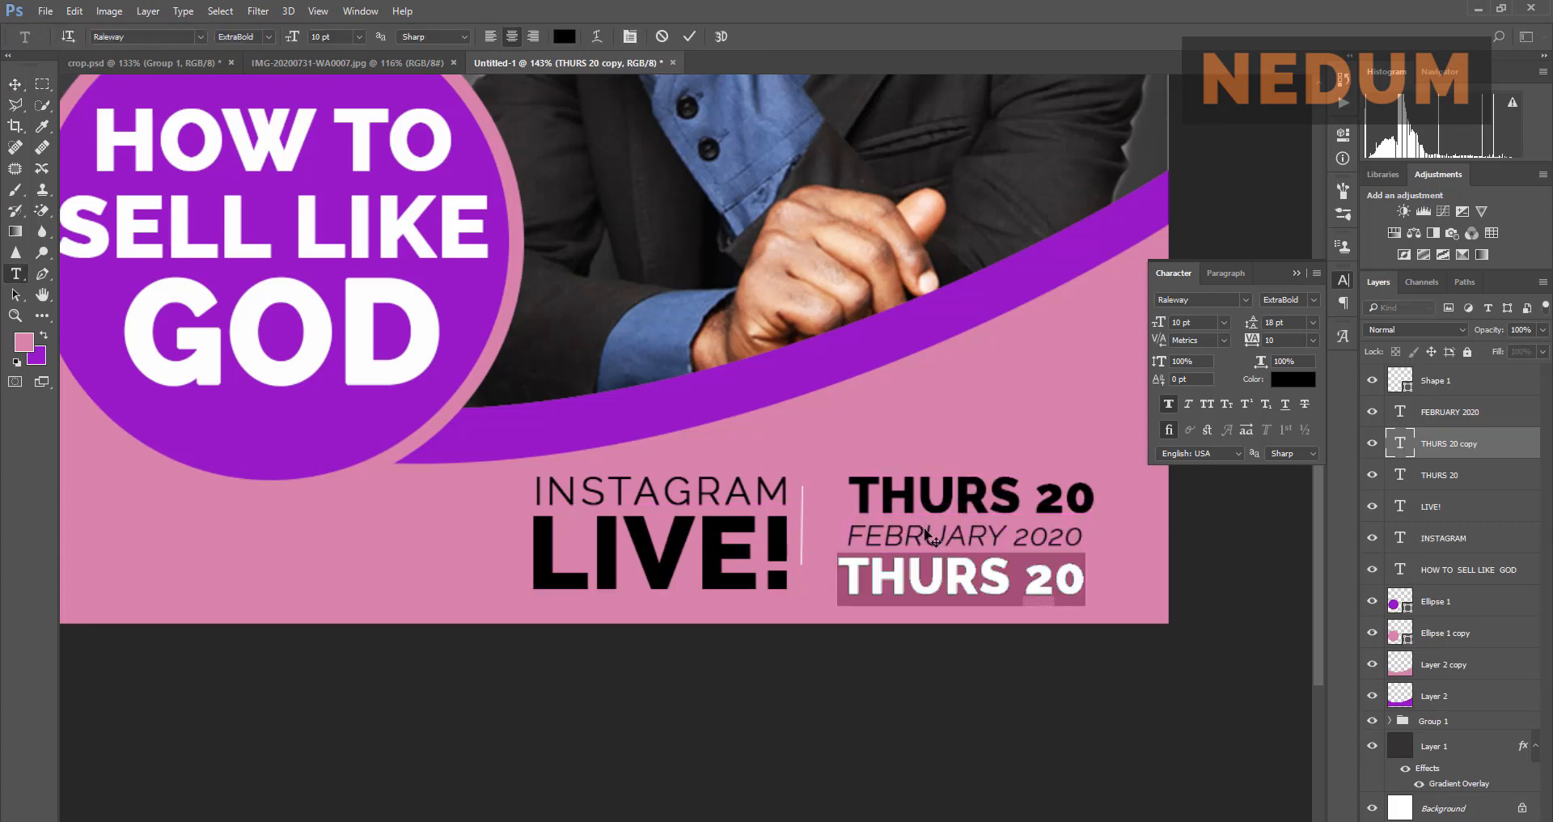
text(8 PM)
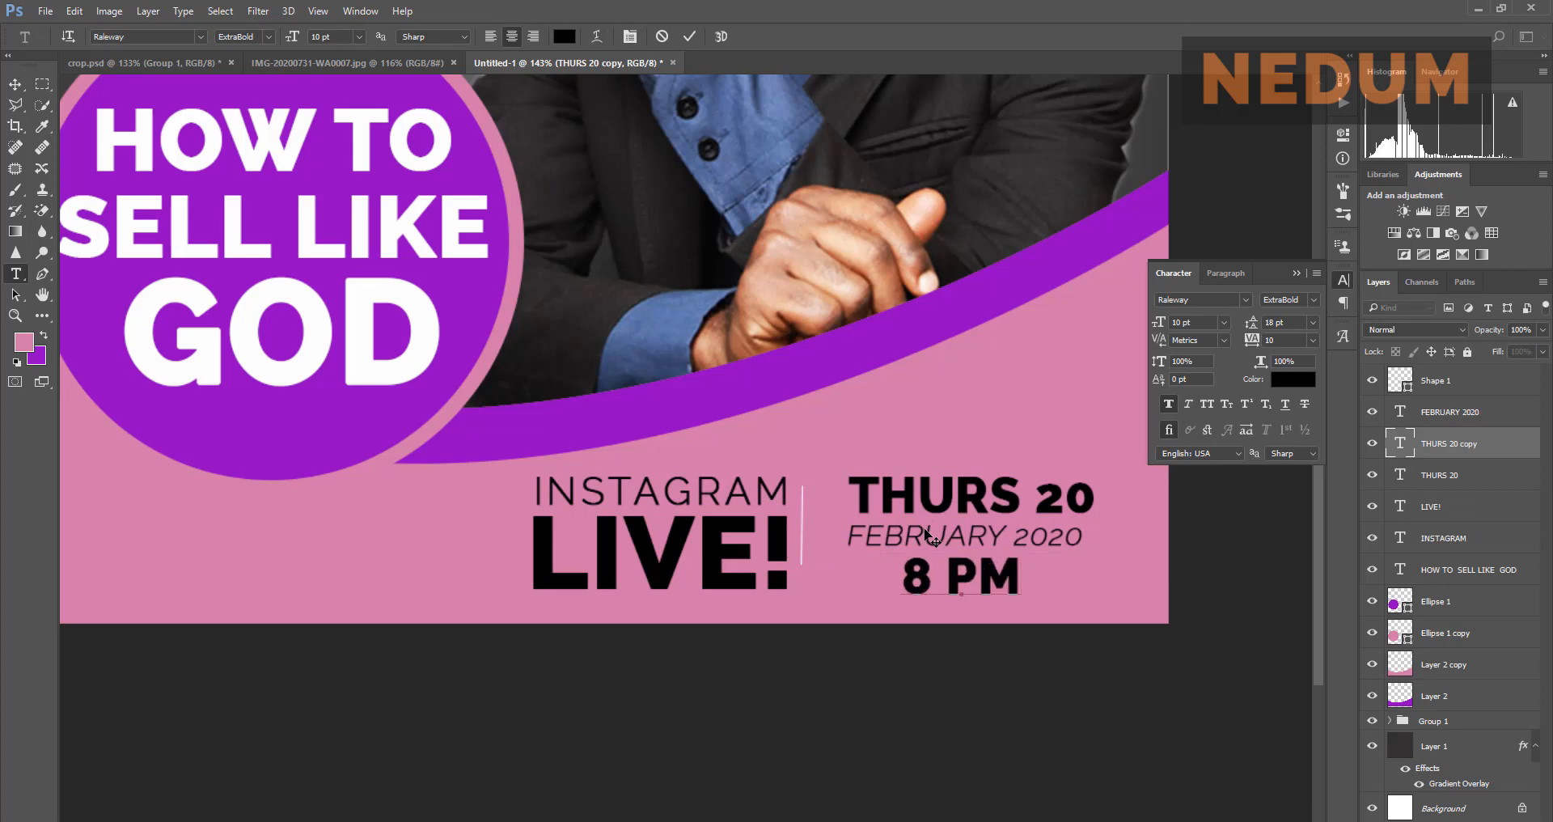
click(684, 37)
key(v)
Step: Check the reference flyer, remove the space to make 8PM, and shift it left under the date
click(393, 62)
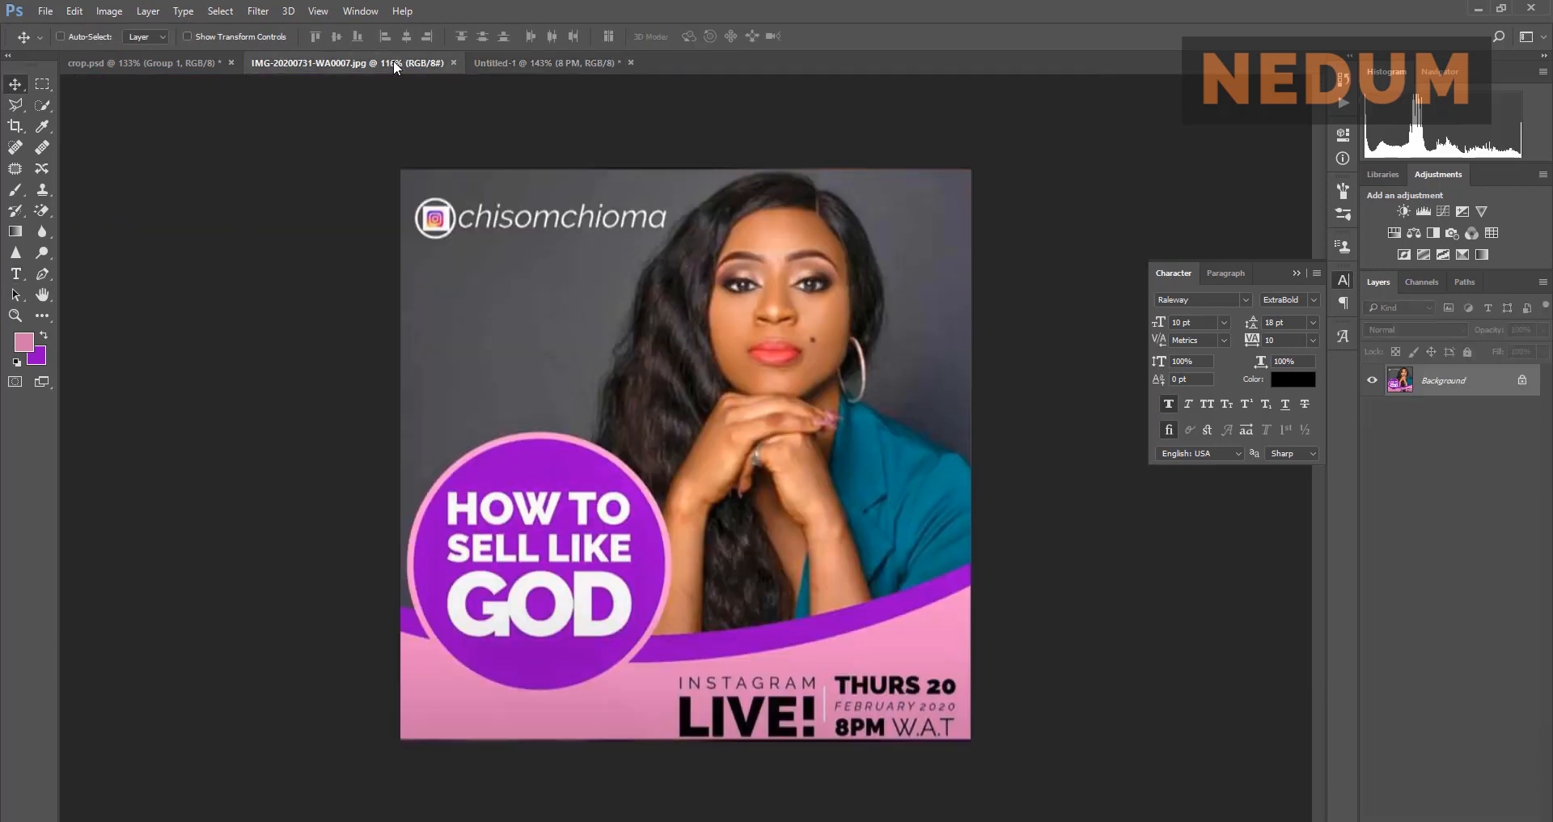
click(498, 63)
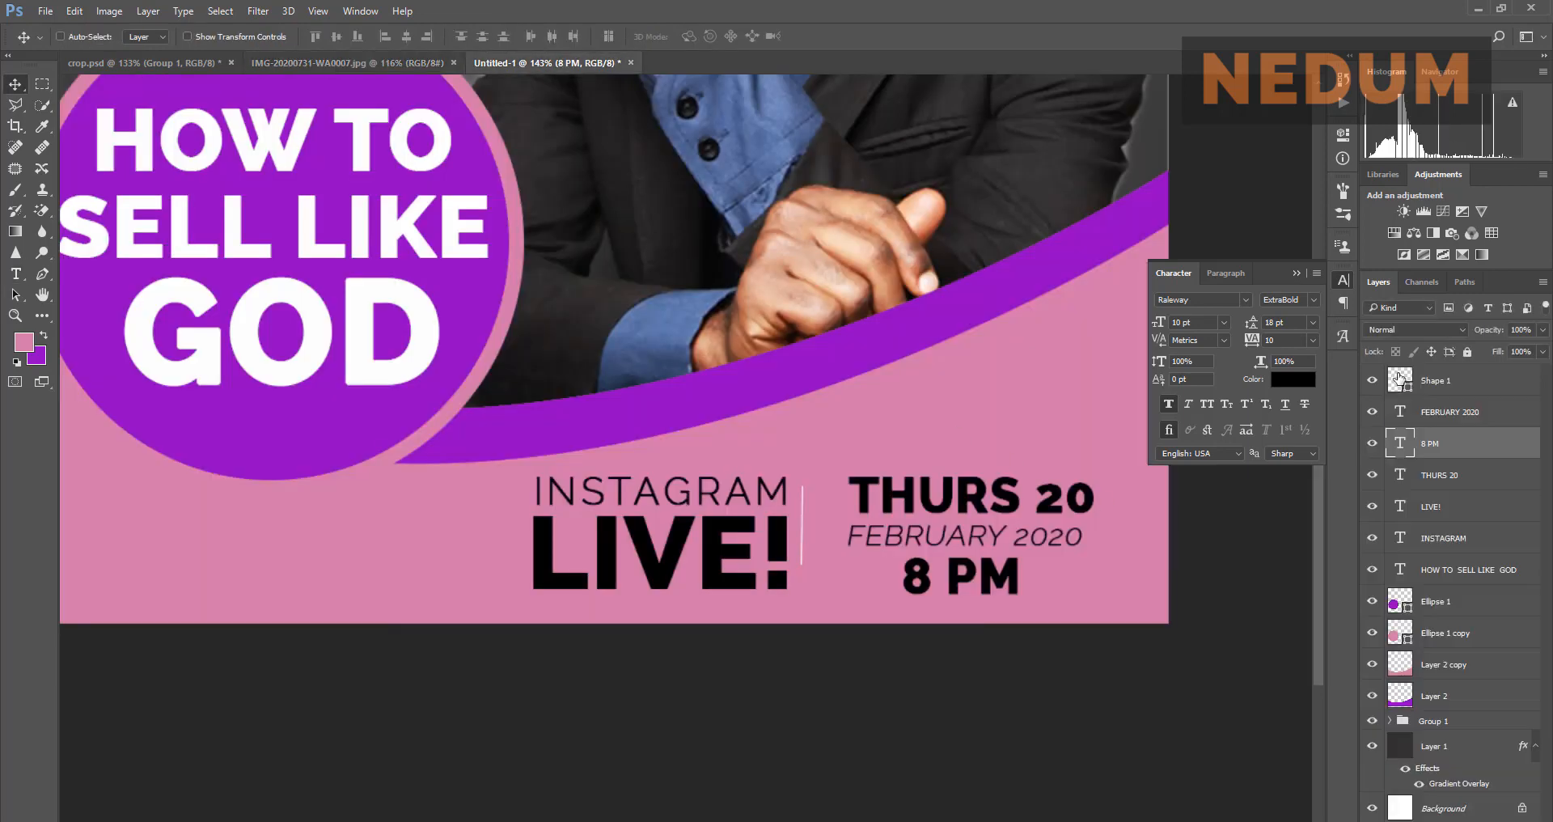
click(1399, 378)
double_click(1401, 444)
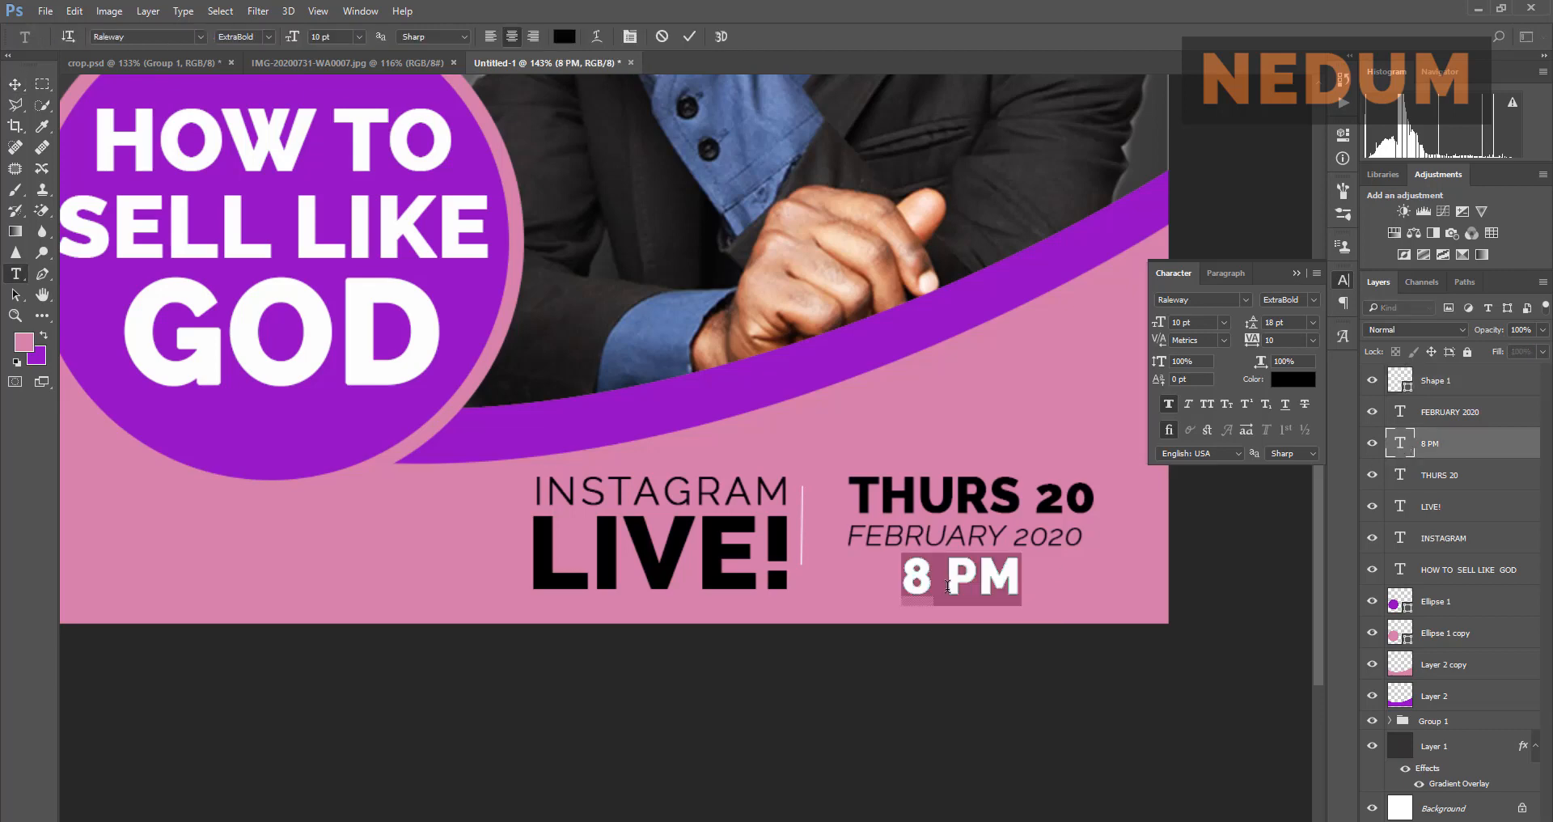
click(947, 586)
key(BackSpace)
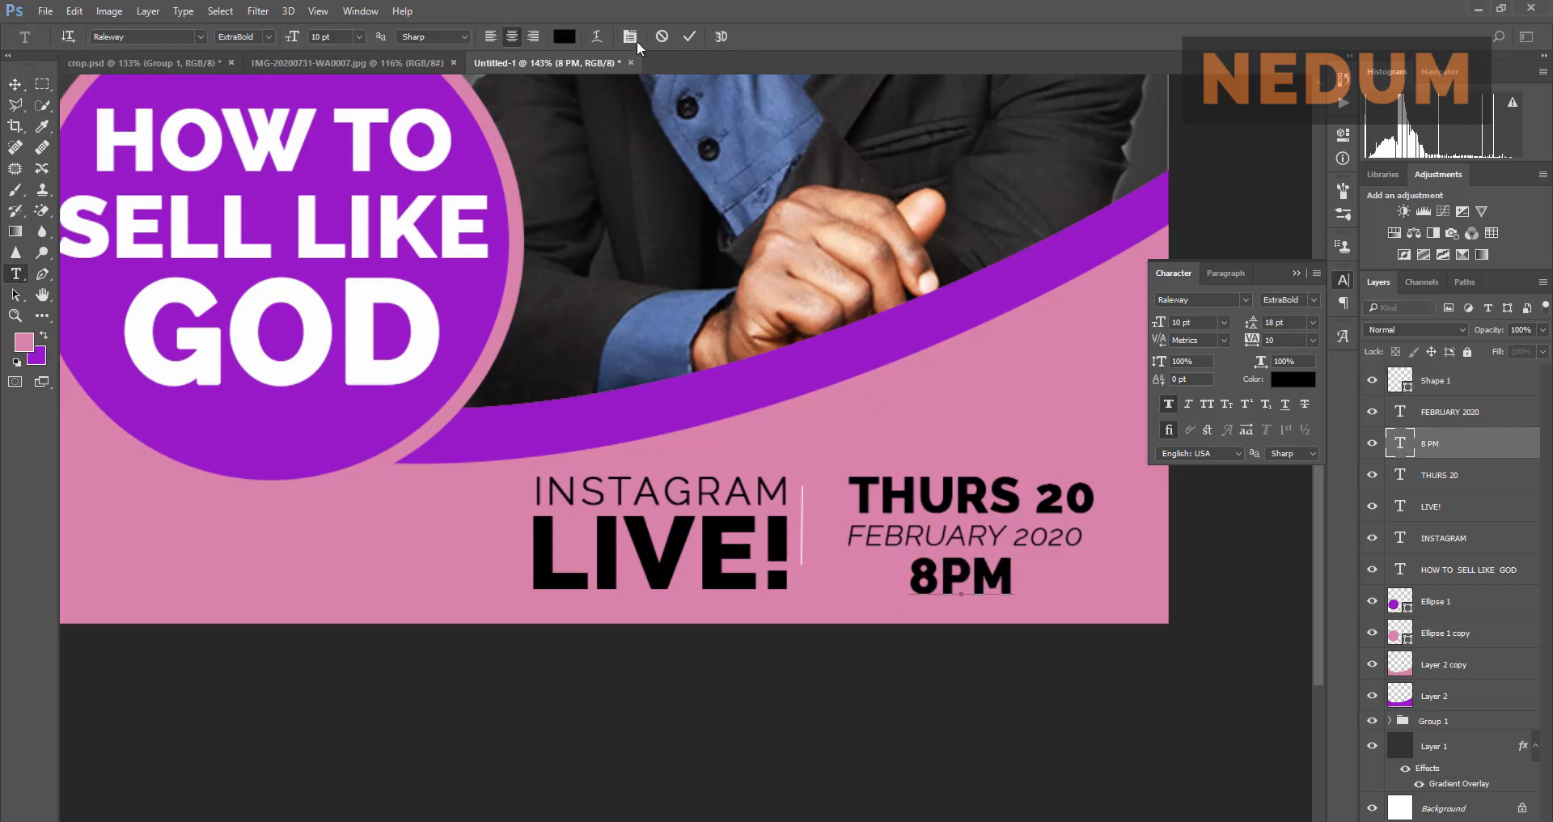
click(692, 37)
key(v)
drag(938, 568, 874, 568)
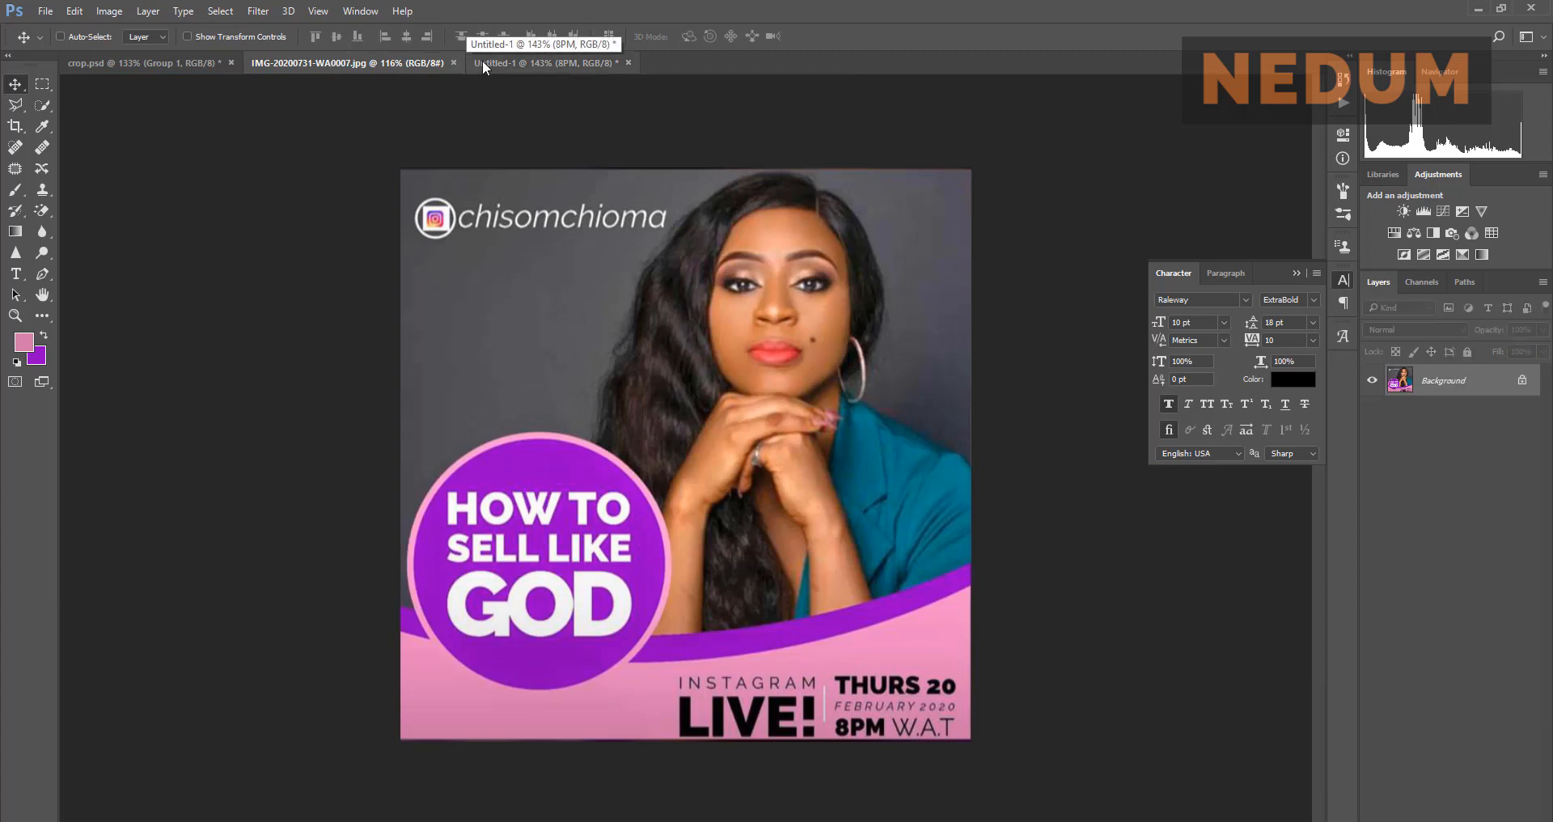
Step: Duplicate 8PM to its right and retype the copy as W.A.T
click(544, 62)
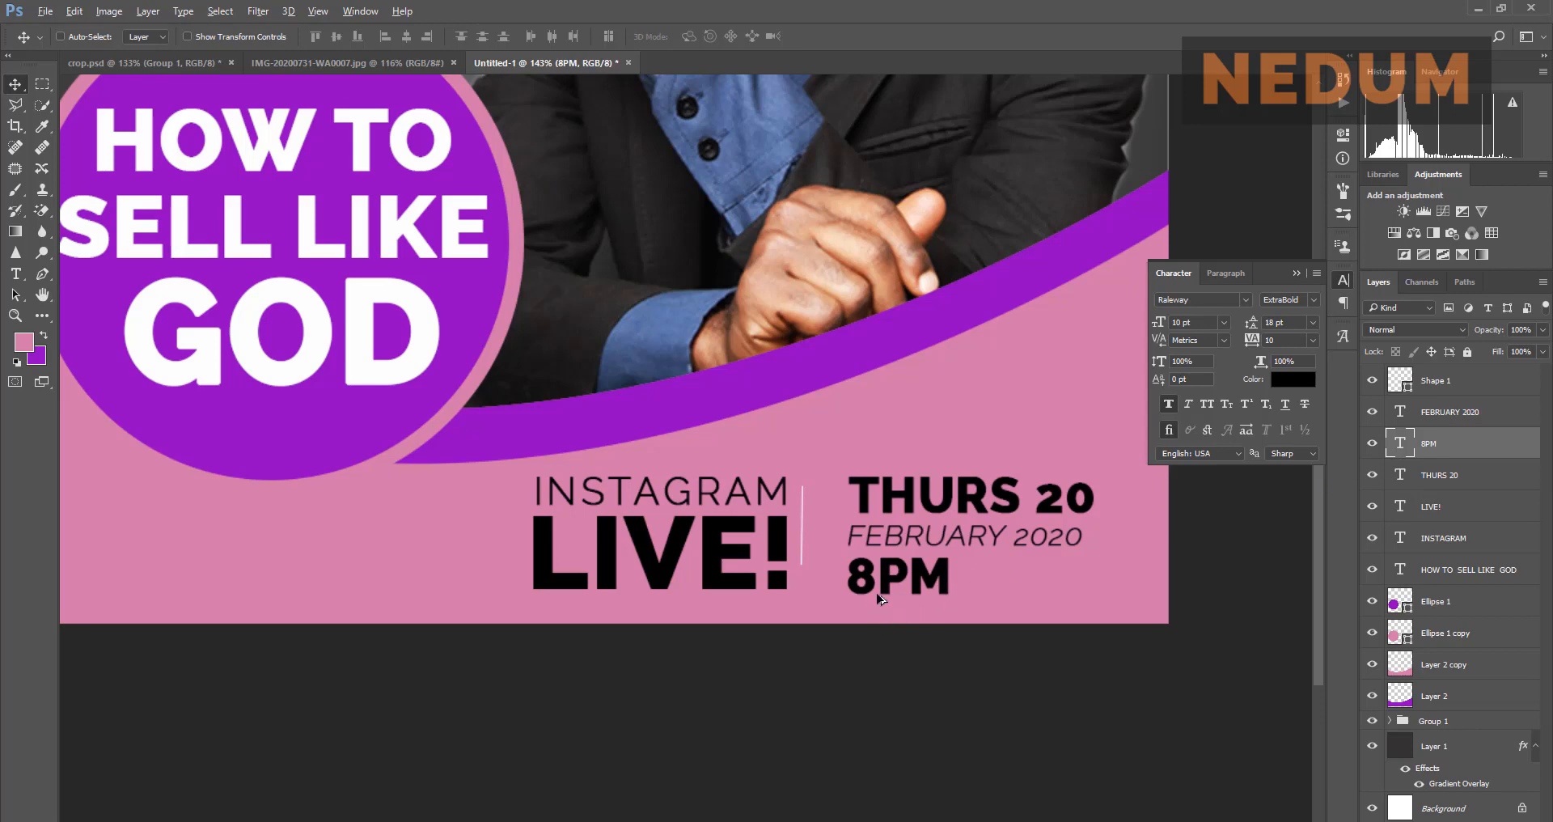
drag(951, 579, 1071, 579)
double_click(1400, 441)
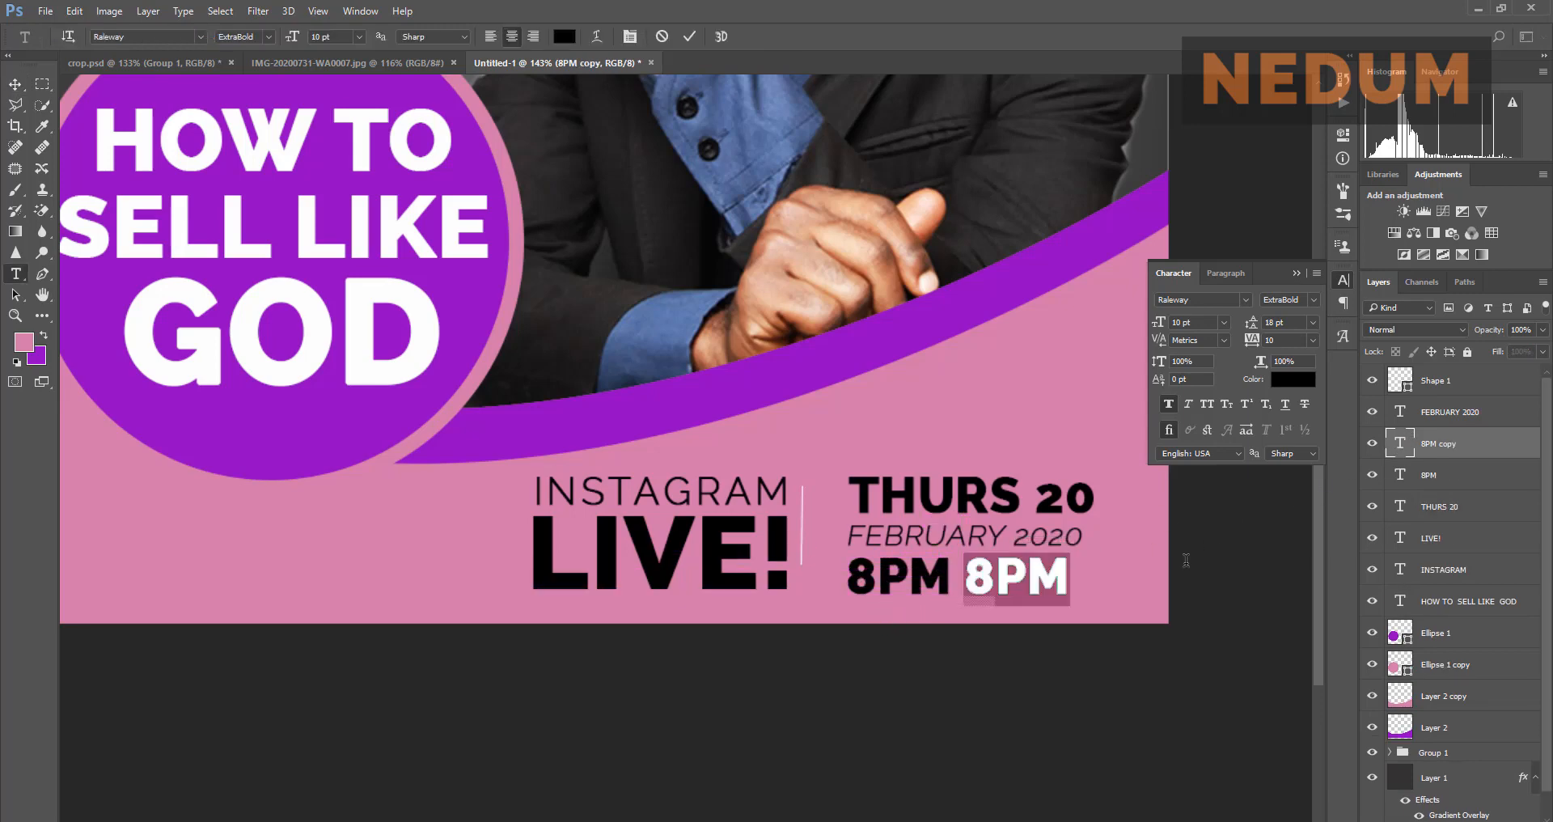
text(W.A.T)
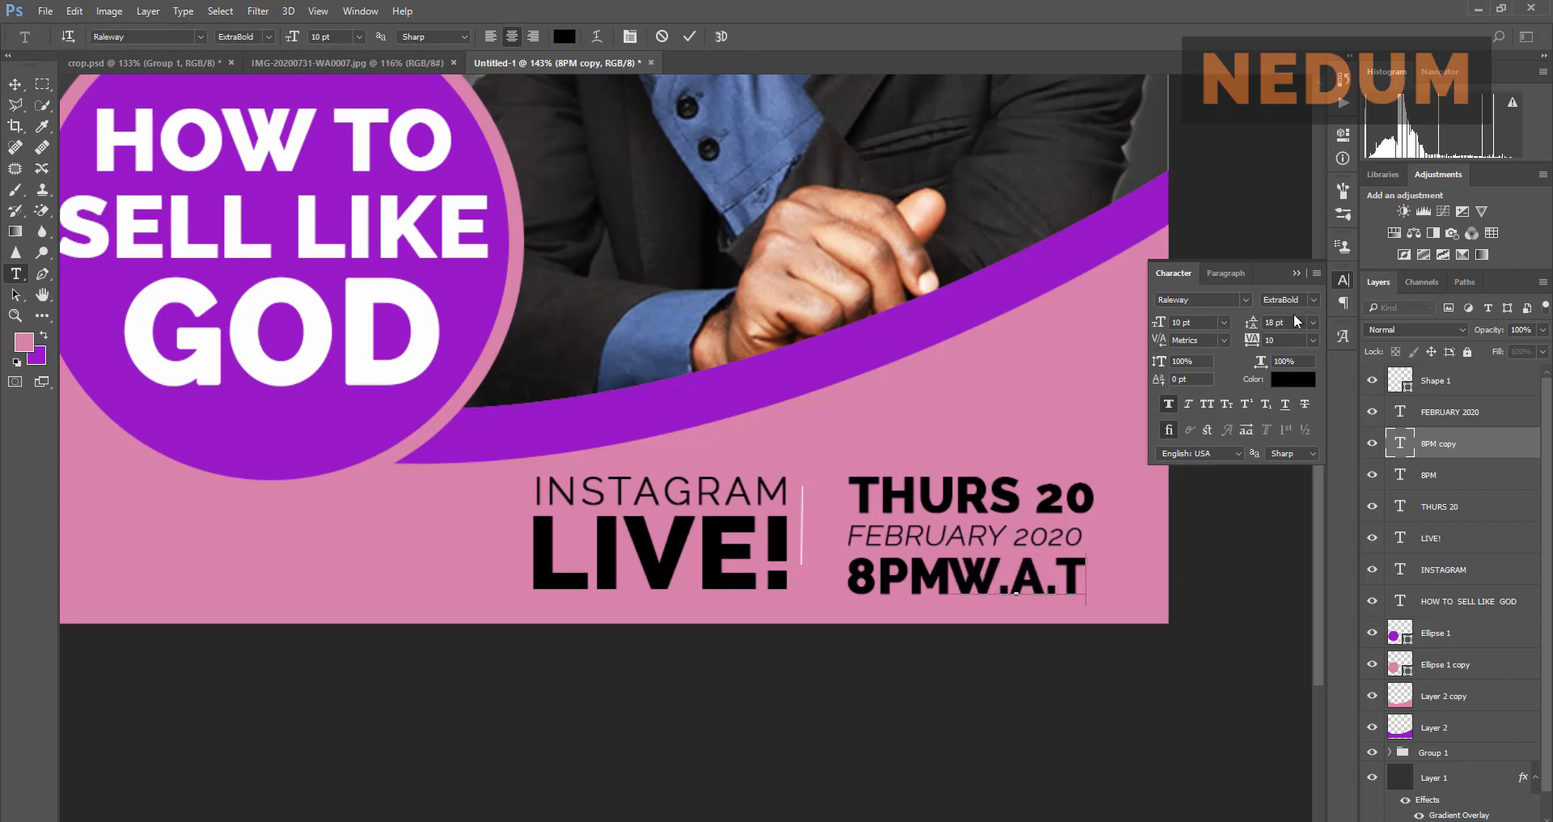
click(689, 36)
key(v)
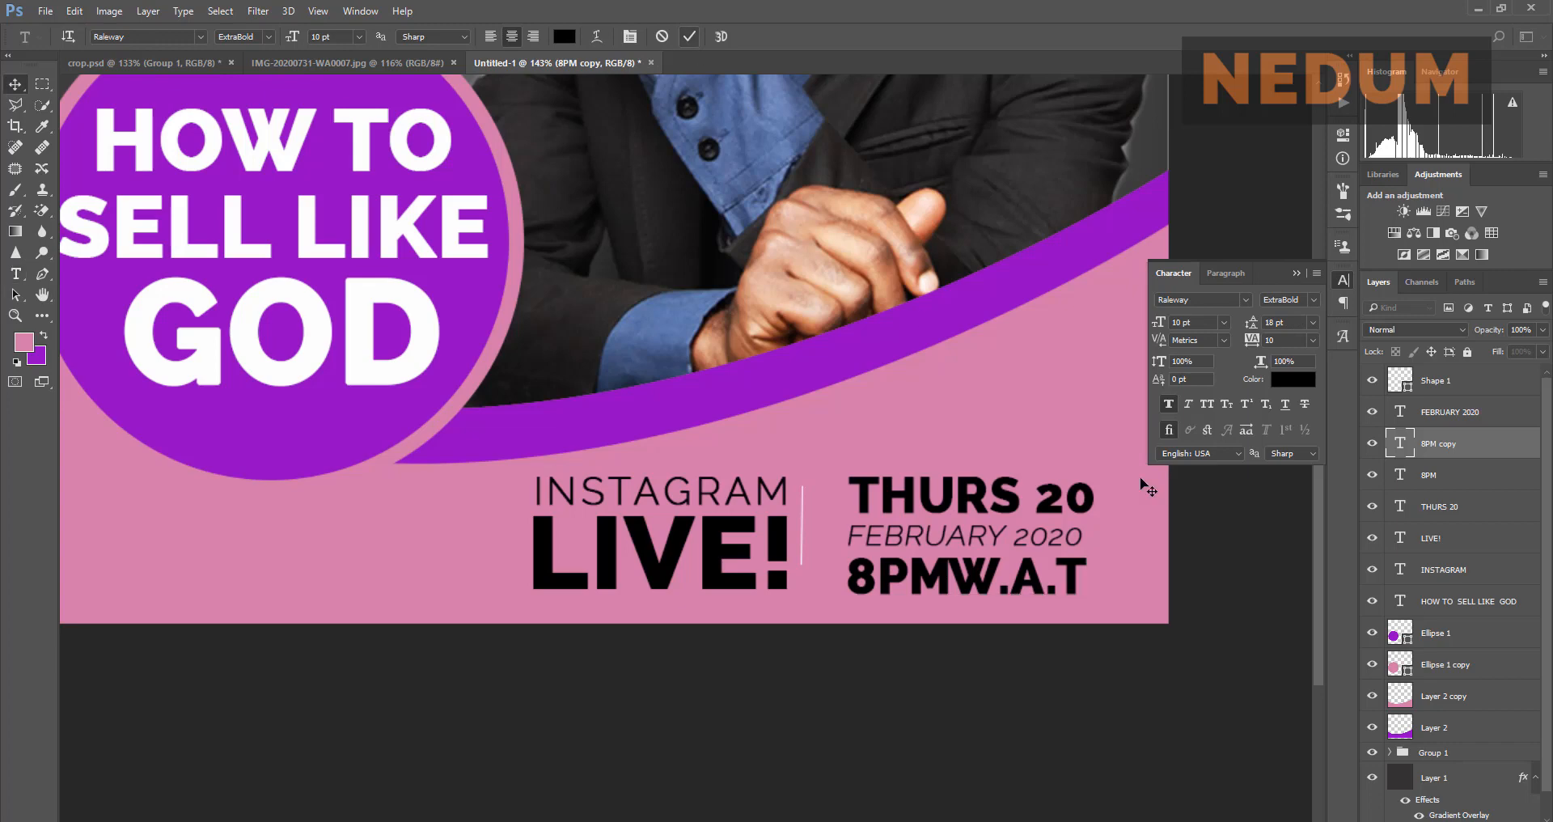
Step: Set W.A.T to the ExtraLight Raleway weight and move it right to leave a gap after 8PM
click(1311, 301)
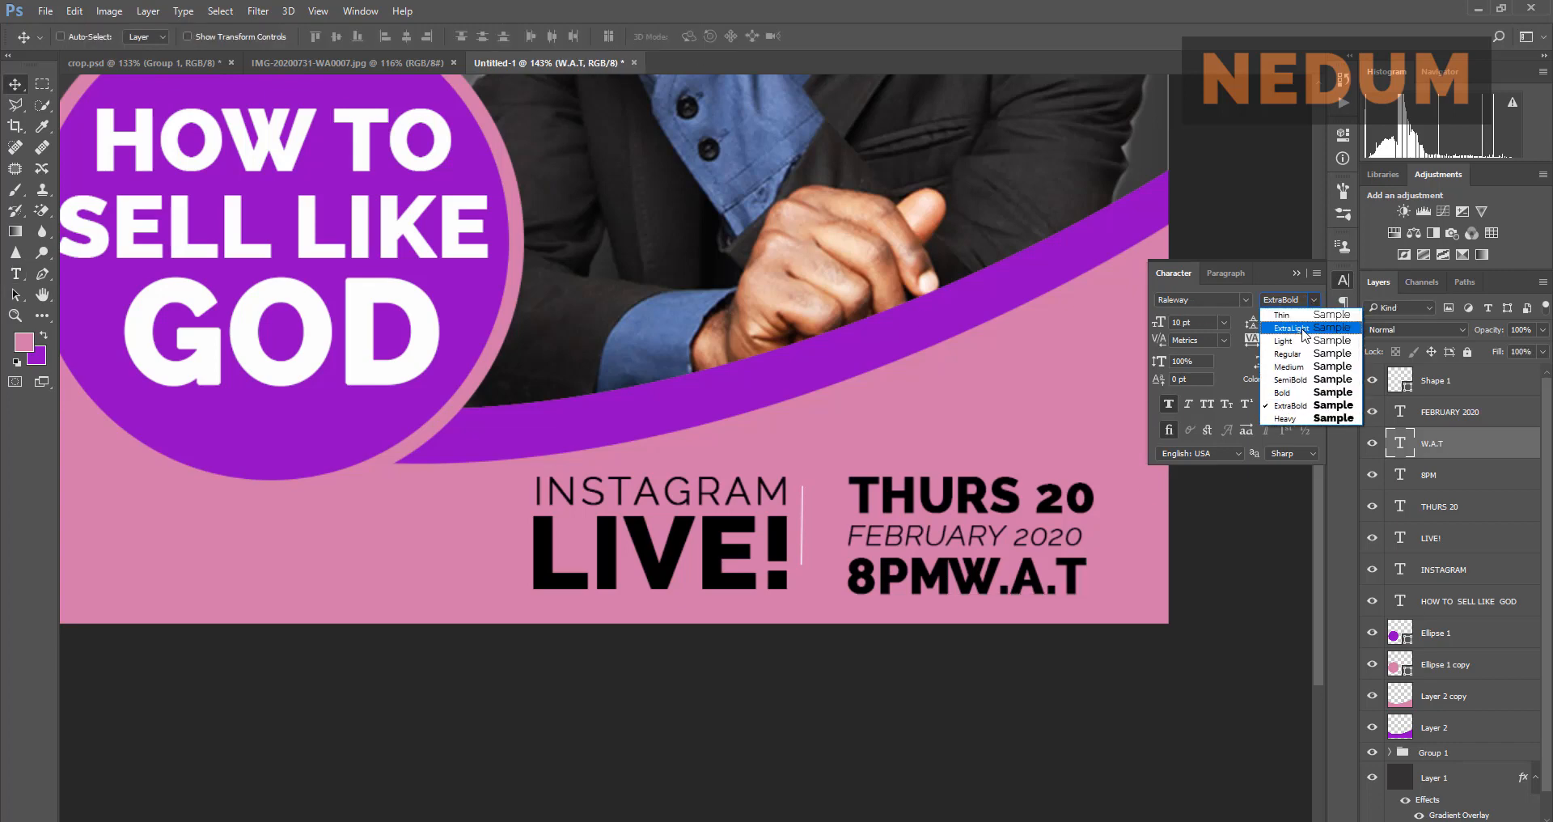
click(1303, 330)
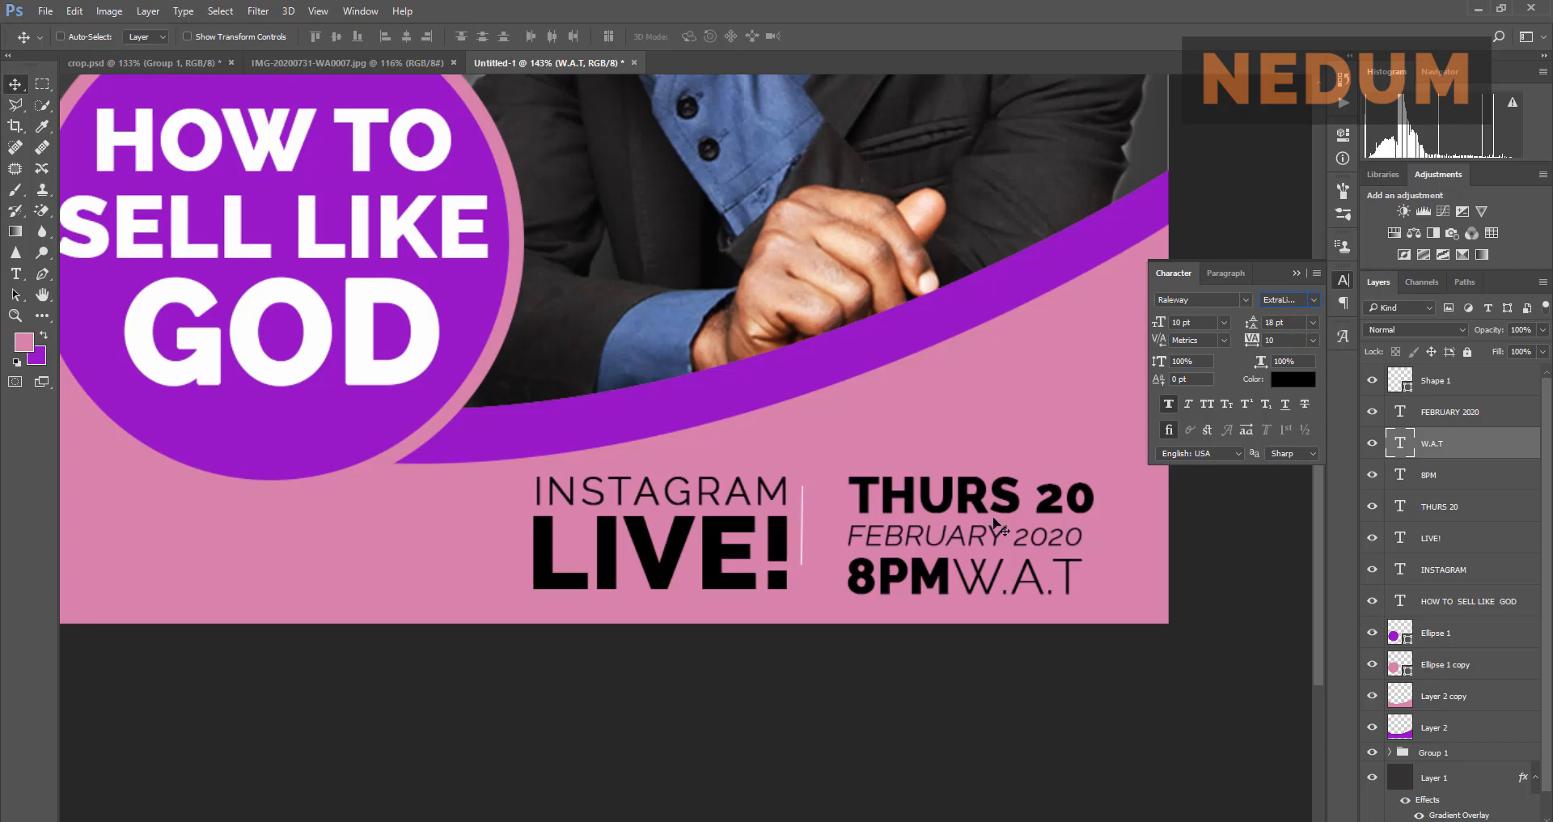
drag(1023, 575, 1044, 574)
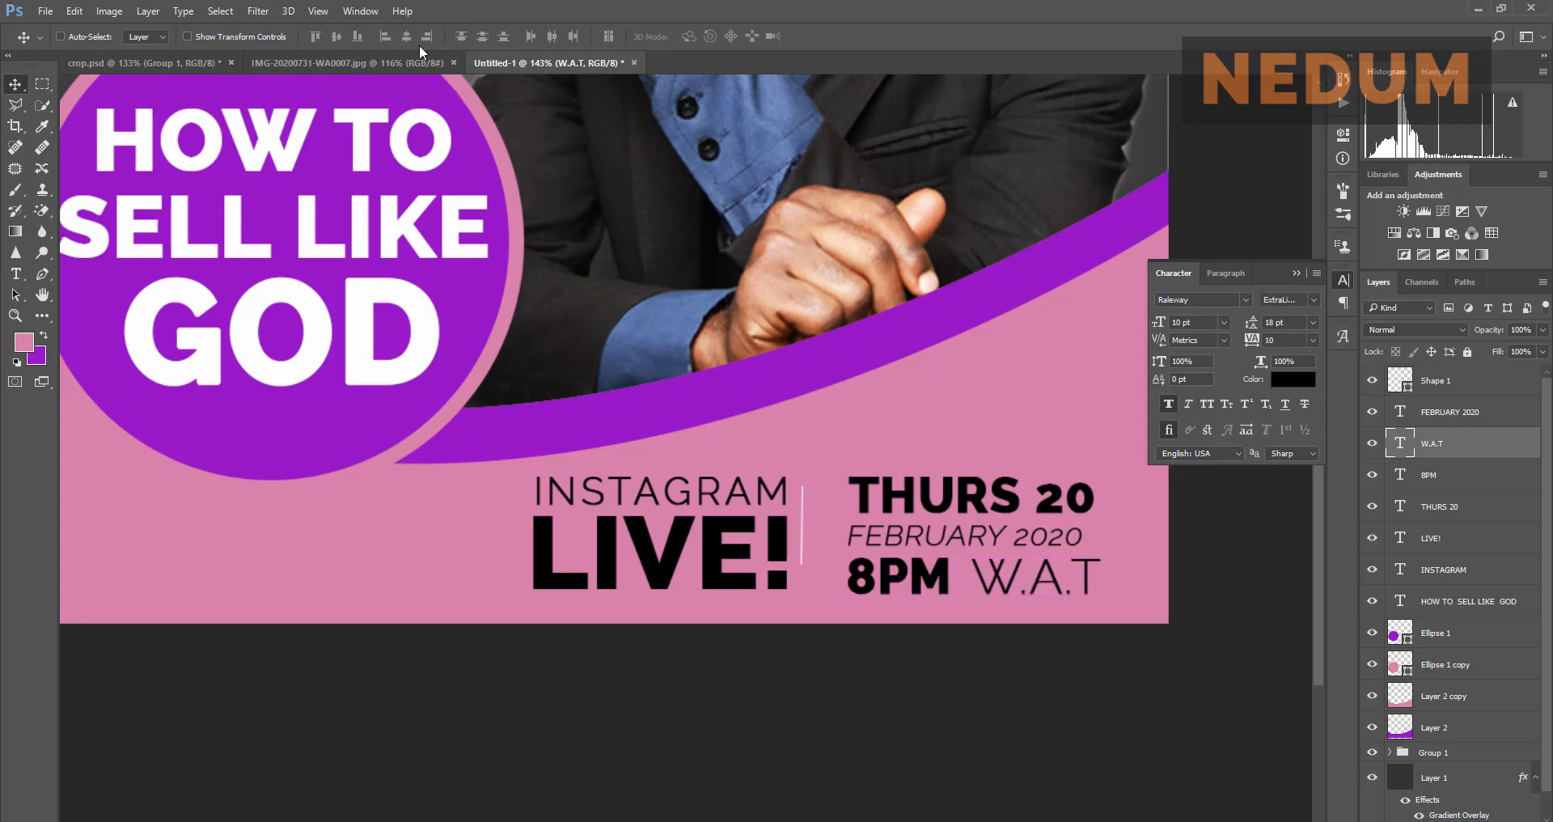
click(405, 63)
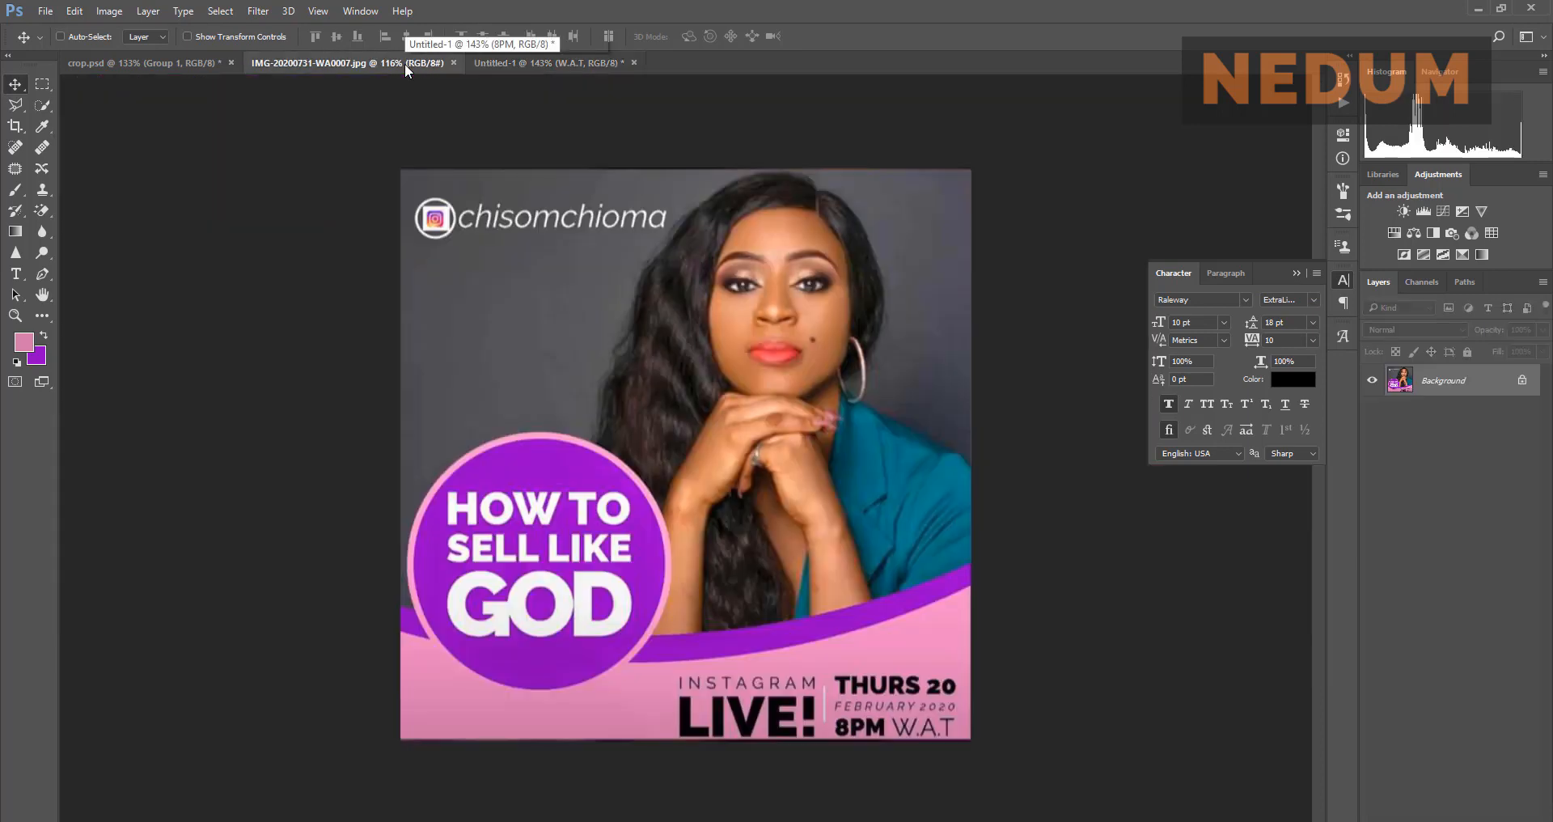
click(497, 64)
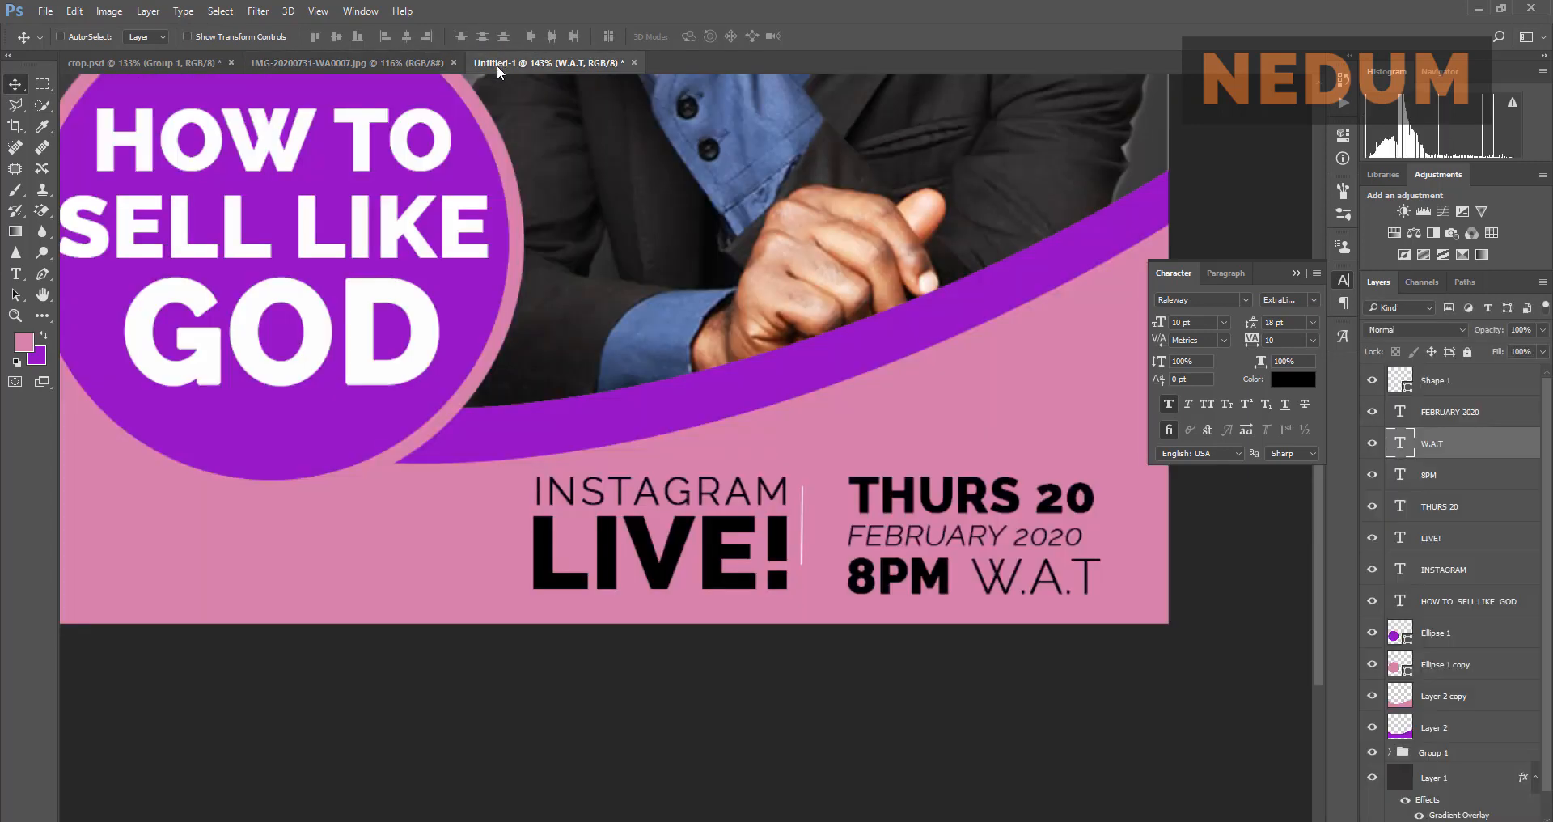
Step: Glance at the reference poster again, then go back to the Untitled-1 flyer document
scroll(874, 550, down, 3)
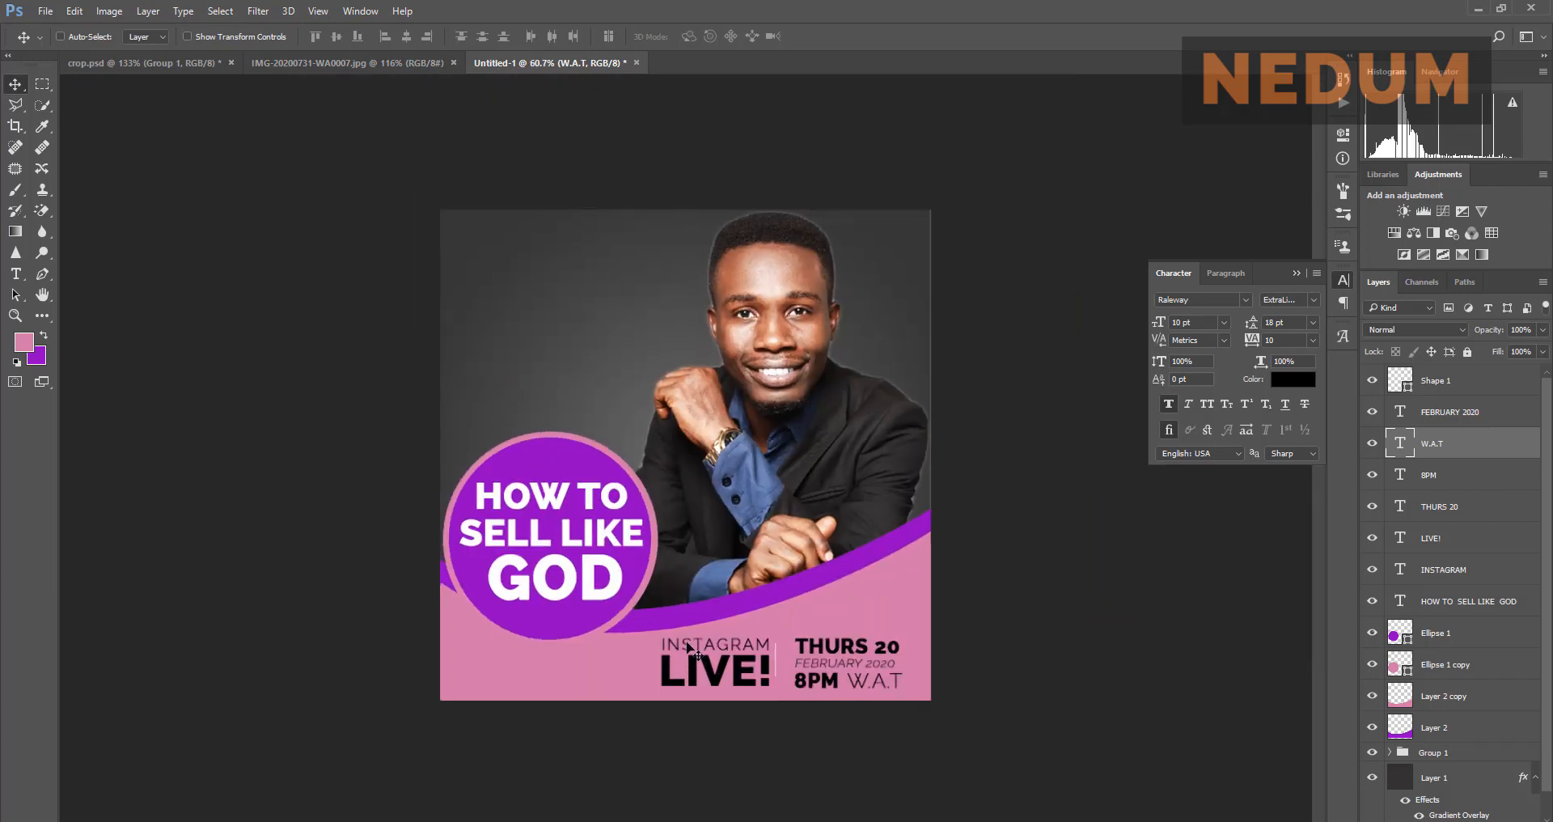
scroll(708, 732, up, 2)
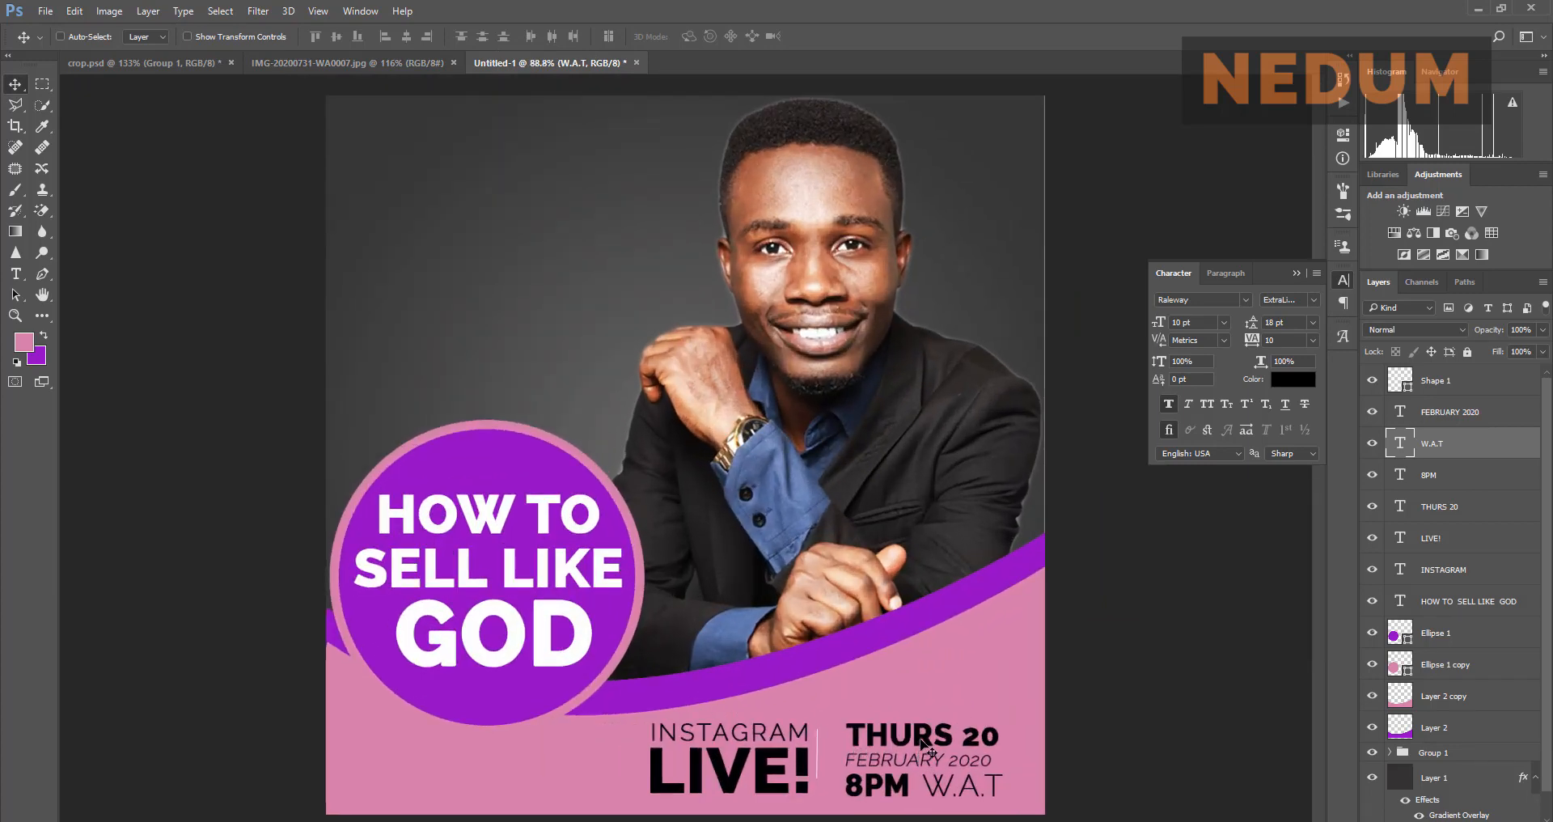
scroll(919, 649, up, 4)
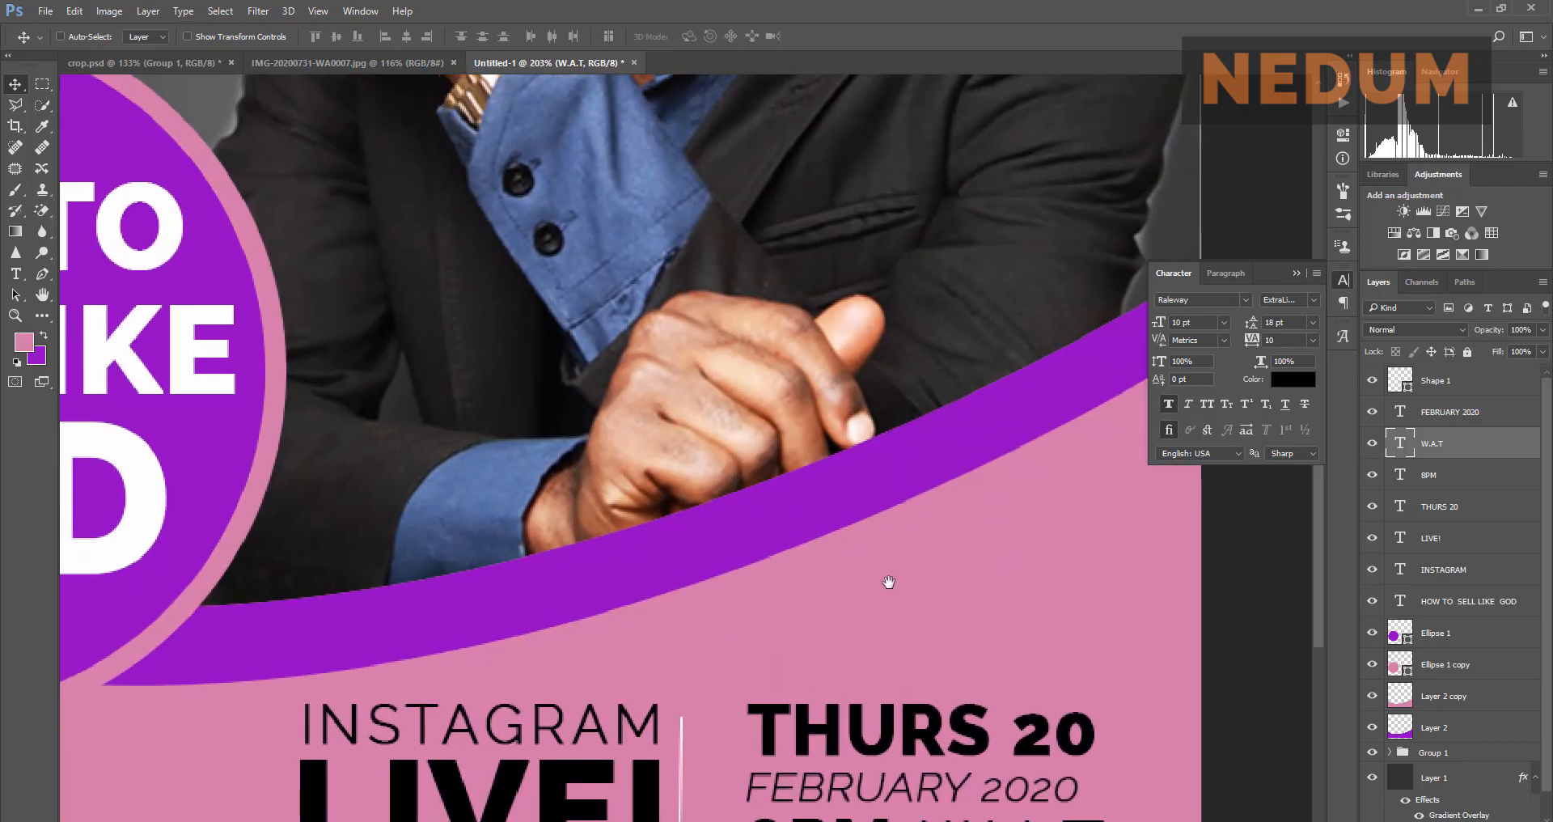
scroll(888, 581, down, 2)
click(326, 65)
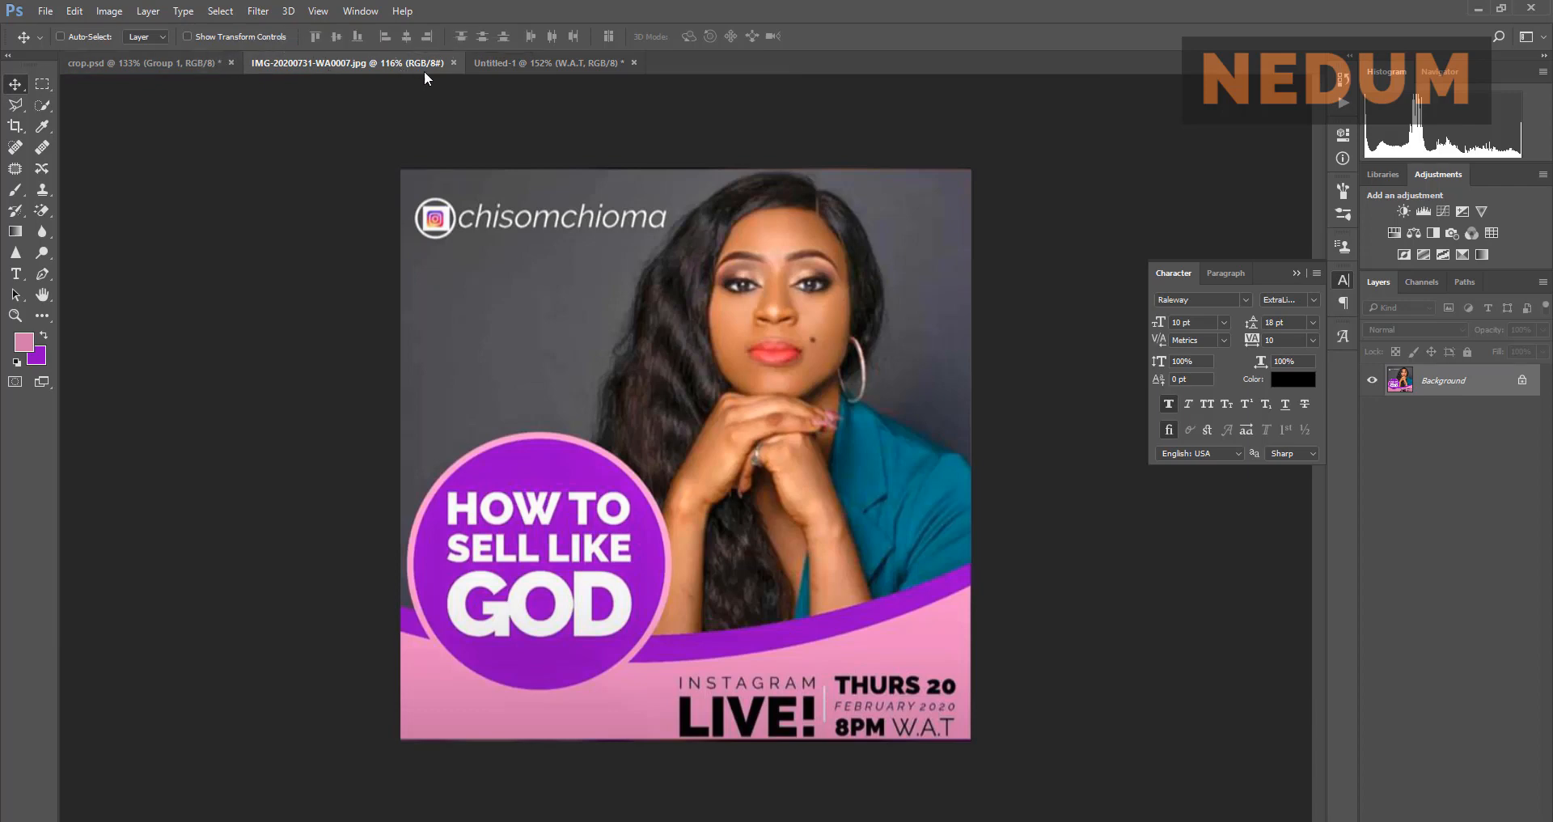
click(485, 68)
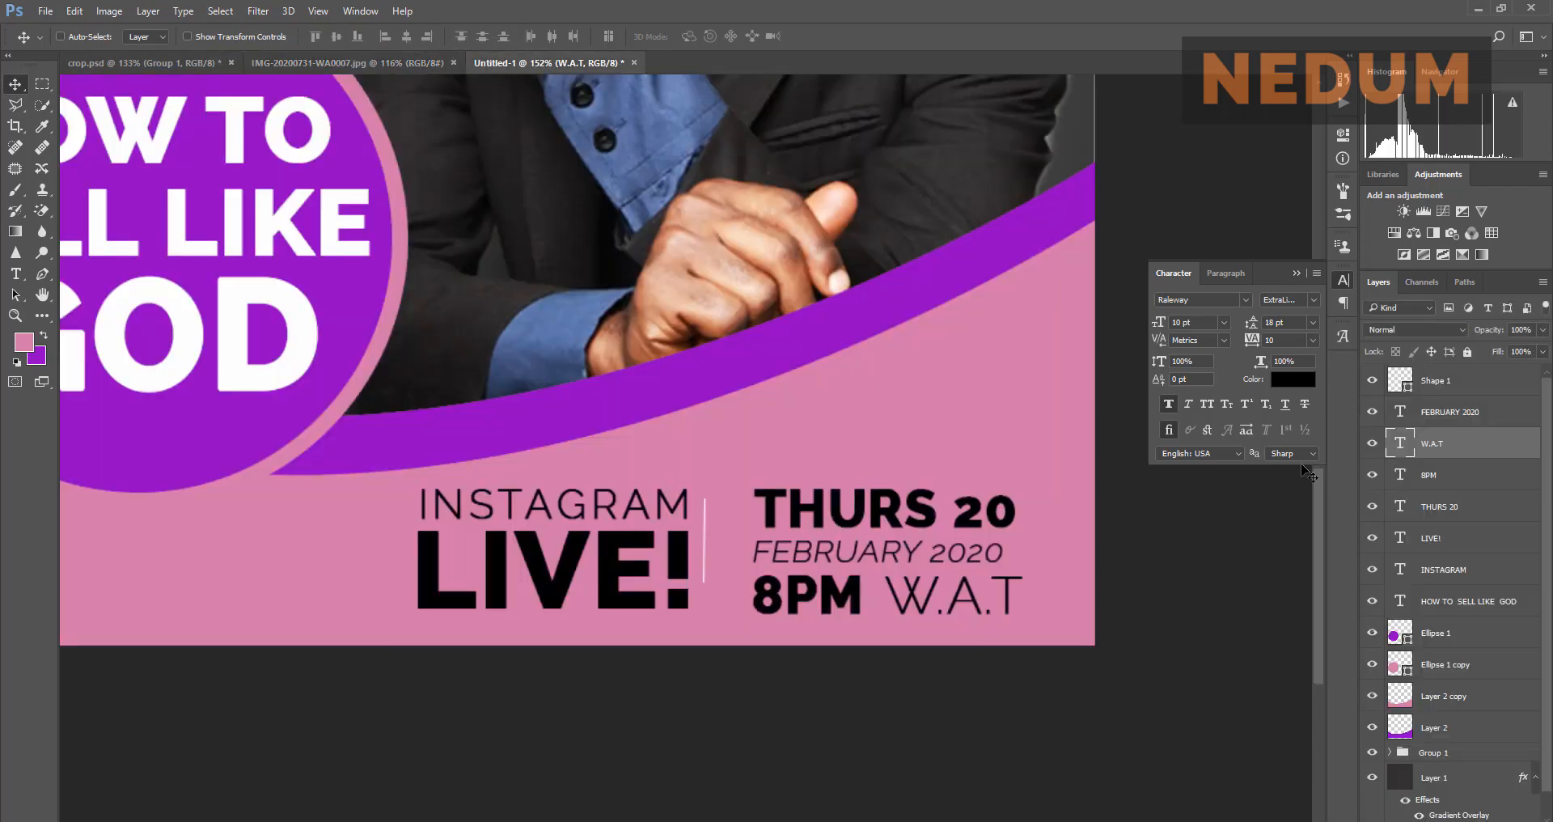
Step: Group FEBRUARY 2020, W.A.T, 8PM and THURS 20 as TIME, then shift the block slightly left
click(1468, 421)
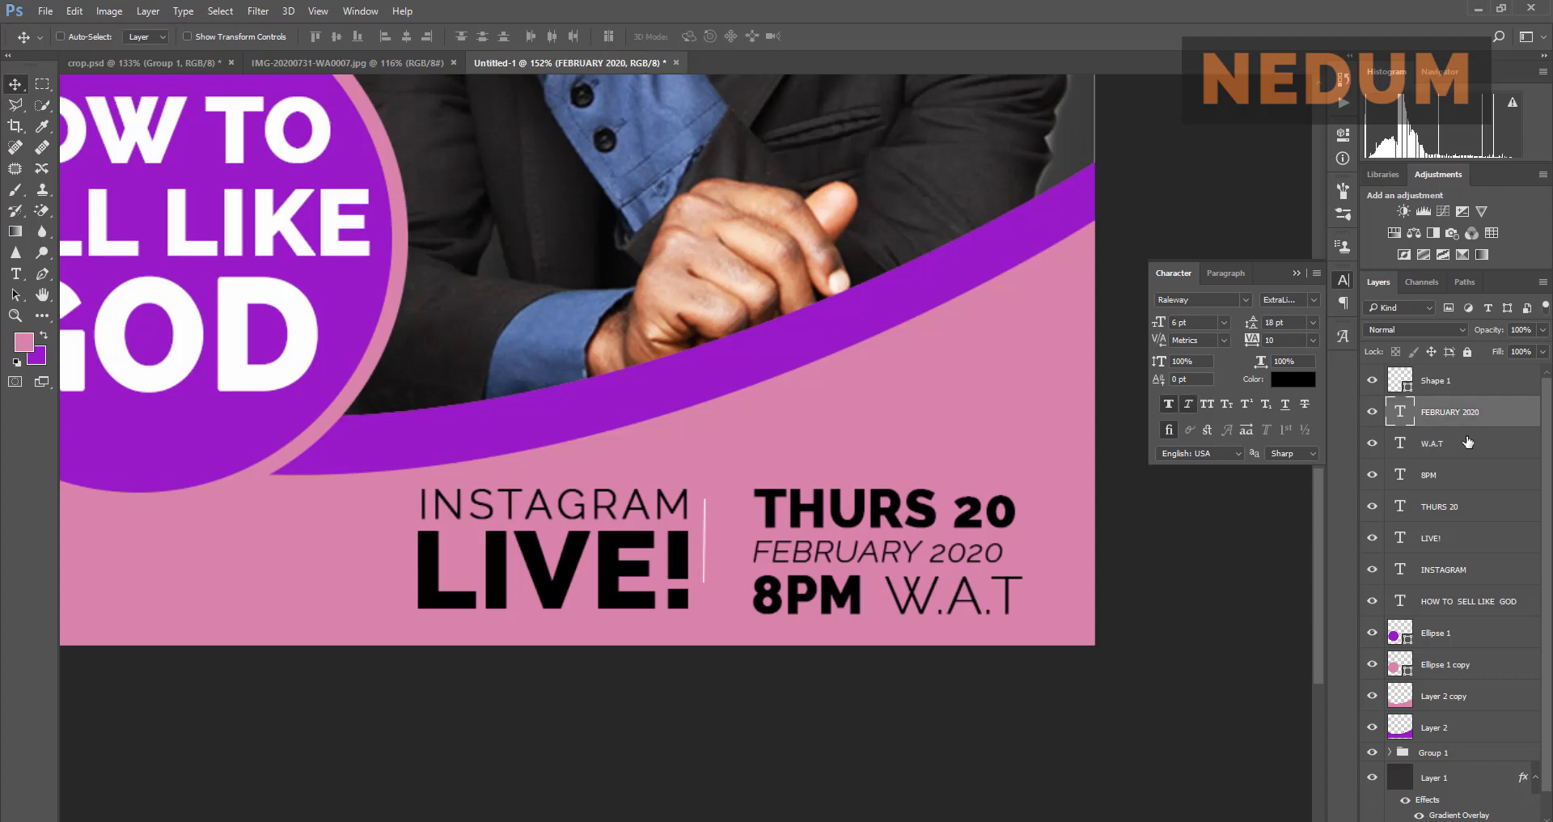
ctrl+click(1468, 447)
ctrl+click(1471, 482)
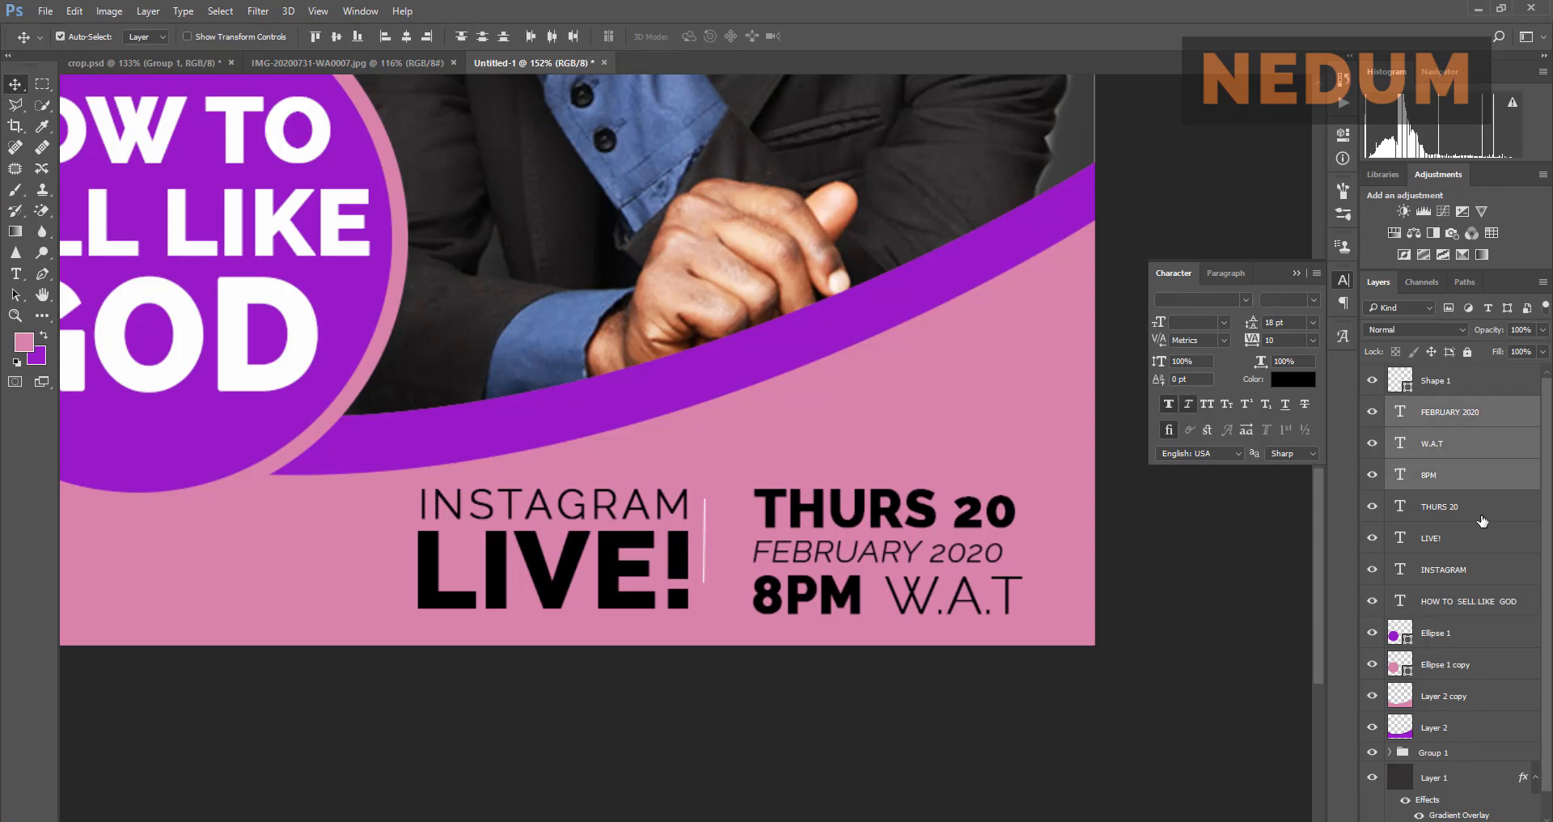
ctrl+click(1486, 511)
key(ctrl+g)
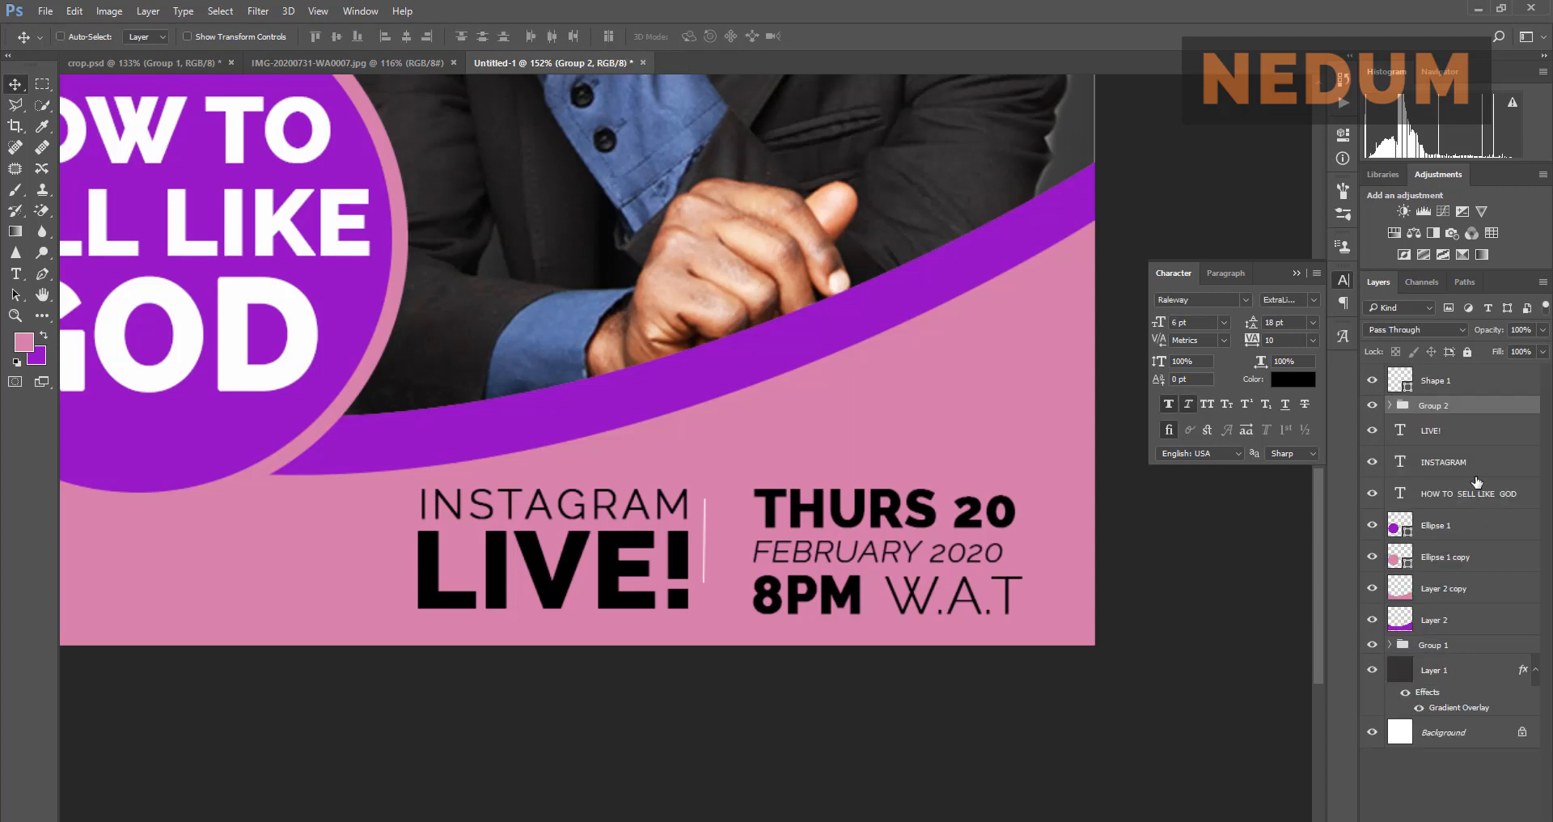
double_click(1446, 407)
text(TIME)
key(Return)
drag(917, 556, 889, 556)
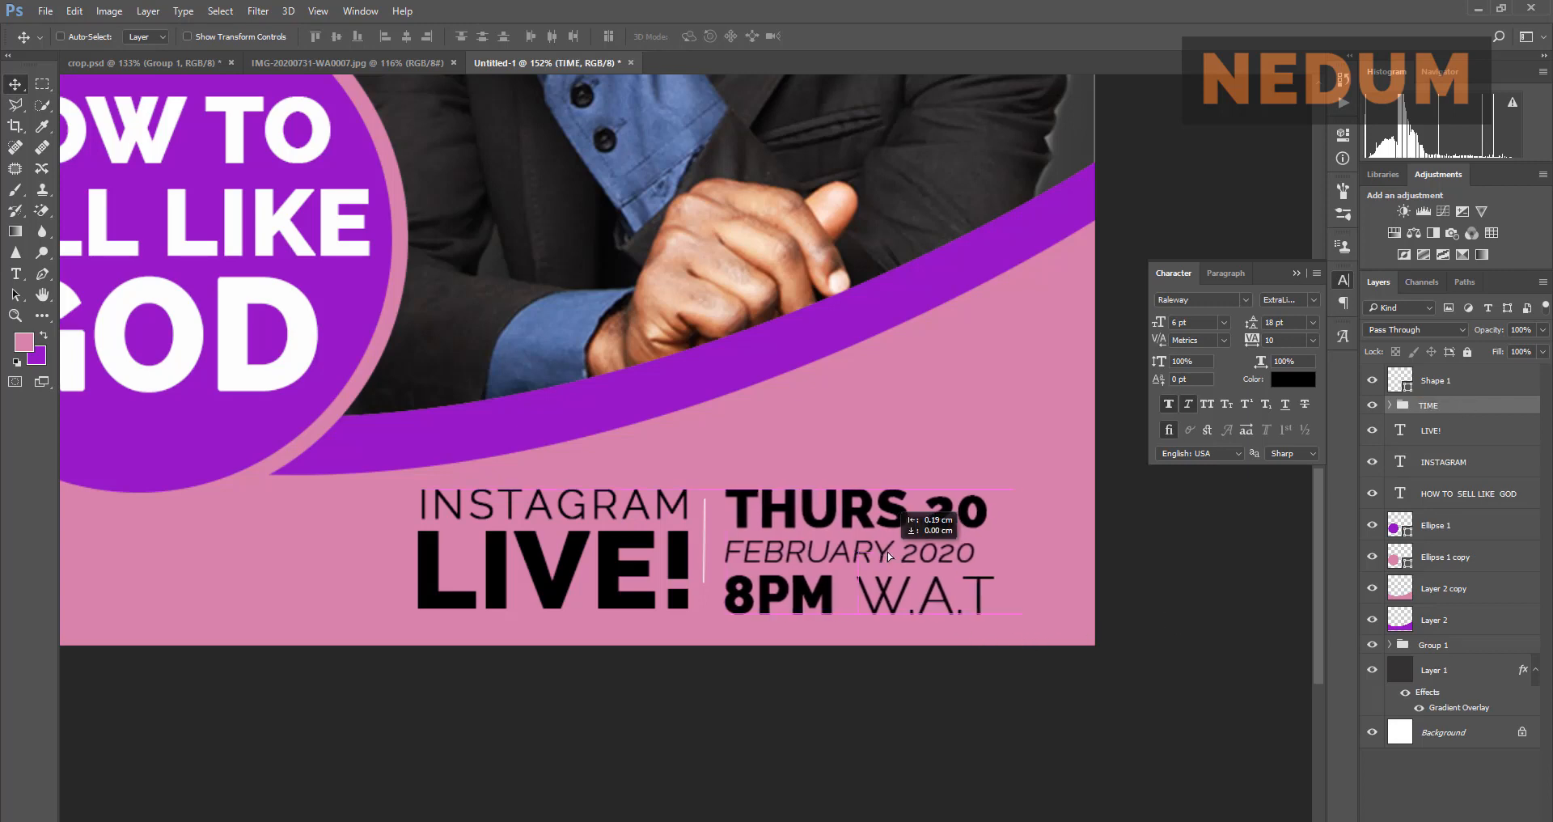
Step: Group the LIVE! and INSTAGRAM text layers into a group named PLACE
click(1479, 432)
shift+click(1470, 470)
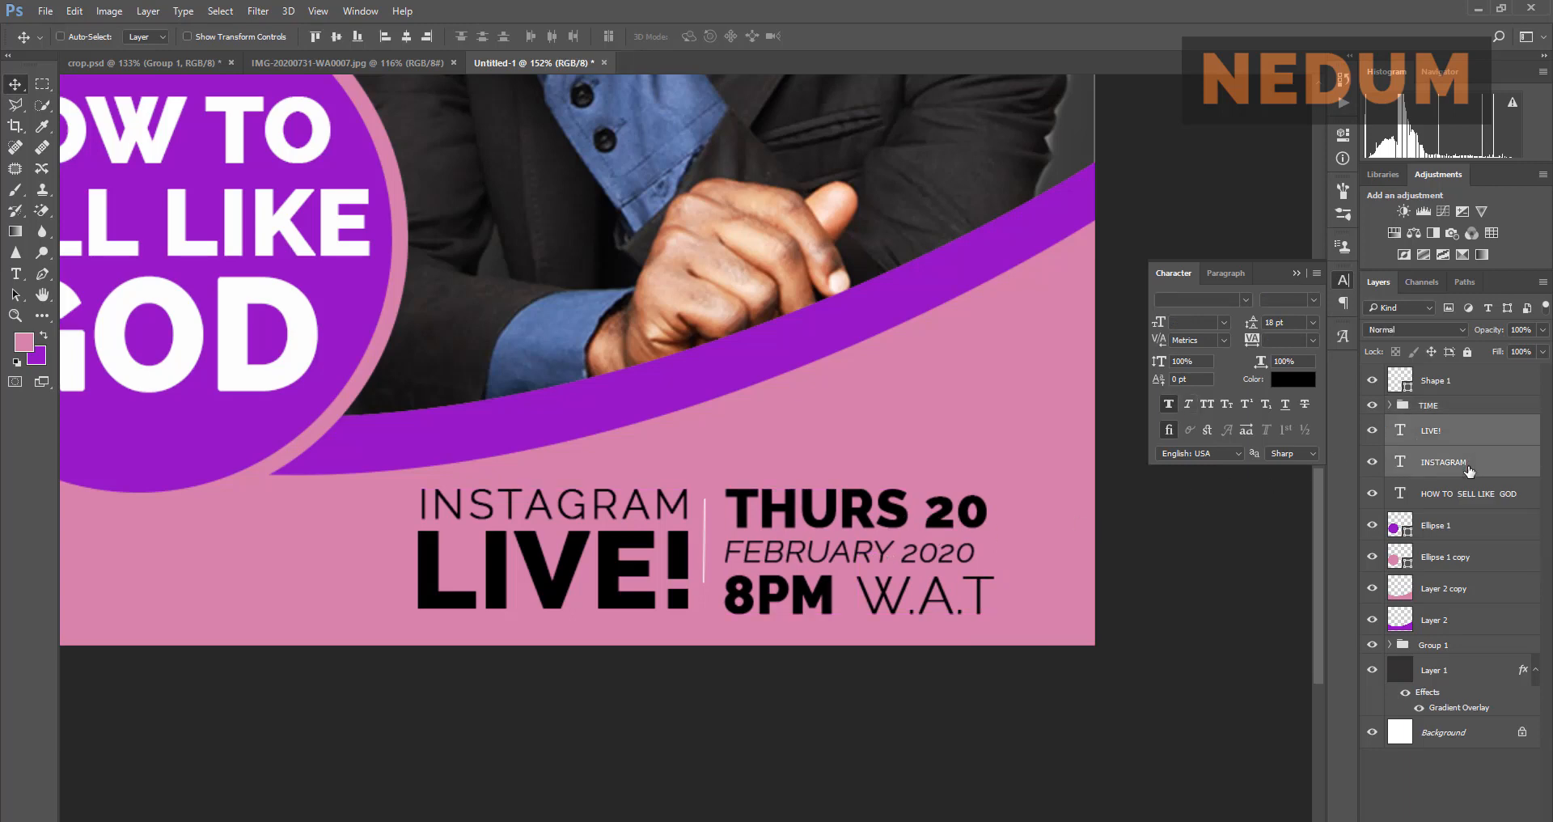
key(ctrl+g)
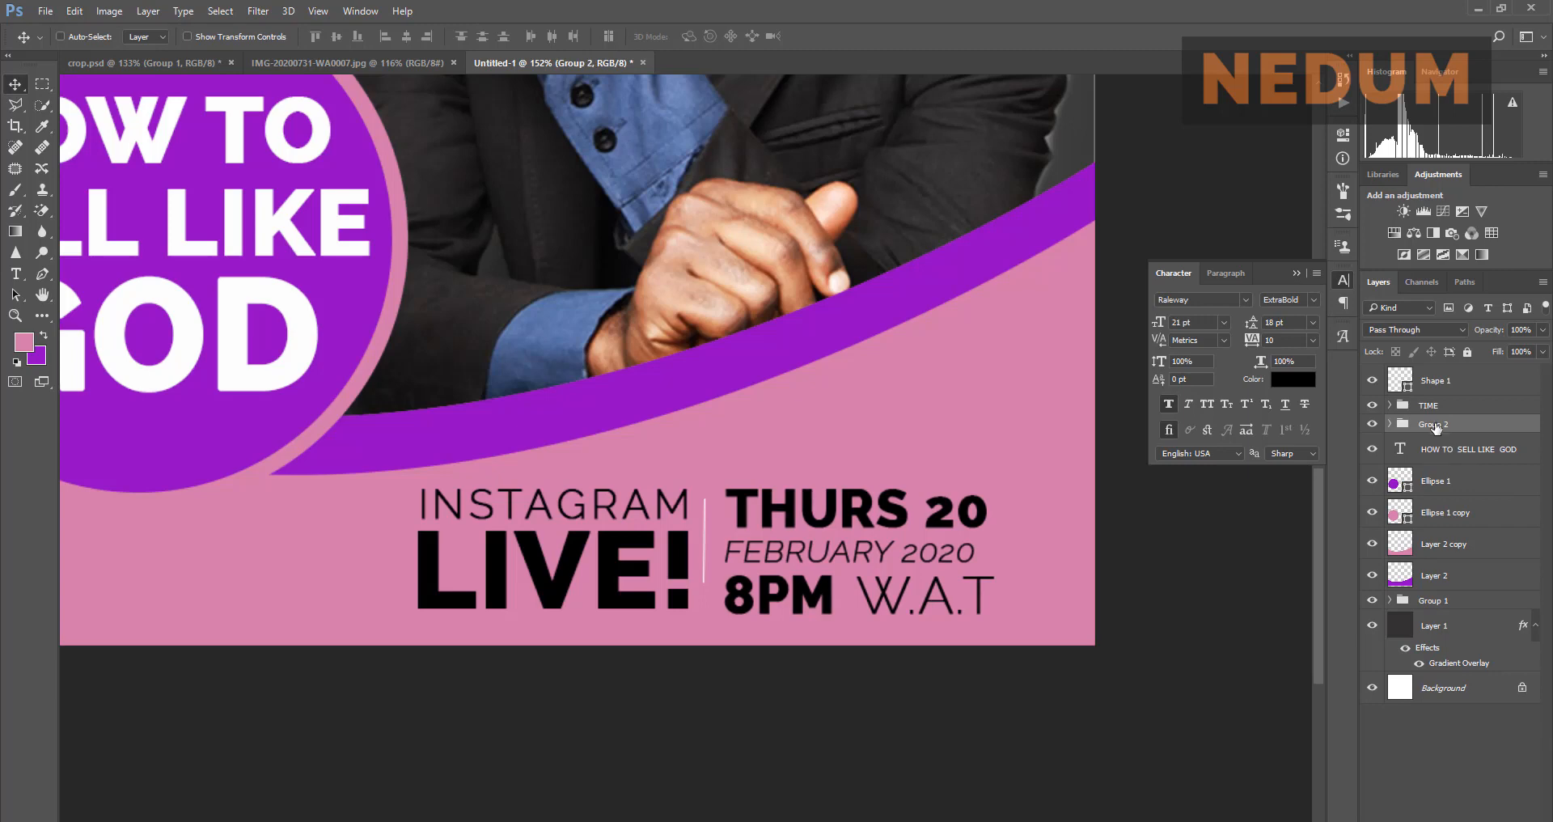
double_click(1434, 423)
text(PLACE)
key(Return)
Step: Group the HOW TO SELL LIKE GOD headline with Ellipse 1 and Ellipse 1 copy as TITLE
click(1456, 455)
shift+click(1460, 487)
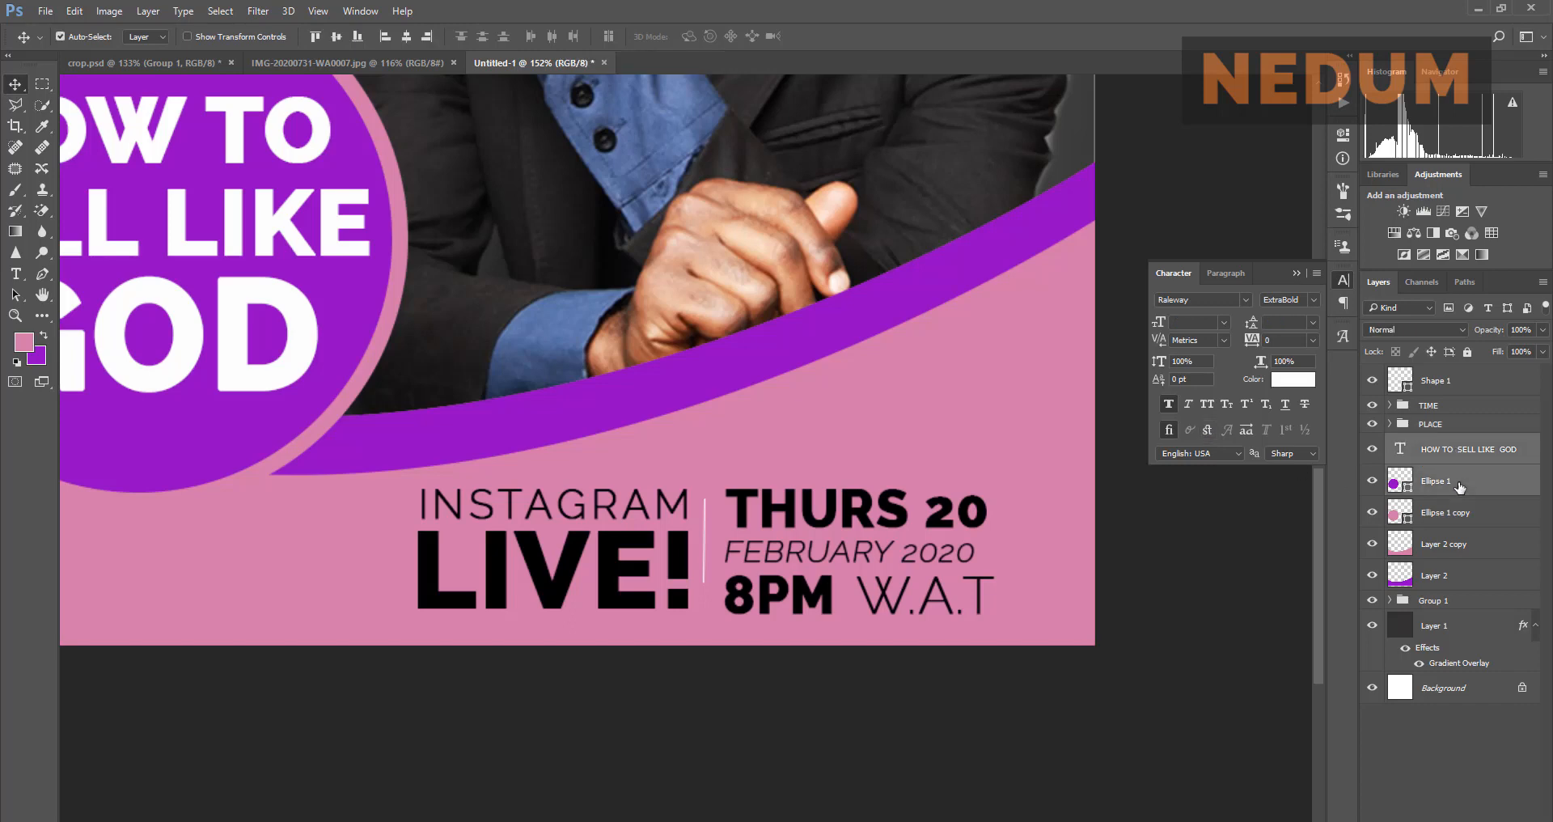
shift+click(1470, 522)
key(ctrl+g)
double_click(1447, 443)
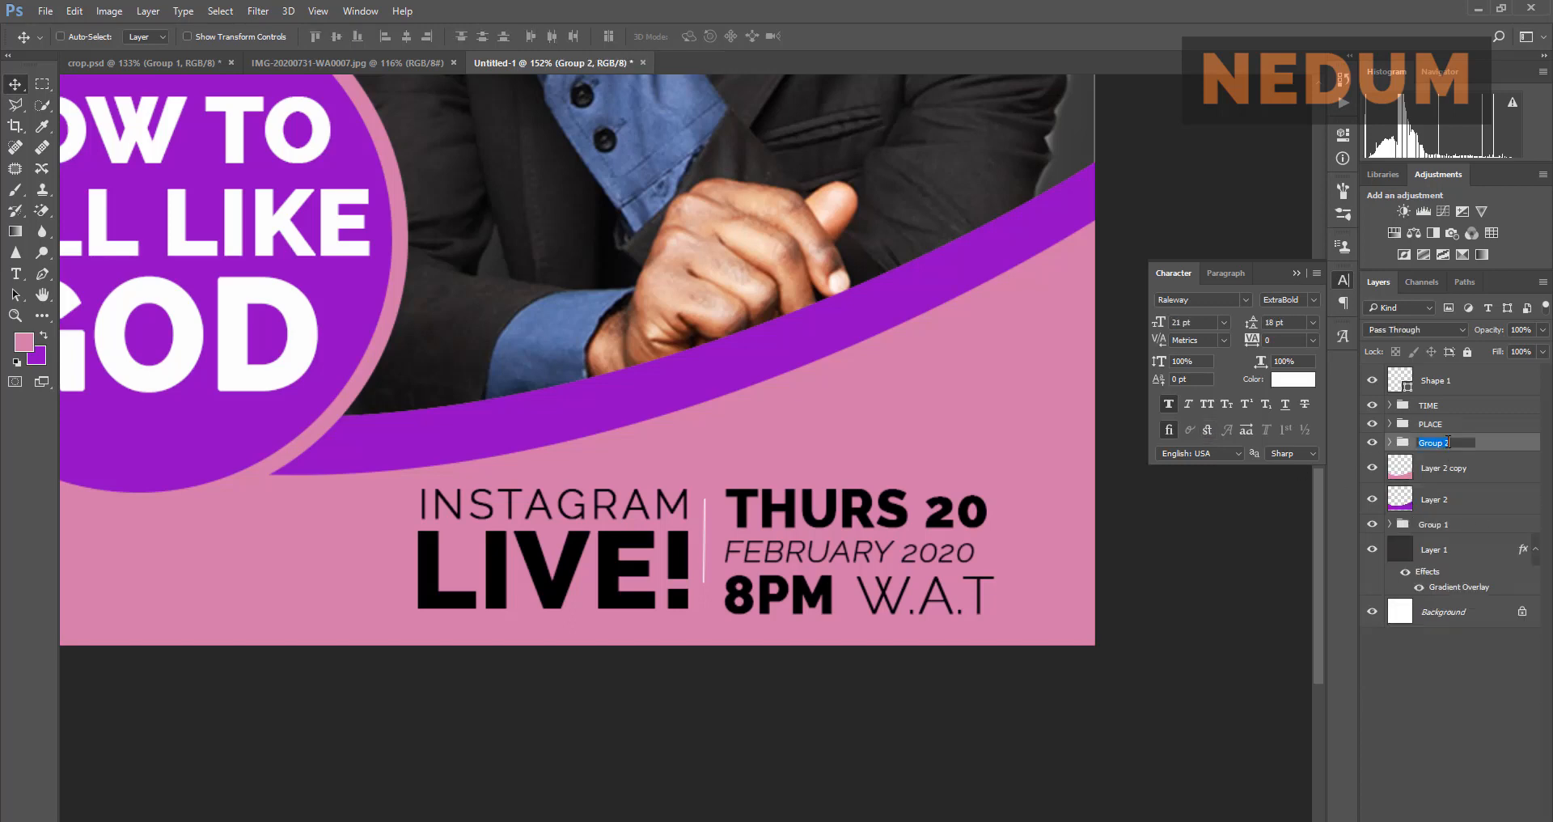
text(TITLE)
key(Return)
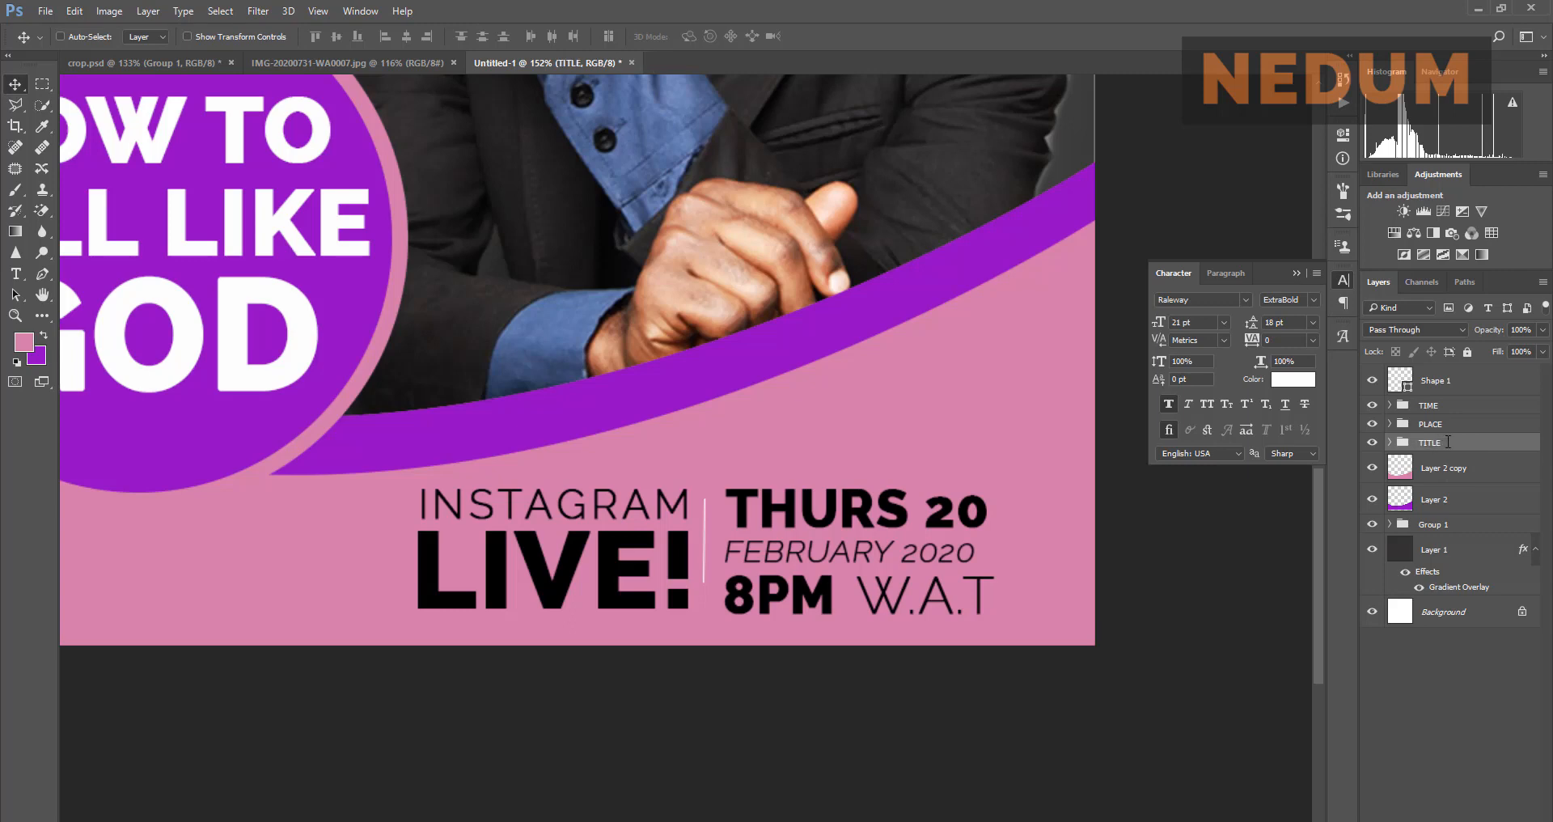
Step: Group Layer 2 and Layer 2 copy into a group named LAYER SETUP
click(1464, 478)
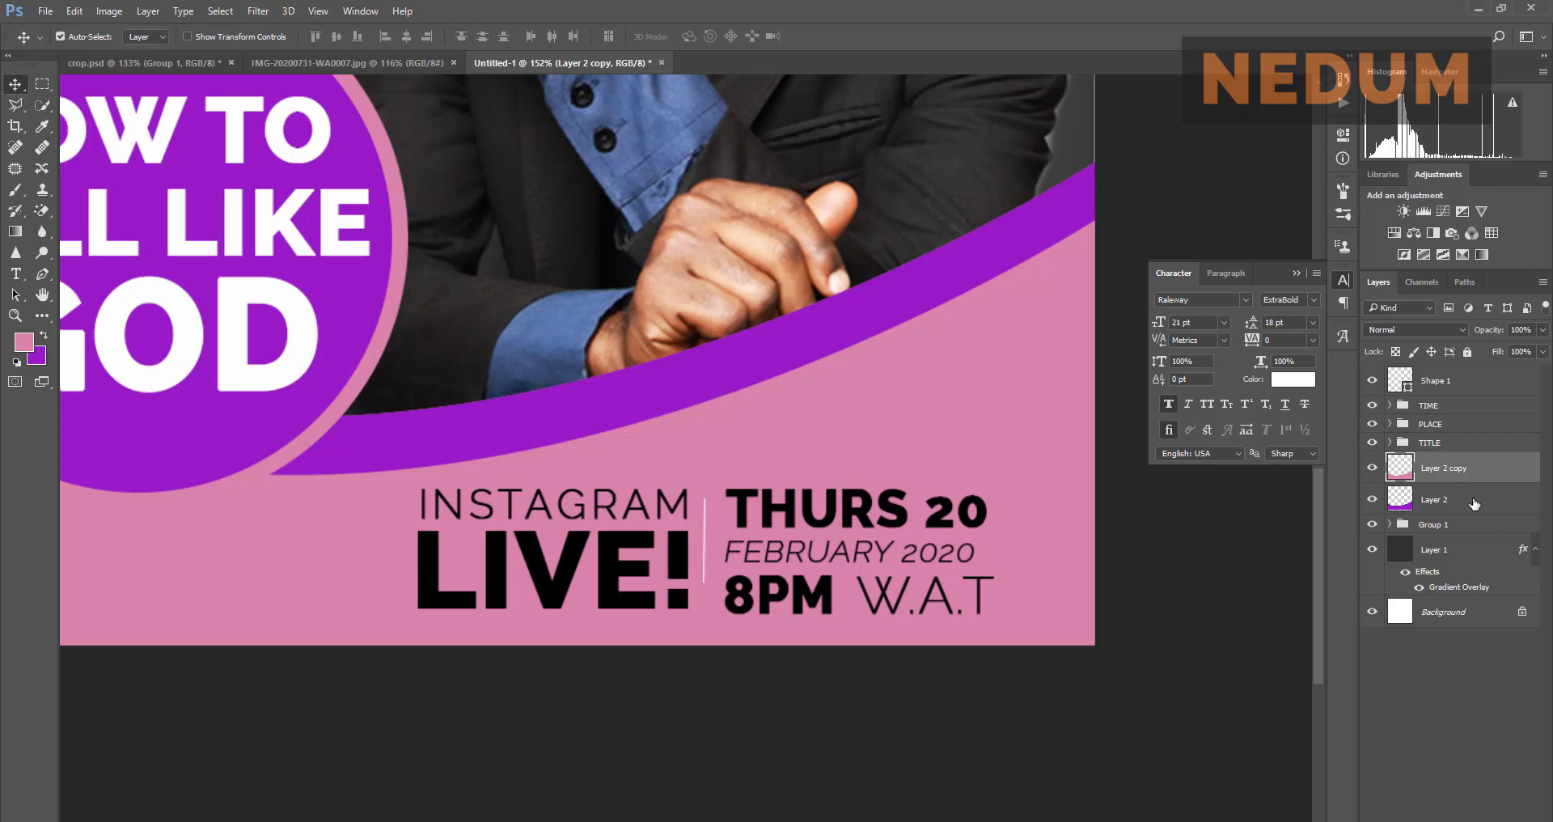
ctrl+click(1474, 501)
key(ctrl+g)
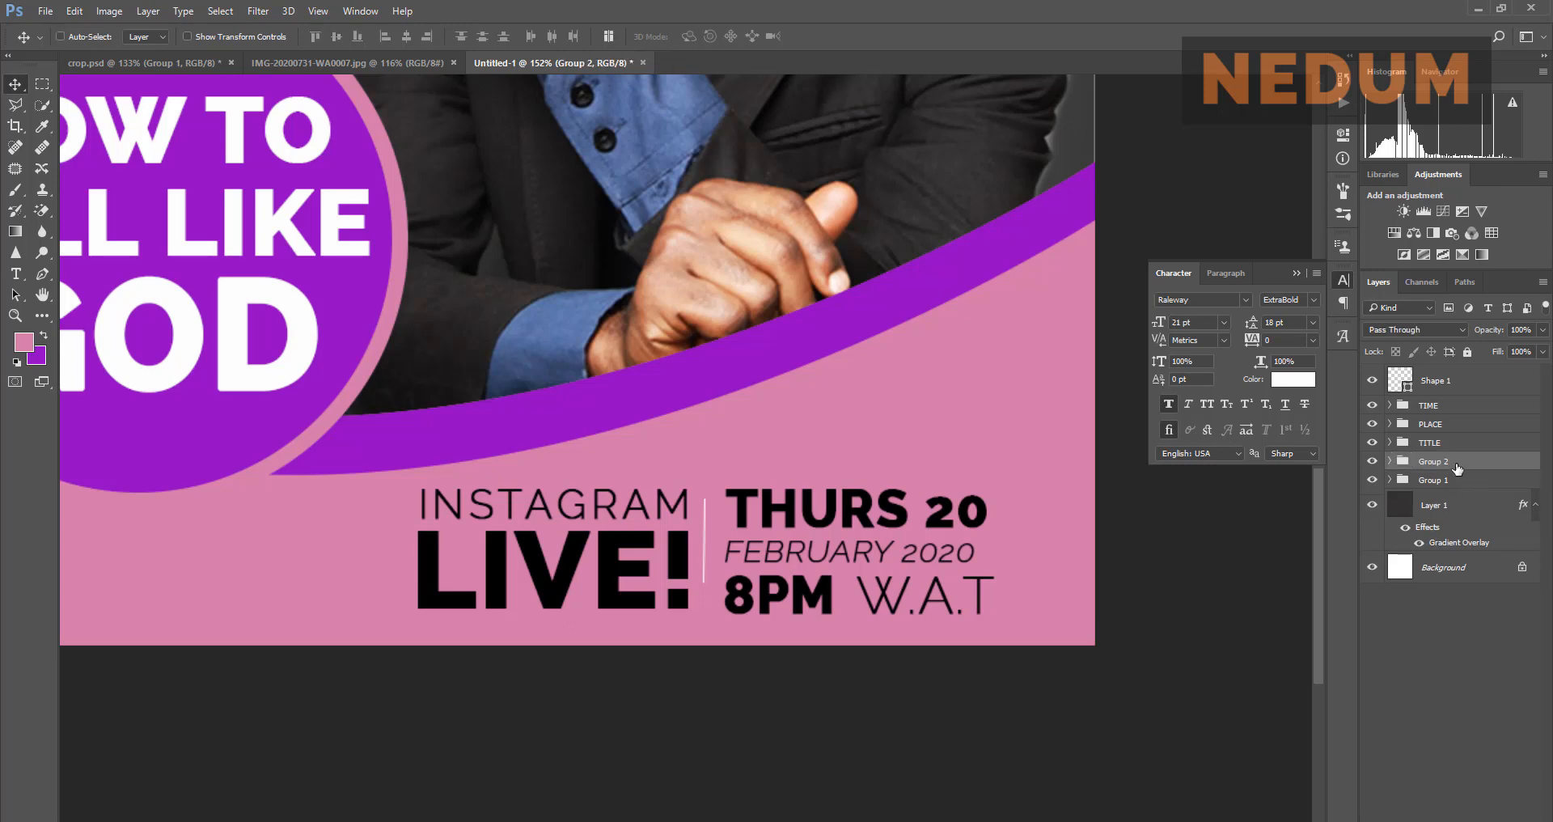
double_click(1456, 467)
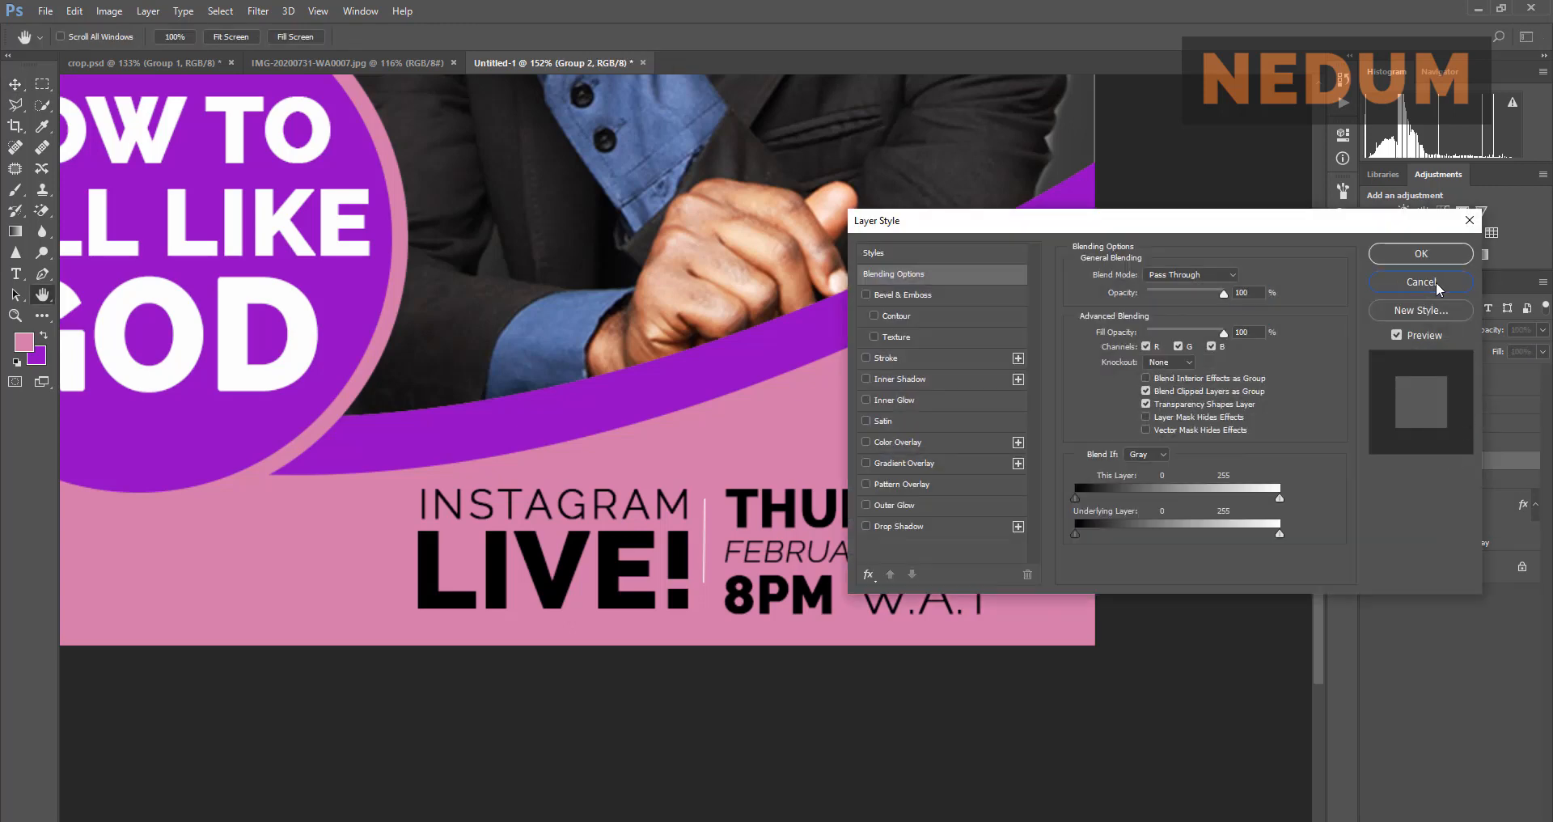
click(1435, 282)
double_click(1447, 462)
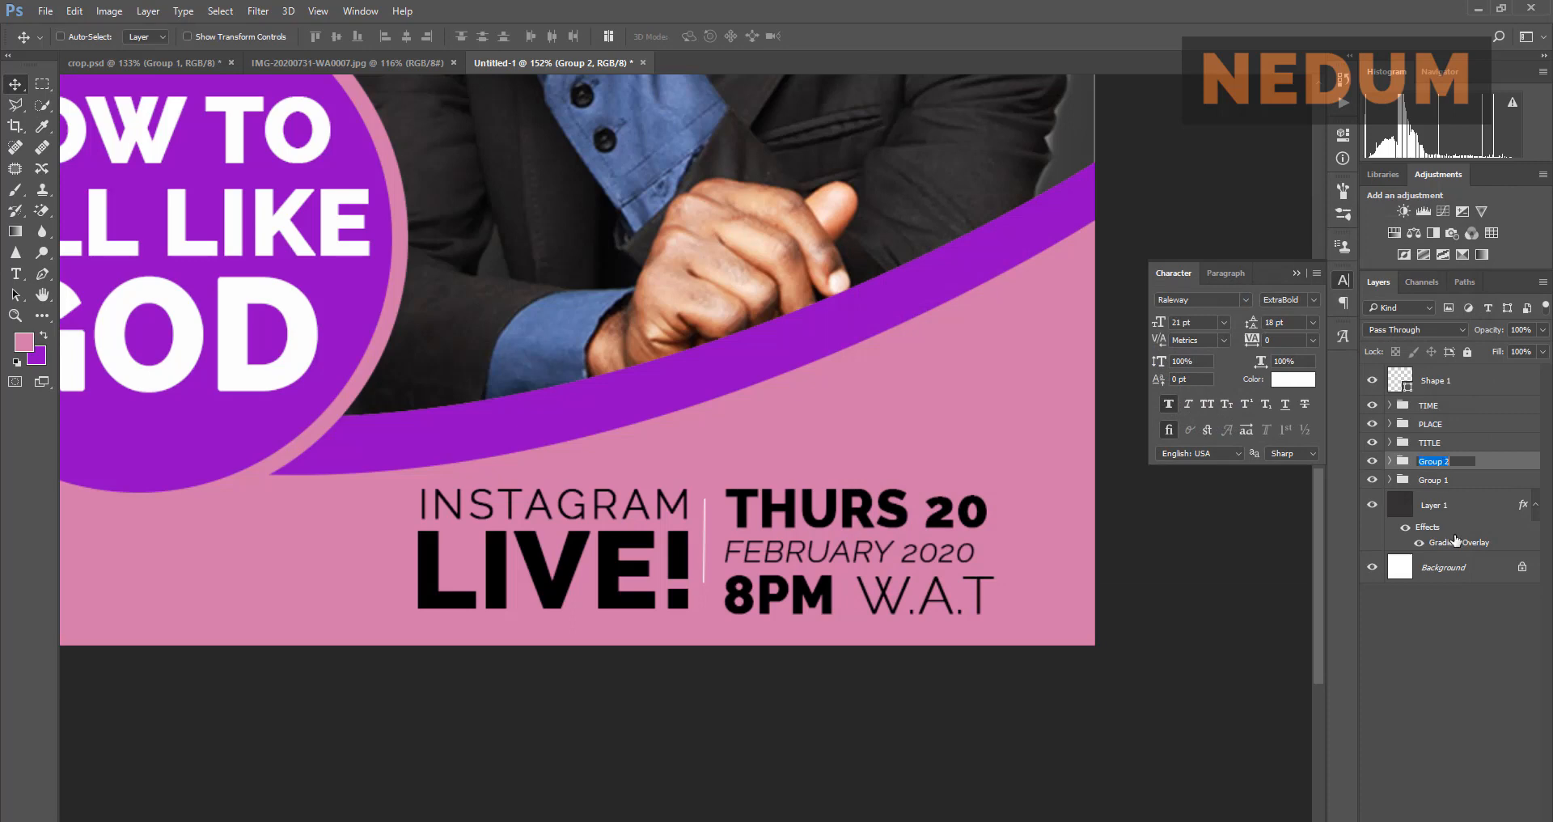
text(LAYER SETUP)
key(Return)
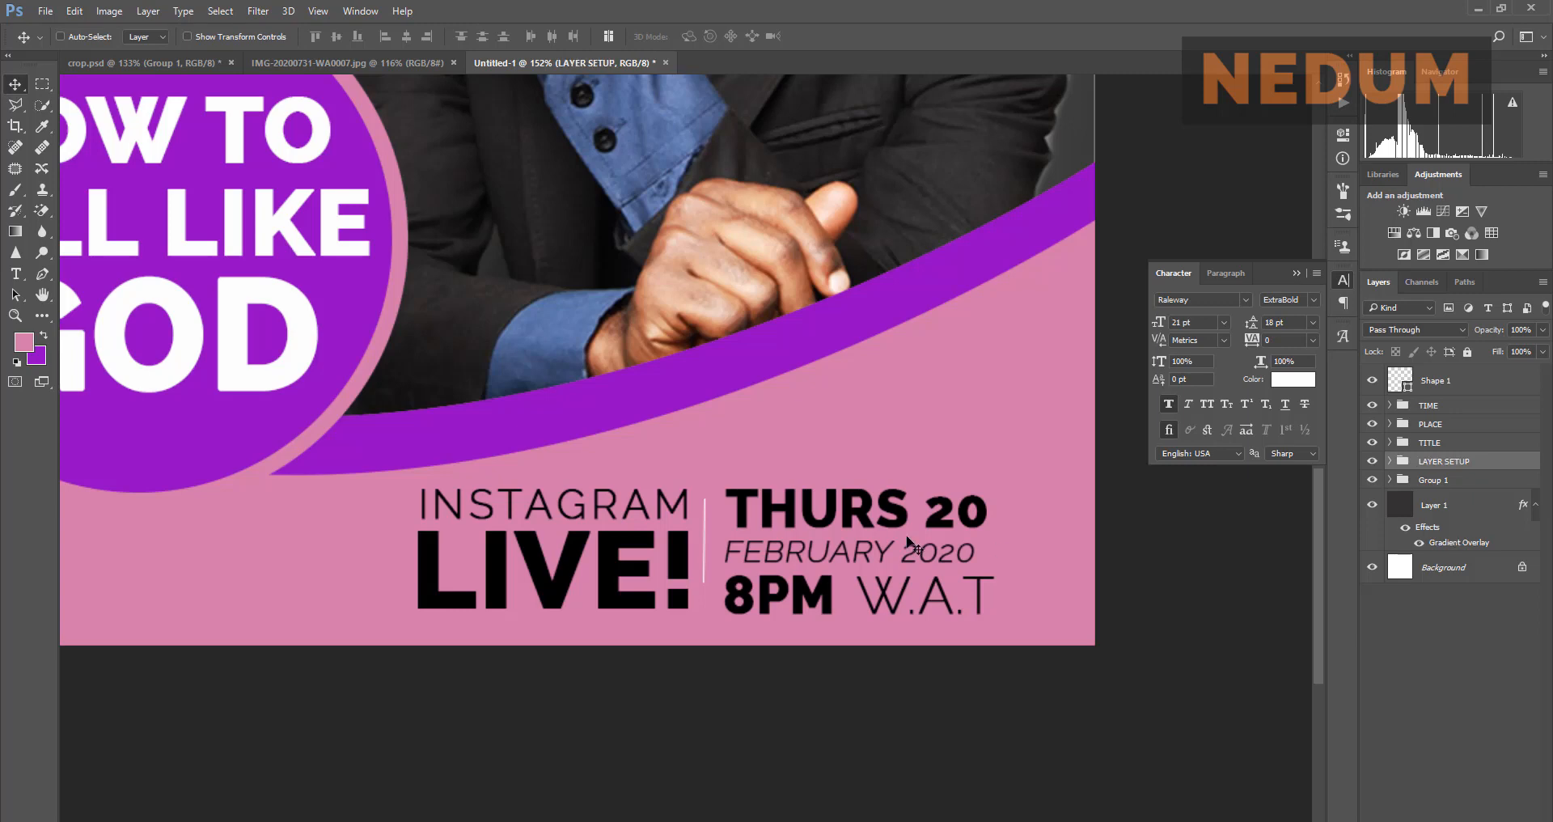
Step: Move the TIME and PLACE groups together further right on the pink band
click(1474, 405)
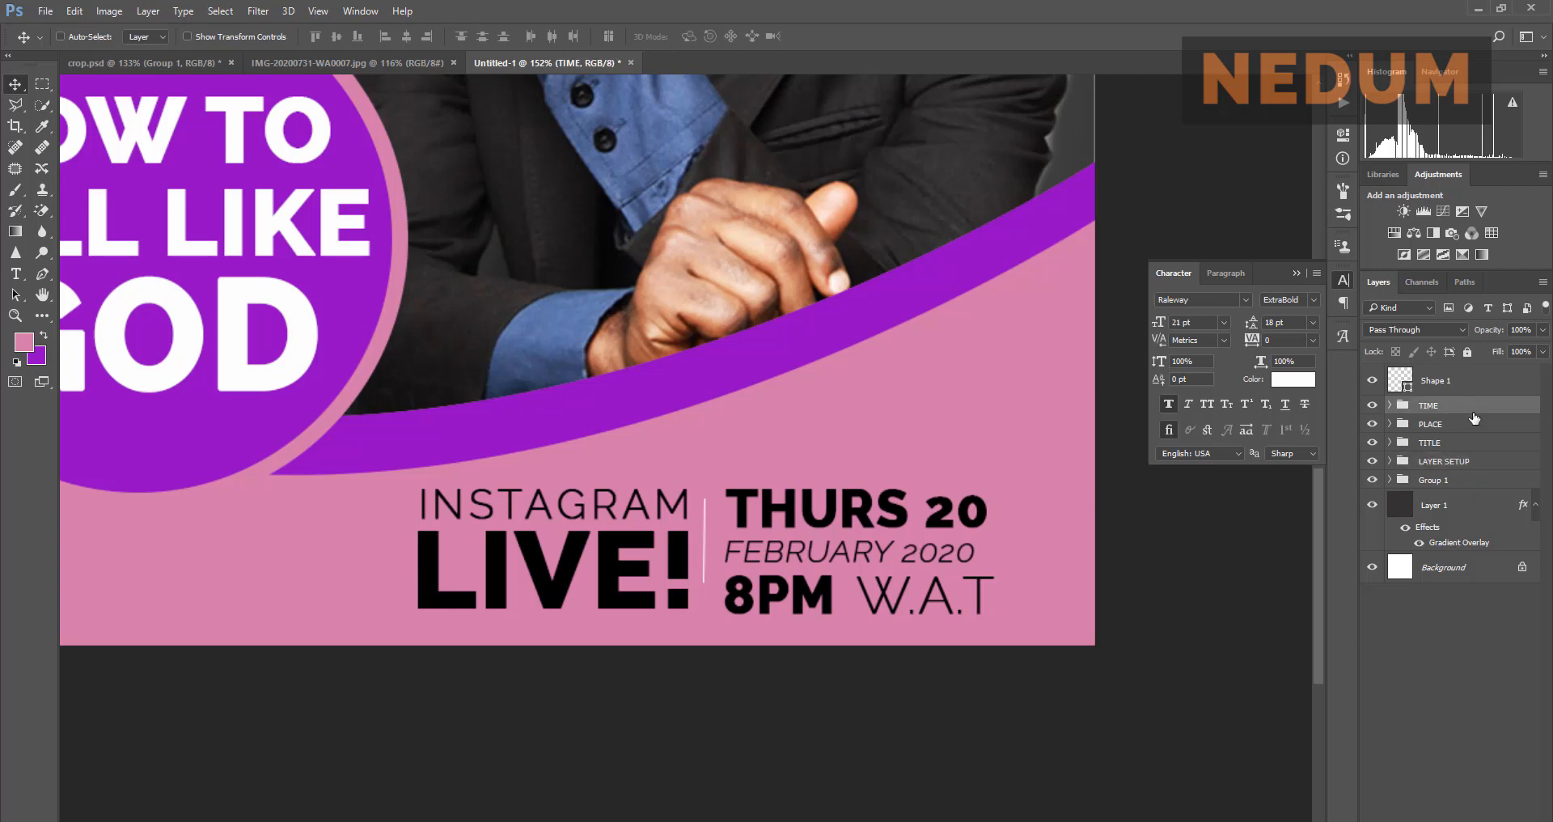
ctrl+click(1476, 424)
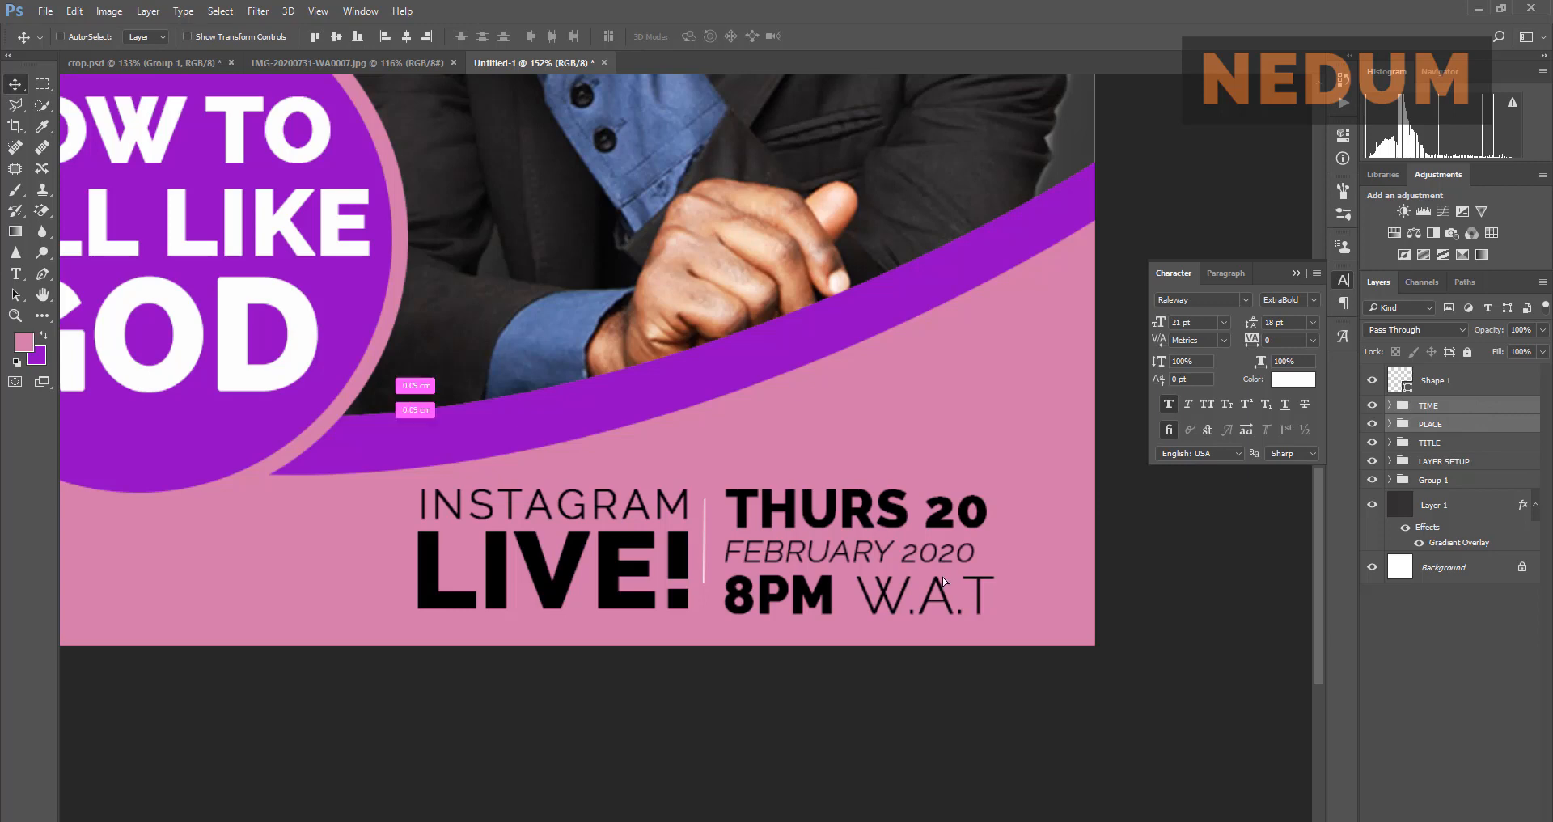
drag(919, 572, 1005, 584)
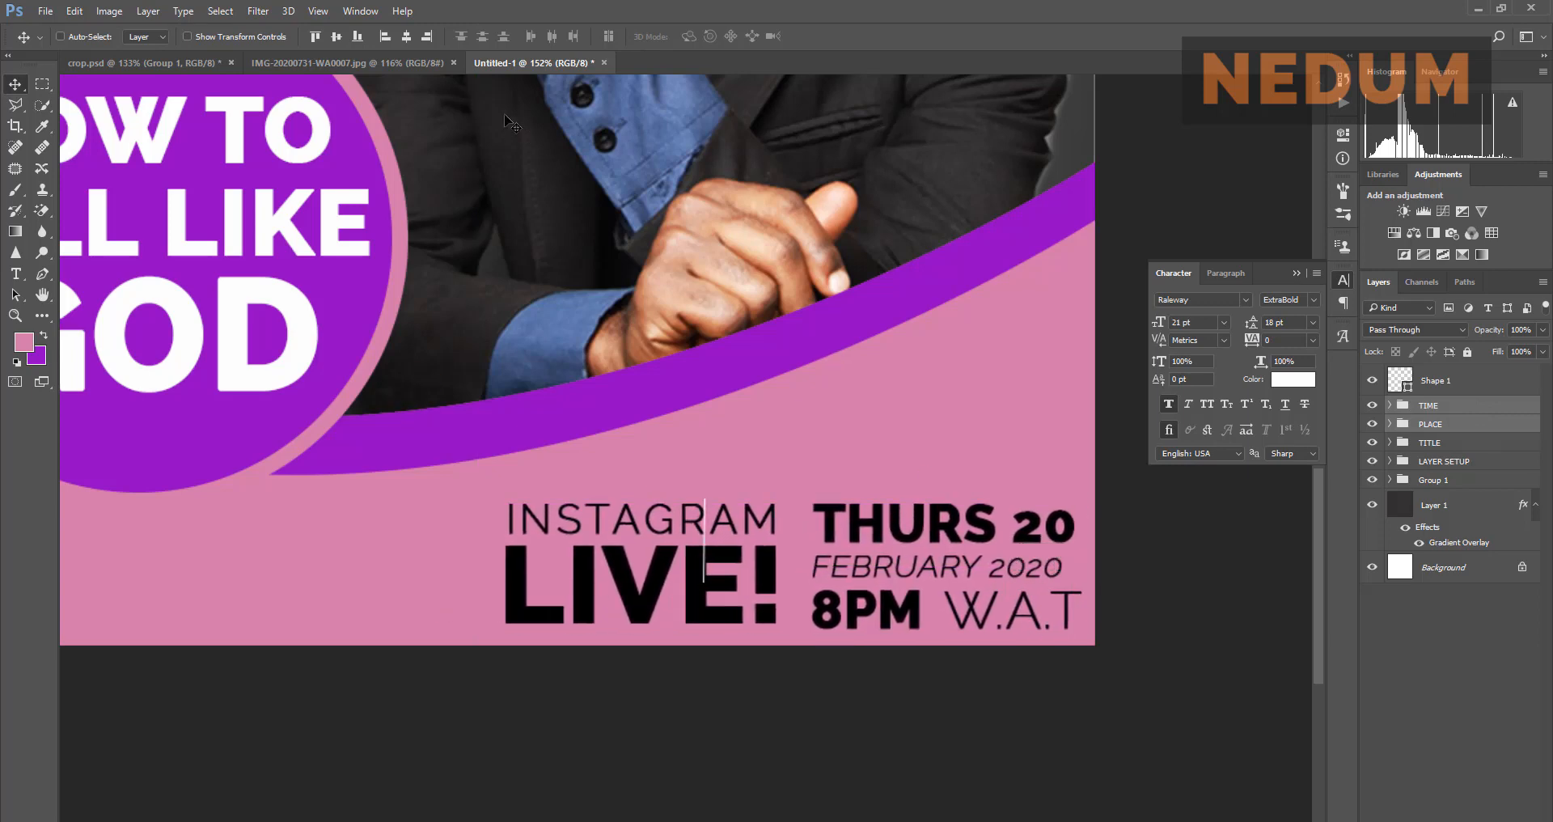
click(429, 64)
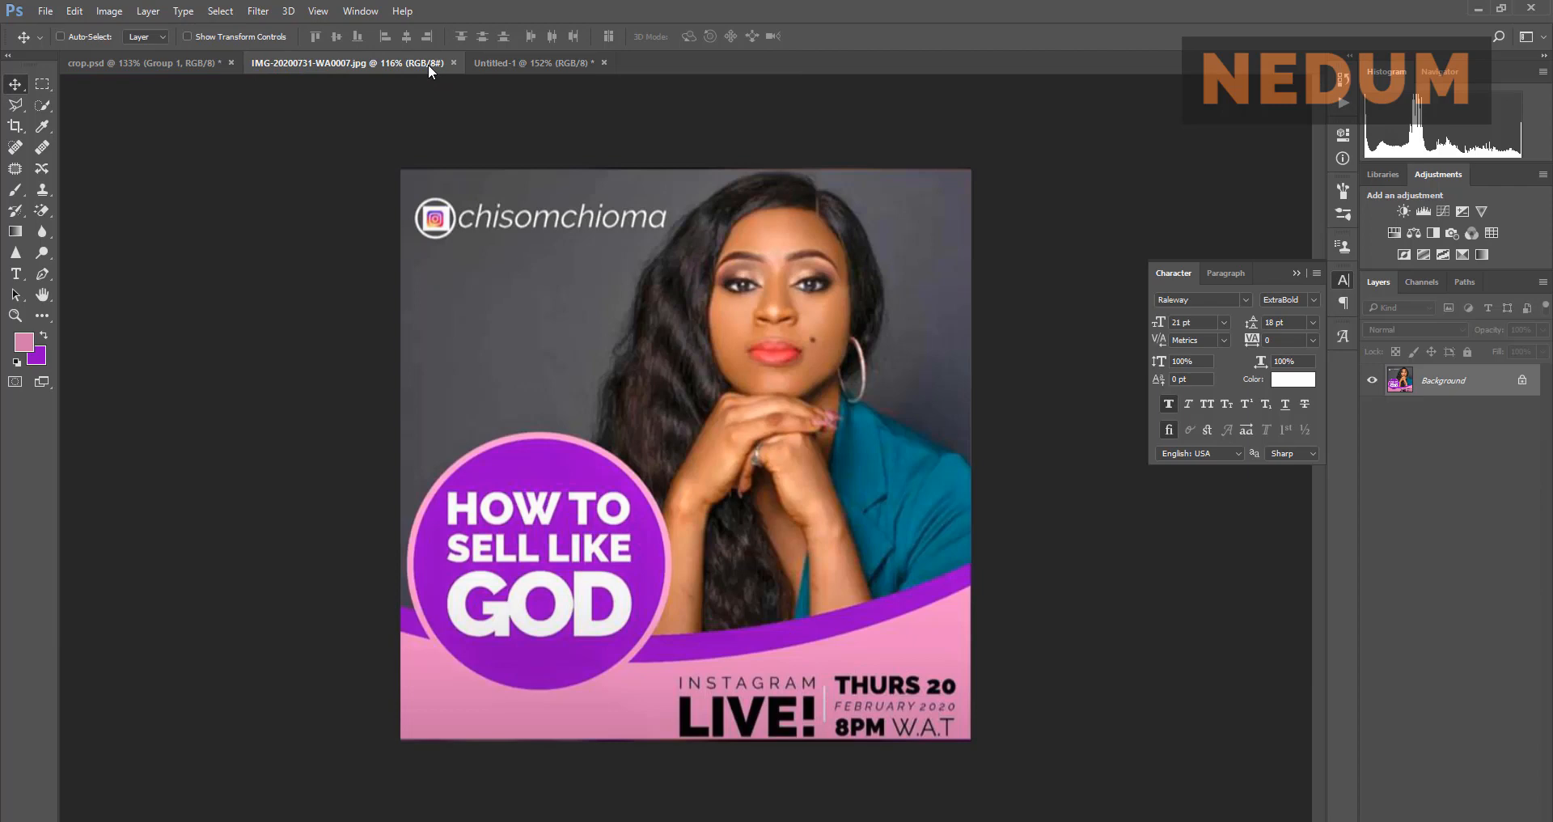
click(554, 60)
drag(851, 591, 843, 603)
Step: Zoom out to the whole flyer and compare it with the reference poster
key(ctrl+0)
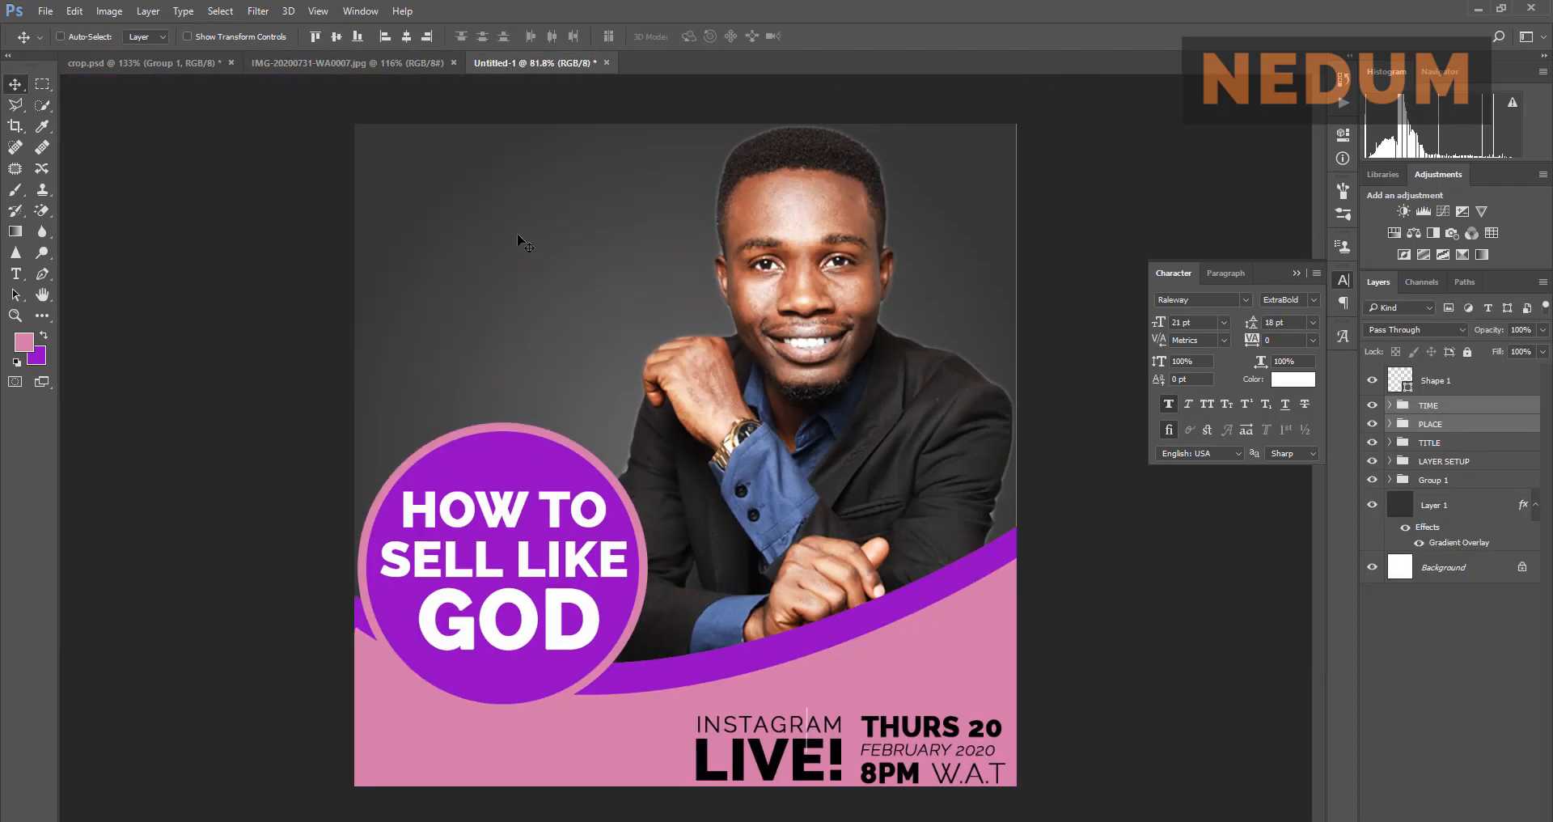
click(322, 58)
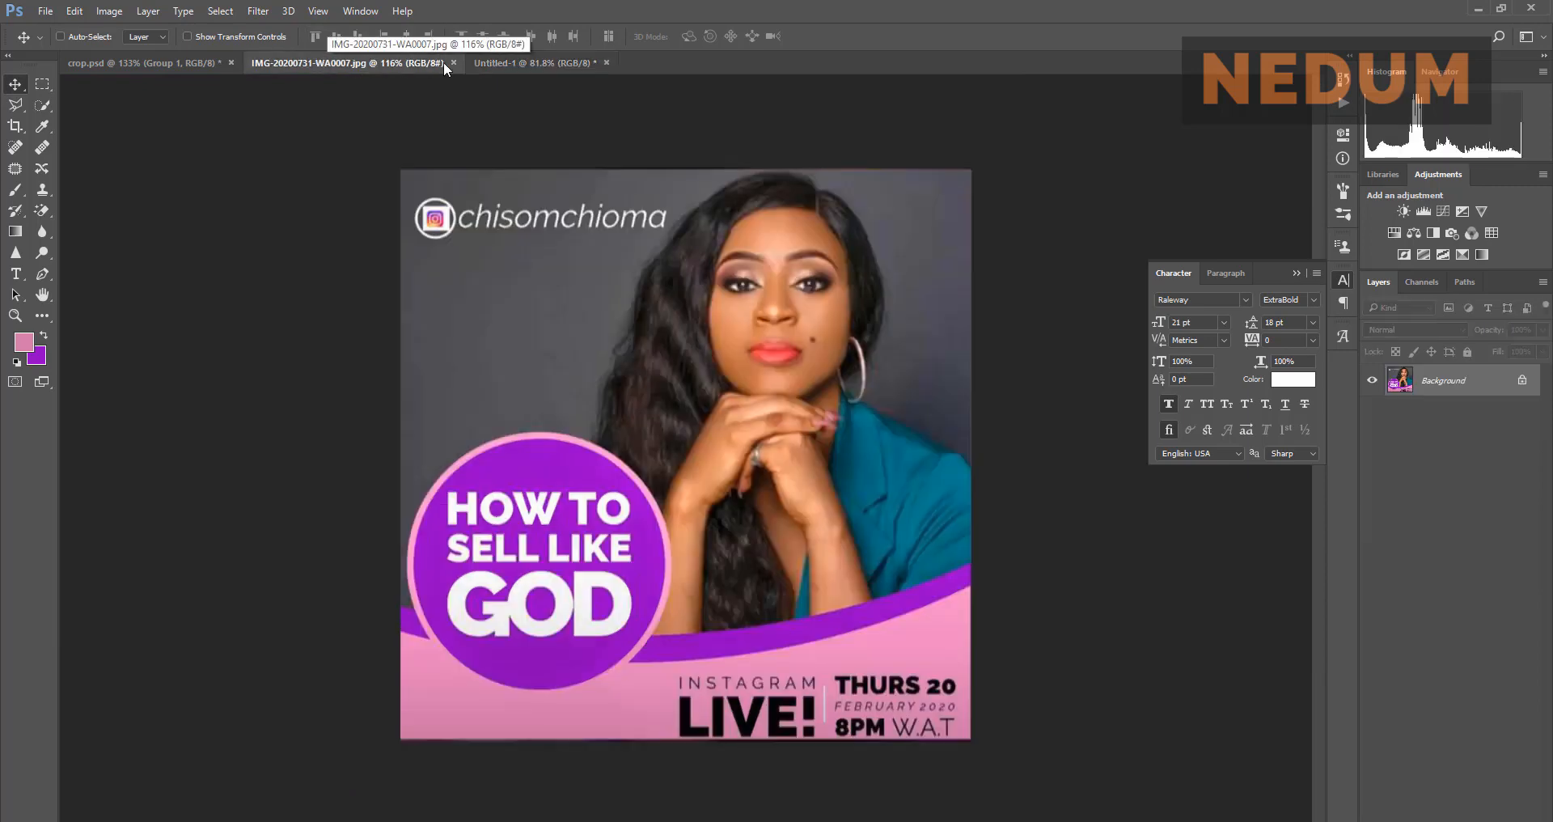
click(501, 65)
click(381, 68)
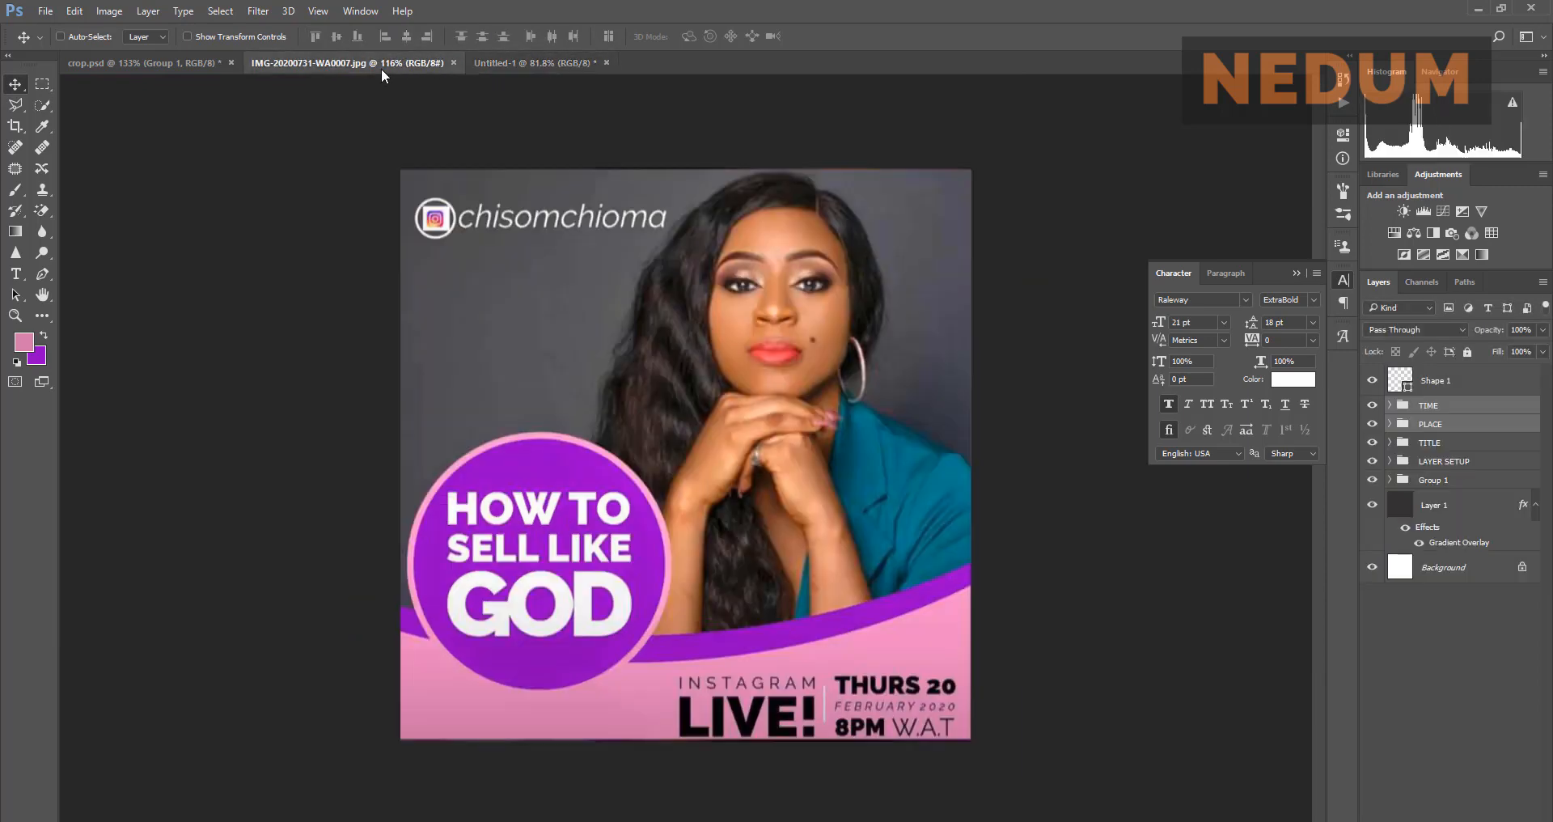
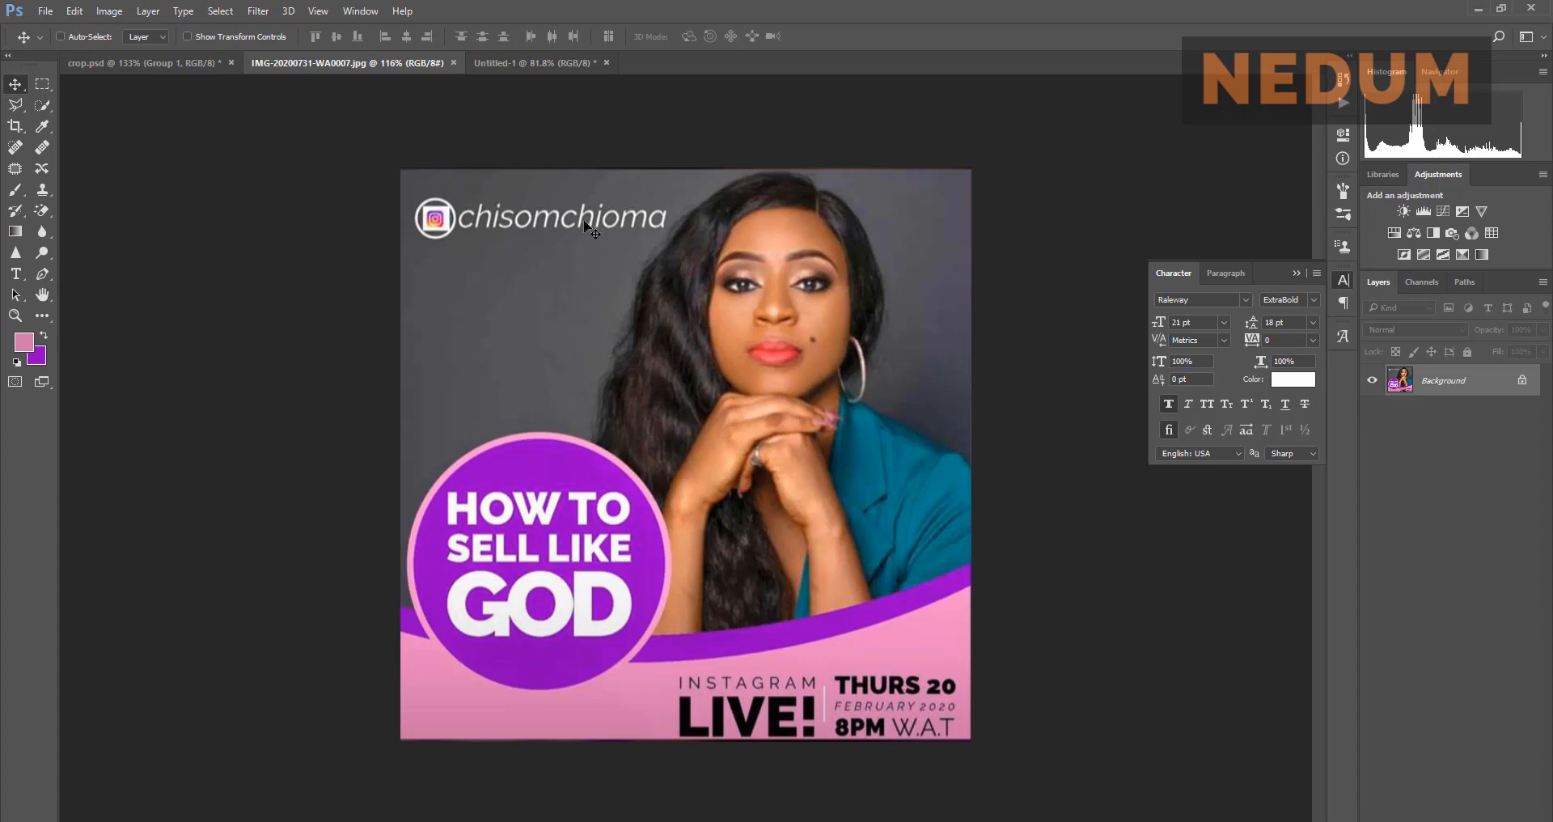
Step: Bring up the Untitled-1 flyer, zoom in, then switch to the web browser
click(492, 65)
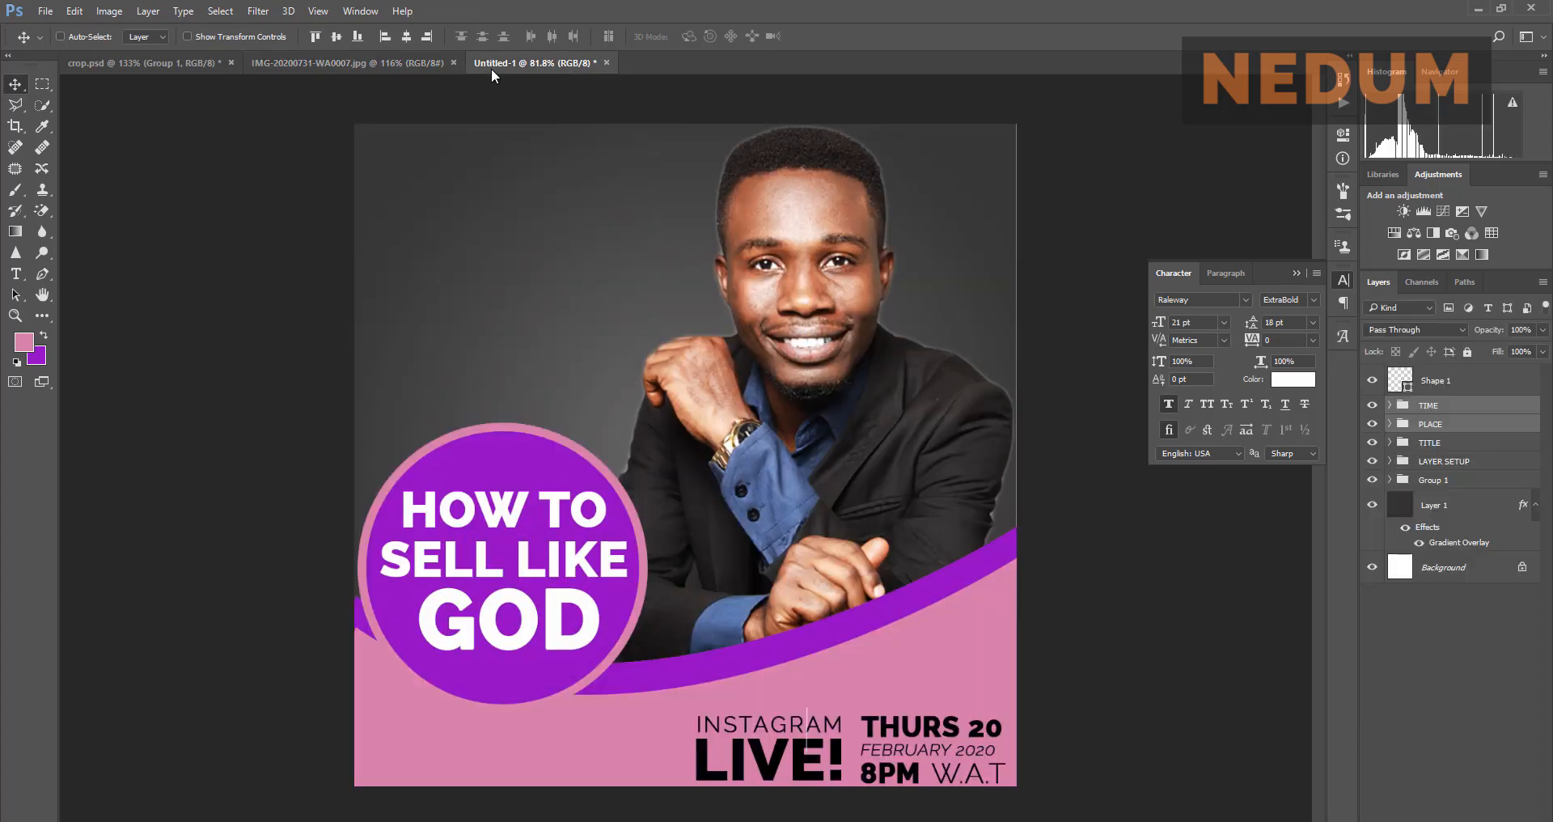
alt+scroll(363, 155, up, 2)
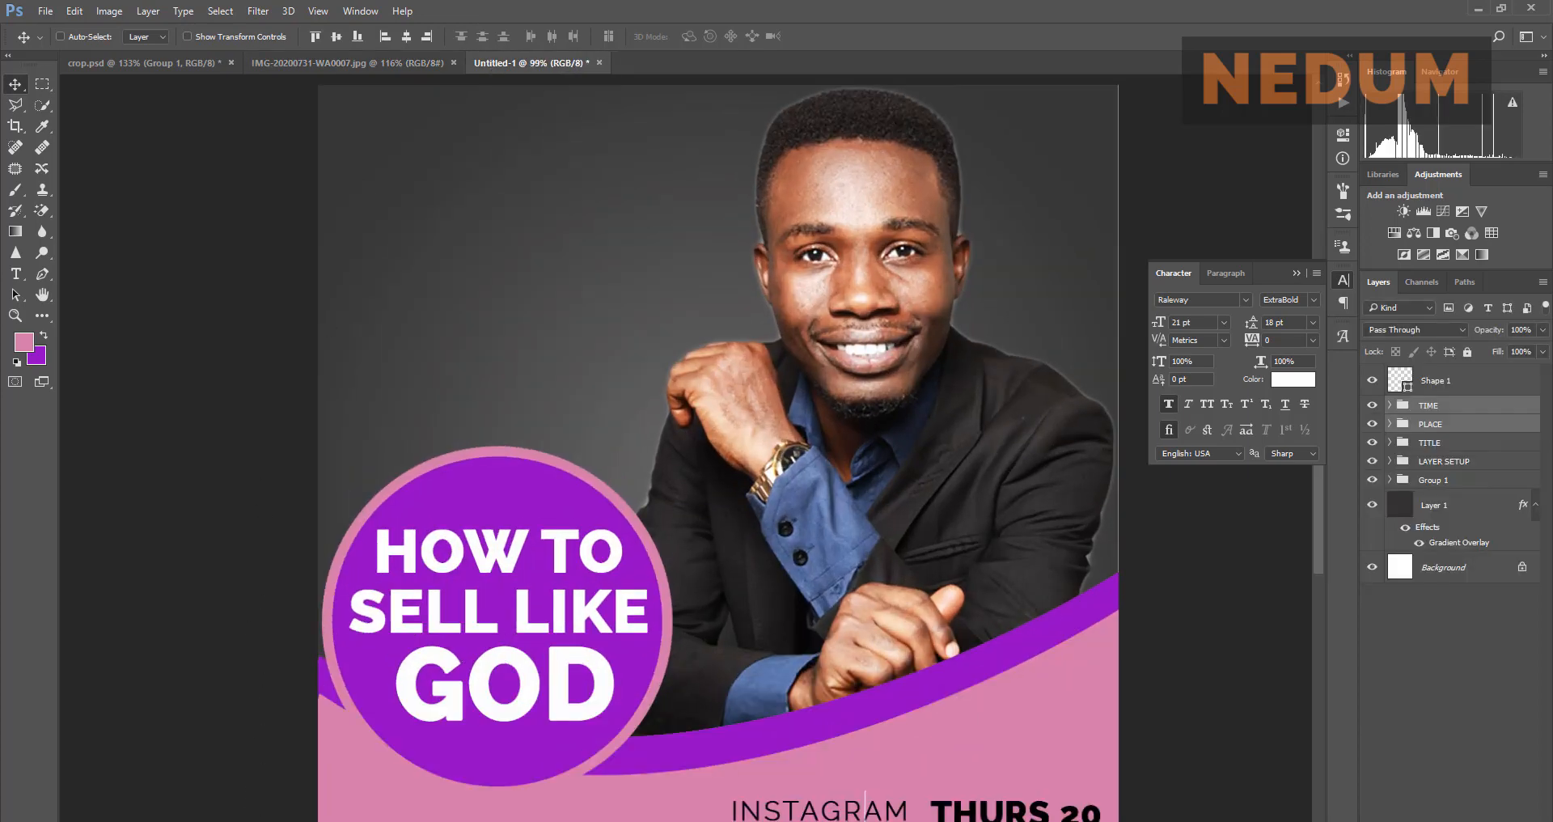
key(alt+Tab)
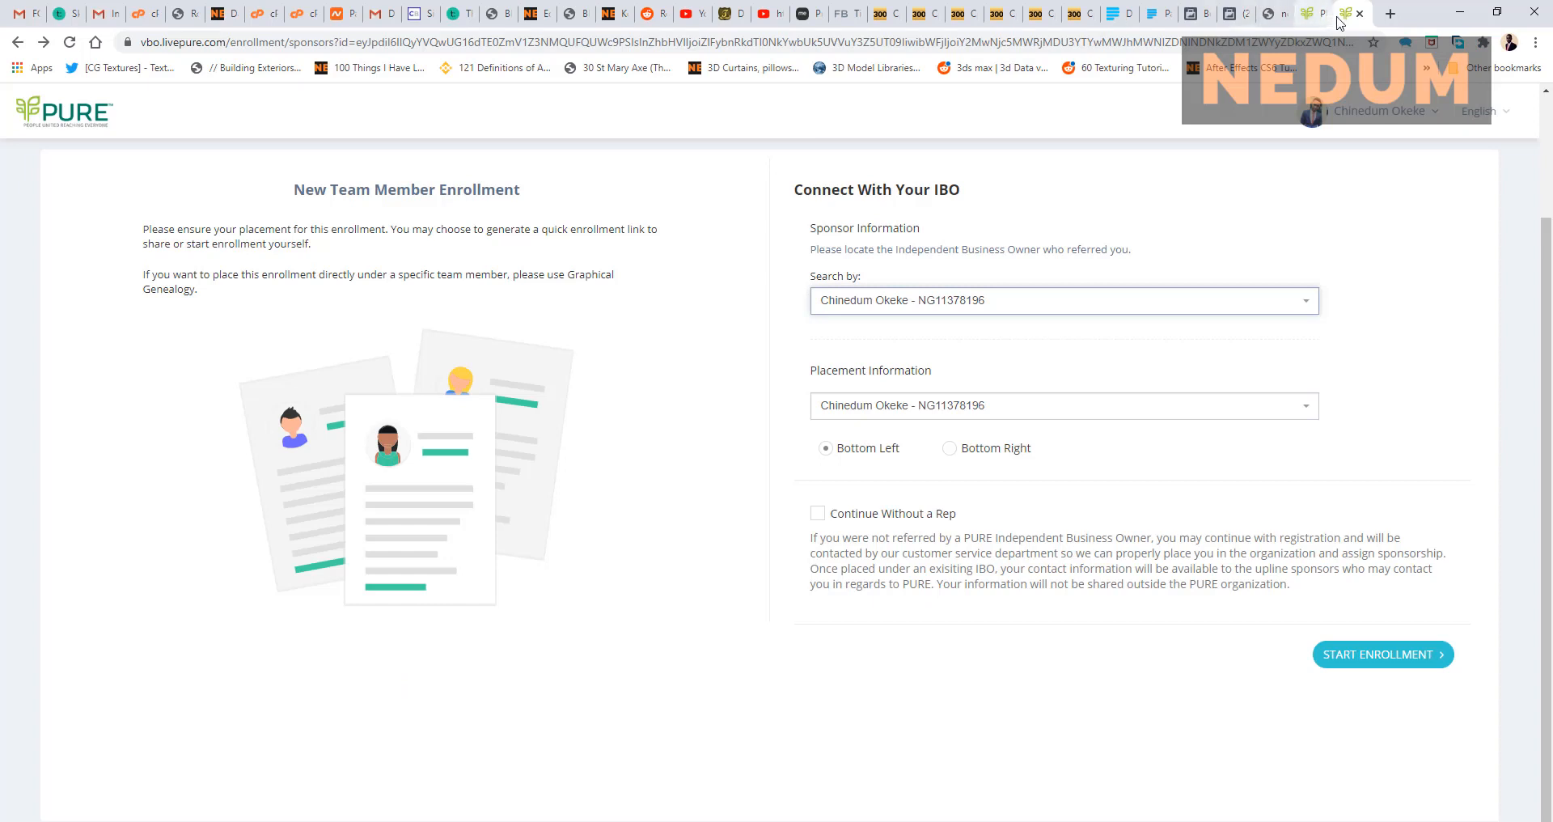
Step: Search Google for 'instagram logo' in a new tab and preview the colourful logo image
click(1390, 14)
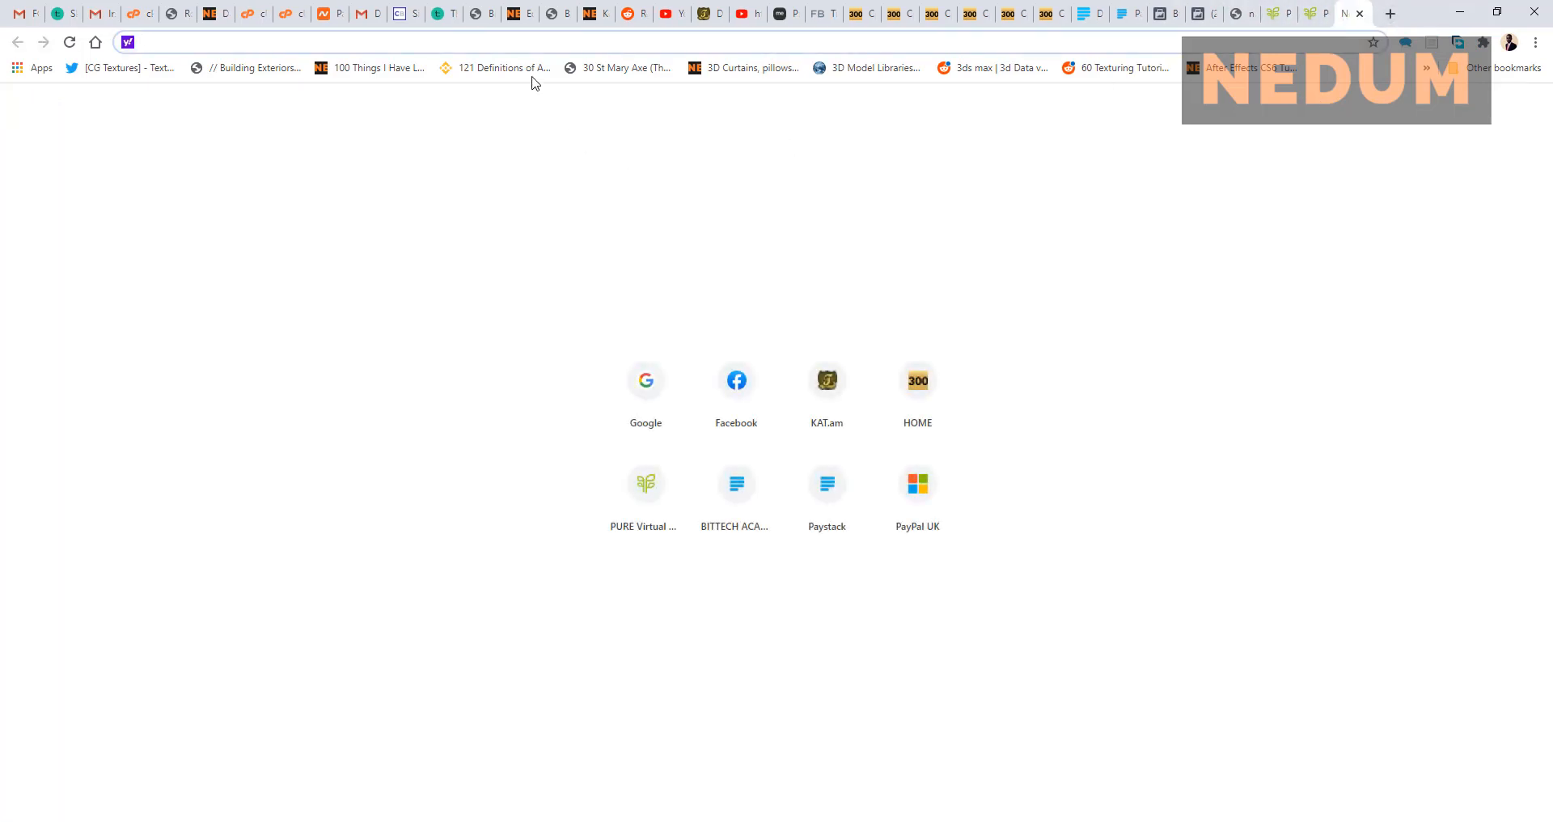
click(643, 385)
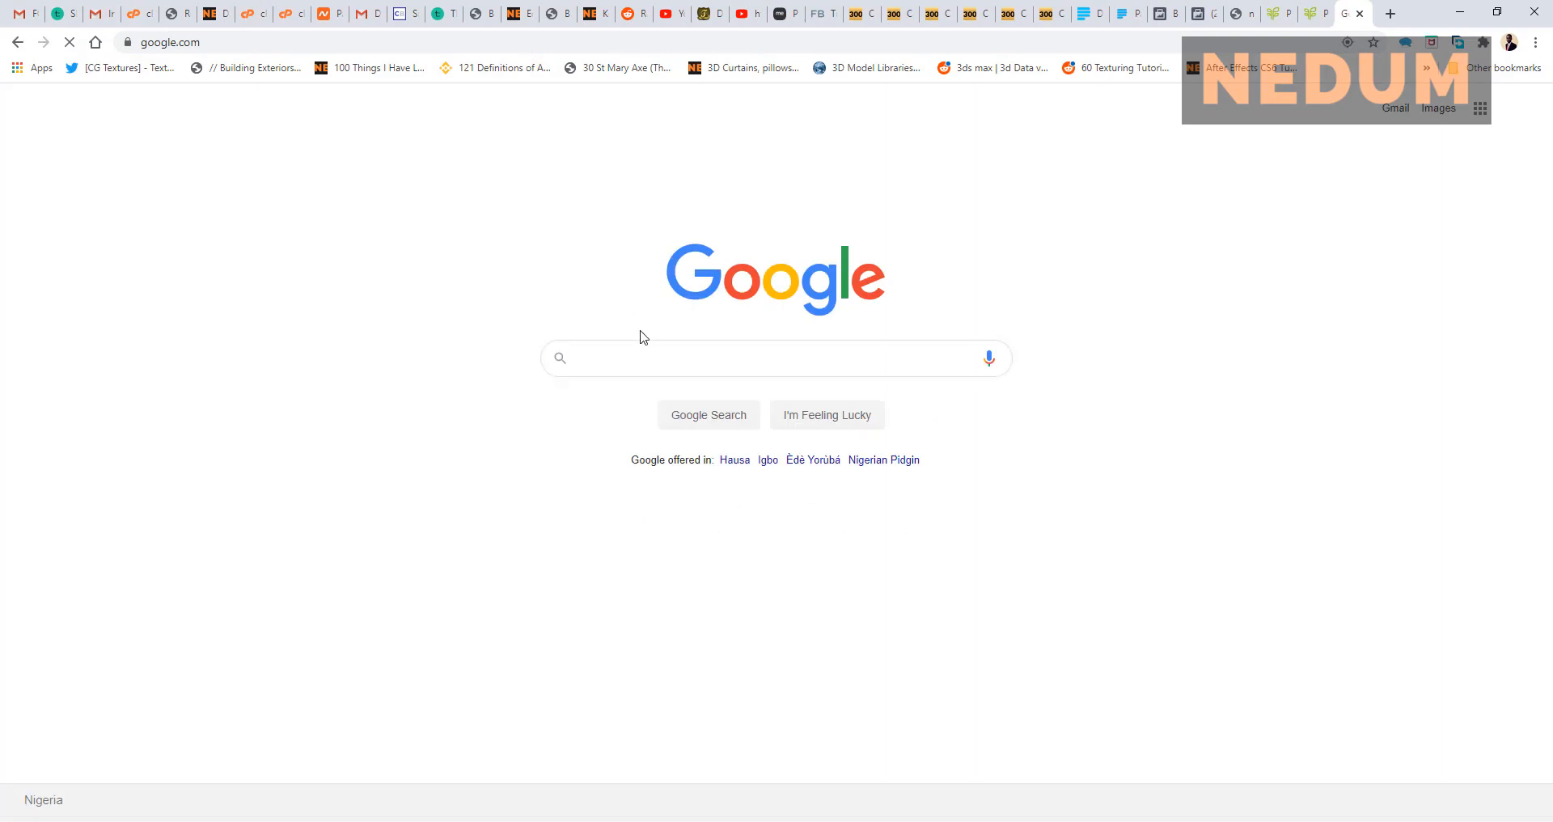
click(655, 353)
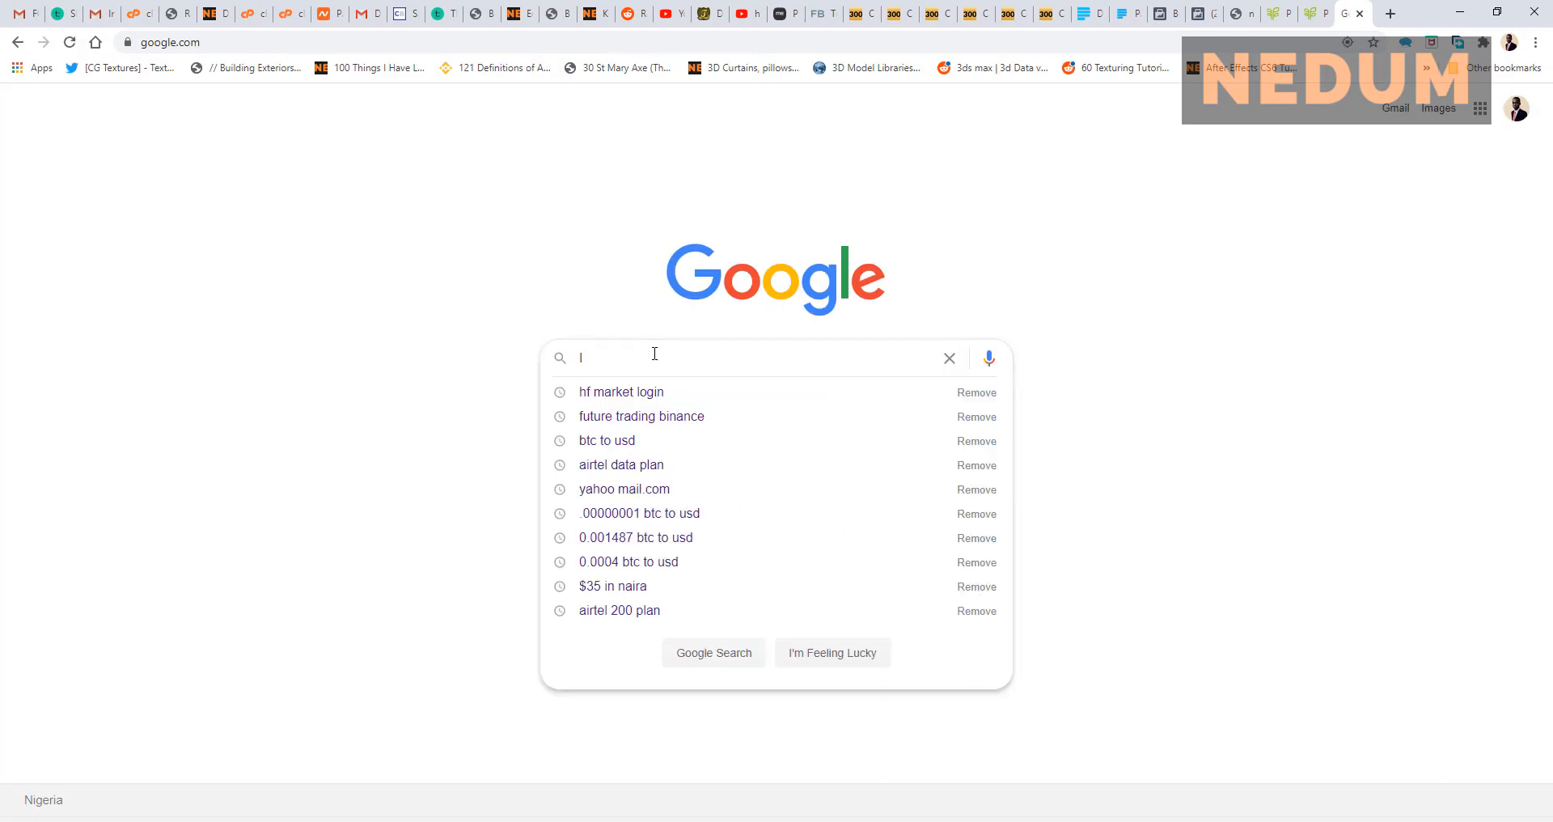
text(INS)
key(BackSpace)
key(BackSpace)
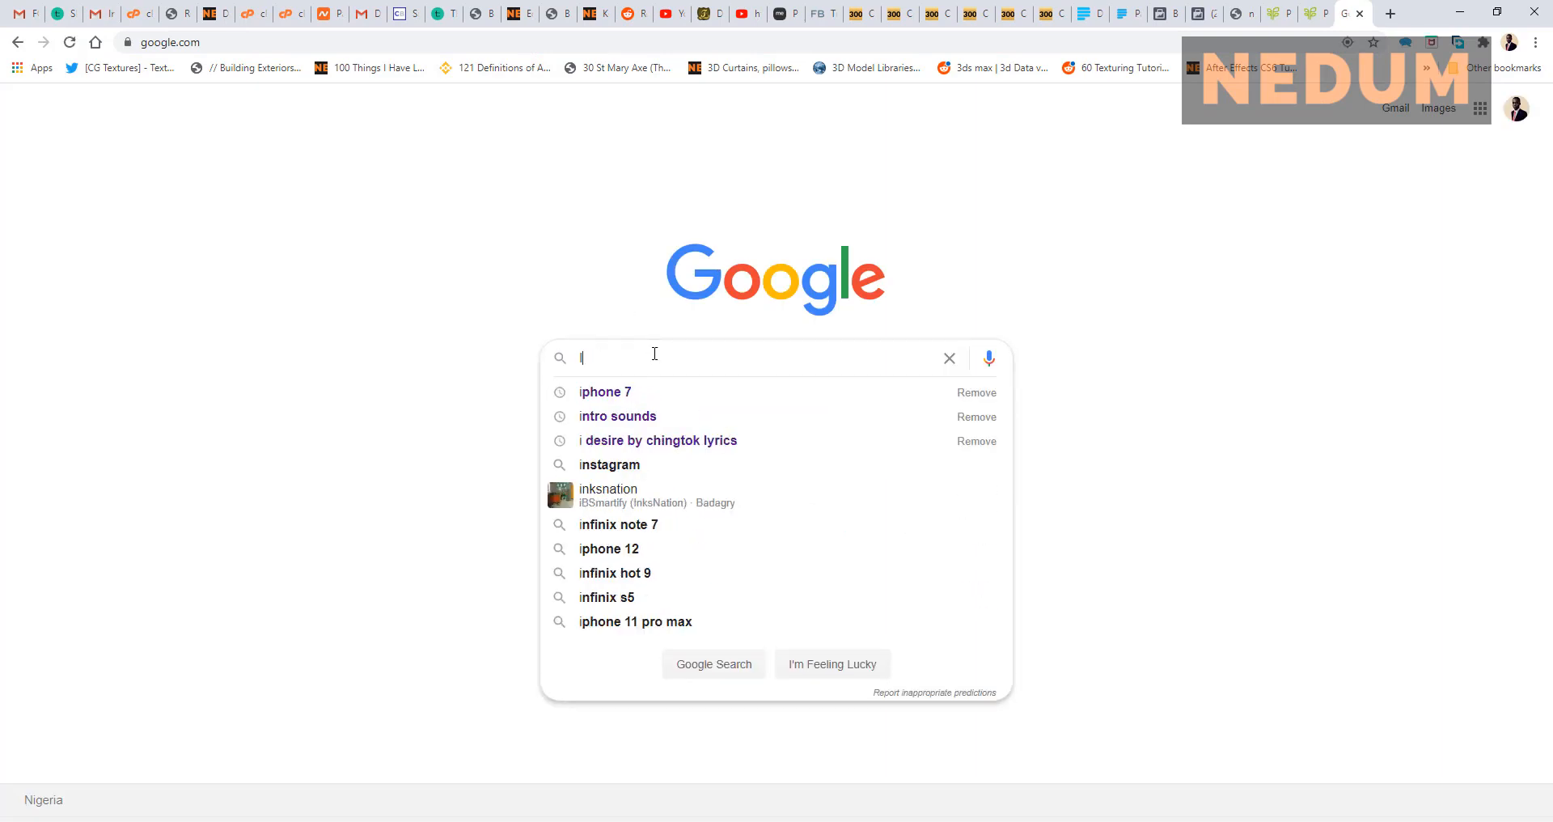
text(nstagram)
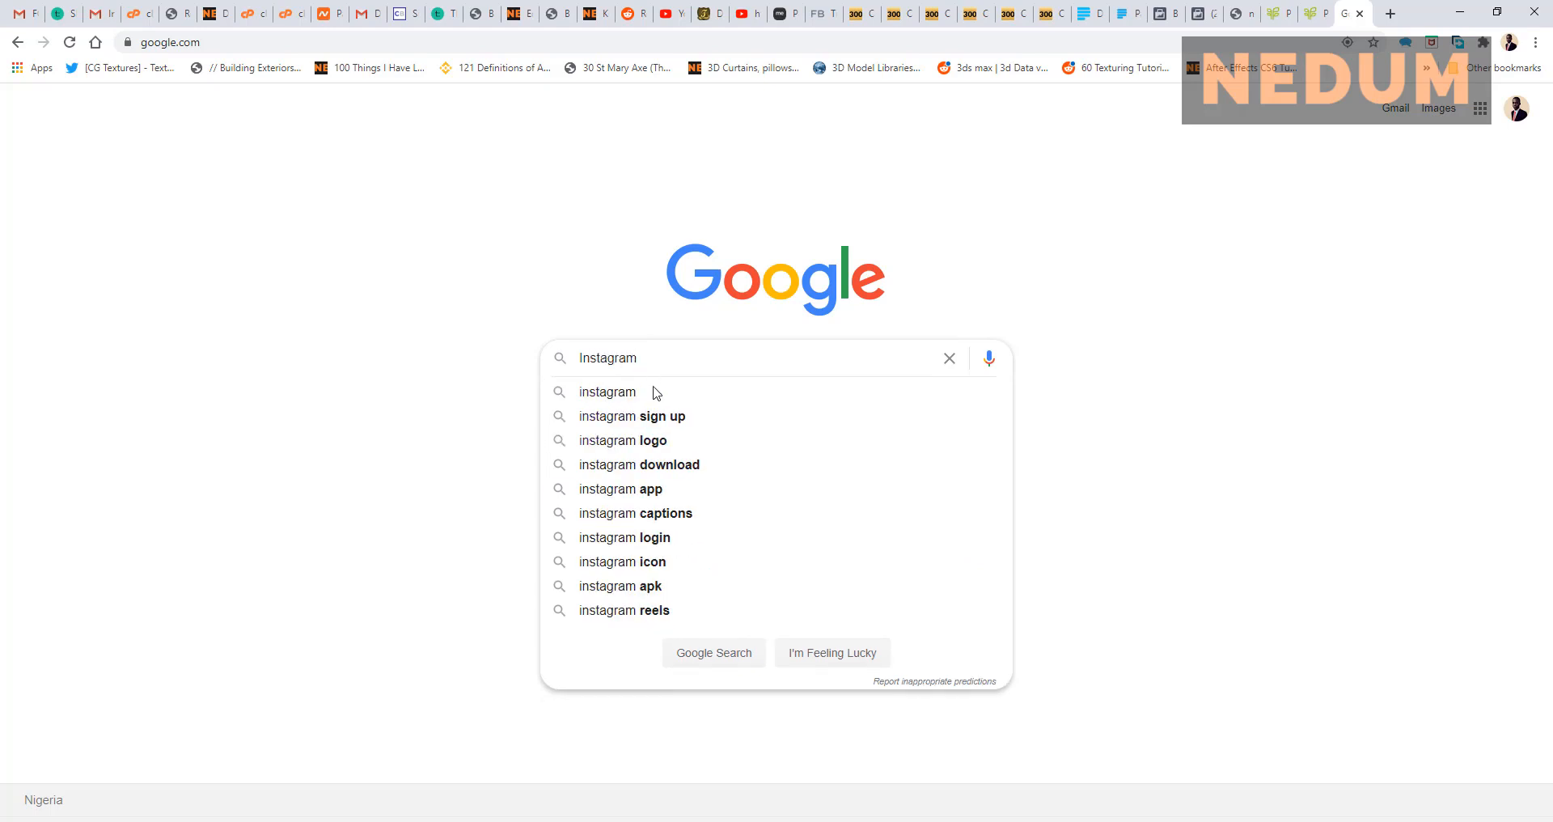
click(657, 442)
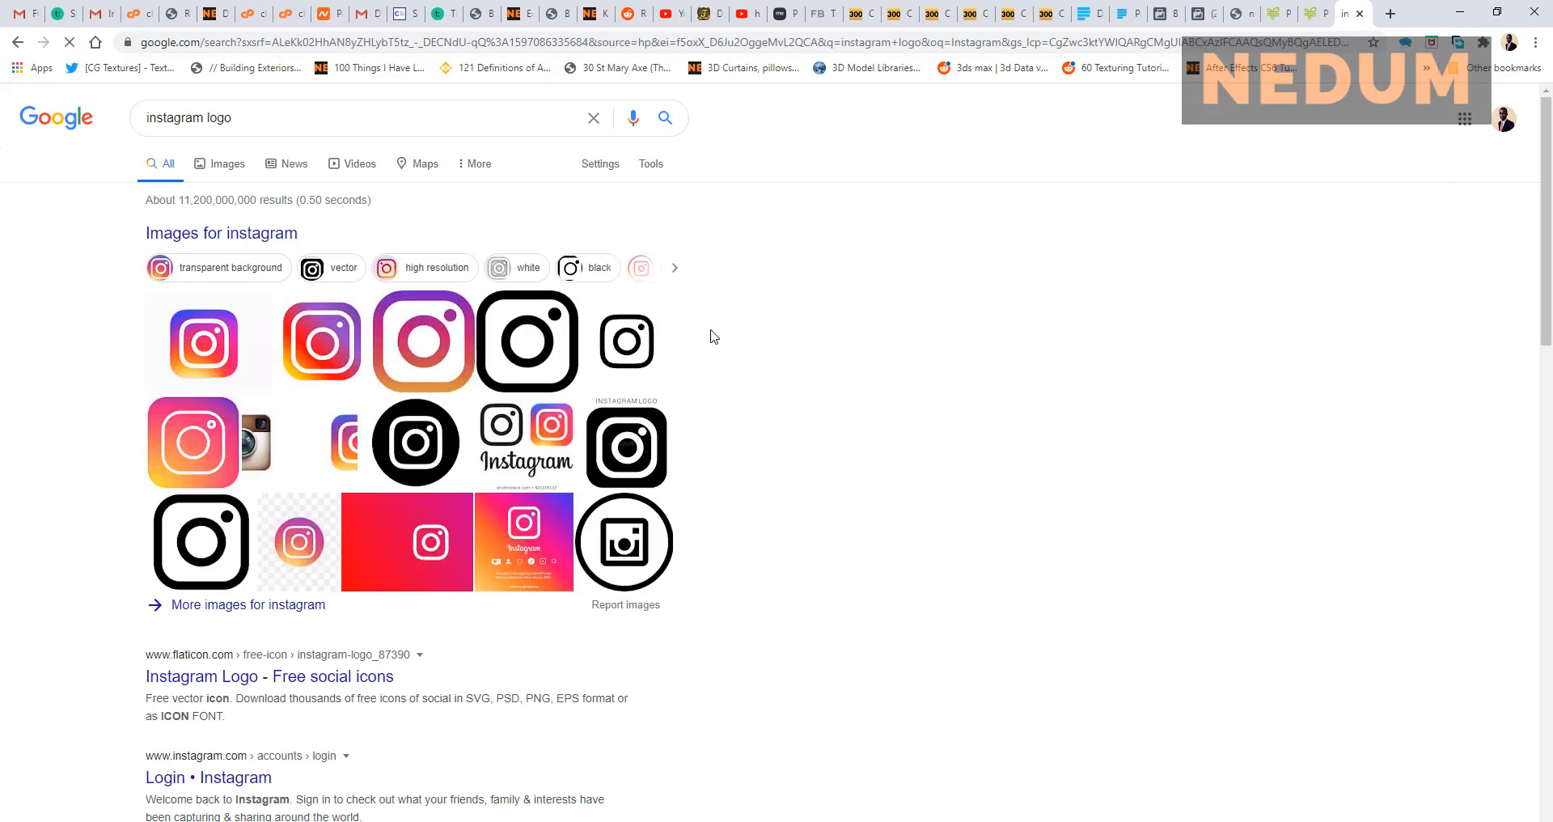
click(209, 344)
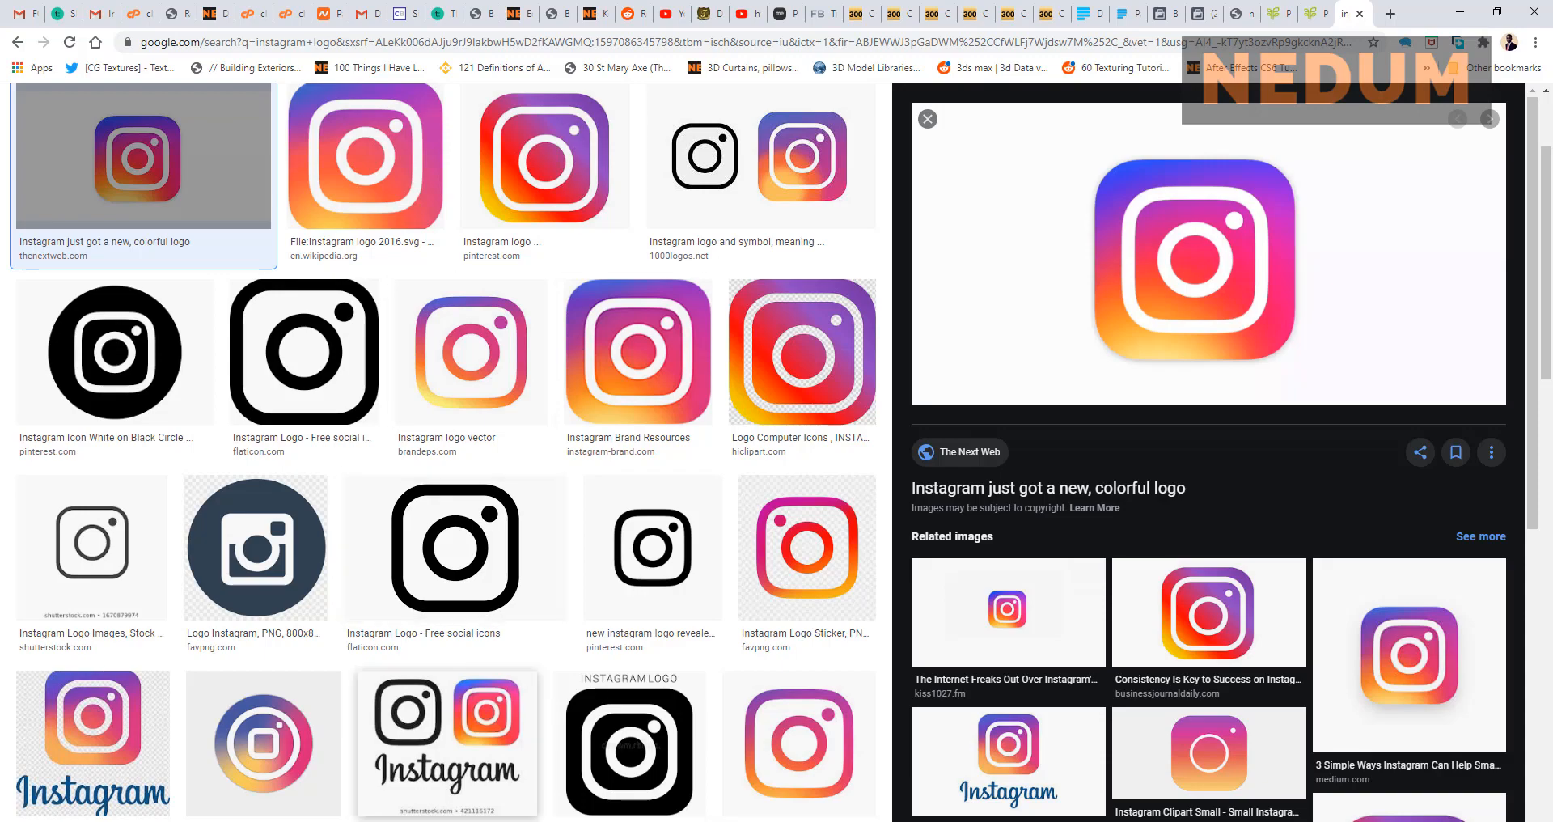
Step: Check the handle on the reference flyer in Photoshop, then return to the logo results
key(alt+Tab)
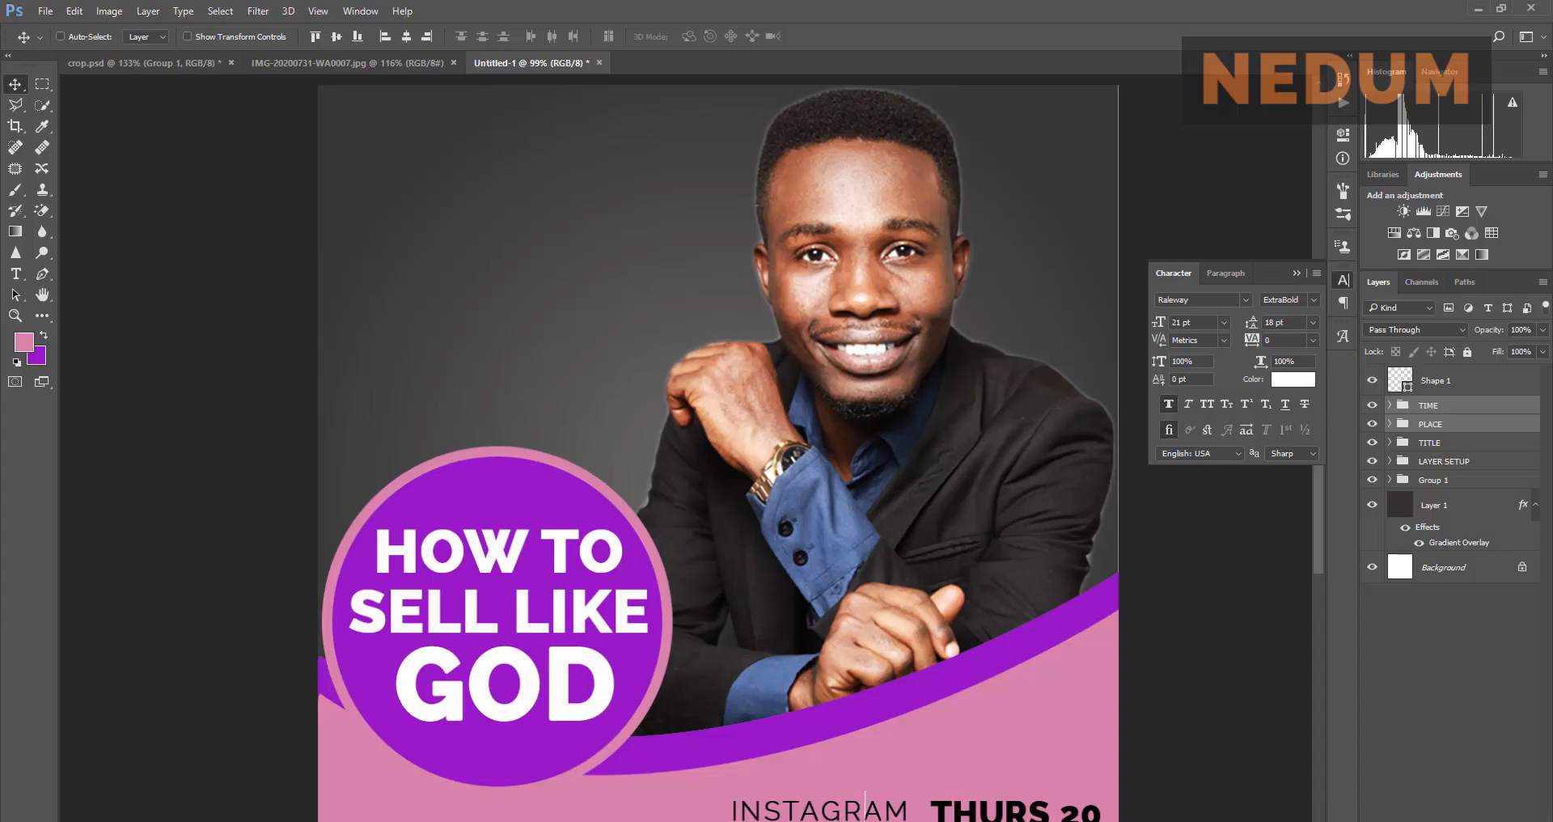
click(267, 61)
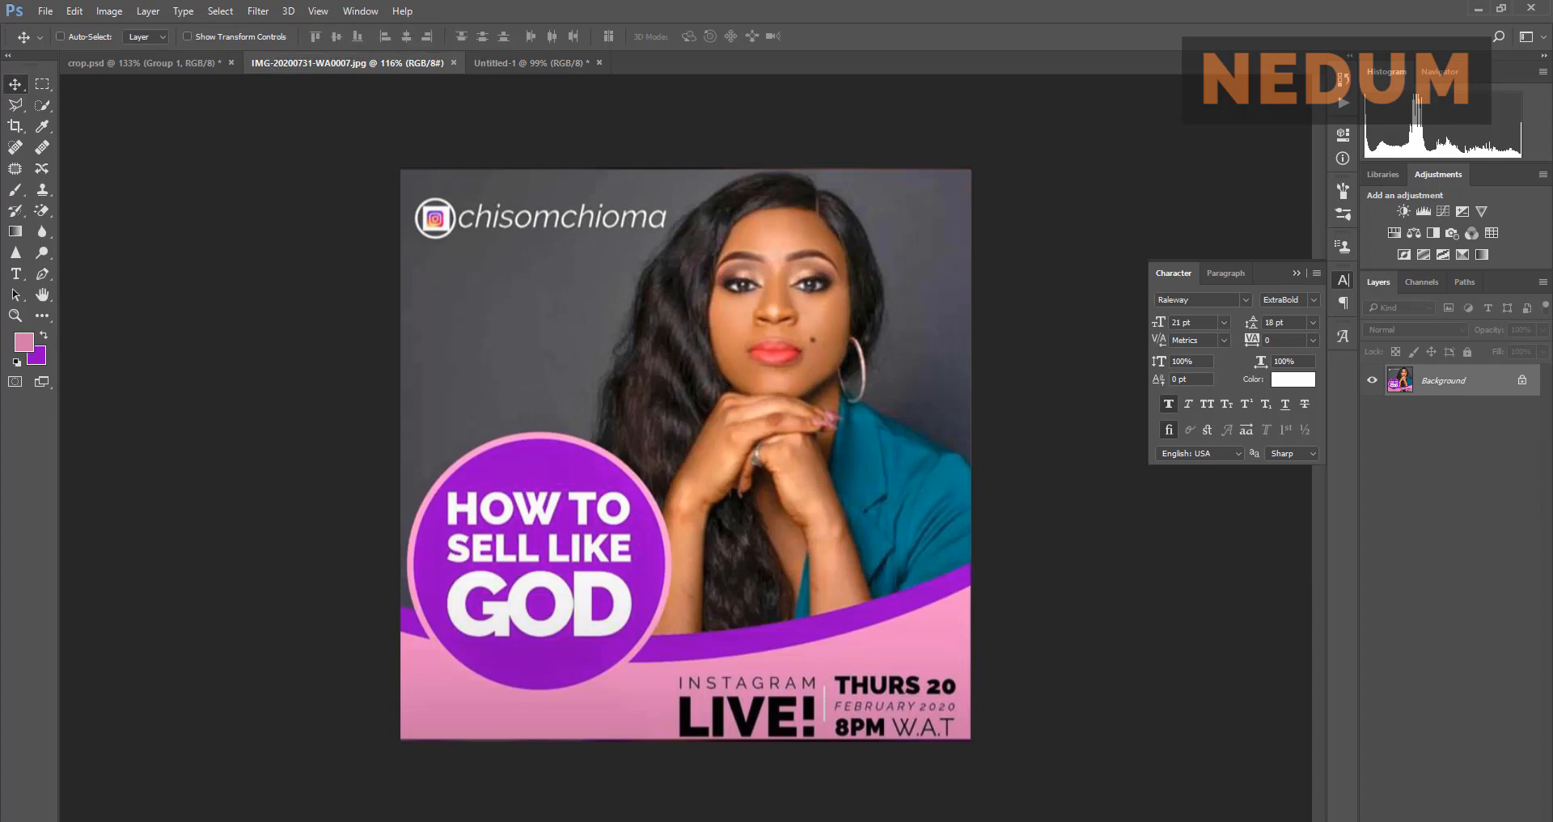
key(alt+Tab)
Step: Download the colourful logo as instagram-logo.png into Pictures\Screenshots with Free Download Manager
right_click(1200, 275)
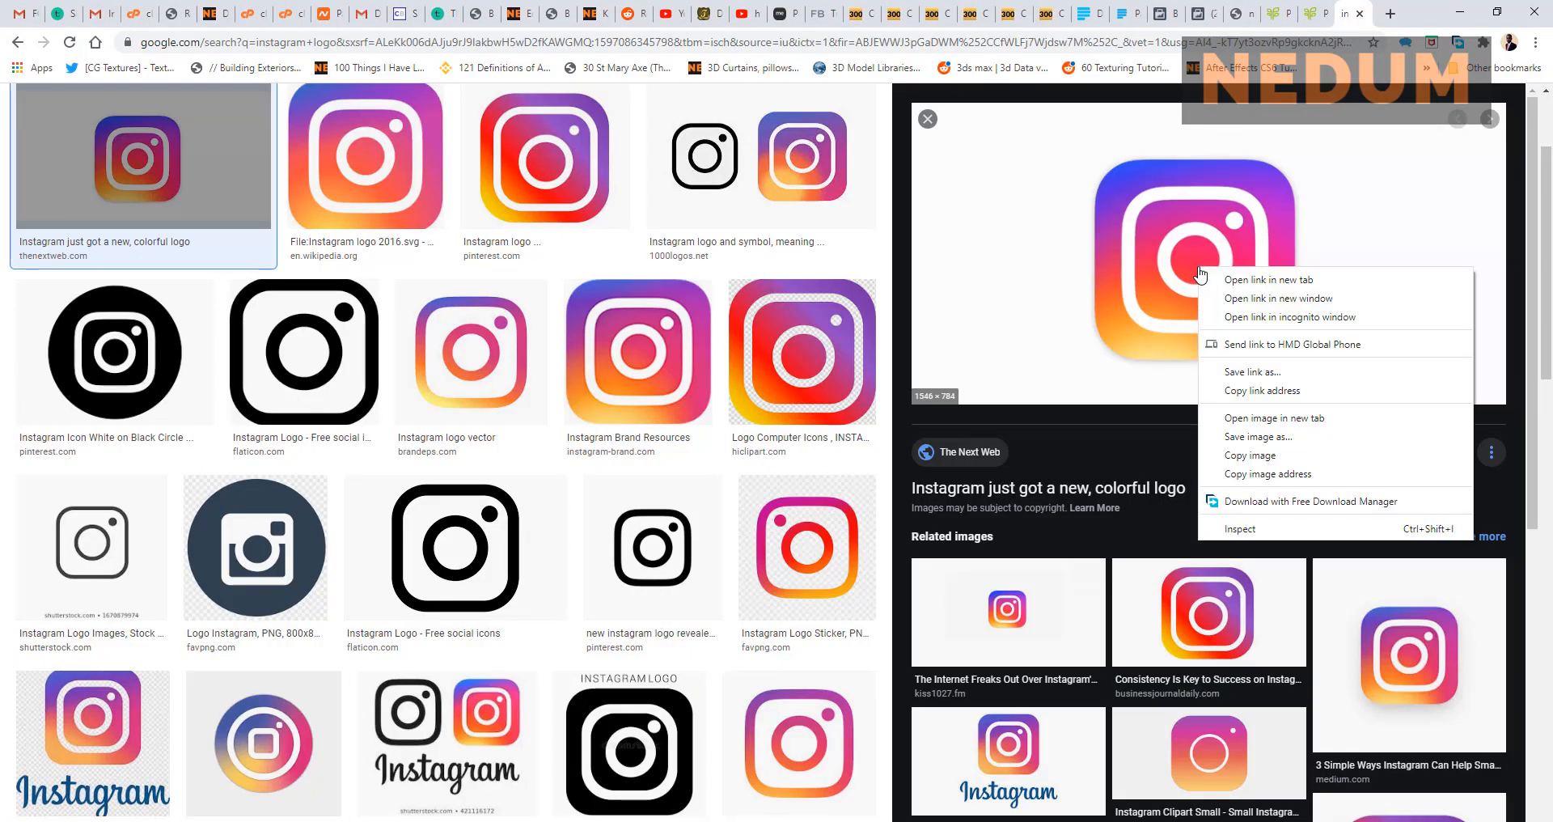
click(1214, 441)
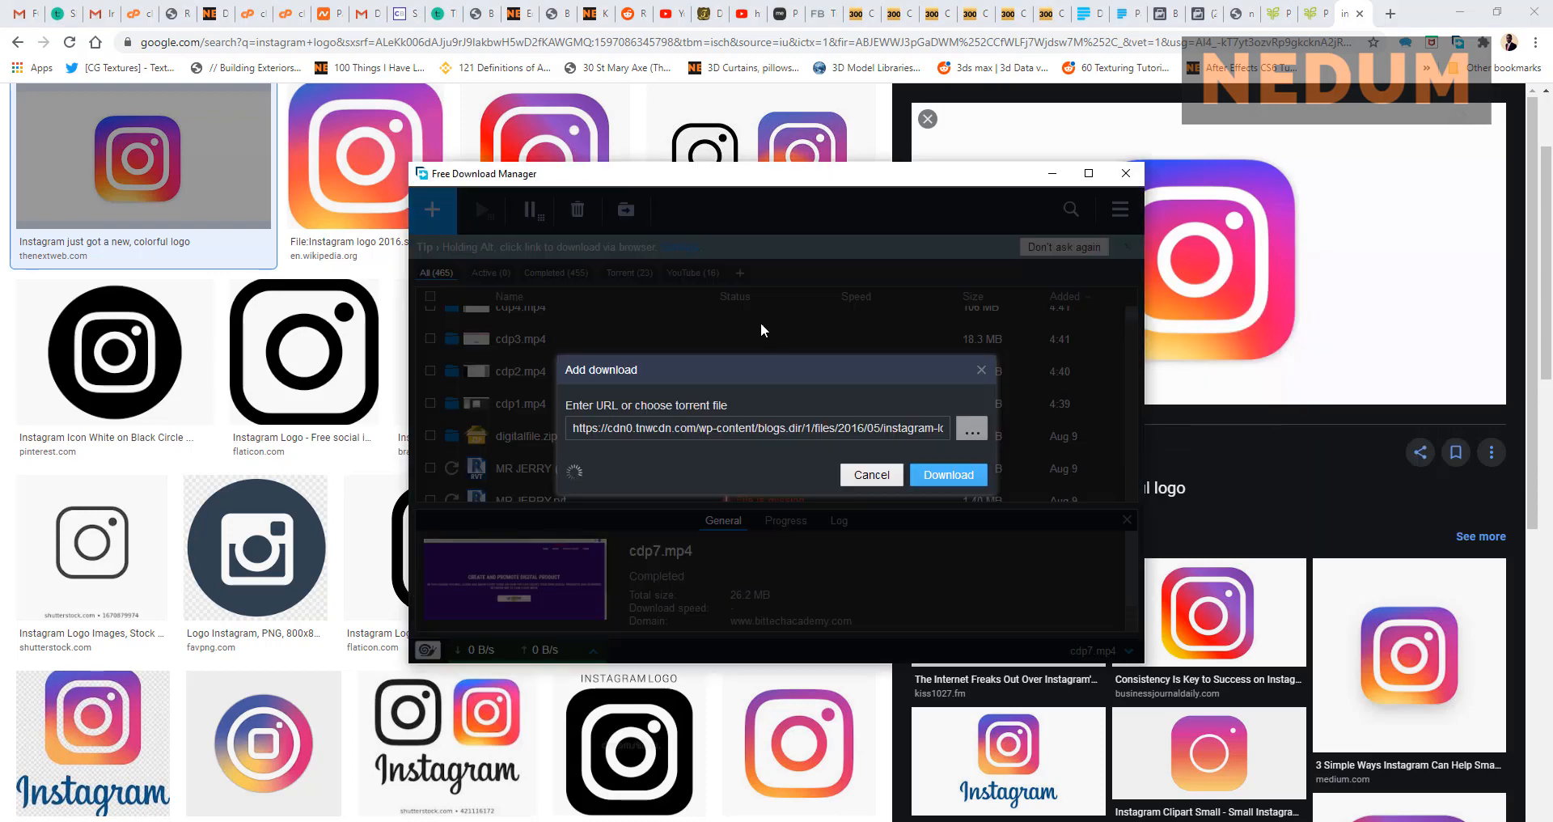
click(969, 388)
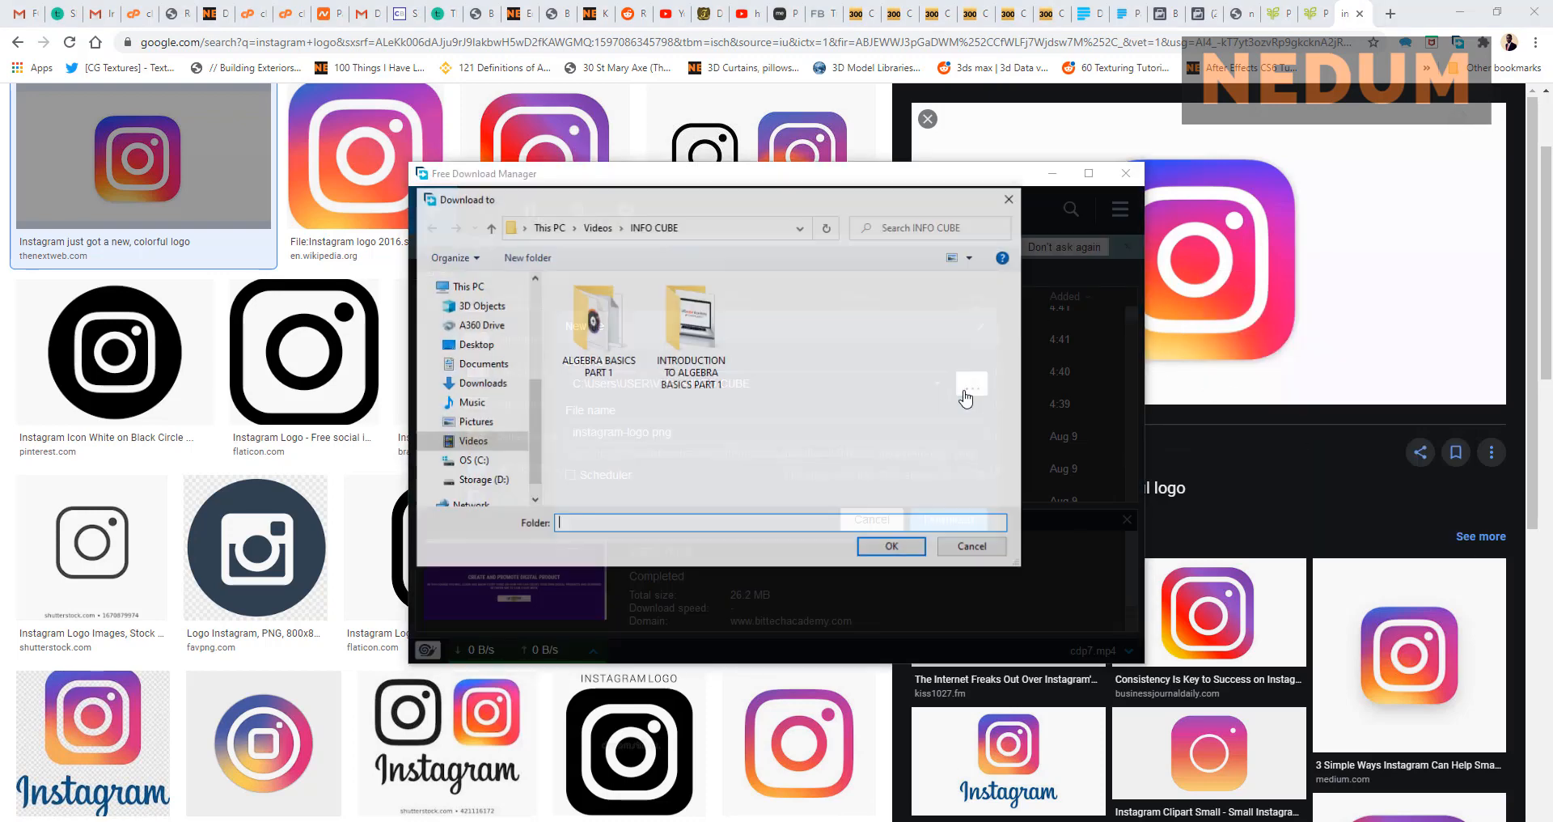
click(475, 422)
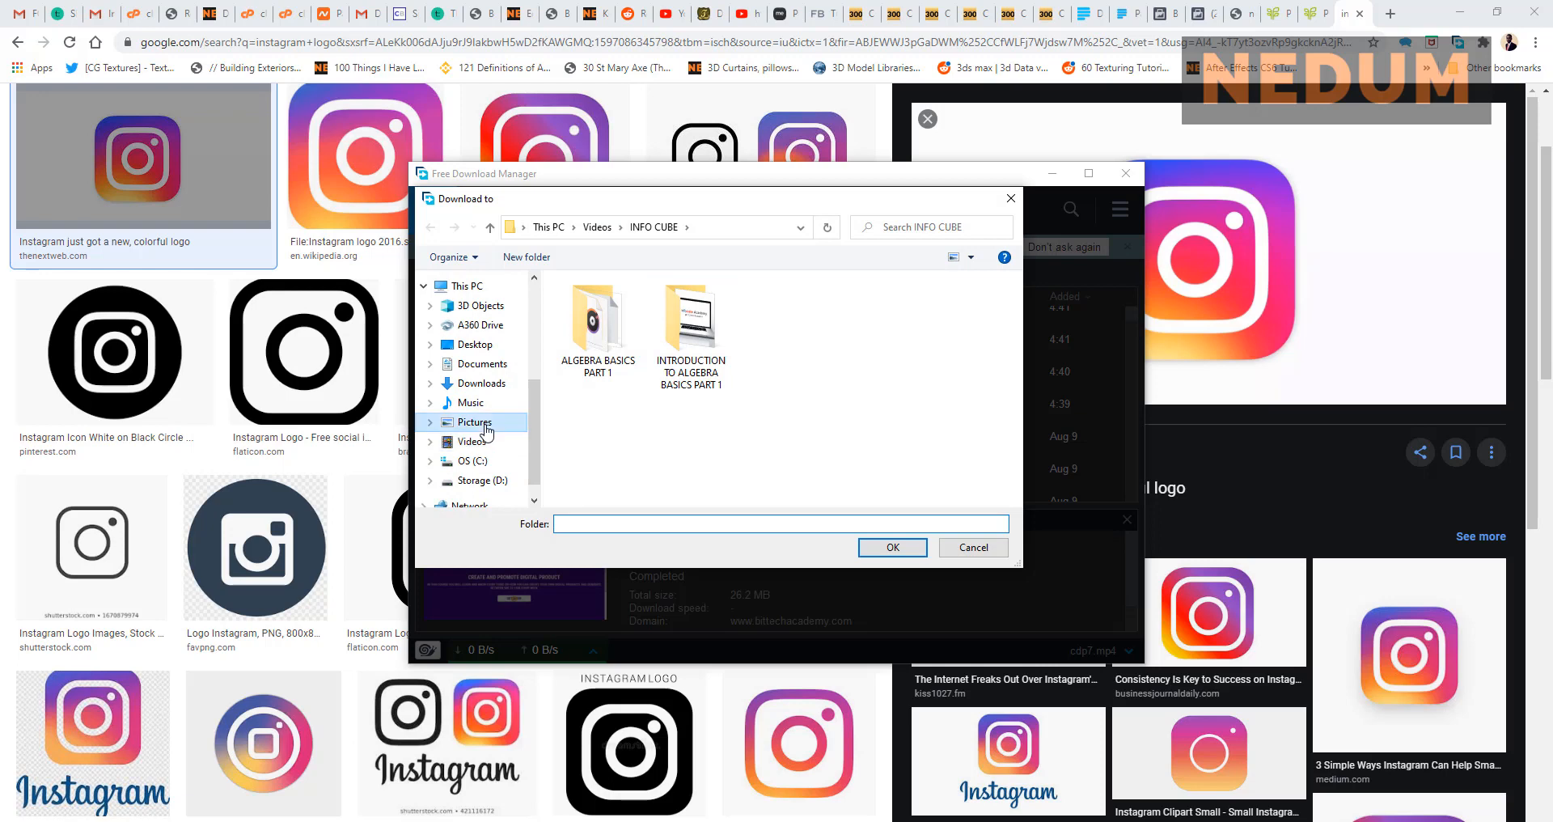
double_click(611, 441)
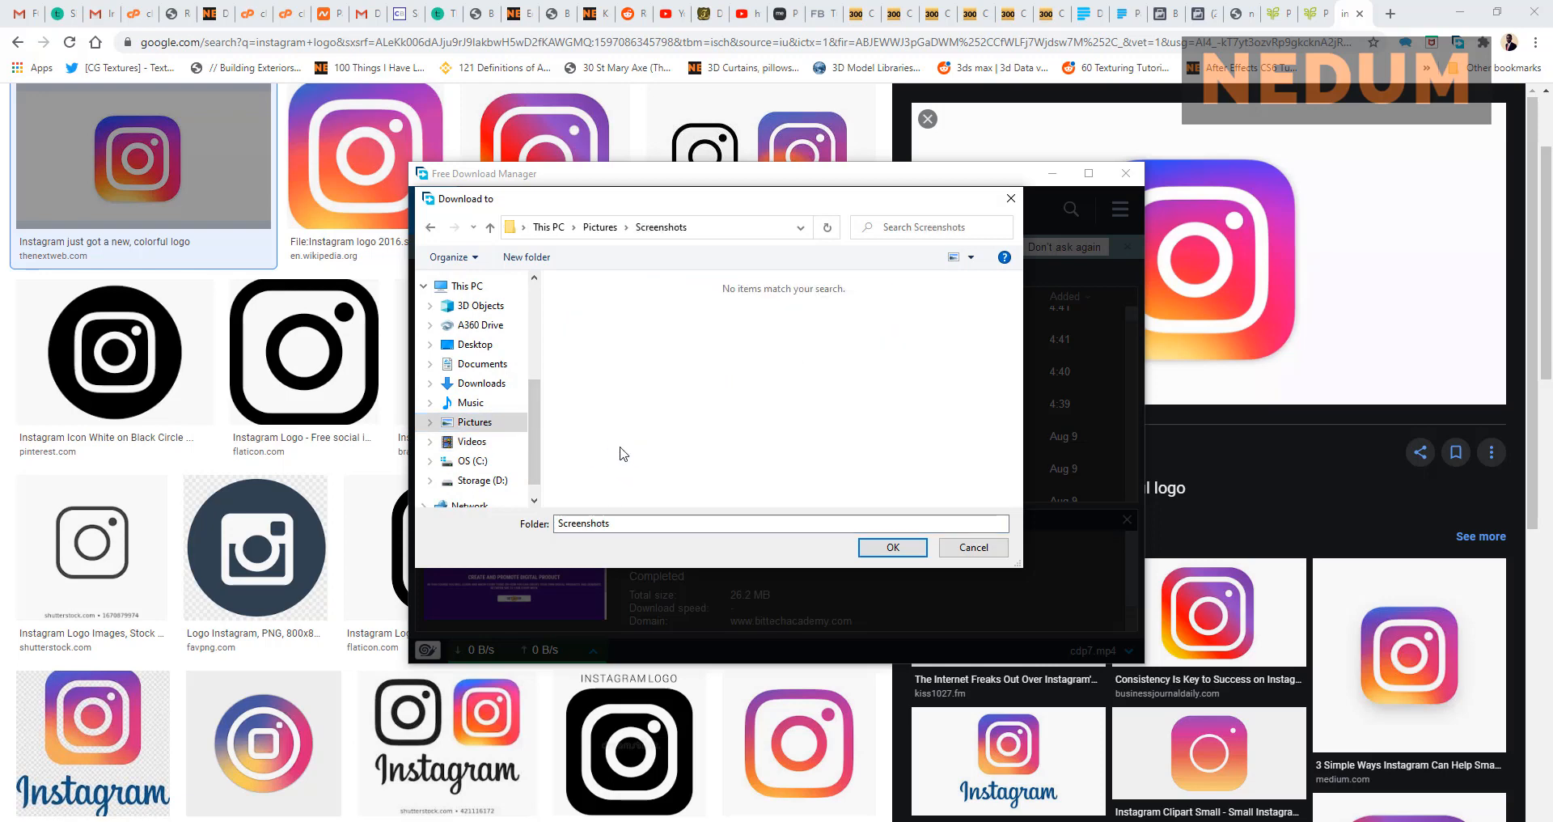
click(878, 548)
click(951, 519)
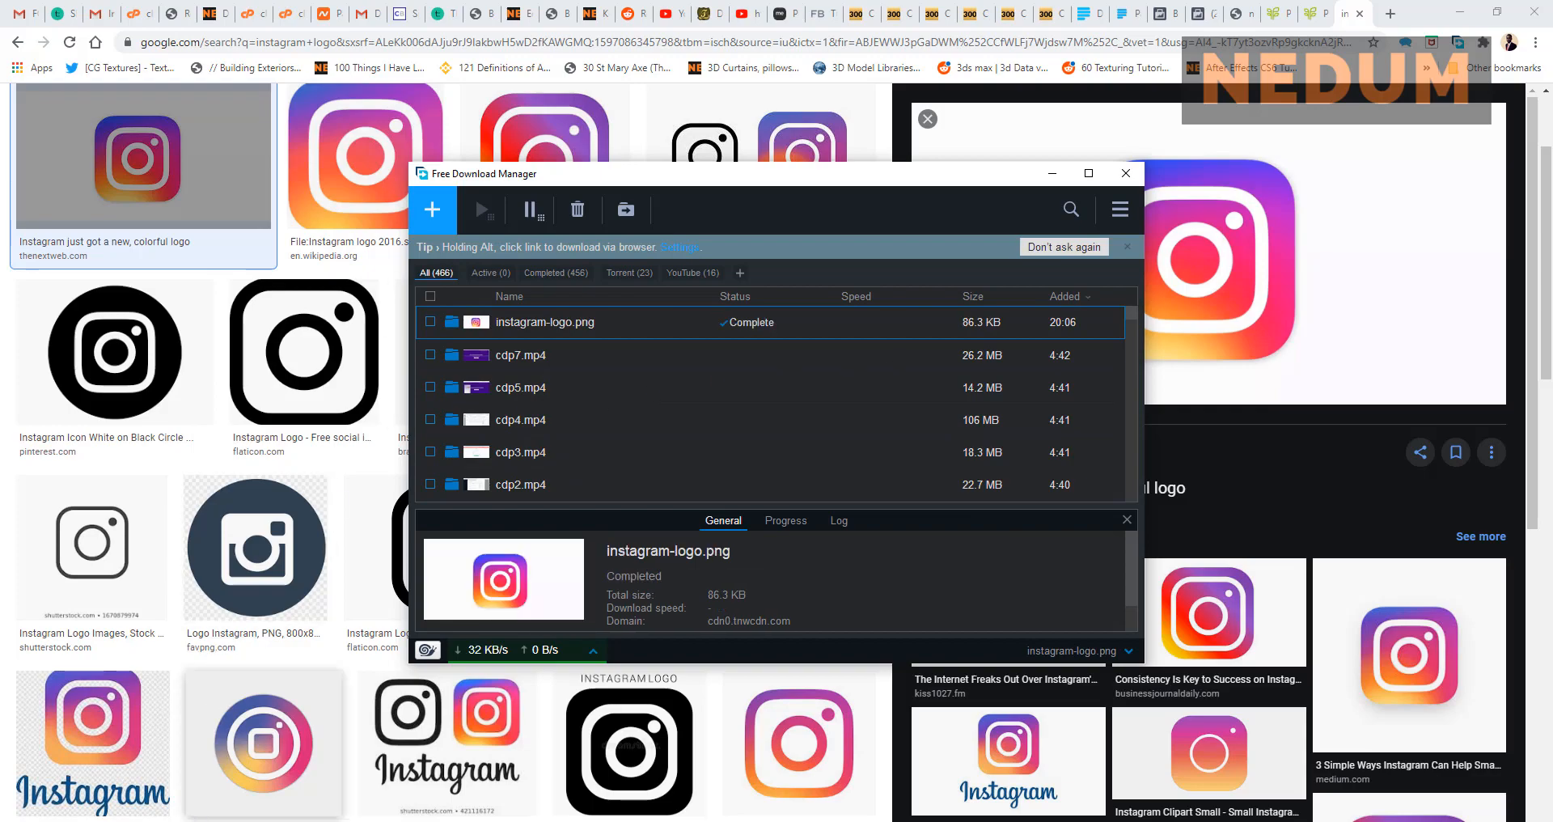
click(227, 821)
Step: Open instagram-logo.png from the Screenshots folder in Adobe Photoshop CC 2017
click(306, 209)
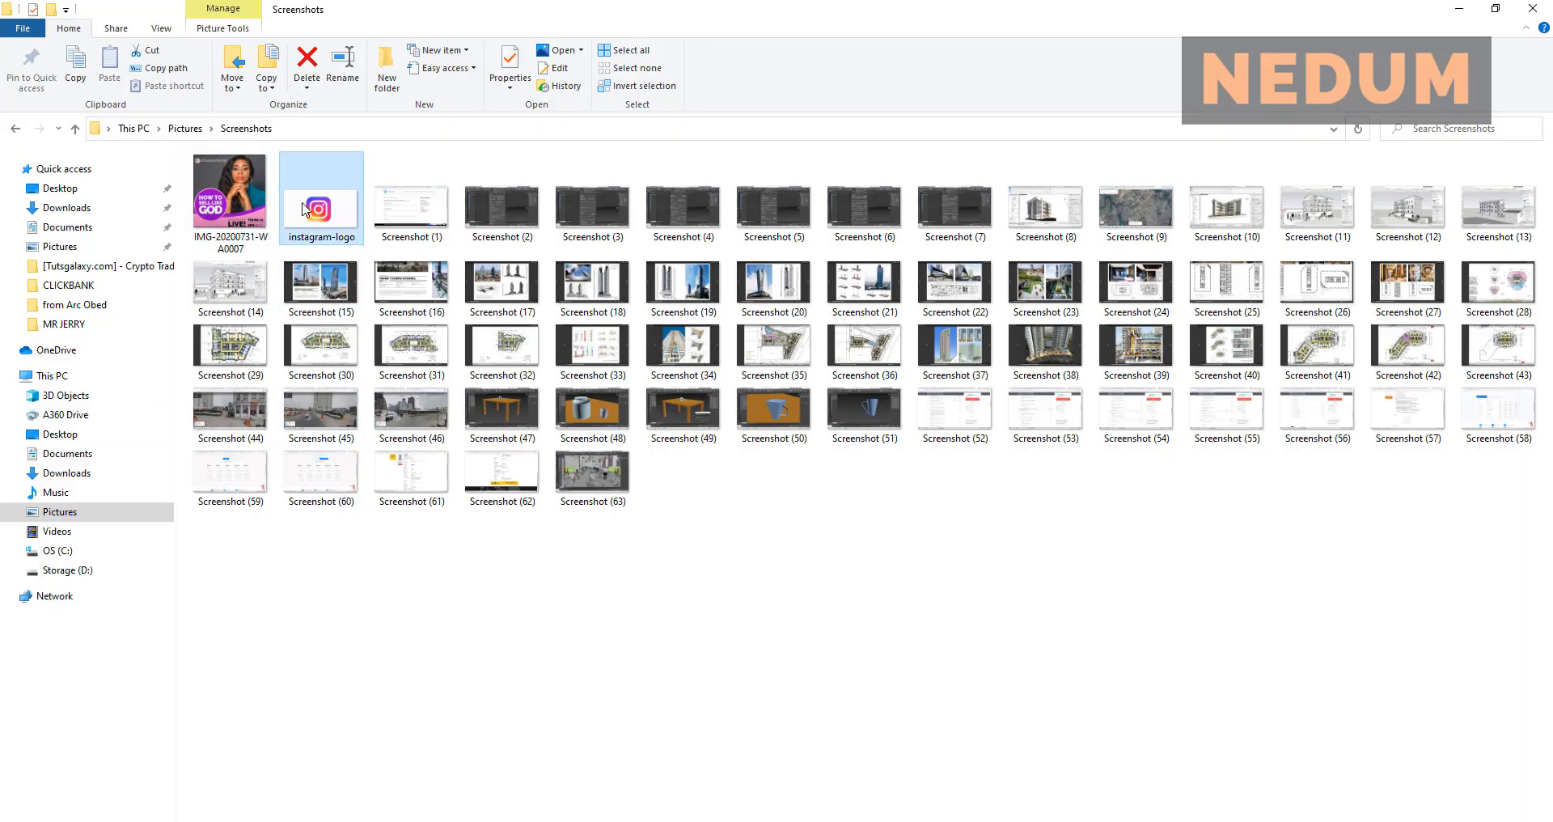
right_click(306, 208)
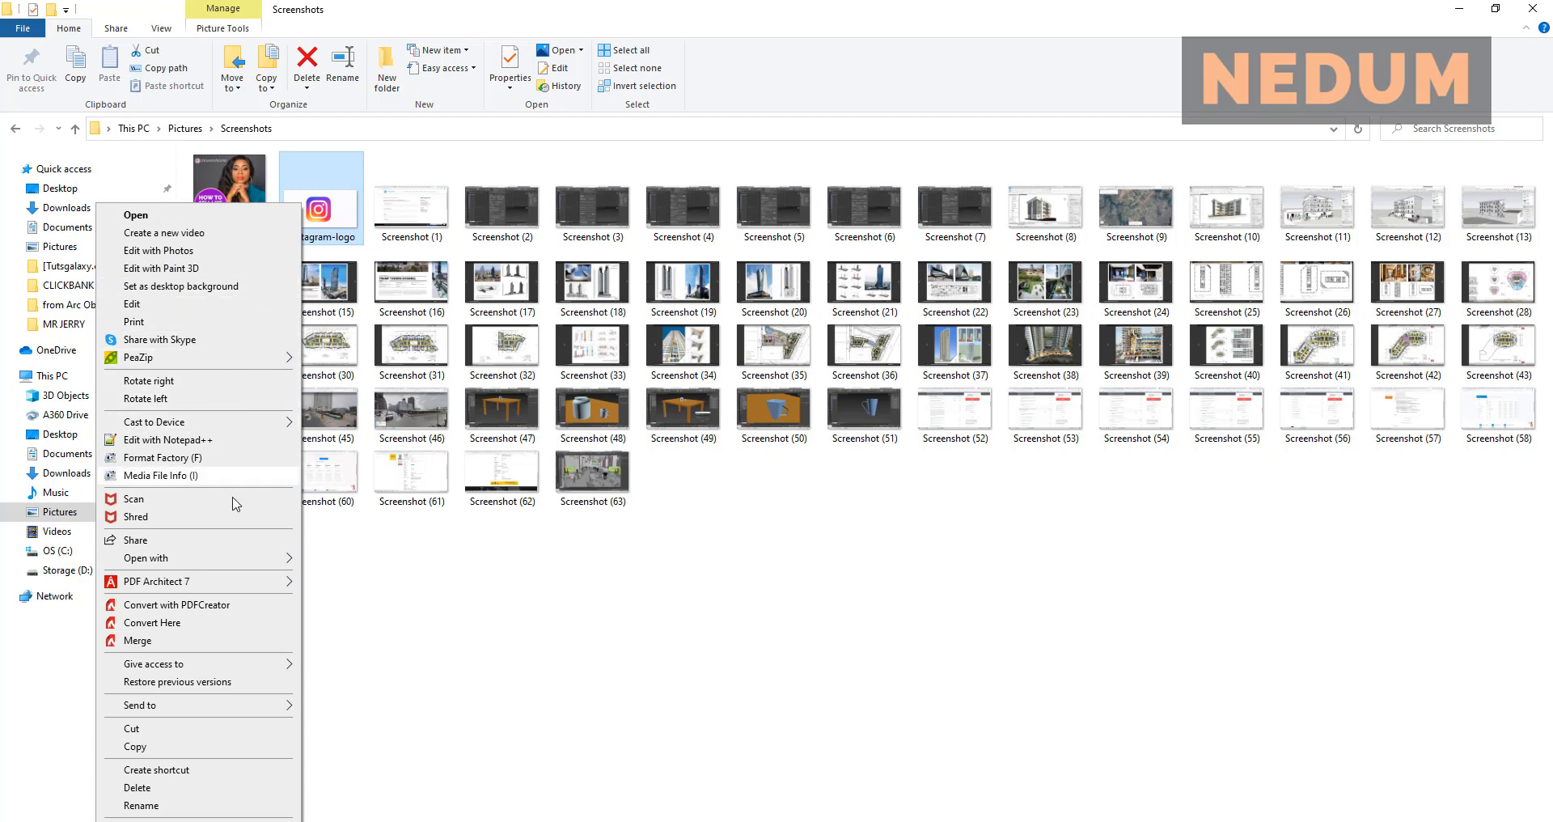
mouse_move(261, 560)
click(381, 578)
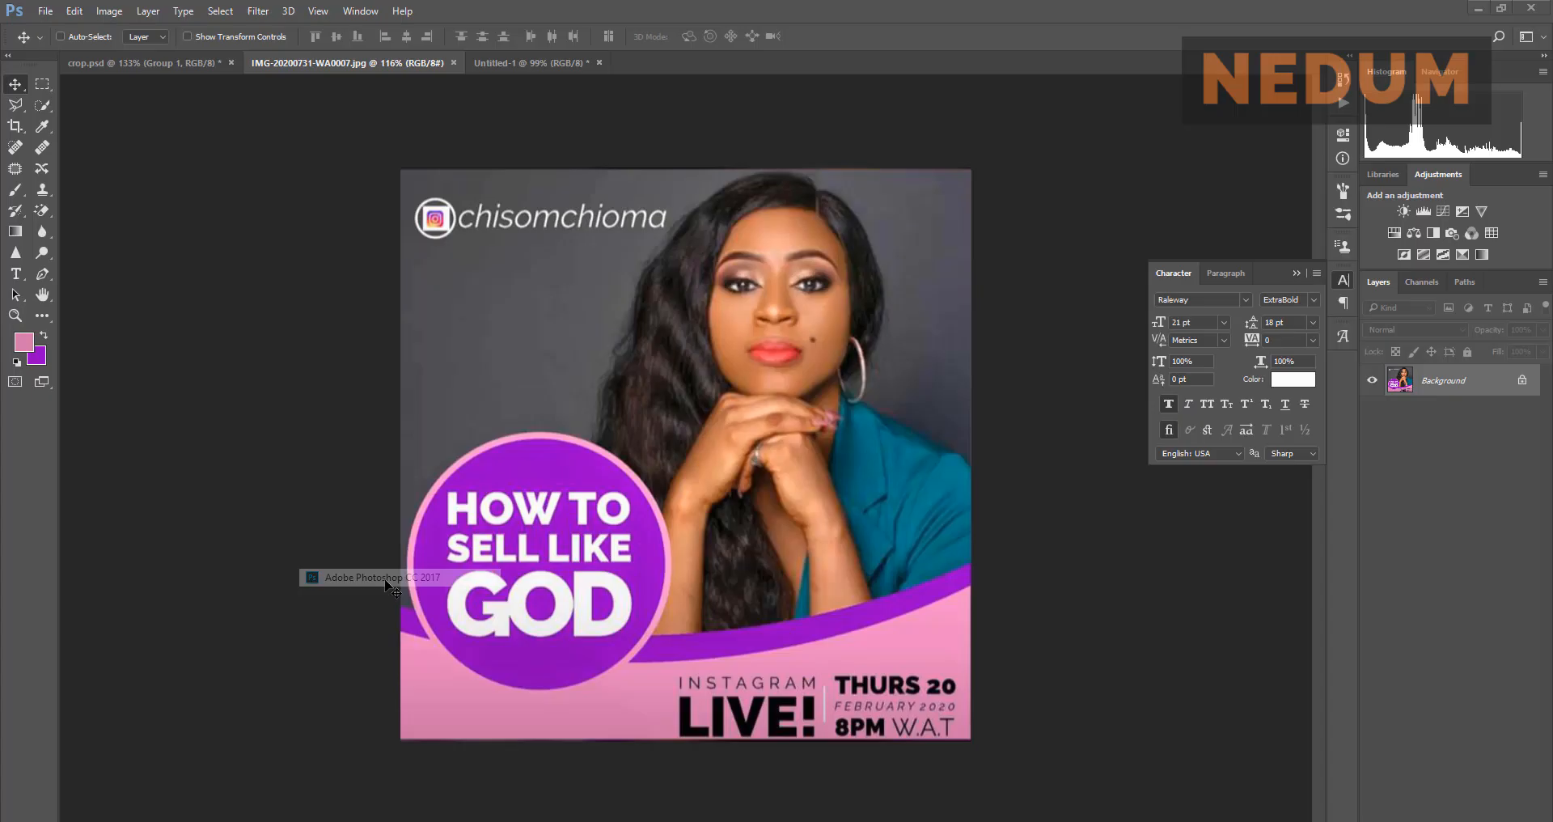
Step: Try a quick selection around the logo, dismissing the Indexed Color warning
click(42, 105)
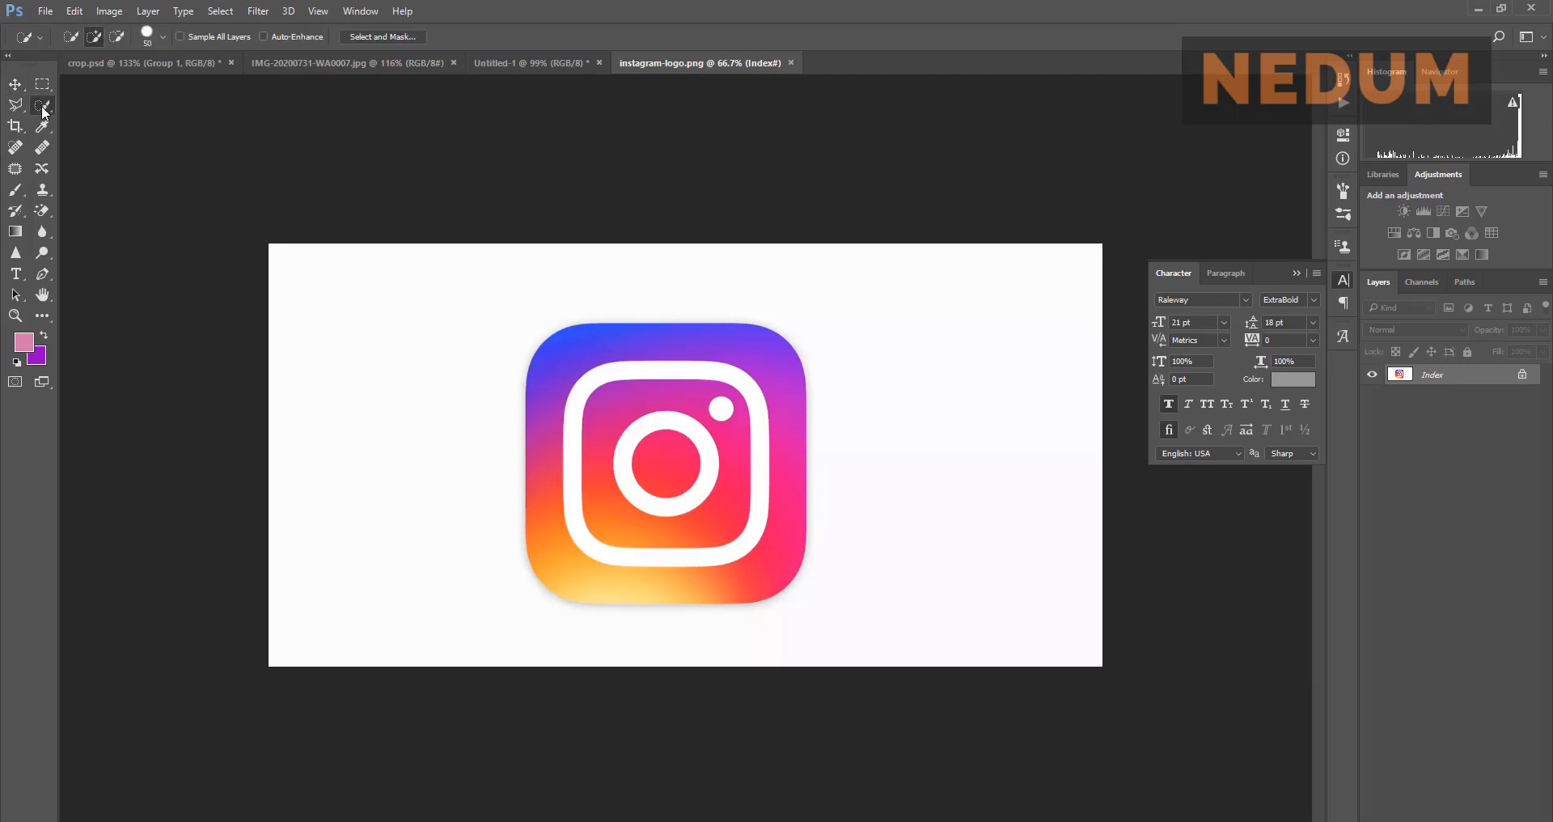
click(686, 461)
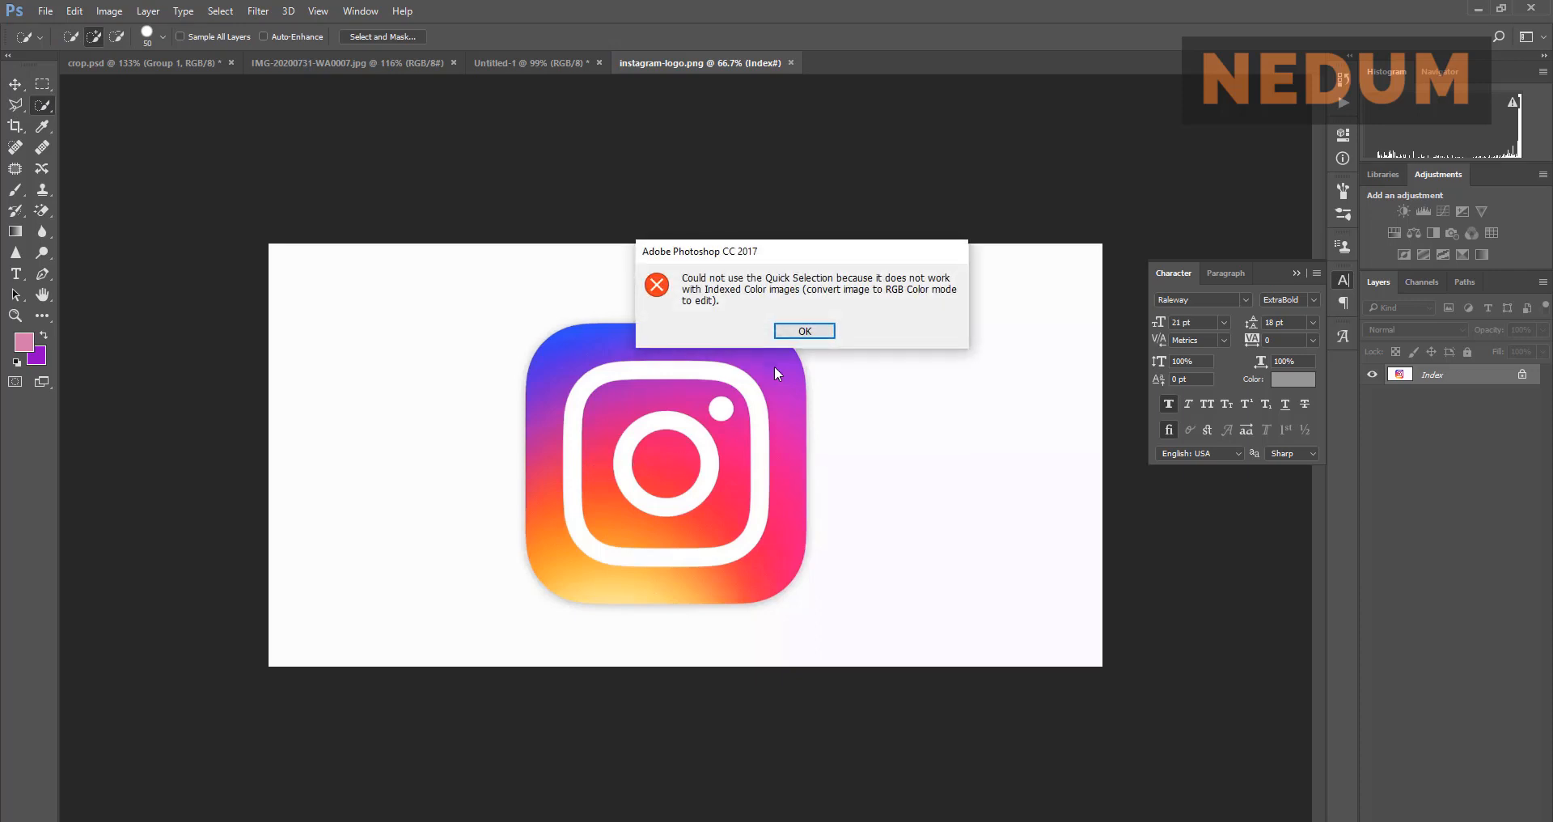
click(799, 329)
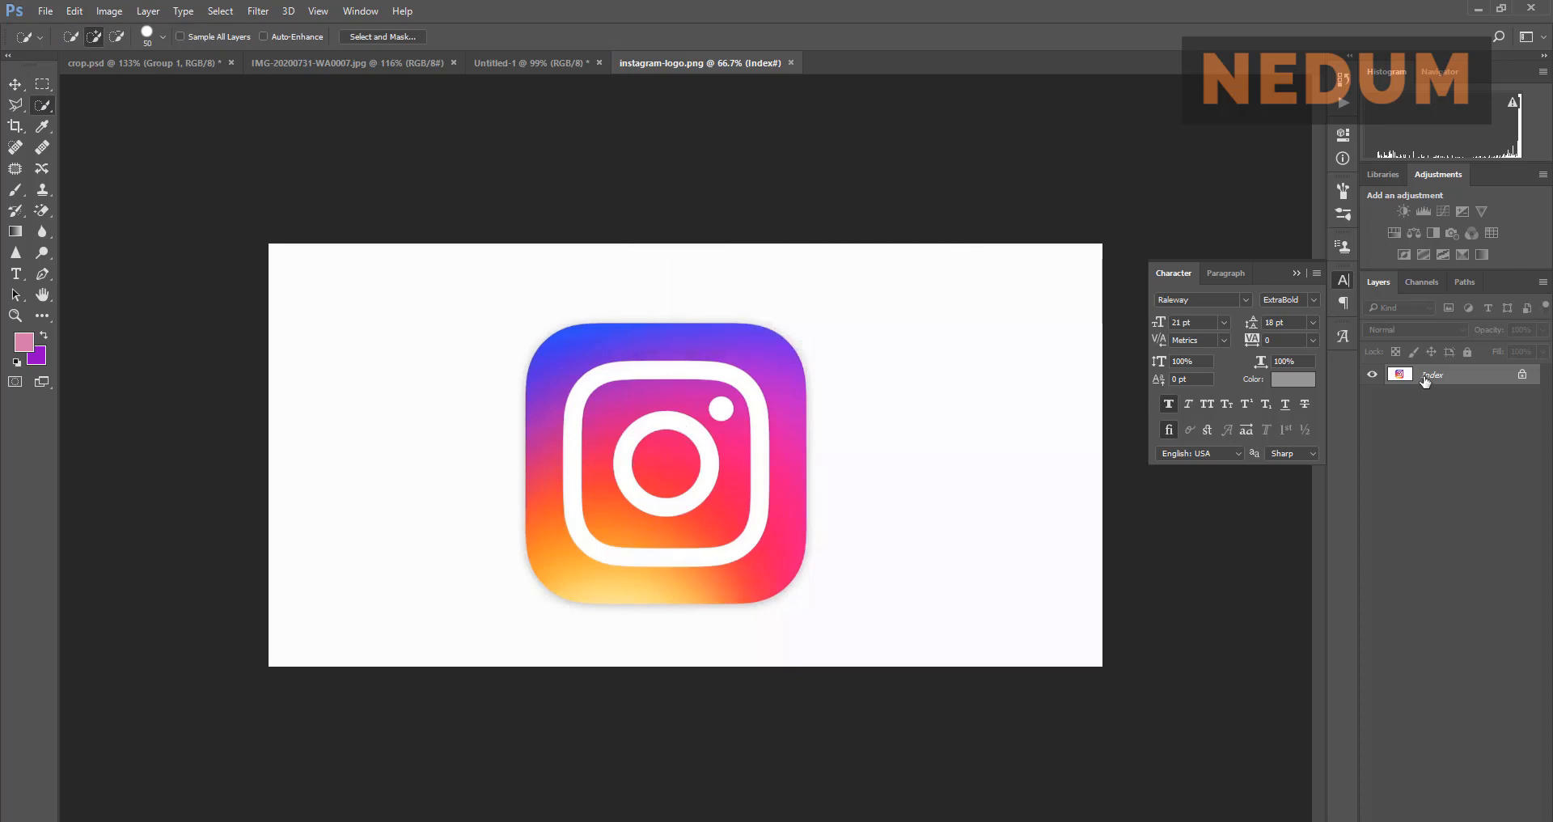
click(1297, 273)
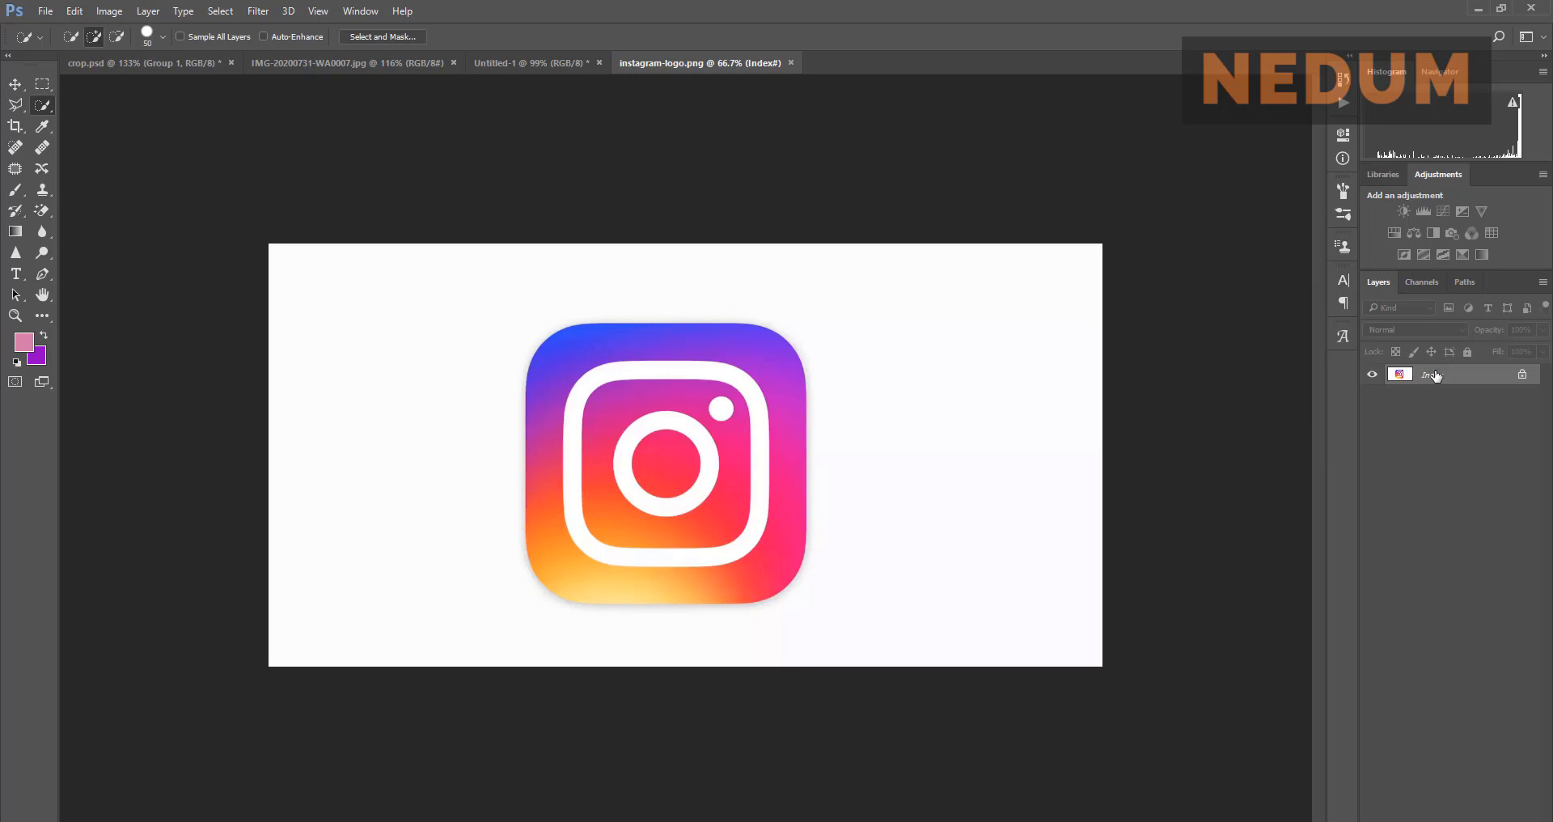
click(20, 84)
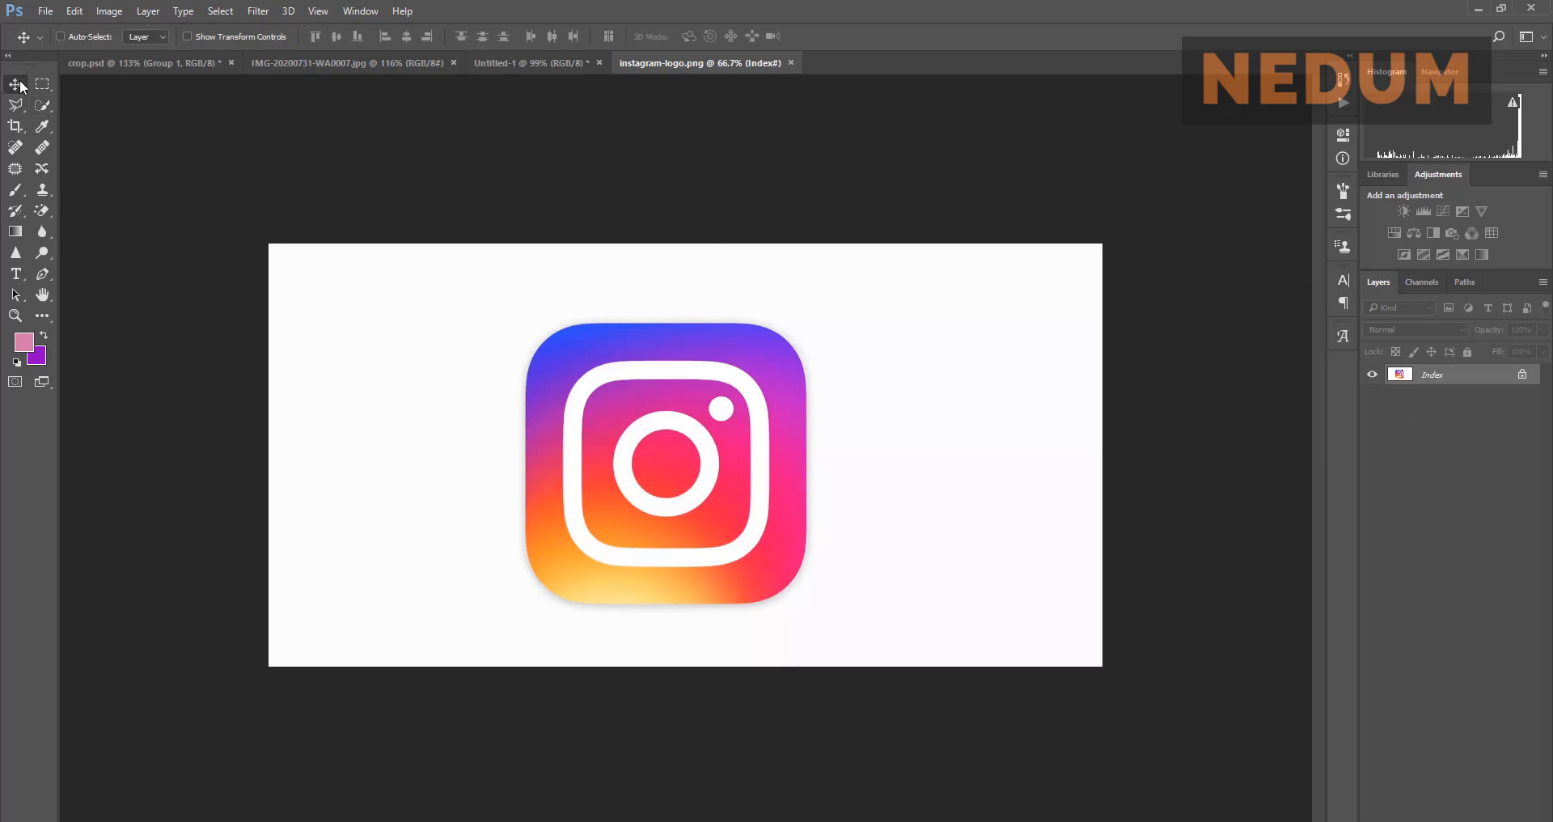
Step: Crop the logo image to a tight square around the icon, then try dragging it to the flyer
click(17, 127)
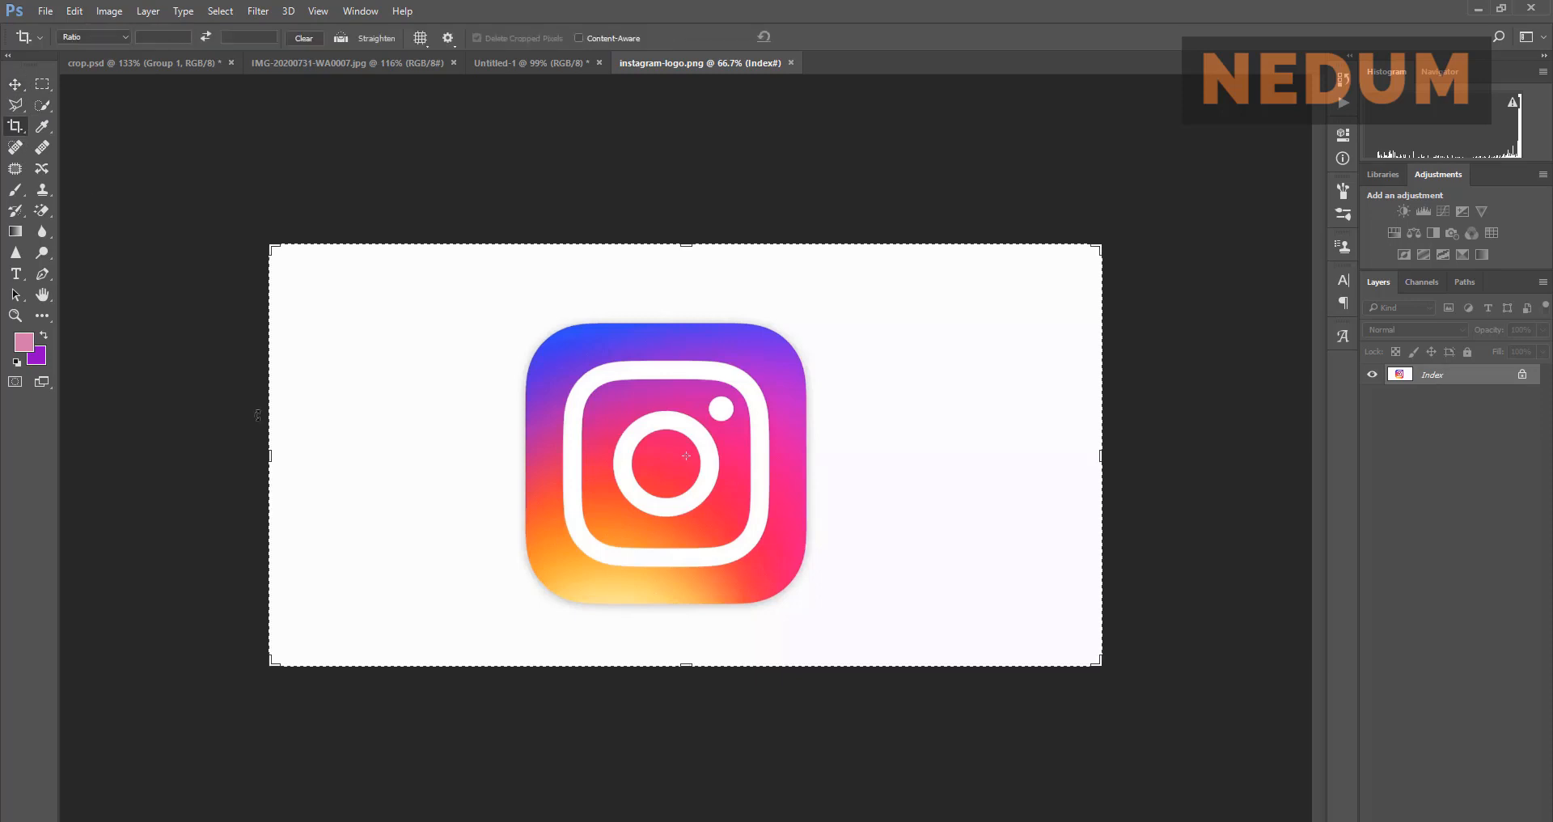
drag(268, 459, 393, 458)
drag(973, 455, 833, 456)
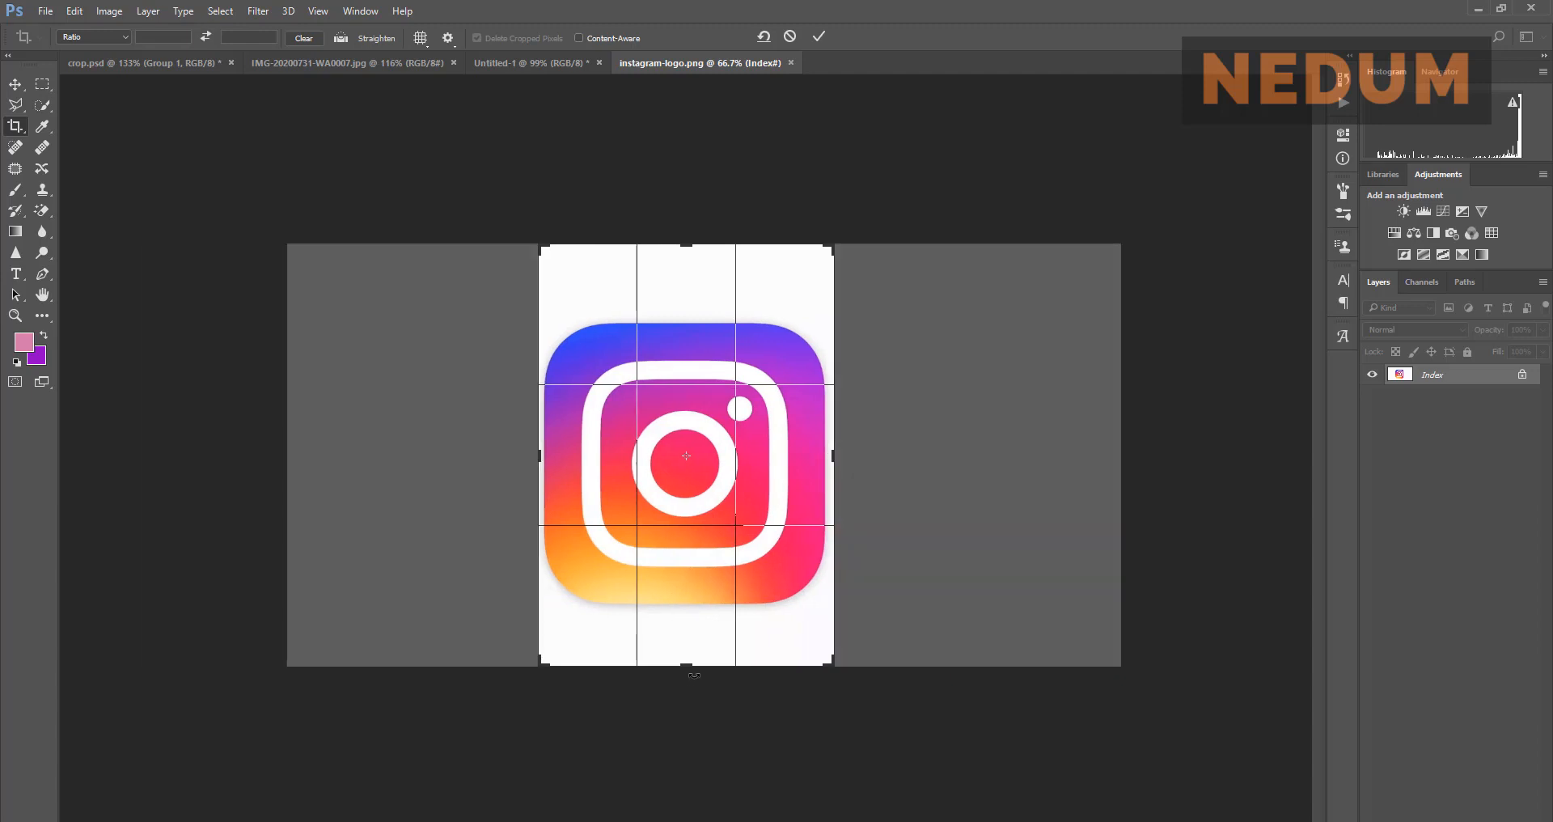
drag(694, 674, 707, 639)
drag(692, 278, 695, 312)
click(817, 37)
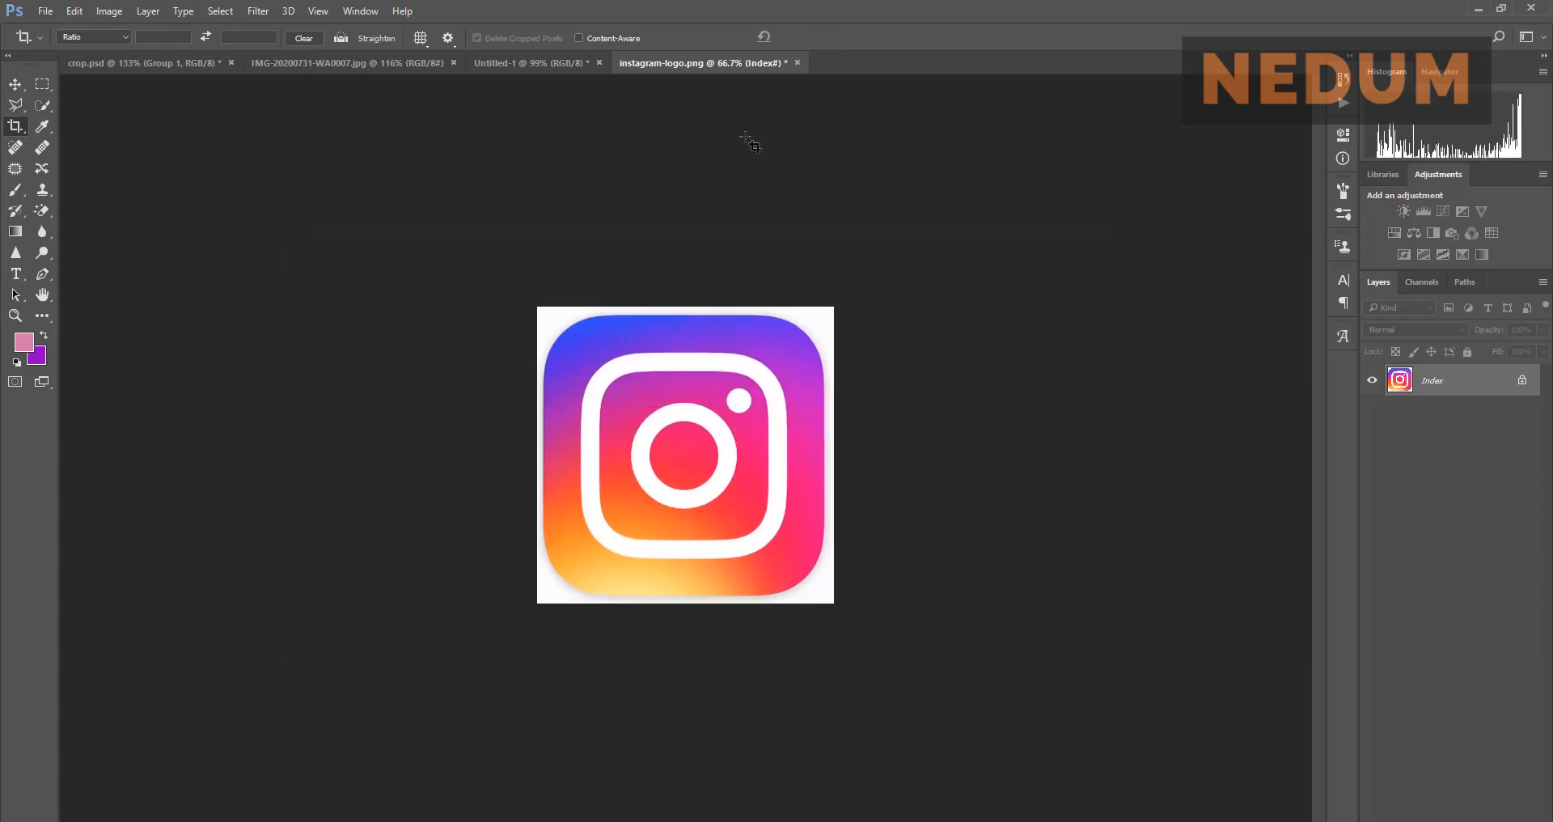
click(16, 84)
drag(721, 488, 618, 359)
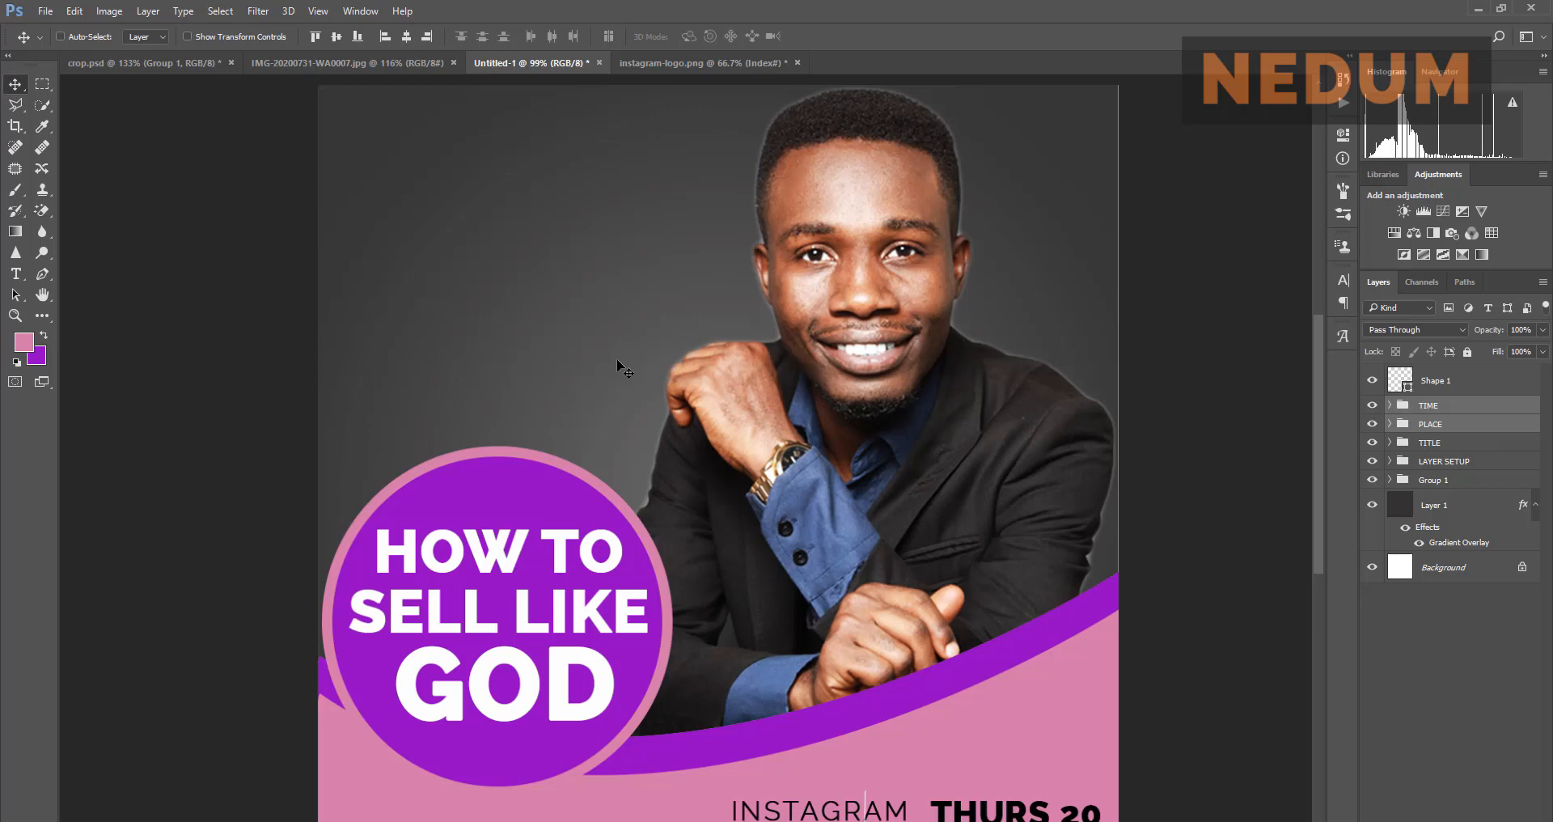
Step: Select the flyer's Shape 1 layer and try dragging the logo image into the flyer
click(1471, 386)
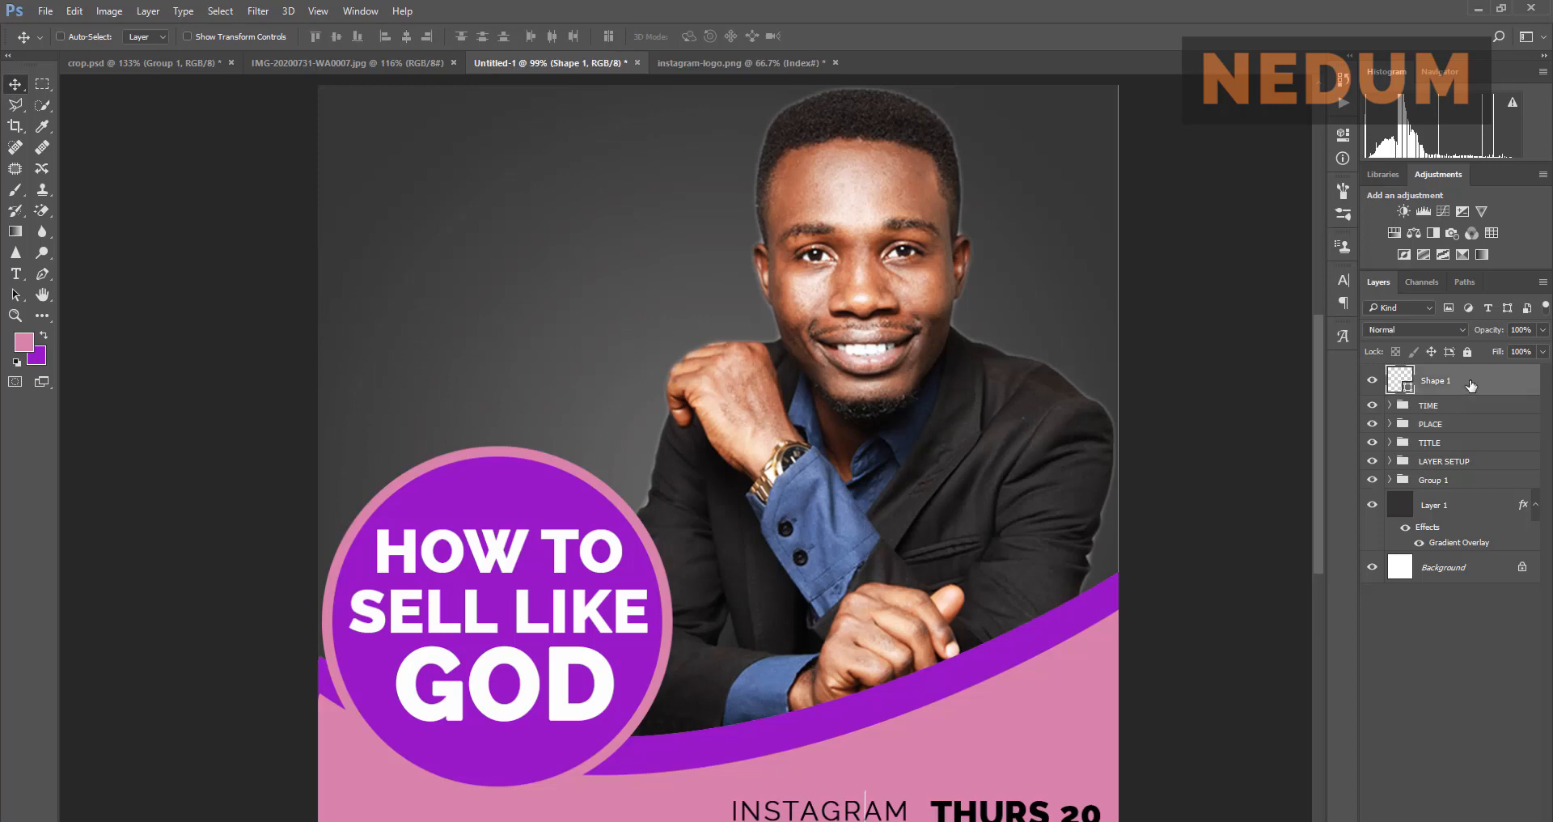
click(741, 57)
drag(711, 348, 592, 305)
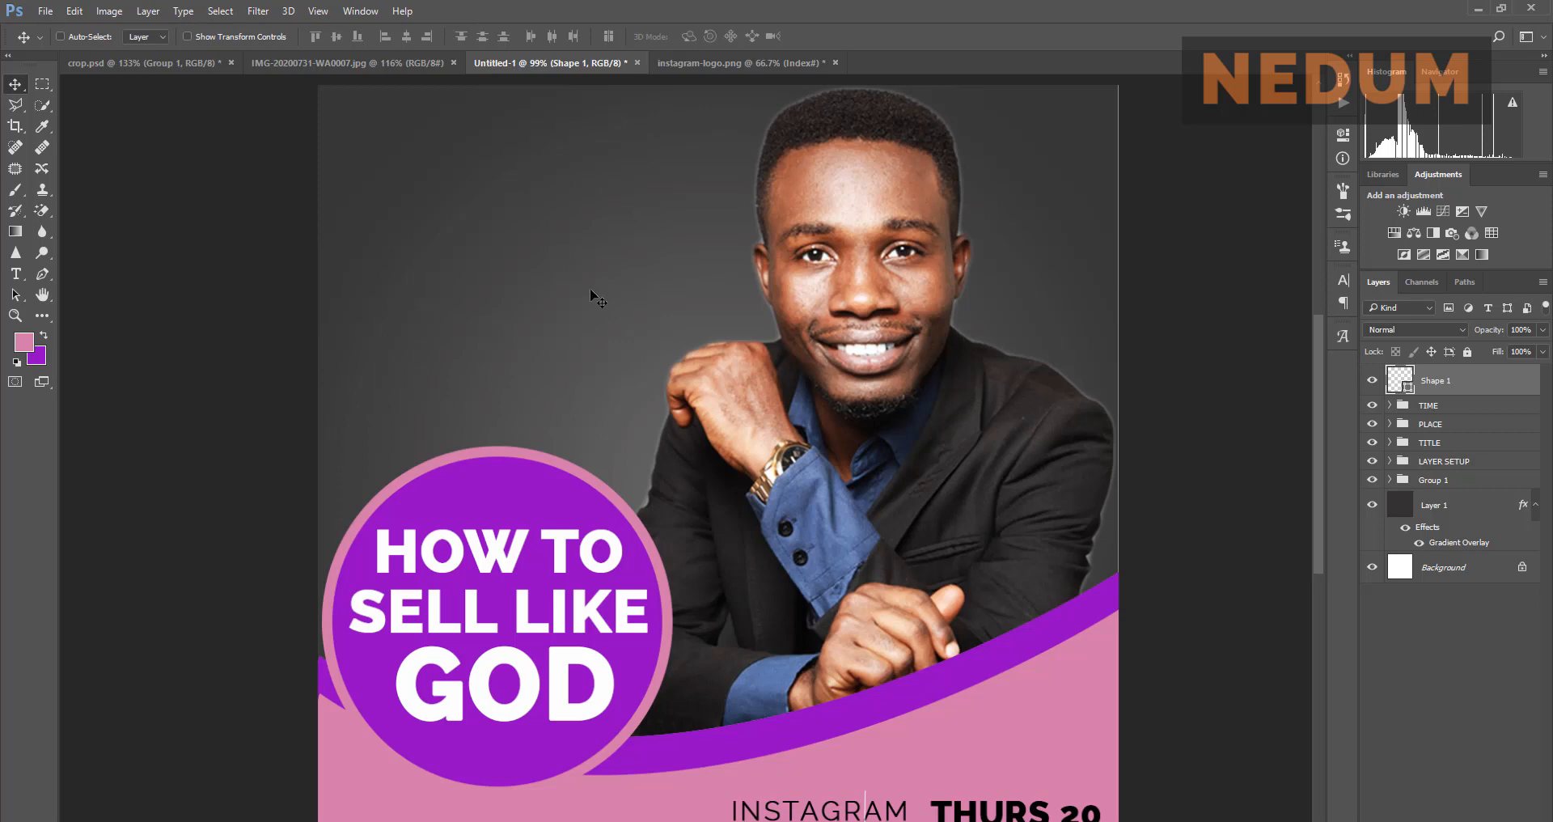
click(751, 67)
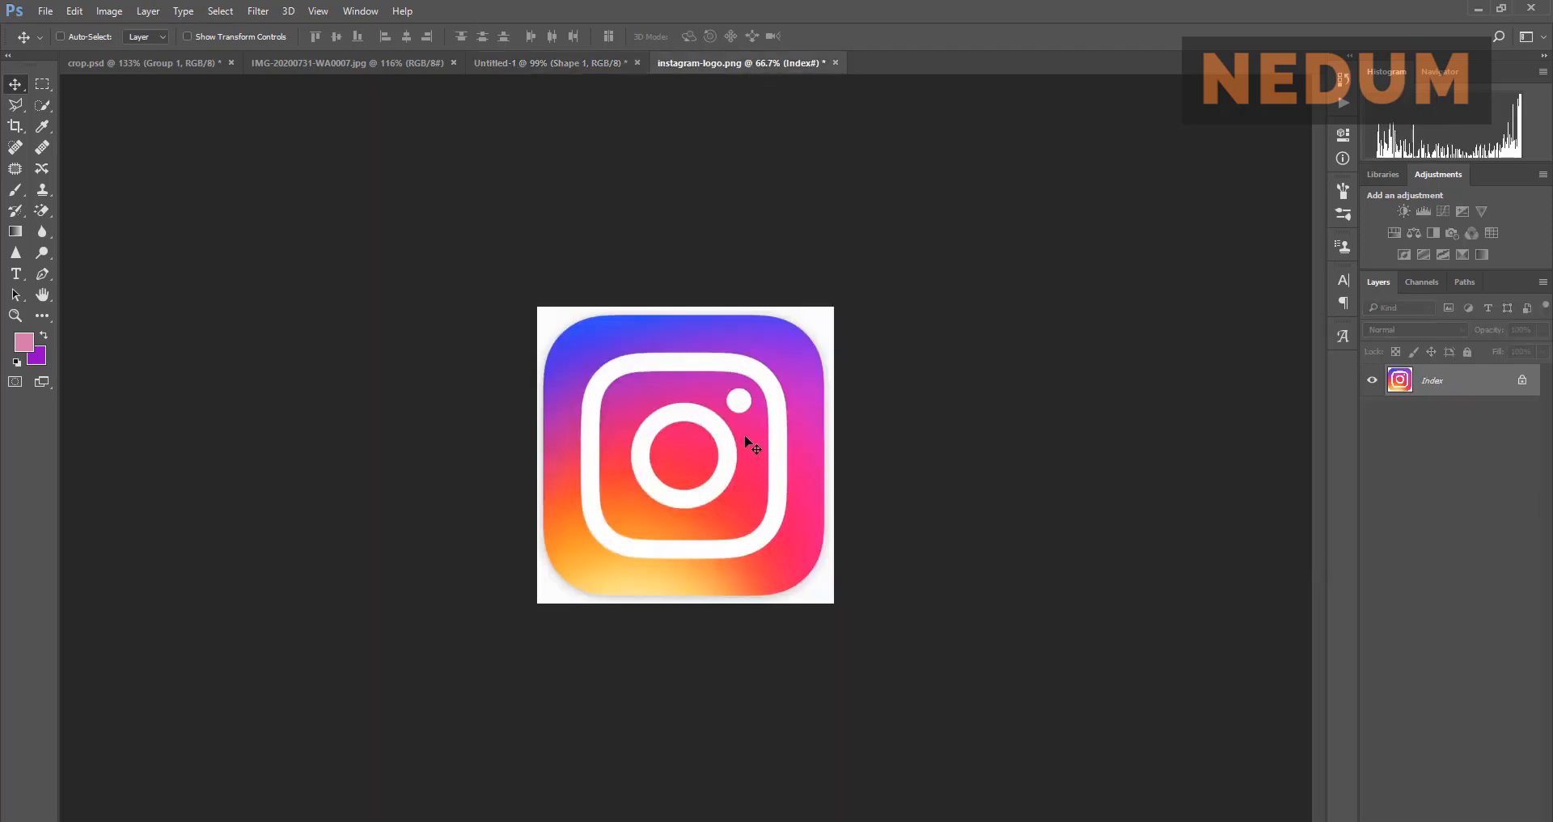
Step: Quick Export the logo layer as a PNG named insta into the Screenshots folder
right_click(1443, 389)
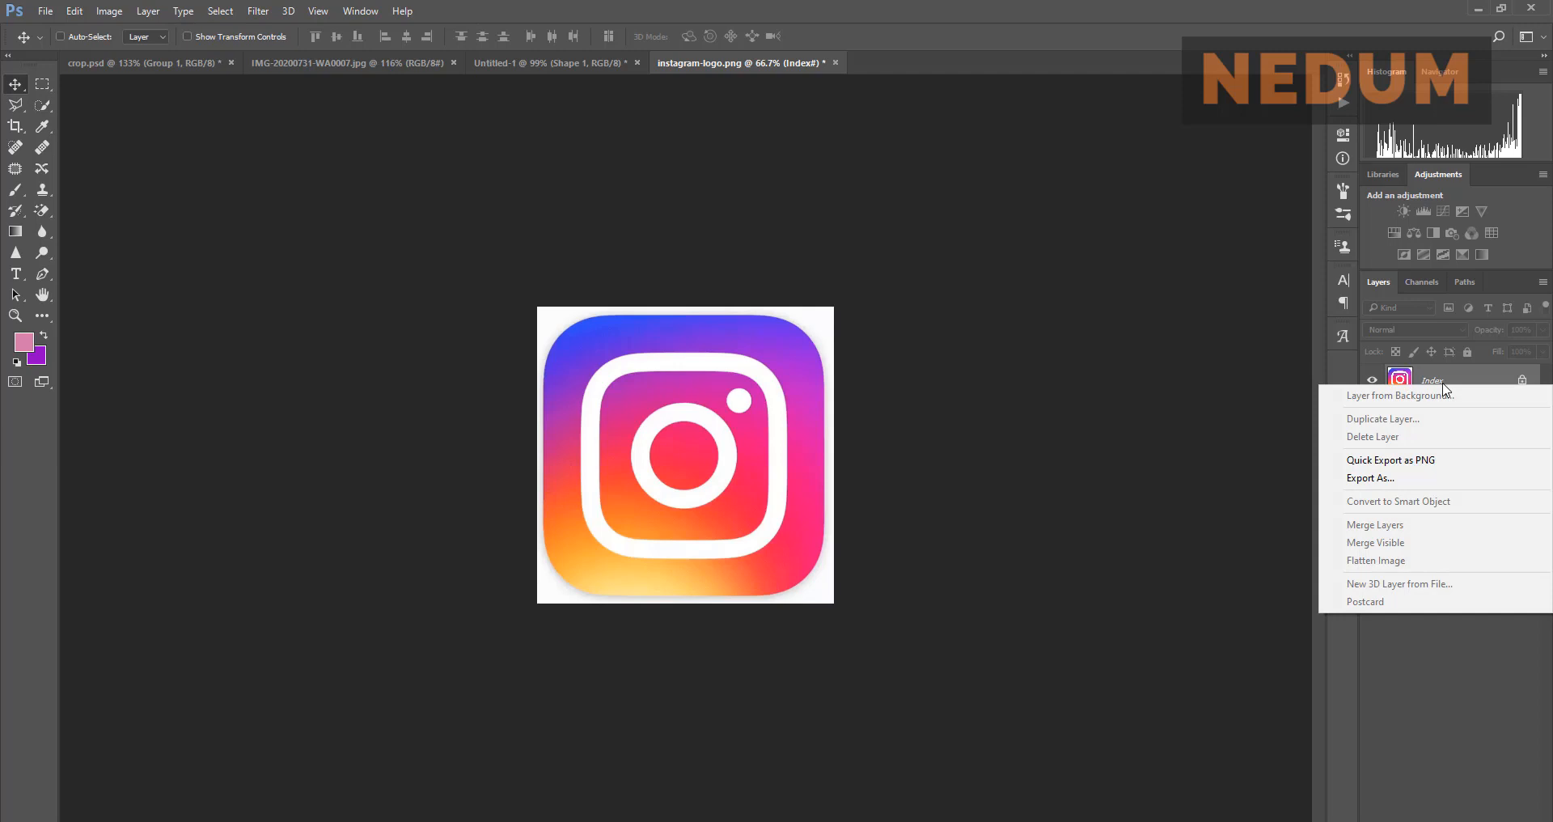
click(1436, 461)
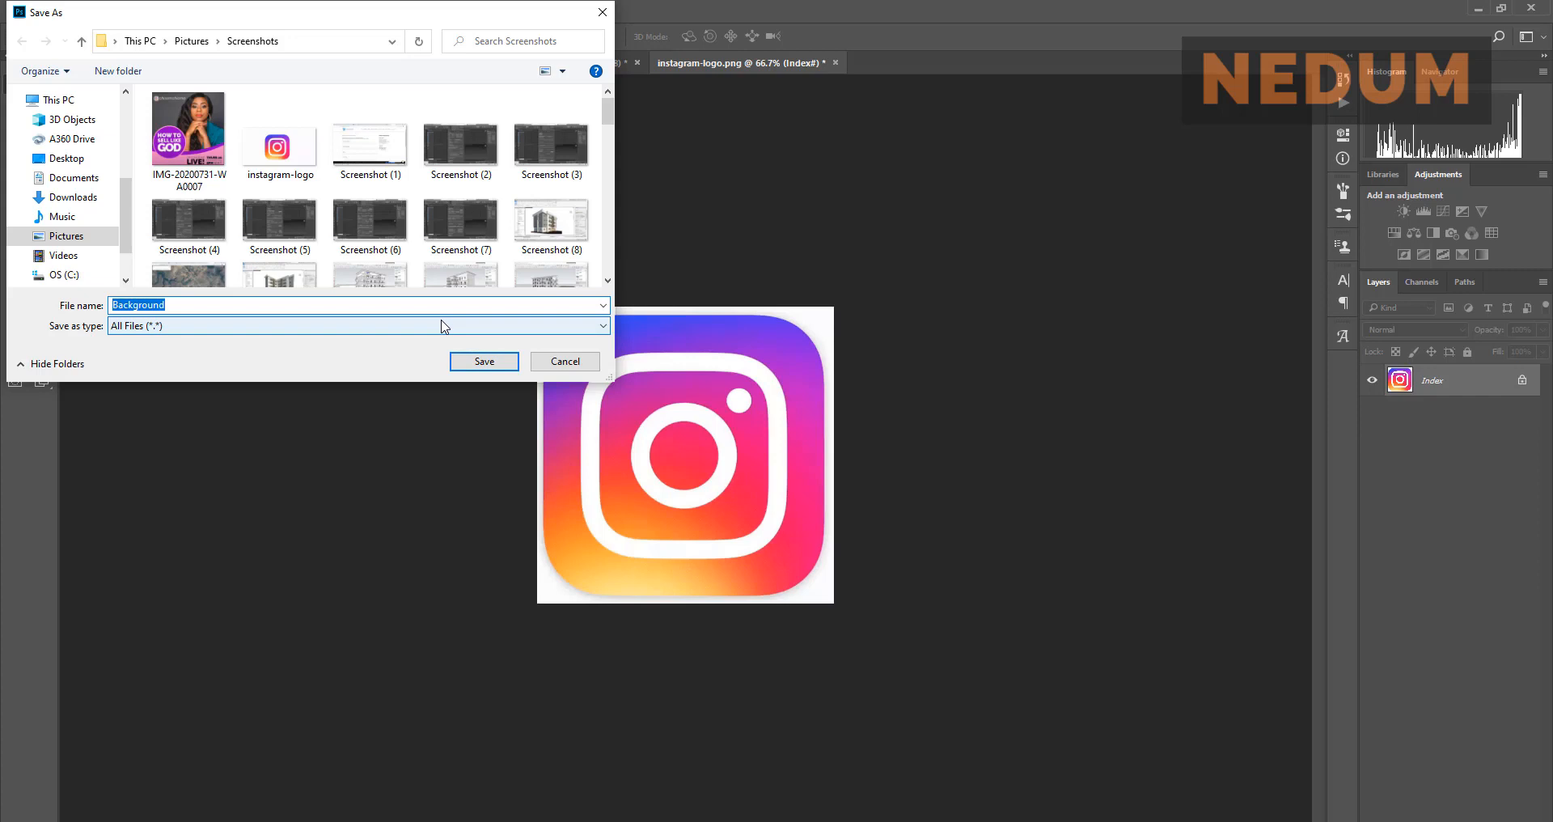
text(ins)
key(BackSpace)
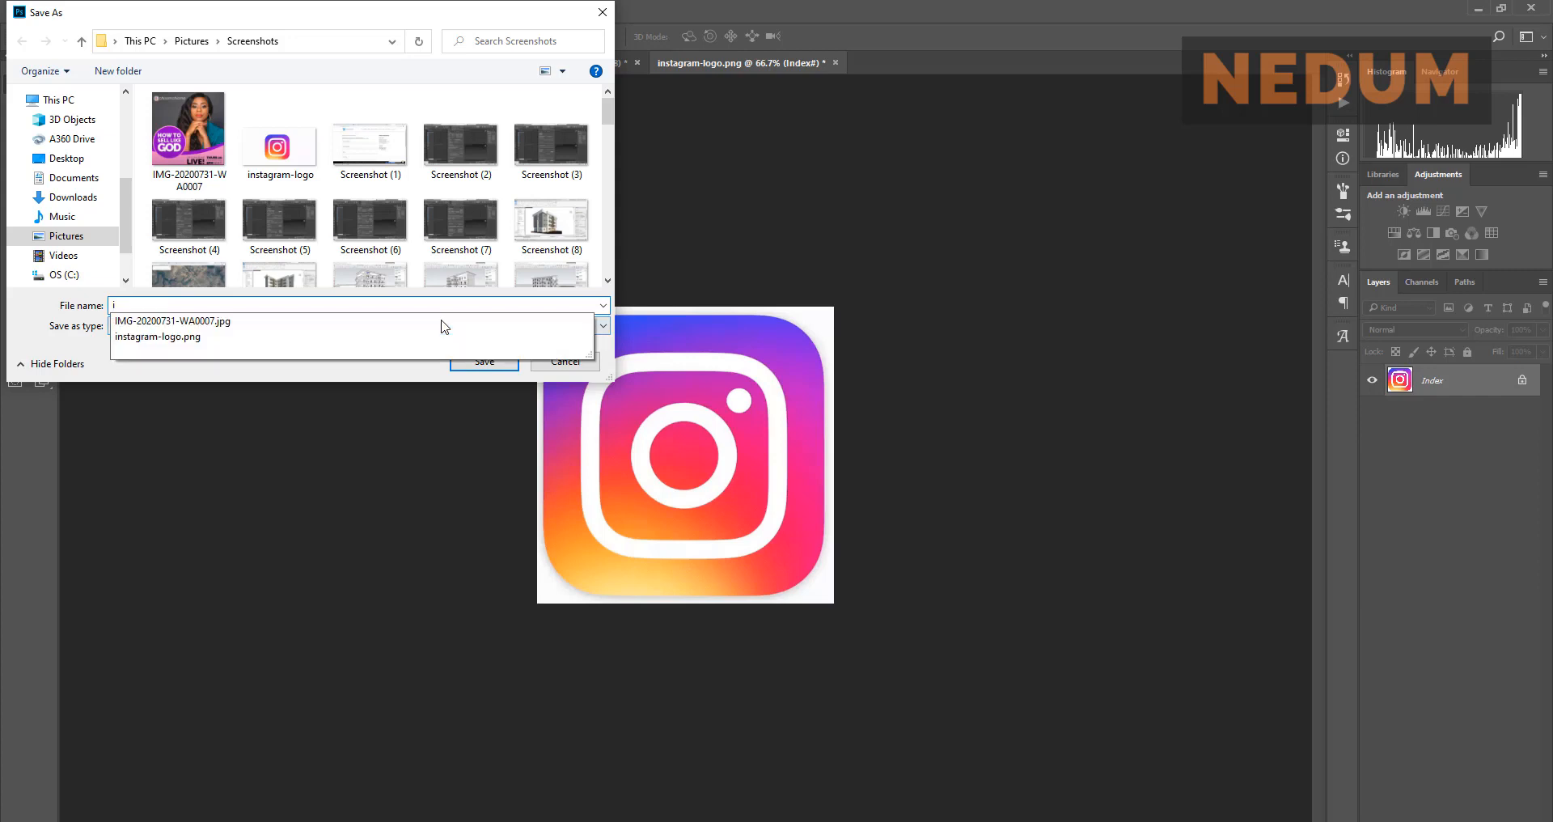
text(nsta)
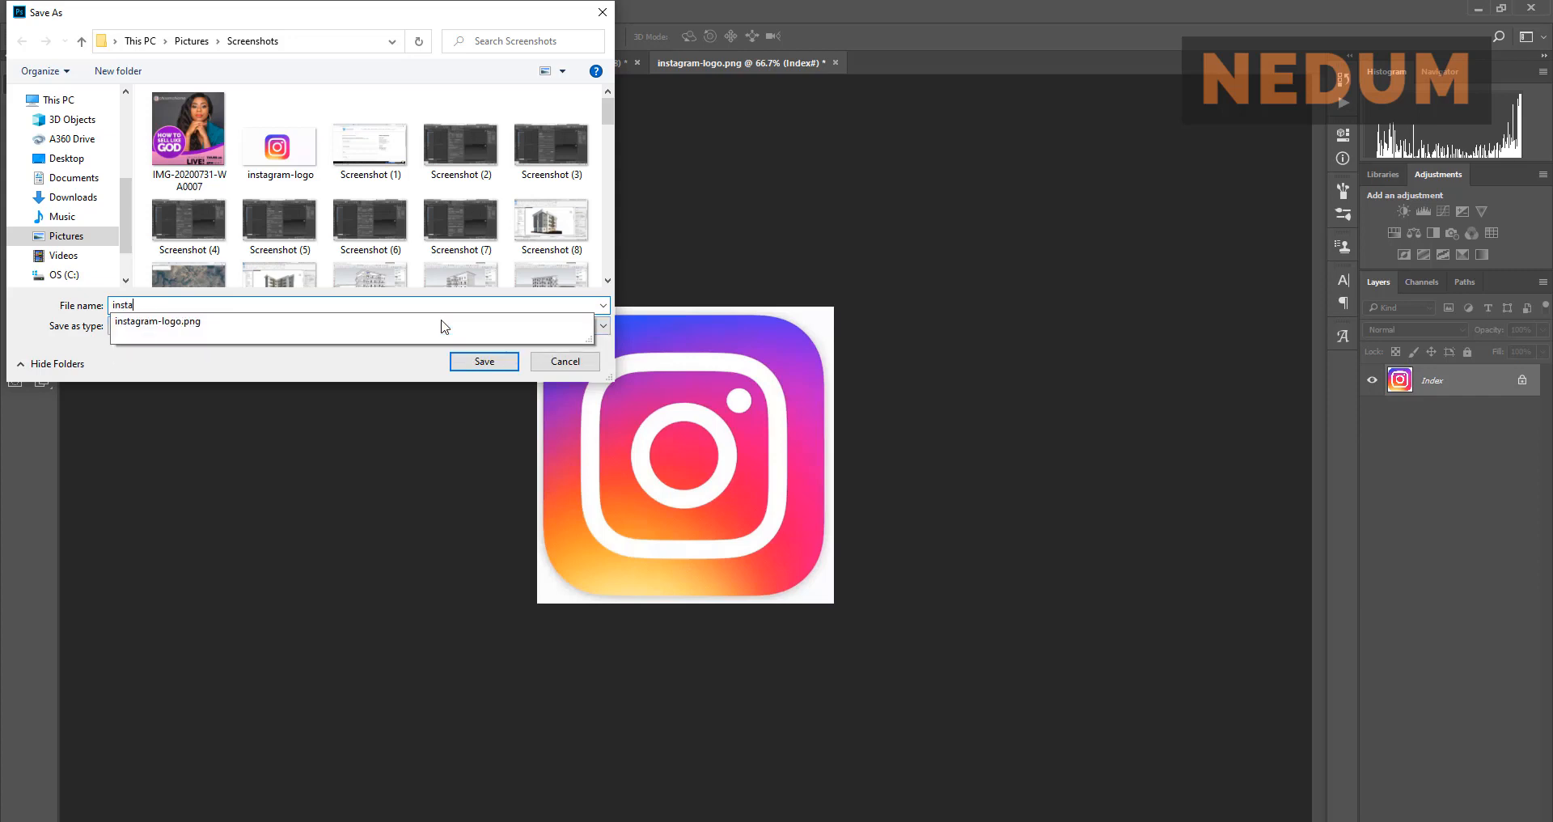
click(357, 377)
click(486, 361)
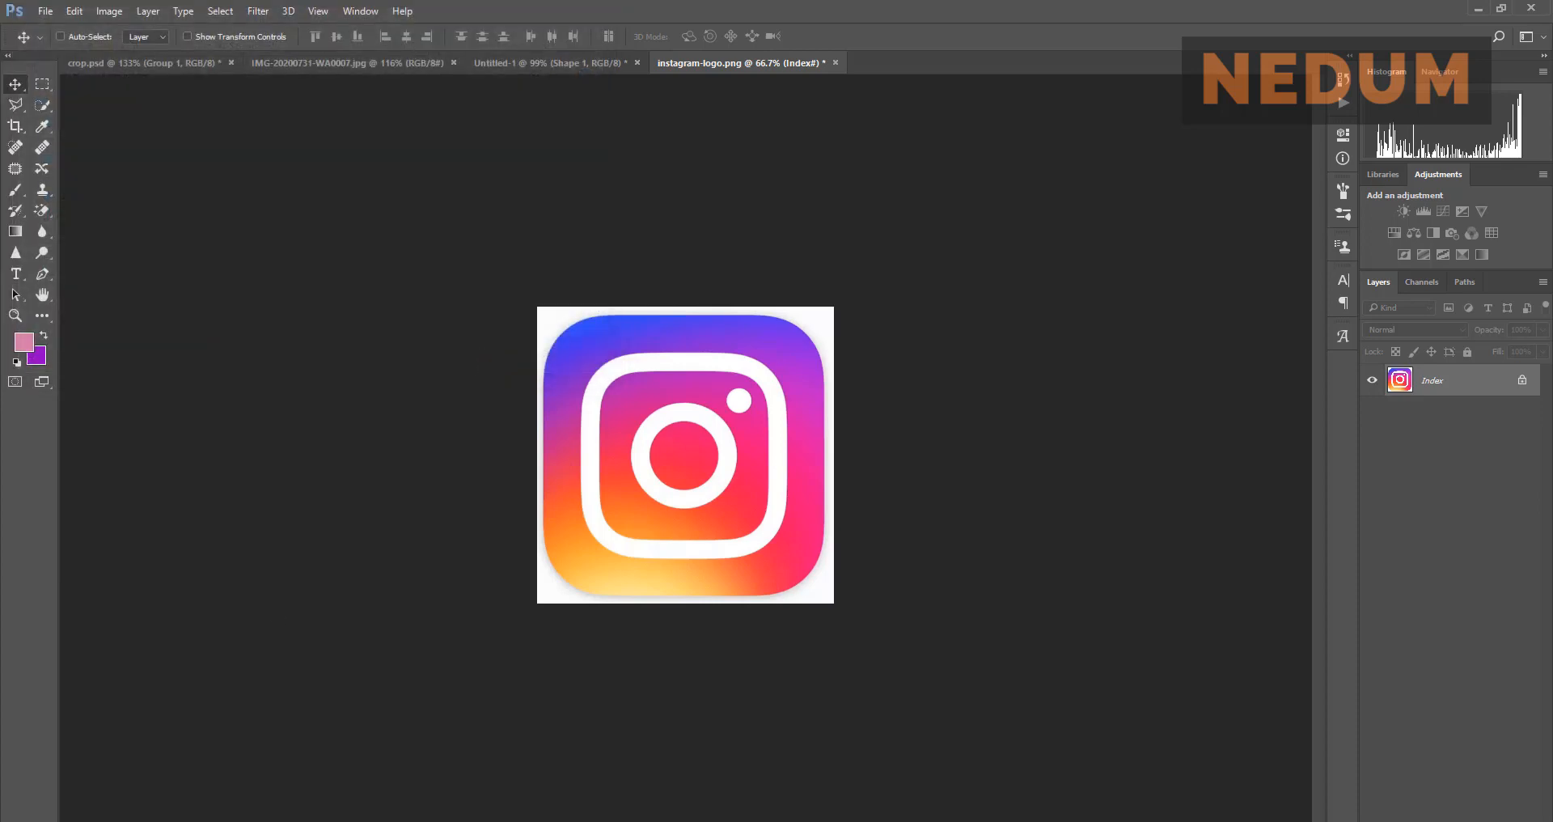
key(alt+Tab)
click(317, 189)
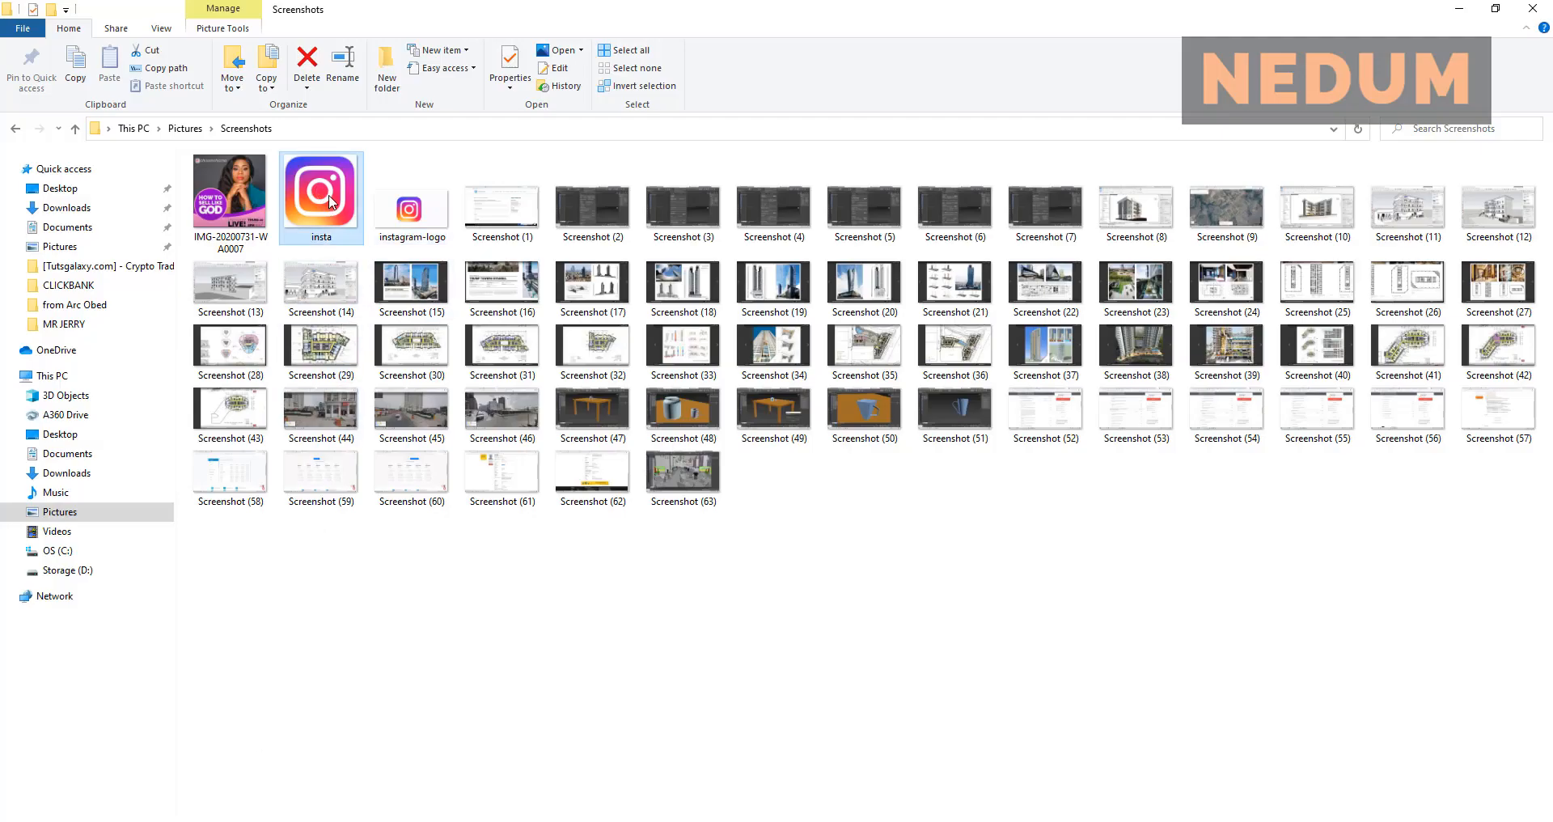
Step: Place insta.png into the Untitled-1 flyer and scale it to about 9%
drag(330, 202, 577, 313)
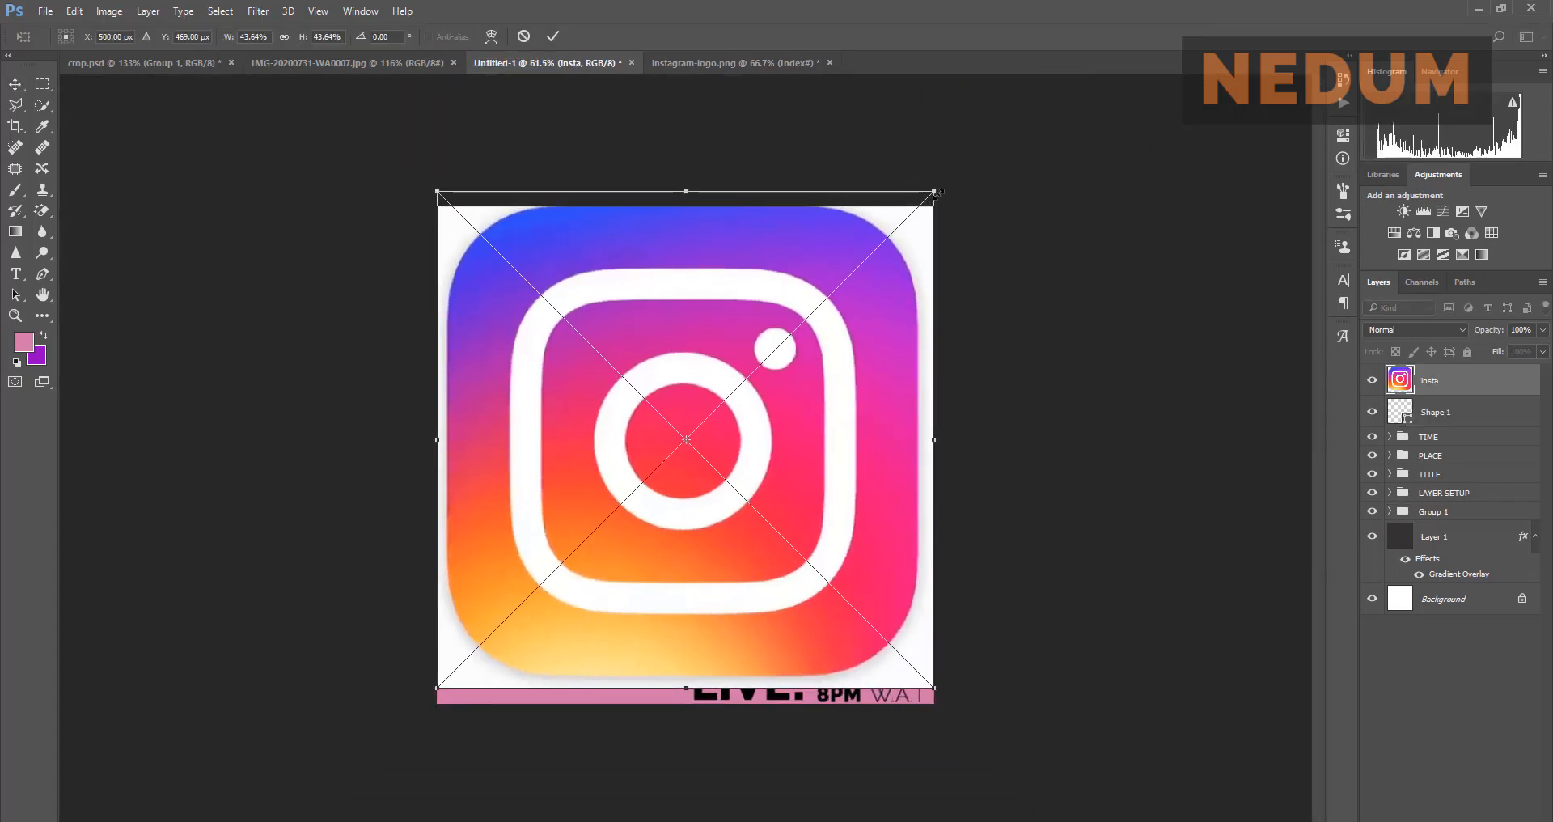
drag(936, 192, 503, 290)
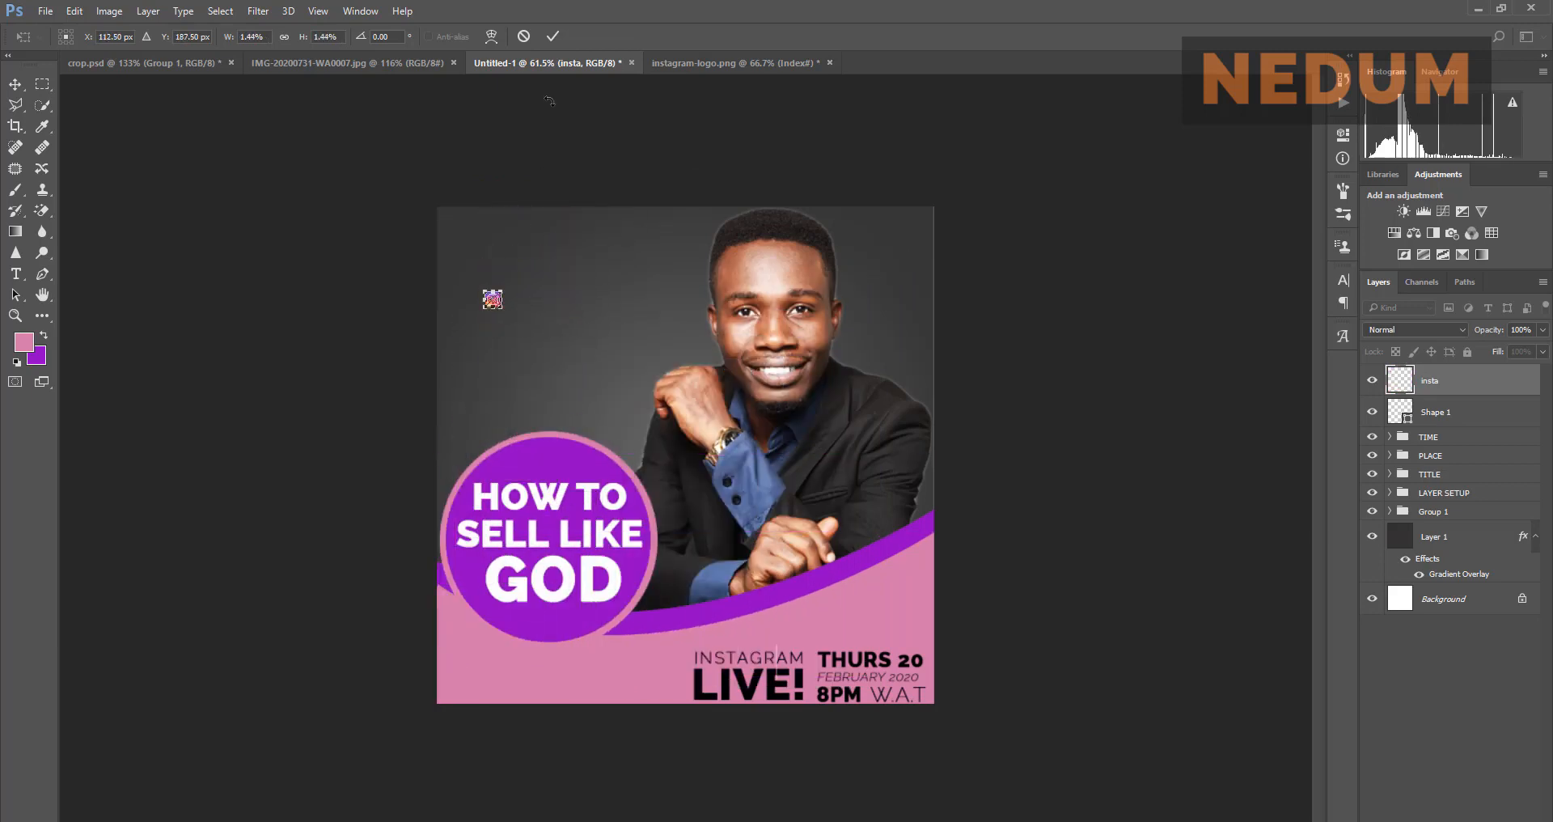
click(555, 37)
Step: Position the insta logo near the flyer's top-left corner
scroll(390, 200, up, 3)
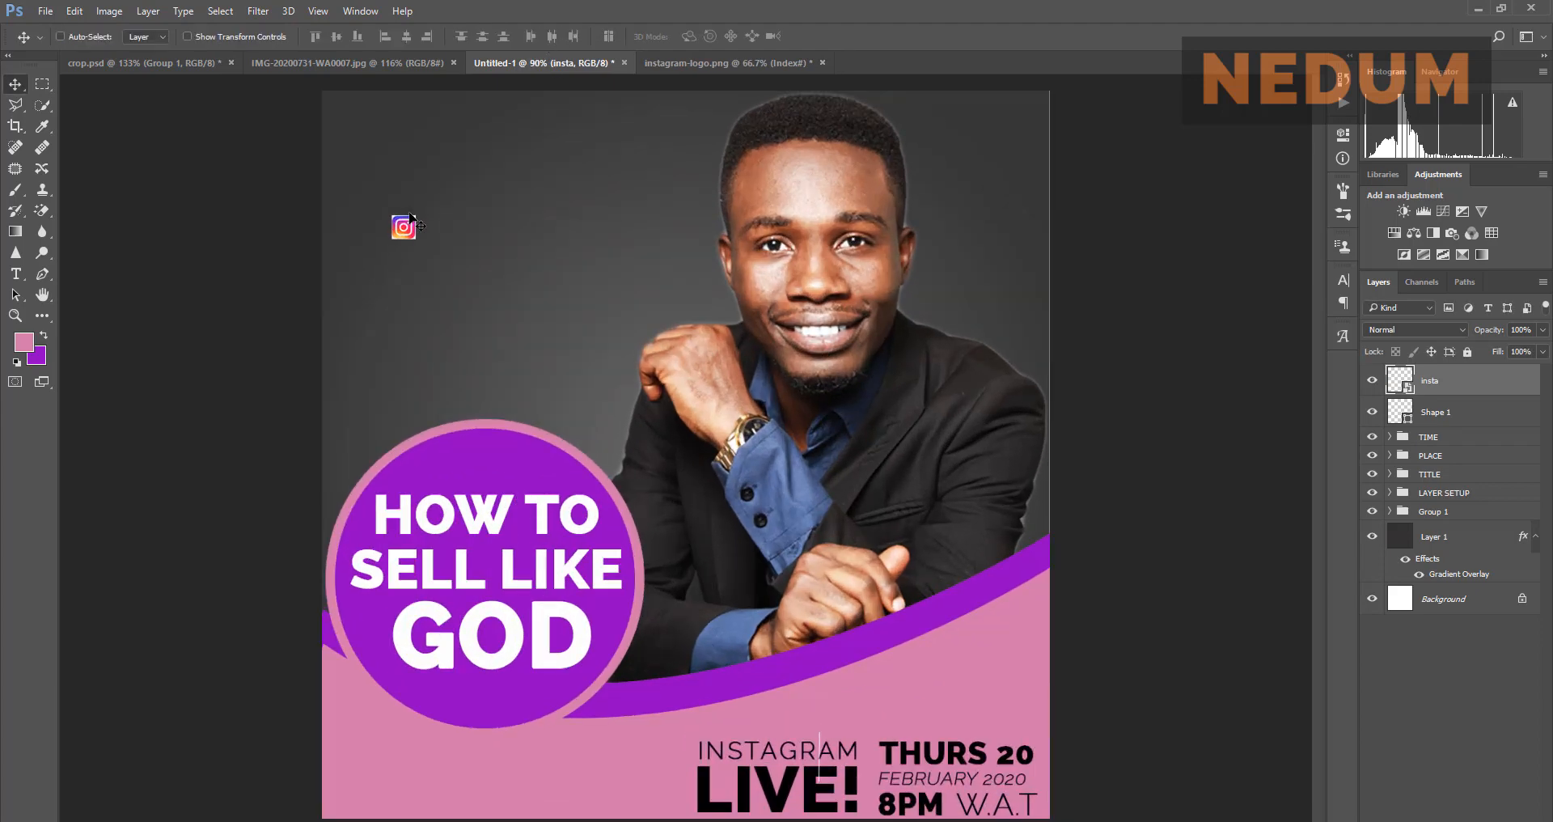
scroll(389, 200, down, 2)
scroll(448, 222, up, 4)
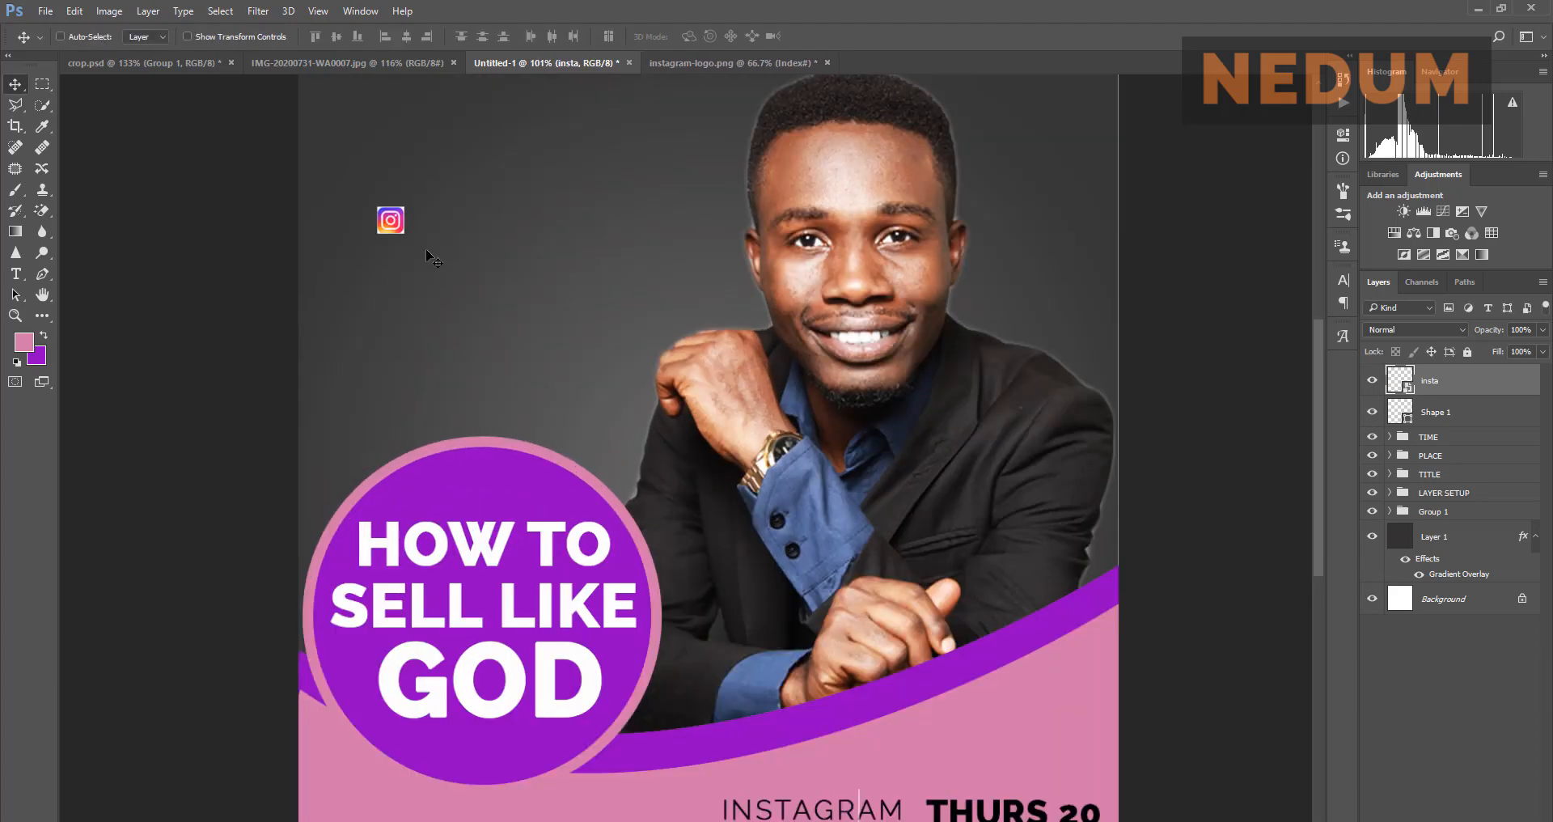
drag(379, 122, 368, 77)
scroll(503, 243, down, 6)
scroll(503, 243, up, 2)
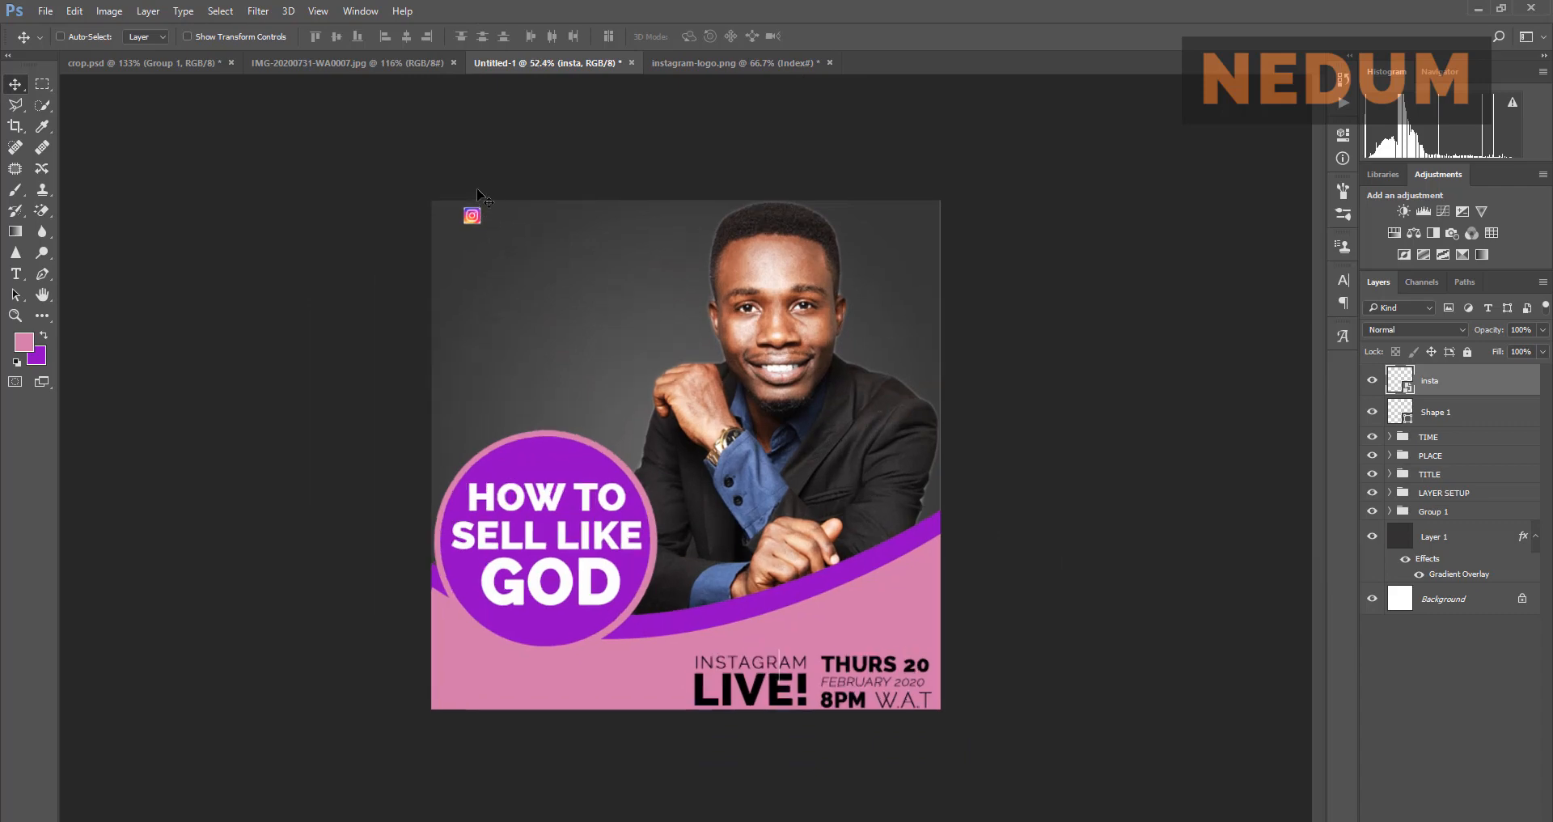
scroll(453, 166, up, 3)
drag(397, 143, 373, 142)
scroll(355, 115, up, 4)
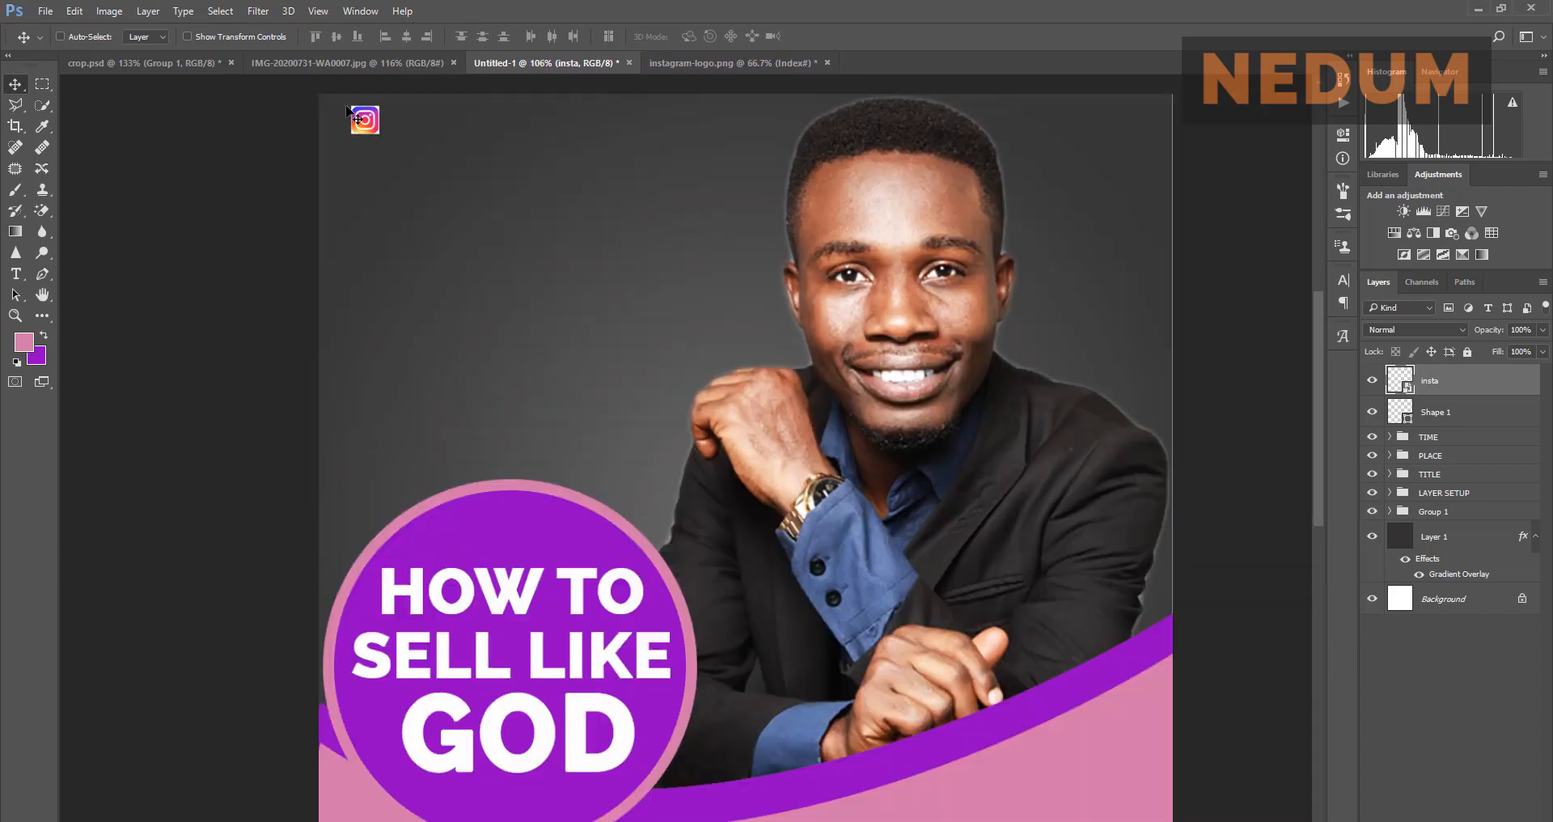
drag(381, 142, 377, 176)
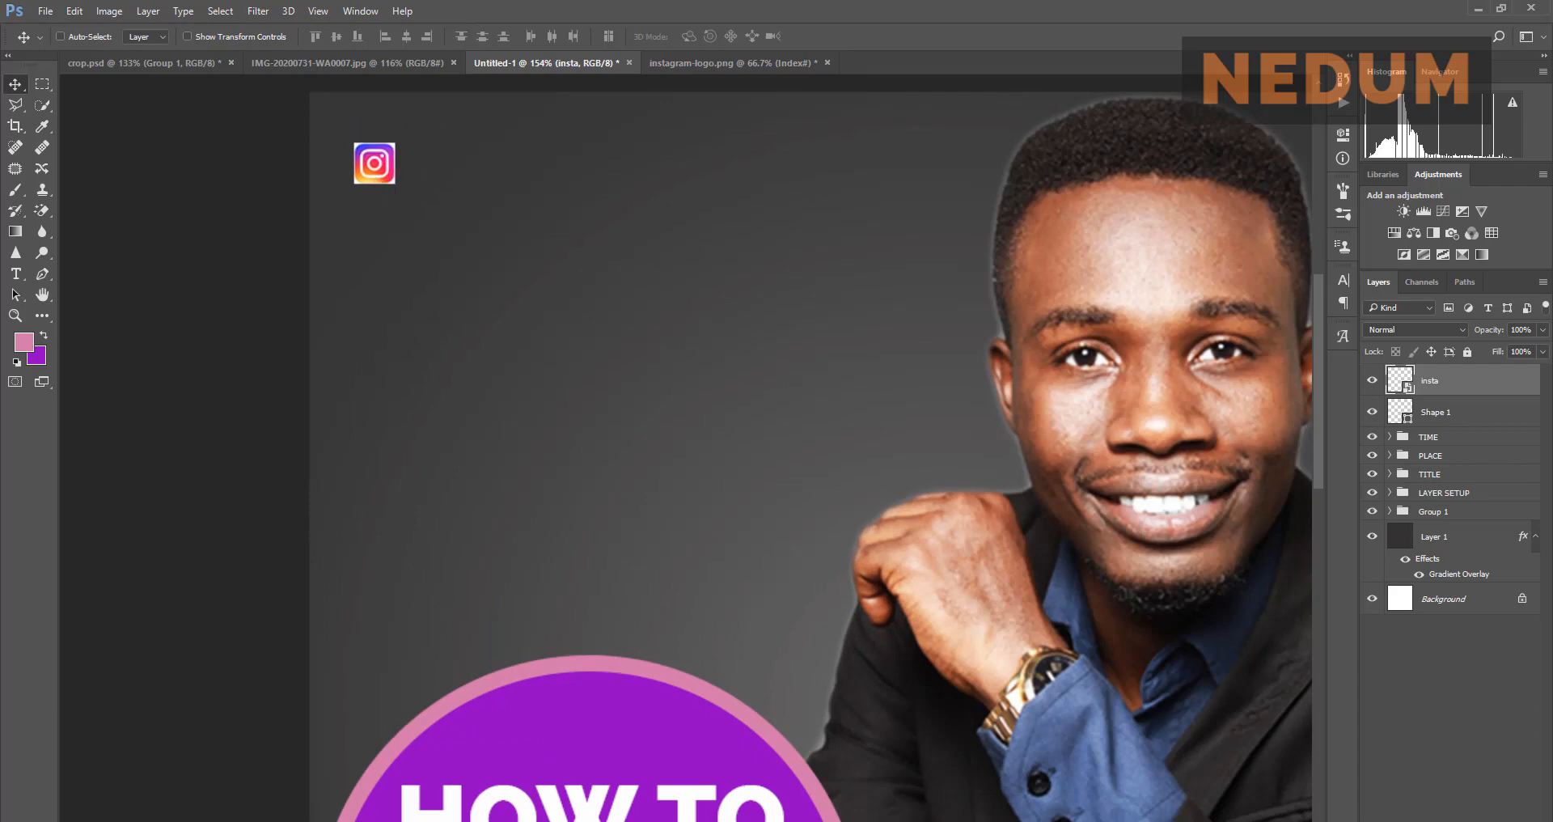
Step: Close instagram-logo.png without saving and return to the flyer
click(343, 63)
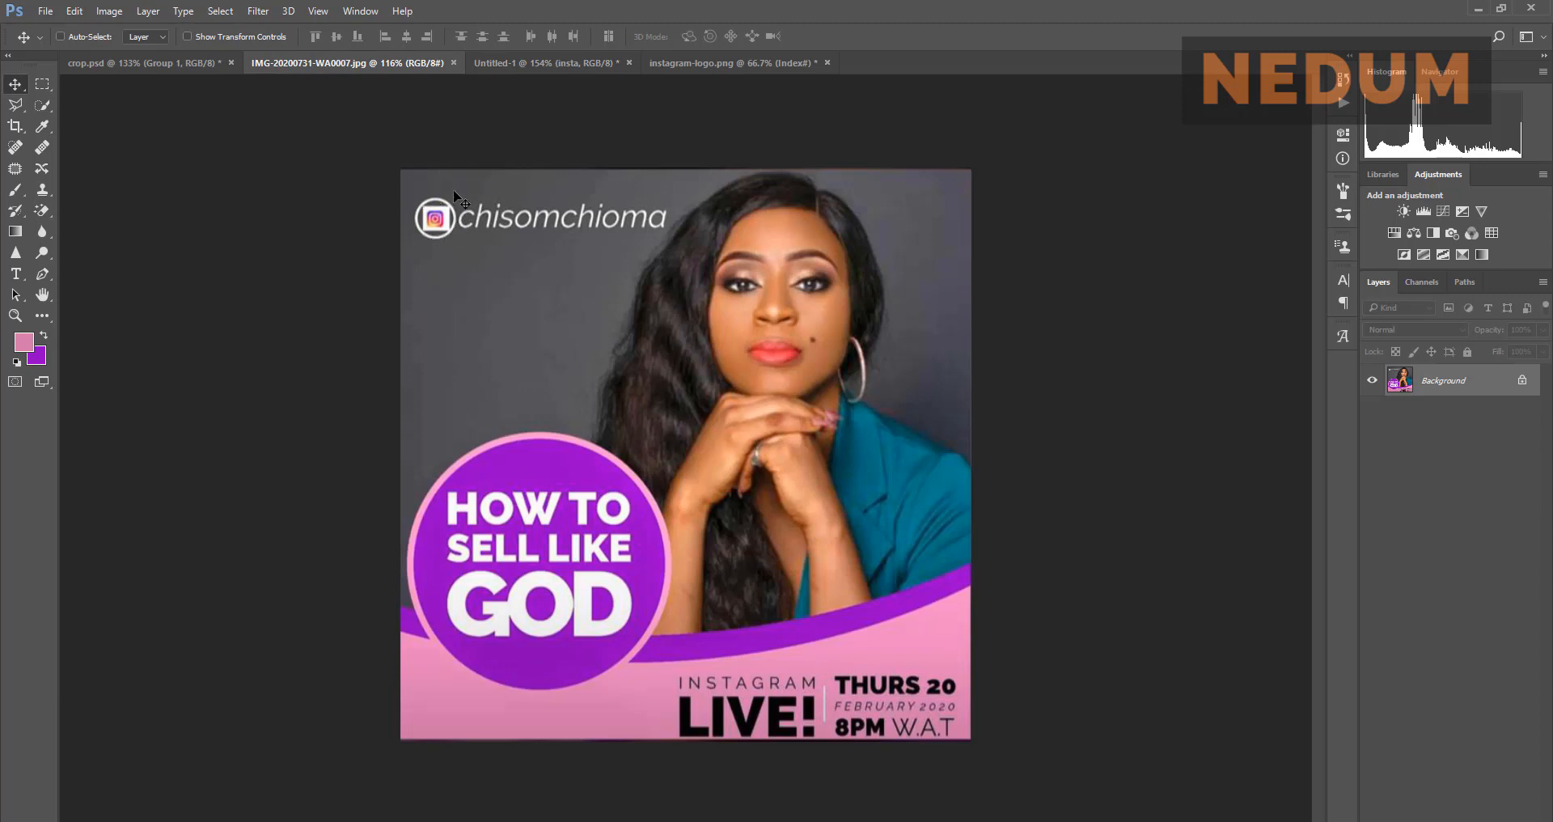
click(676, 62)
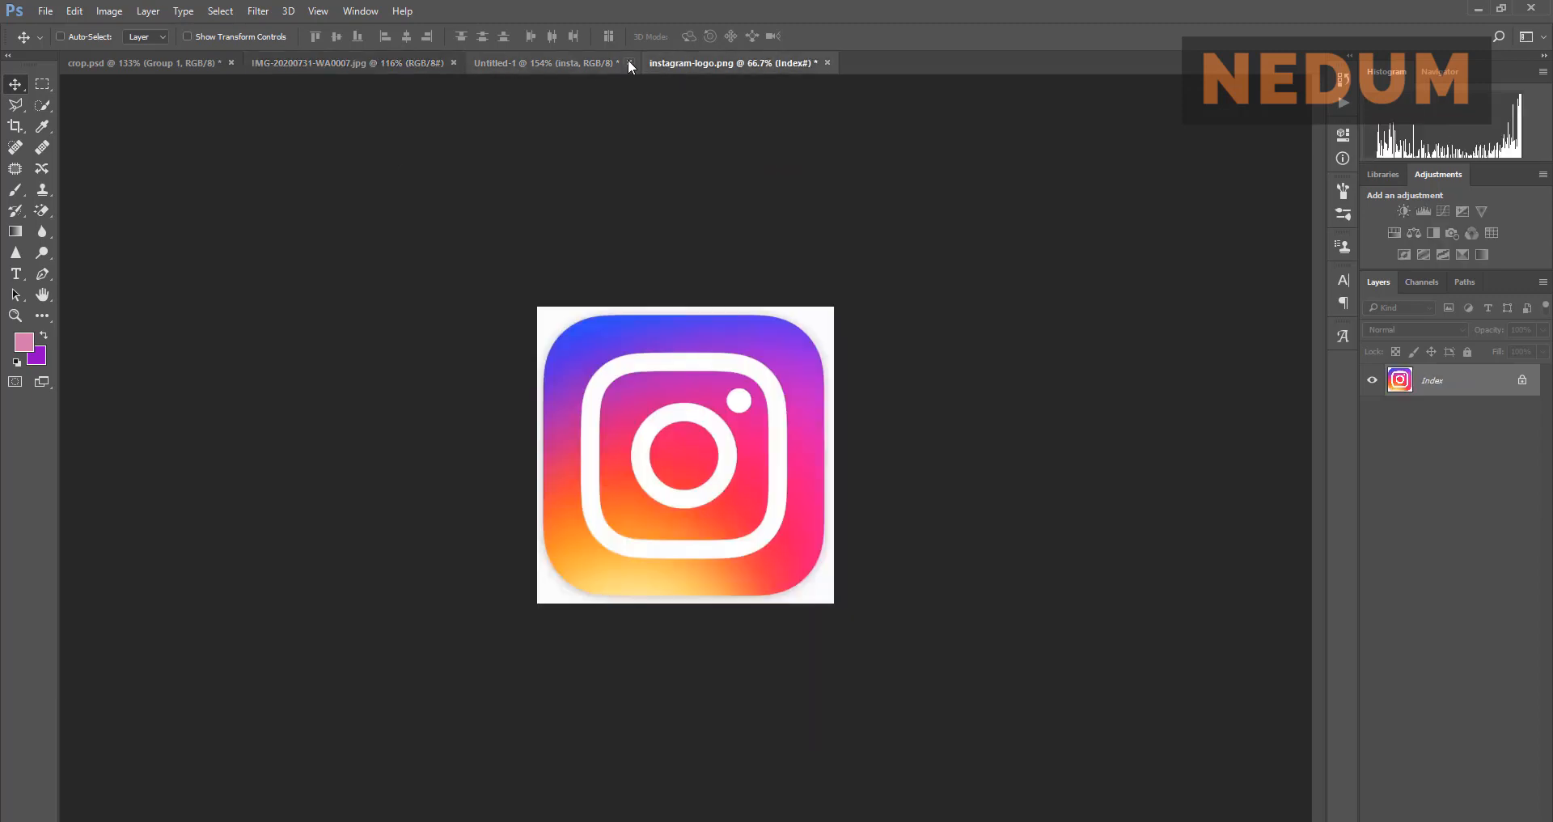
click(827, 62)
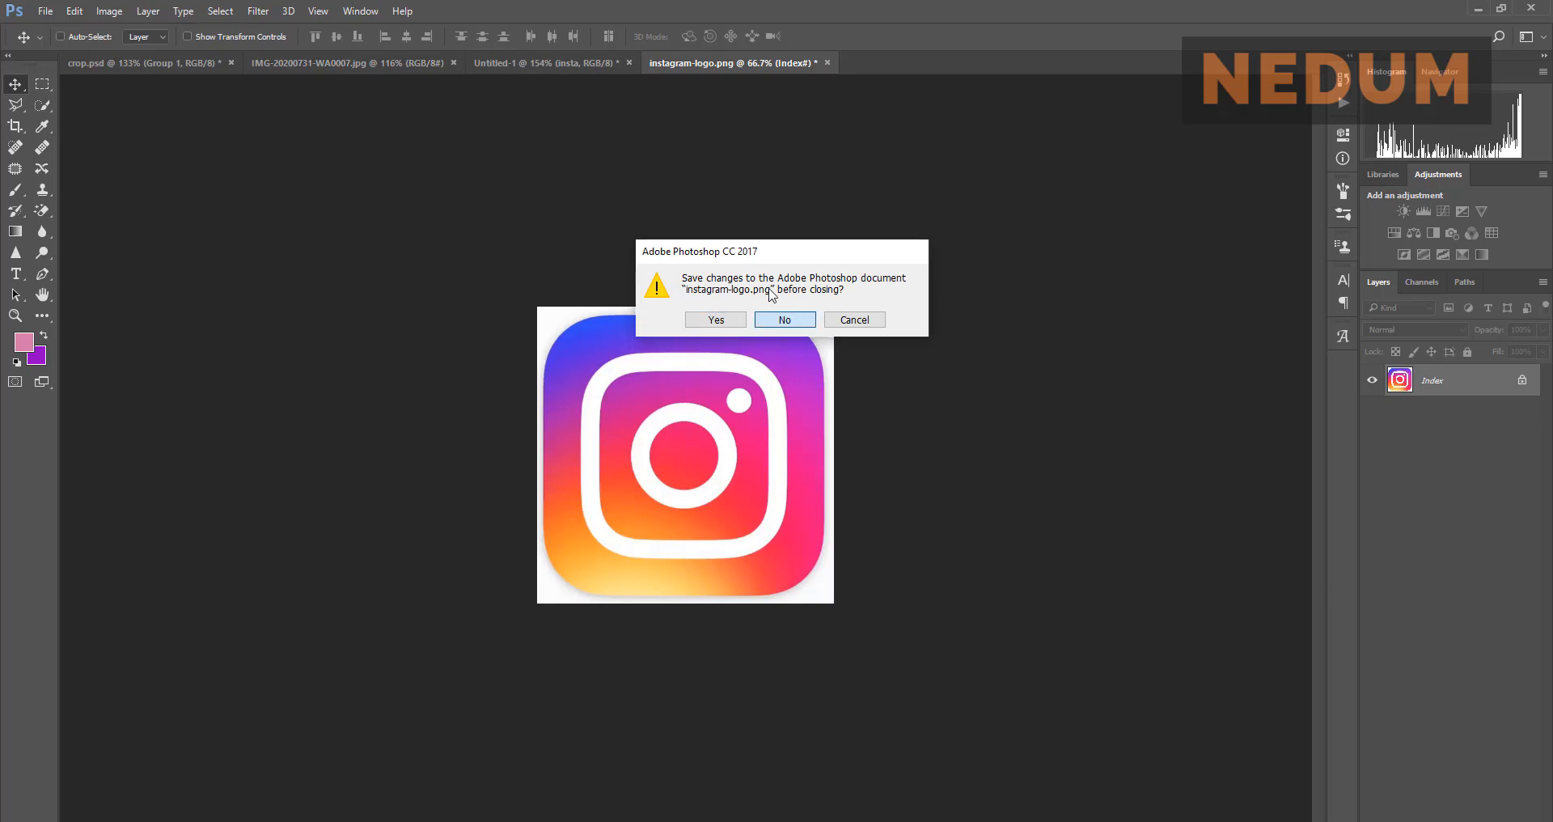
click(787, 322)
click(584, 56)
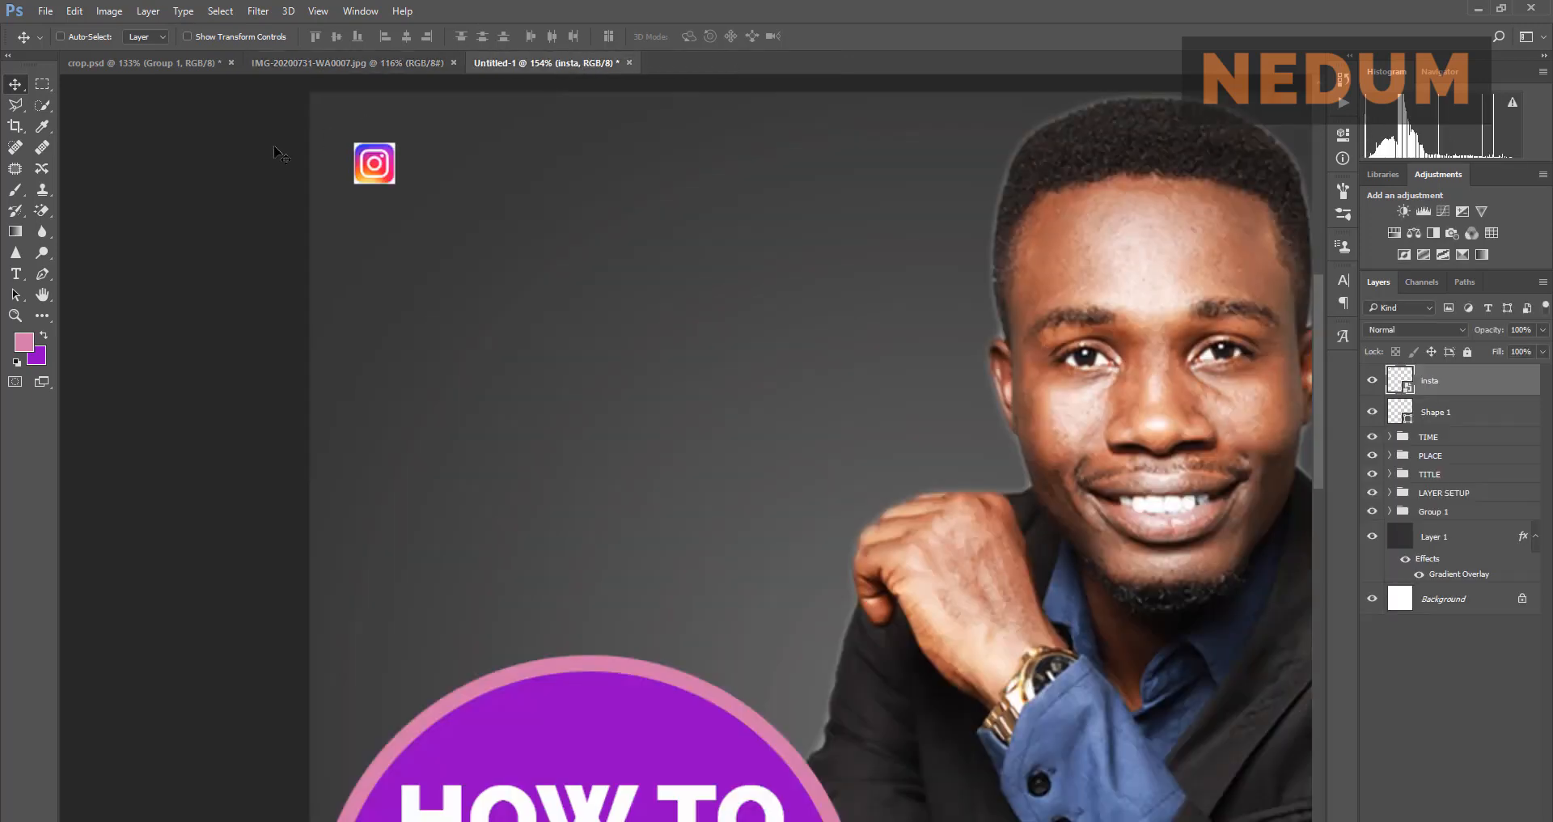
Step: Draw a small ellipse and give it no fill and a white stroke about 2 px wide
click(42, 315)
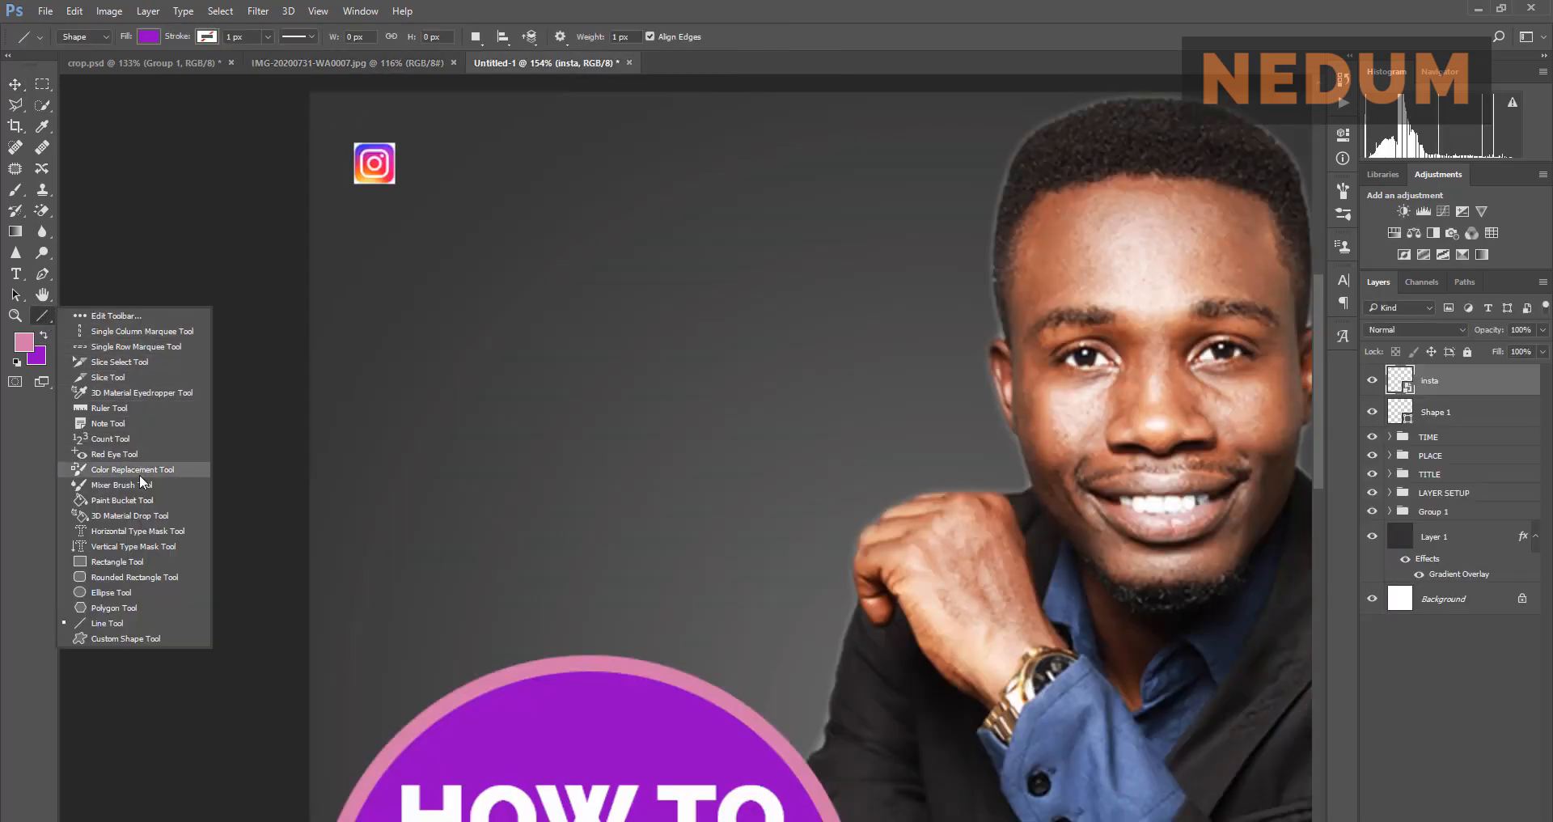
click(144, 592)
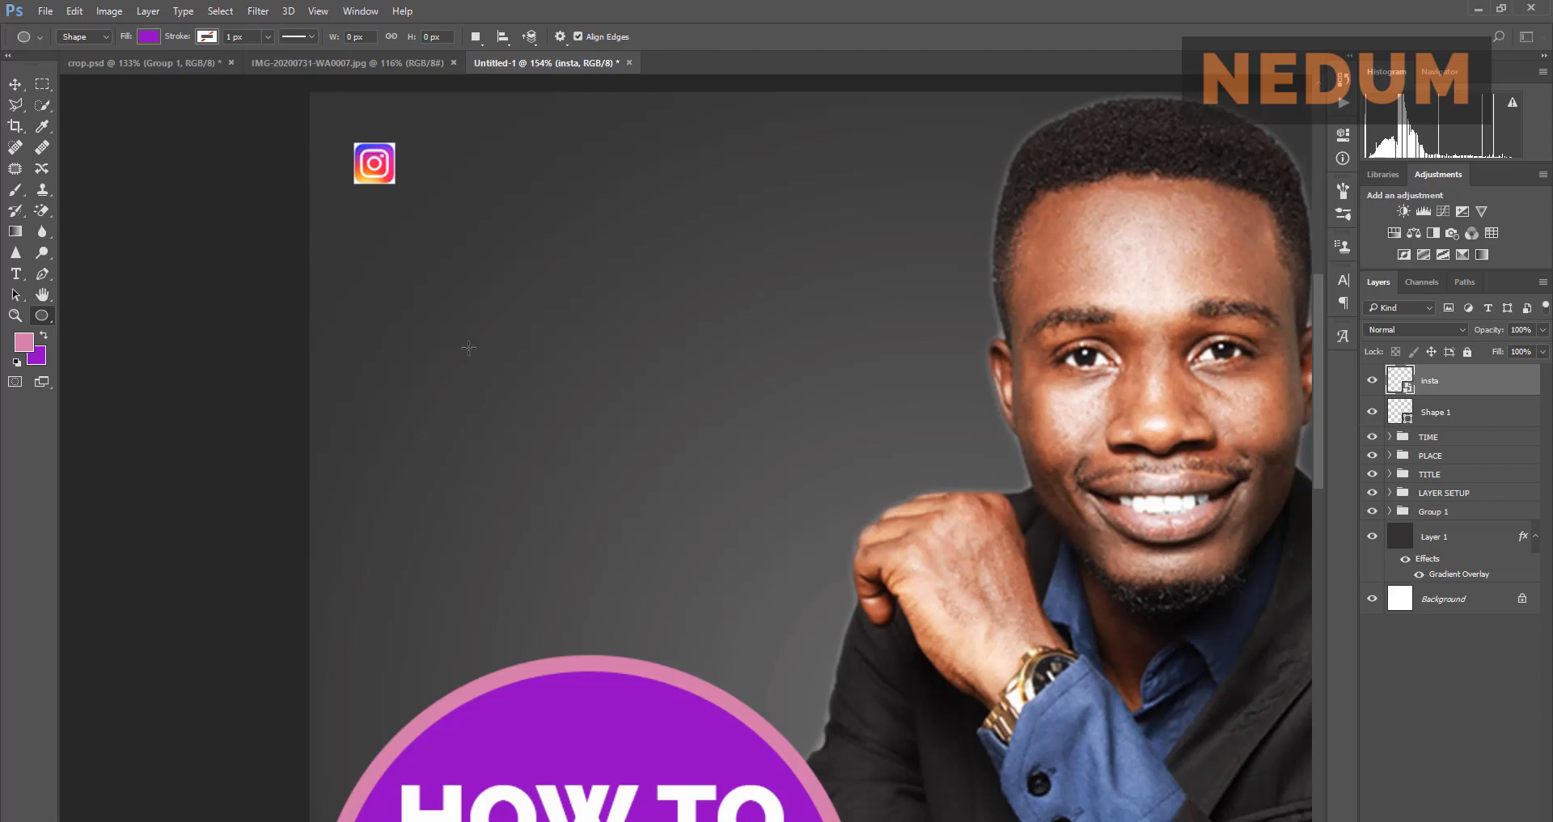
drag(468, 348, 584, 287)
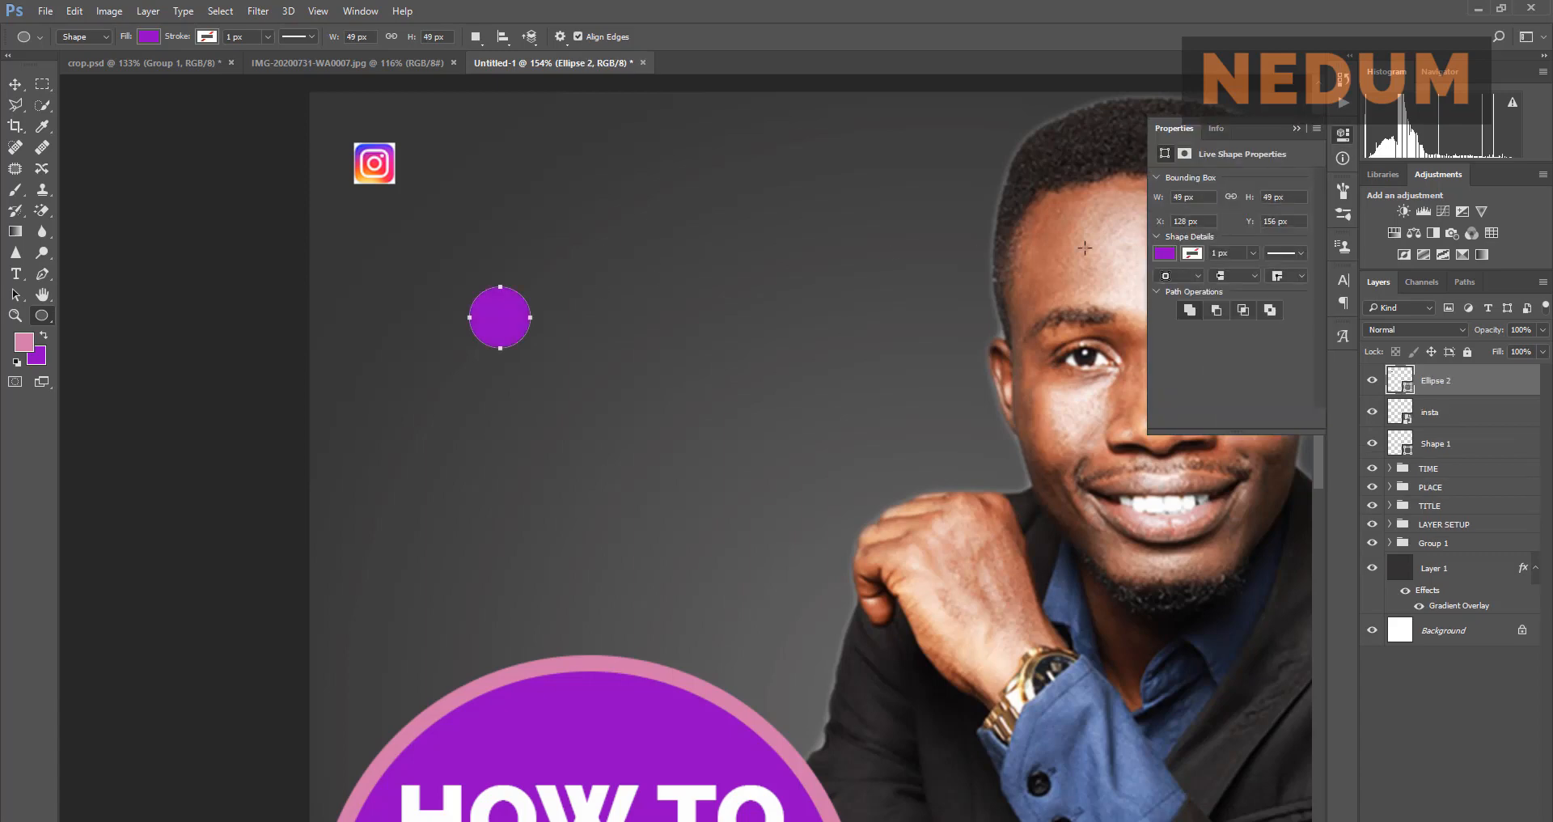
click(1194, 253)
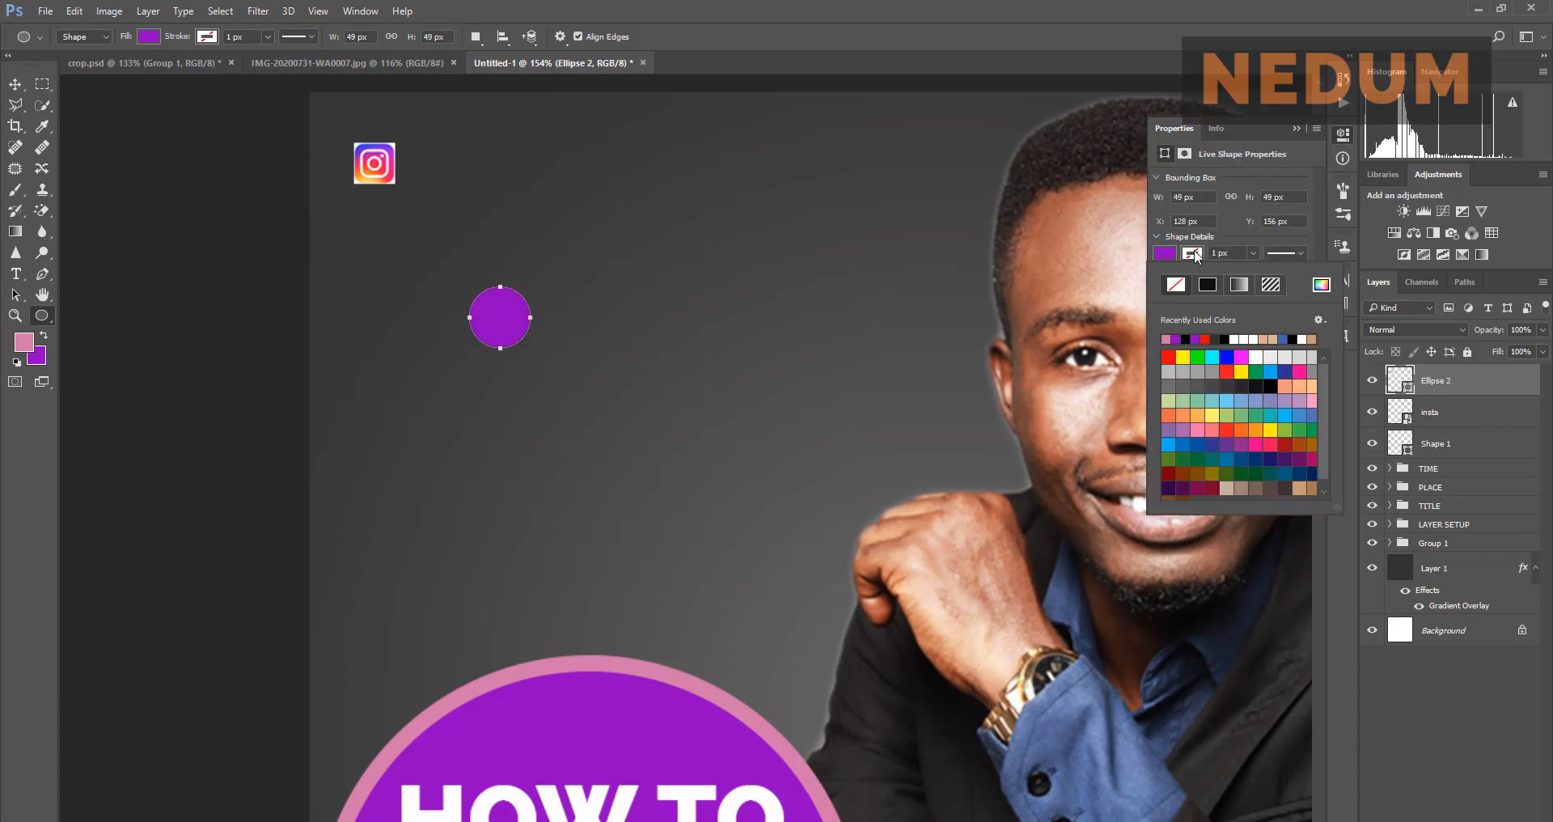
click(1195, 254)
click(1169, 257)
click(1176, 285)
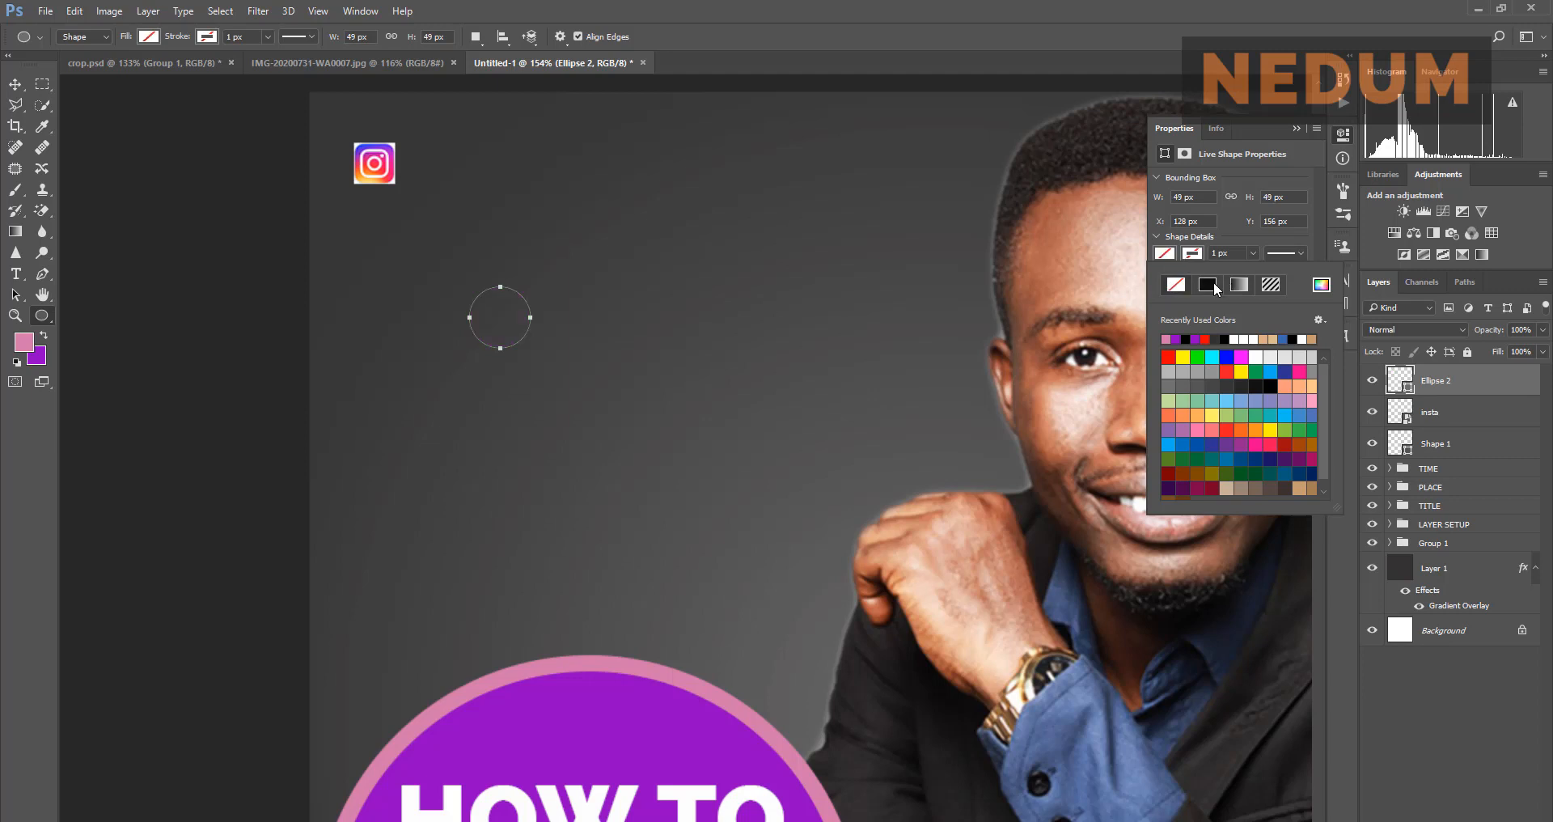
click(1253, 357)
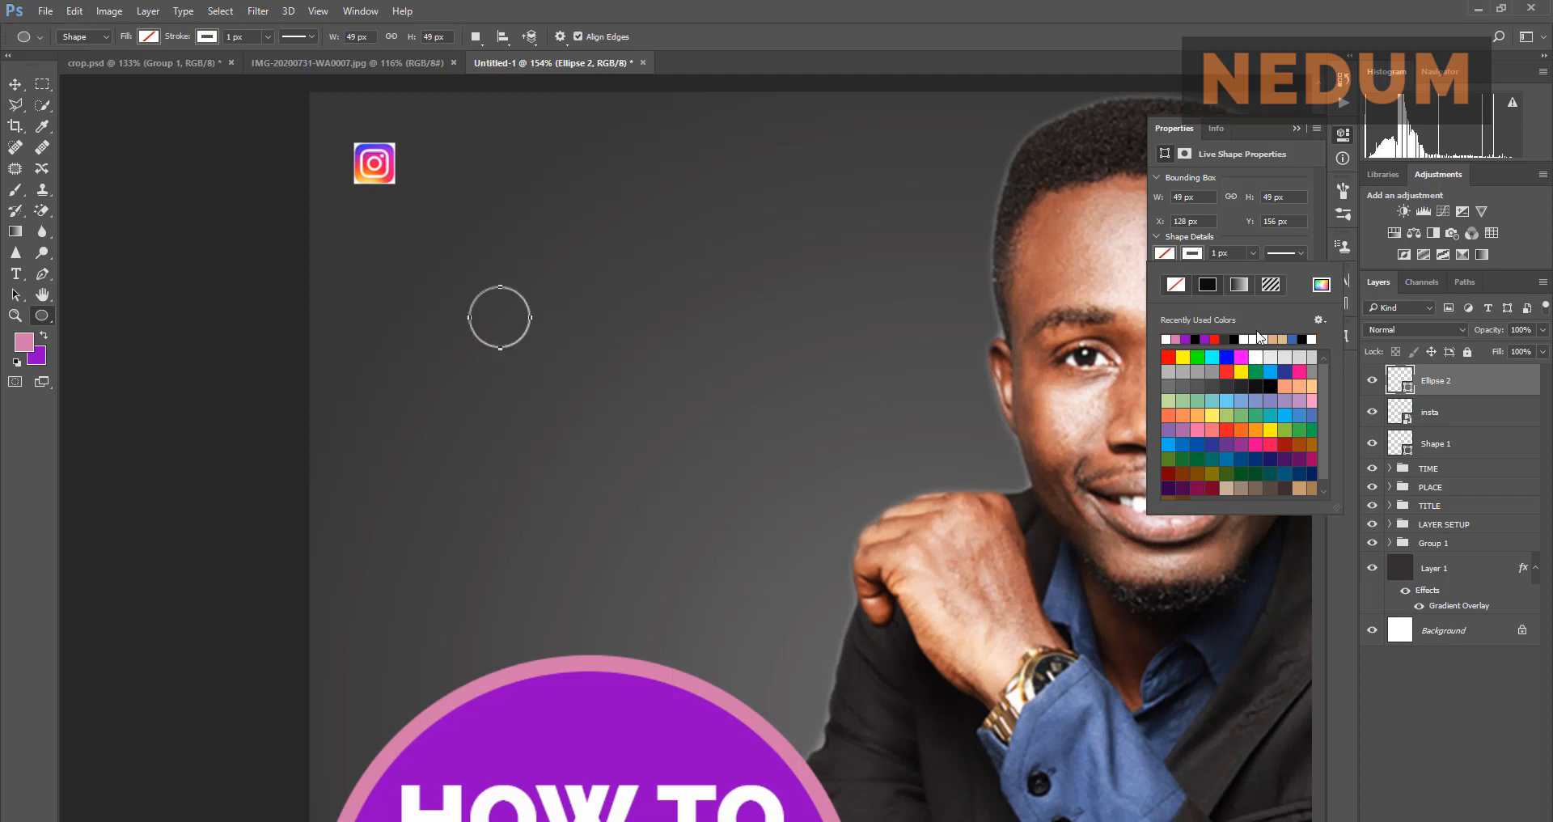
click(1260, 250)
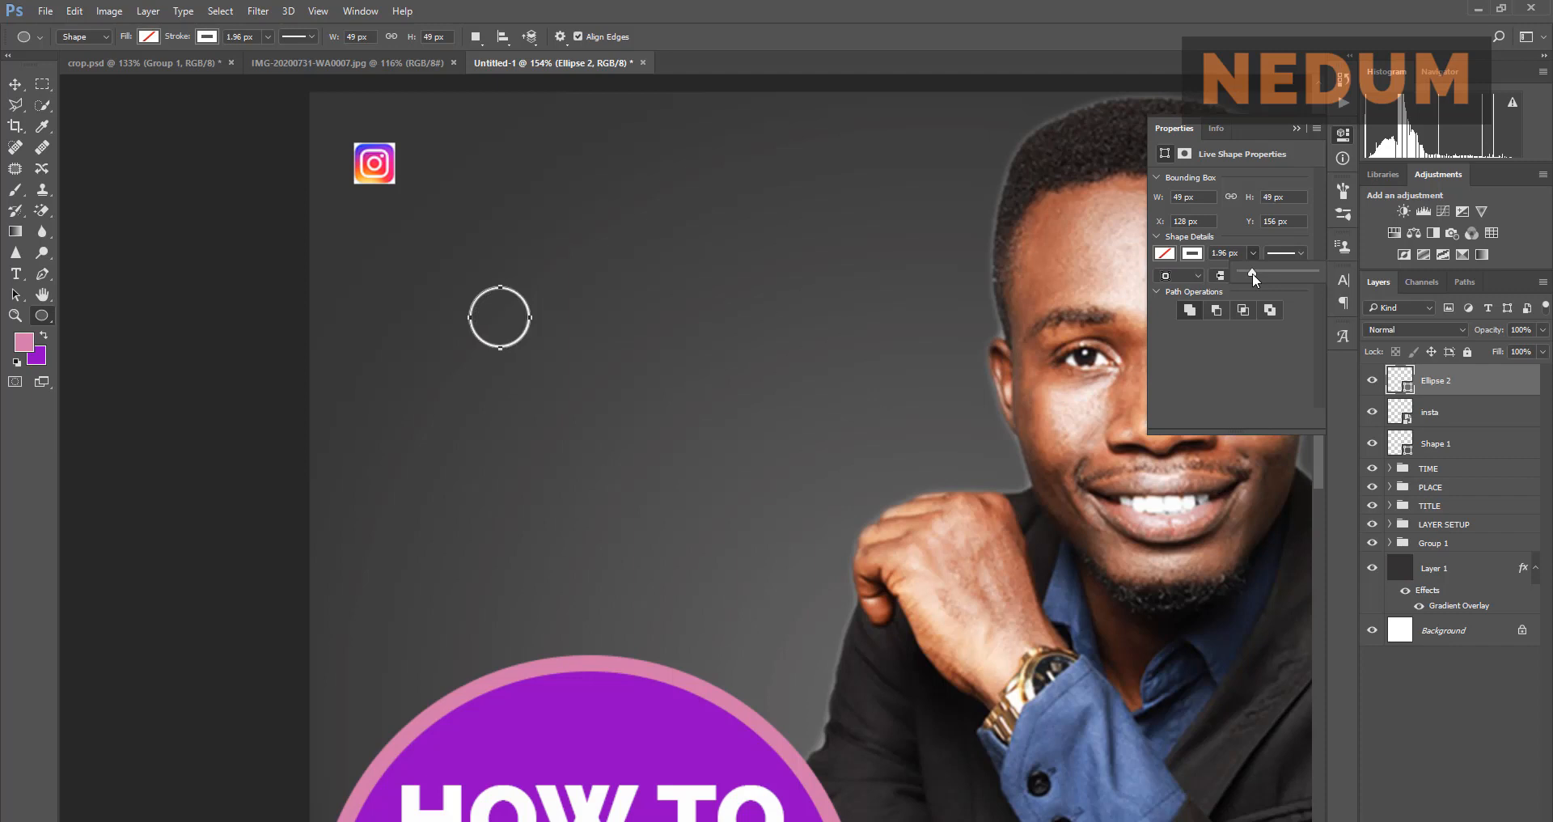
click(1297, 128)
Step: Move the white ring over the Instagram icon and fit the whole flyer in view
click(23, 81)
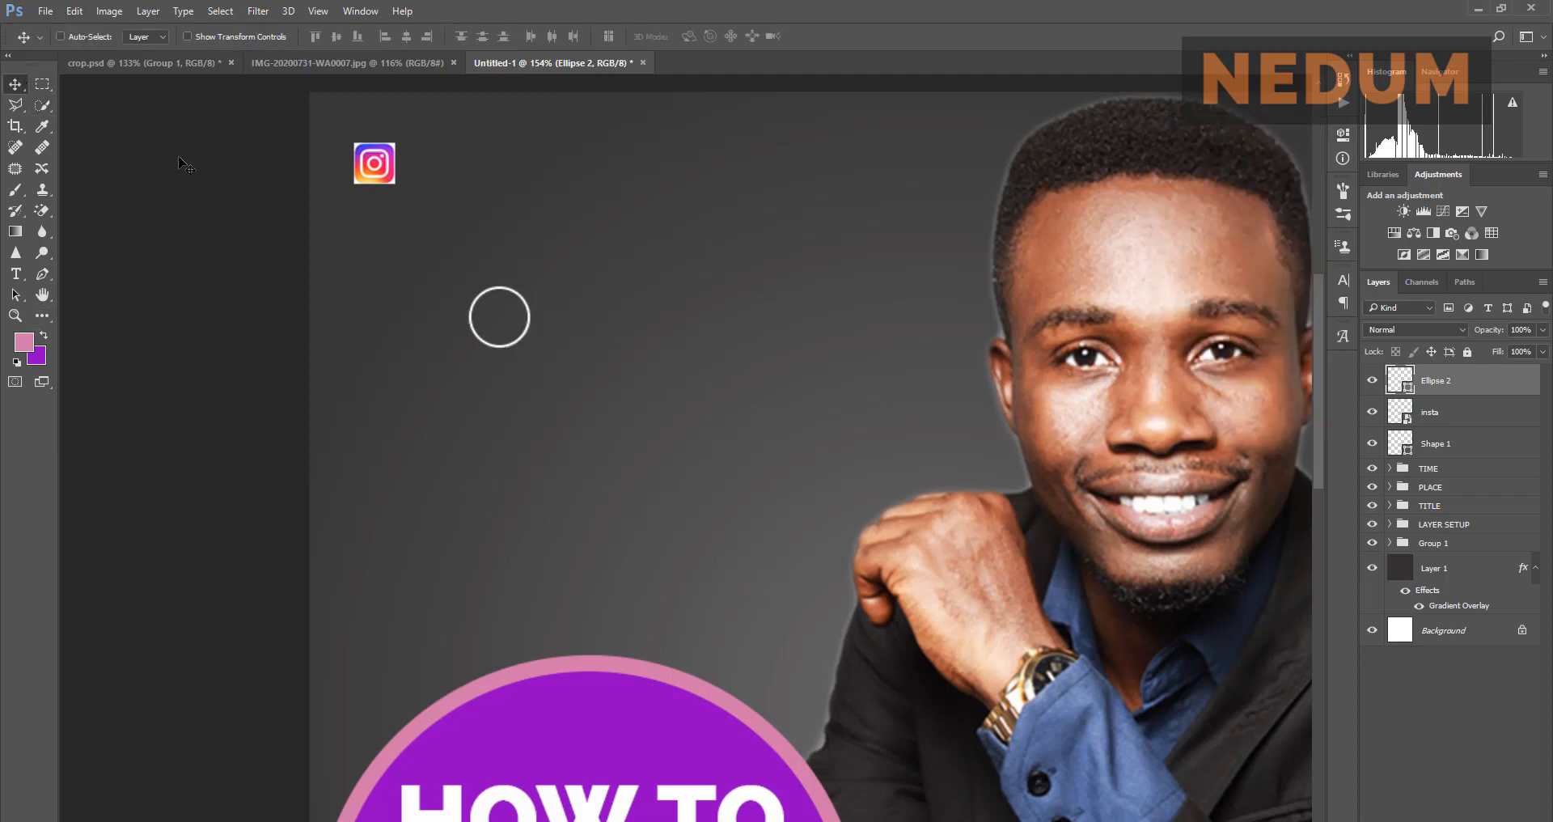
drag(471, 301, 346, 146)
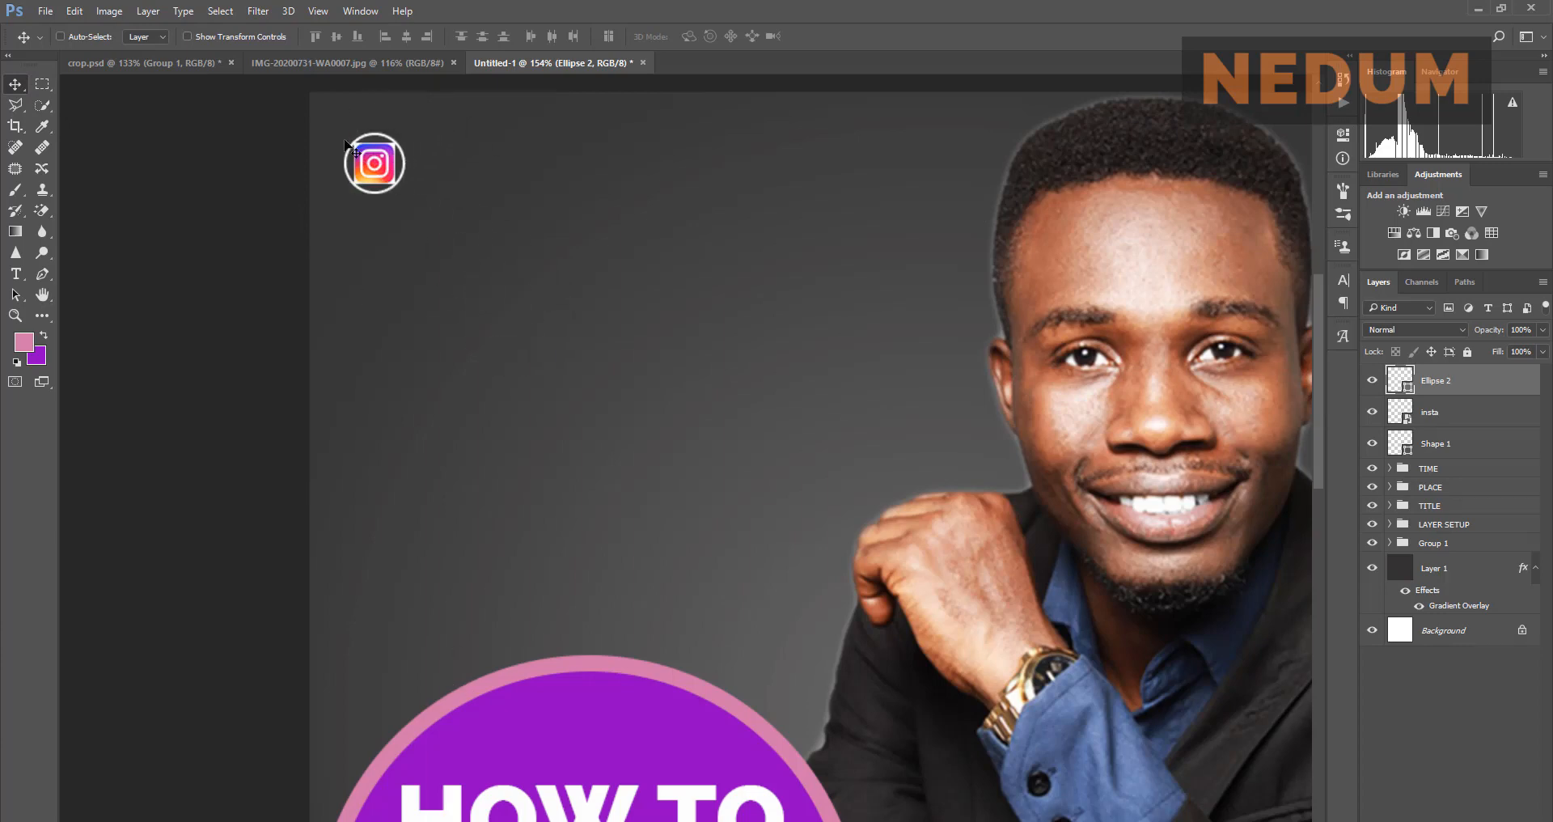
click(338, 60)
click(527, 61)
key(ctrl+0)
scroll(395, 149, up, 5)
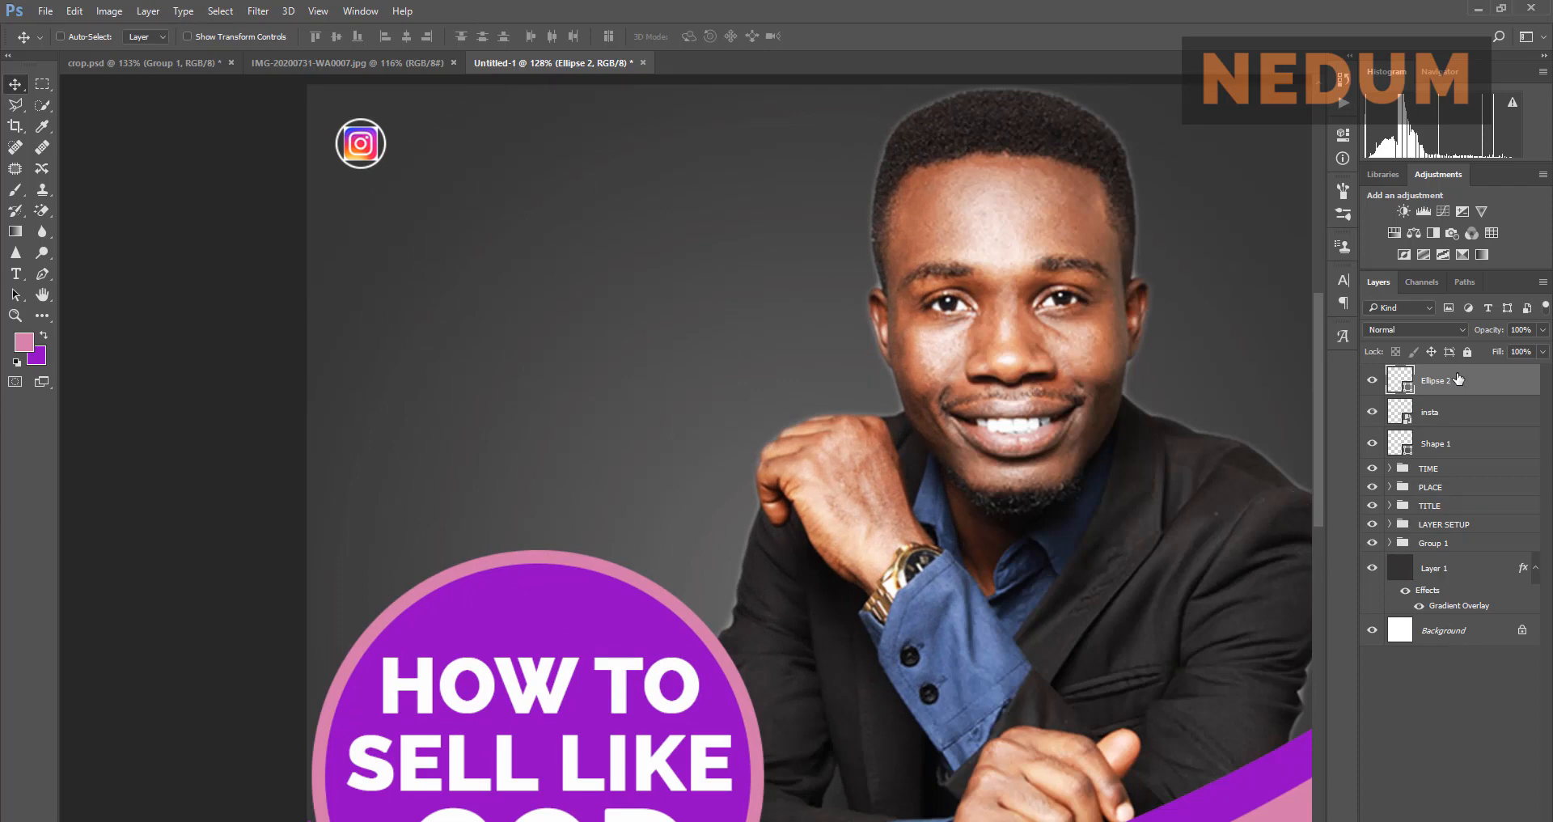
scroll(720, 322, down, 3)
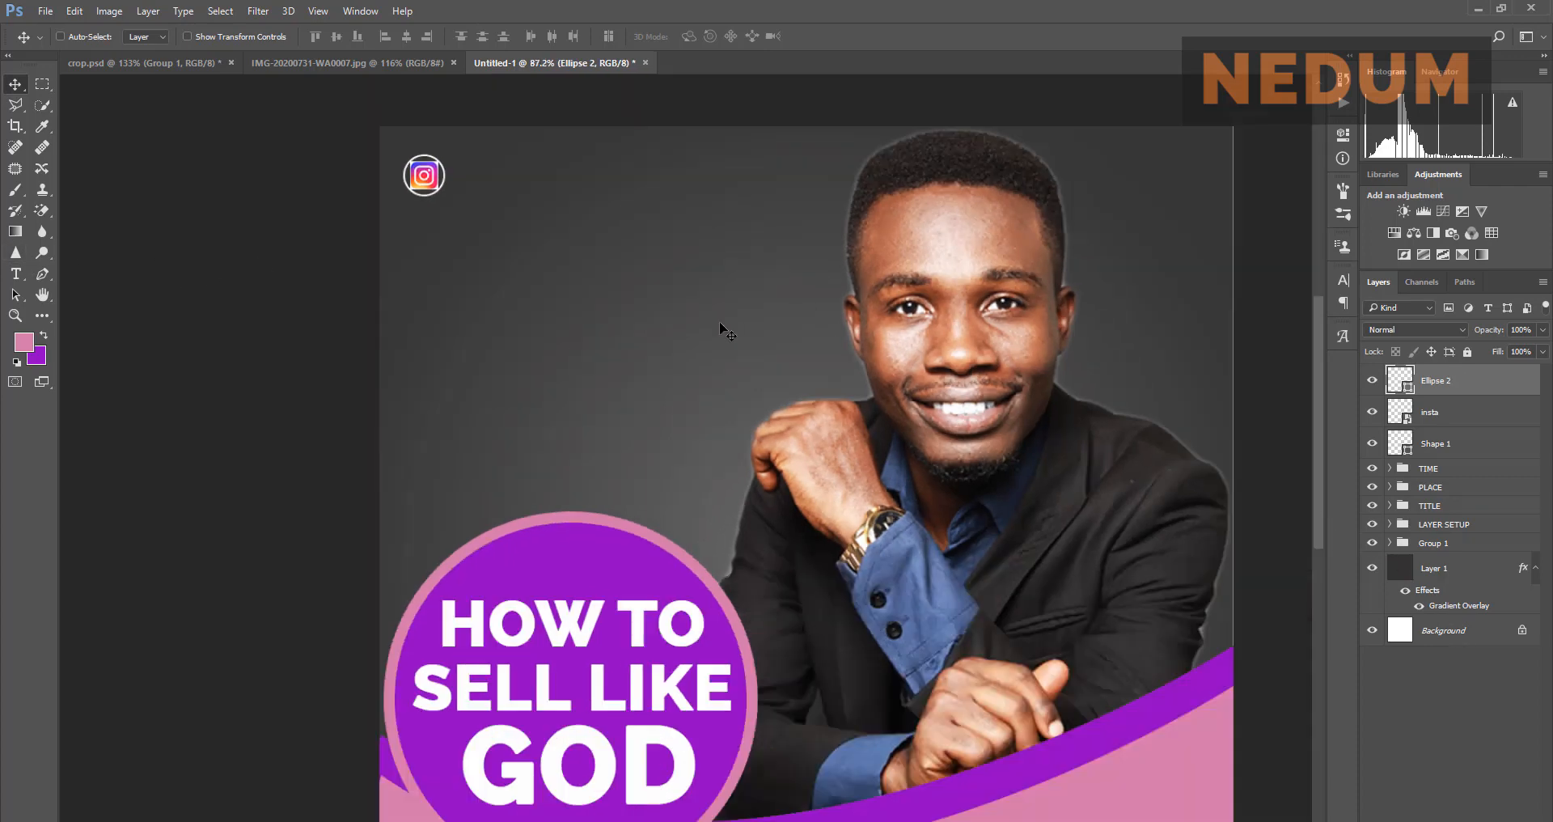
scroll(728, 331, down, 2)
scroll(737, 502, up, 1)
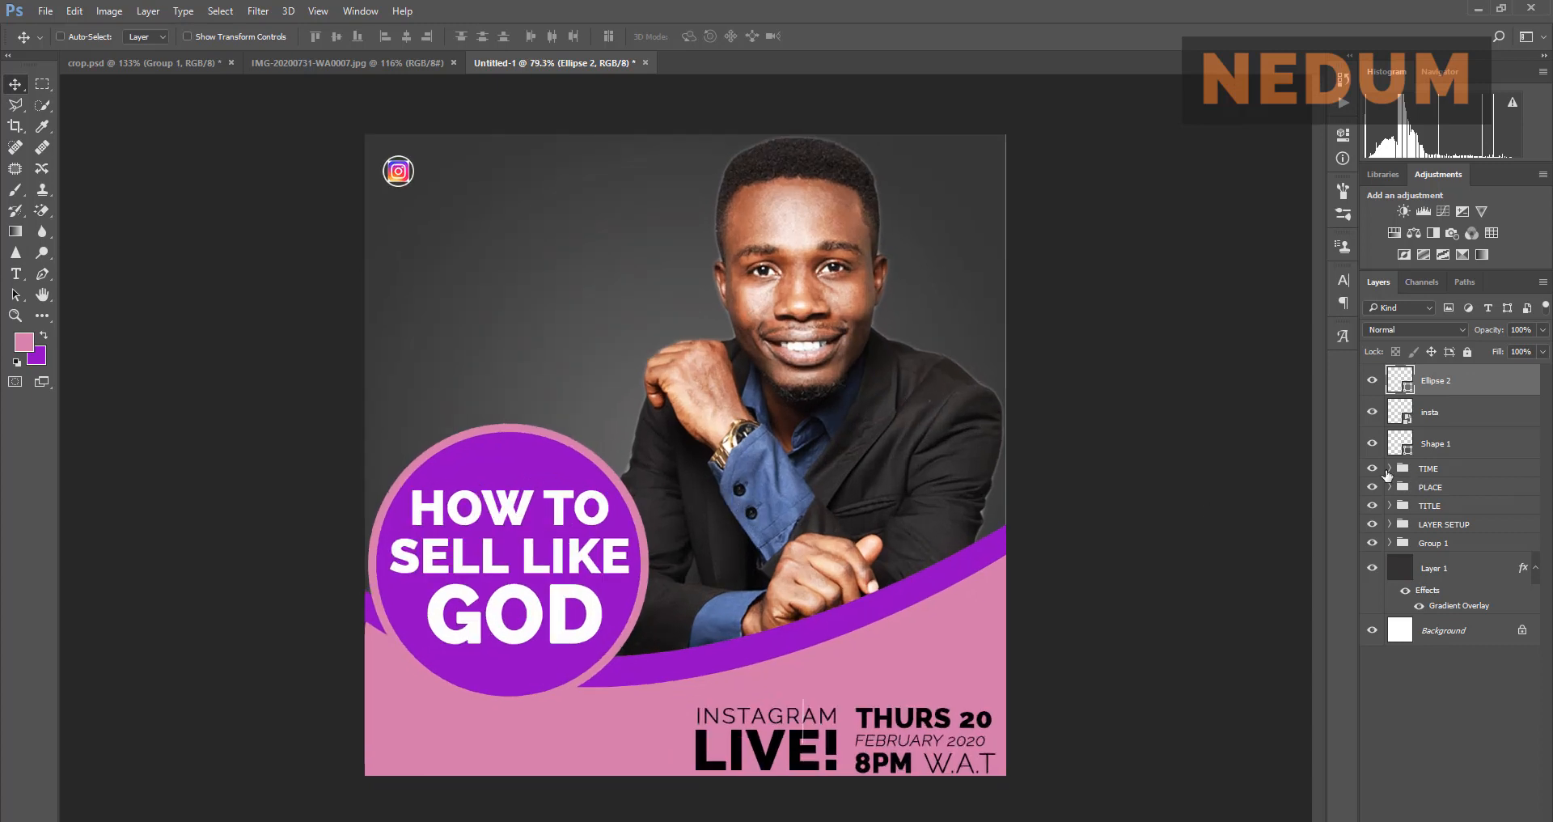
Step: Alt-drag a copy of the W.A.T text beside the Instagram icon and pull it out of the TIME group
click(15, 274)
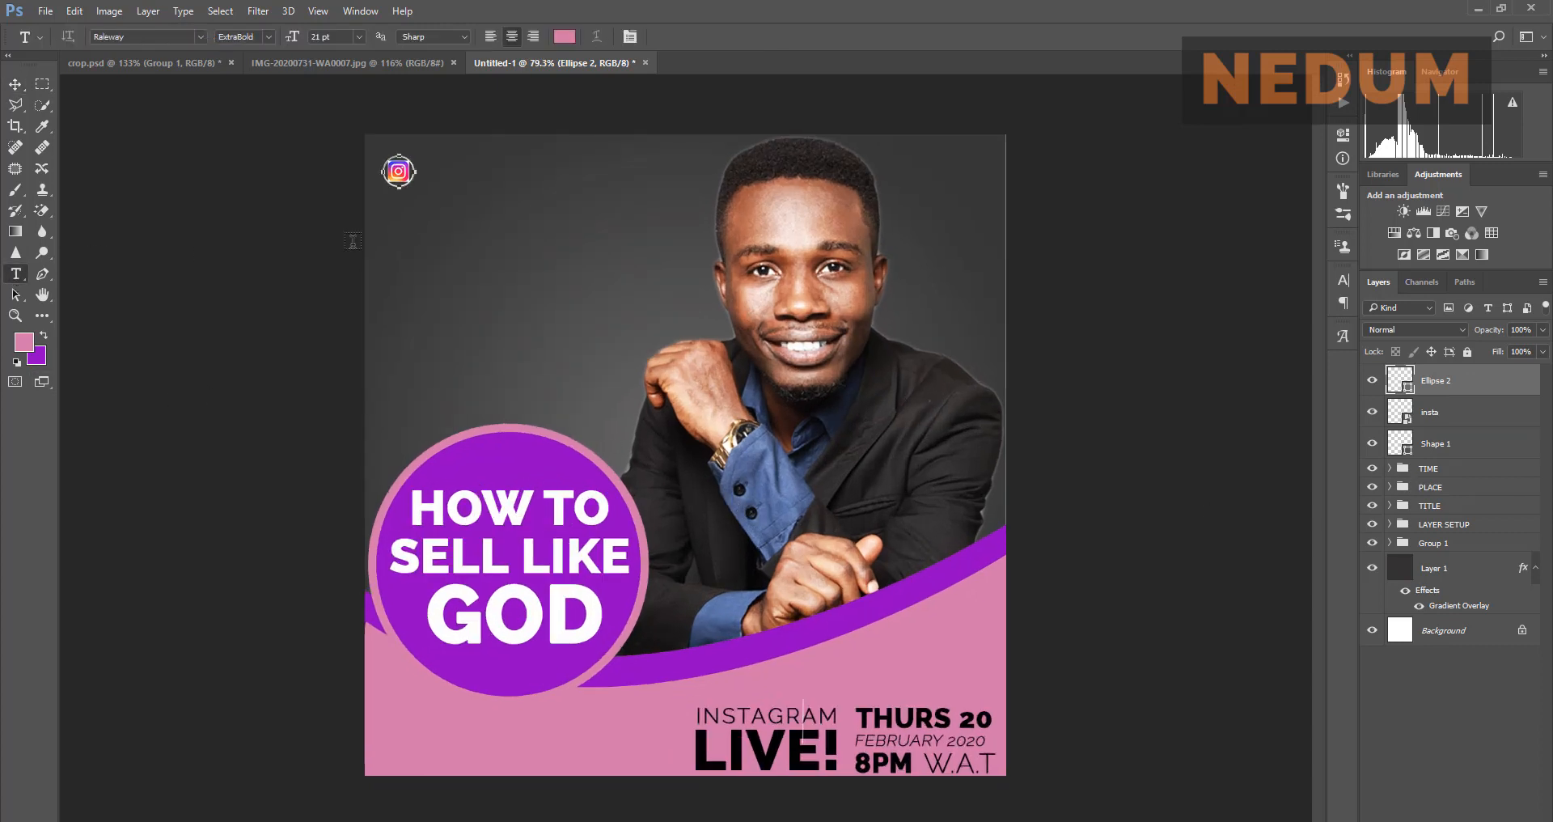
click(16, 83)
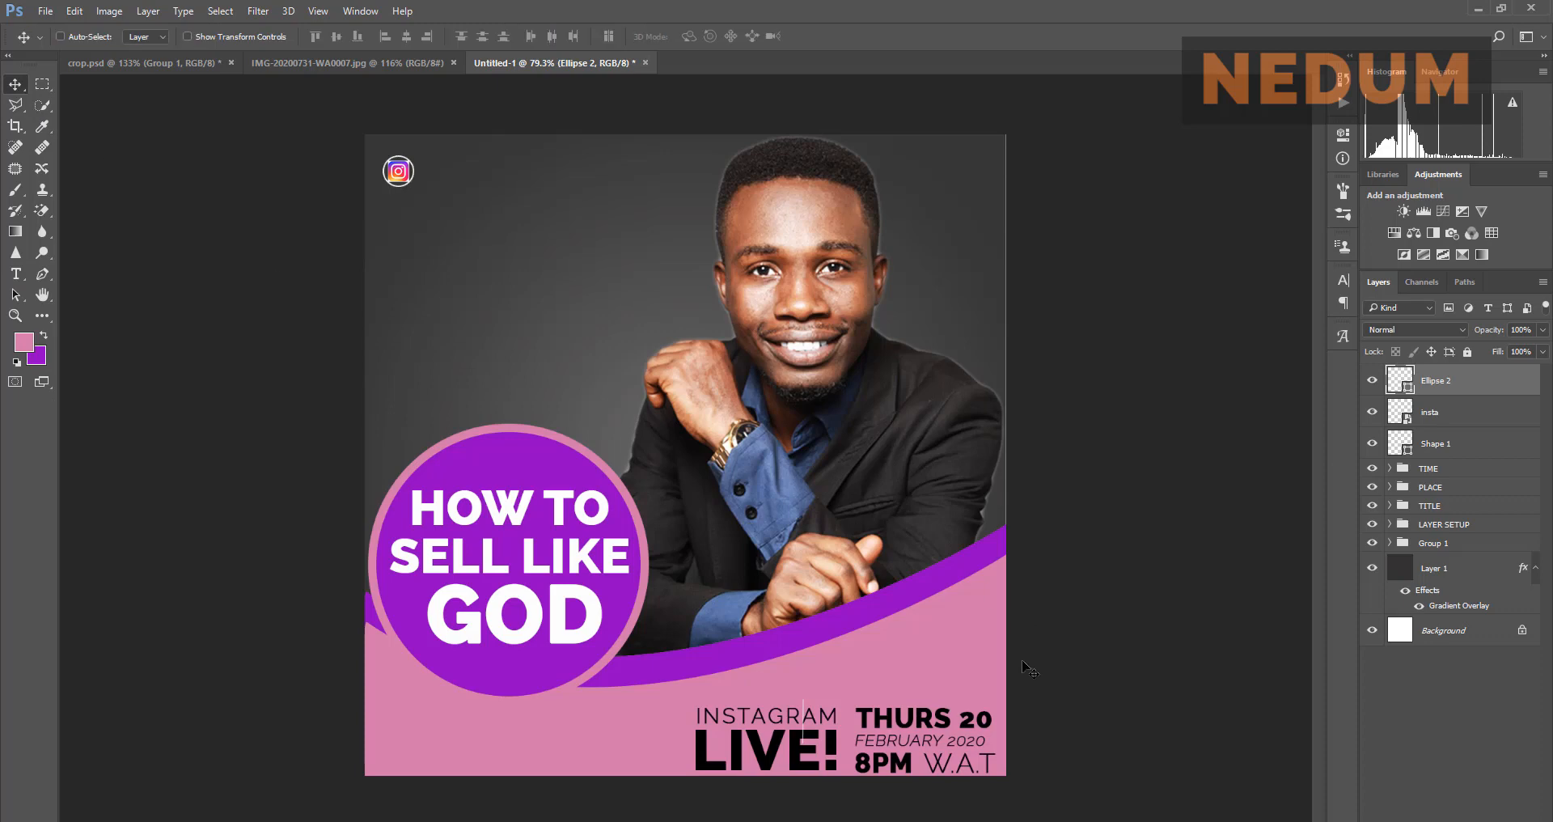
click(1389, 468)
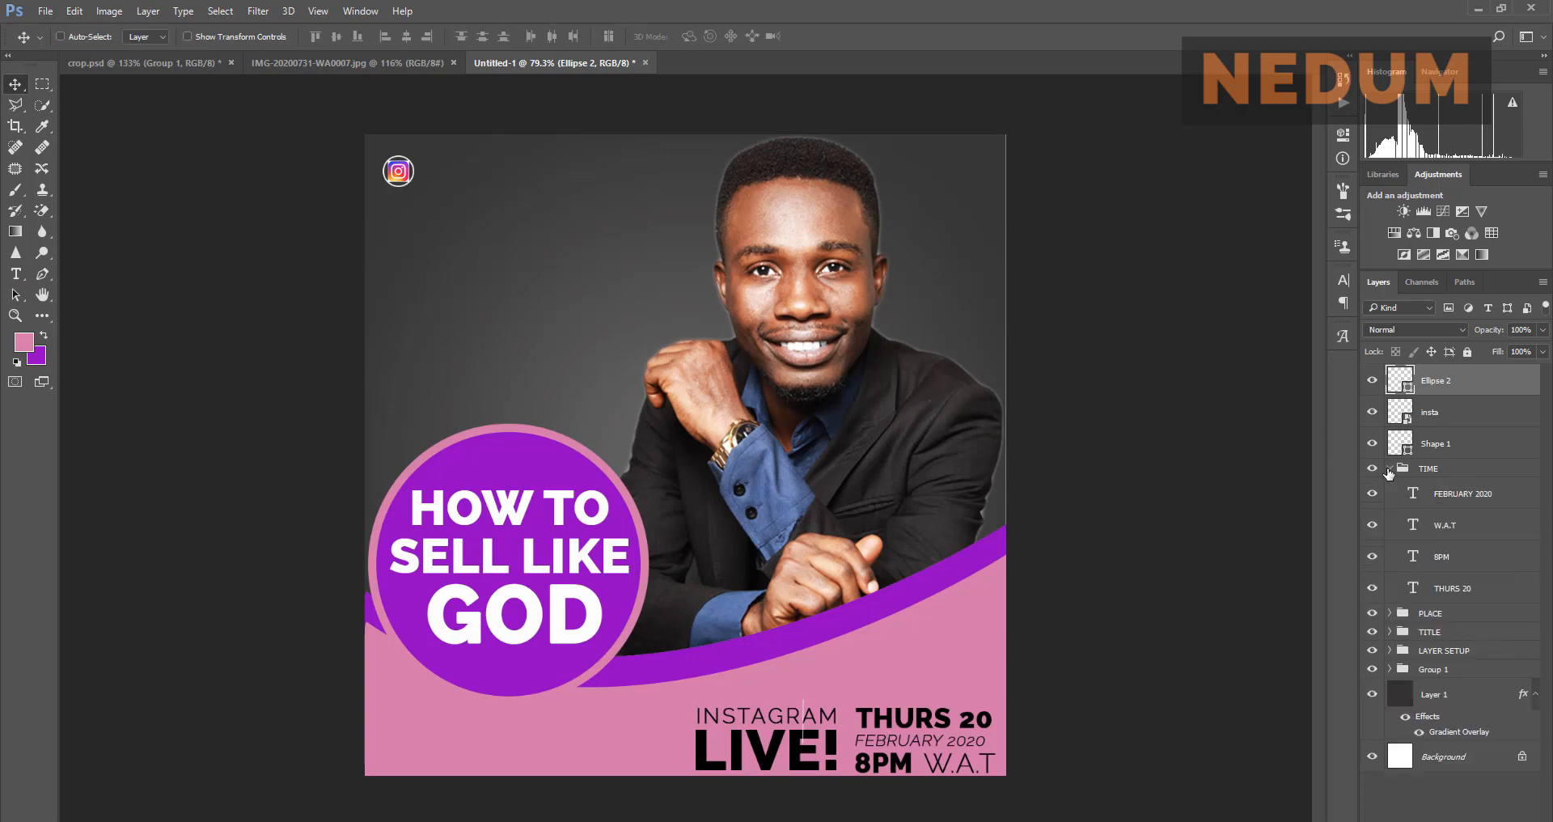
click(1389, 469)
click(1389, 468)
click(1452, 526)
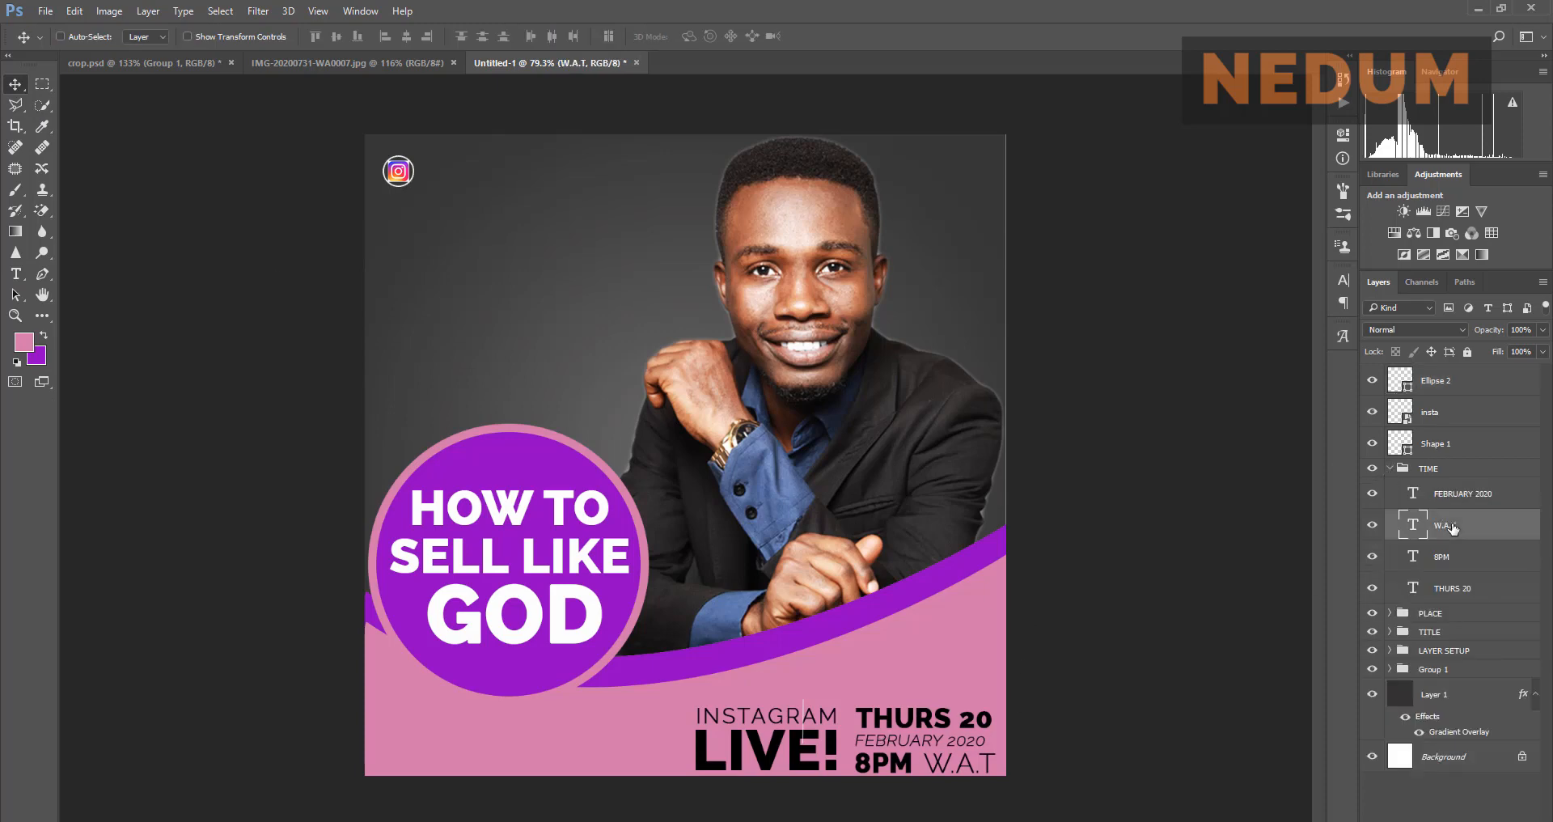
drag(952, 770, 463, 182)
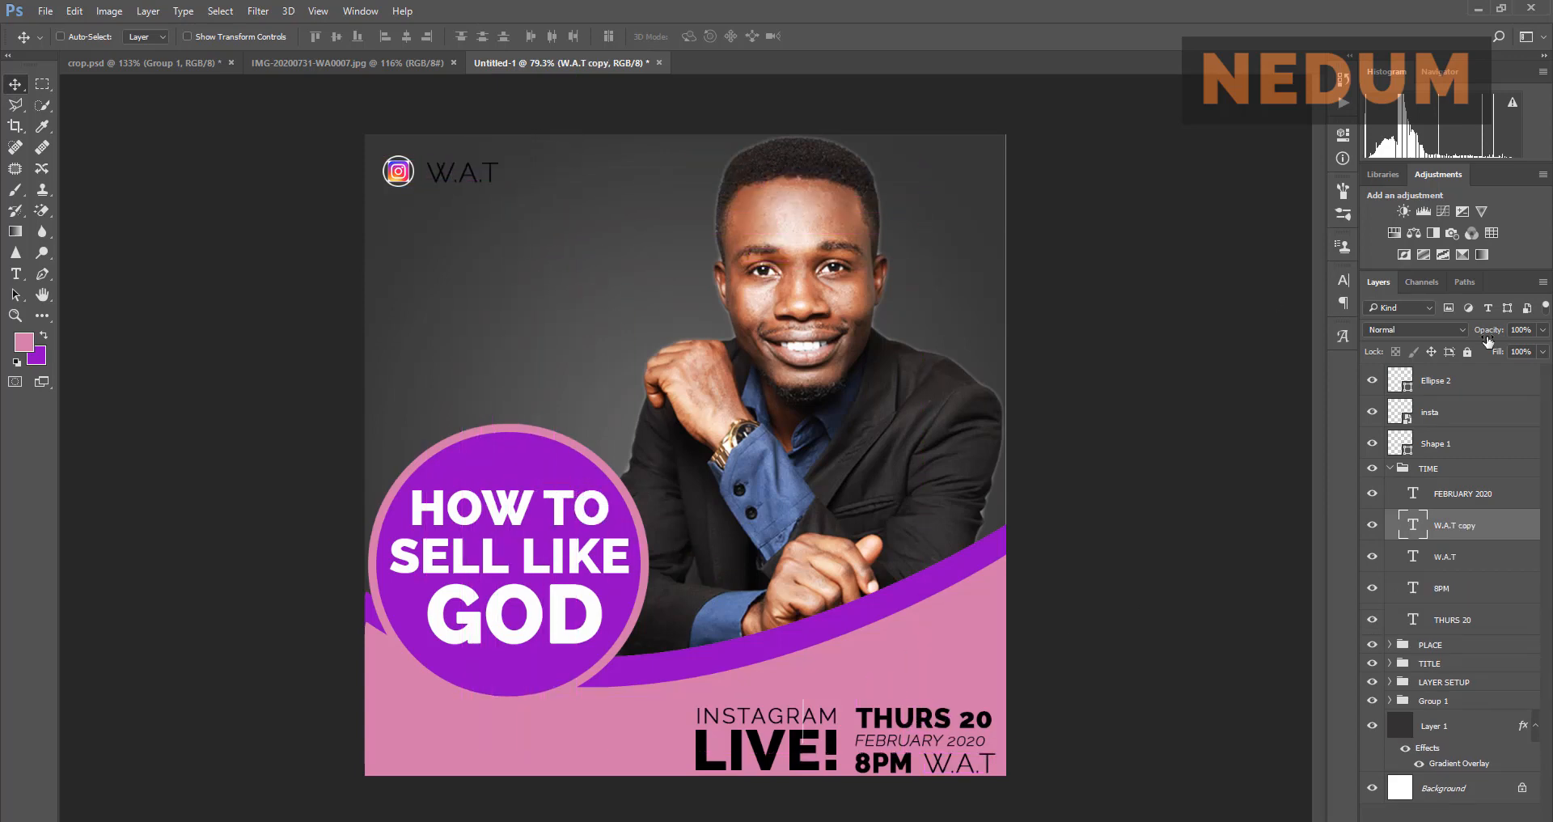
drag(1448, 527, 1448, 461)
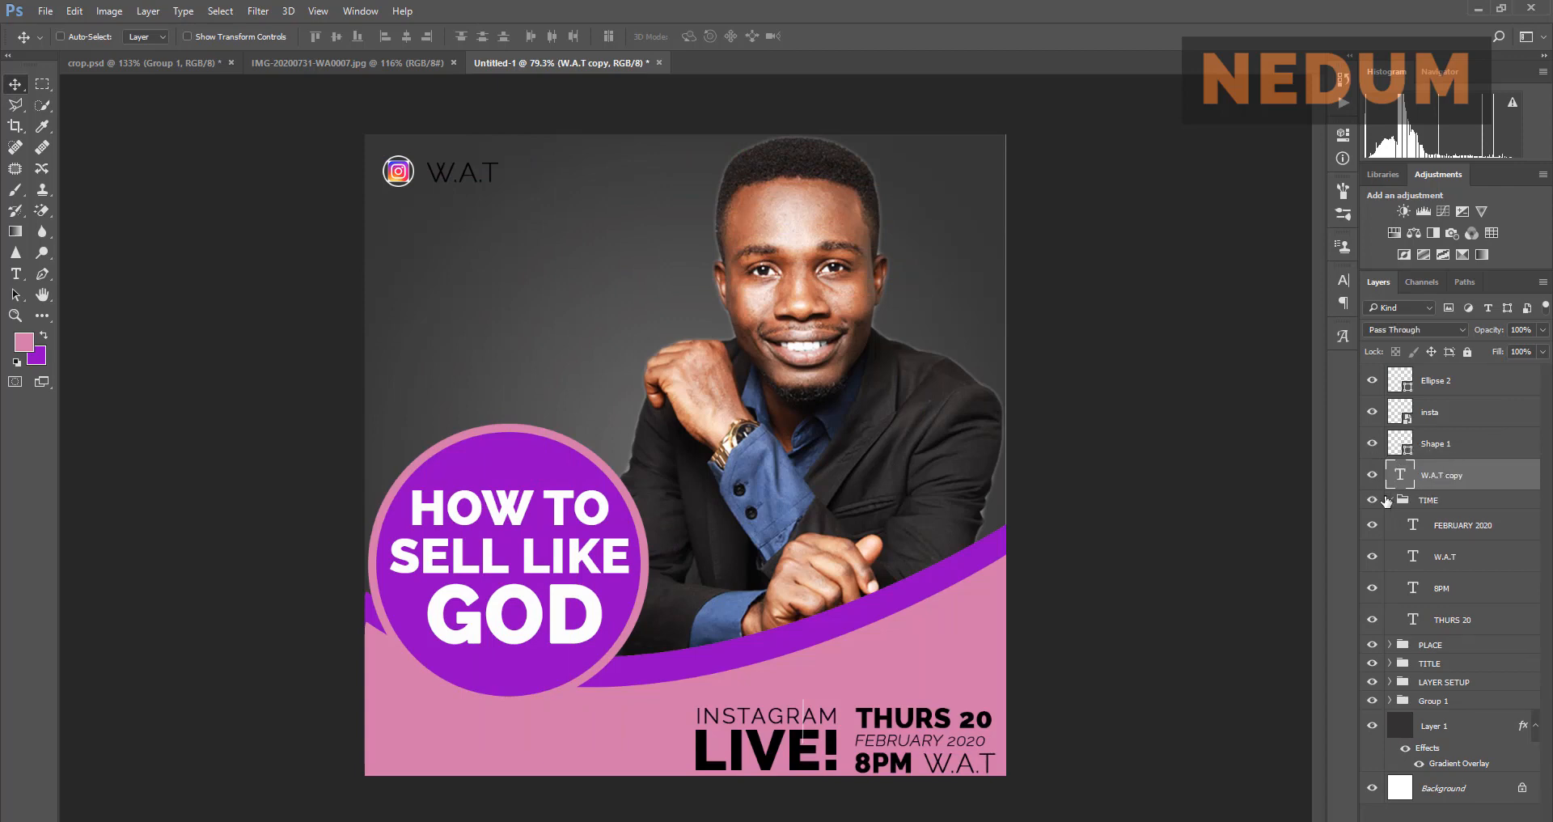
Step: Make the copied W.A.T text white (ffffff) in the Character panel
click(1389, 502)
click(1389, 501)
click(1448, 478)
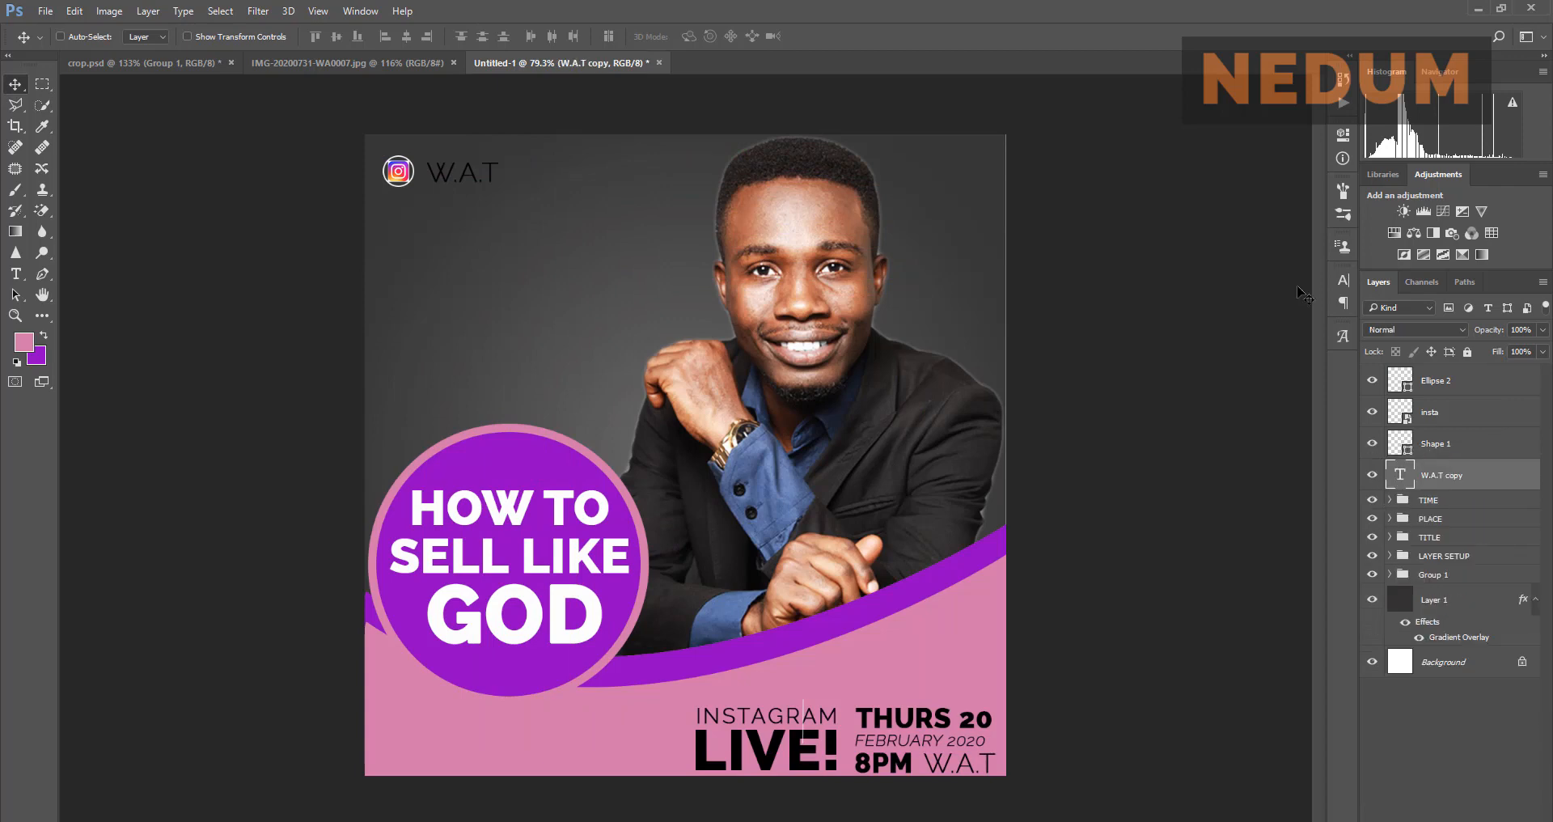
click(1344, 281)
click(1294, 379)
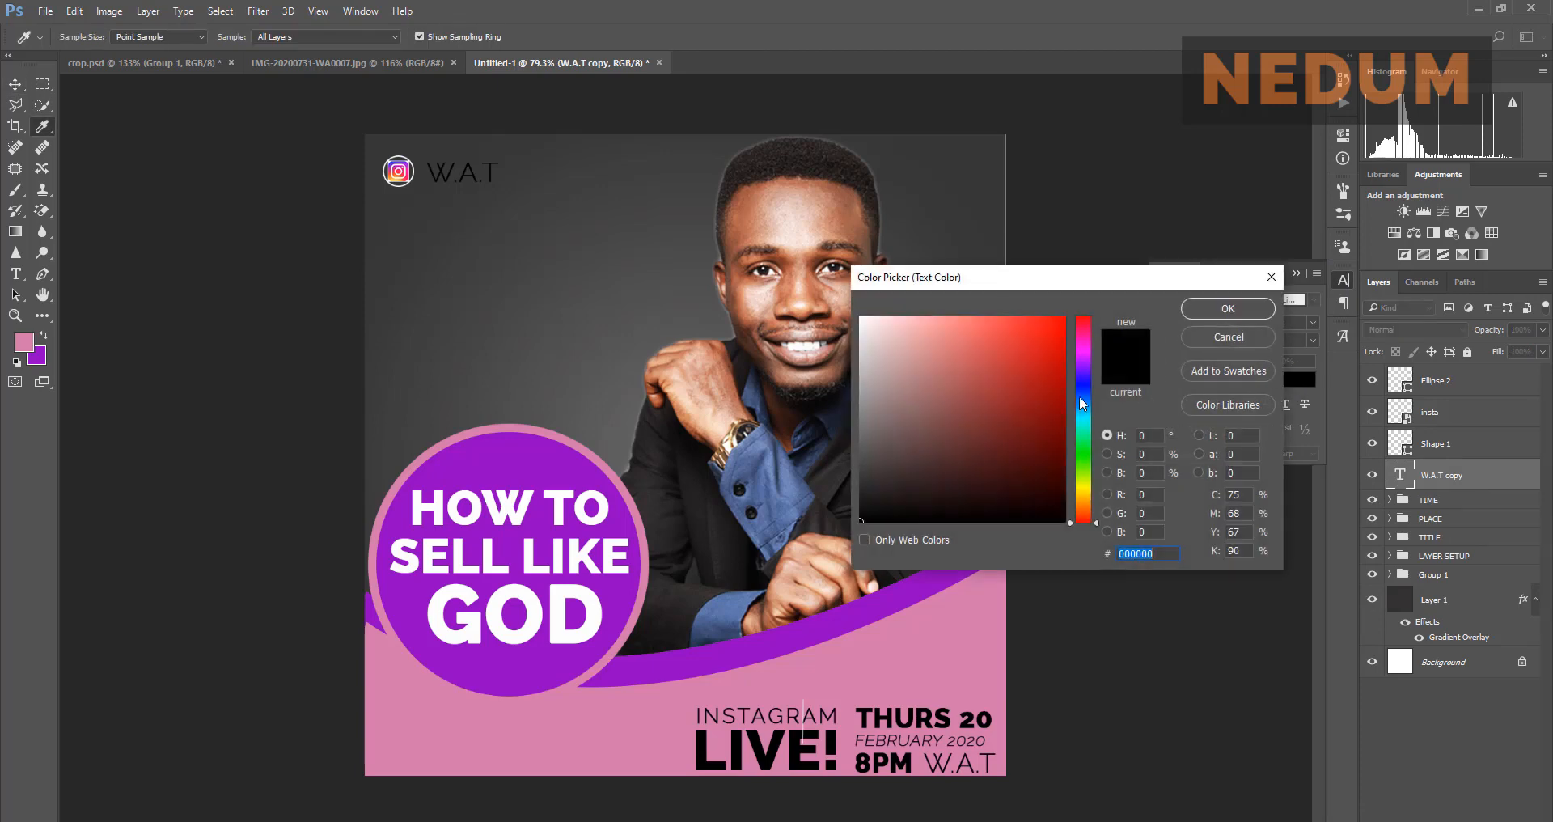
text(ffffff)
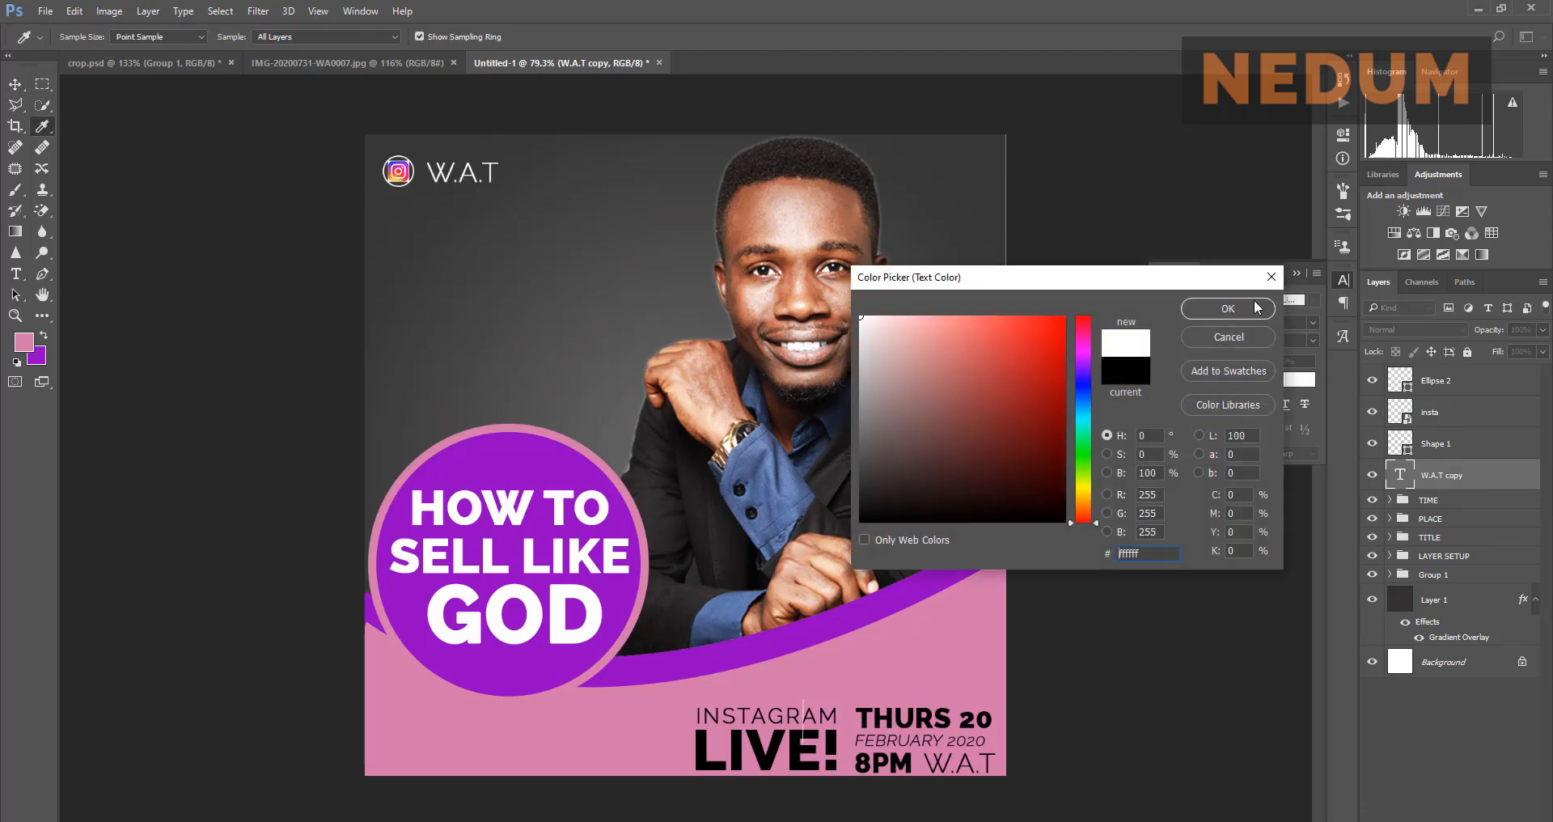
click(1227, 308)
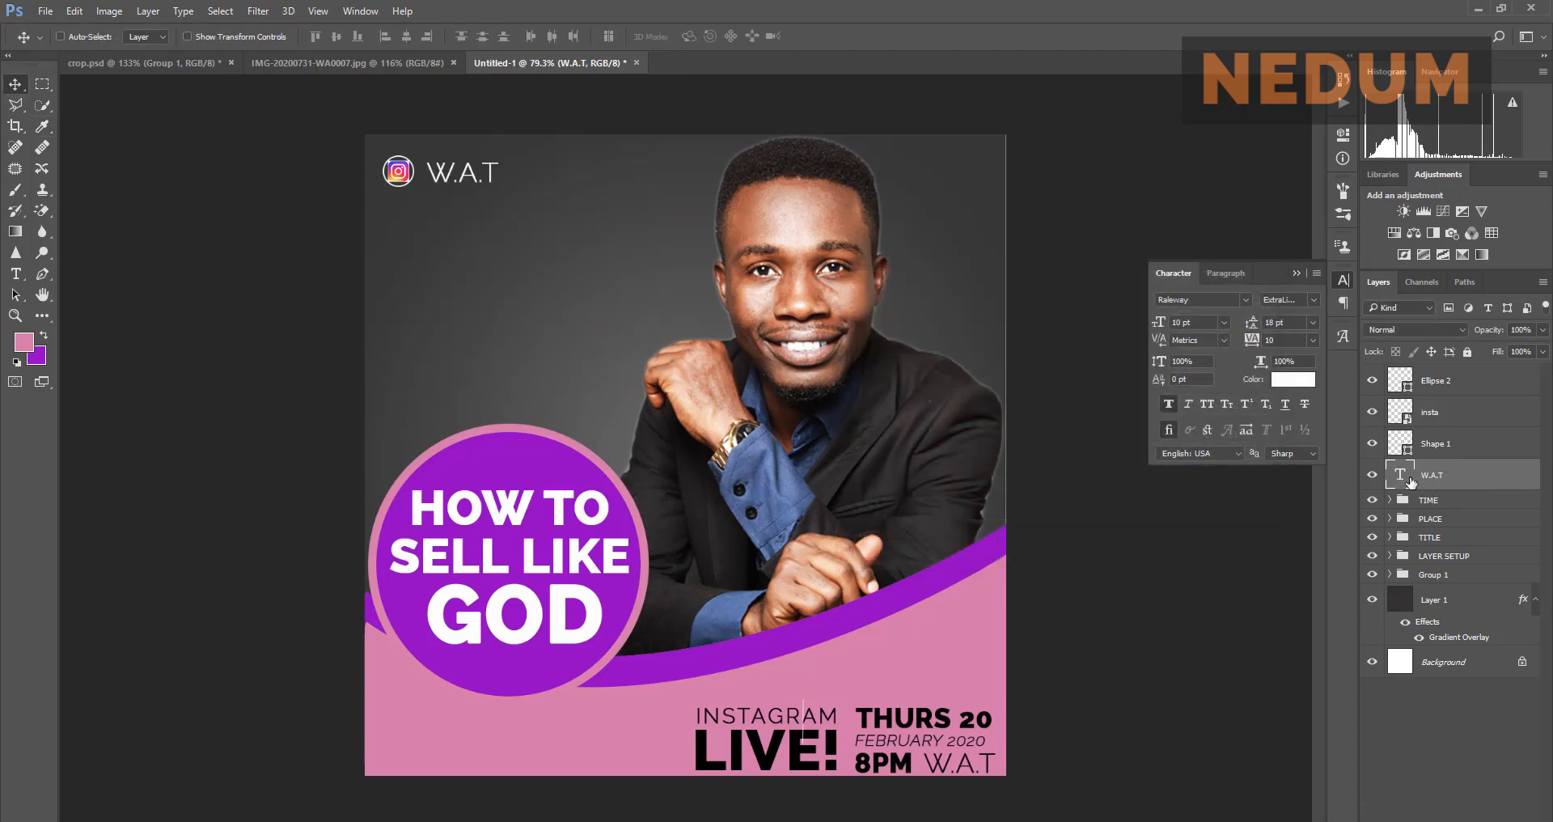
Step: Clear the copied text's contents, then compare with the reference flyer
double_click(1407, 479)
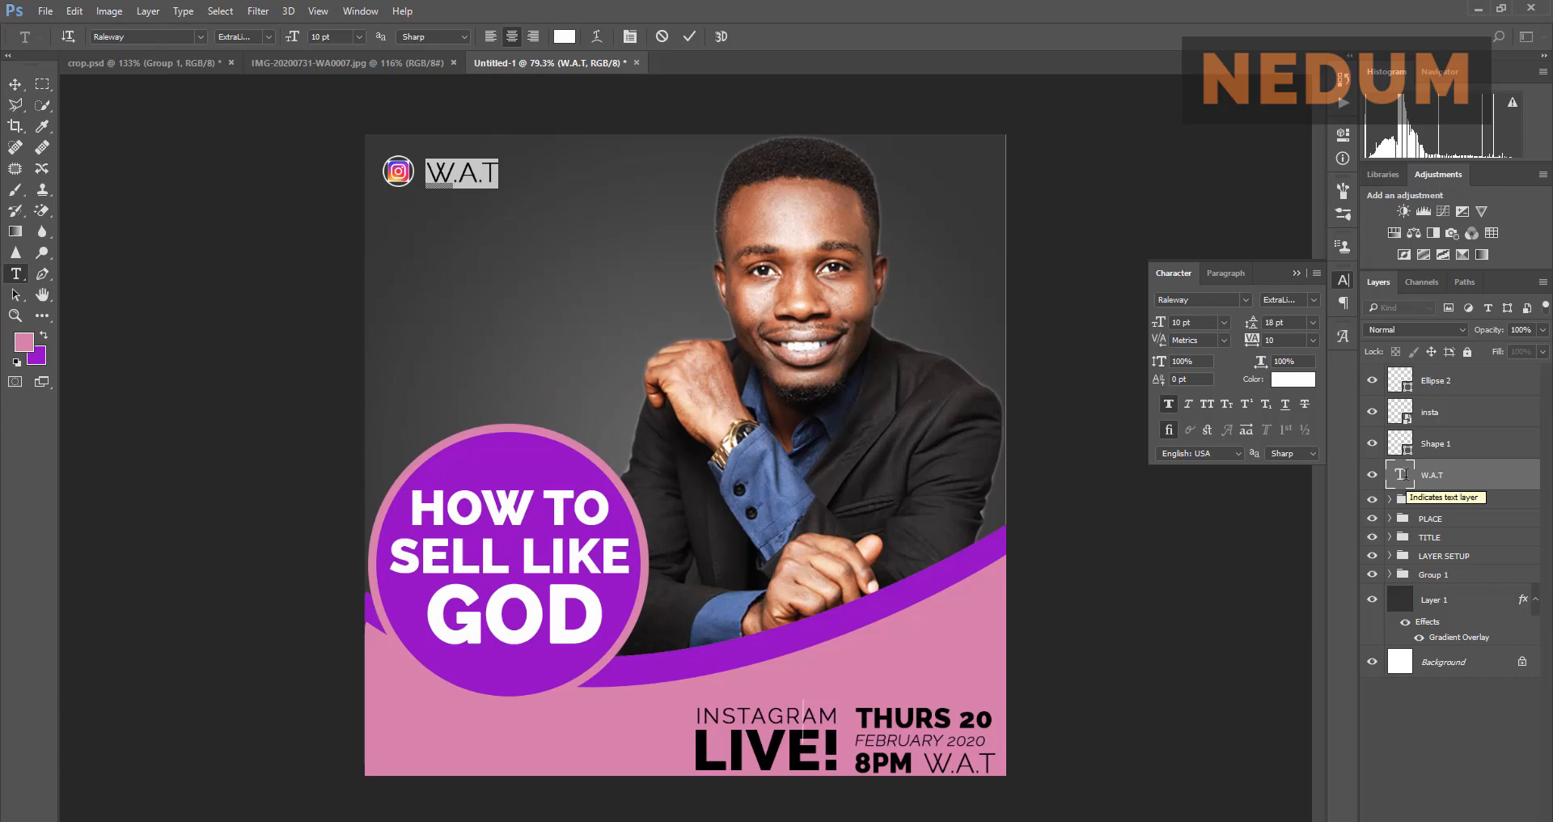
text(N)
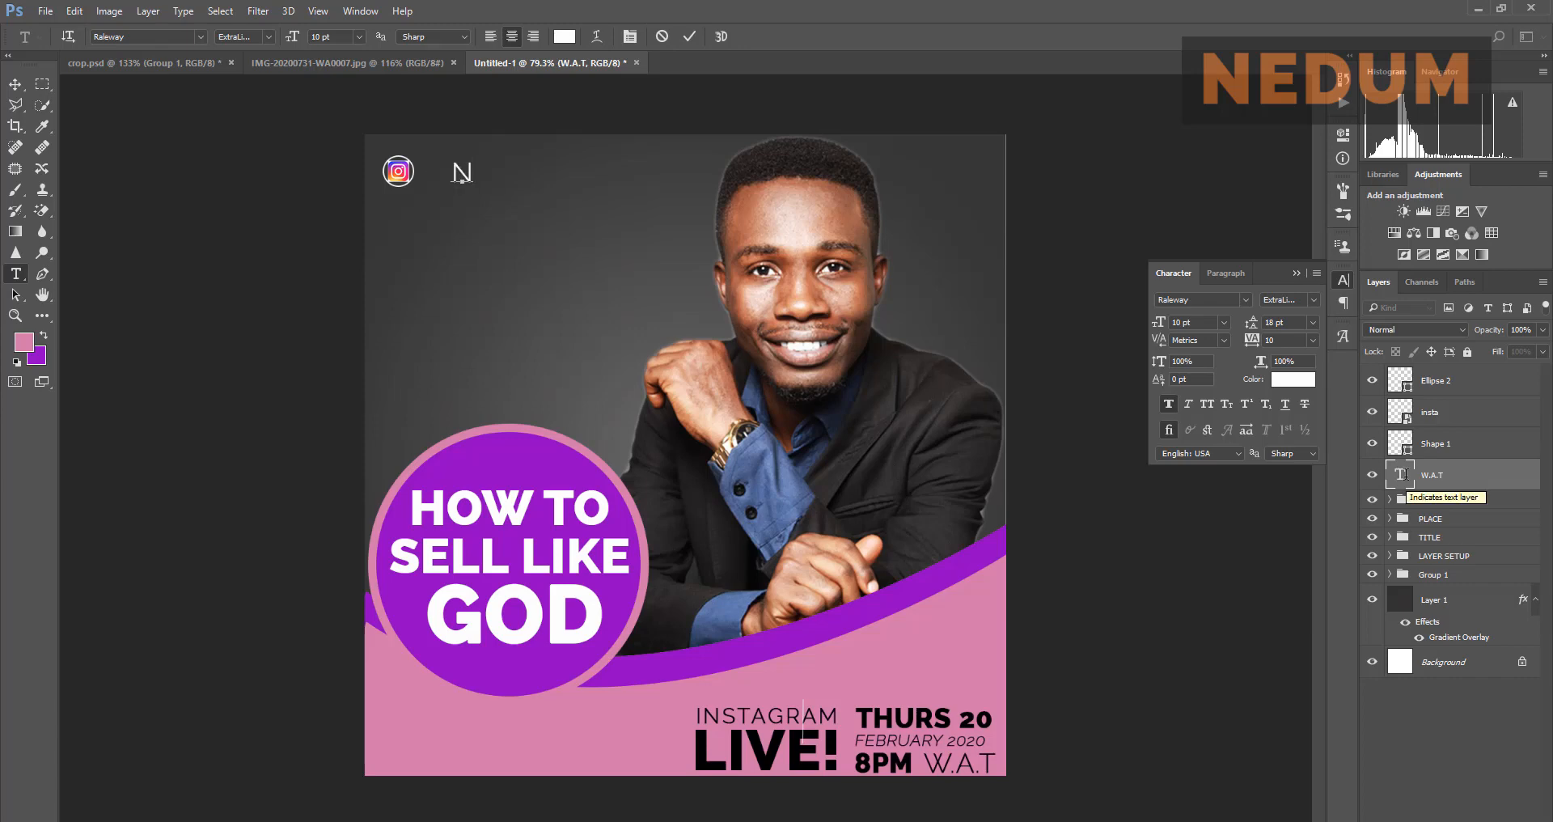
key(BackSpace)
text(ne)
key(BackSpace)
key(BackSpace)
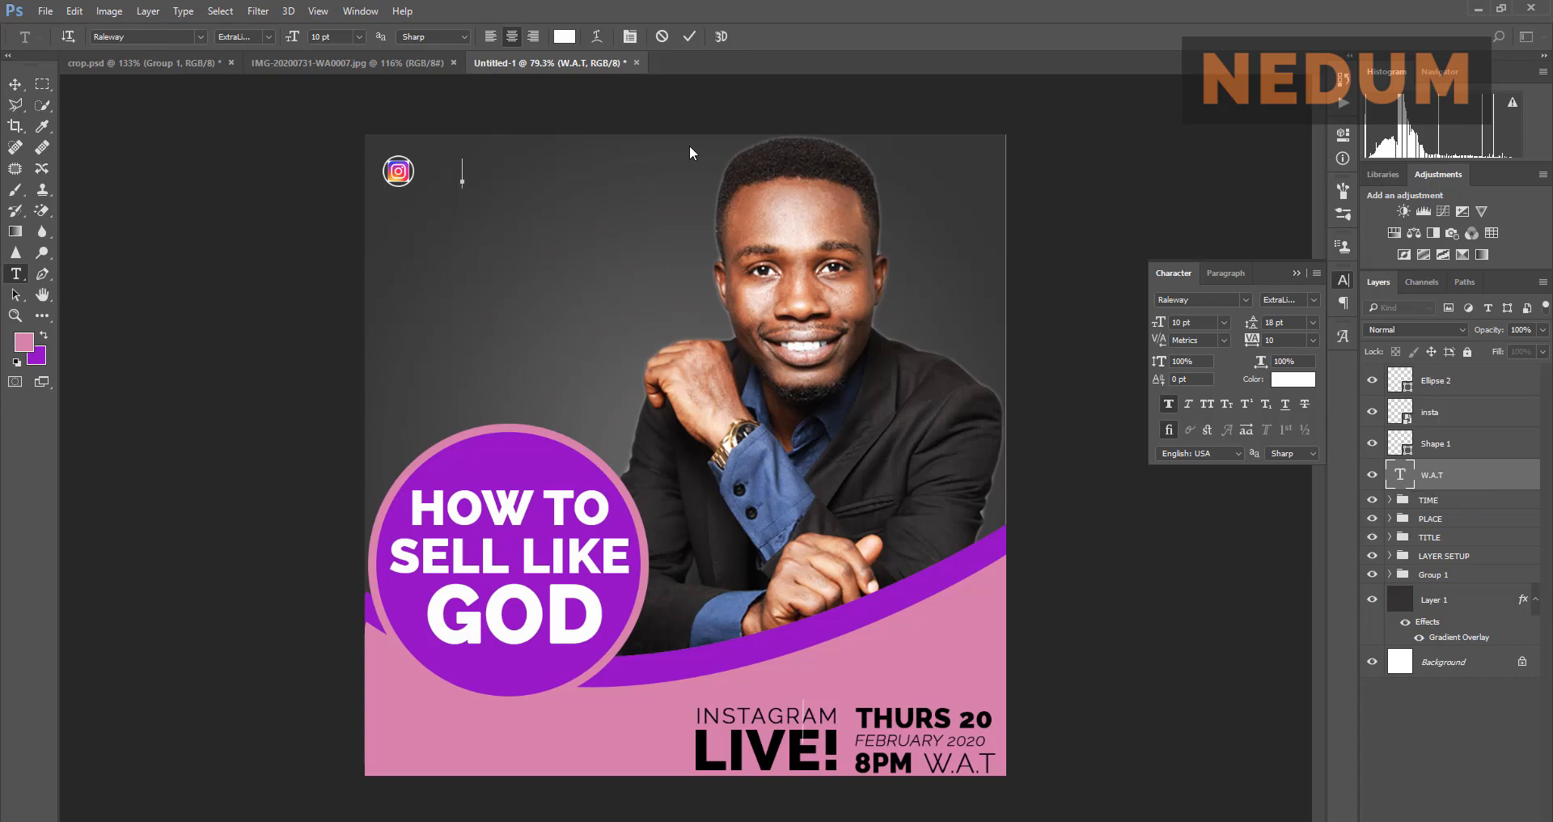
click(371, 67)
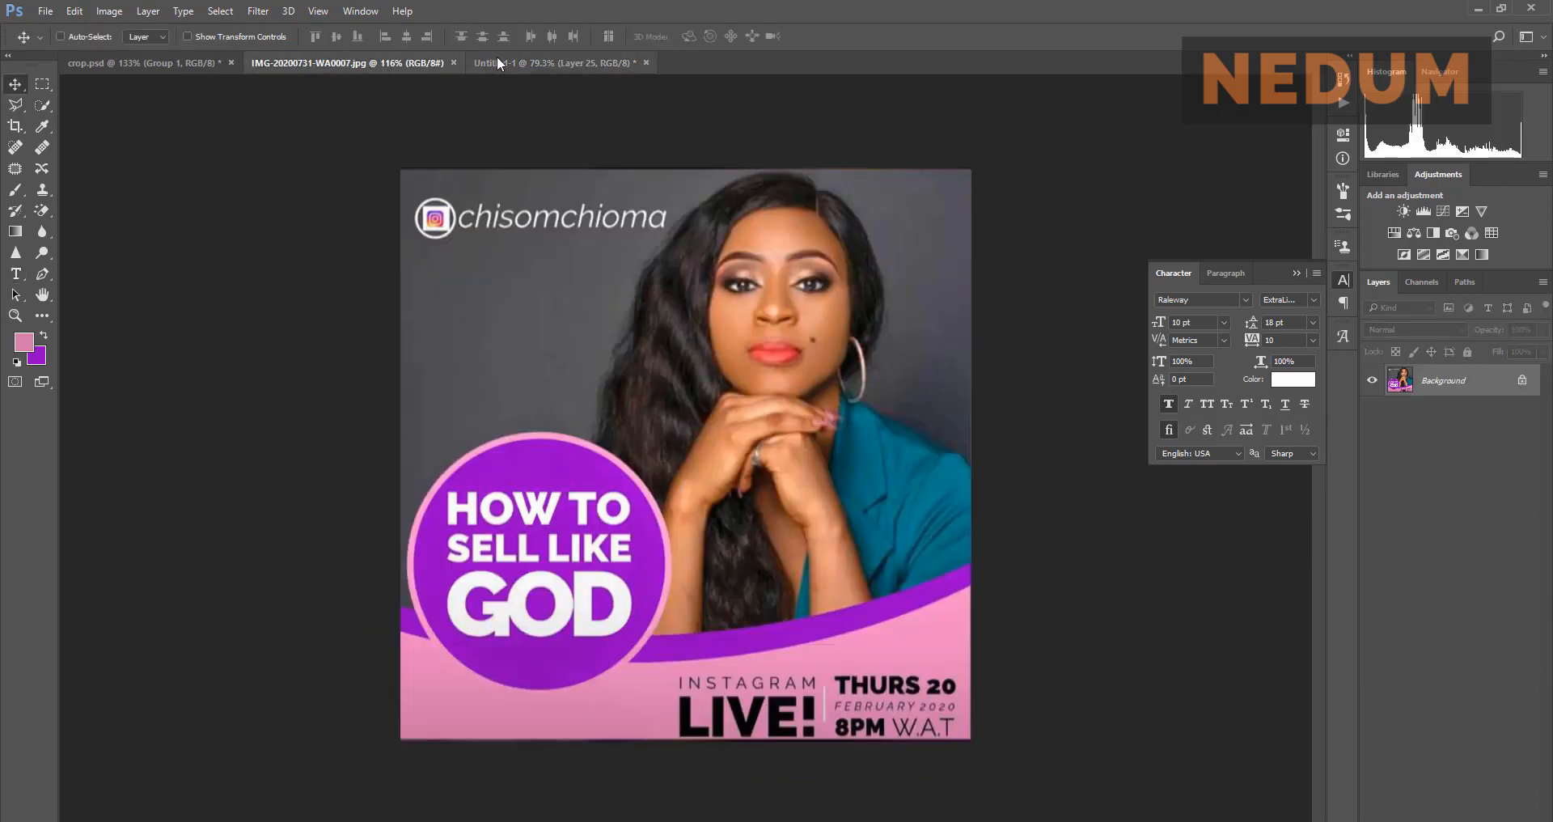
click(501, 59)
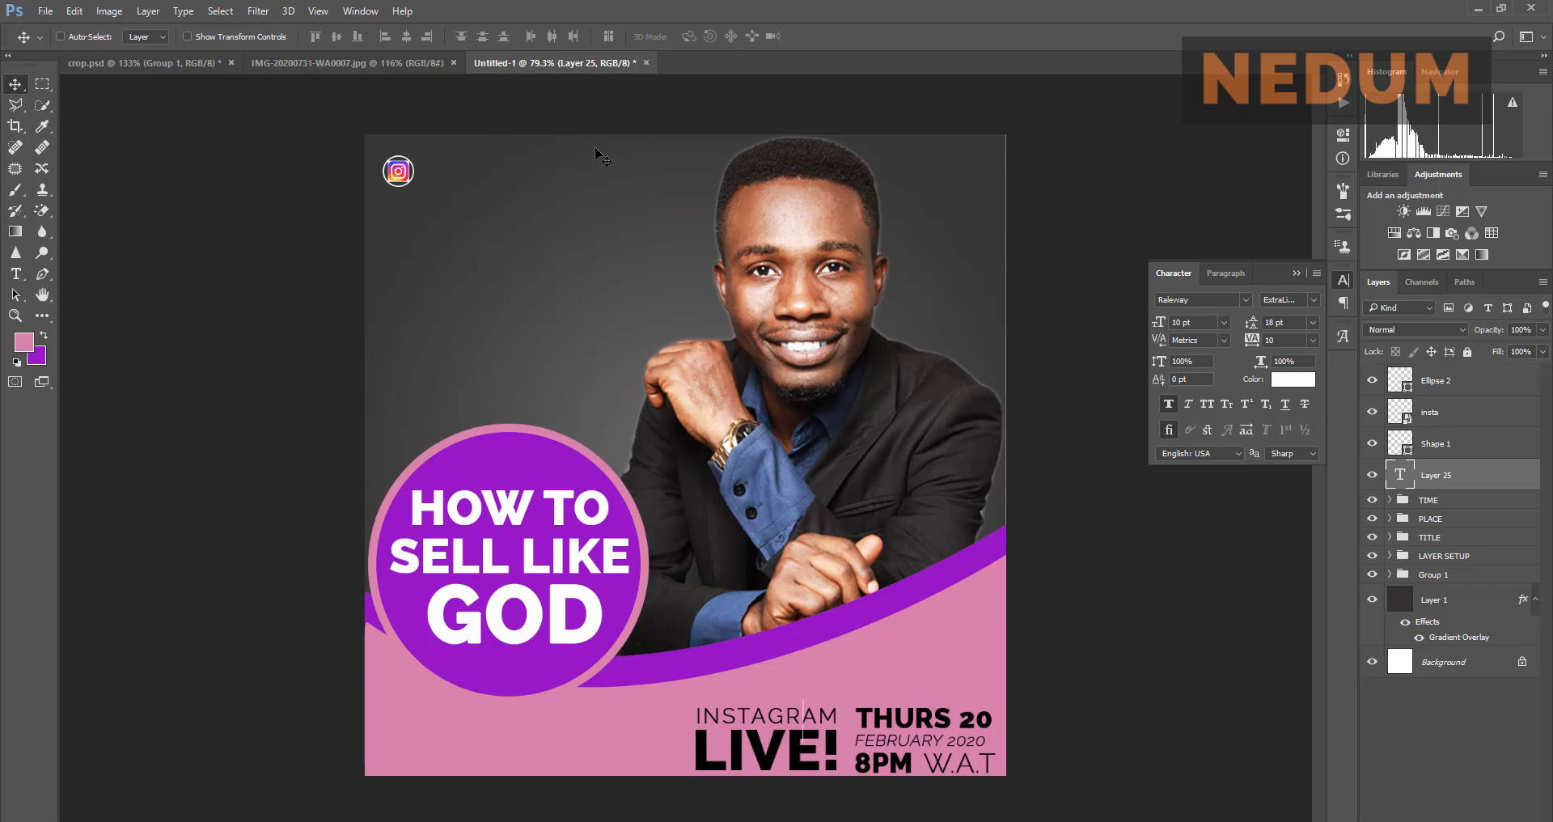
Step: Type the Instagram handle into the white text layer, commit it, and drag it right of the logo
key(o)
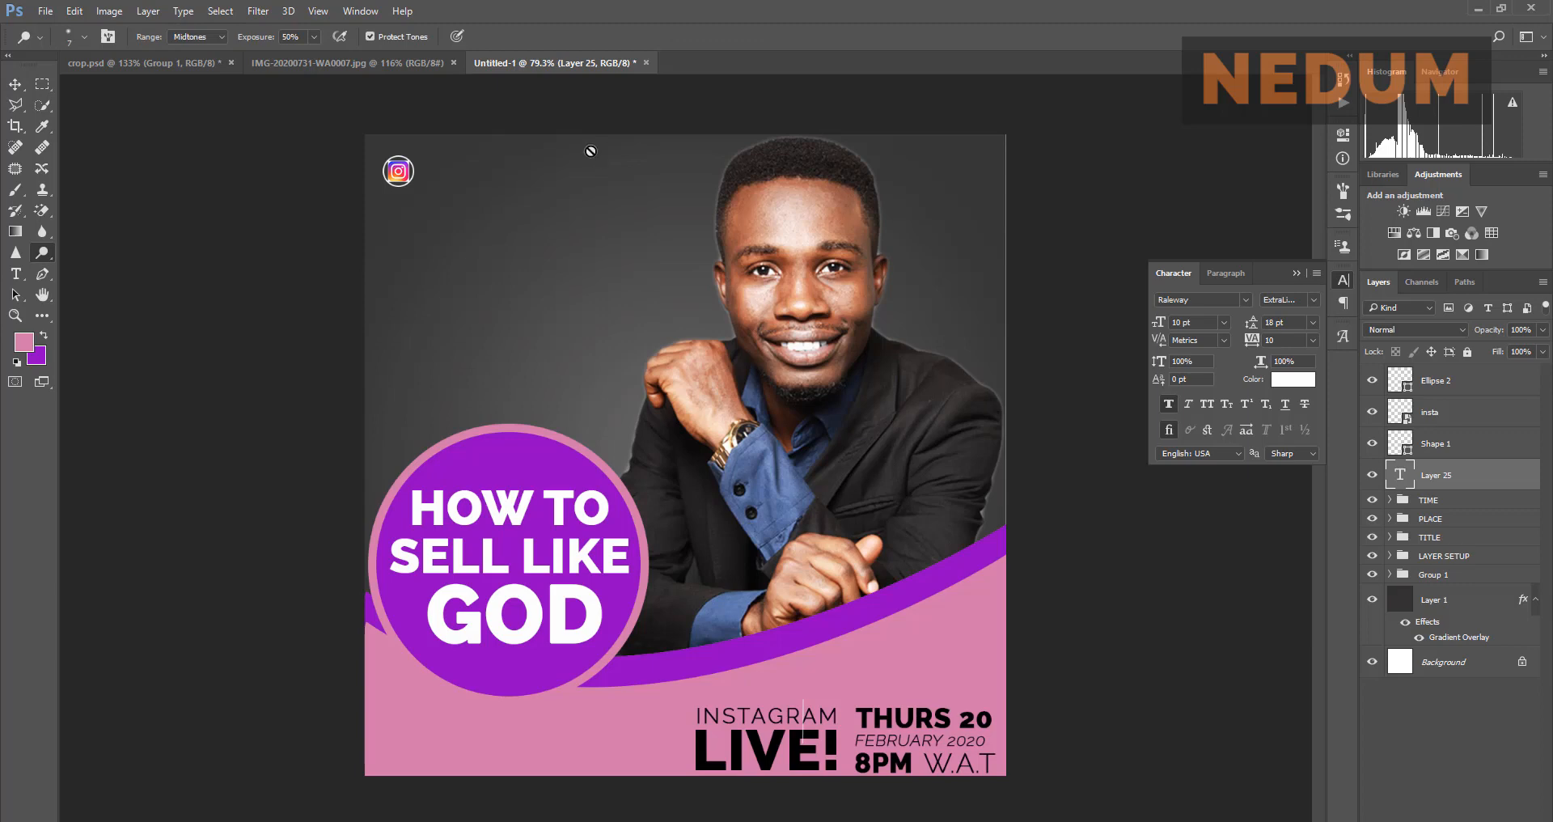
click(17, 84)
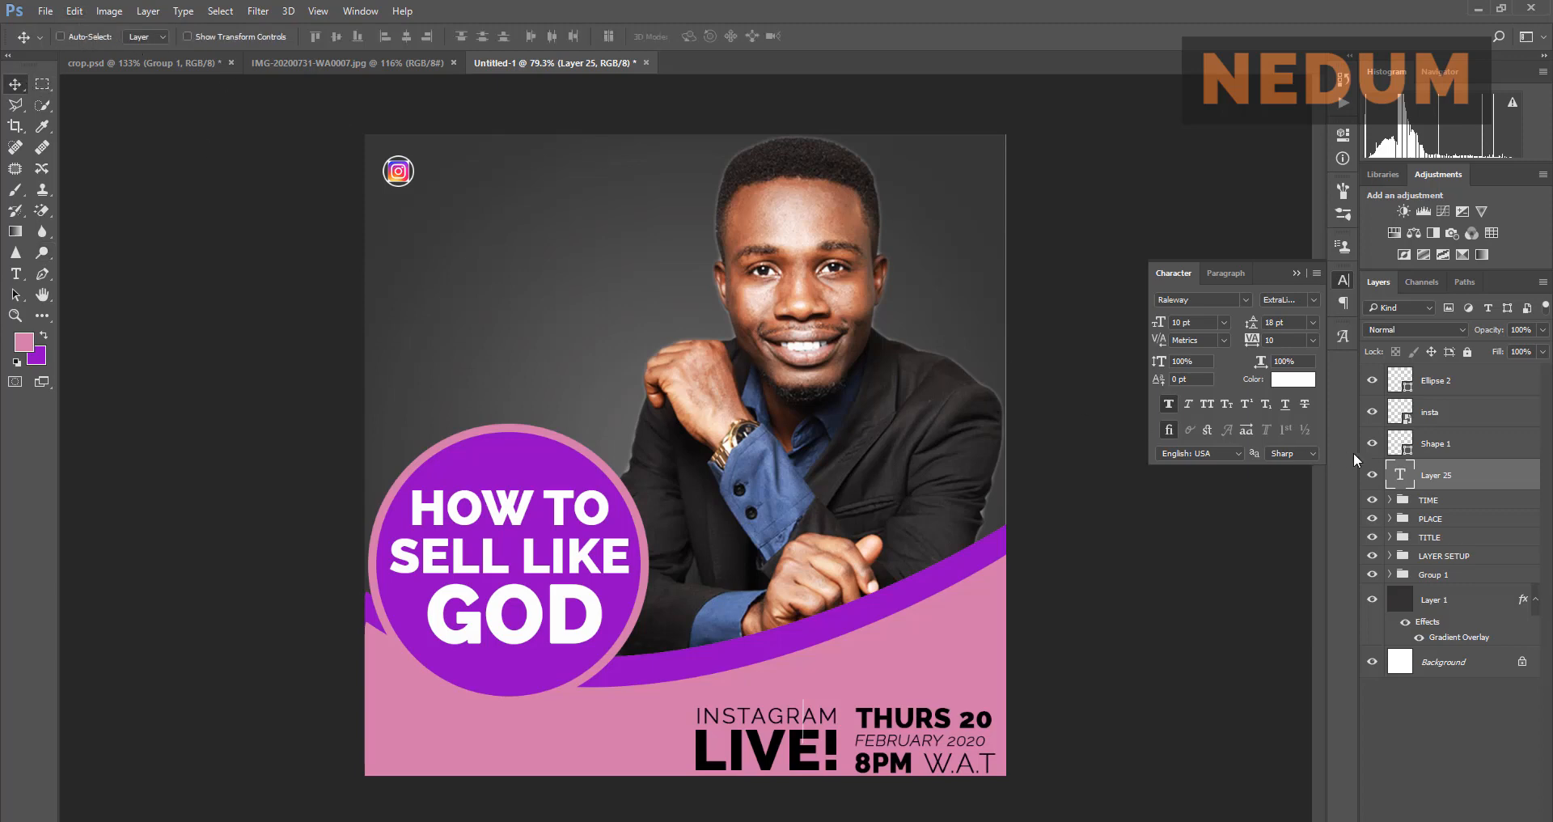
double_click(1400, 477)
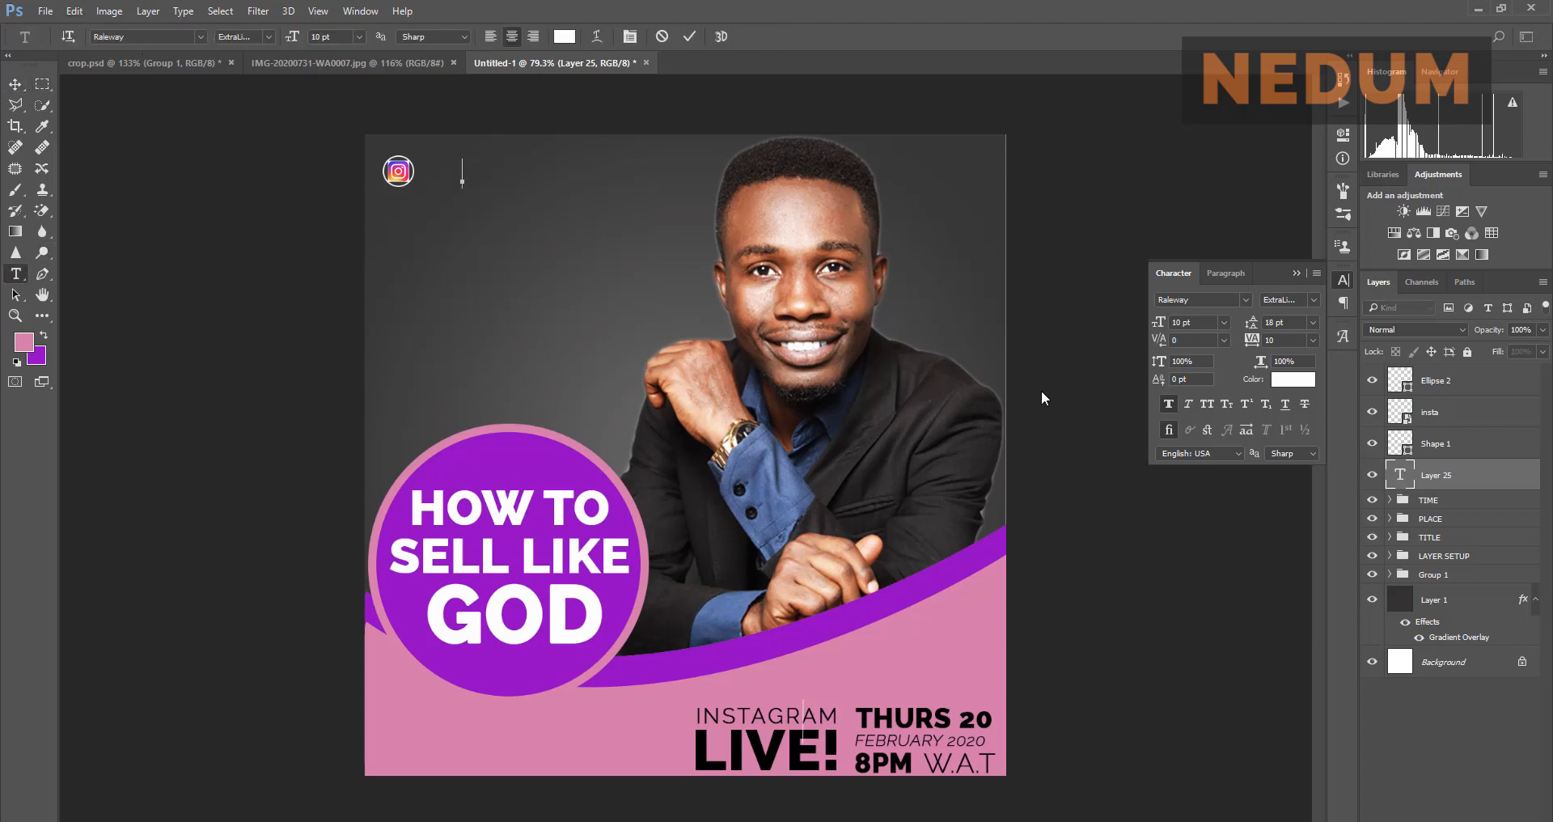
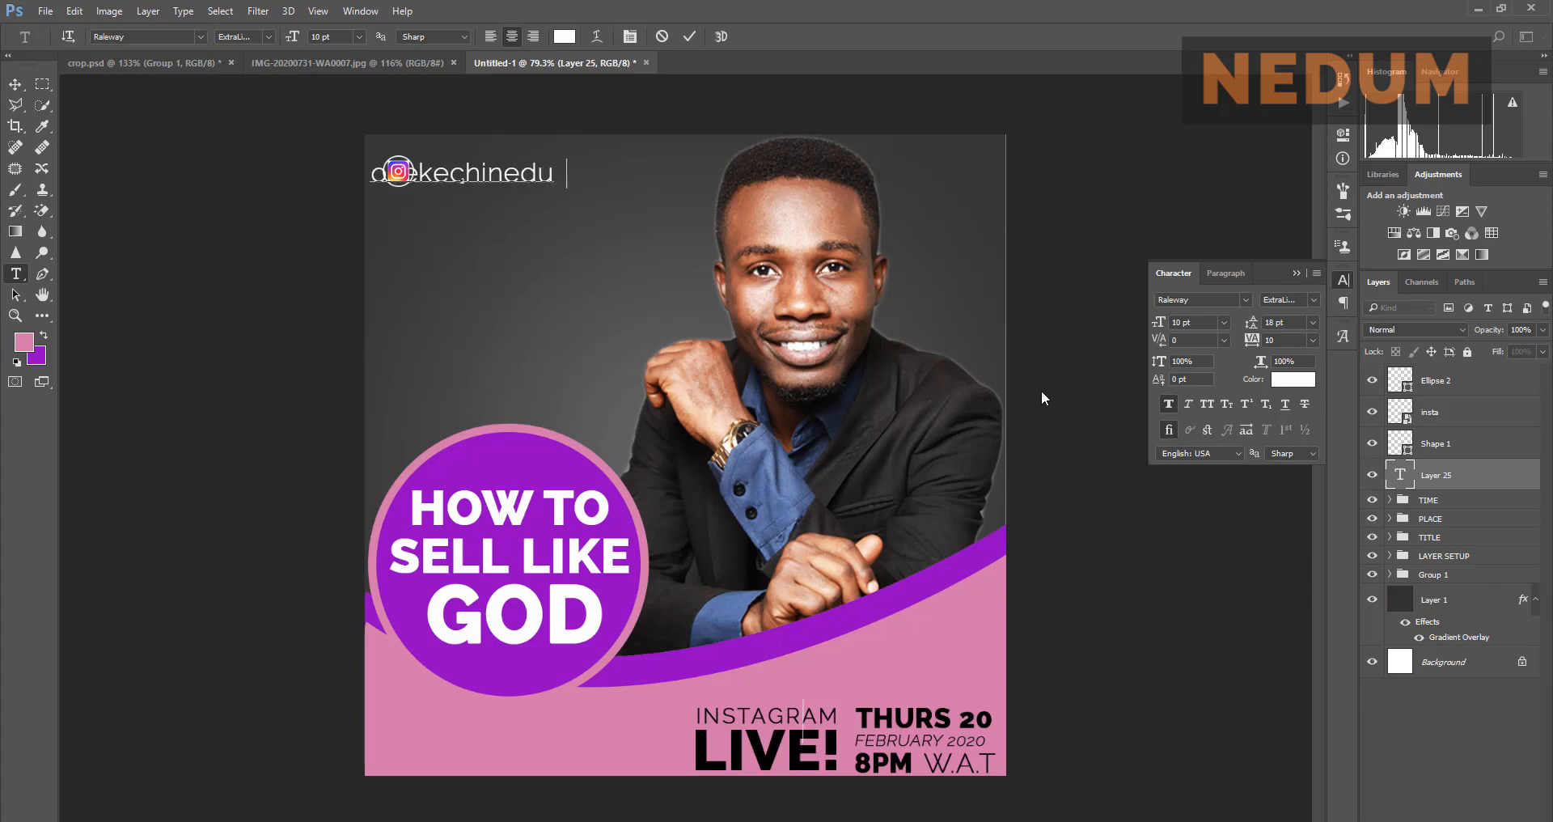
click(694, 36)
key(v)
drag(518, 180, 577, 179)
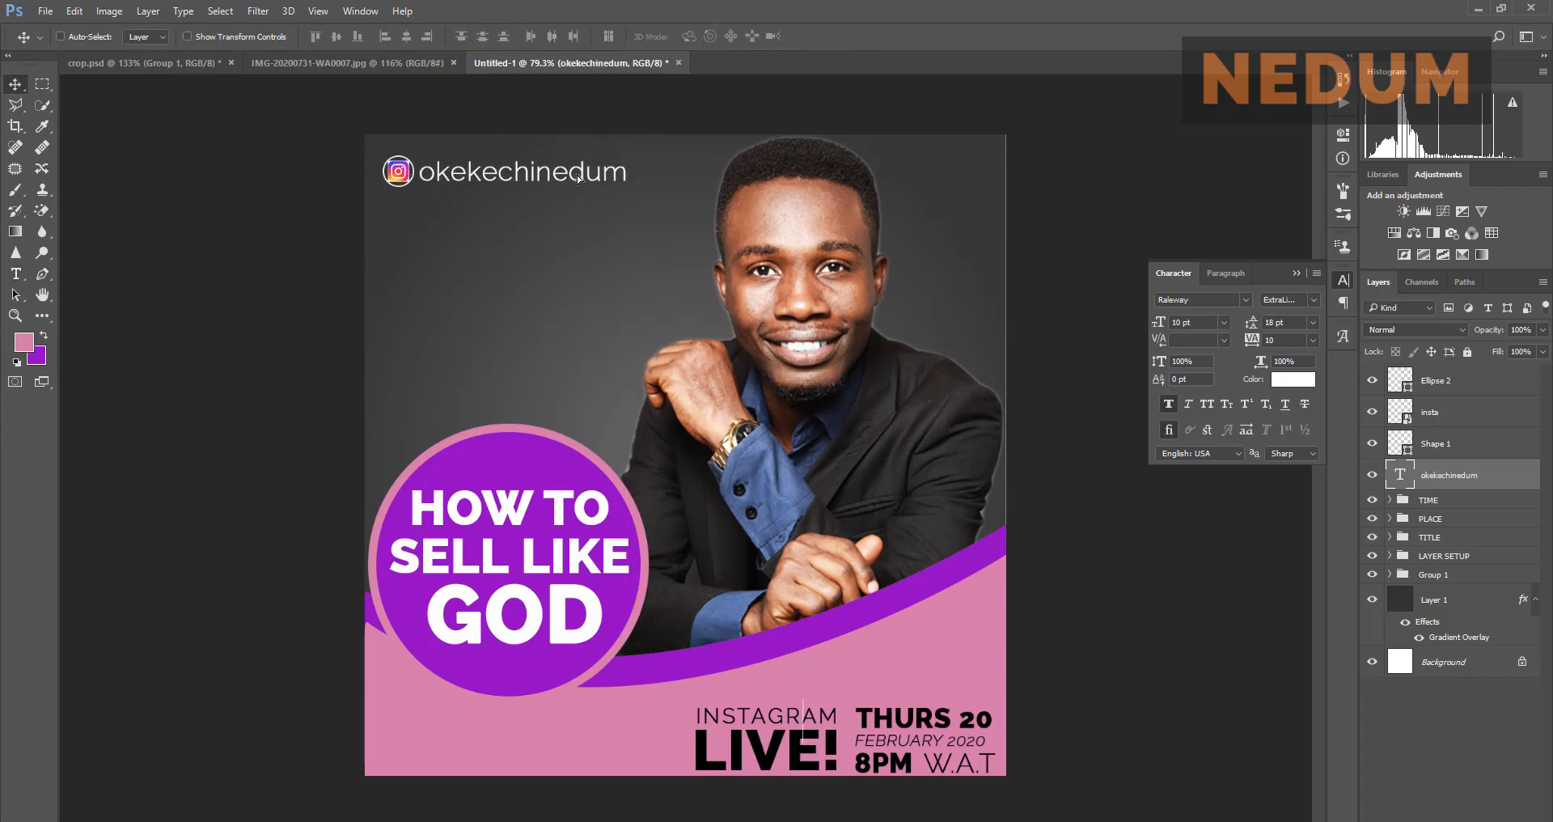
click(352, 63)
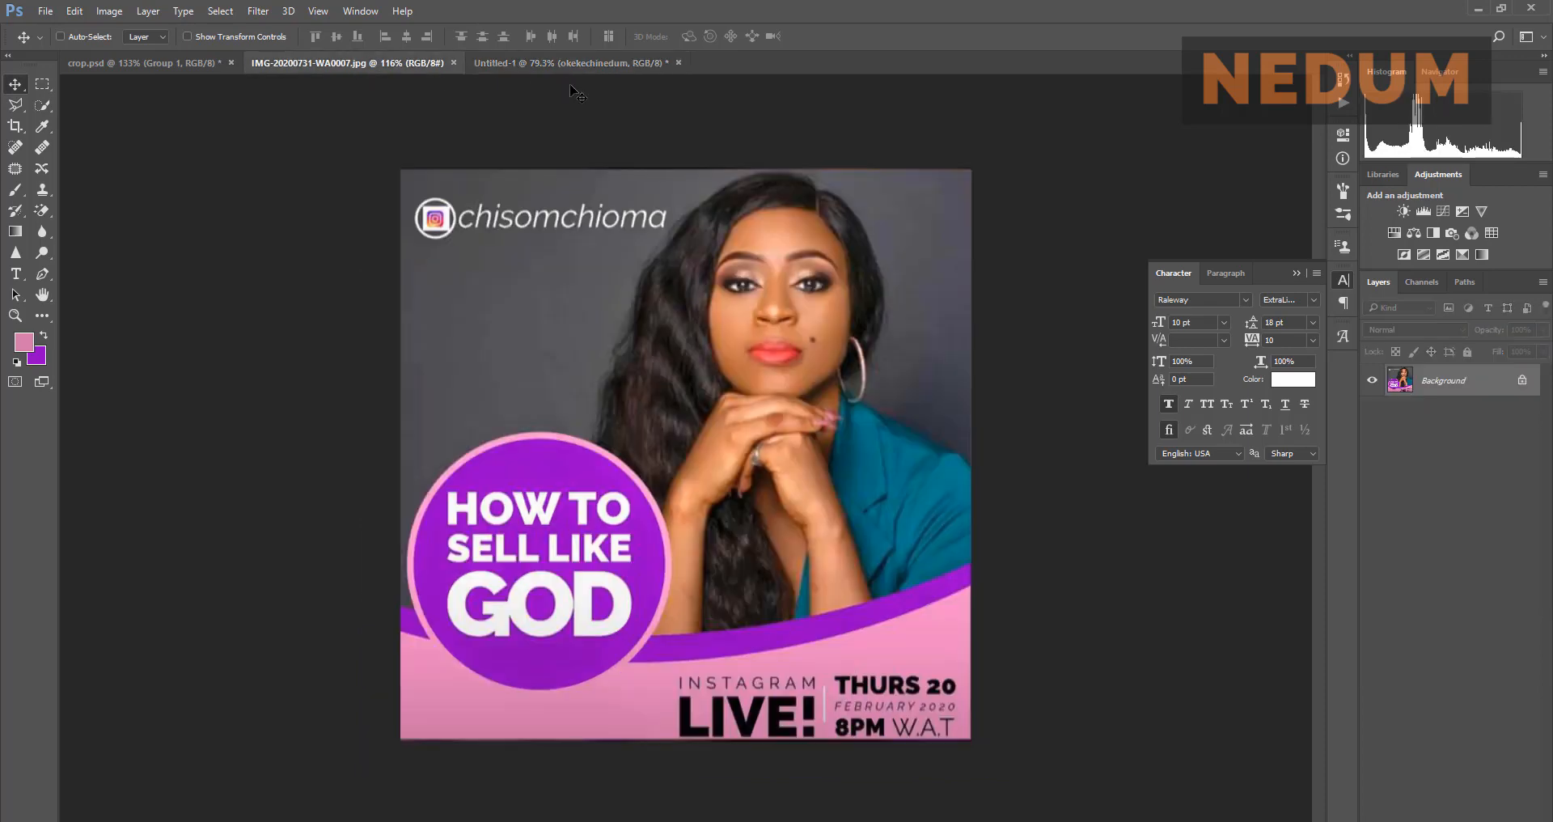
click(592, 65)
scroll(530, 138, up, 1)
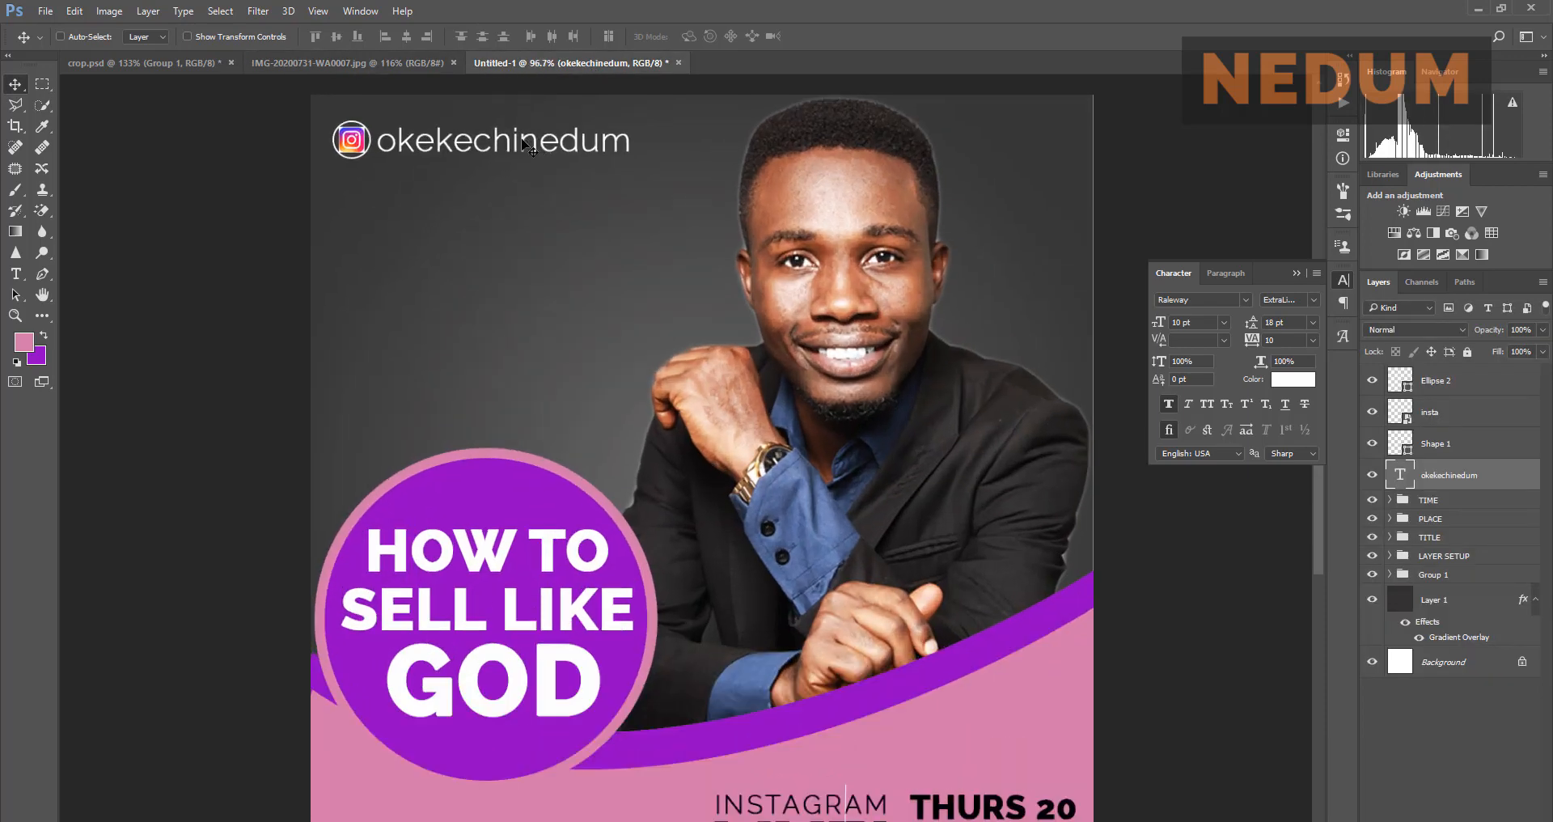
drag(524, 144, 521, 144)
Step: Make the handle text 11 pt Faux Italic and shift it slightly right
click(1224, 322)
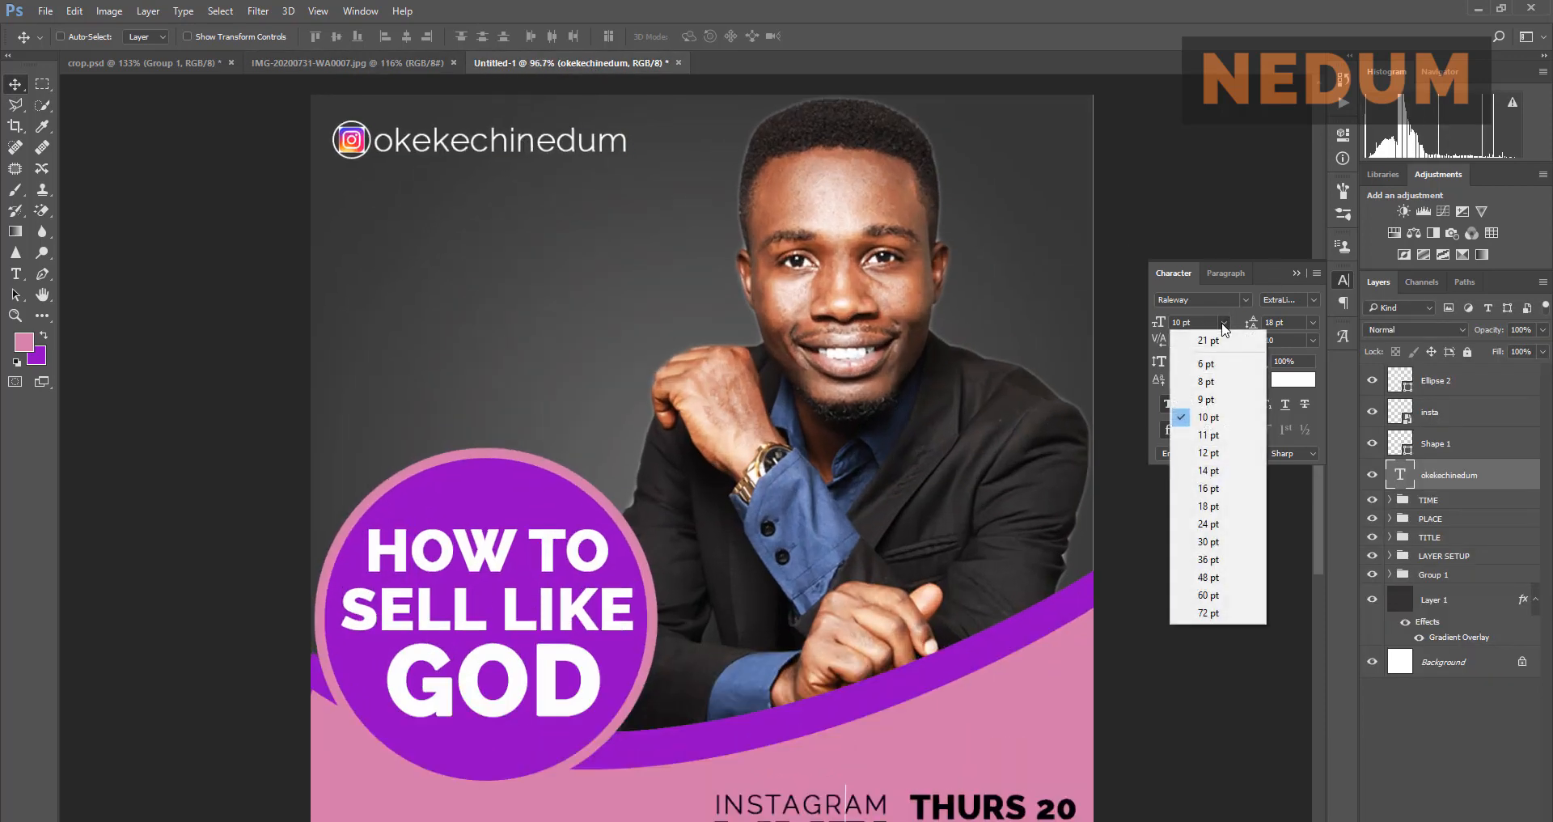
click(1217, 426)
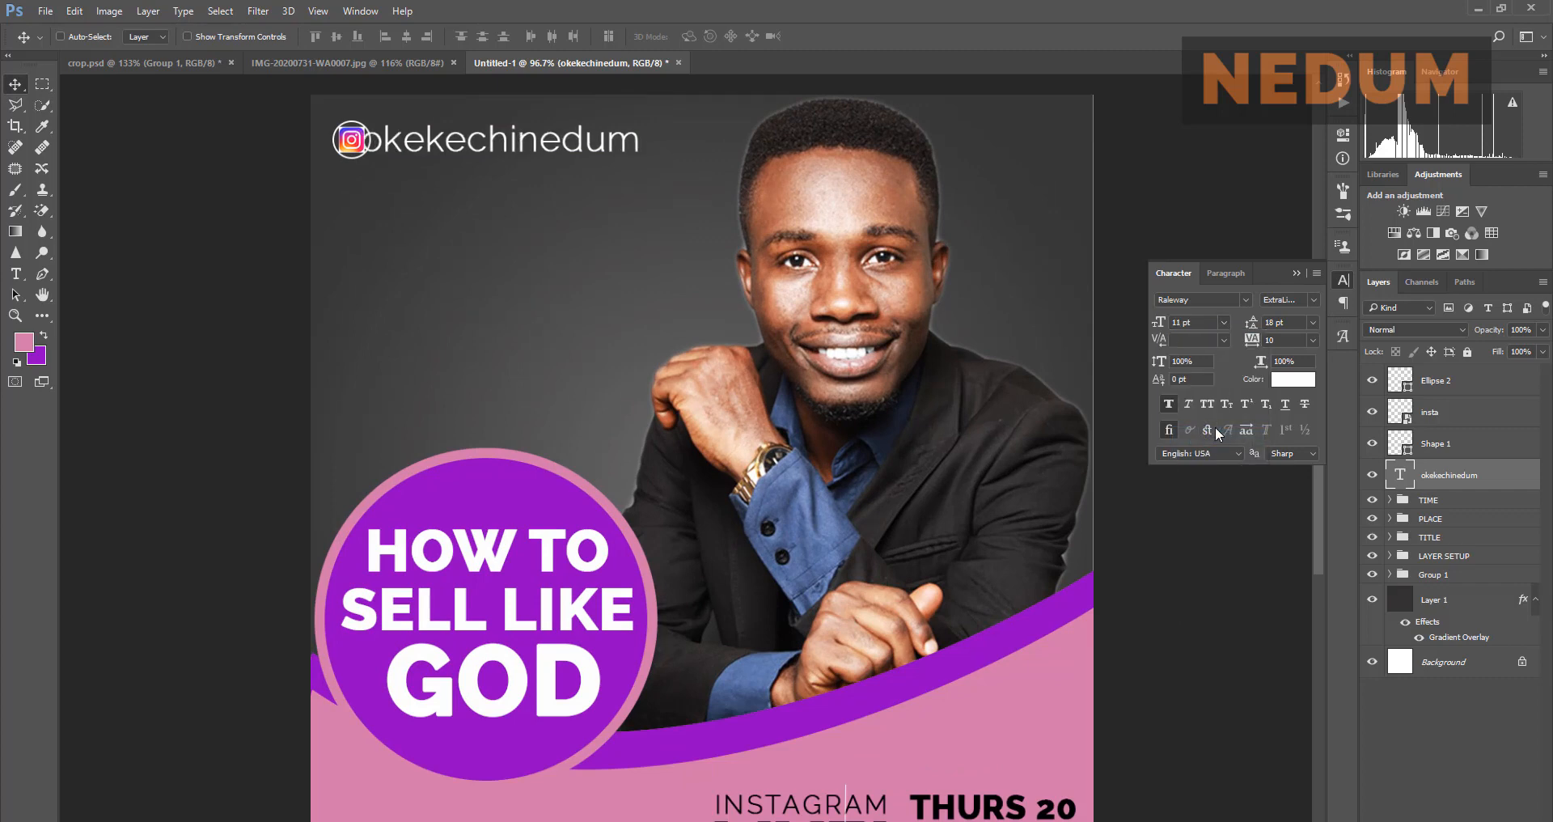
click(1192, 401)
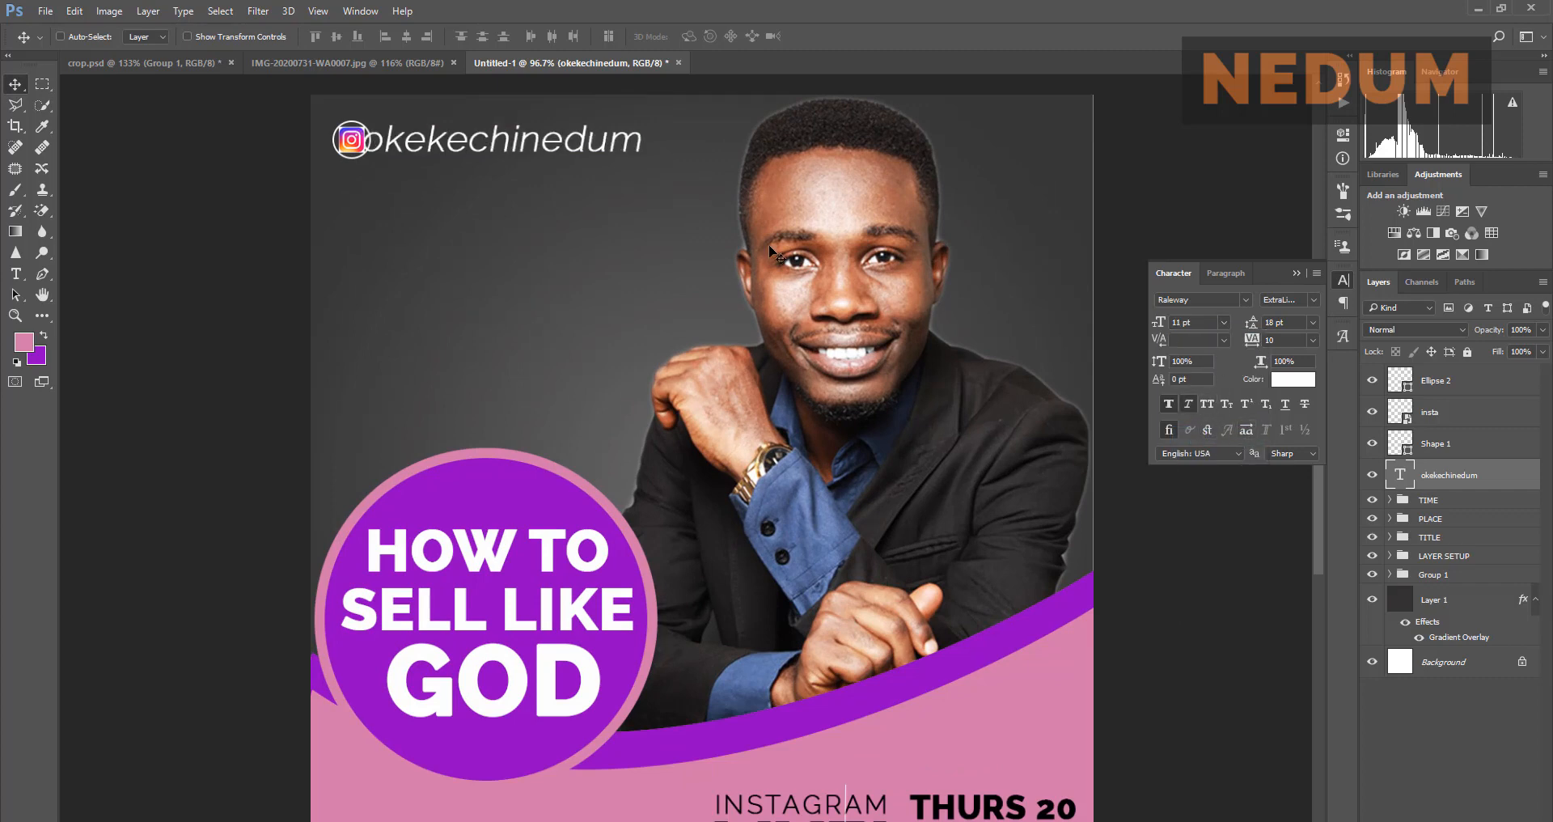
drag(505, 146, 510, 144)
Step: Compare the handle placement against the reference flyer and collapse the Character panel
click(390, 63)
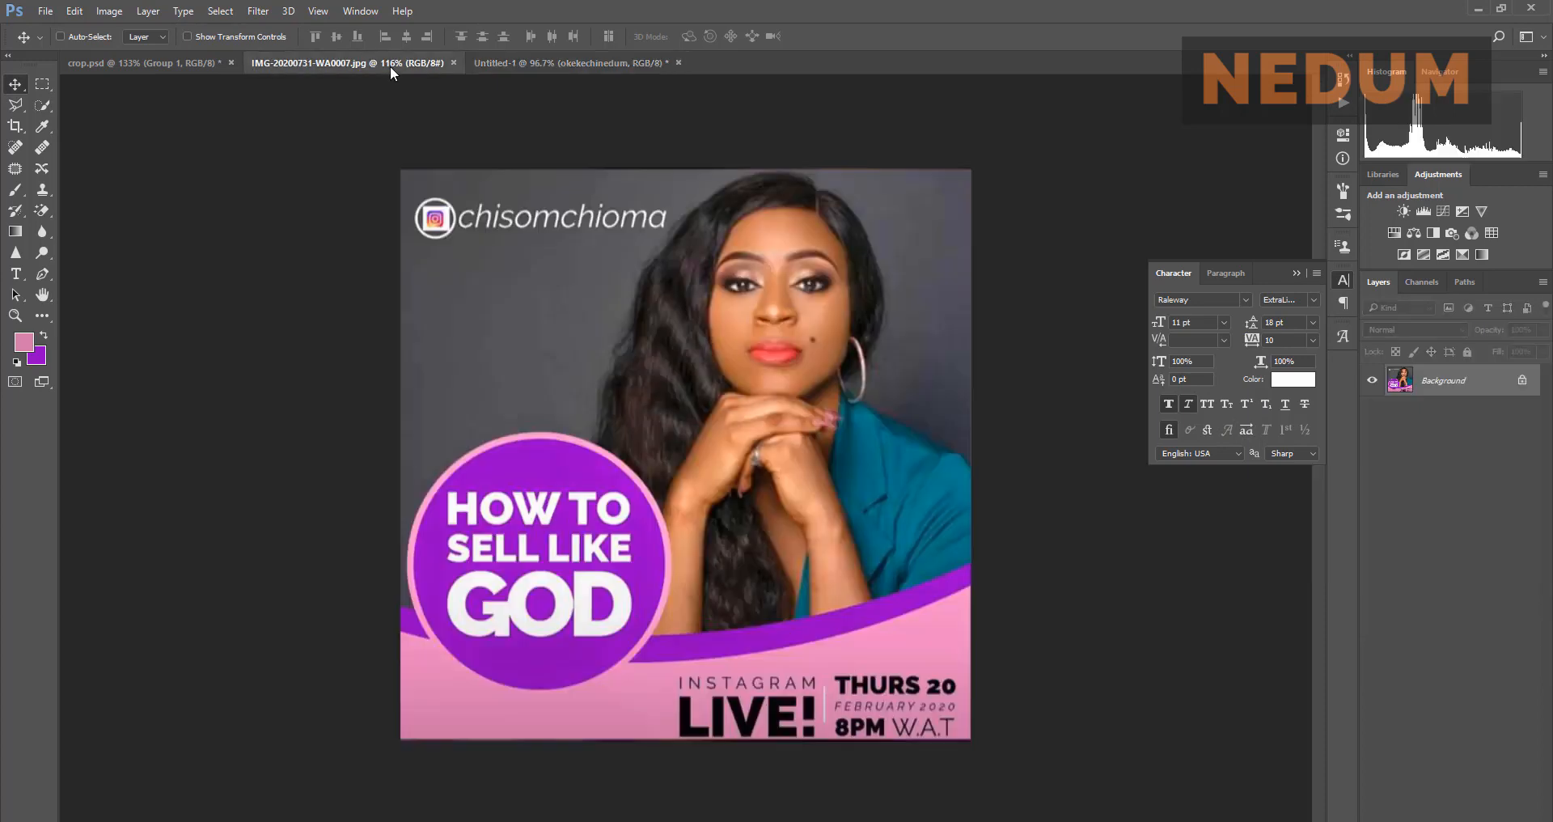
click(482, 64)
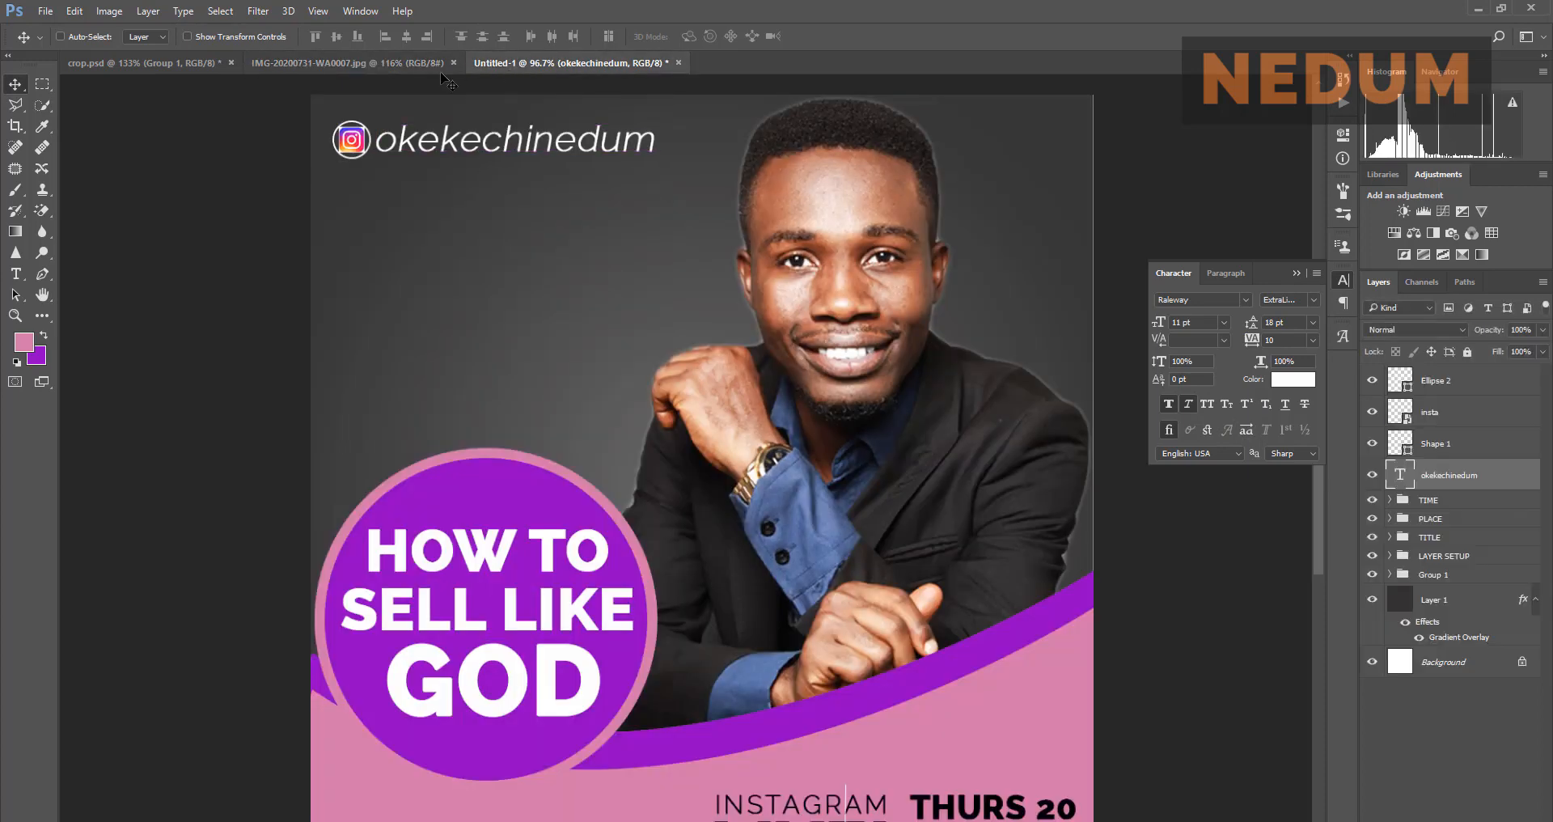
click(437, 62)
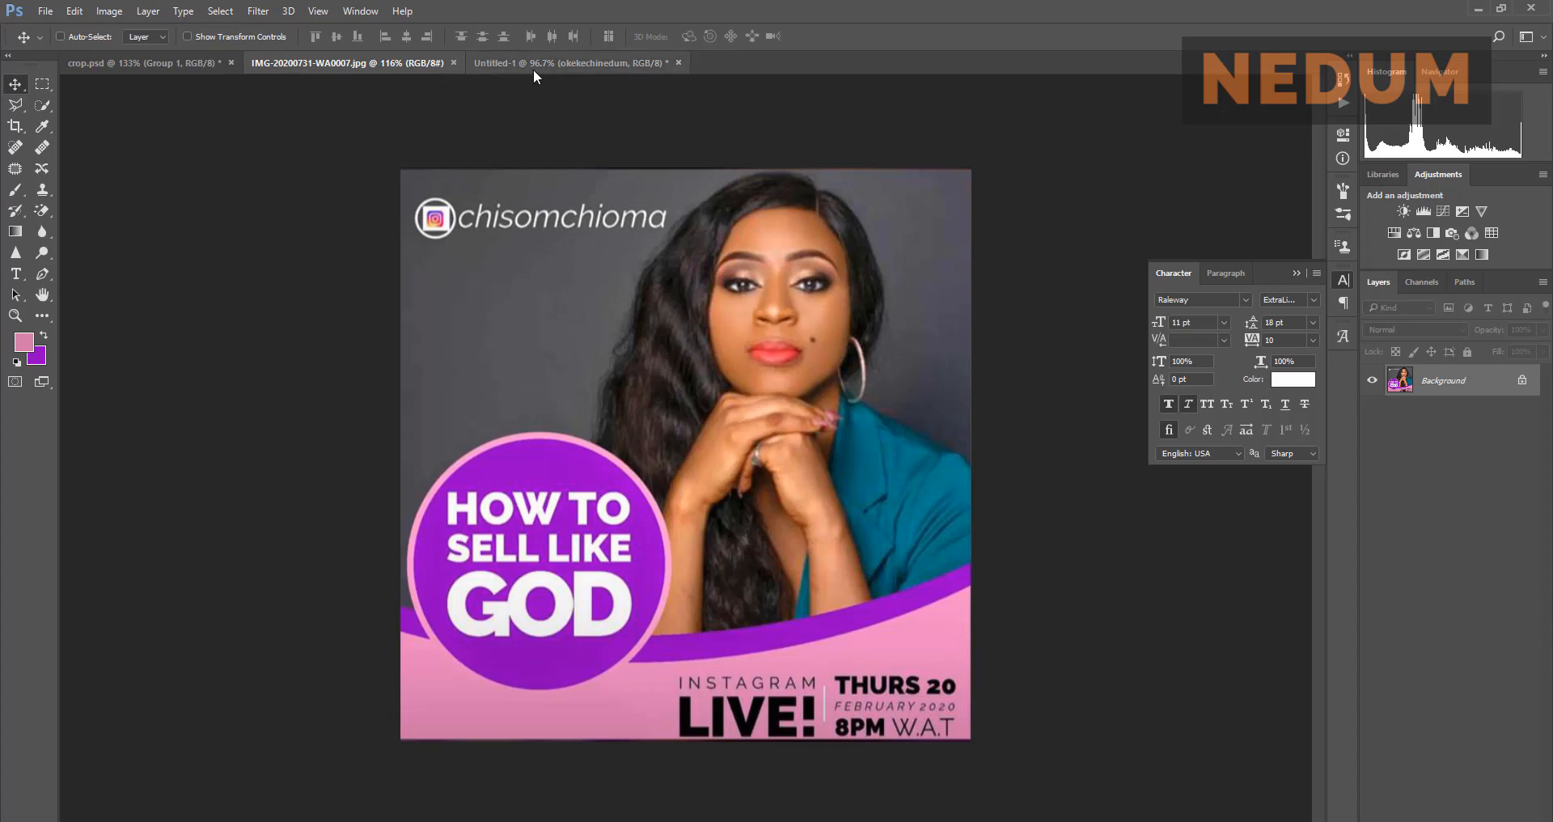
click(532, 69)
scroll(647, 380, down, 3)
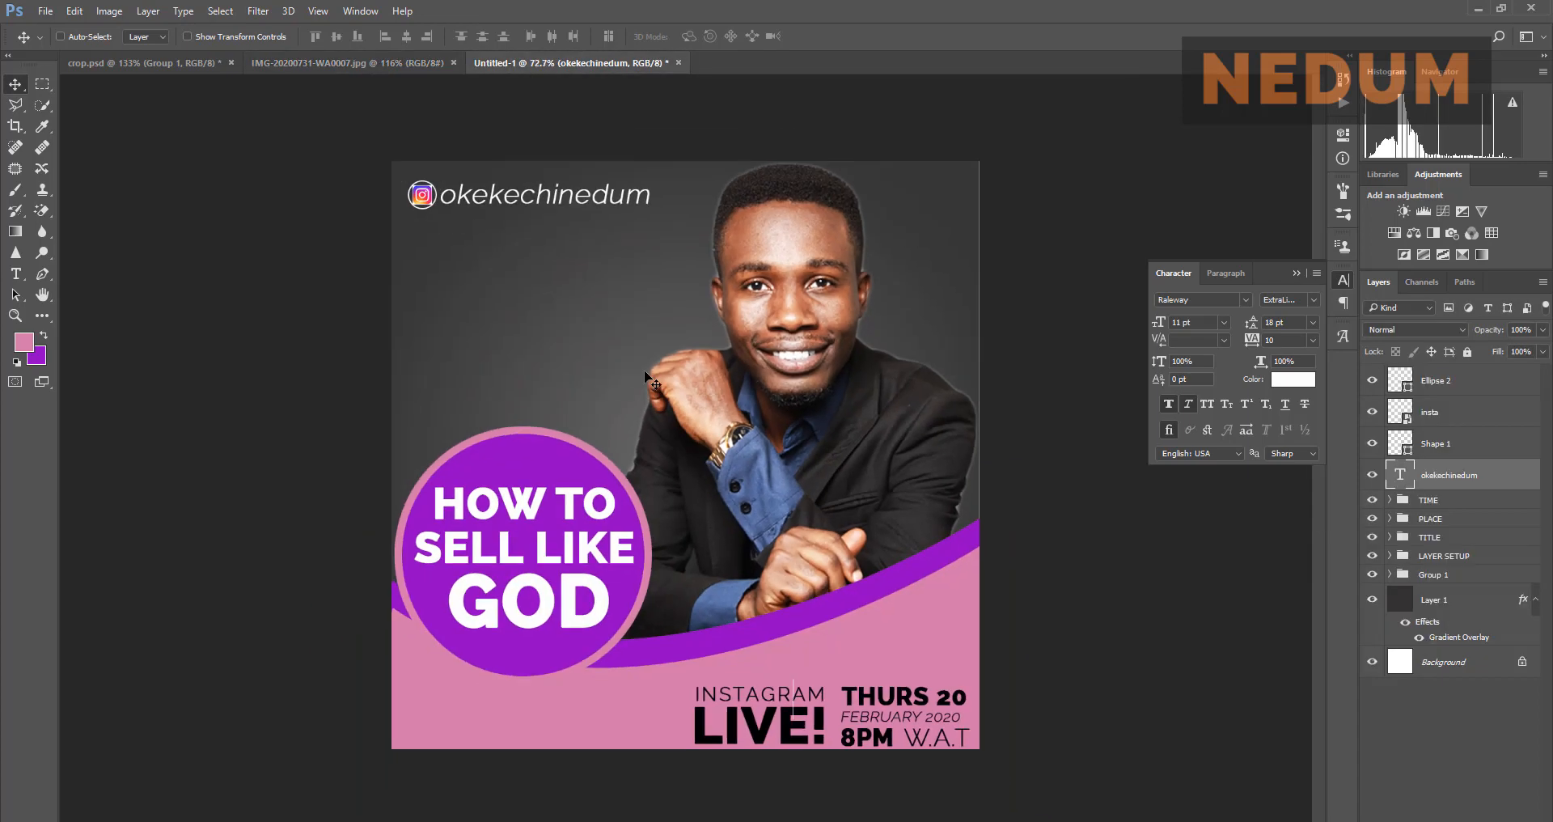
click(1294, 272)
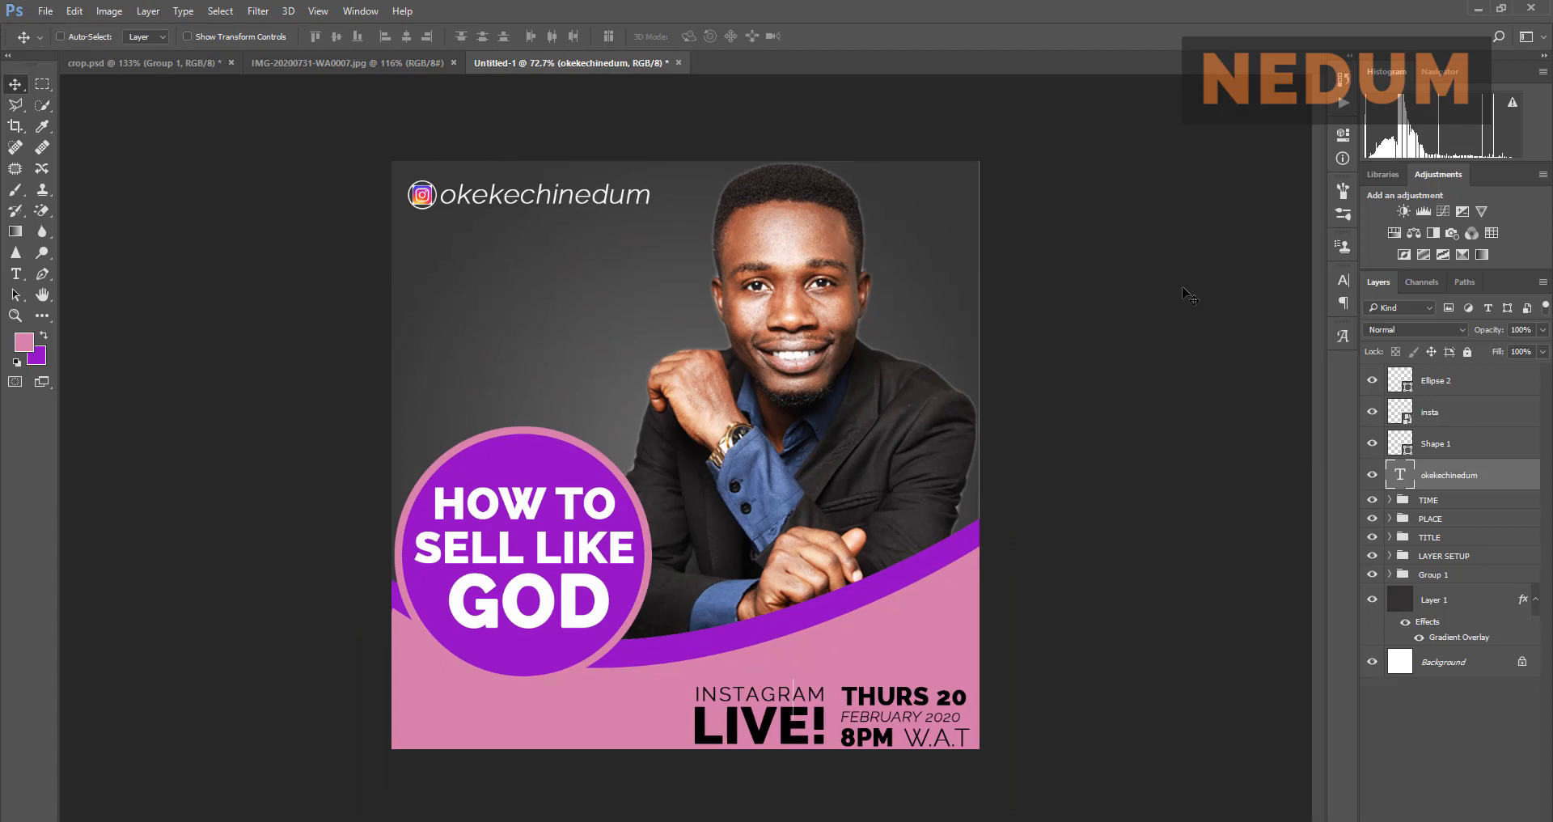
click(388, 65)
click(536, 63)
scroll(890, 711, down, 2)
scroll(772, 648, up, 4)
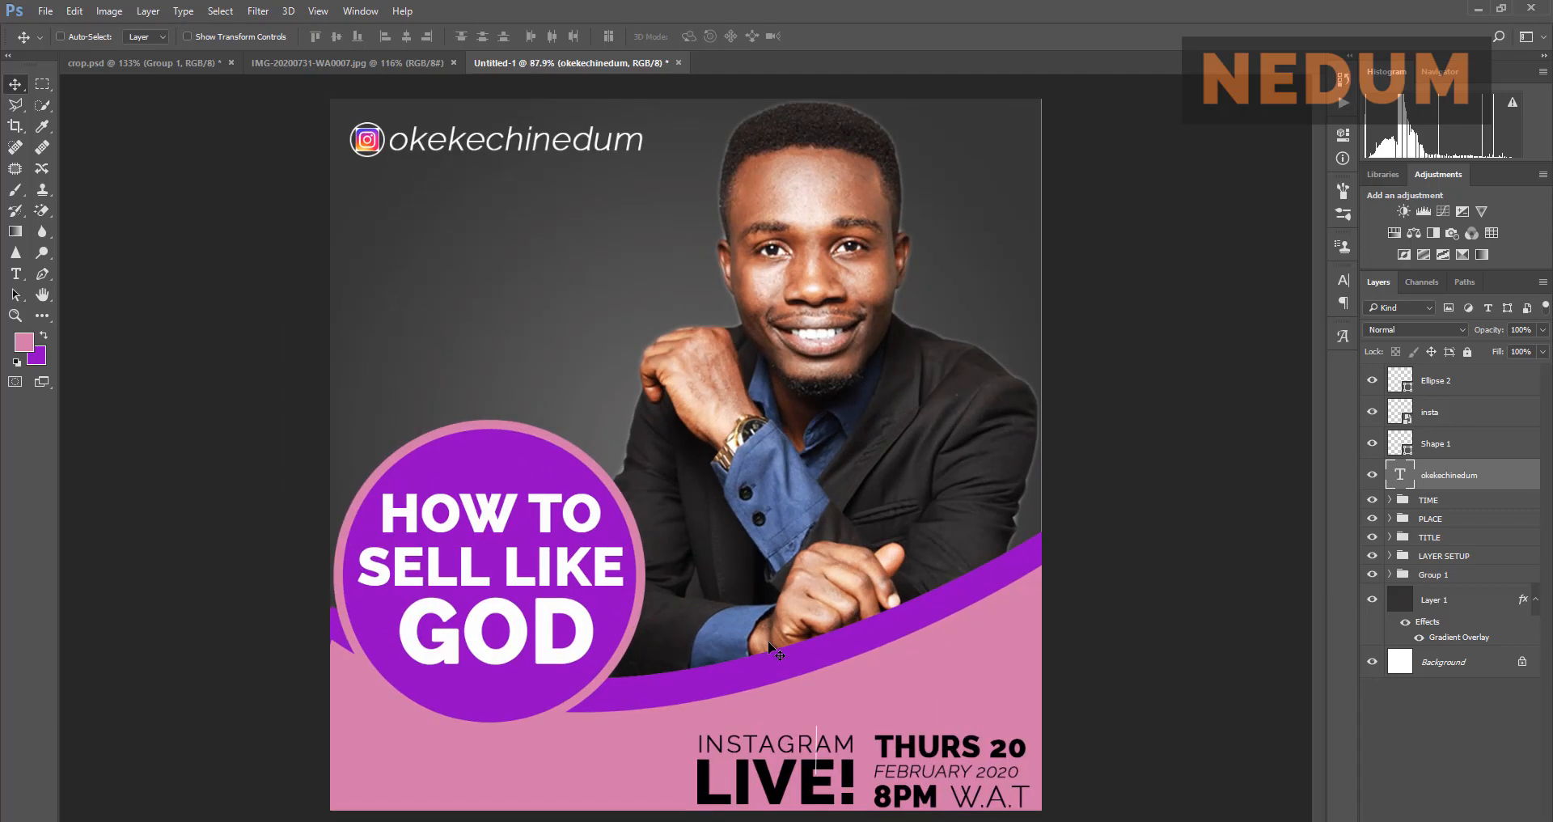
Step: Identify the Shape 1 thin line and move it beside INSTAGRAM LIVE
scroll(726, 809, up, 1)
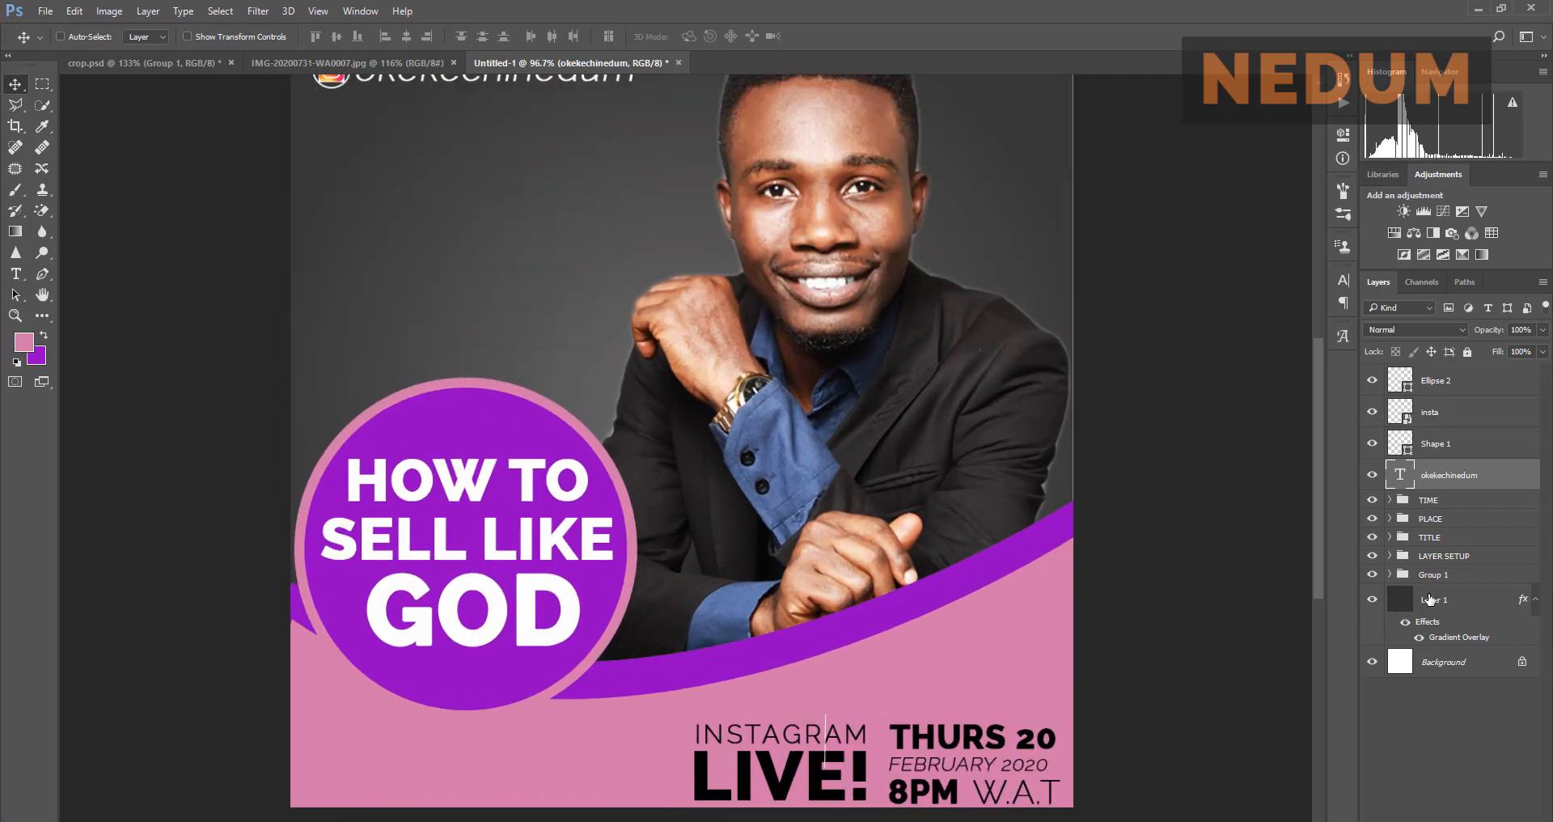
click(1464, 445)
click(1372, 445)
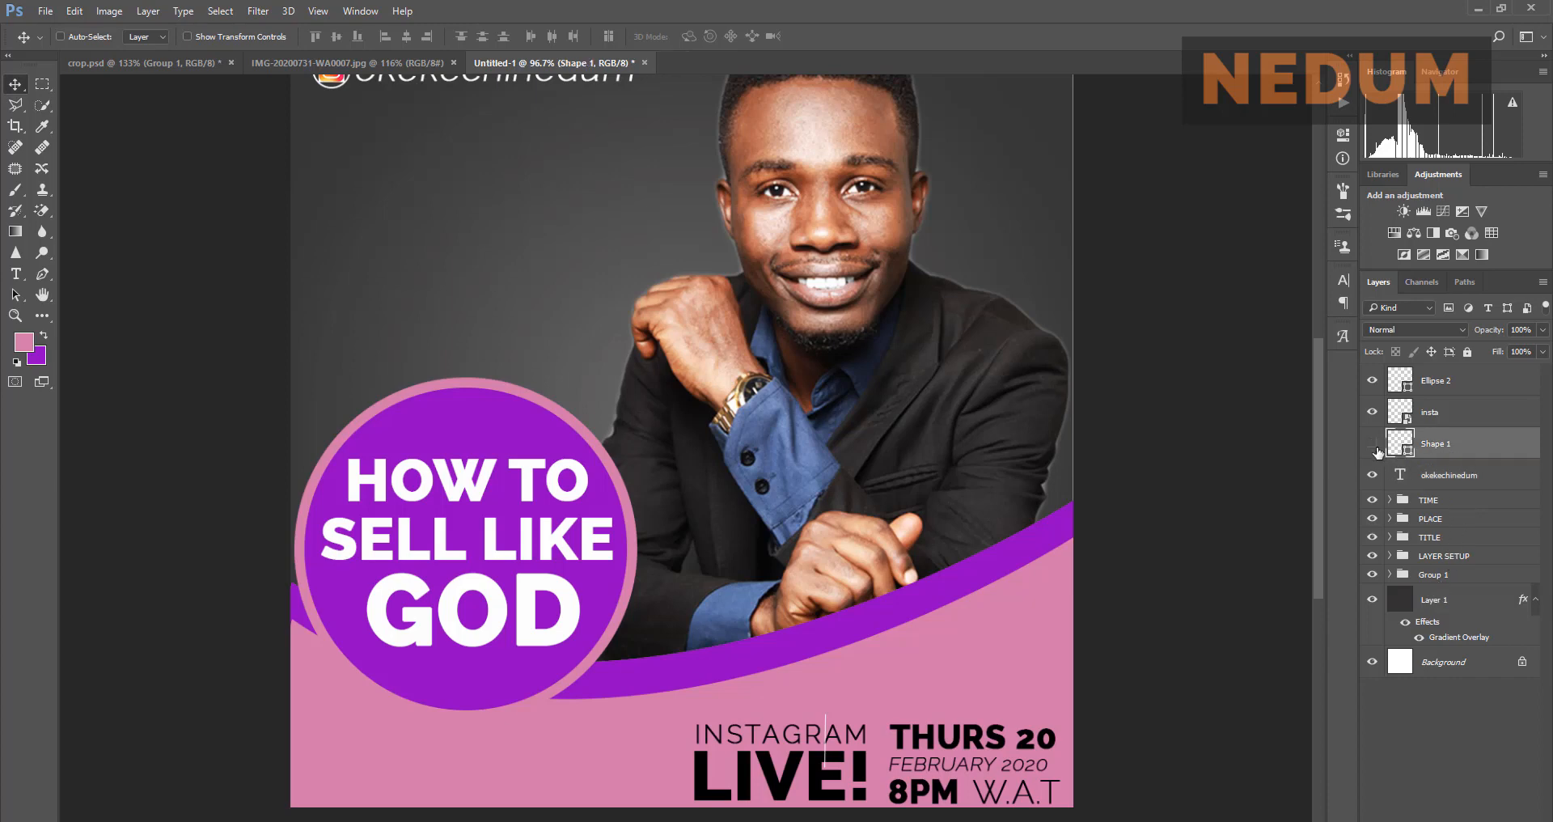
click(1374, 446)
drag(839, 745, 893, 764)
Step: Move the Shape 1 layer into the PLACE group, then collapse the group
click(1390, 519)
drag(1440, 455, 1456, 530)
click(1385, 491)
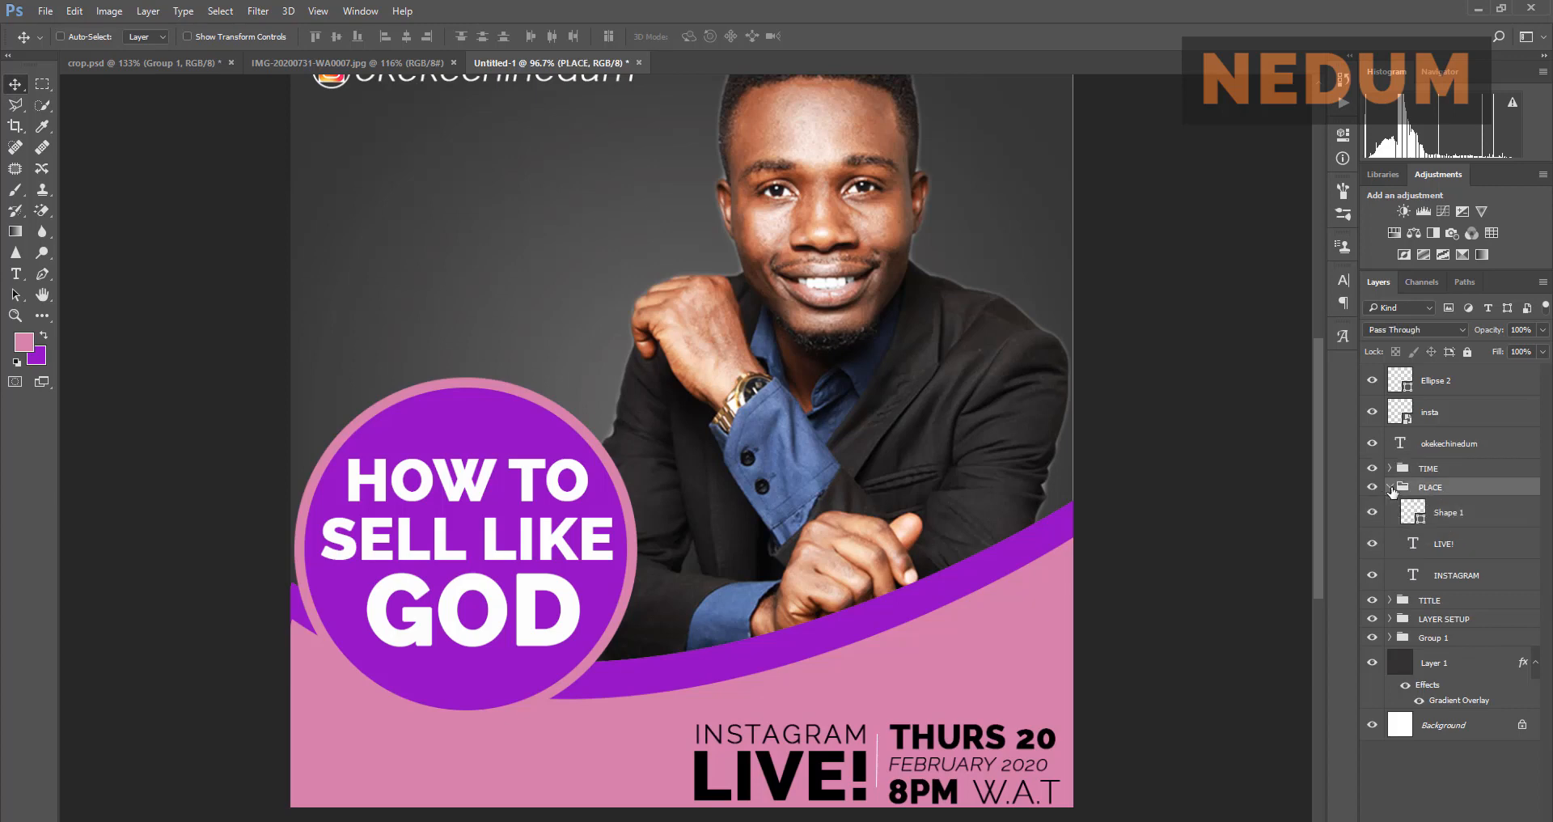
click(1390, 487)
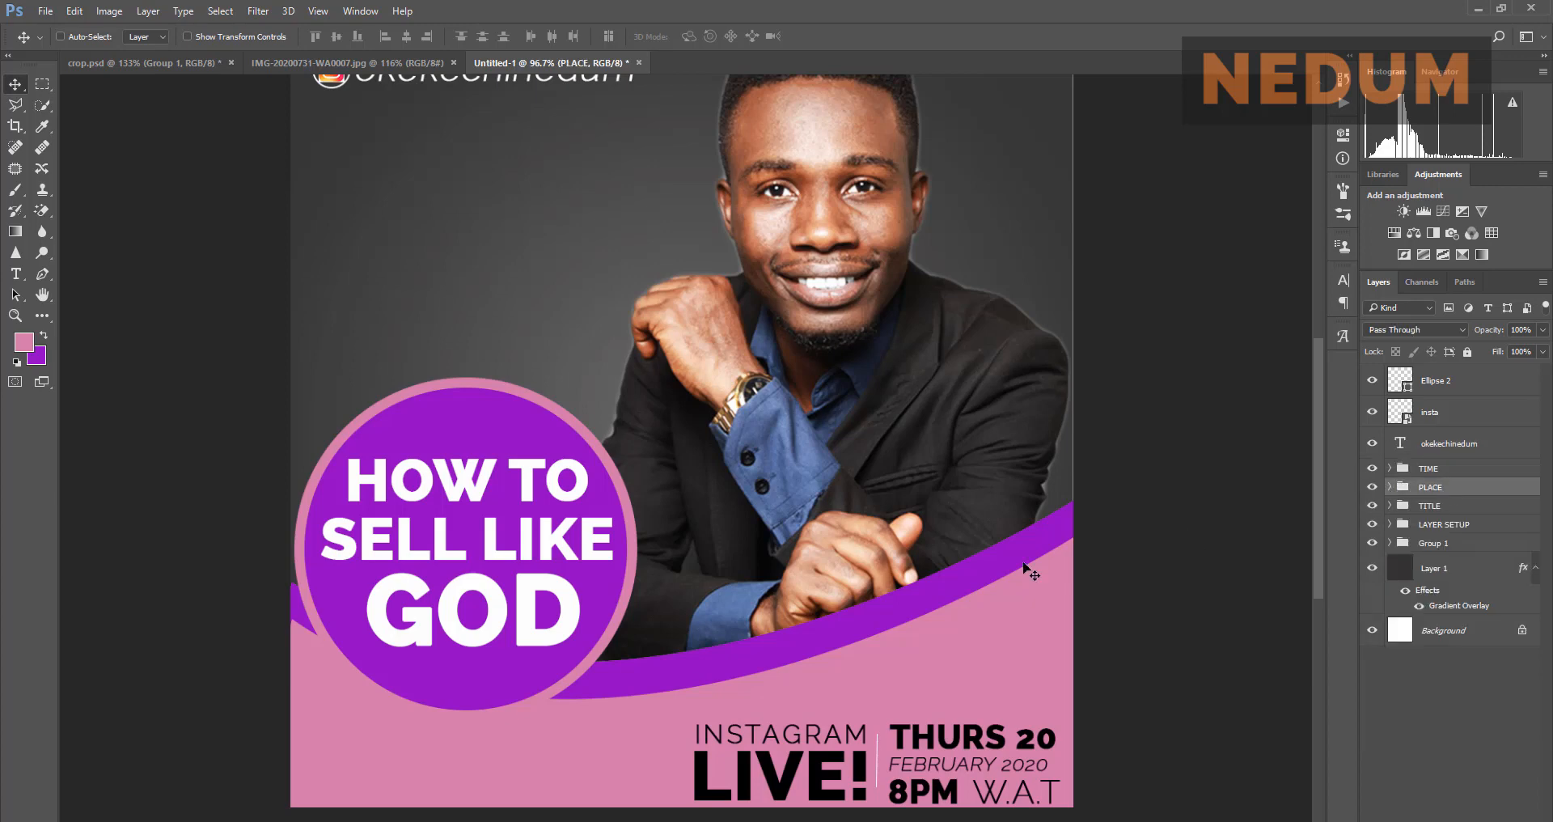
scroll(1031, 571, down, 2)
scroll(1035, 571, up, 1)
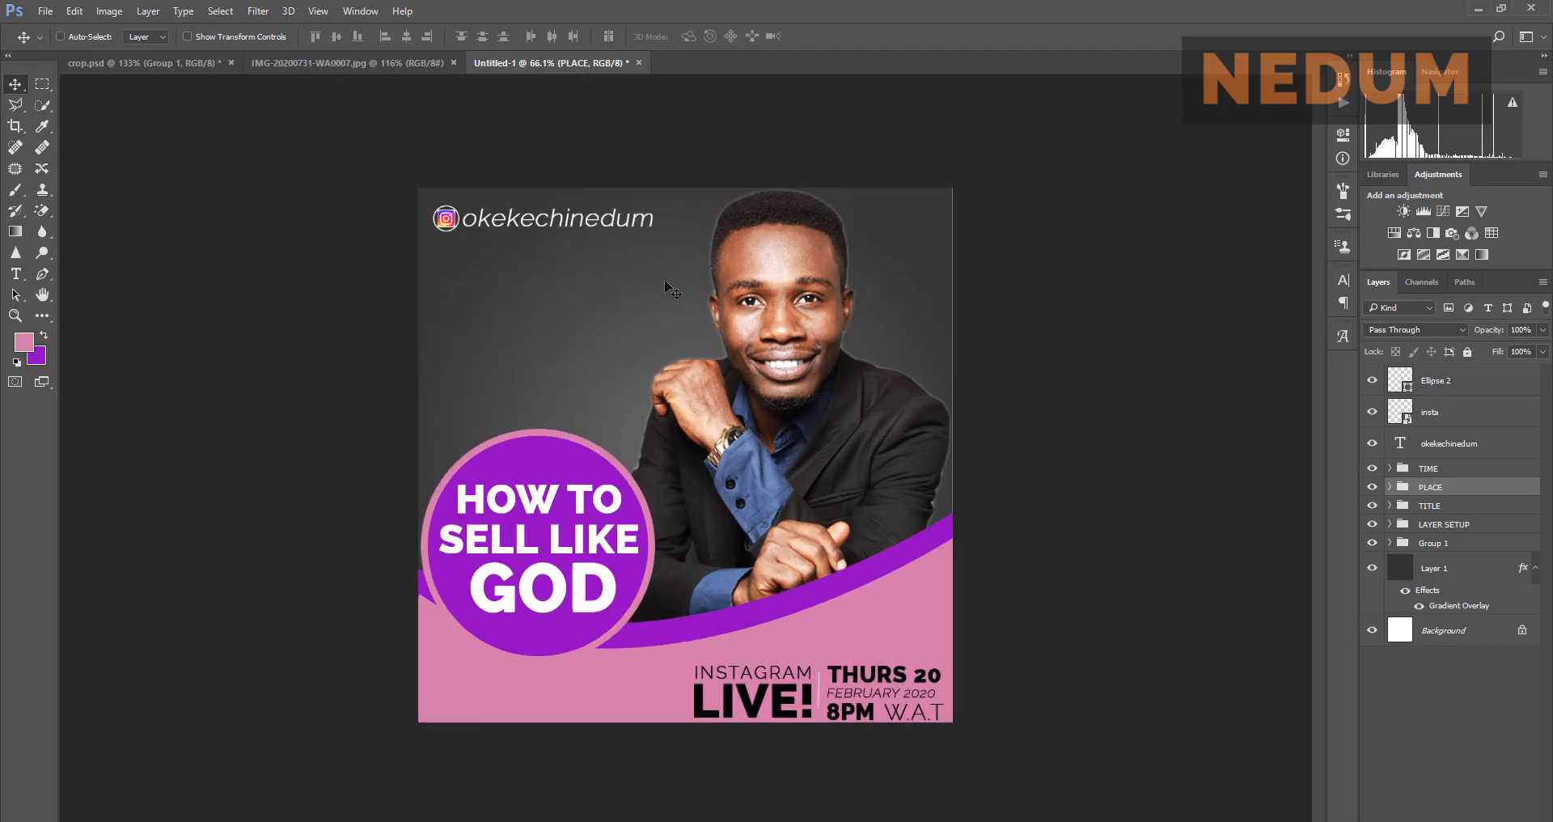
Step: After comparing with the reference, lower the Layer 1 background opacity to 88%
click(401, 64)
click(525, 62)
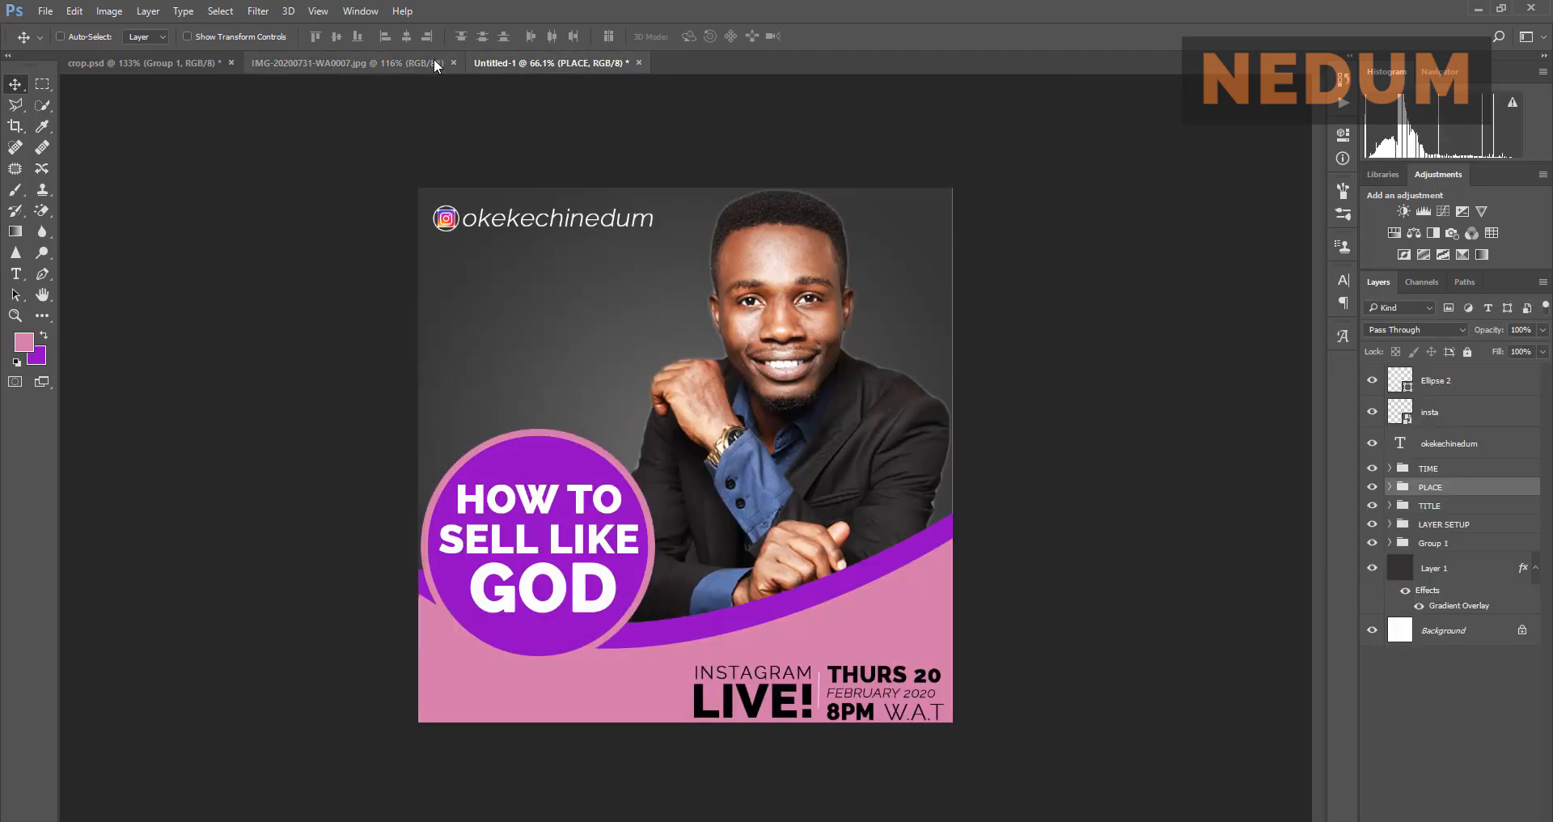
click(416, 63)
click(512, 61)
scroll(547, 265, up, 1)
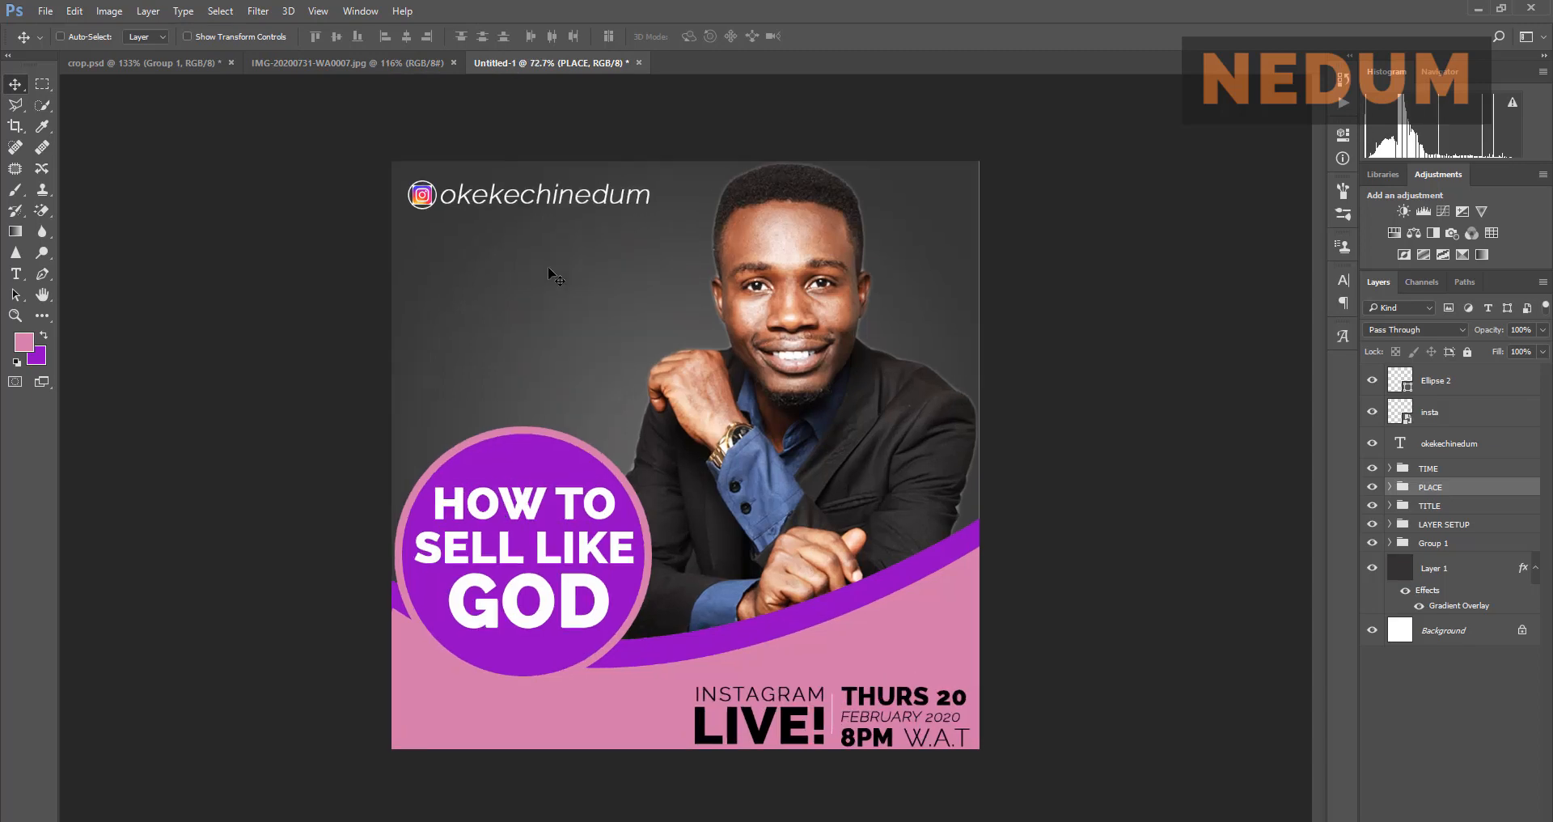
click(417, 64)
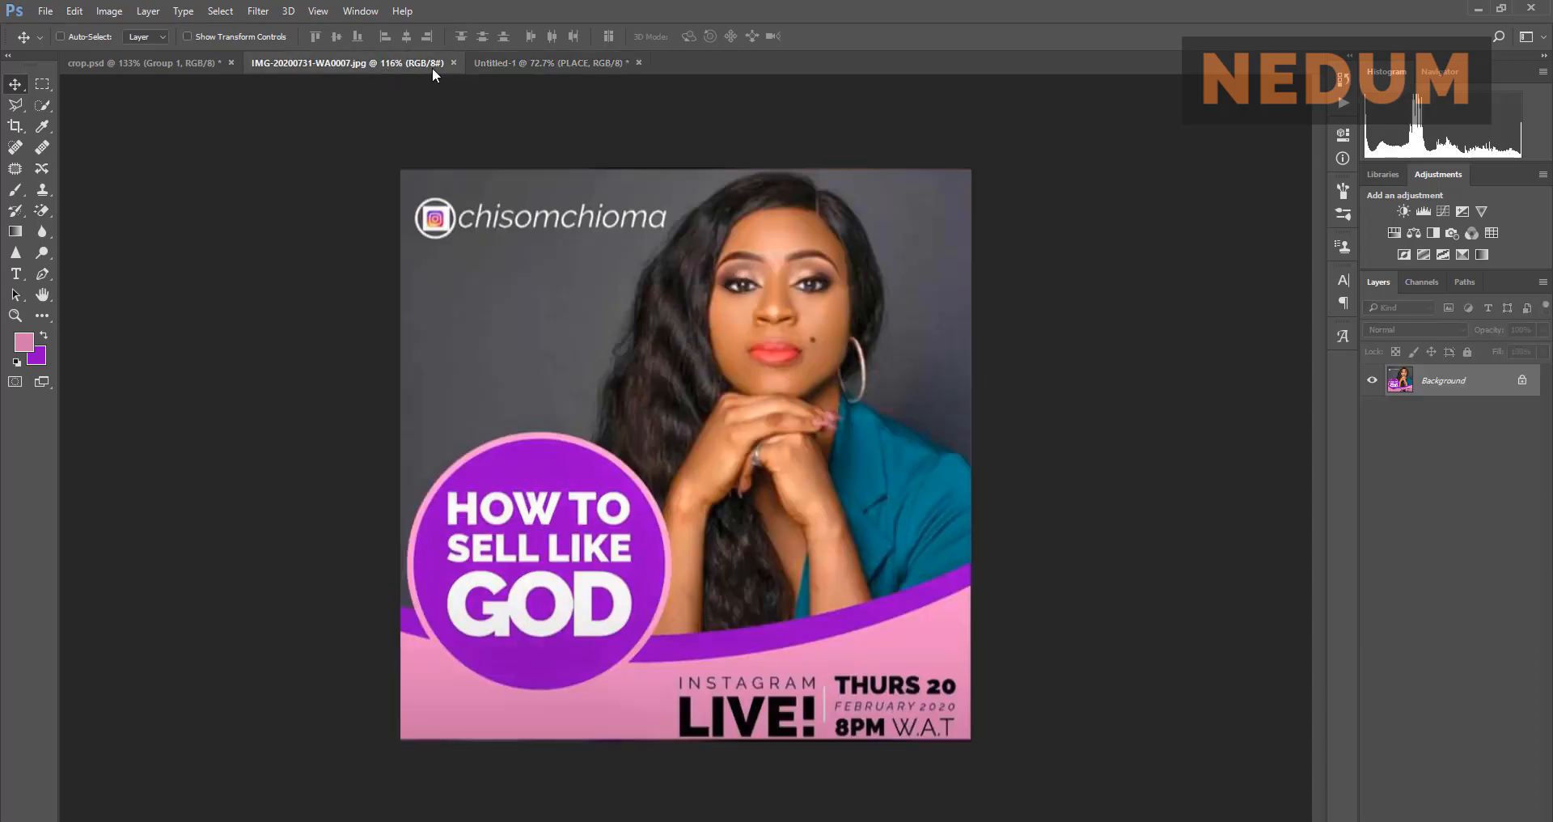
click(542, 64)
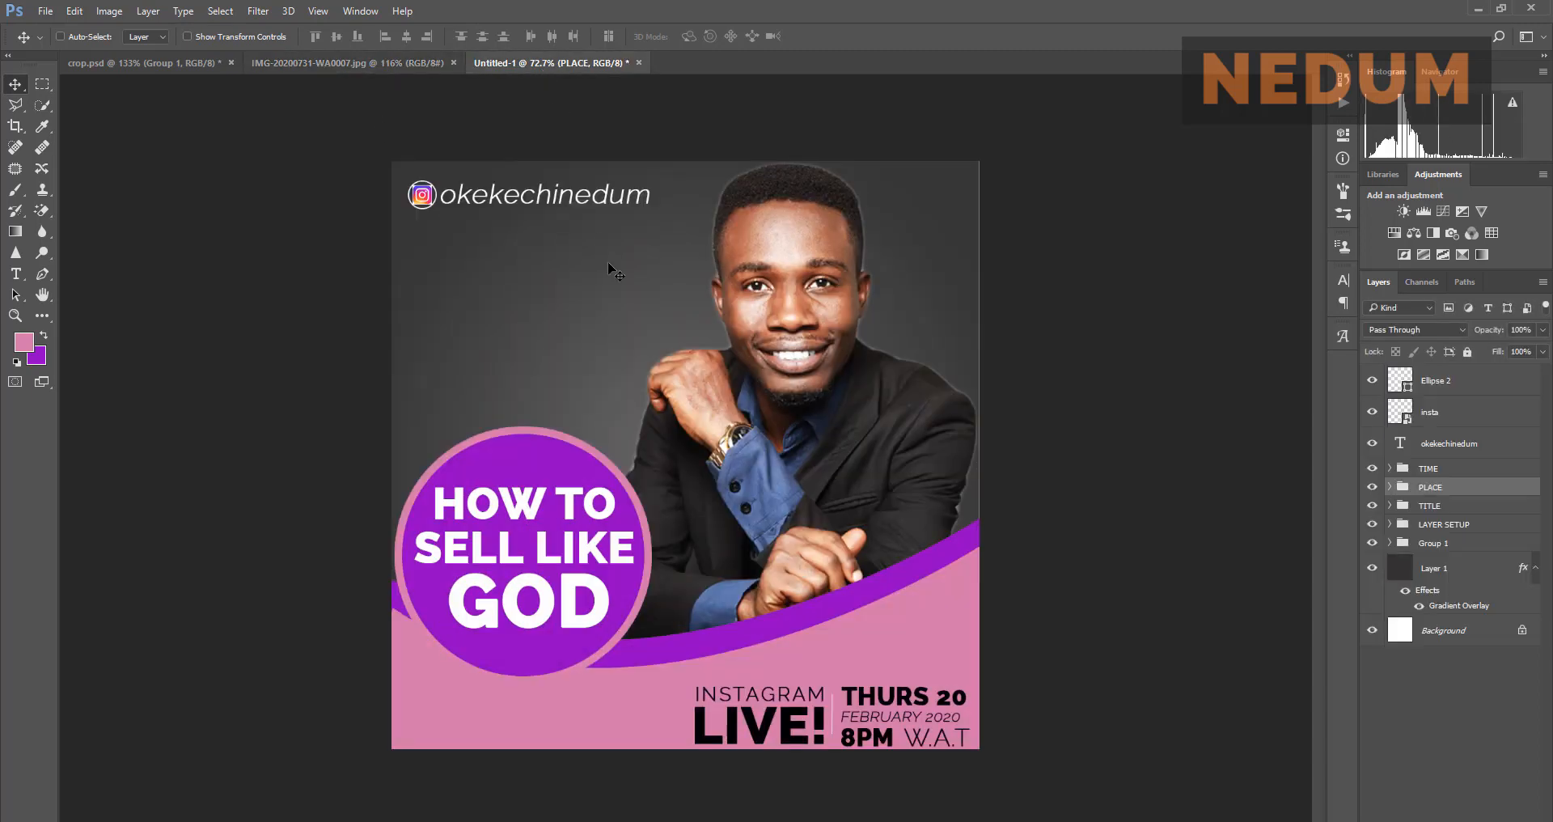
click(1456, 567)
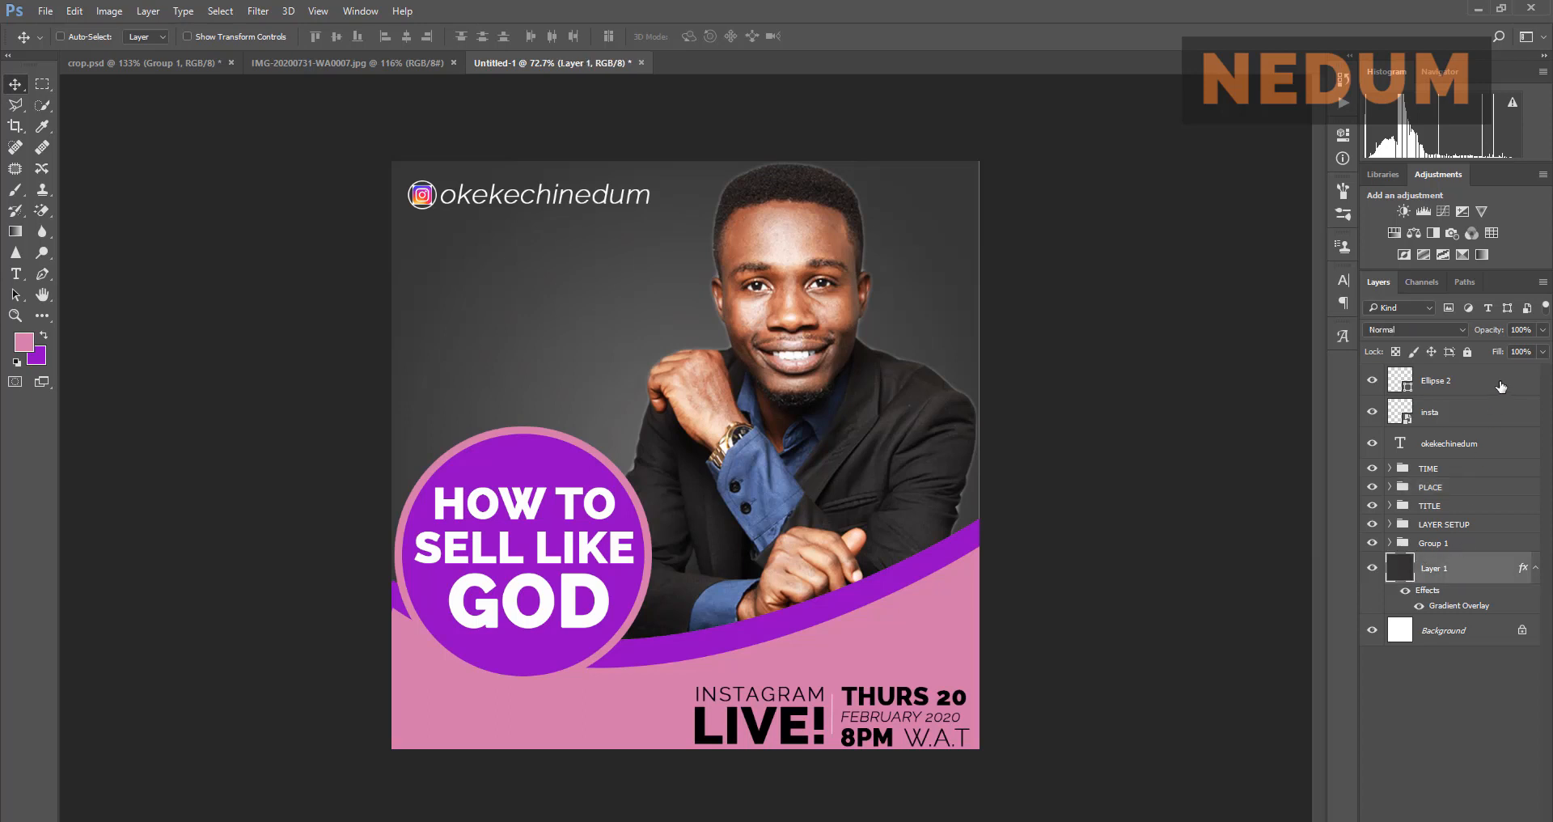
click(1542, 330)
drag(1540, 348, 1532, 351)
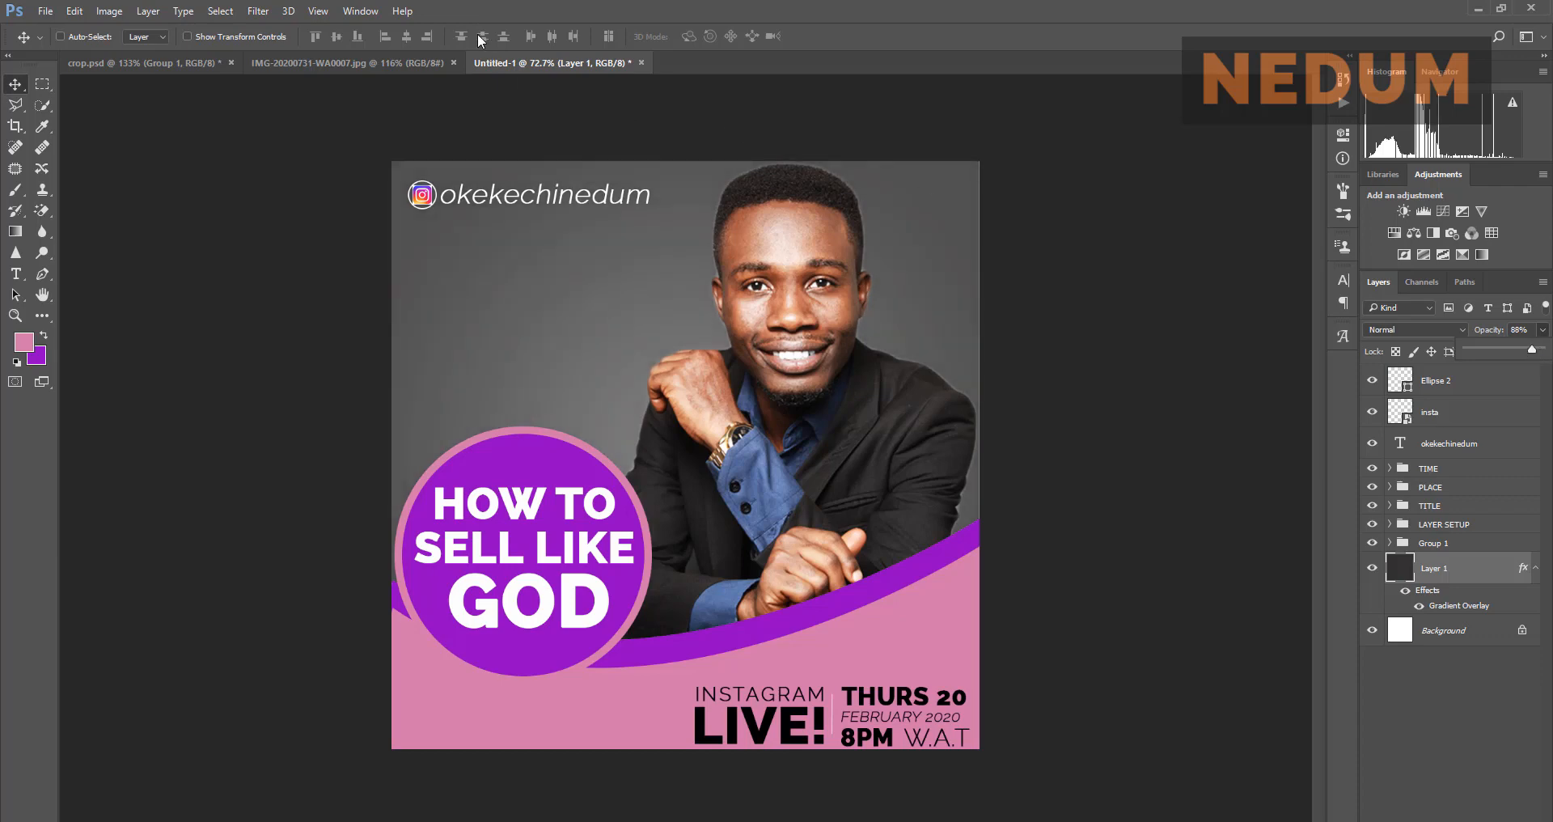
click(406, 63)
click(528, 64)
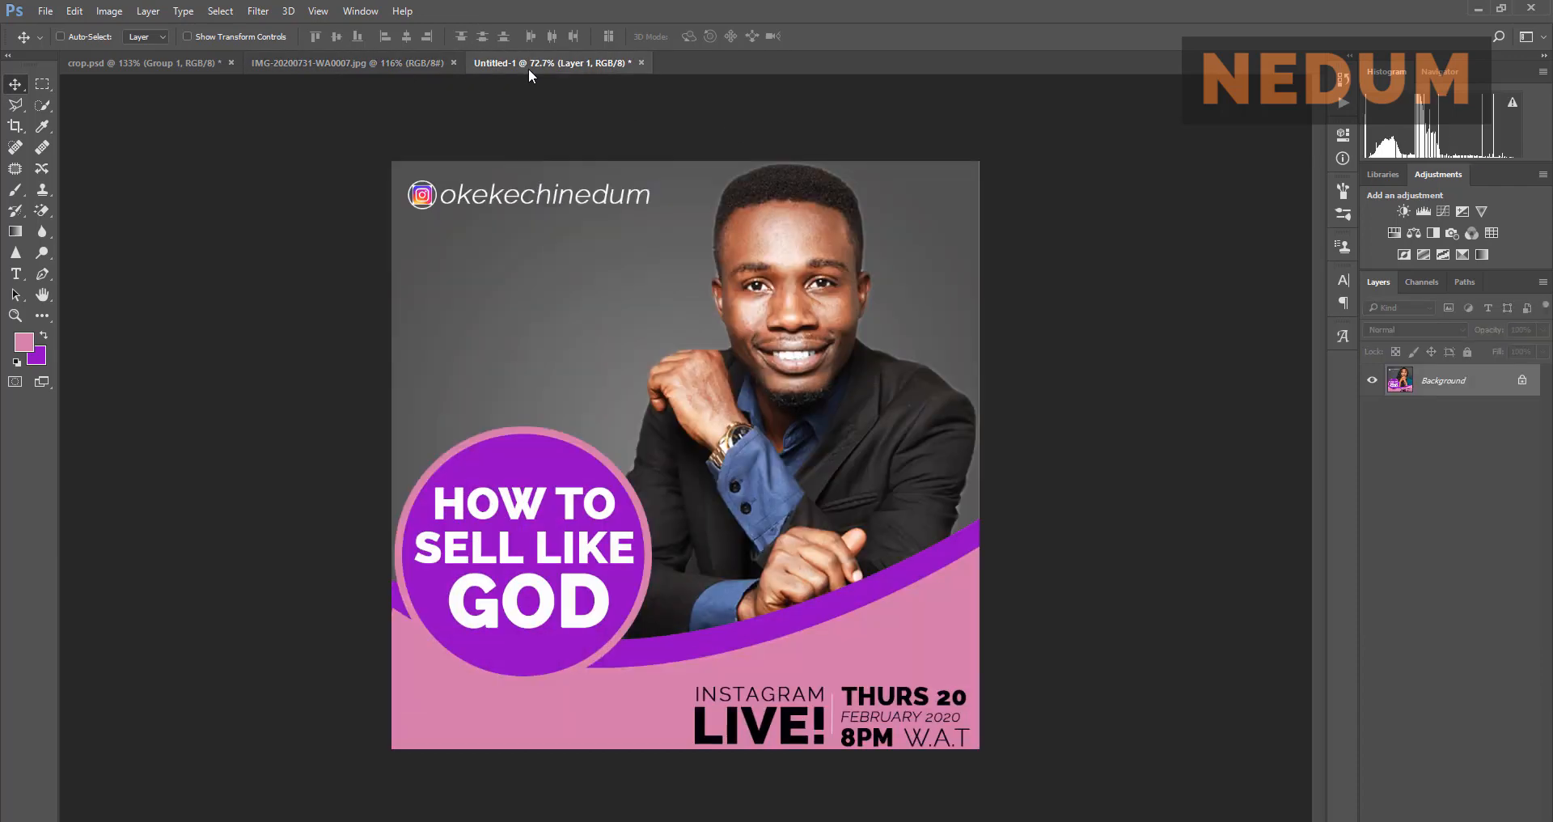